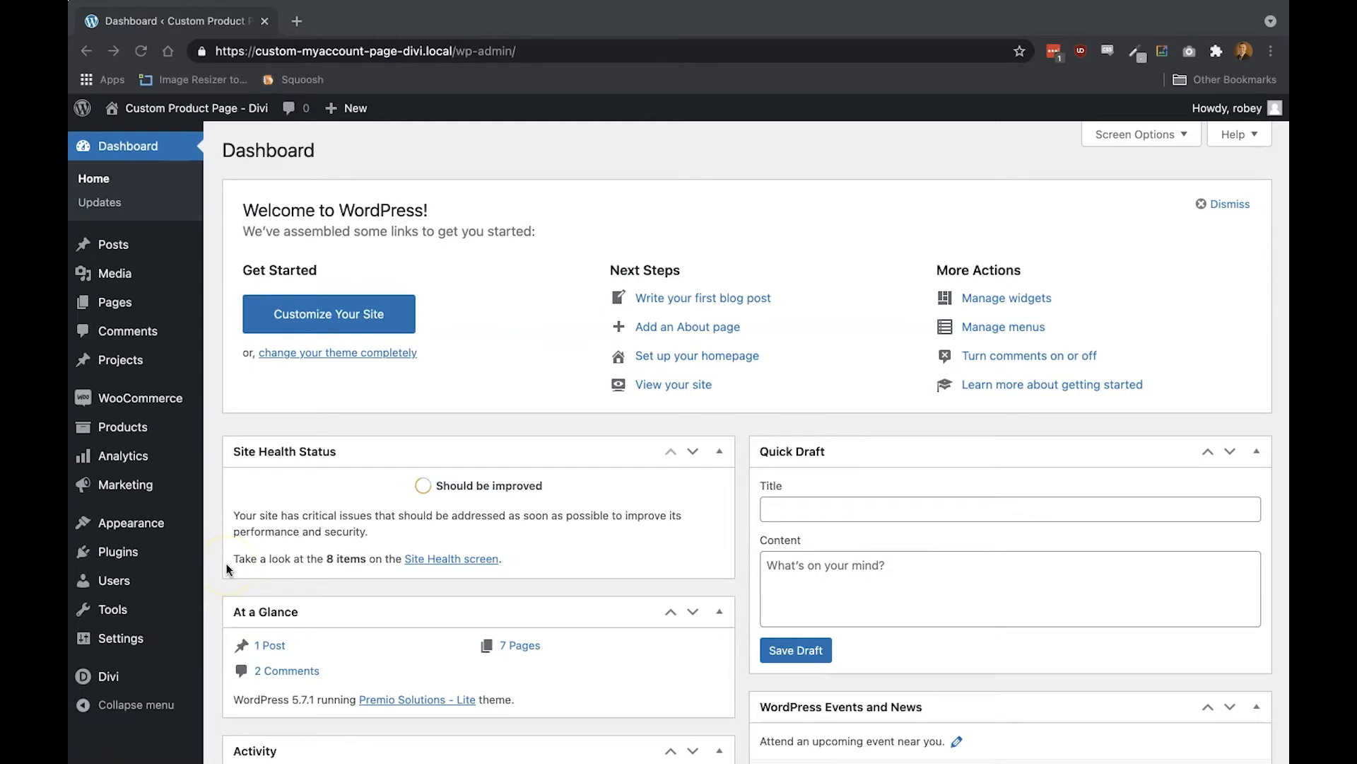
Open the V-Neck T-Shirt's live product page from the list of all products
click(199, 478)
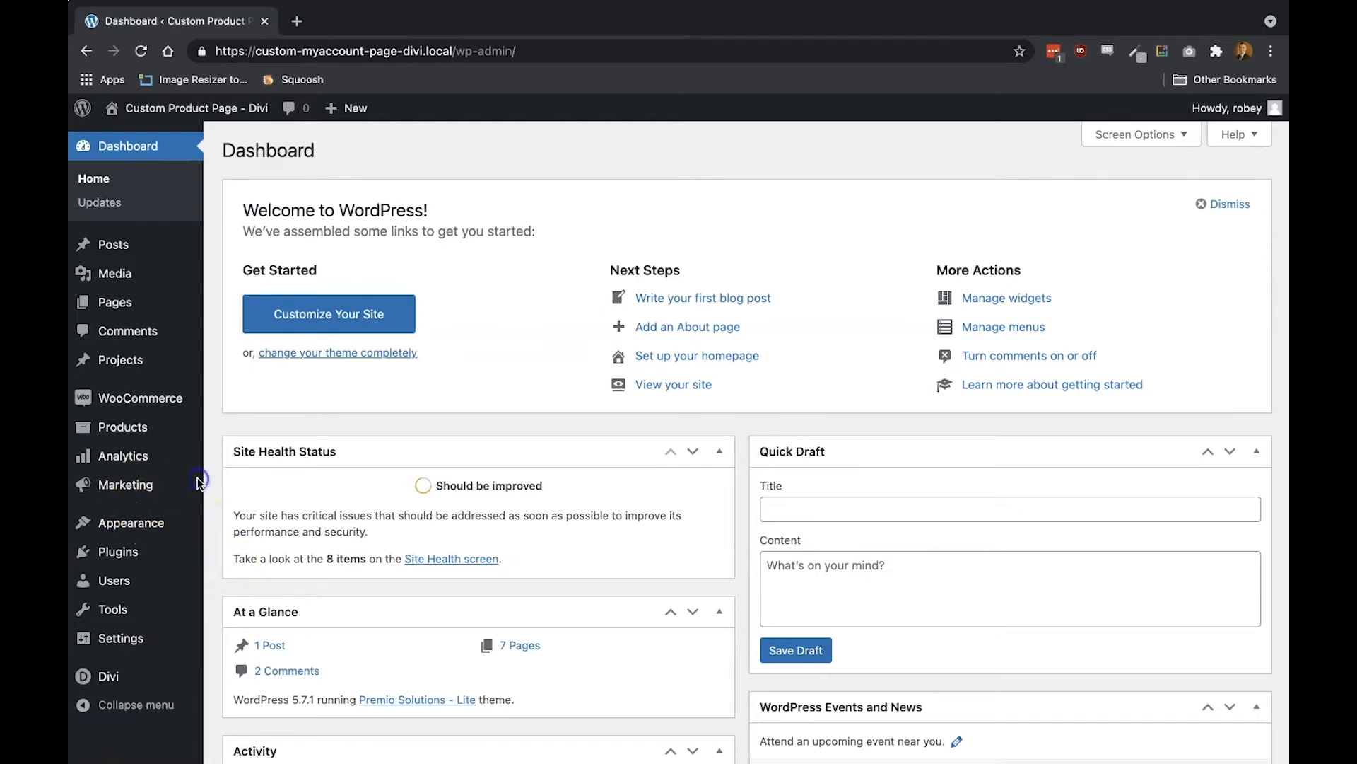
mouse_move(99, 430)
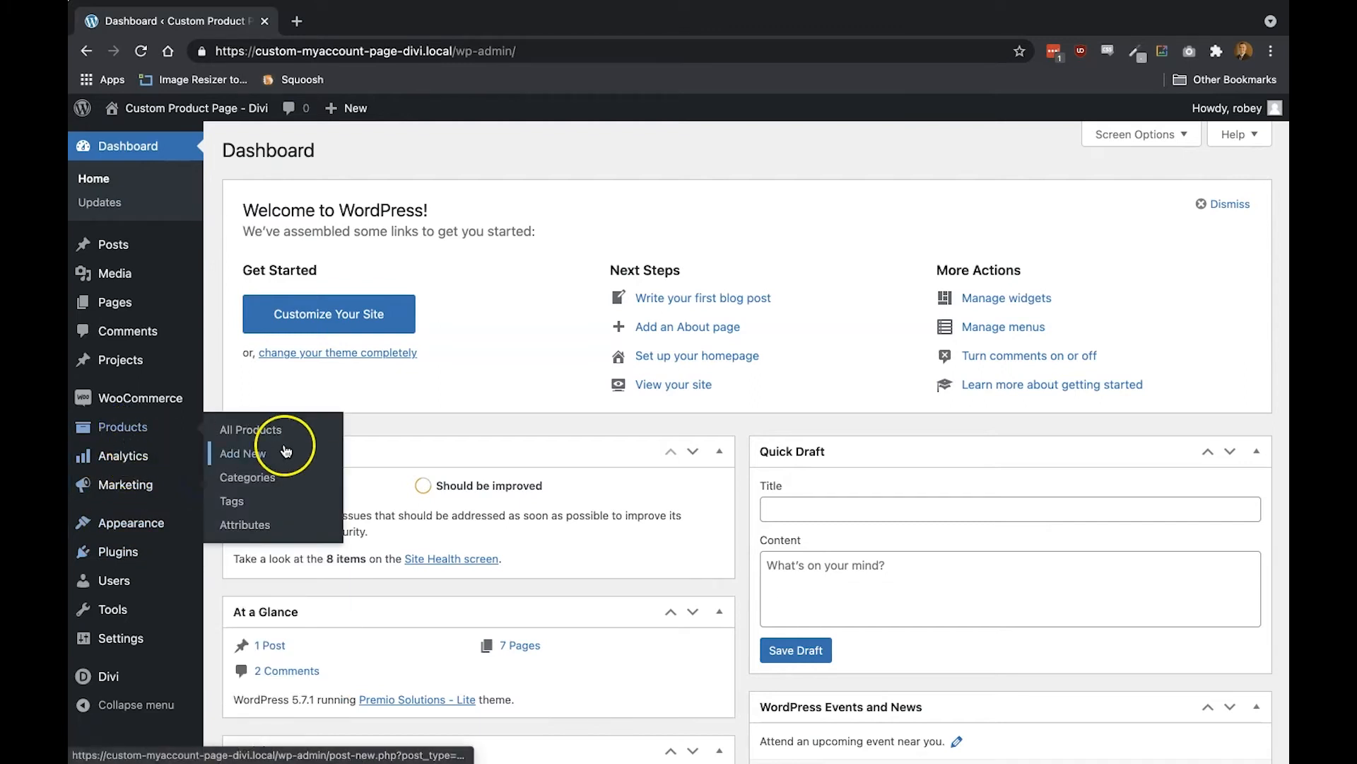
click(263, 431)
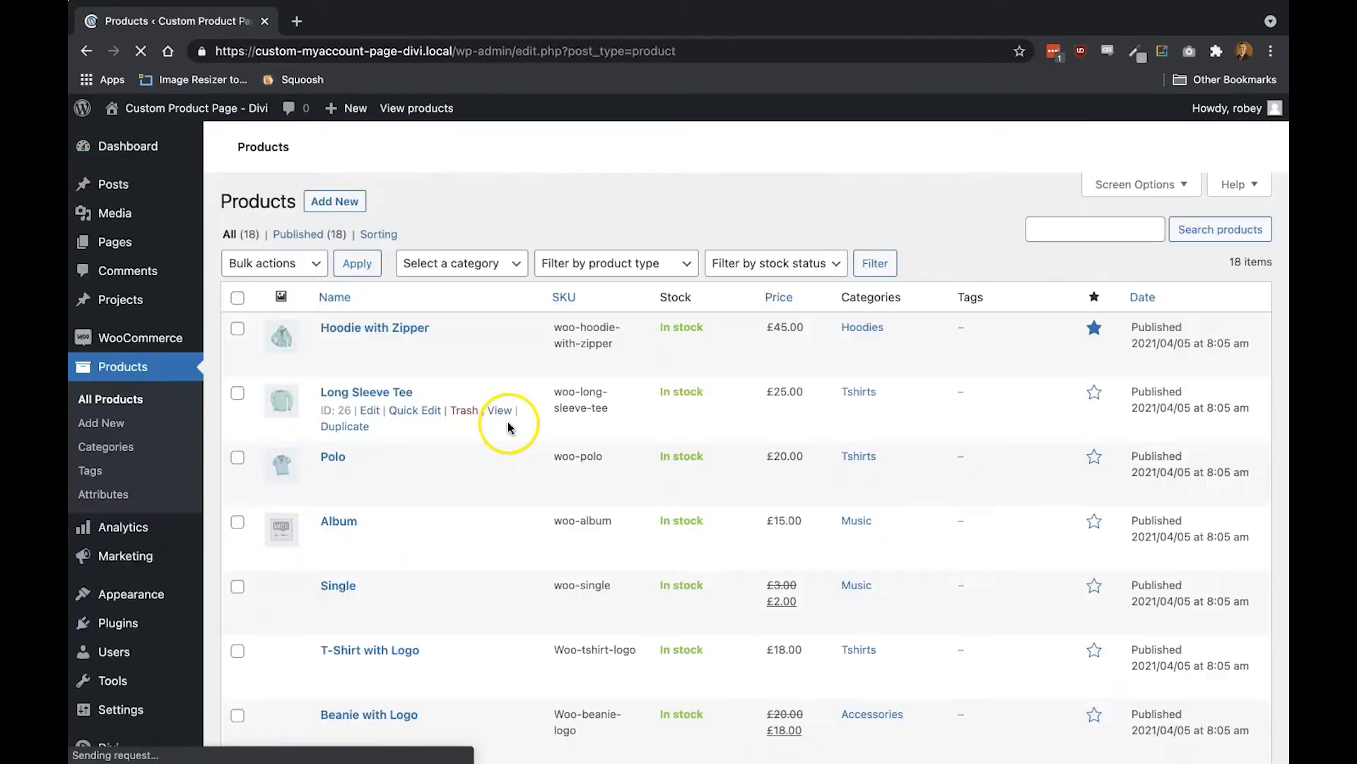
scroll(475, 570, down, 5)
scroll(476, 570, down, 1)
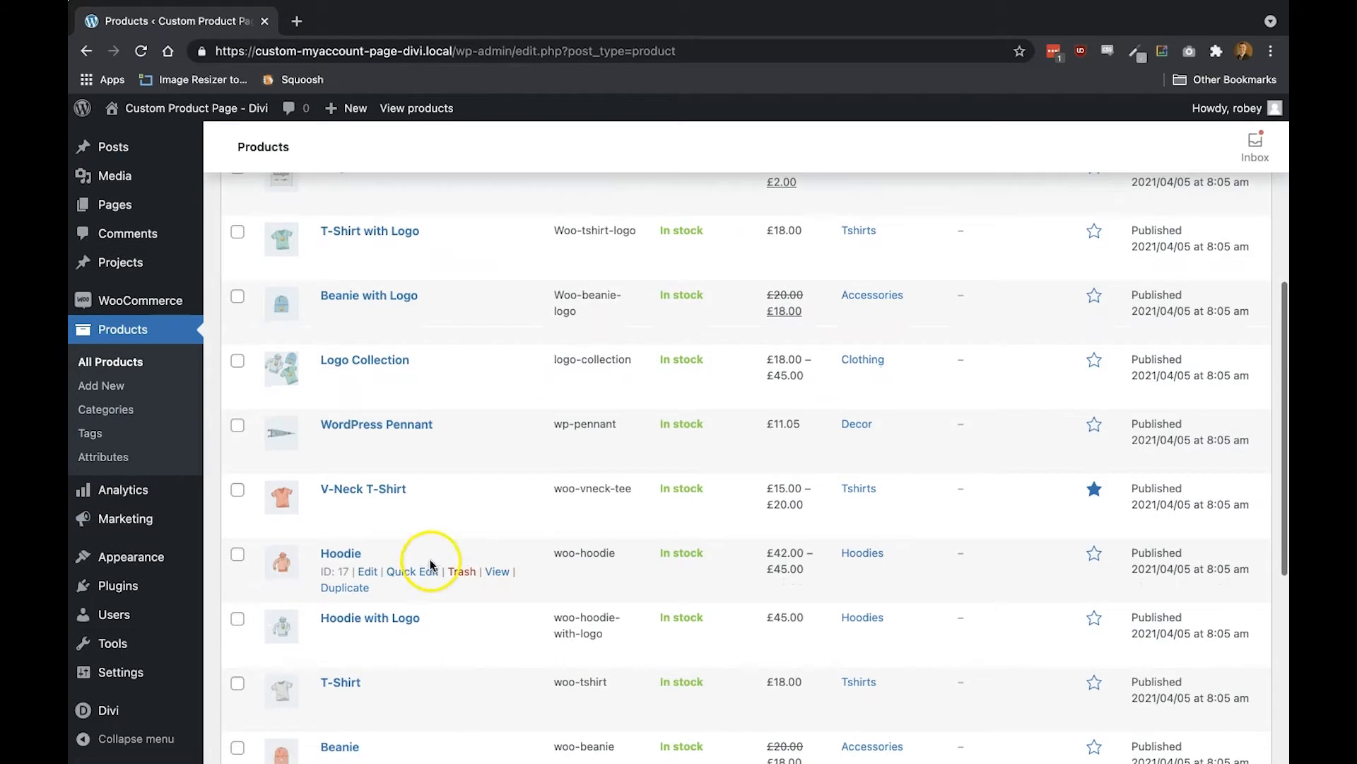
click(499, 508)
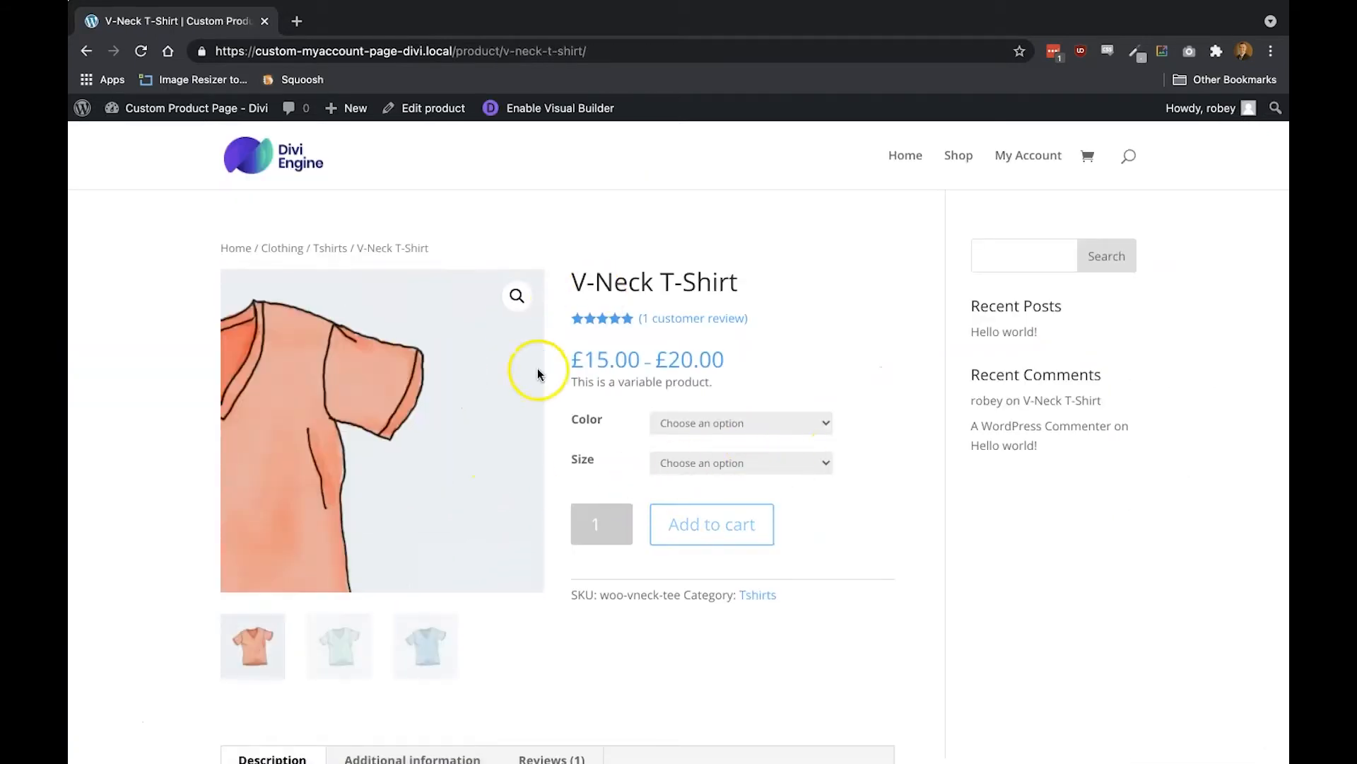
Examine the V-Neck T-Shirt page's color and size options with Medium selected, along with its gallery, description and related products
click(813, 422)
click(846, 422)
scroll(848, 424, down, 2)
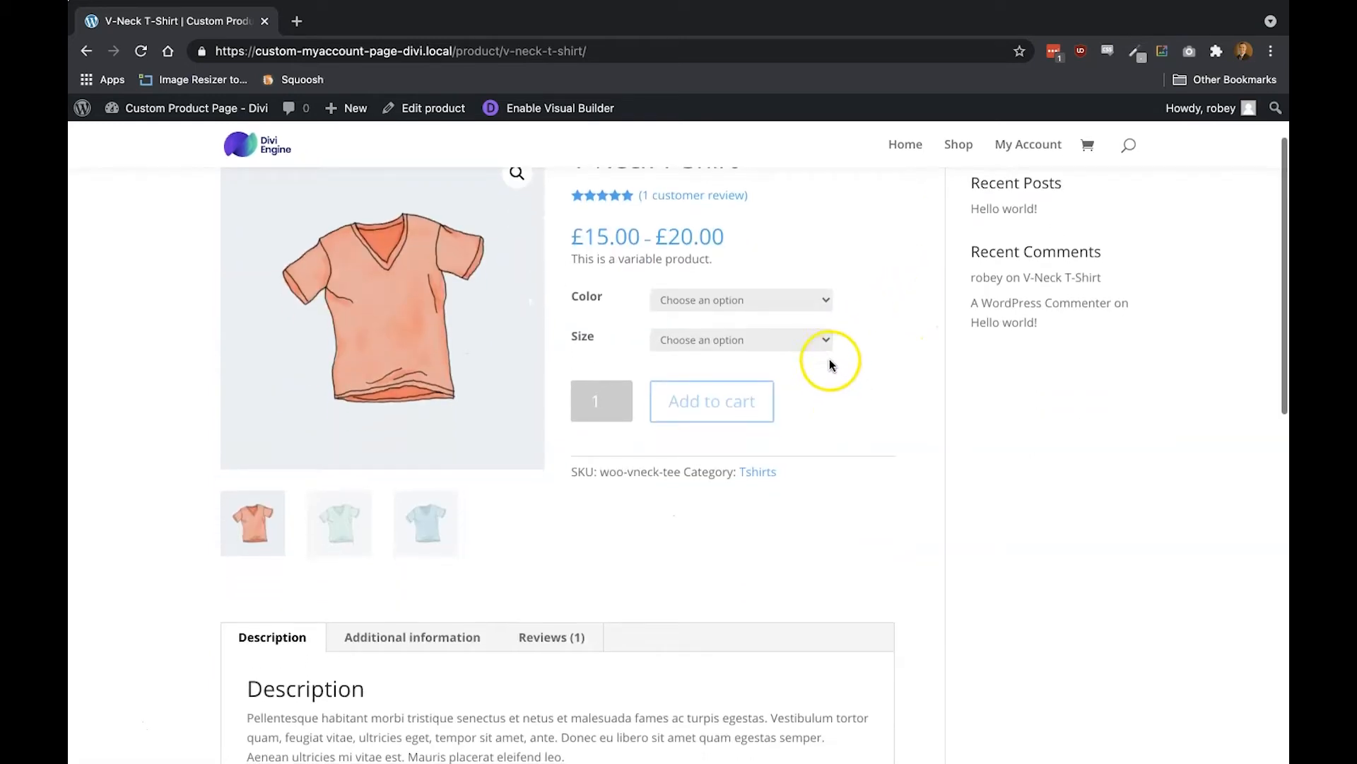
click(822, 341)
click(778, 368)
click(907, 363)
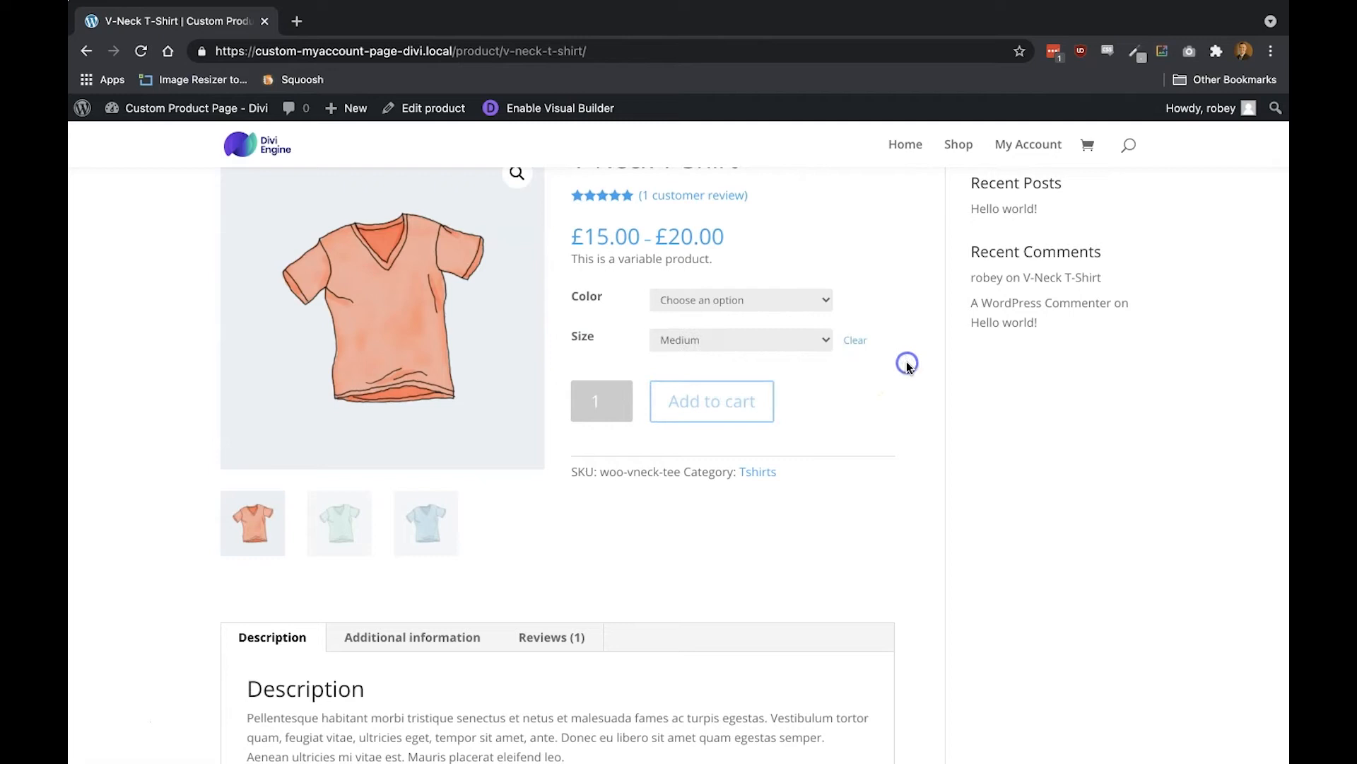
scroll(906, 362, down, 3)
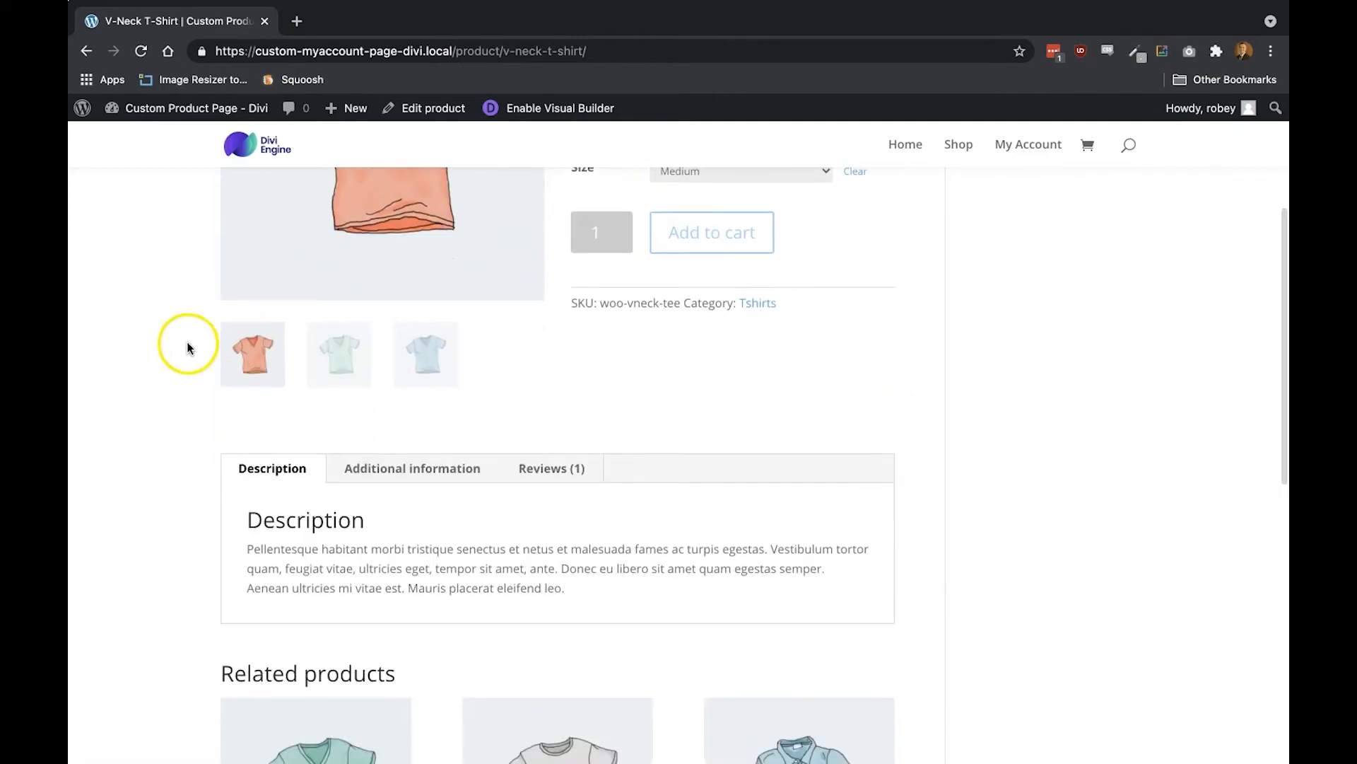
scroll(861, 414, down, 2)
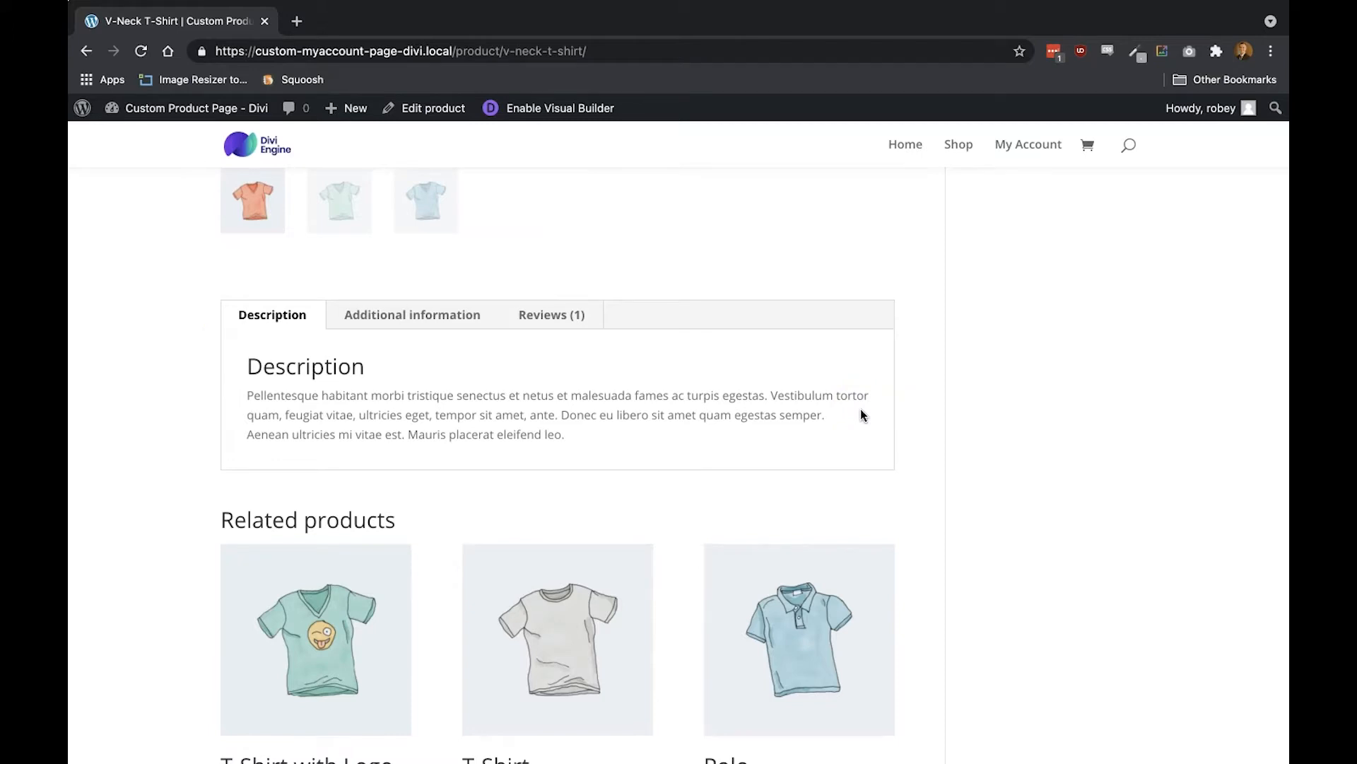
scroll(861, 414, up, 6)
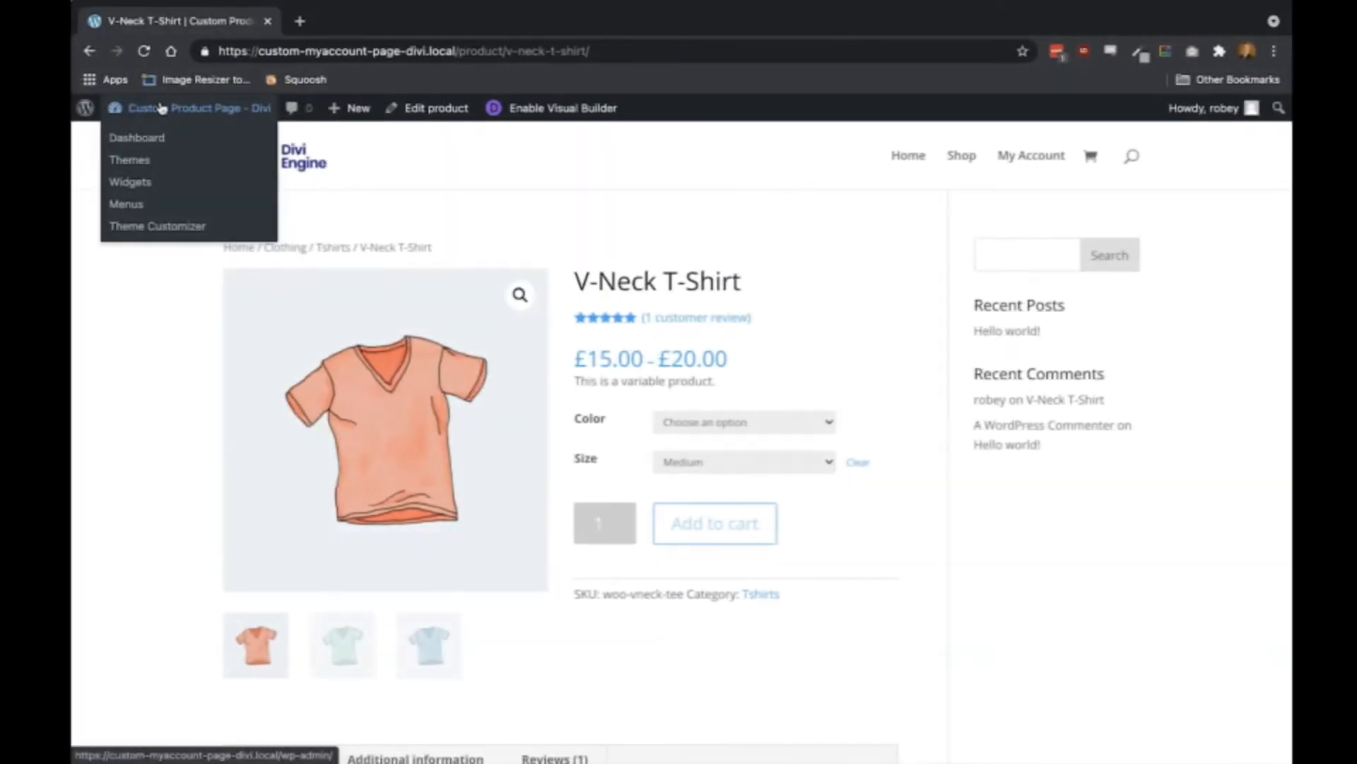
Return to the site's admin dashboard and open the Divi Theme Builder
click(154, 135)
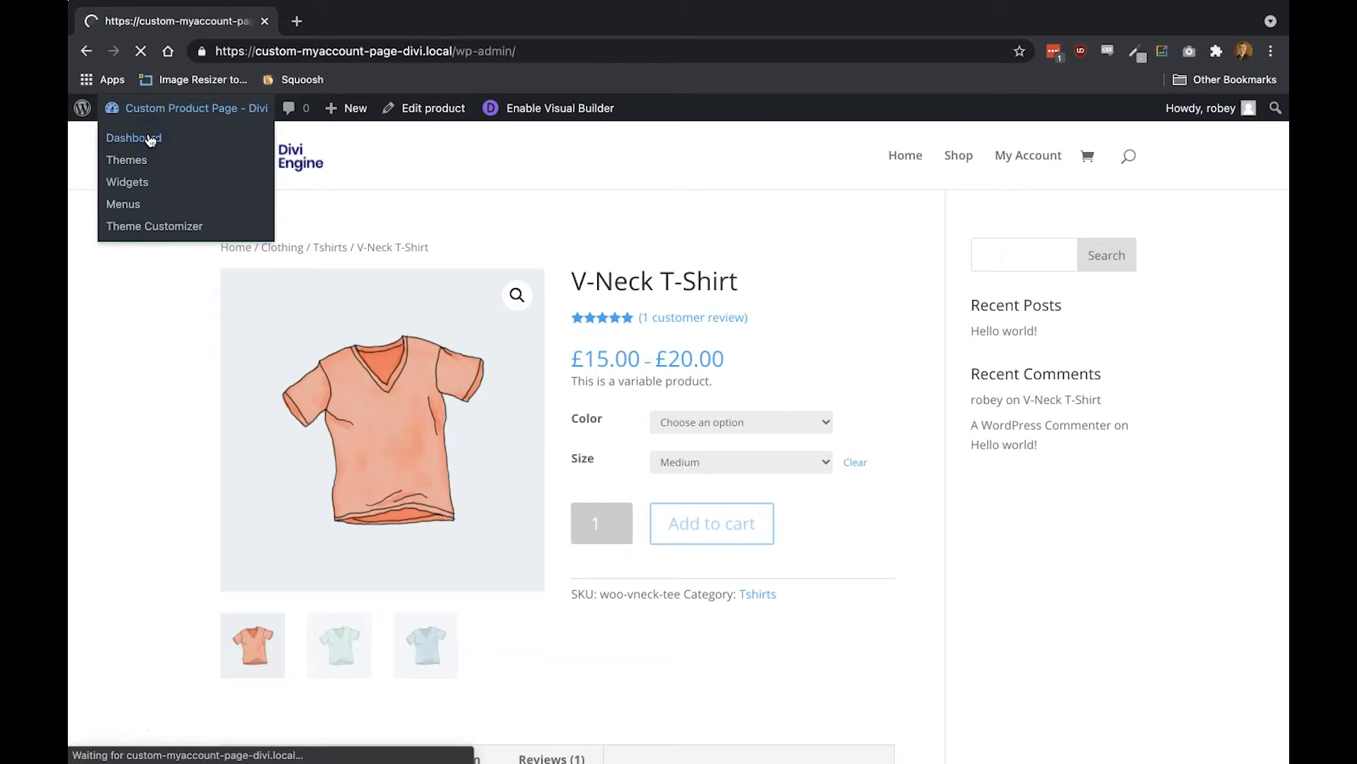
scroll(170, 502, down, 2)
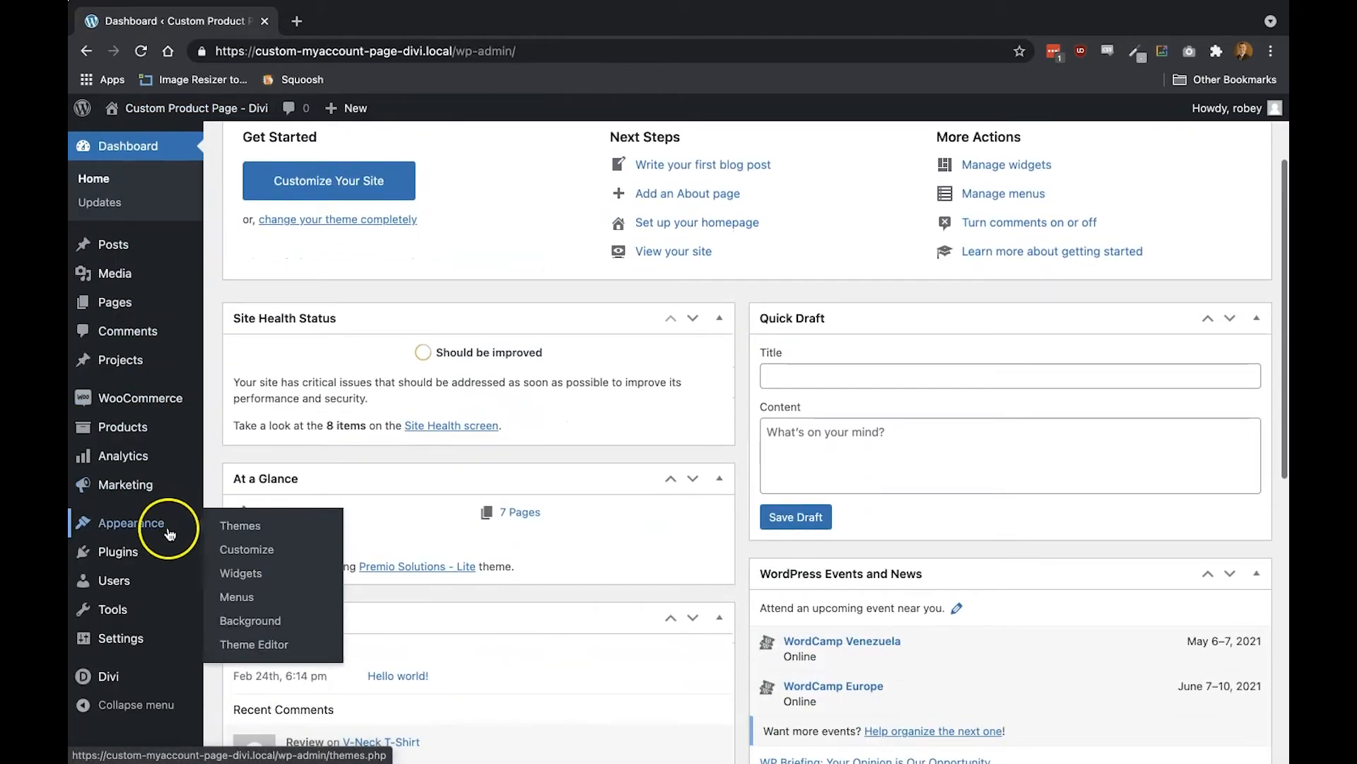
mouse_move(113, 683)
click(259, 618)
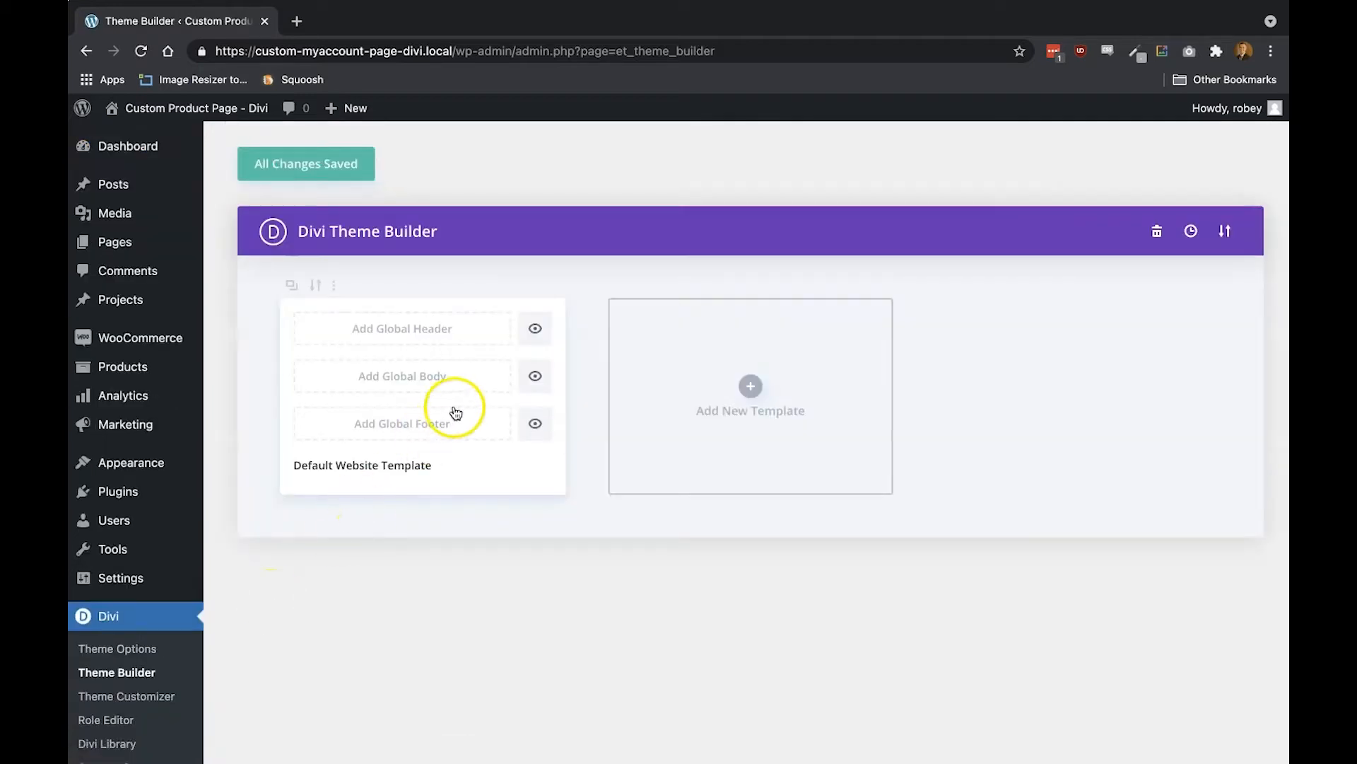
Create a new theme template assigned to All Products
click(773, 383)
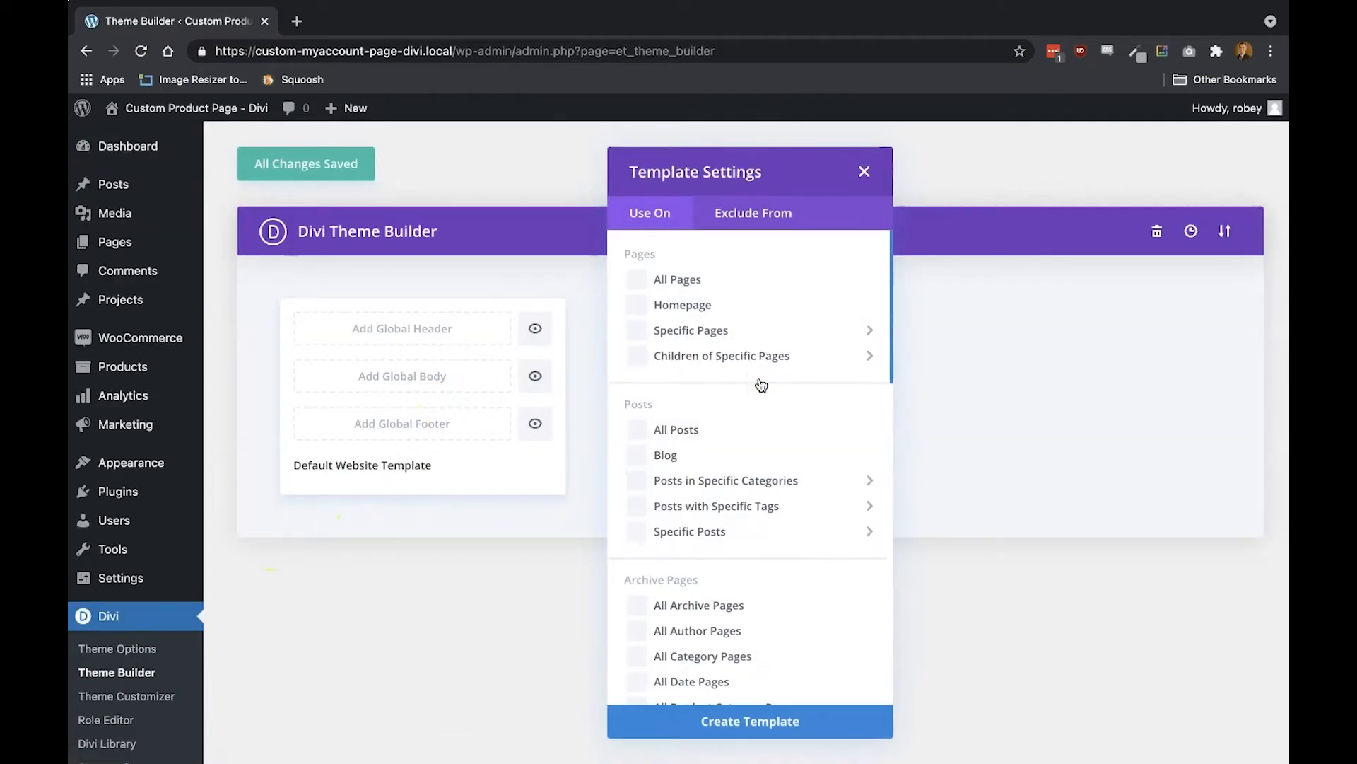
scroll(735, 444, down, 10)
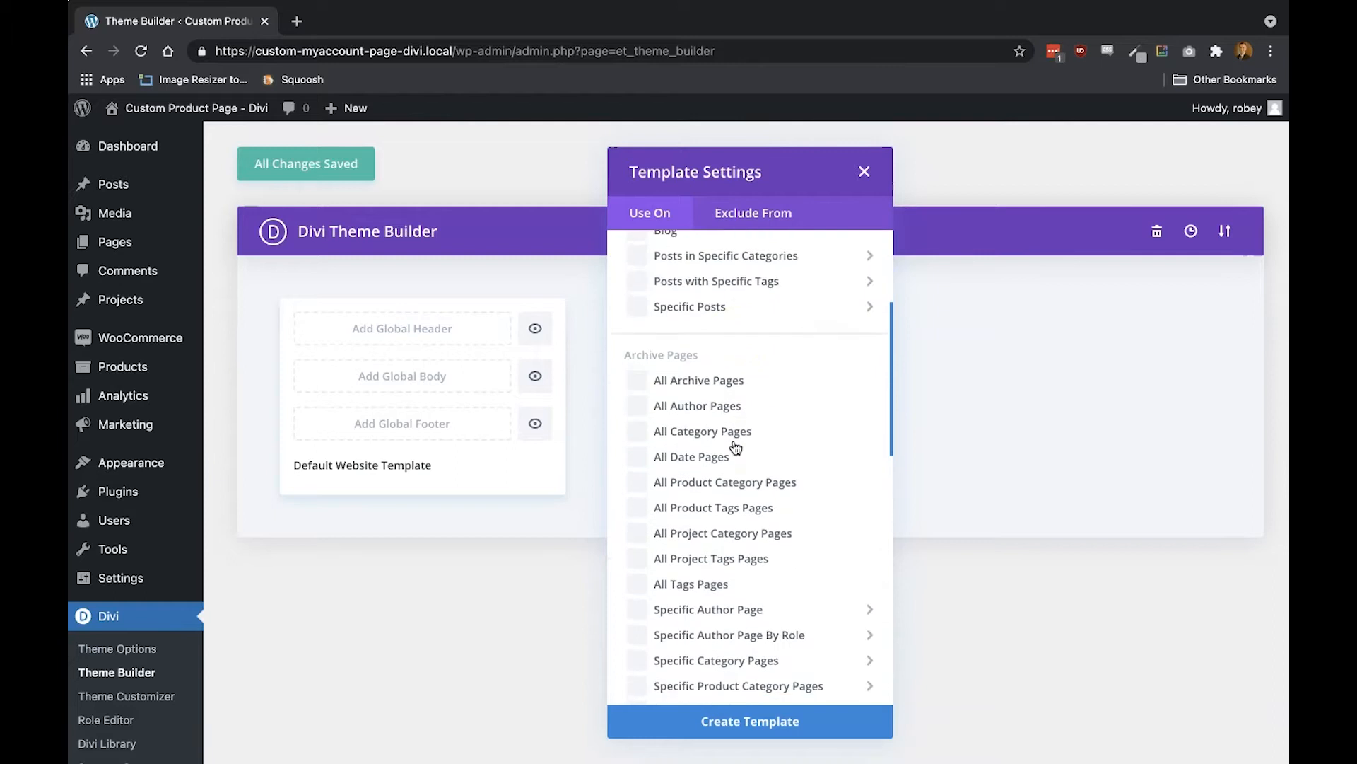
scroll(735, 447, down, 3)
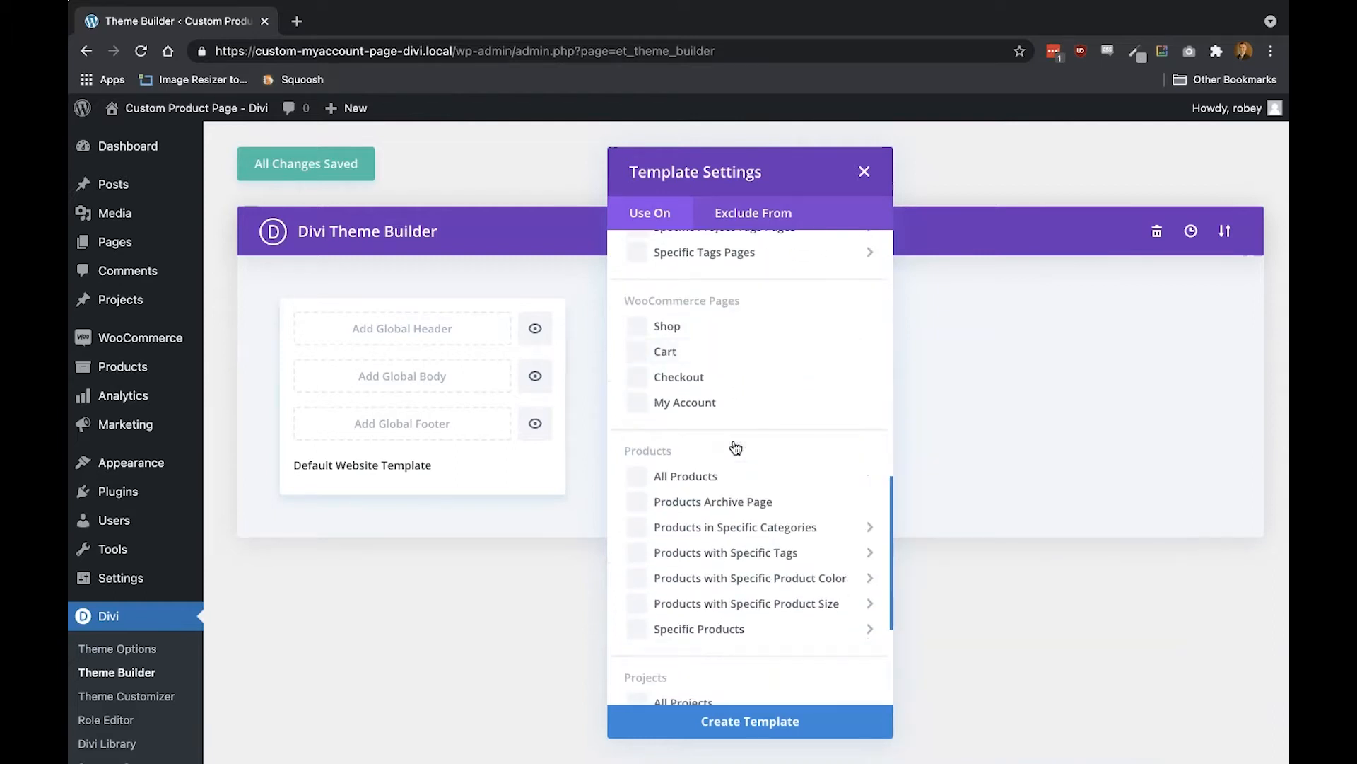
click(689, 476)
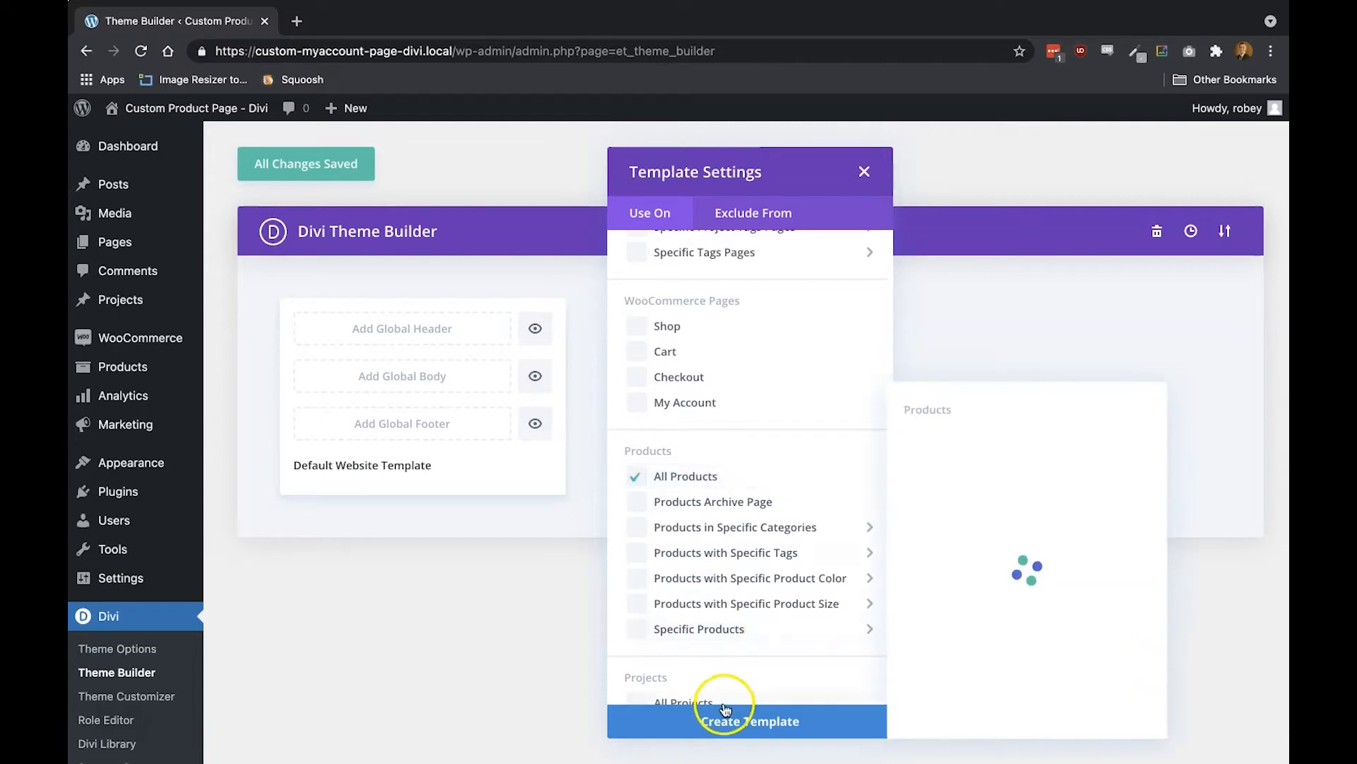
click(727, 730)
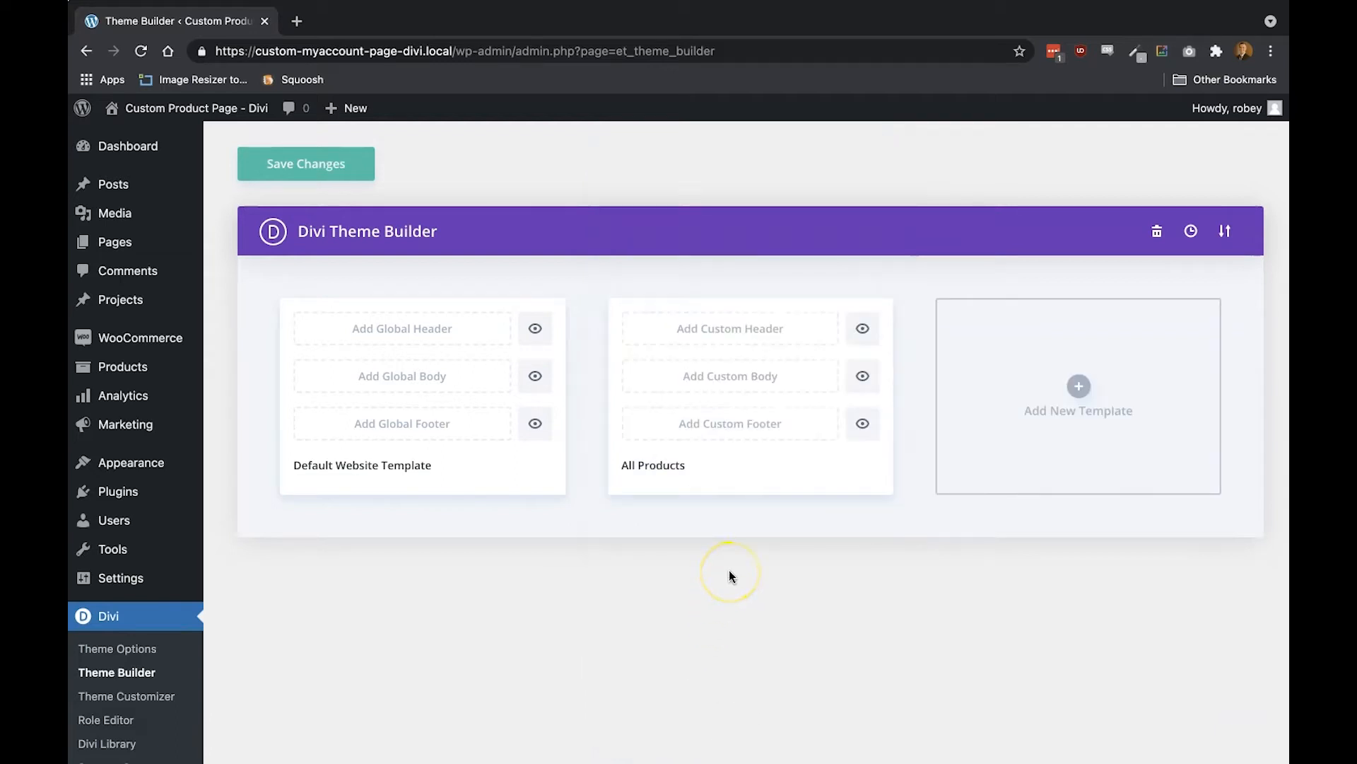
Build a custom body from scratch for the All Products template, starting with a row of two equal columns
click(744, 424)
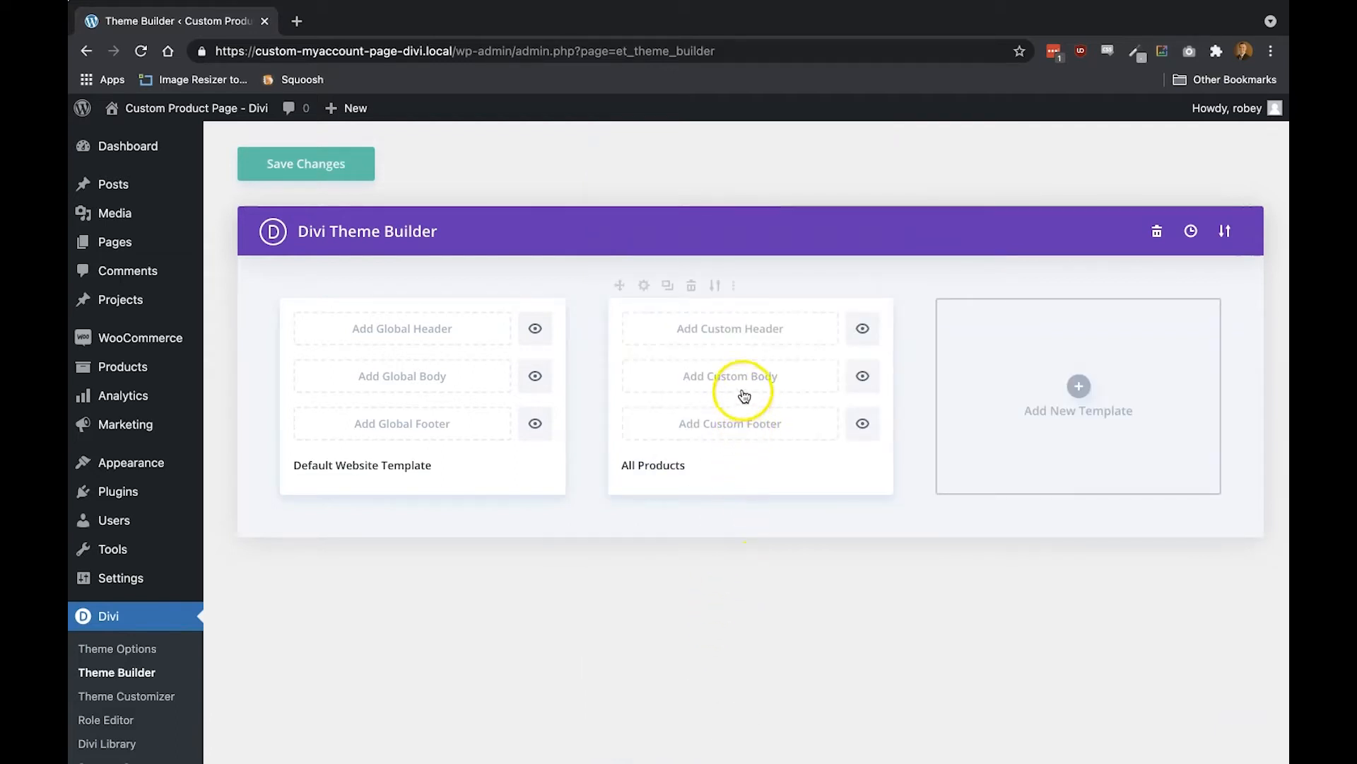
click(747, 388)
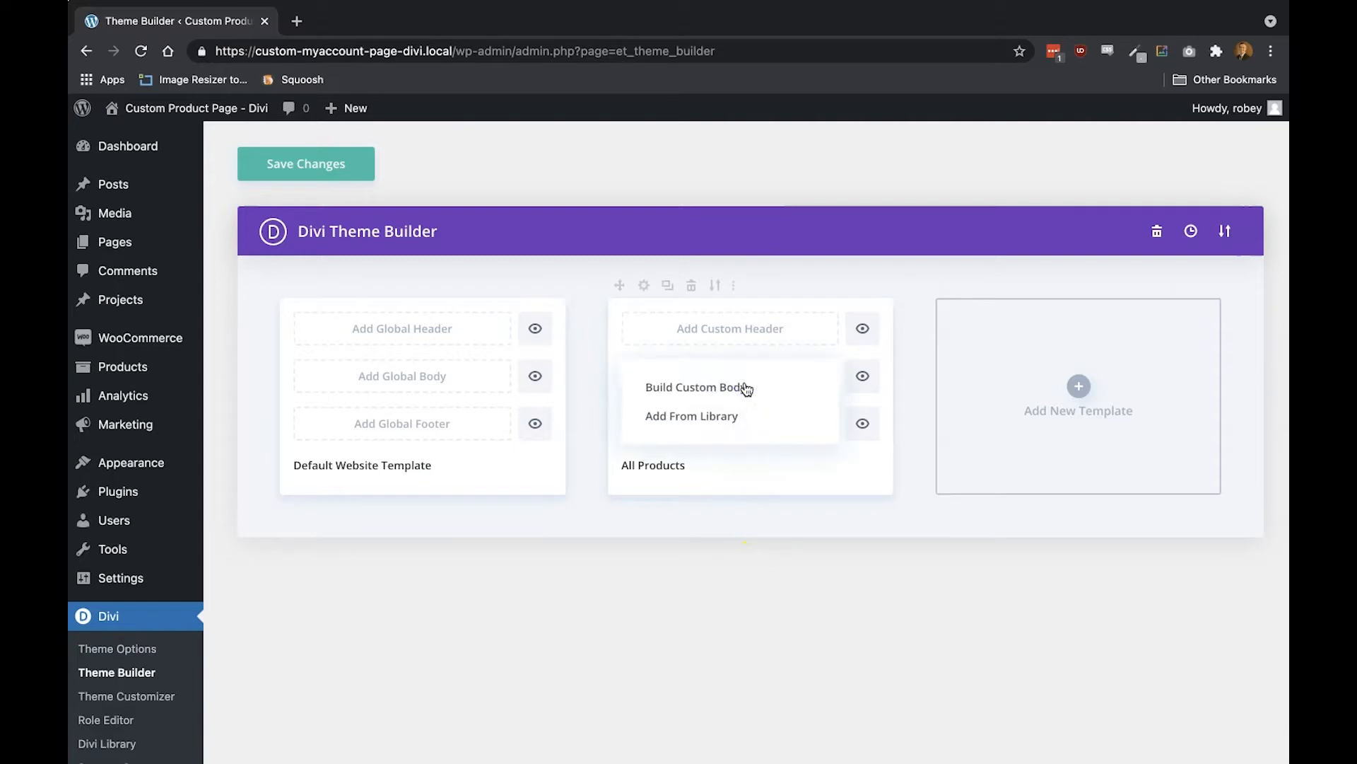
click(729, 395)
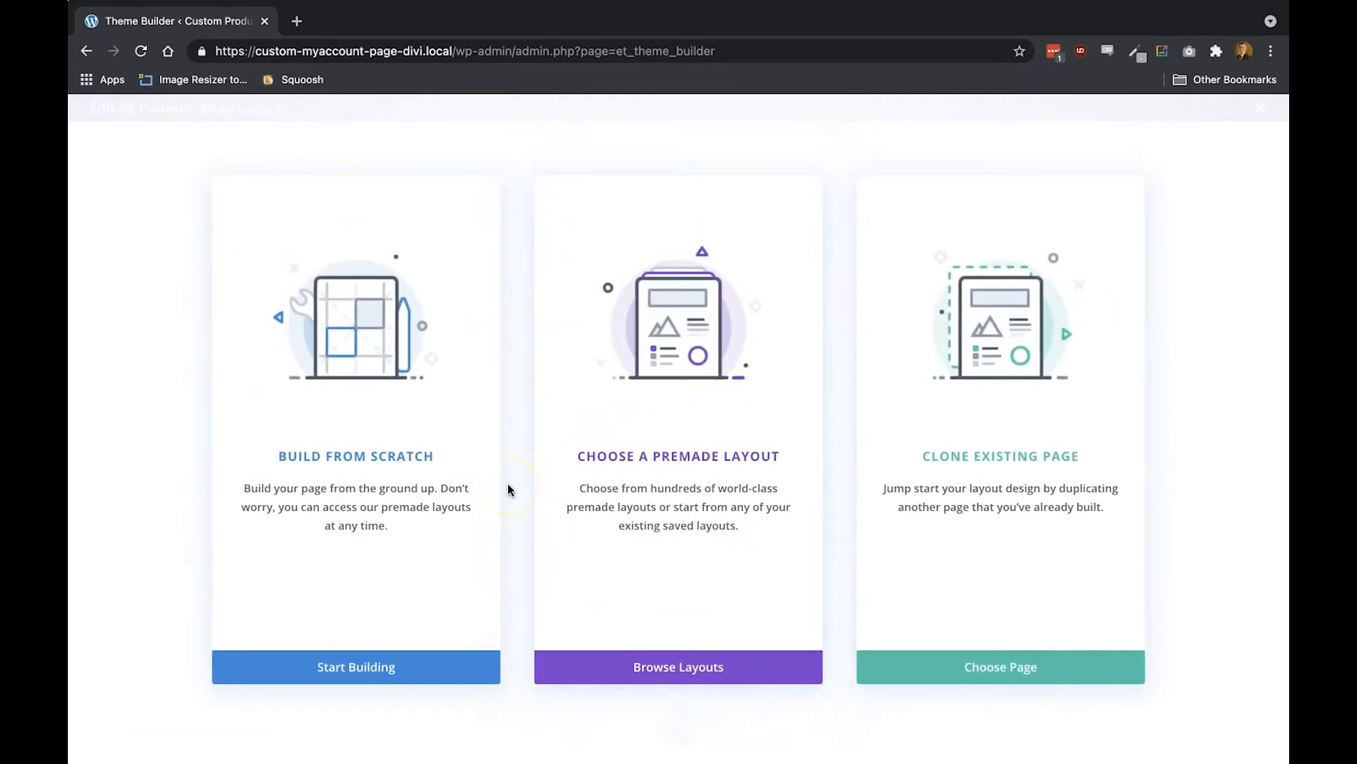
click(362, 665)
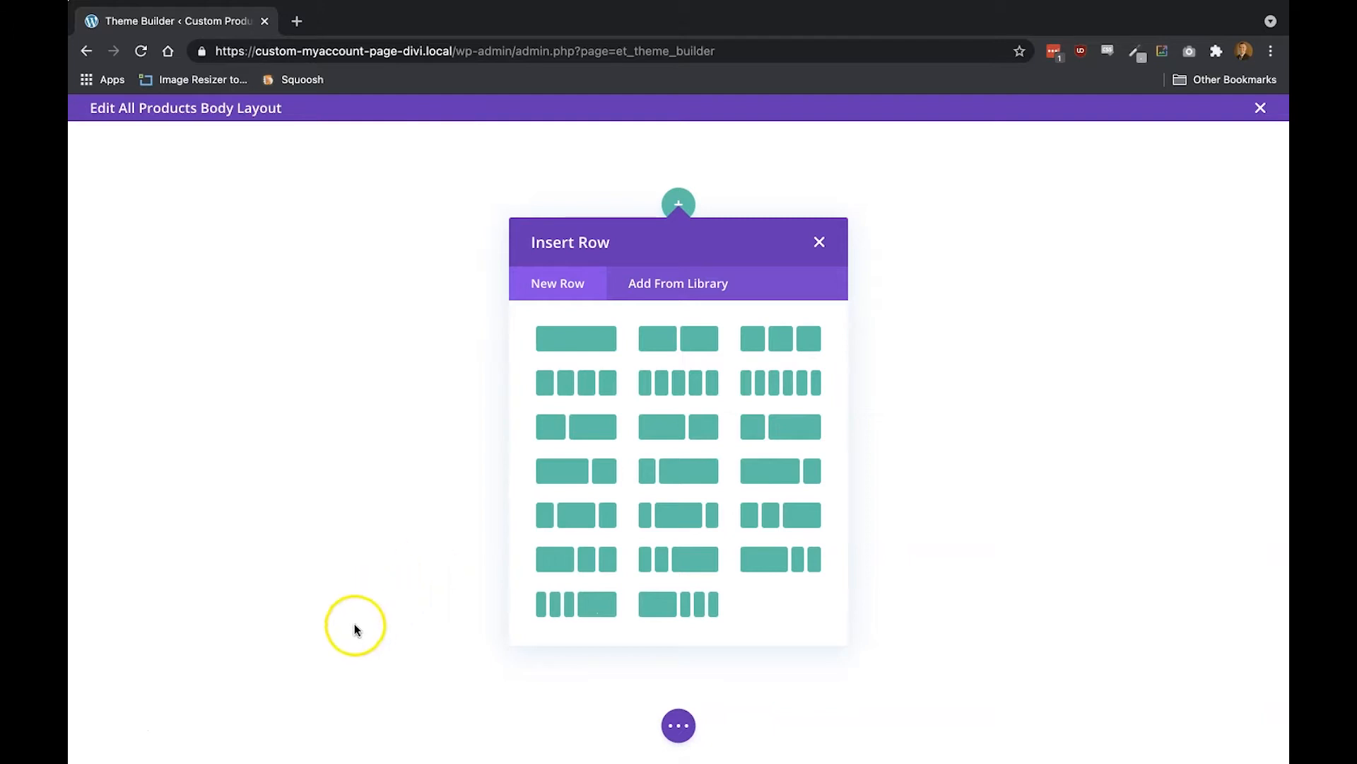
click(657, 338)
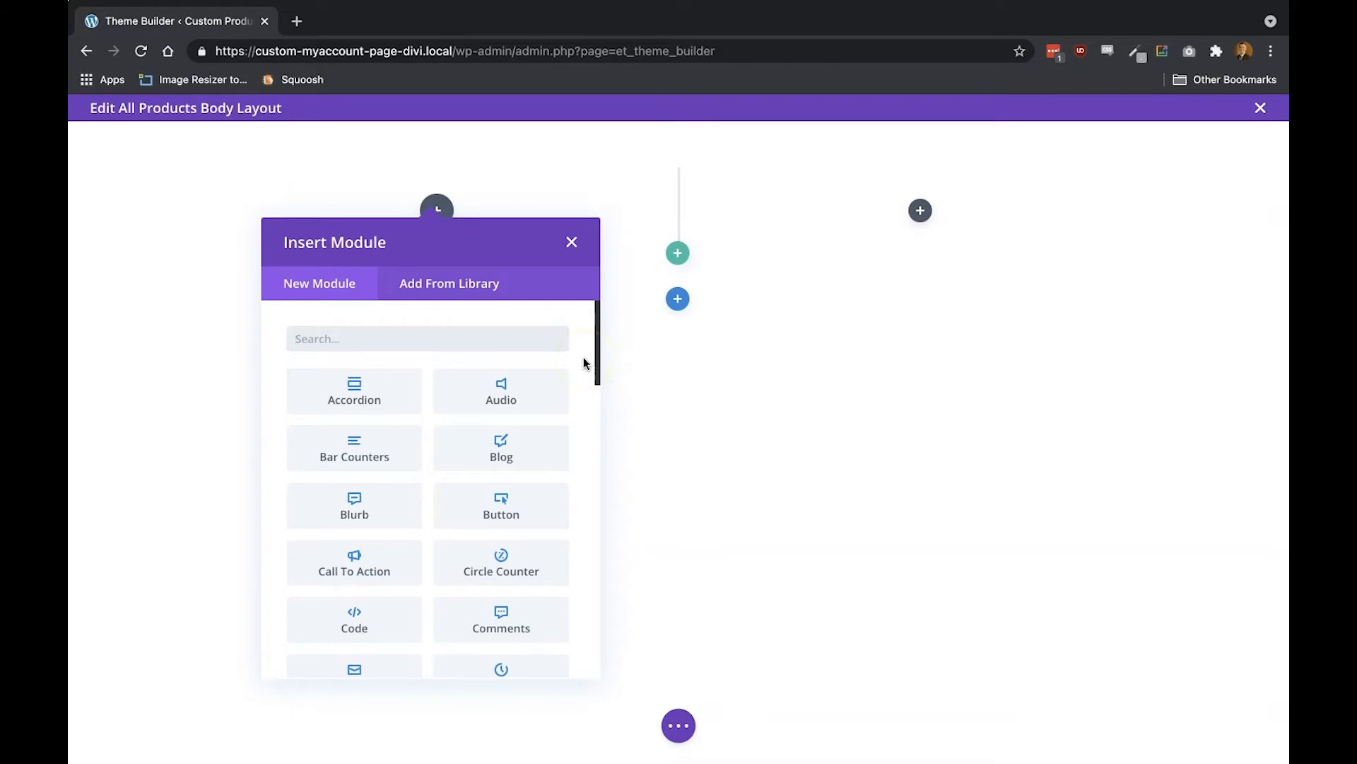
Add a Woo Images module to the row's first column and save it with its default settings
text(image)
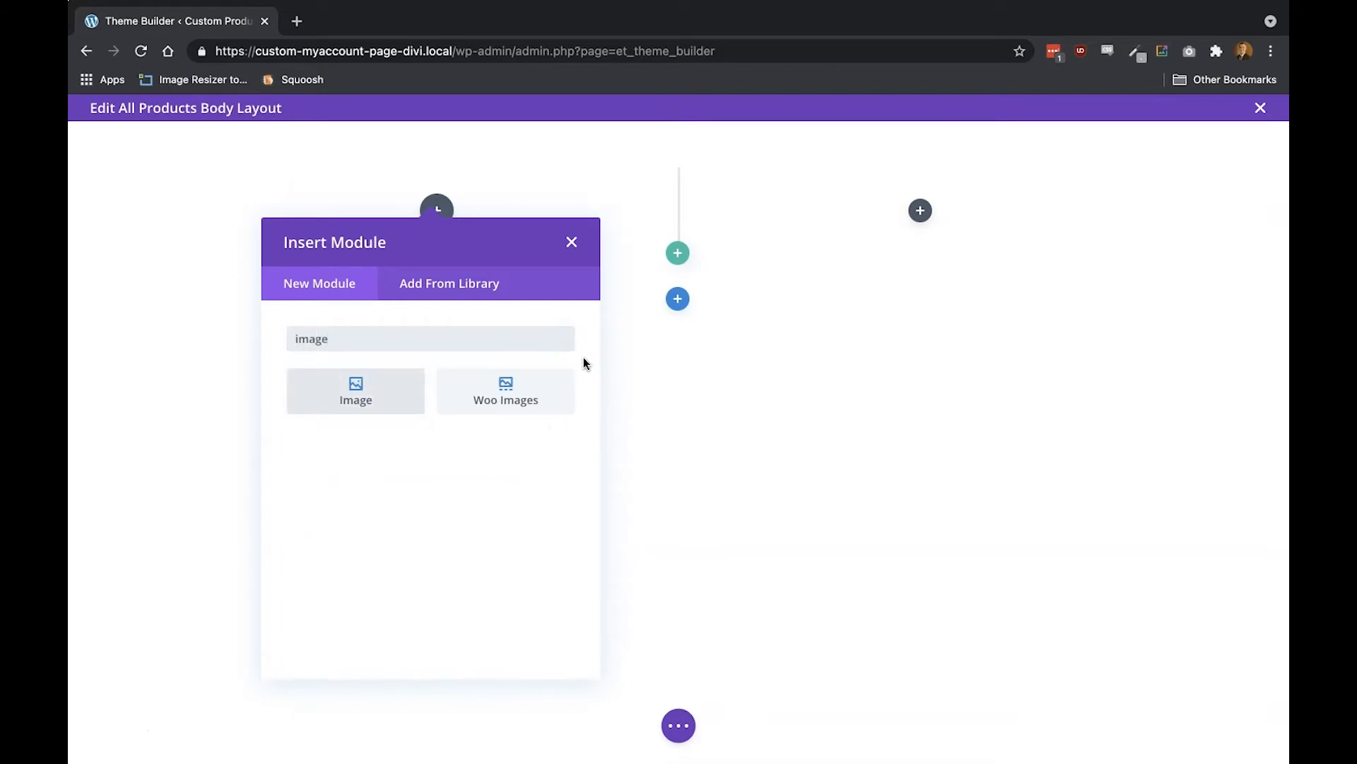
click(536, 393)
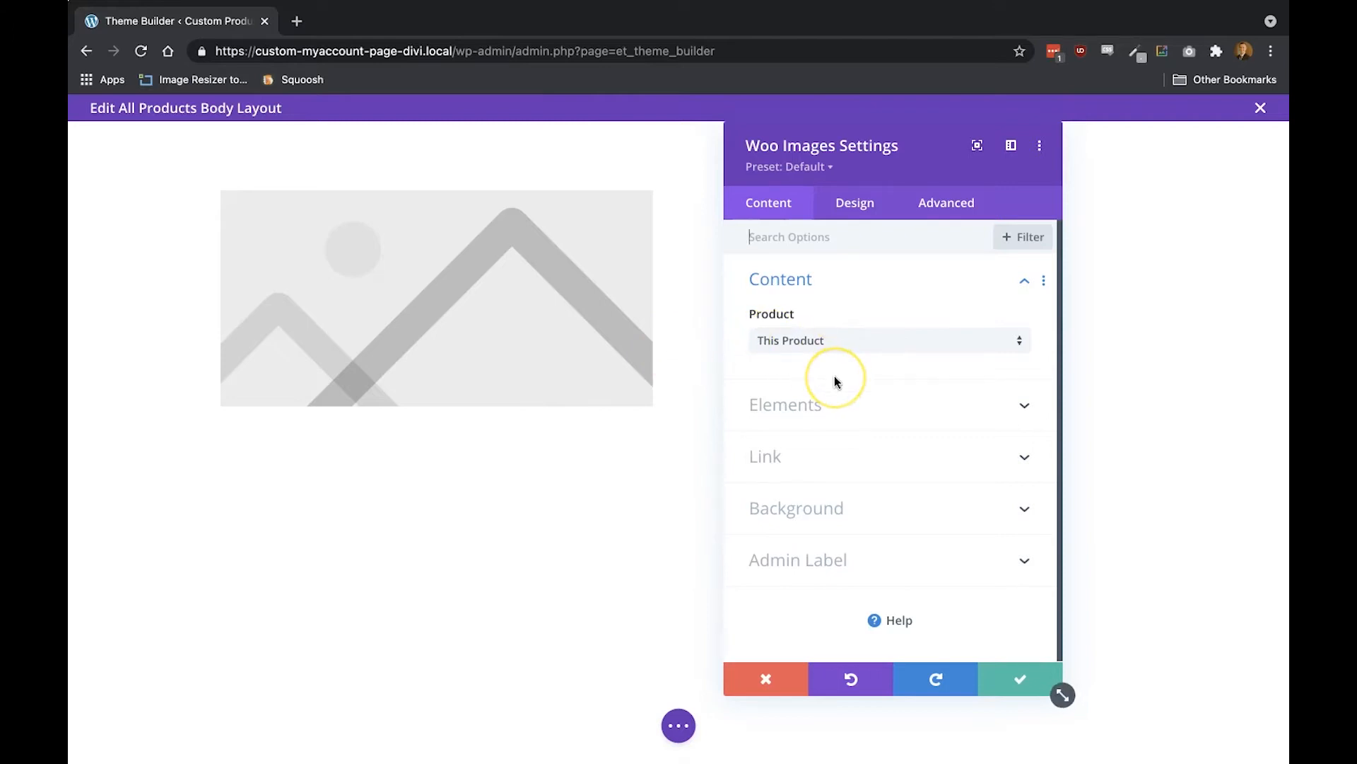
click(1018, 678)
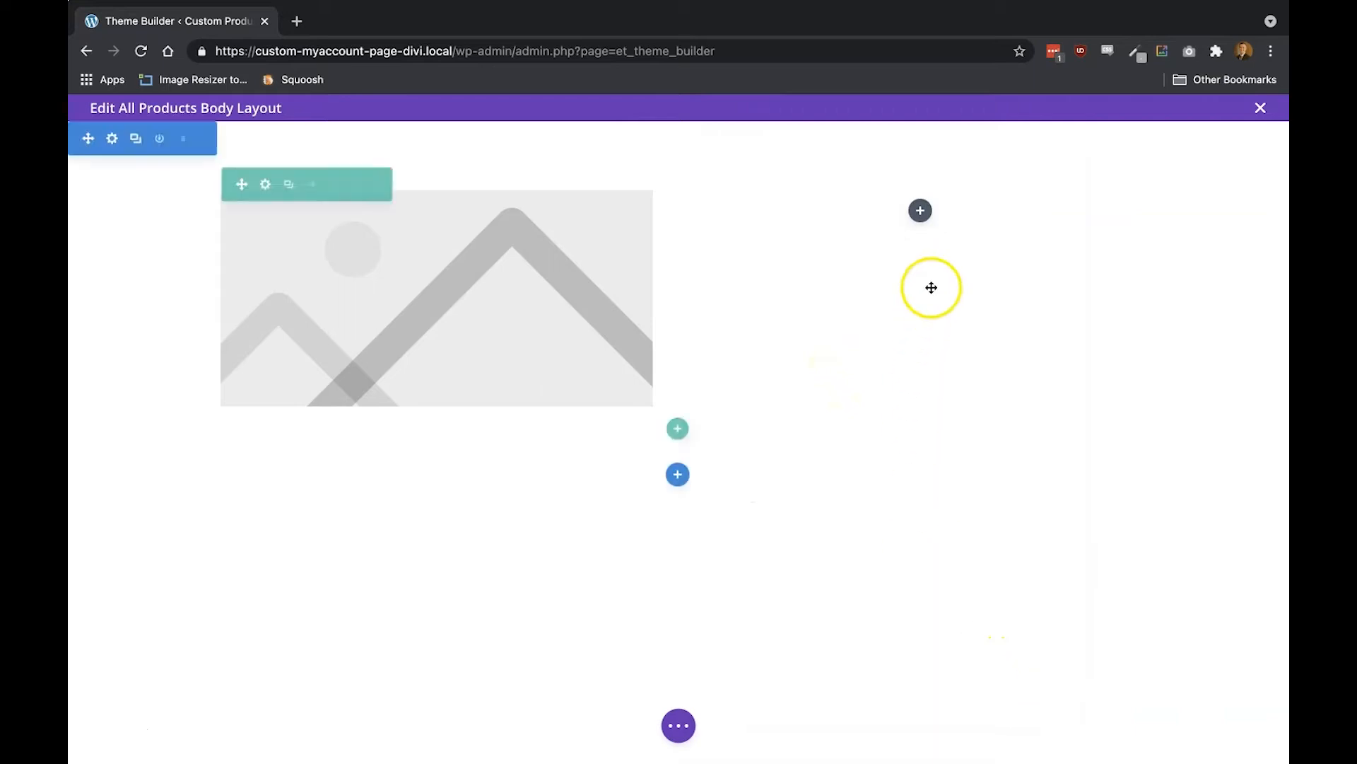
Add a Woo Title module to the row's second column
click(921, 211)
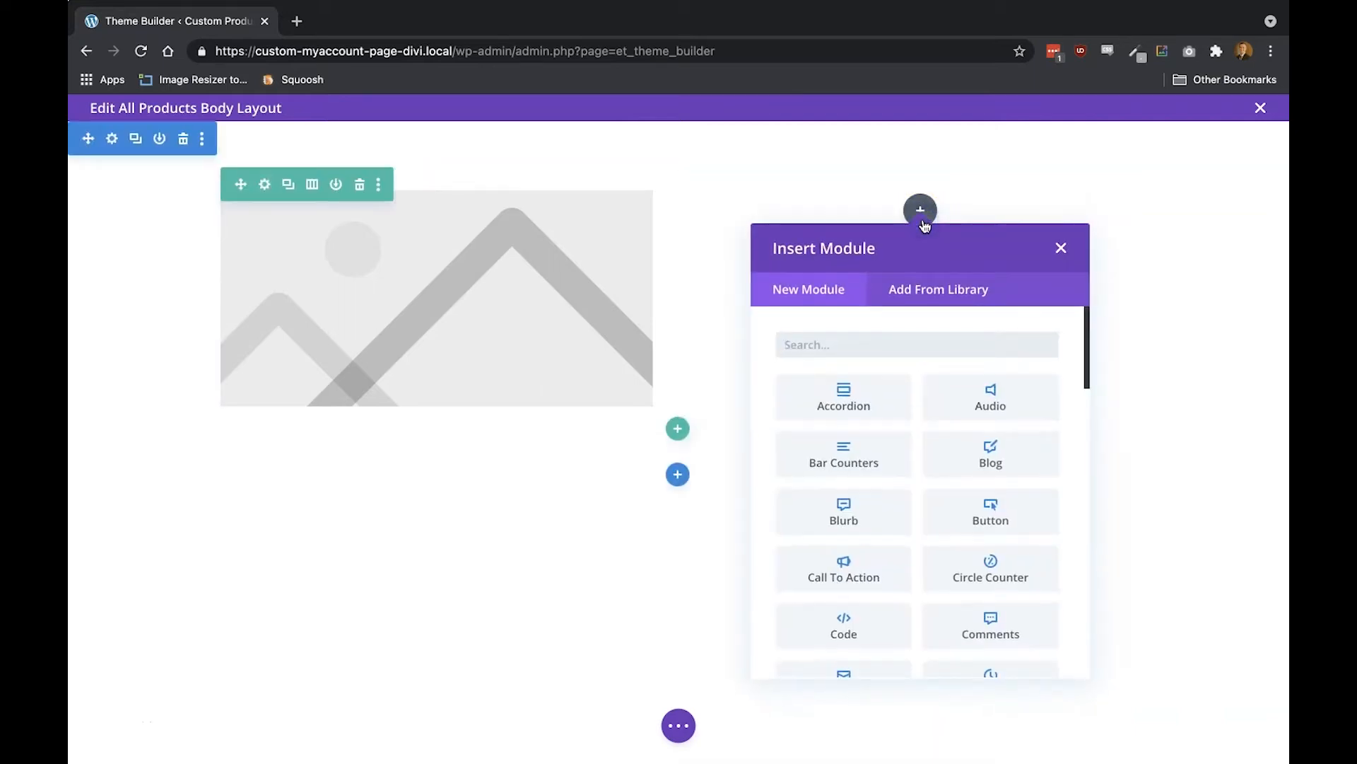
text(title)
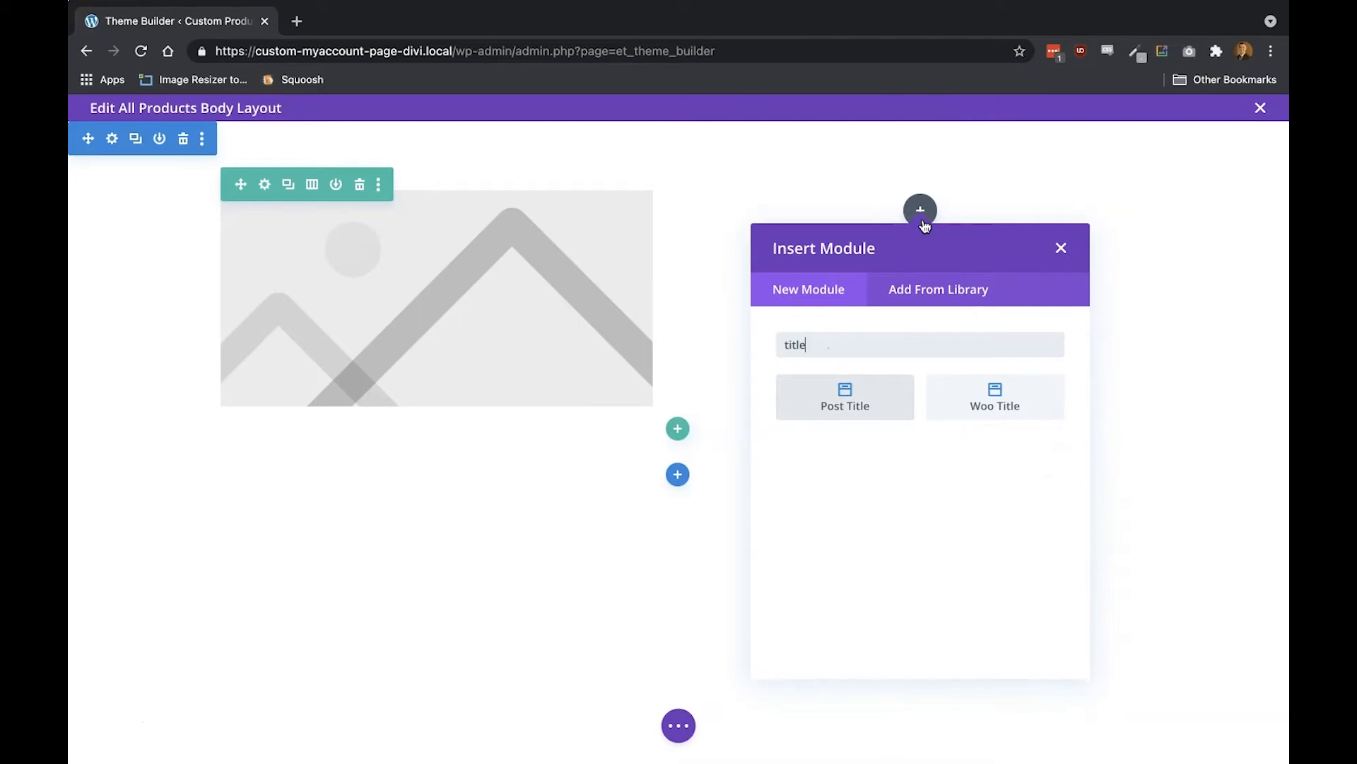
click(1021, 397)
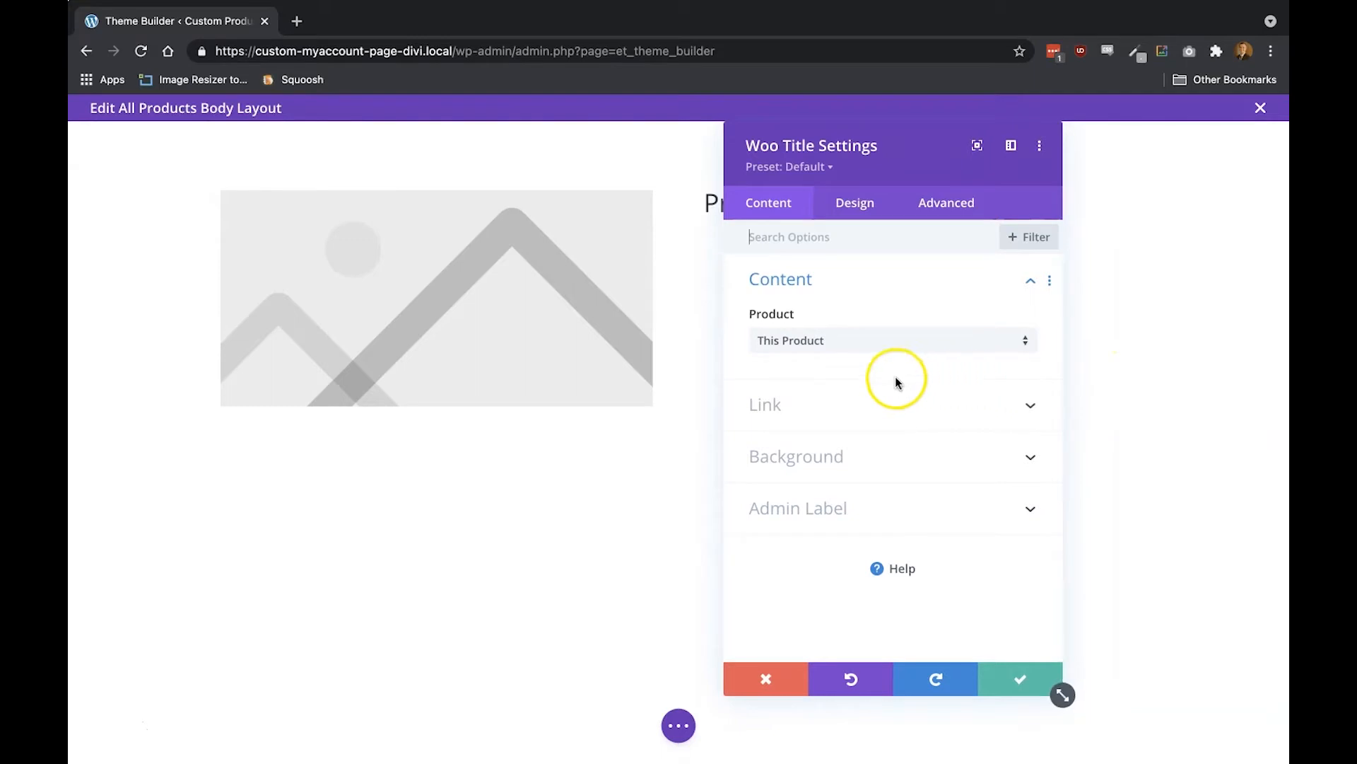
Set the Woo Title module's title font to Poppins with Bold weight
click(862, 204)
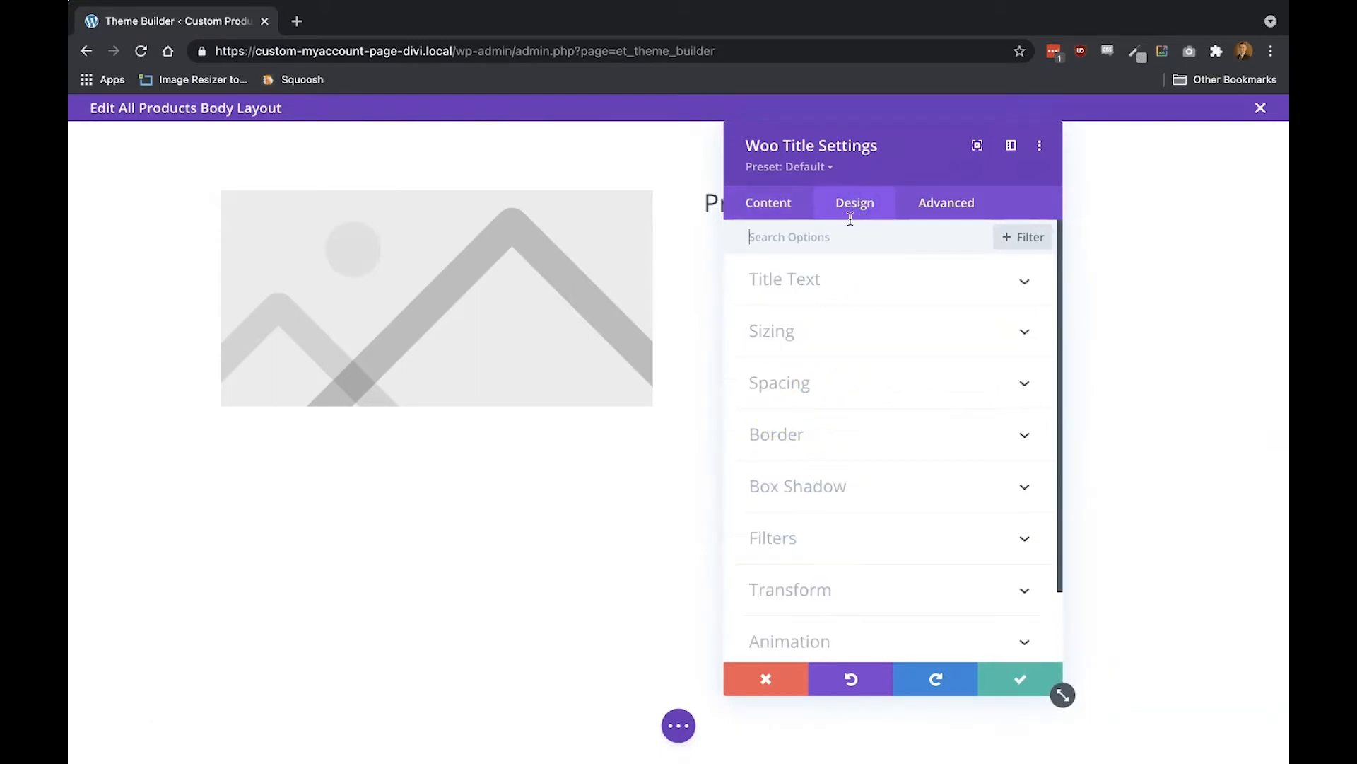
click(810, 283)
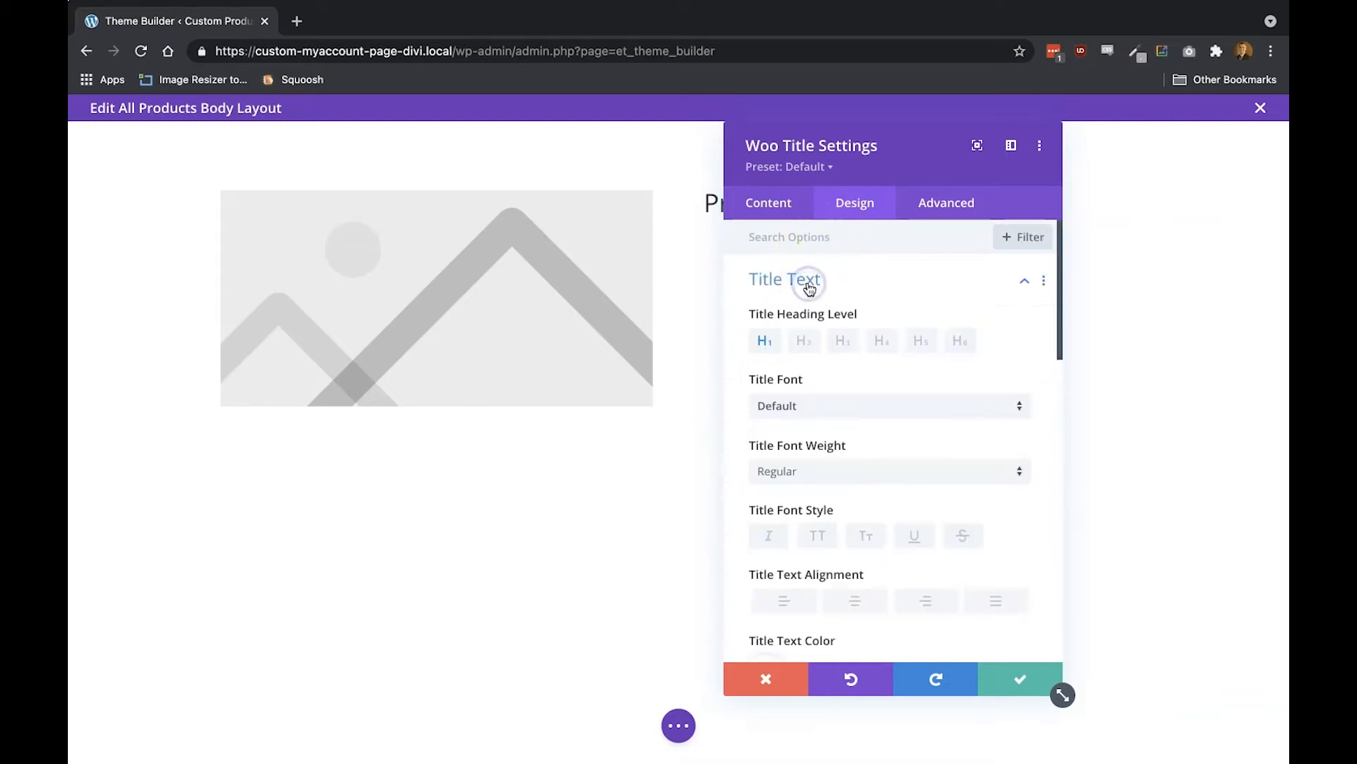
click(812, 405)
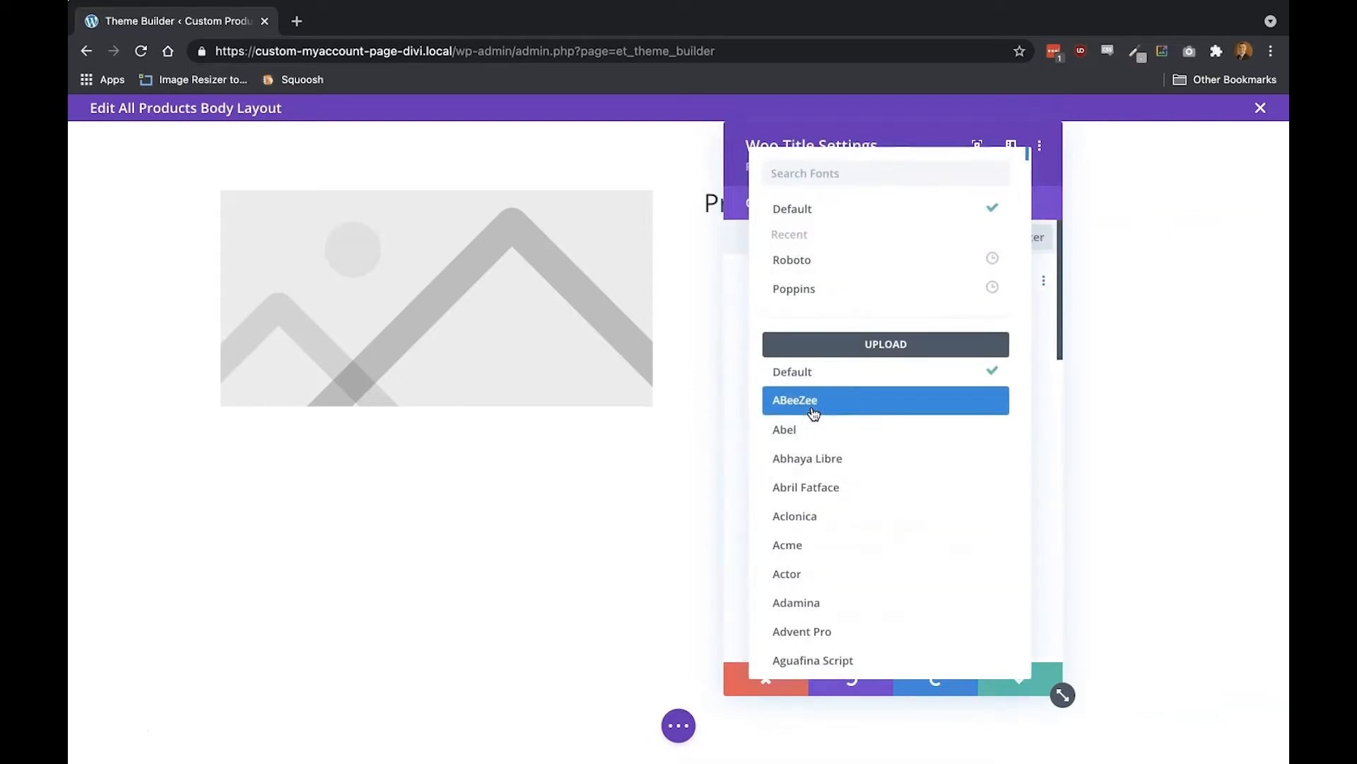
text(popp)
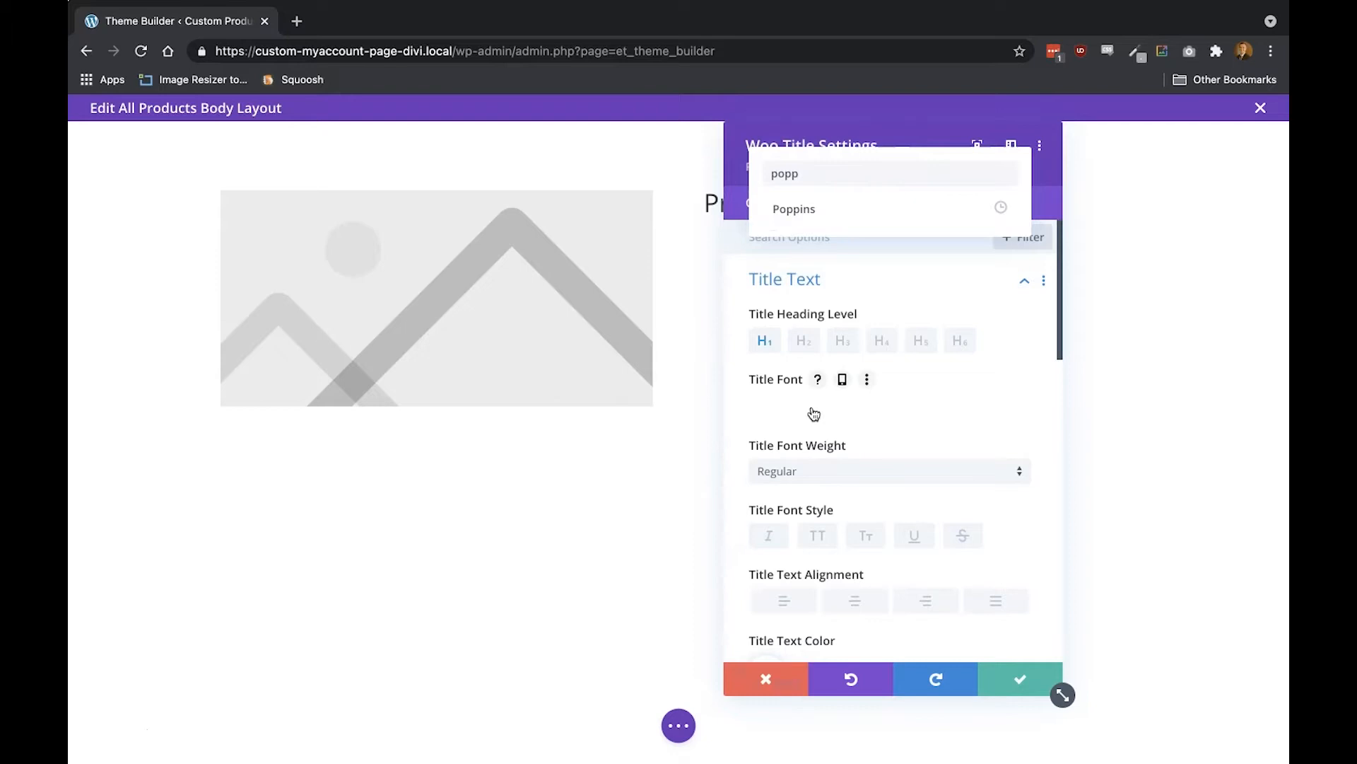
click(829, 206)
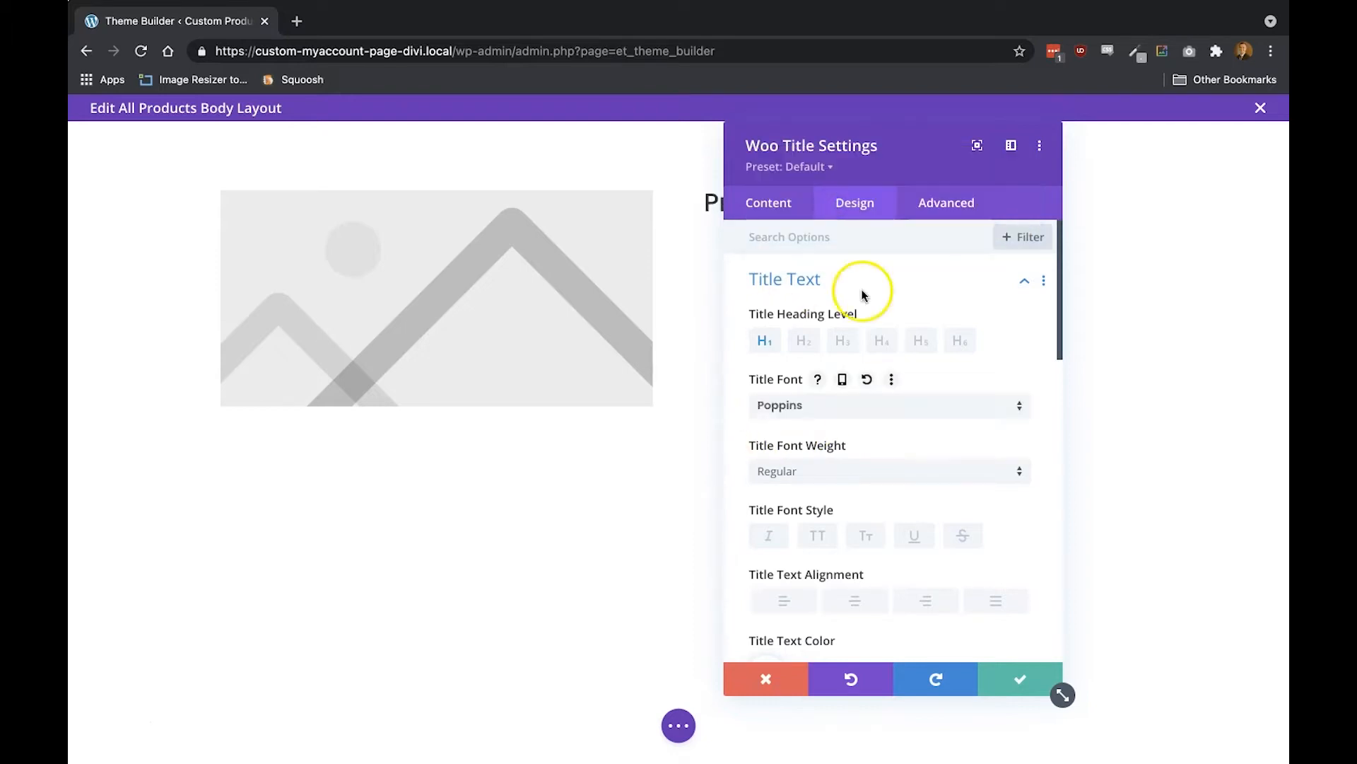
click(836, 473)
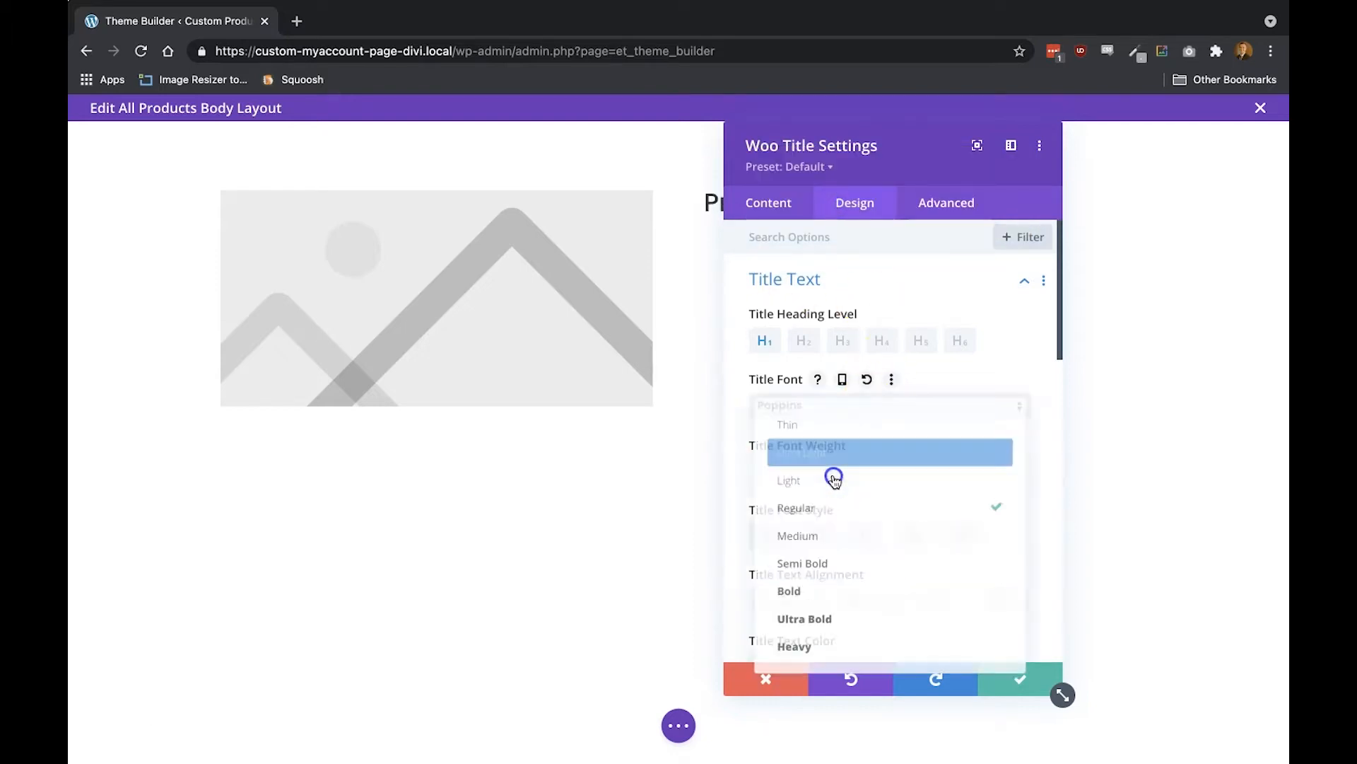
click(813, 592)
Make the product title's text black and set its desktop text size to 36px
scroll(893, 502, down, 1)
scroll(893, 504, down, 2)
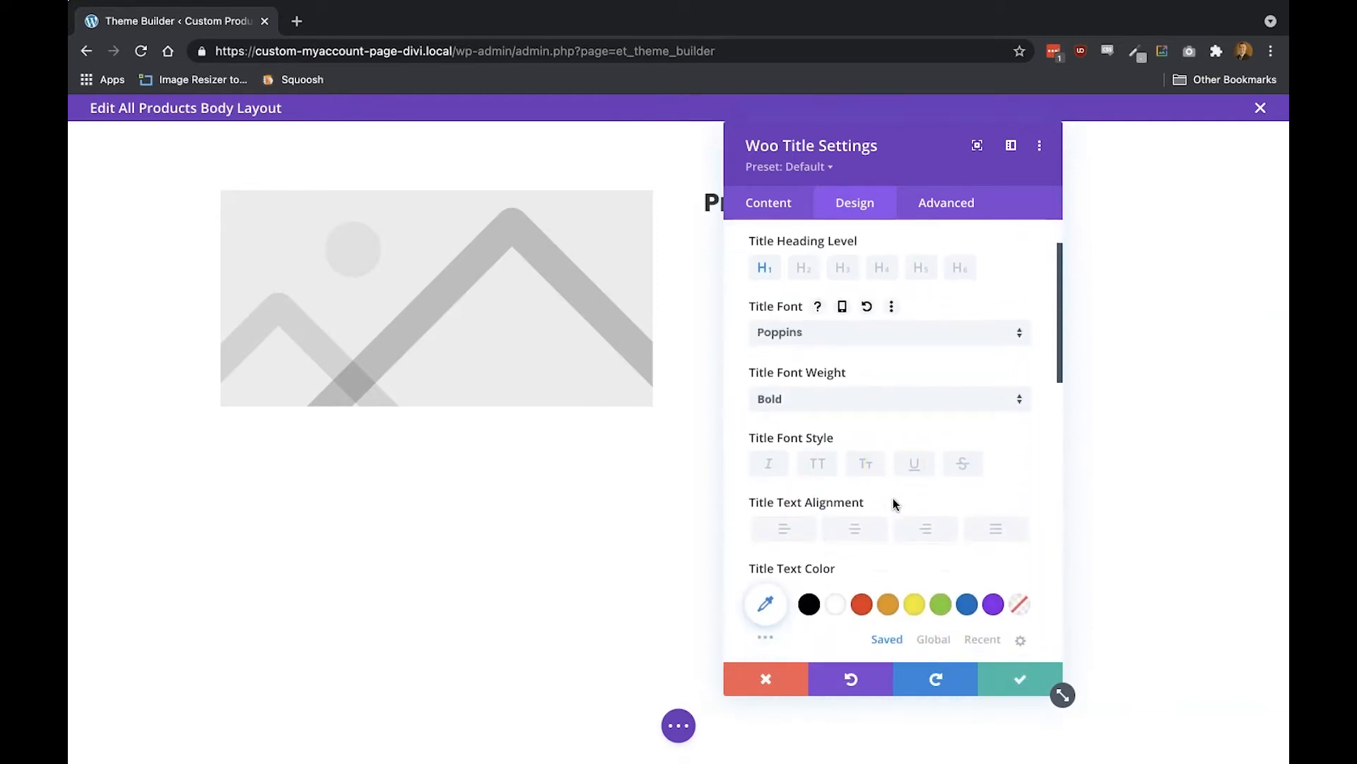
click(809, 610)
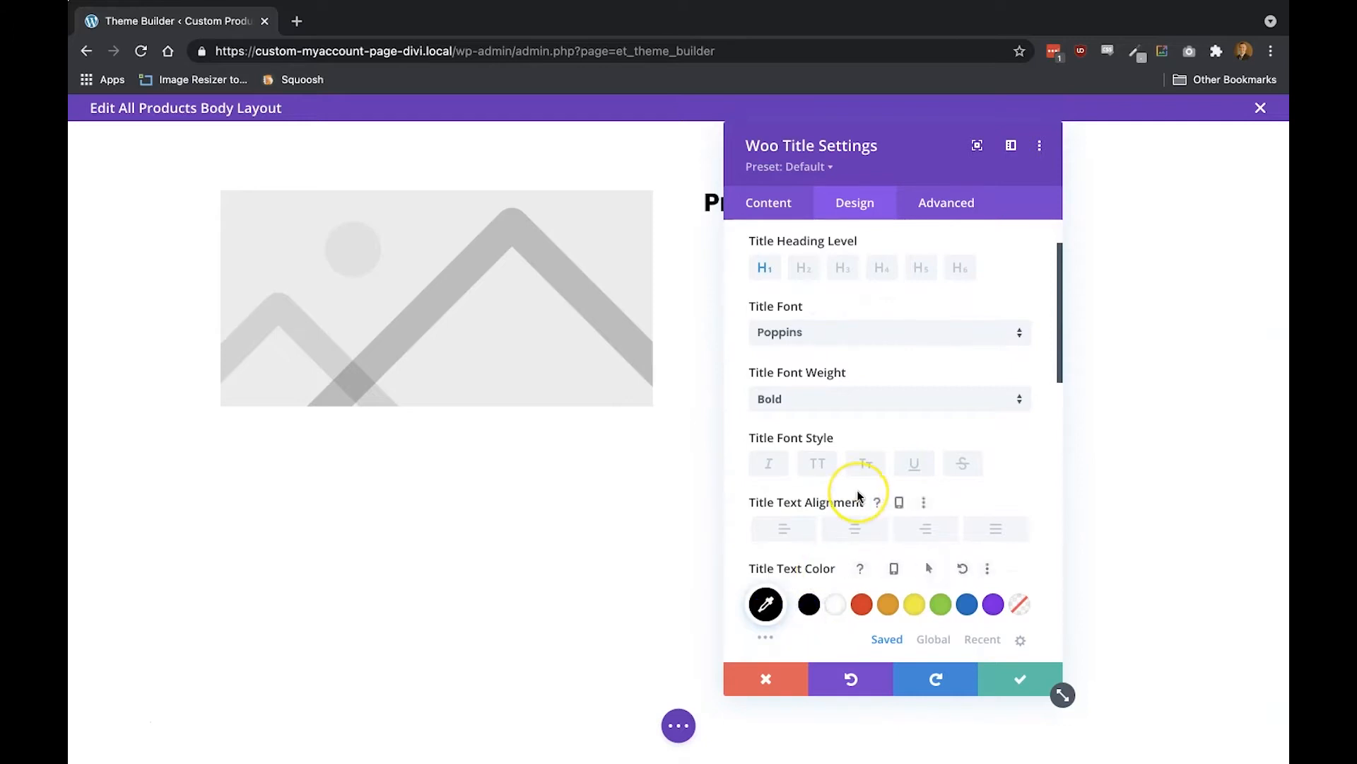
scroll(858, 497, down, 3)
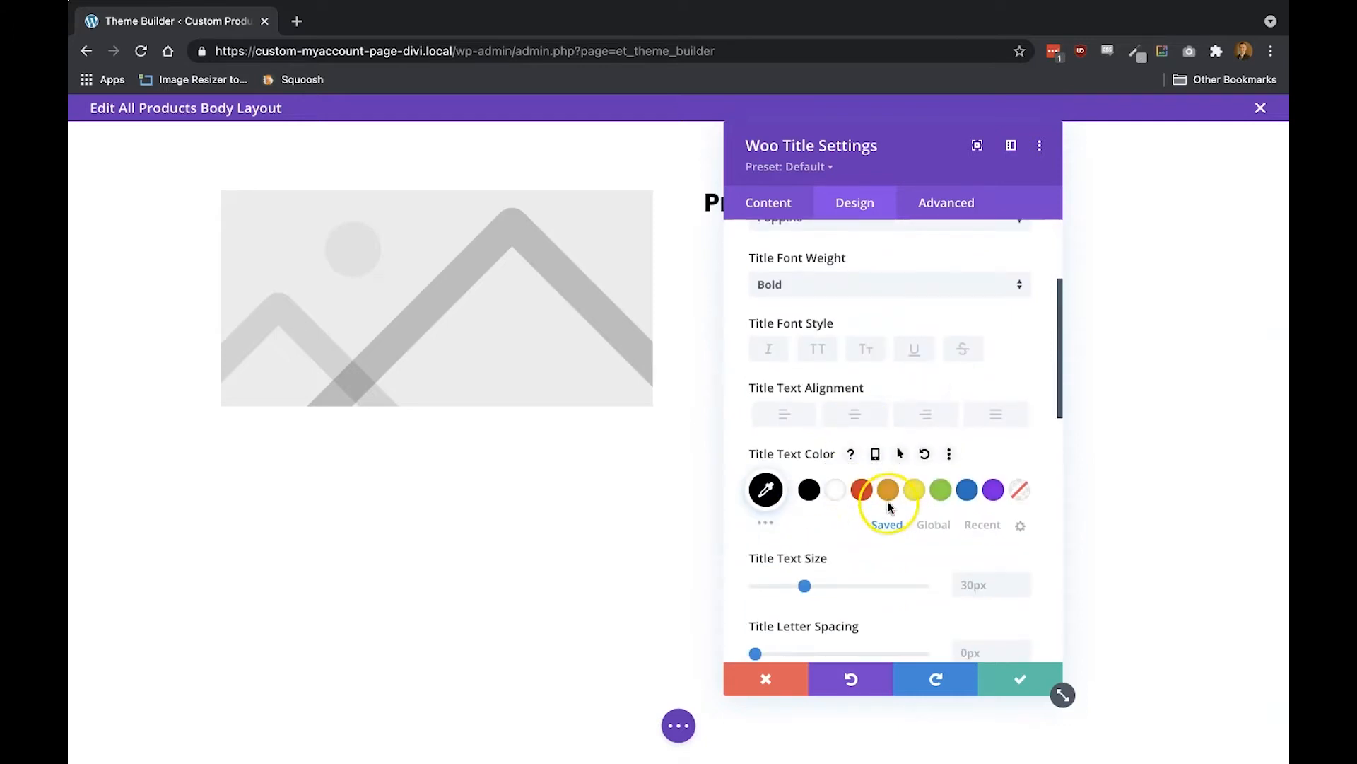
click(975, 583)
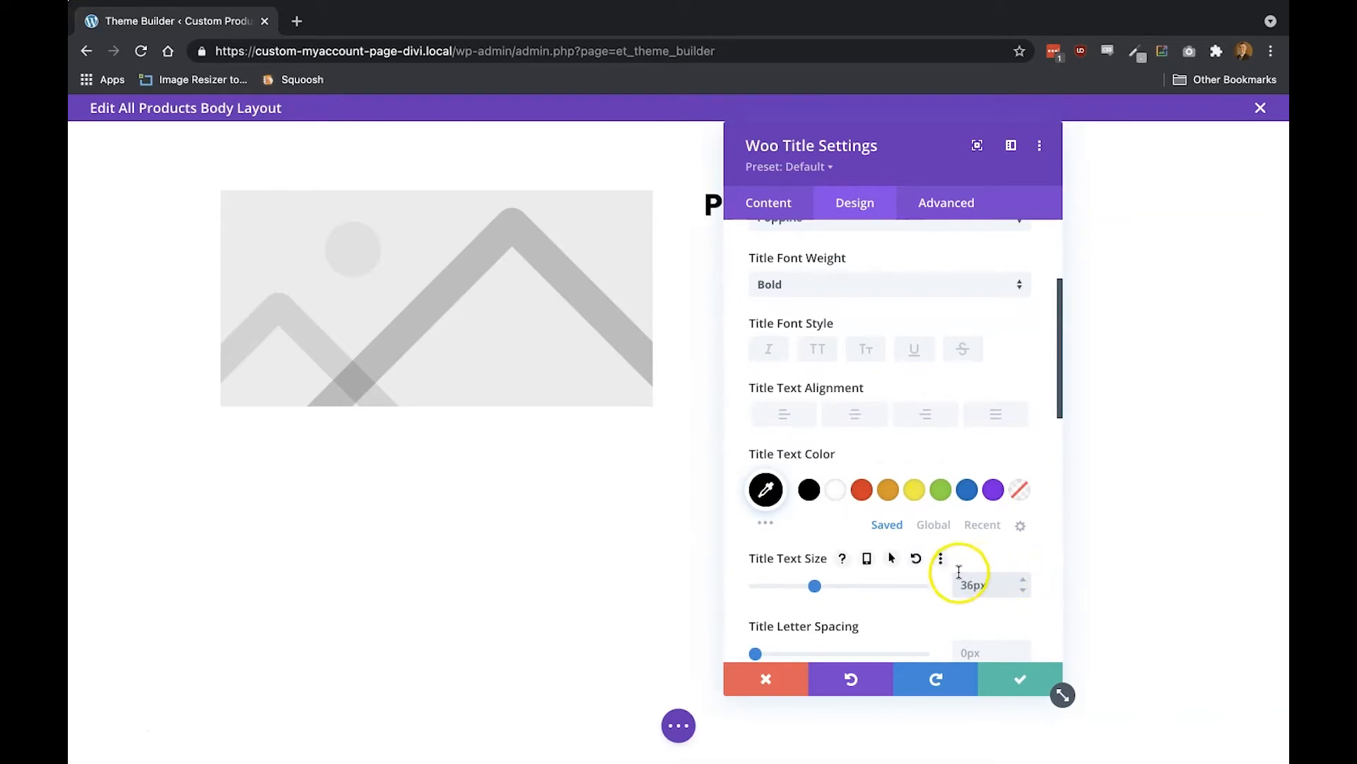
Enable responsive title text sizes, set the phone size to 28px, and save the Woo Title module
click(867, 558)
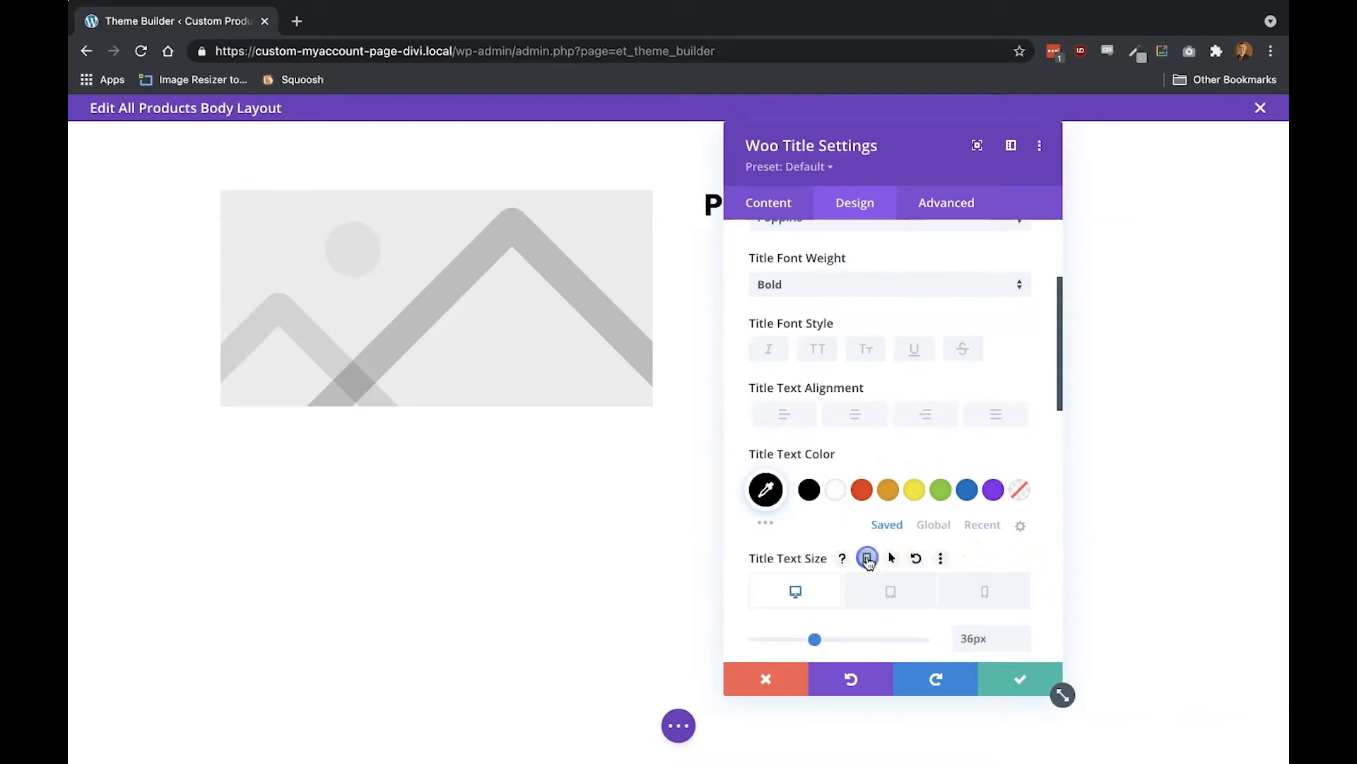
click(974, 587)
click(967, 634)
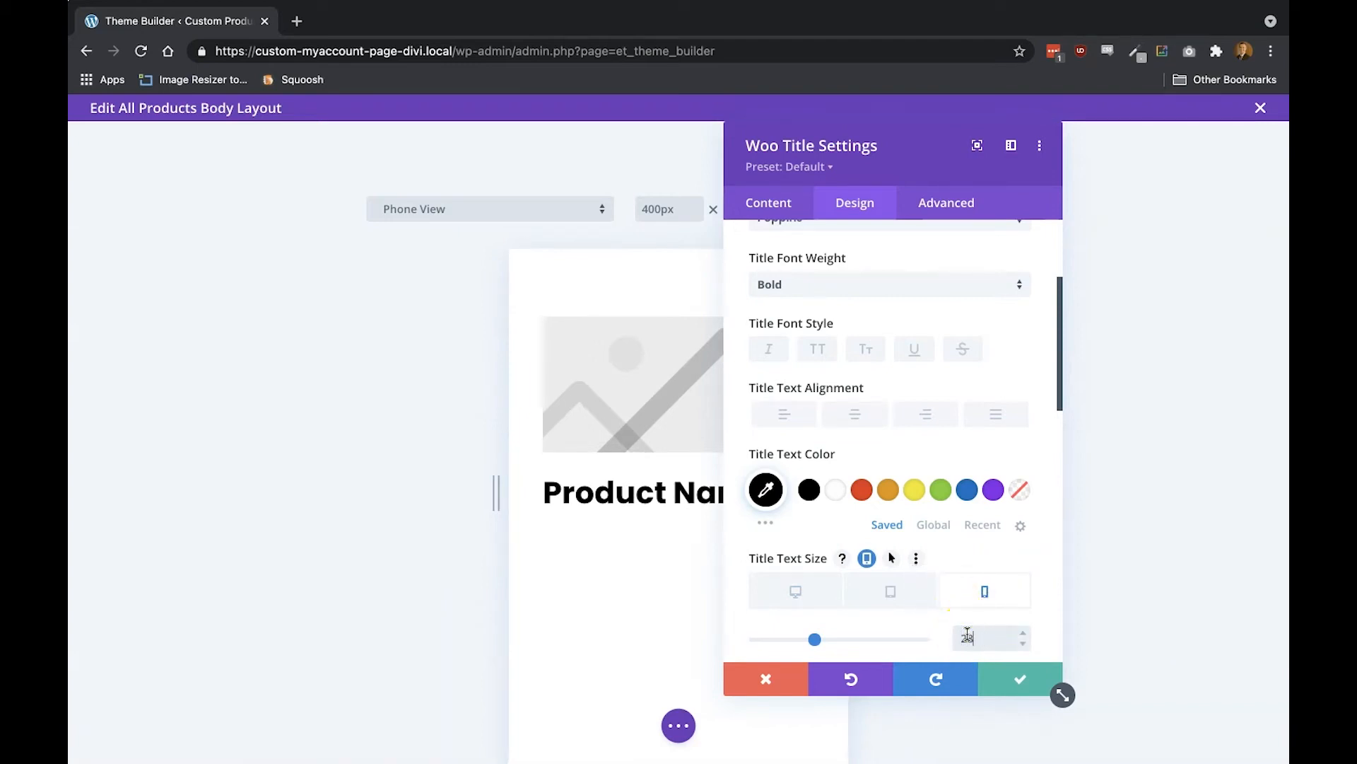
text(28)
click(1008, 686)
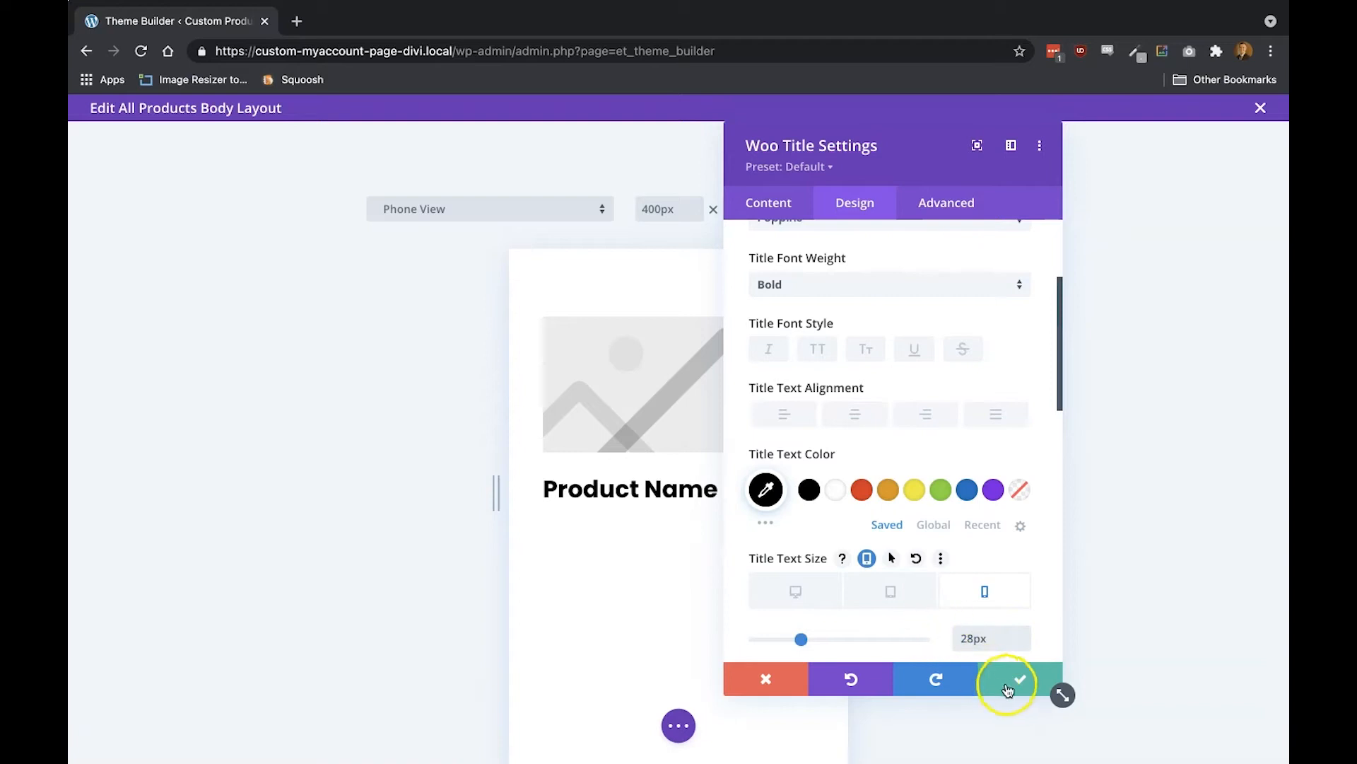
click(1019, 683)
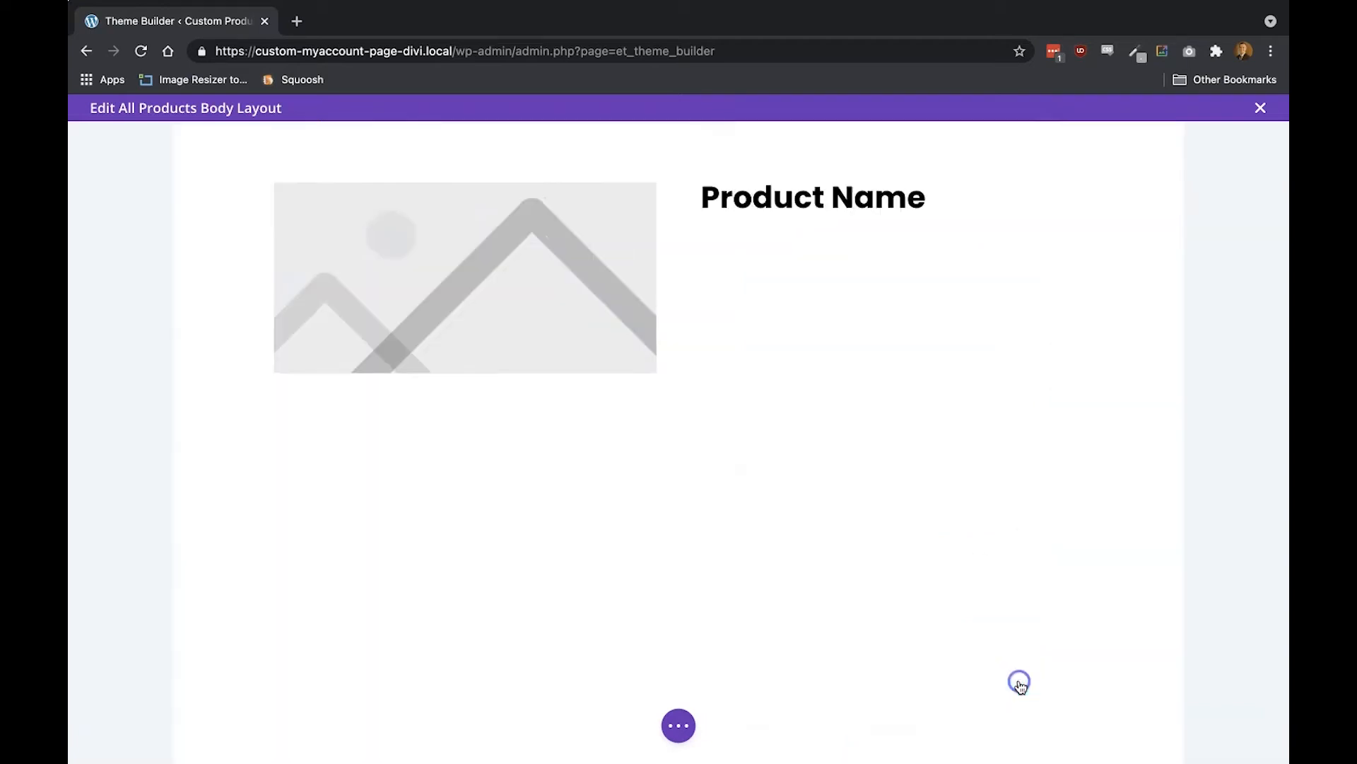
Add a Woo Price module directly below the product title in the second column
mouse_move(791, 225)
click(916, 236)
text(price)
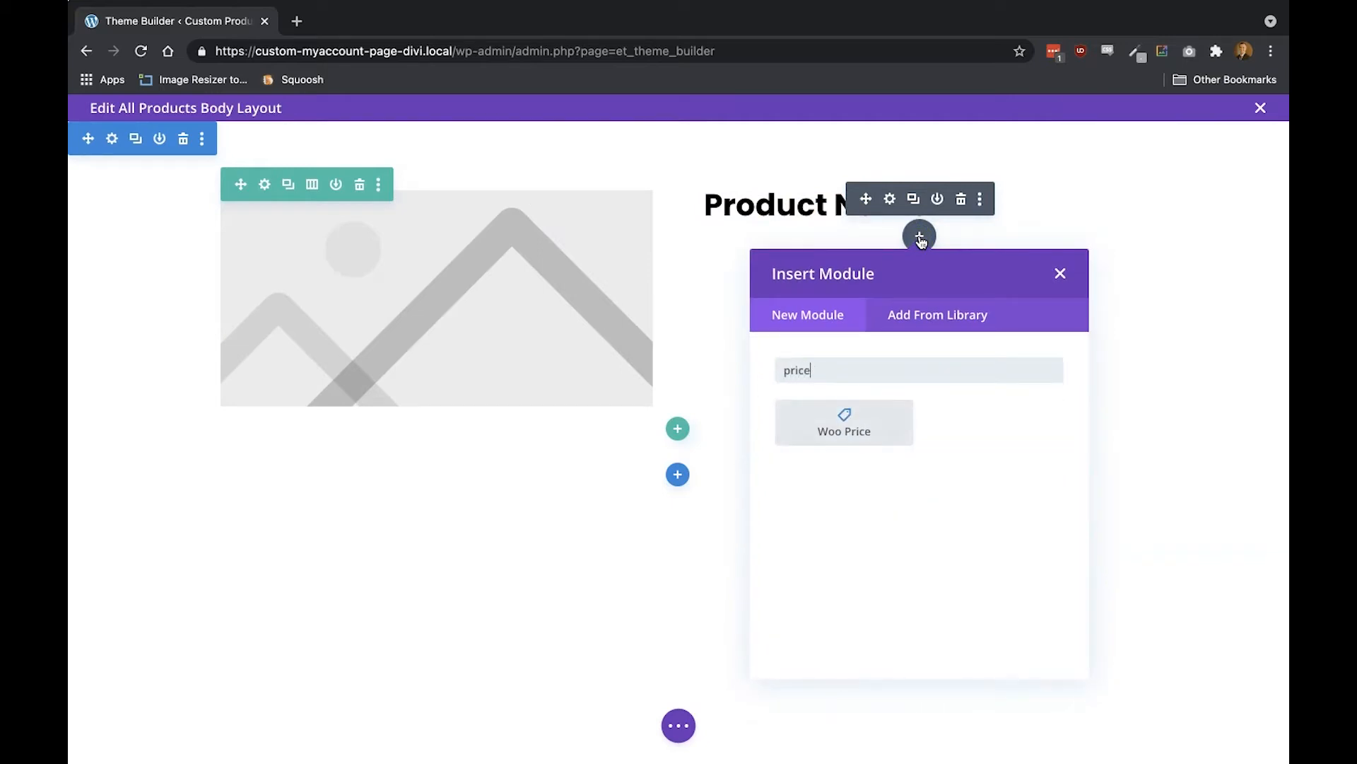
click(870, 428)
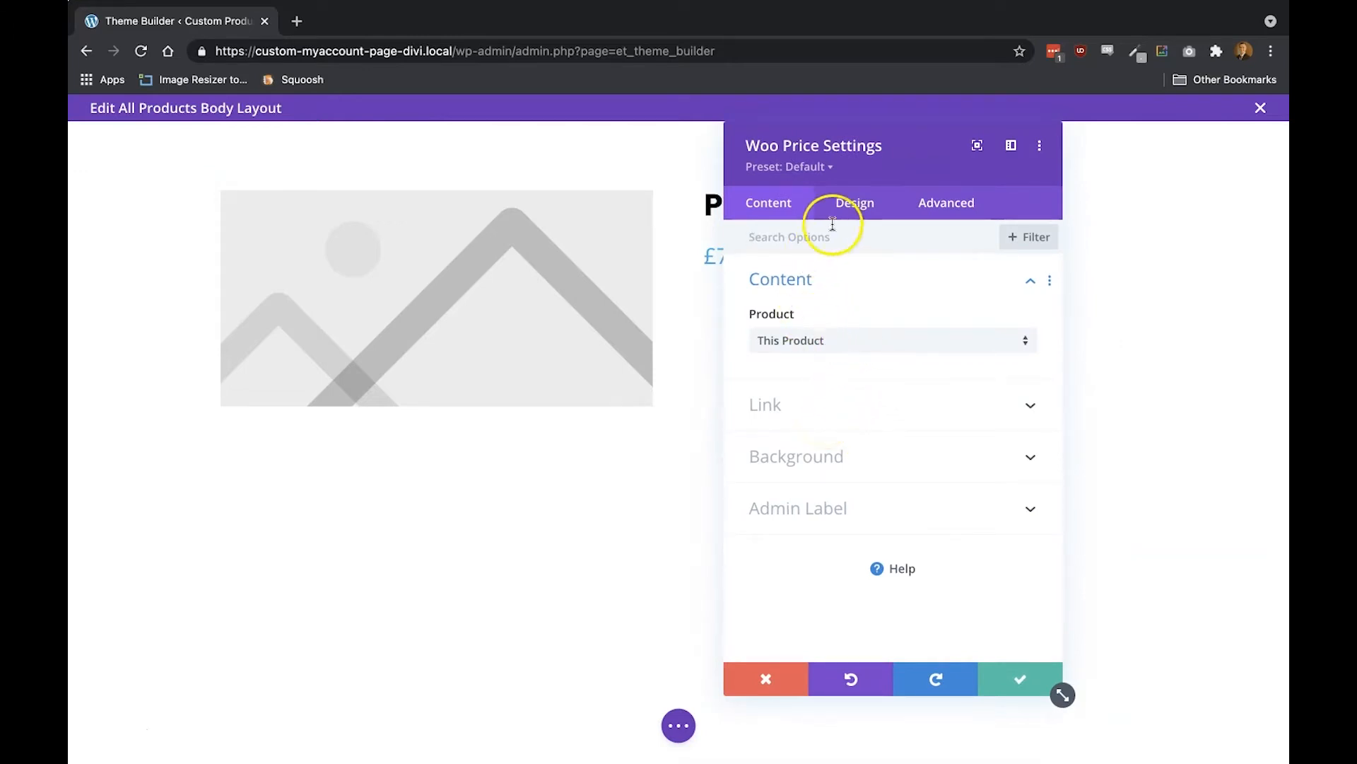
Set the Woo Price module's price font to Roboto with Bold weight
click(851, 205)
click(827, 281)
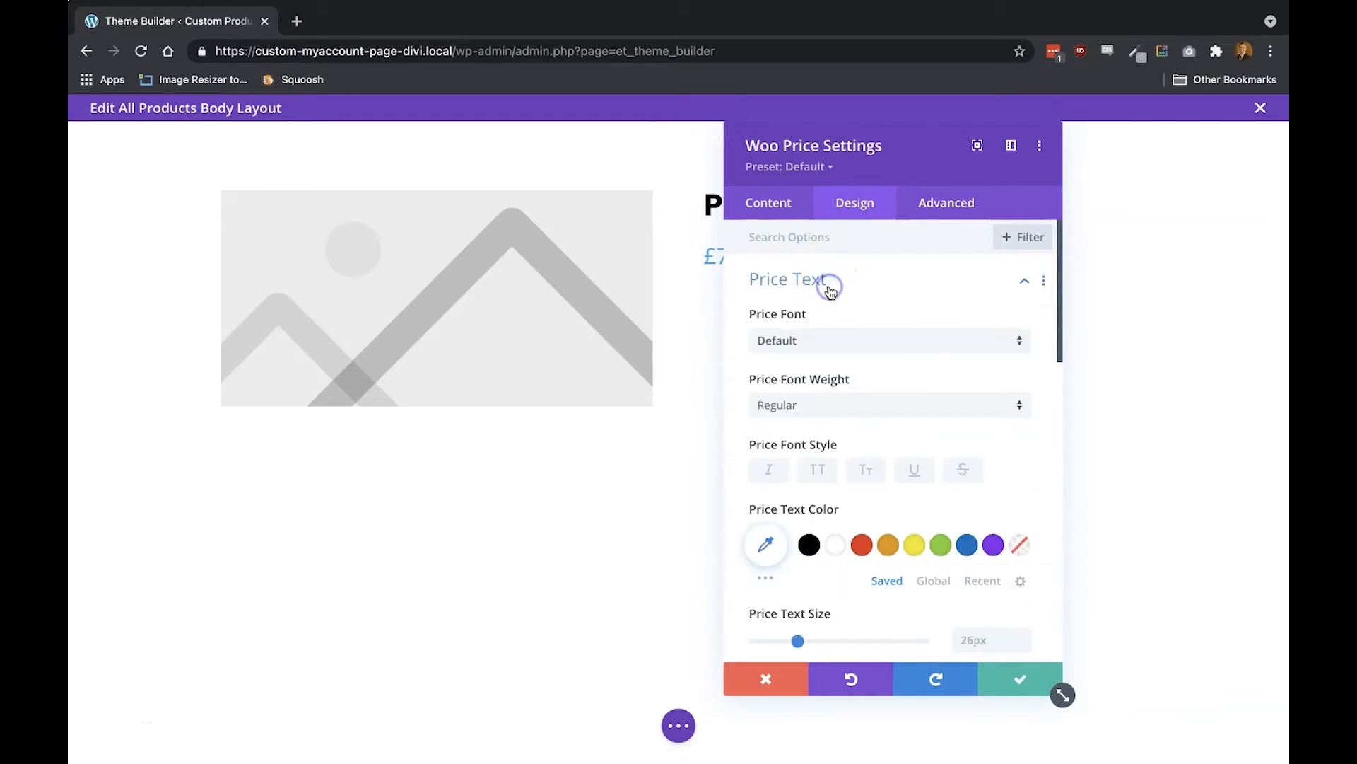
click(832, 345)
click(827, 261)
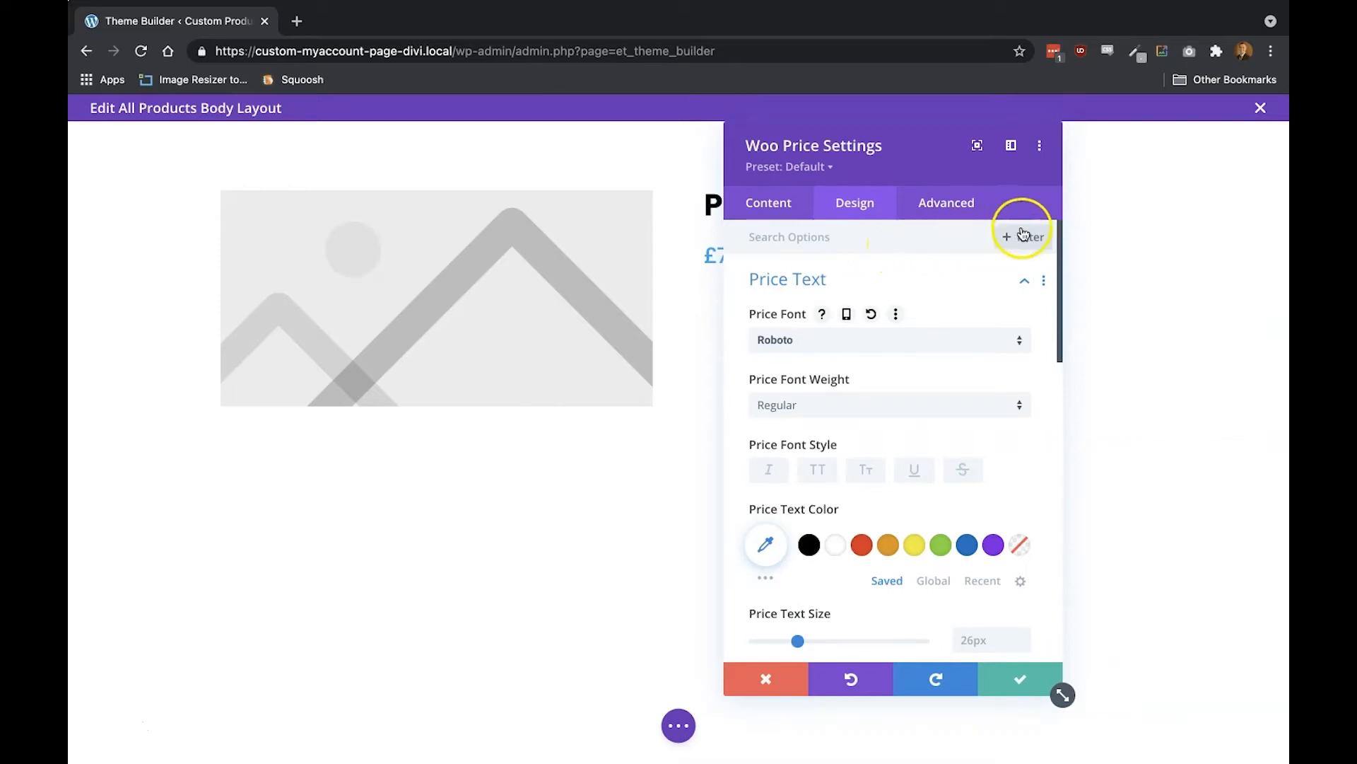
click(865, 410)
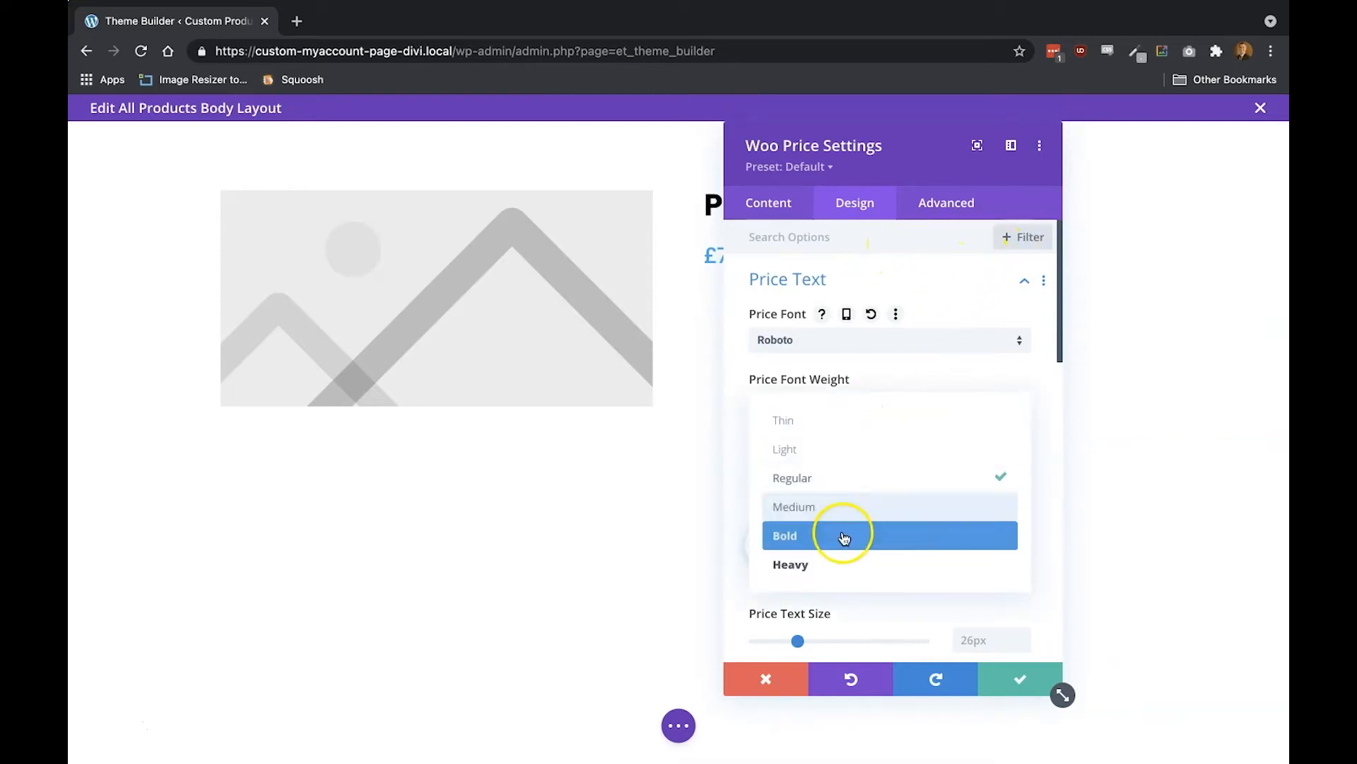
click(845, 535)
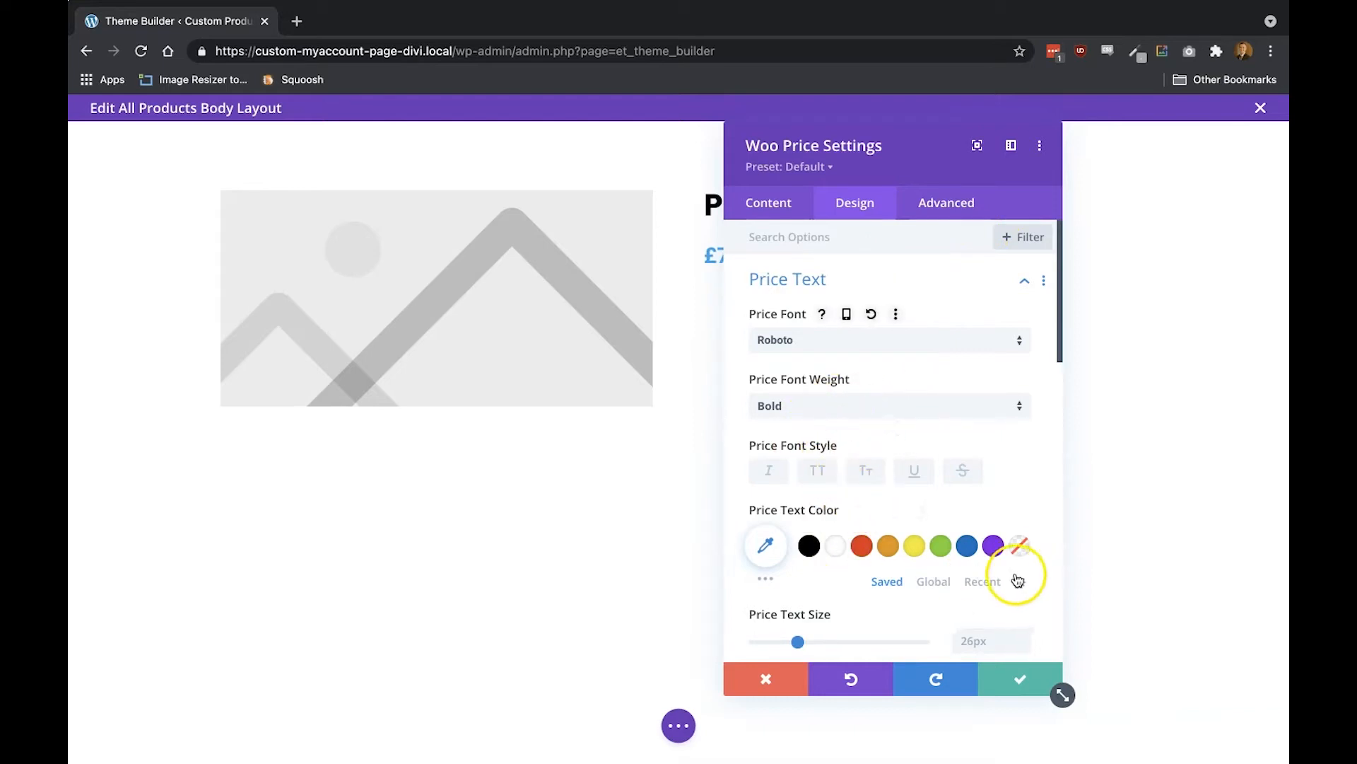
Color the price text with the recently used teal green and save the Woo Price module
click(981, 581)
click(889, 546)
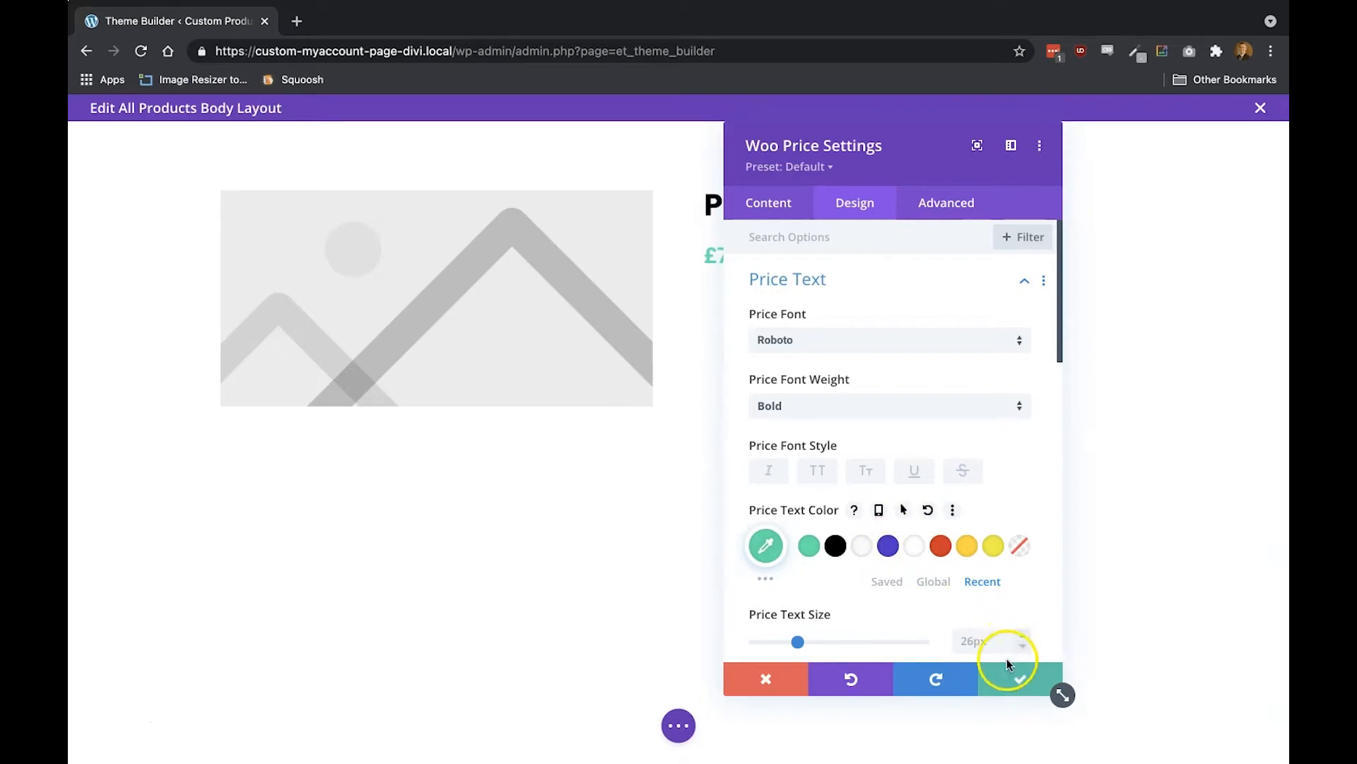
click(1008, 686)
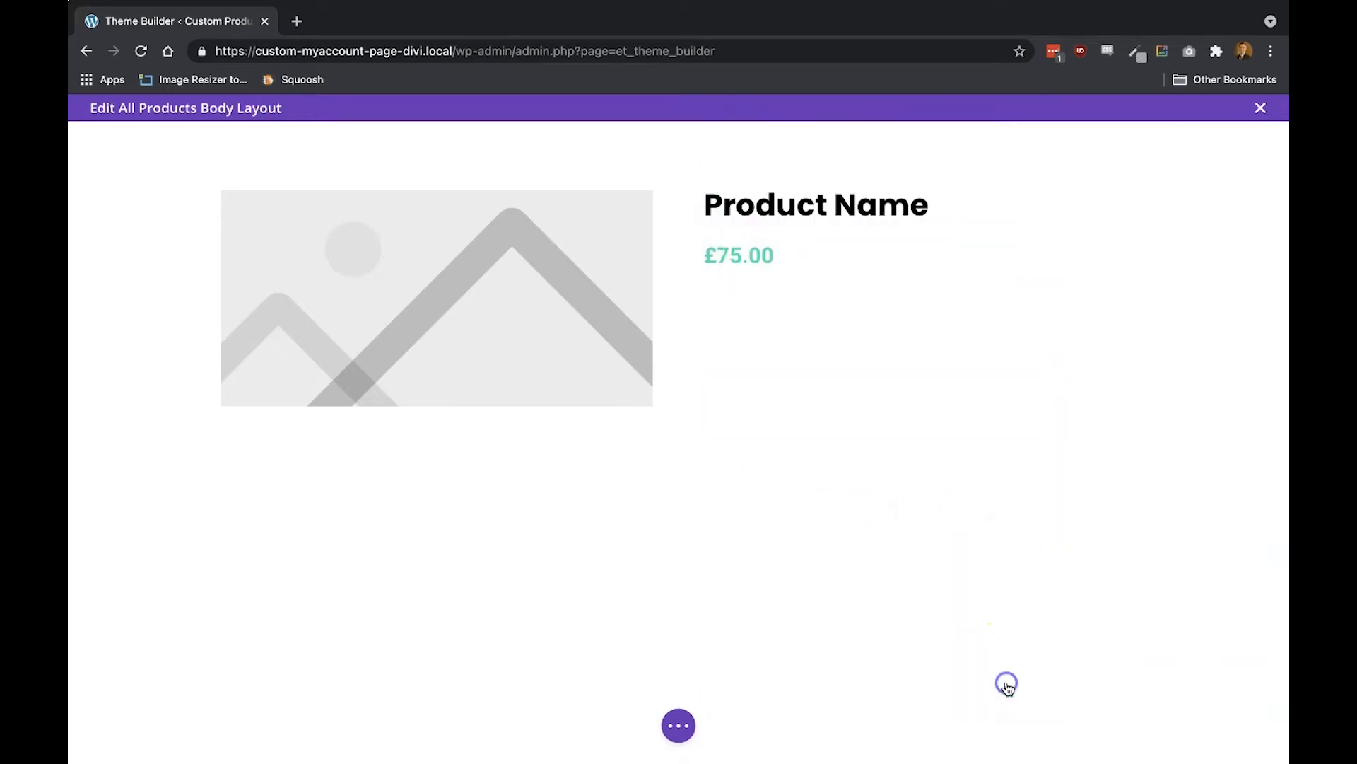
Add a Woo Description module below the price, keeping the Short Description type
click(851, 262)
click(919, 292)
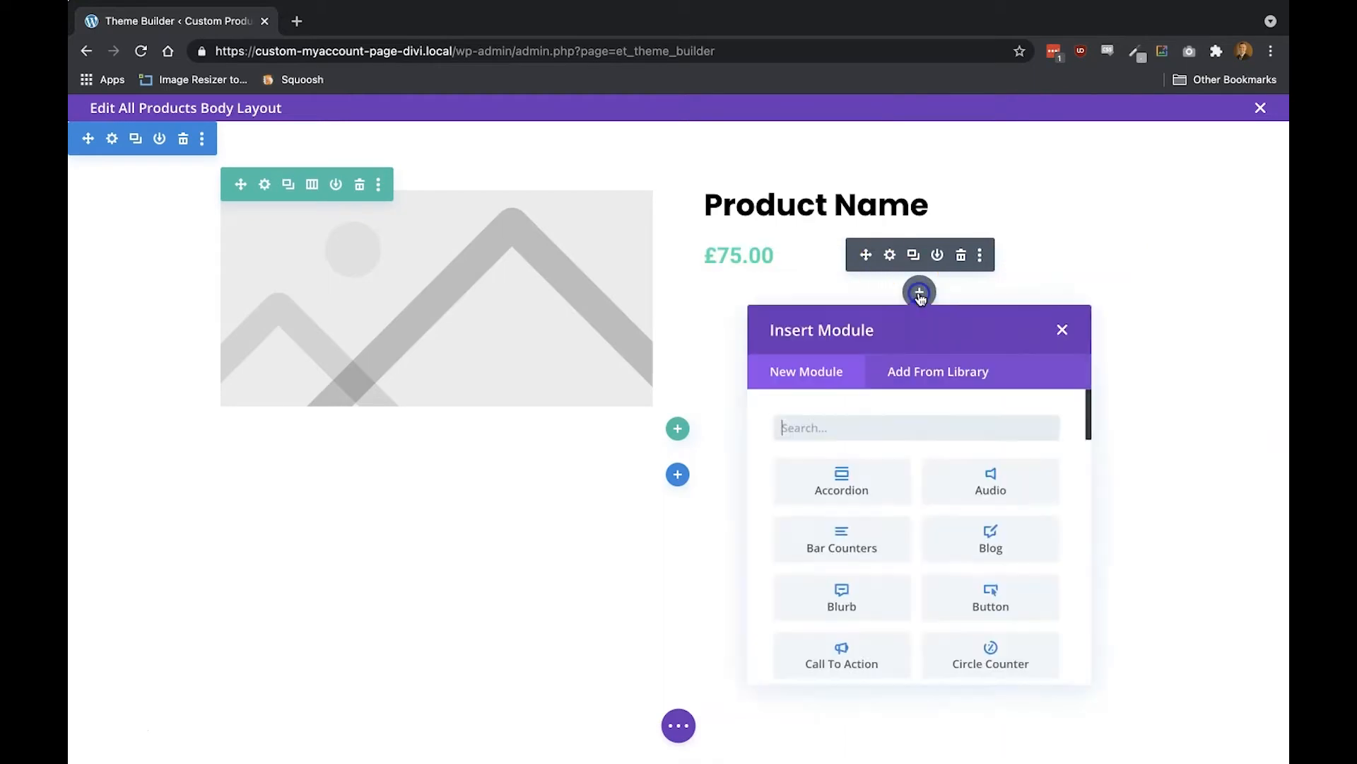
text(desc)
click(849, 513)
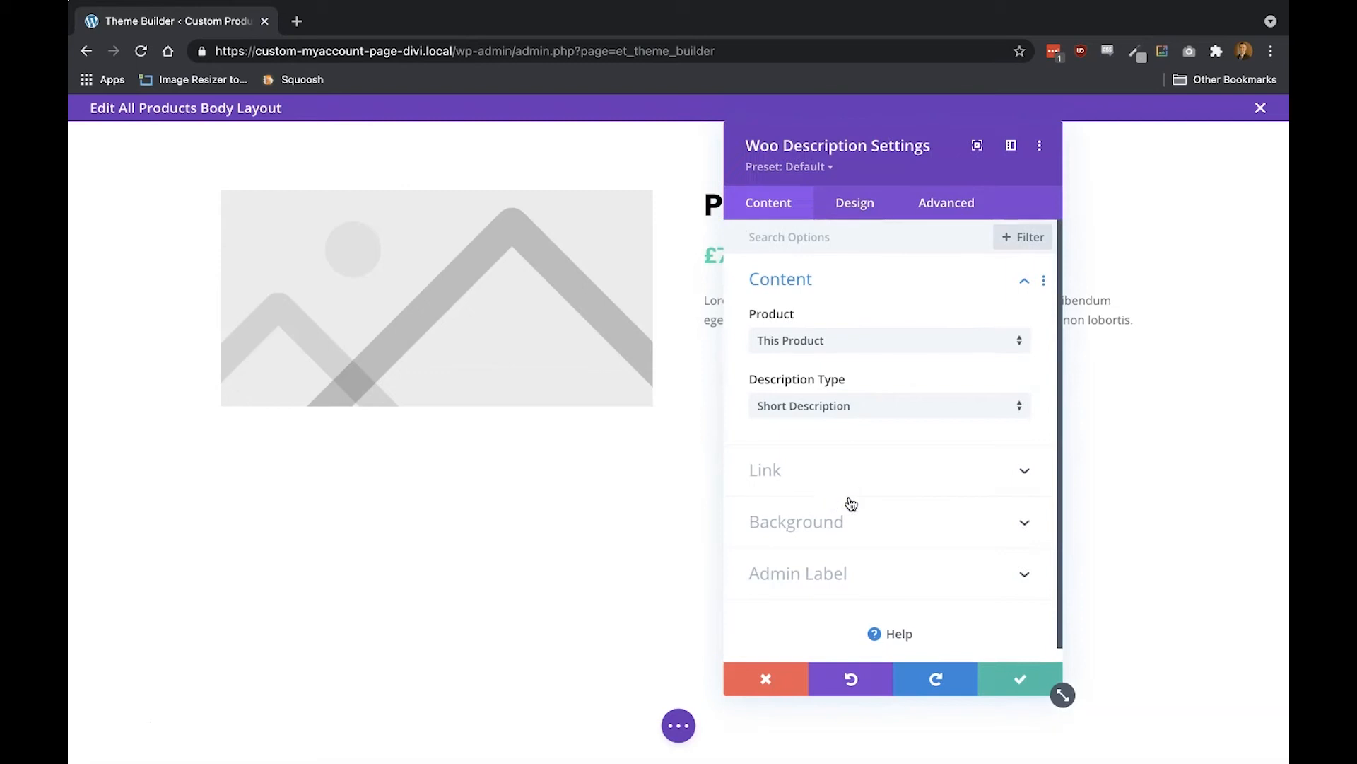
mouse_move(874, 405)
Set the description's text font to Roboto with Light weight
click(855, 203)
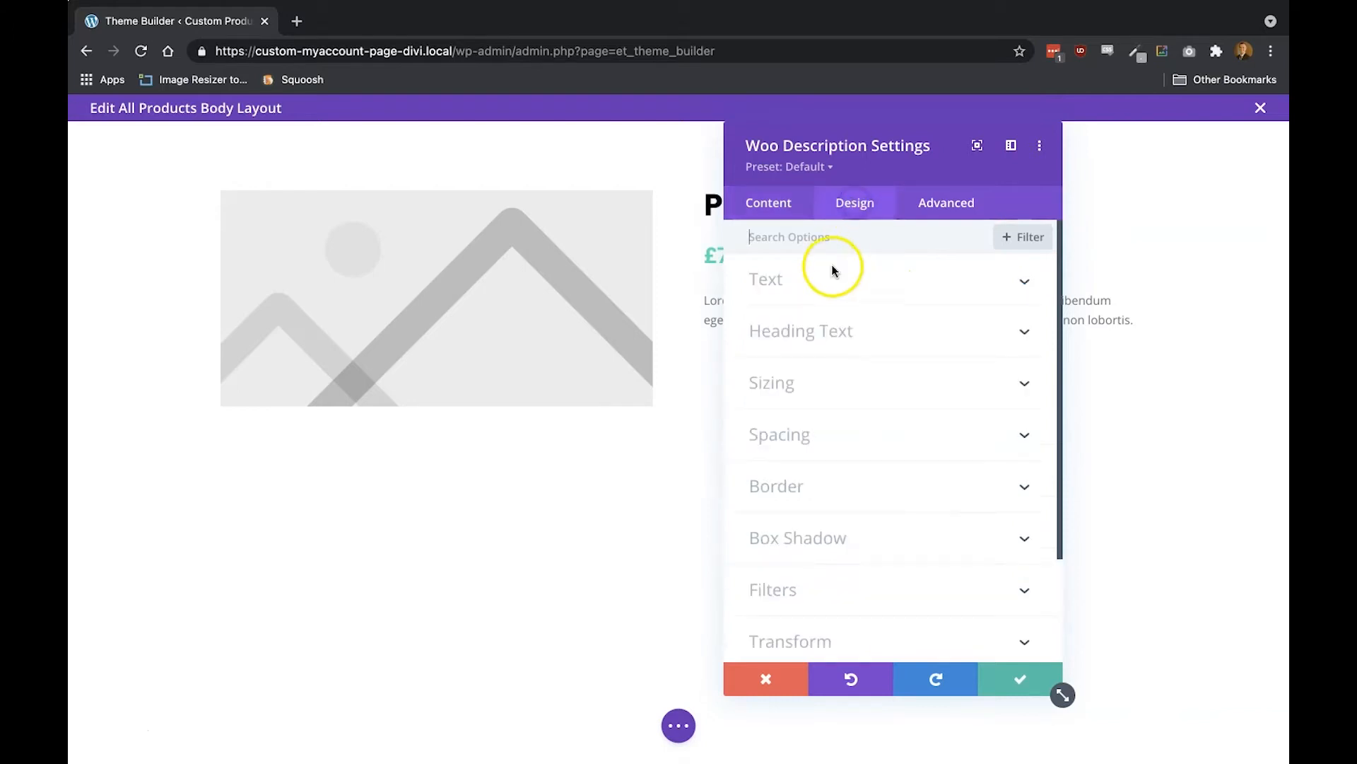
click(806, 289)
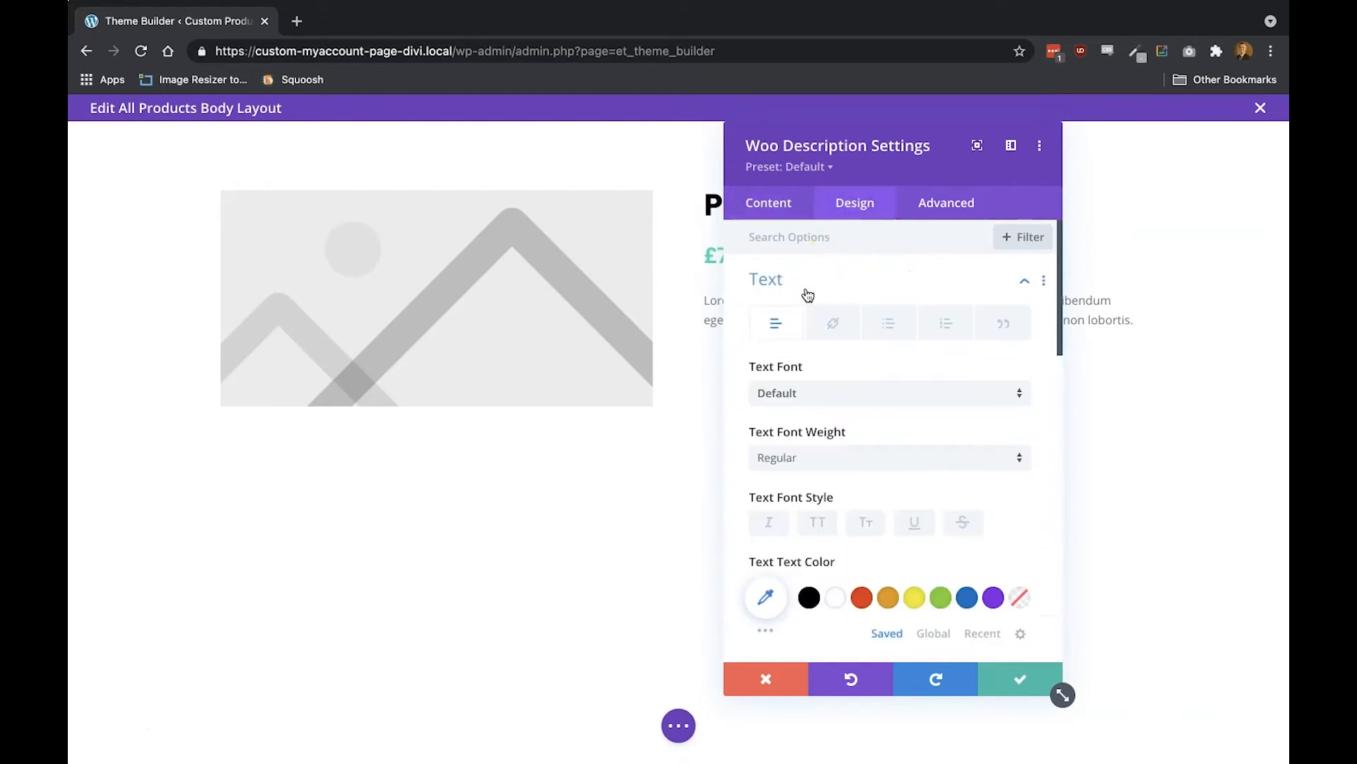
click(837, 394)
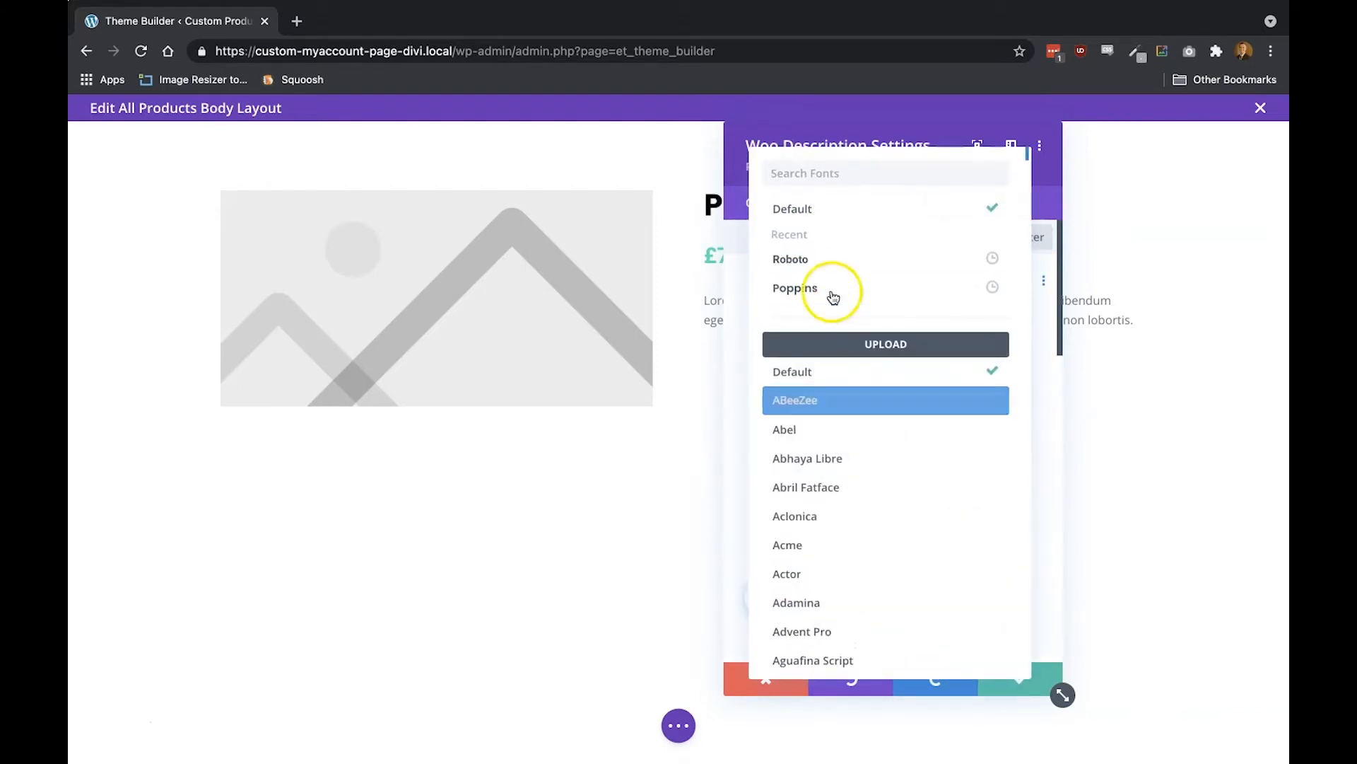
click(833, 267)
click(809, 456)
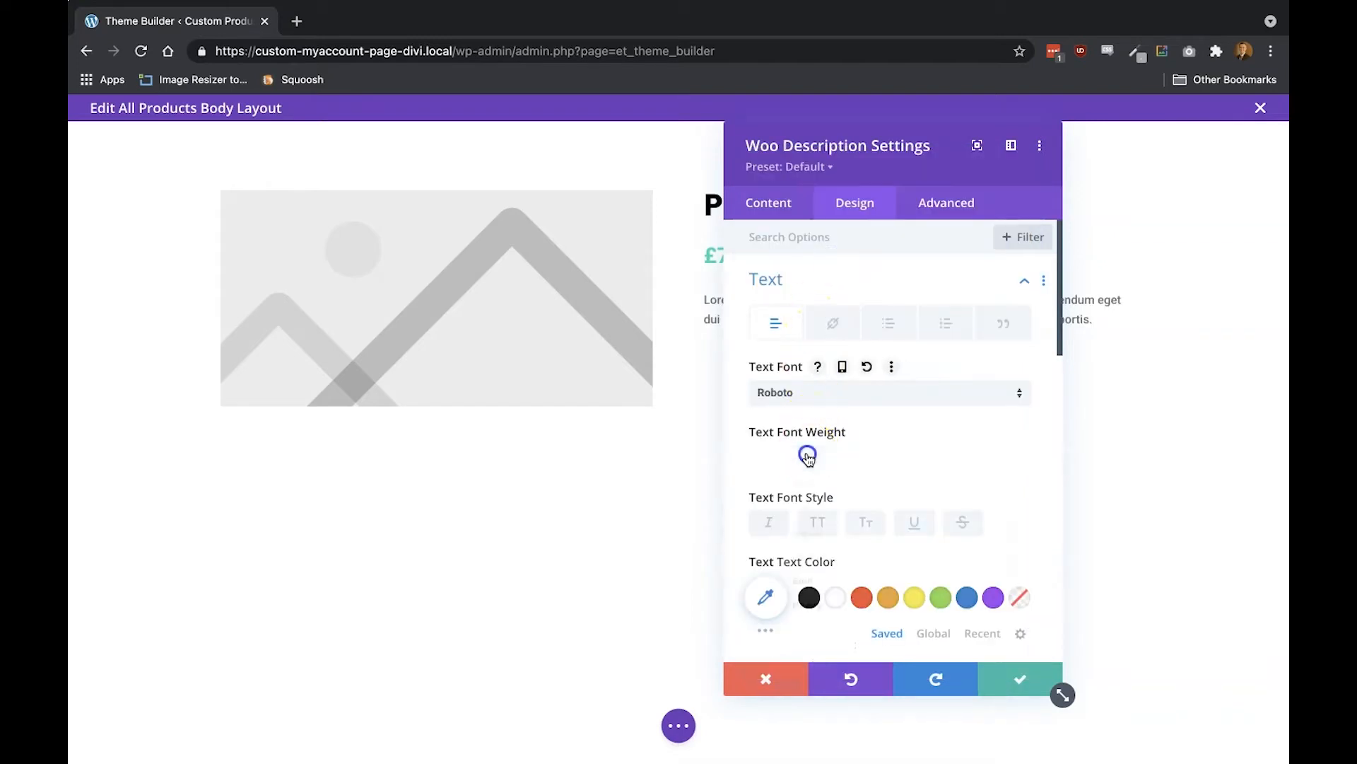
click(805, 511)
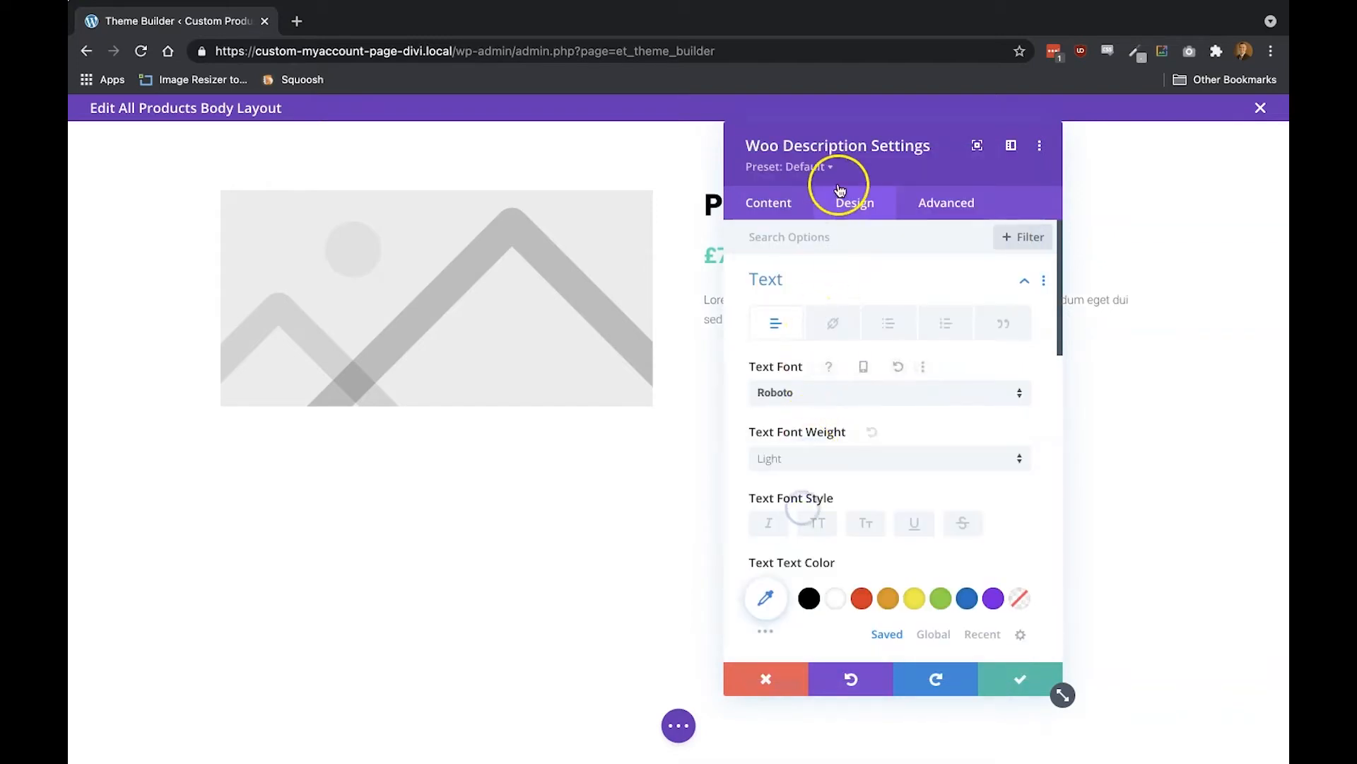
Move the settings window off the second column, set the description's text size to 18px, and save the module
drag(869, 145, 373, 150)
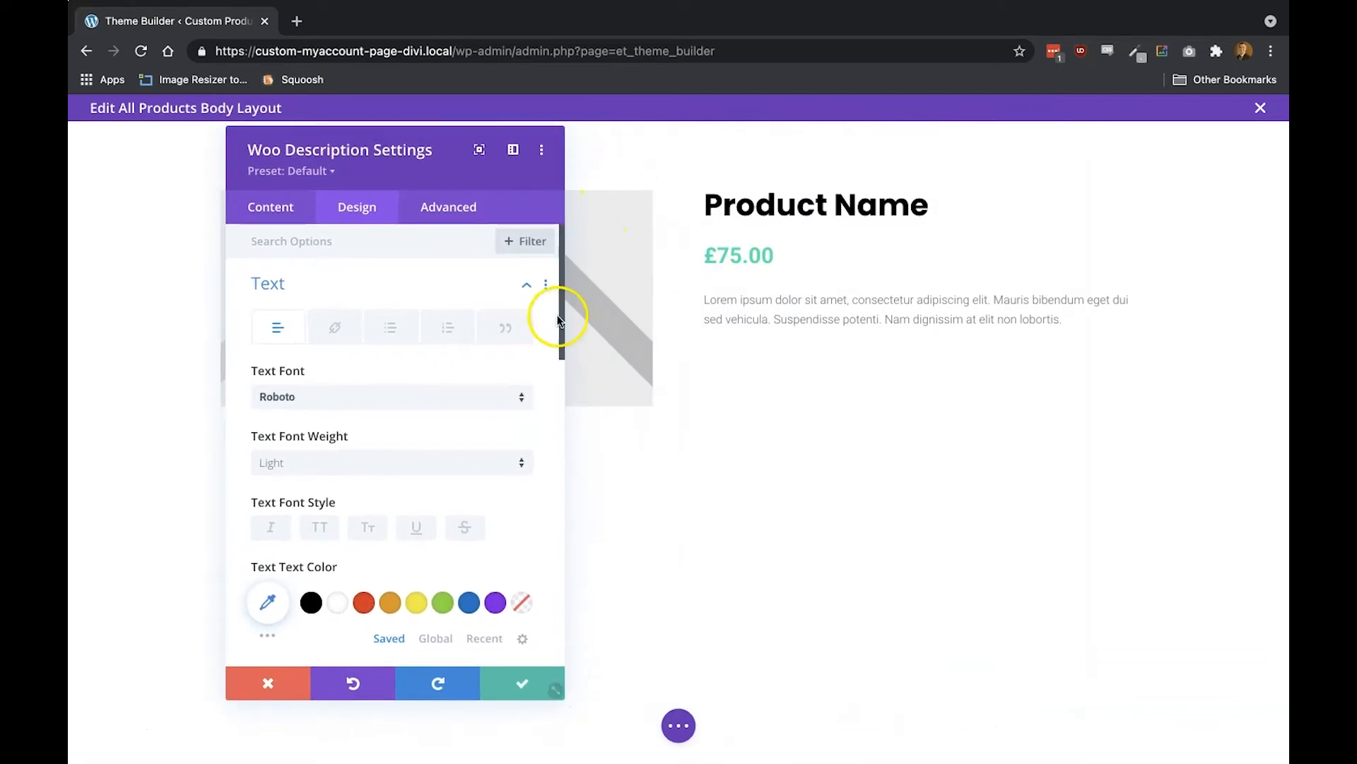
scroll(380, 503, down, 3)
click(472, 524)
text(18)
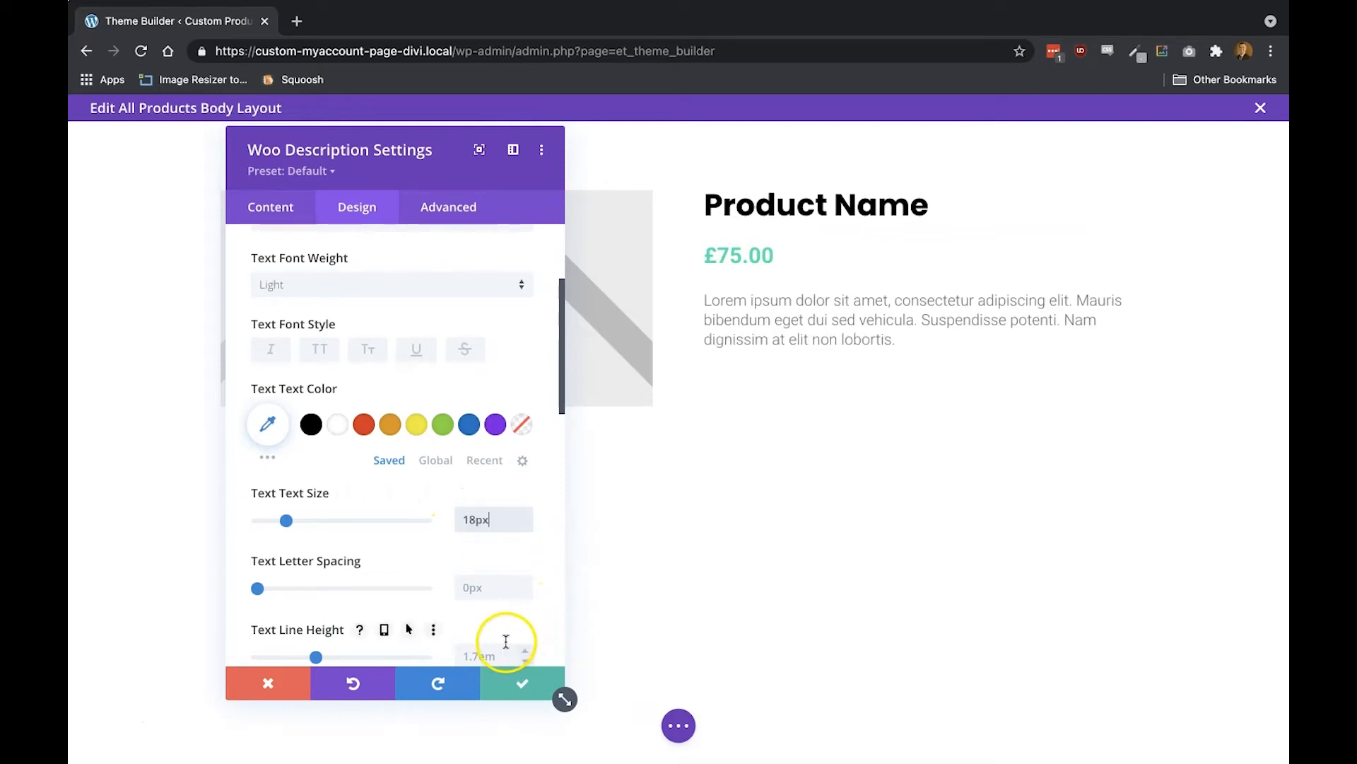
click(522, 685)
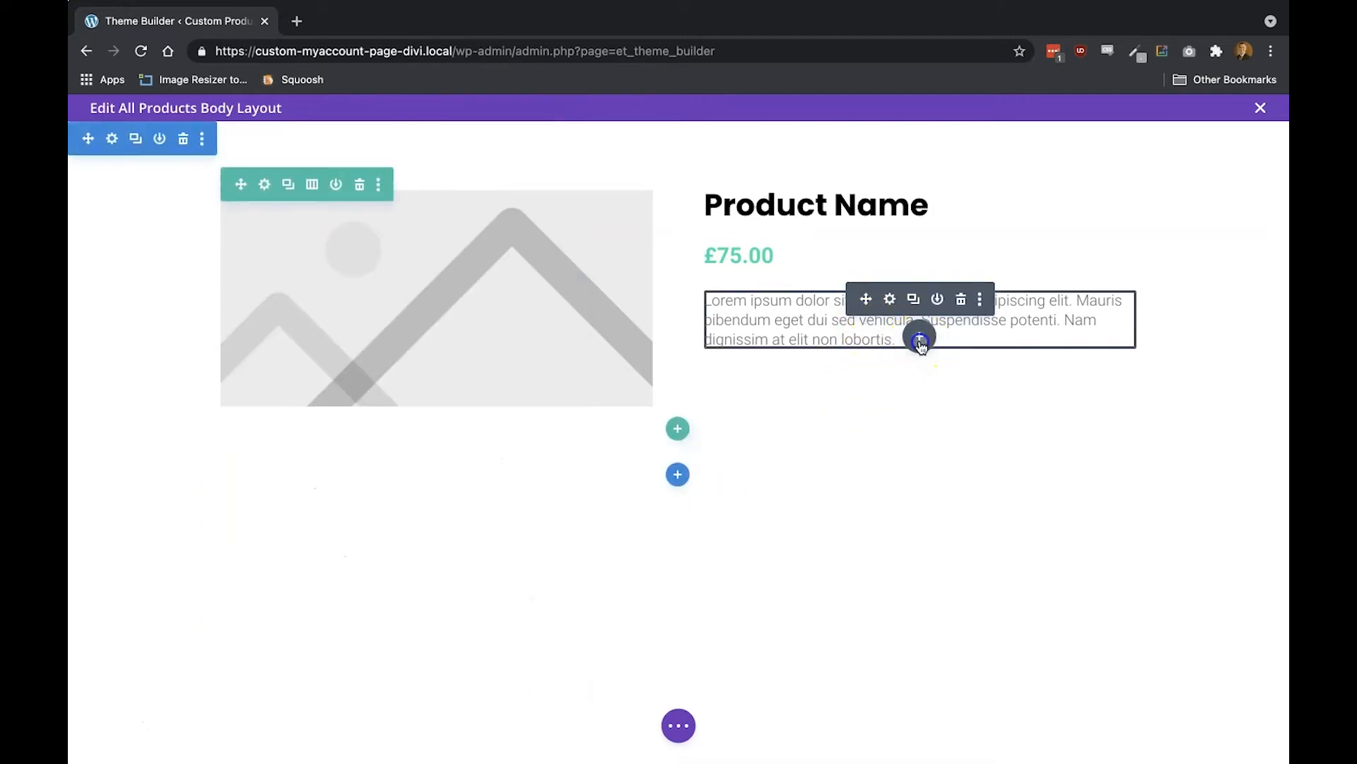
Add a Woo Add To Cart module below the description and open its design settings
click(920, 338)
text(add)
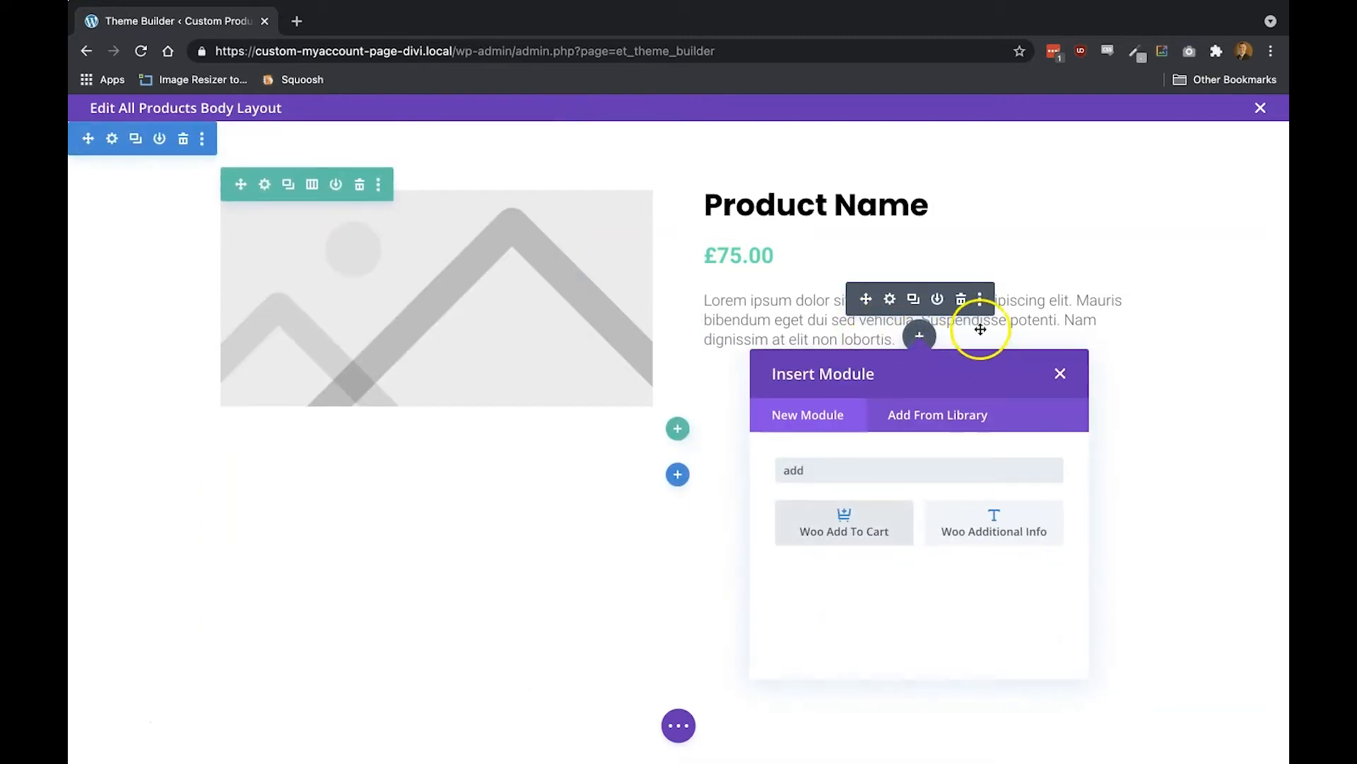
click(870, 523)
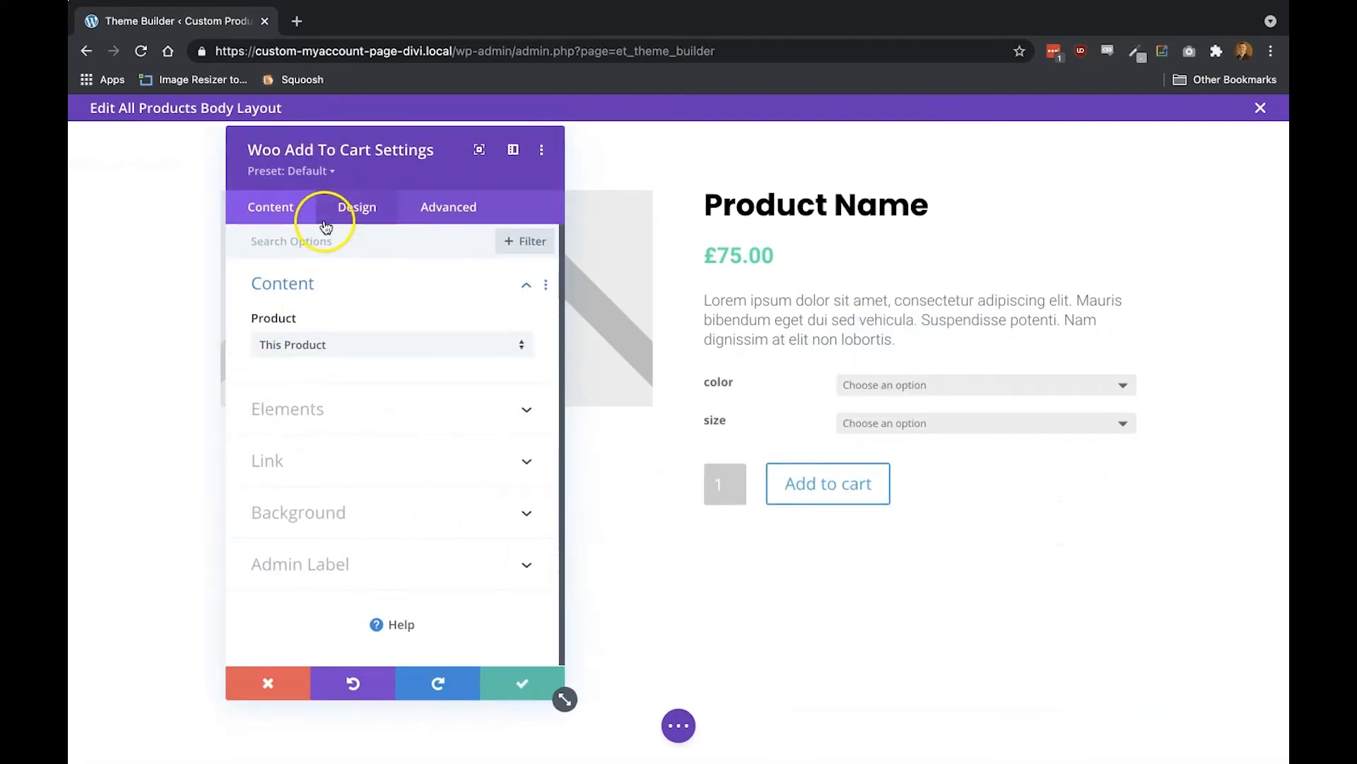
click(357, 212)
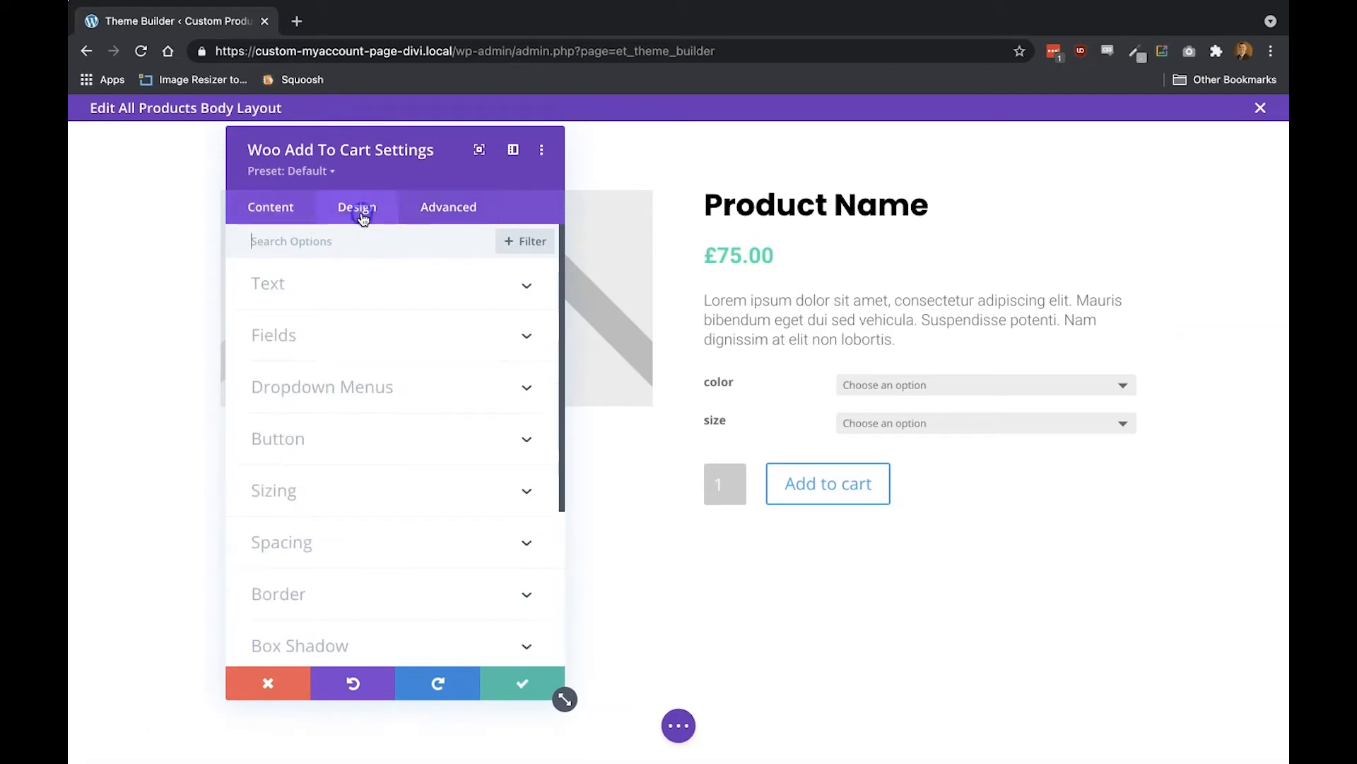
Set the Add To Cart module's text font to Roboto with Light weight
click(362, 296)
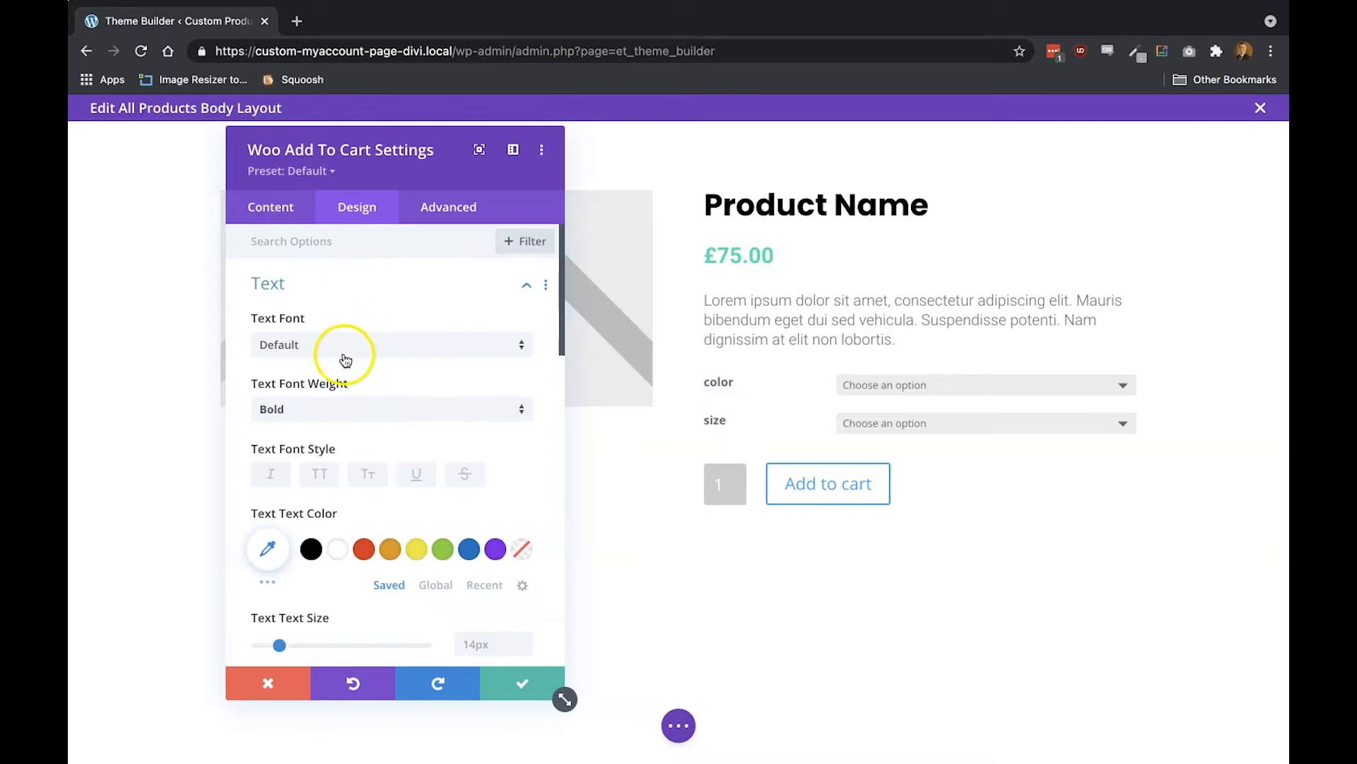
click(346, 352)
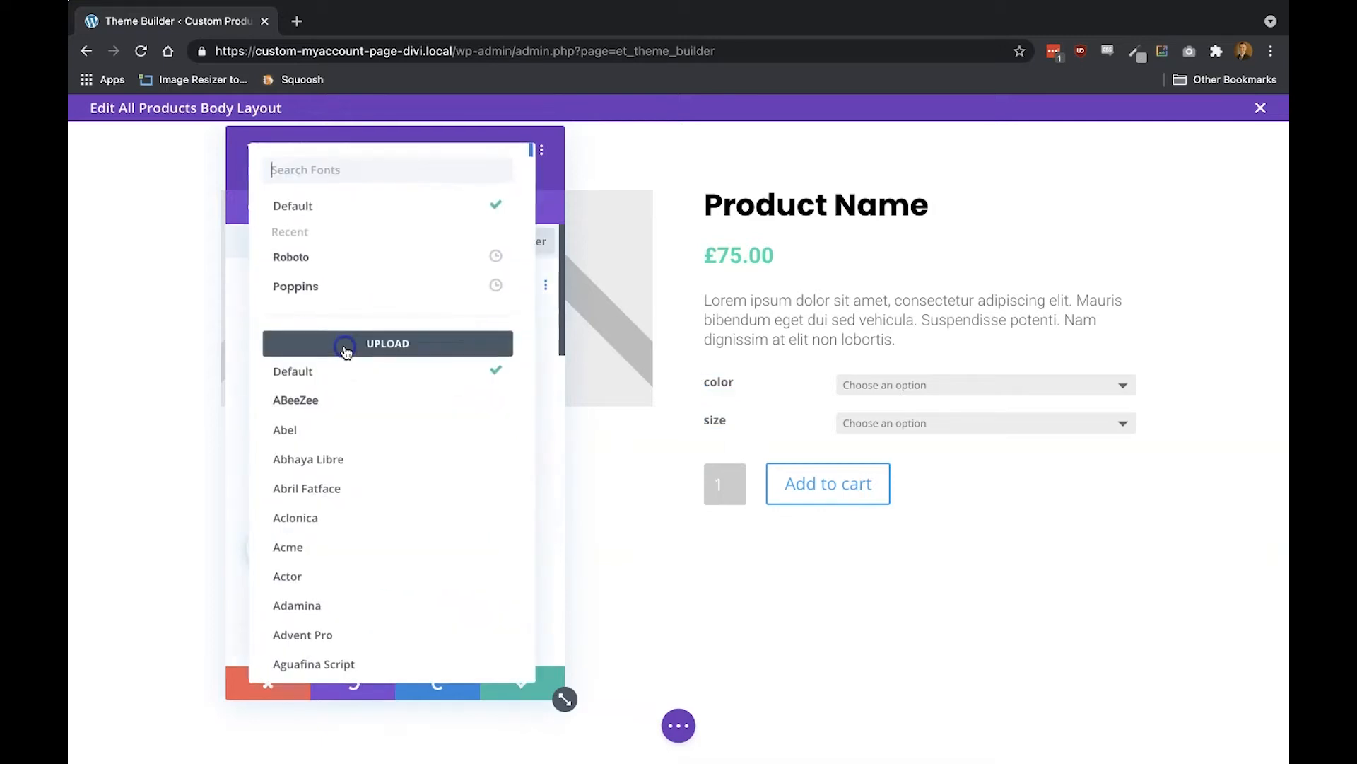
click(356, 262)
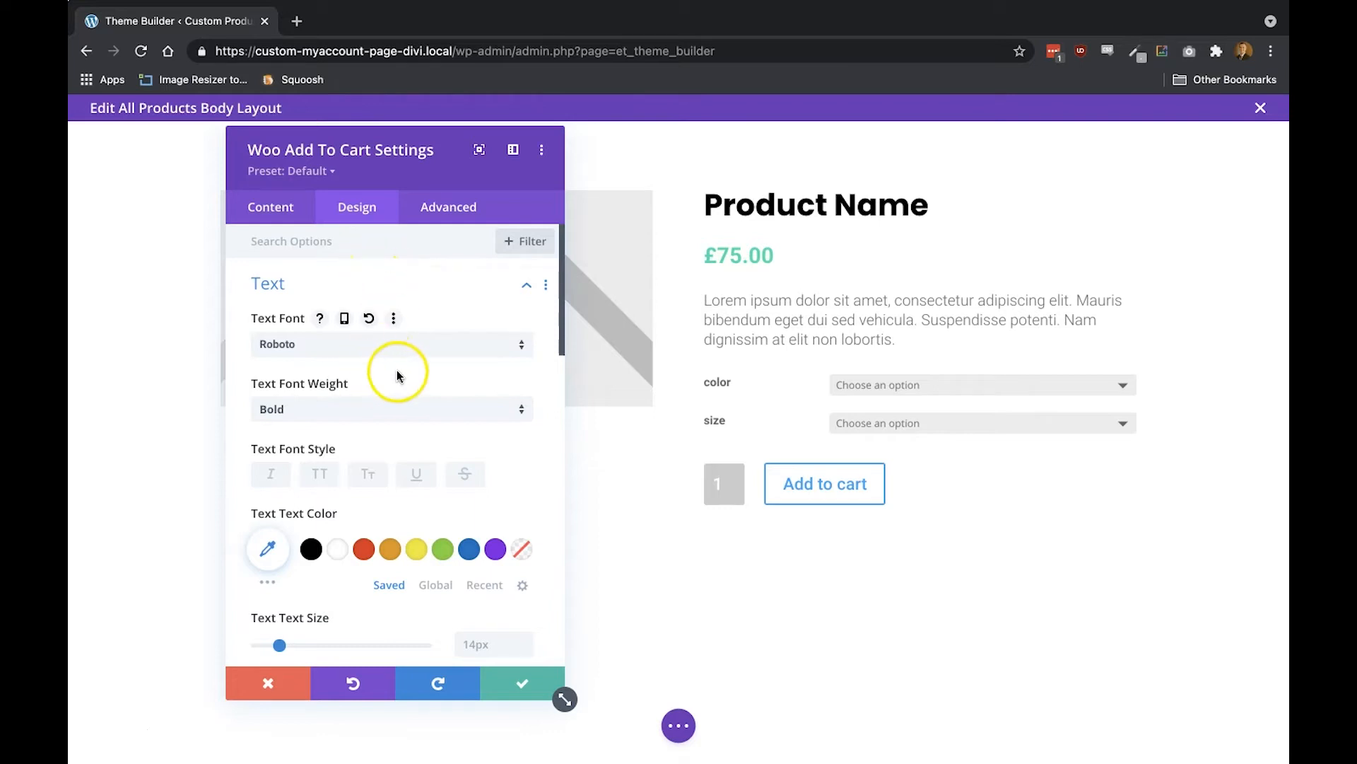
click(389, 405)
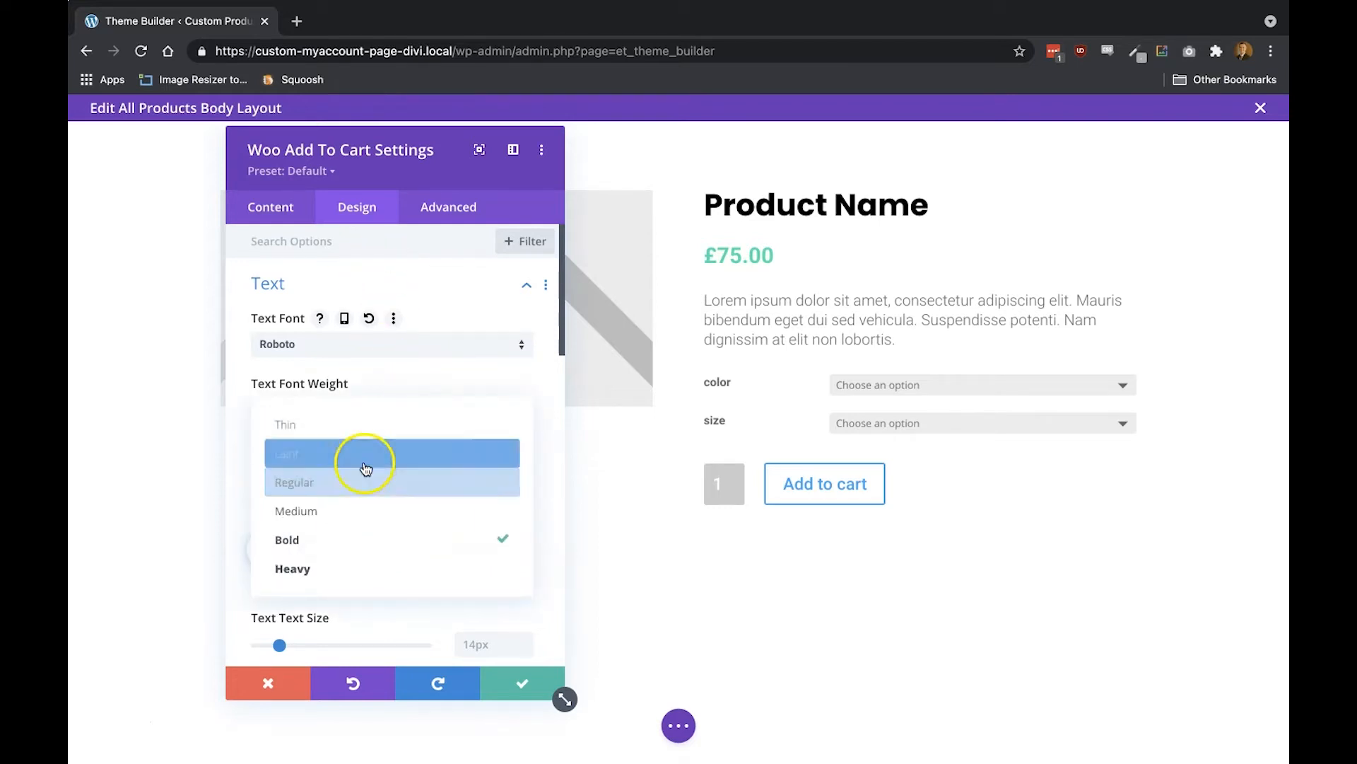
click(365, 461)
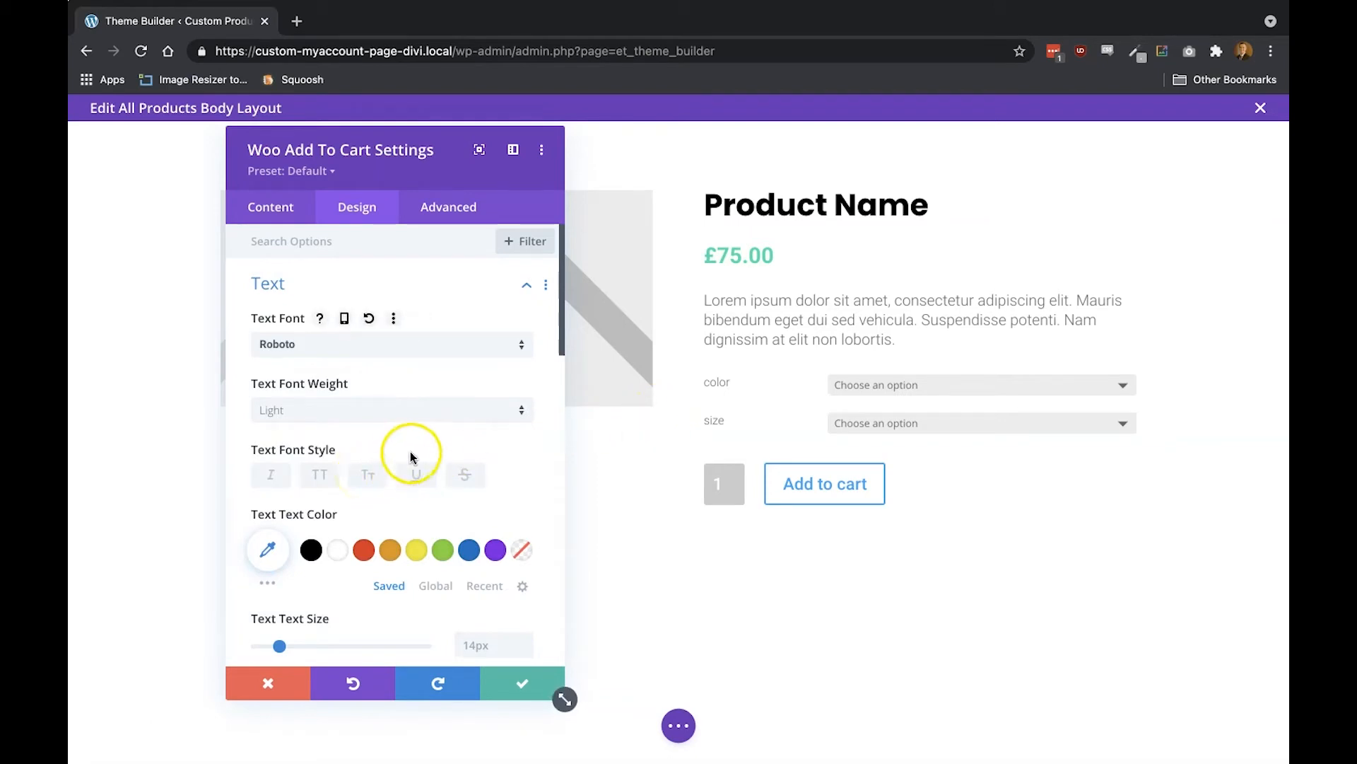
Enable custom styles for the Add To Cart button and set its text color to white
scroll(488, 487, down, 1)
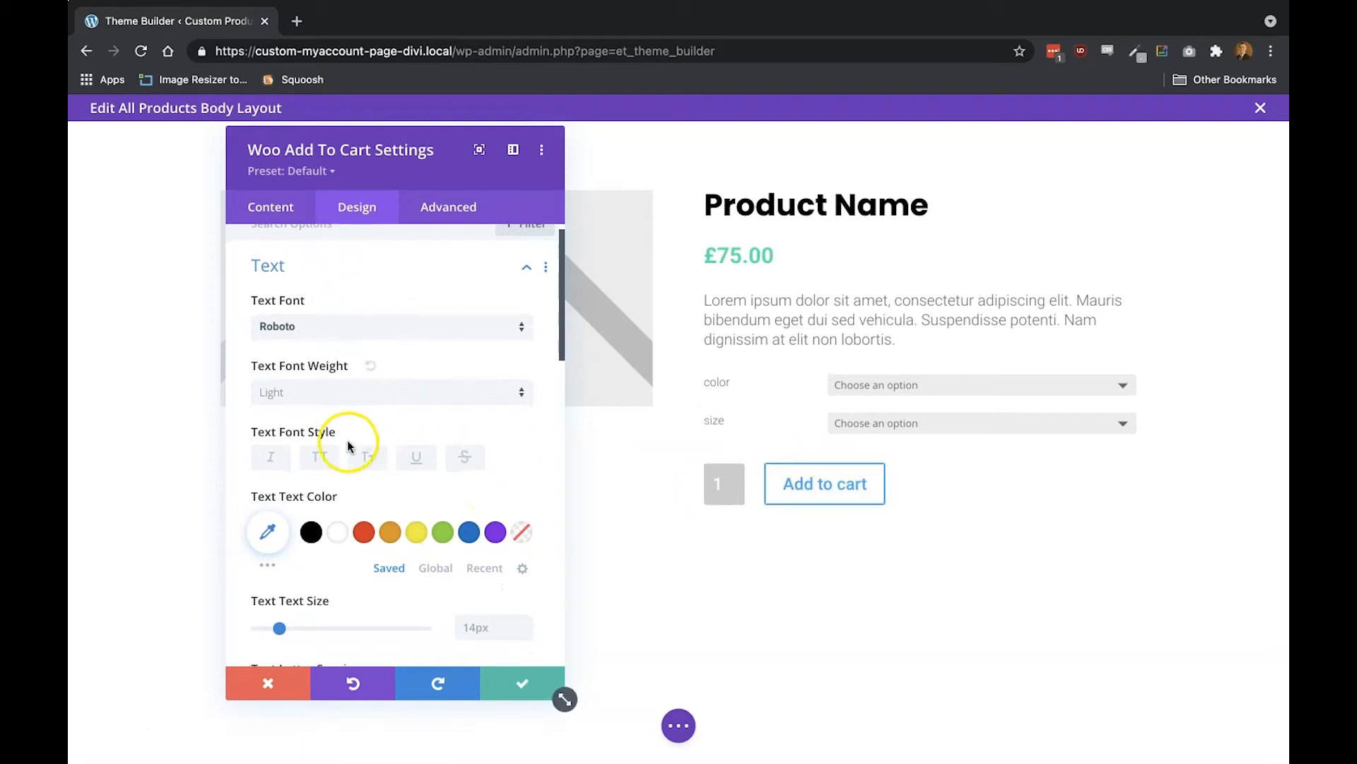
scroll(349, 443, down, 5)
scroll(348, 442, down, 6)
click(344, 370)
click(295, 320)
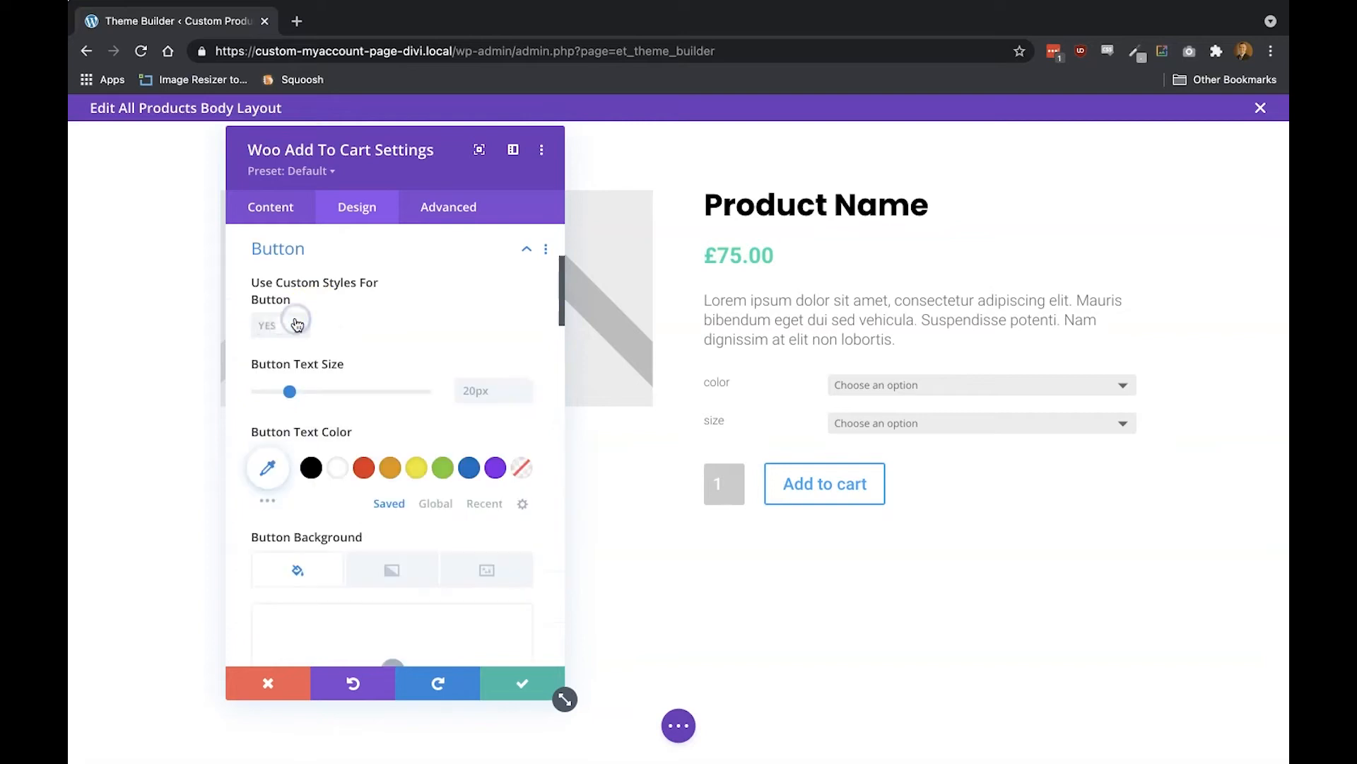
click(342, 474)
Give the Add To Cart button a background in the recently used teal green that matches the price
scroll(344, 474, down, 1)
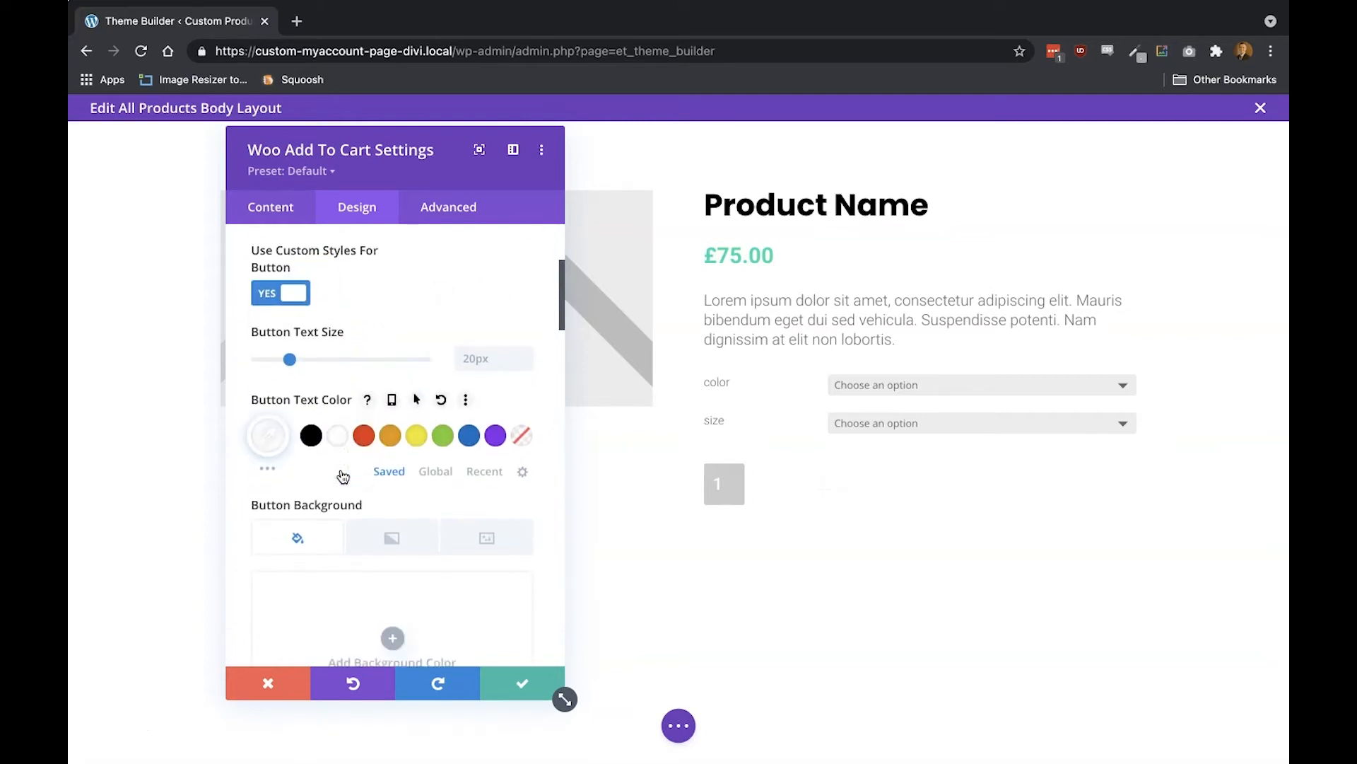
click(333, 575)
scroll(385, 597, down, 3)
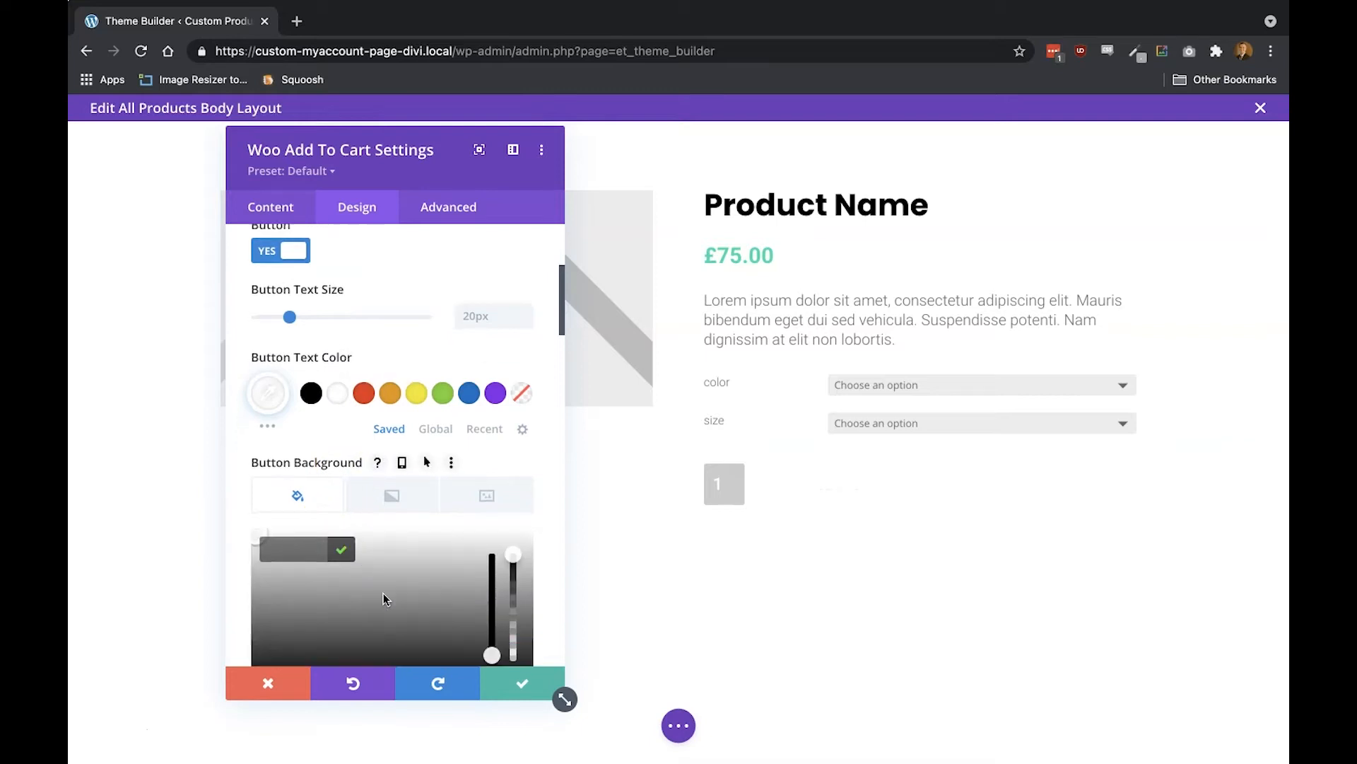
click(487, 619)
click(339, 584)
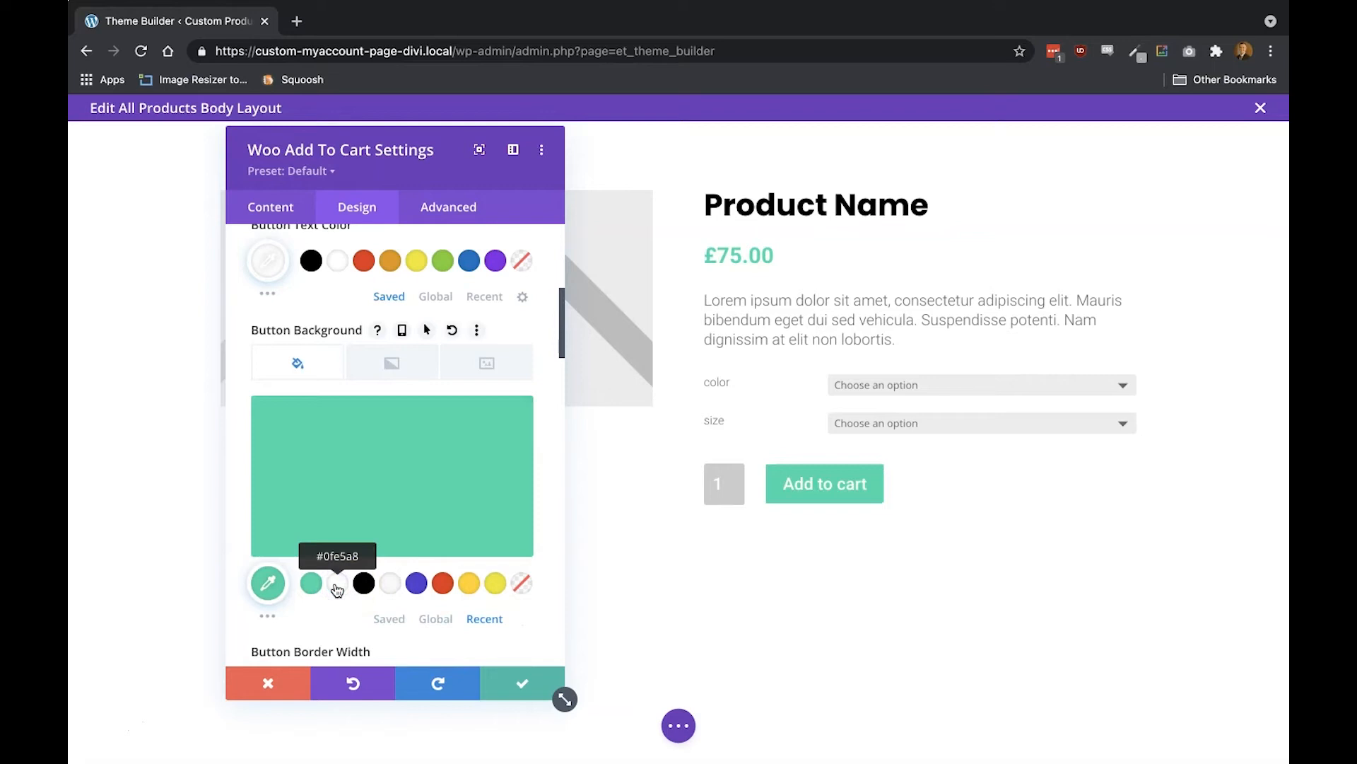
Set the button's border width to 0px and its border radius to 50px
scroll(367, 460, down, 3)
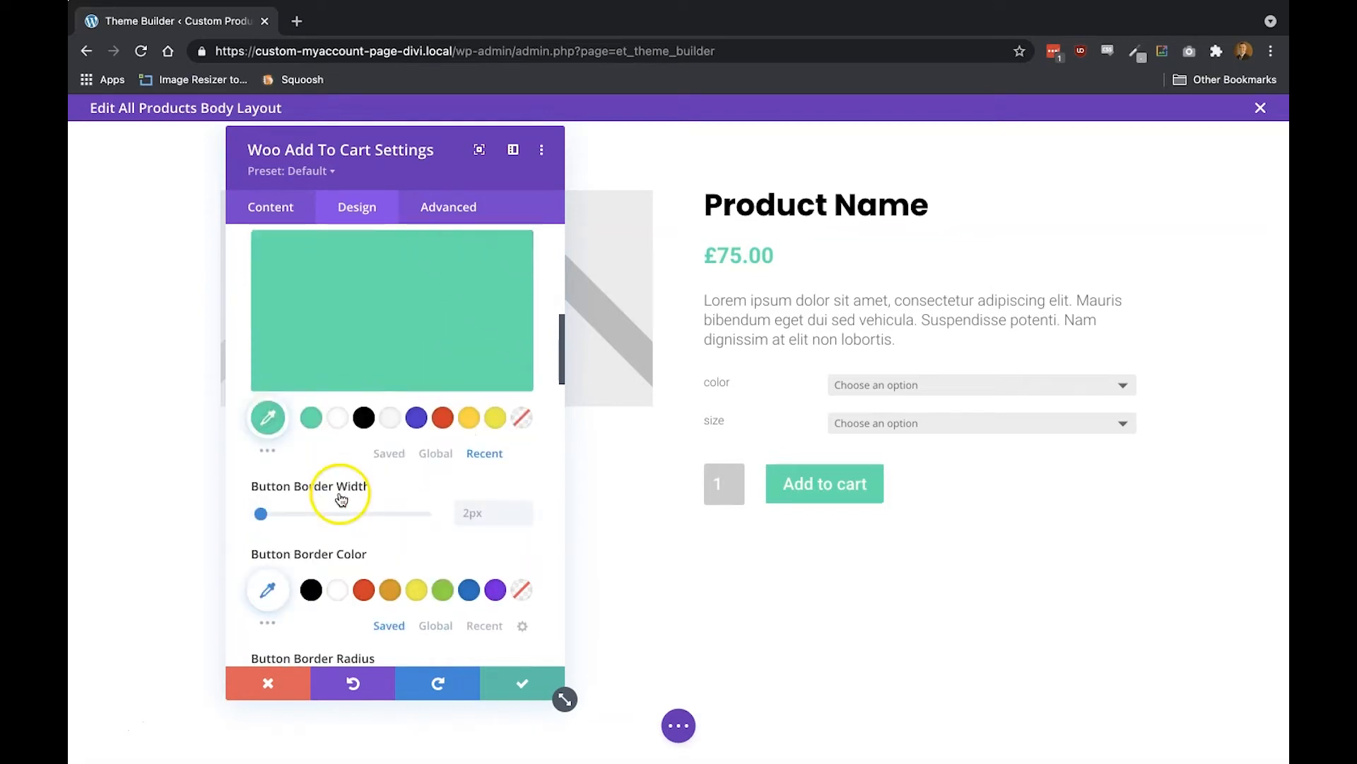
click(248, 515)
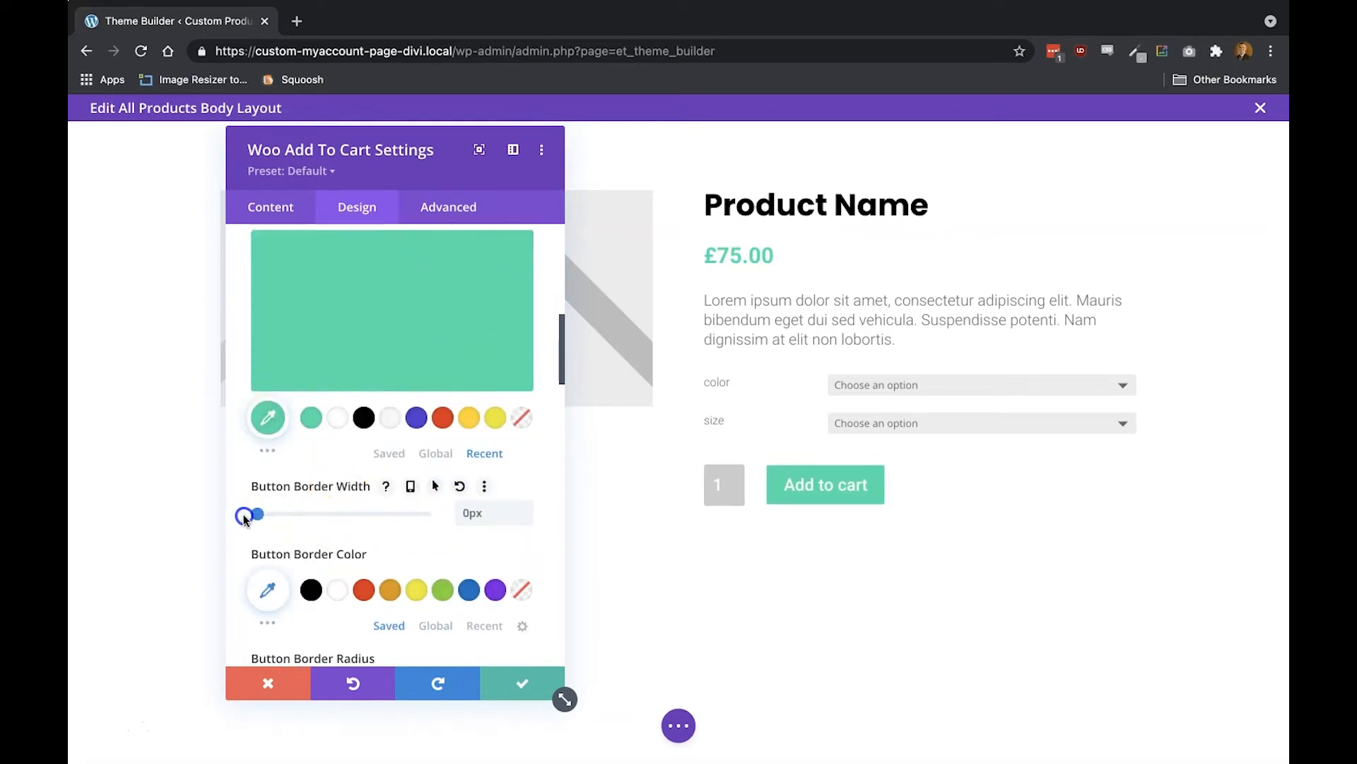
scroll(389, 506, down, 2)
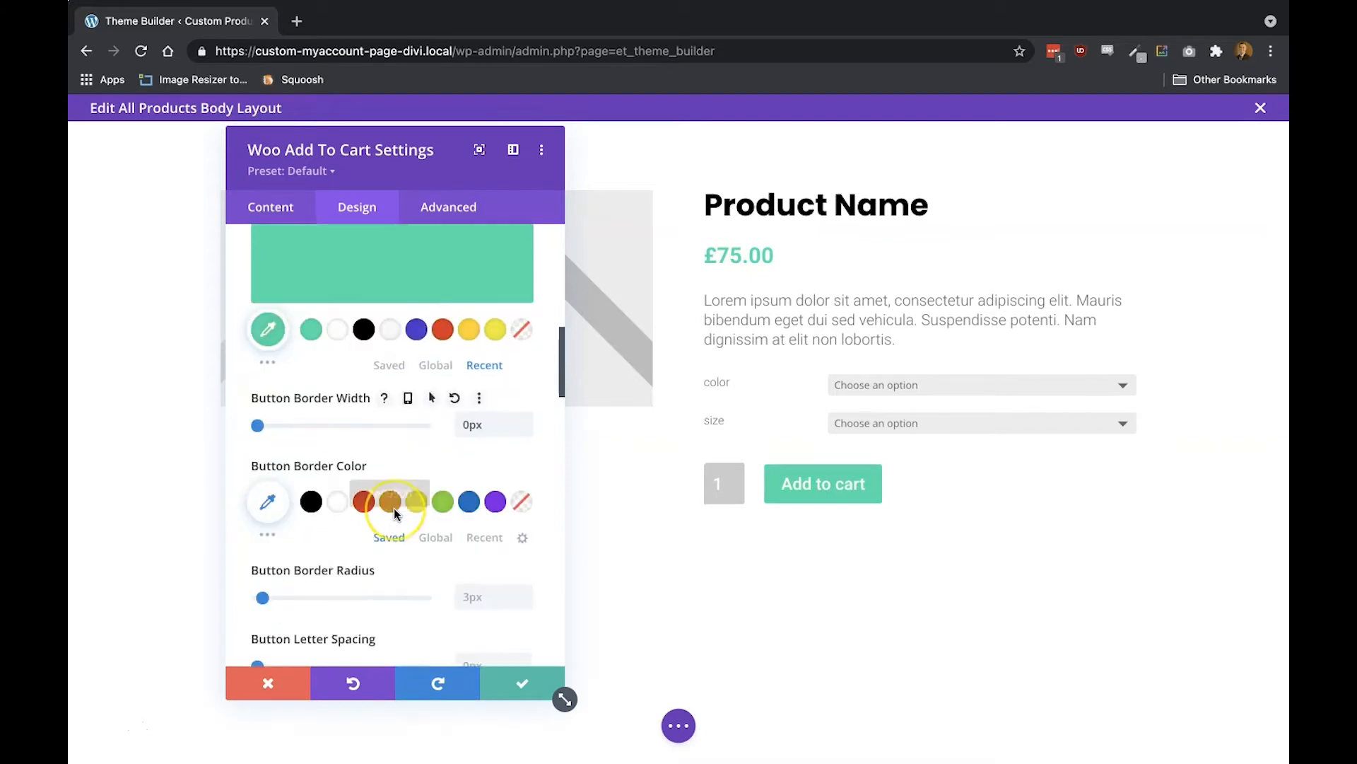
scroll(394, 512, down, 1)
click(477, 506)
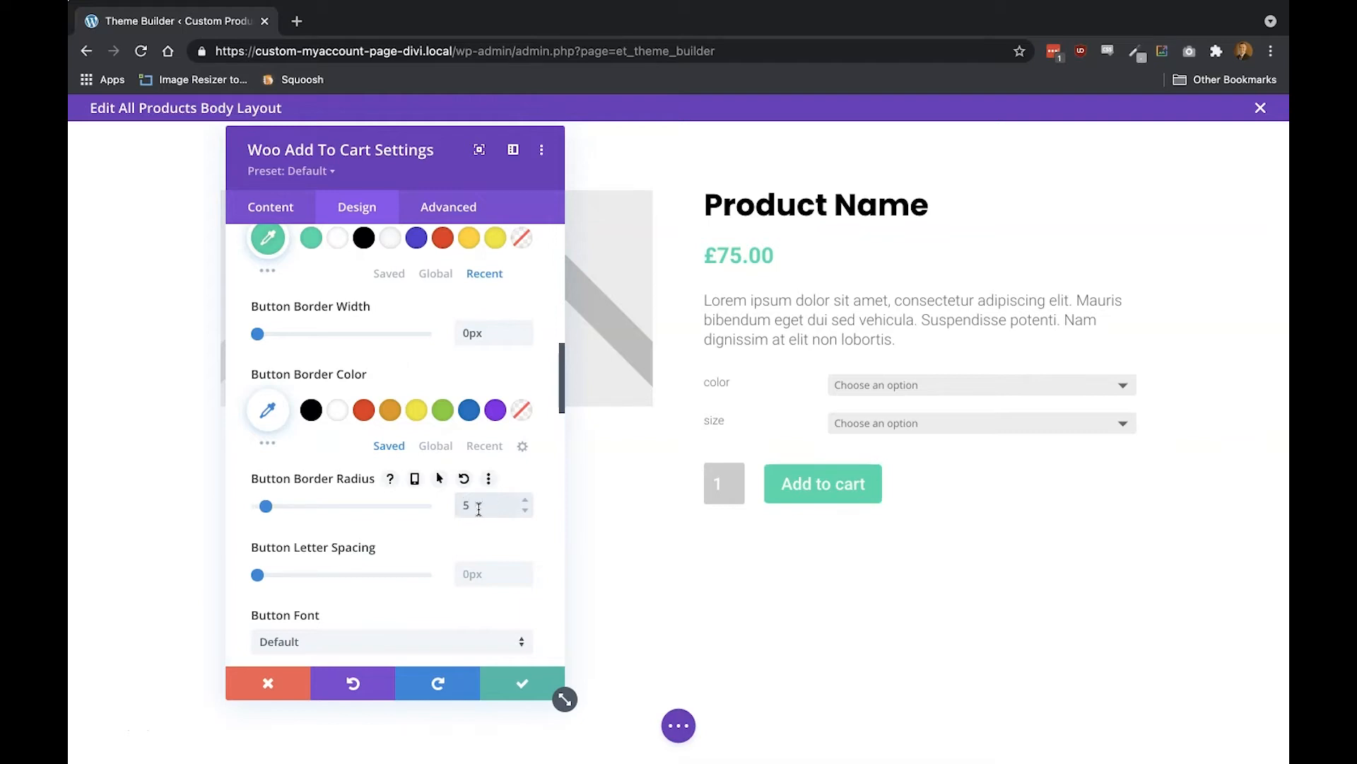
text(50px)
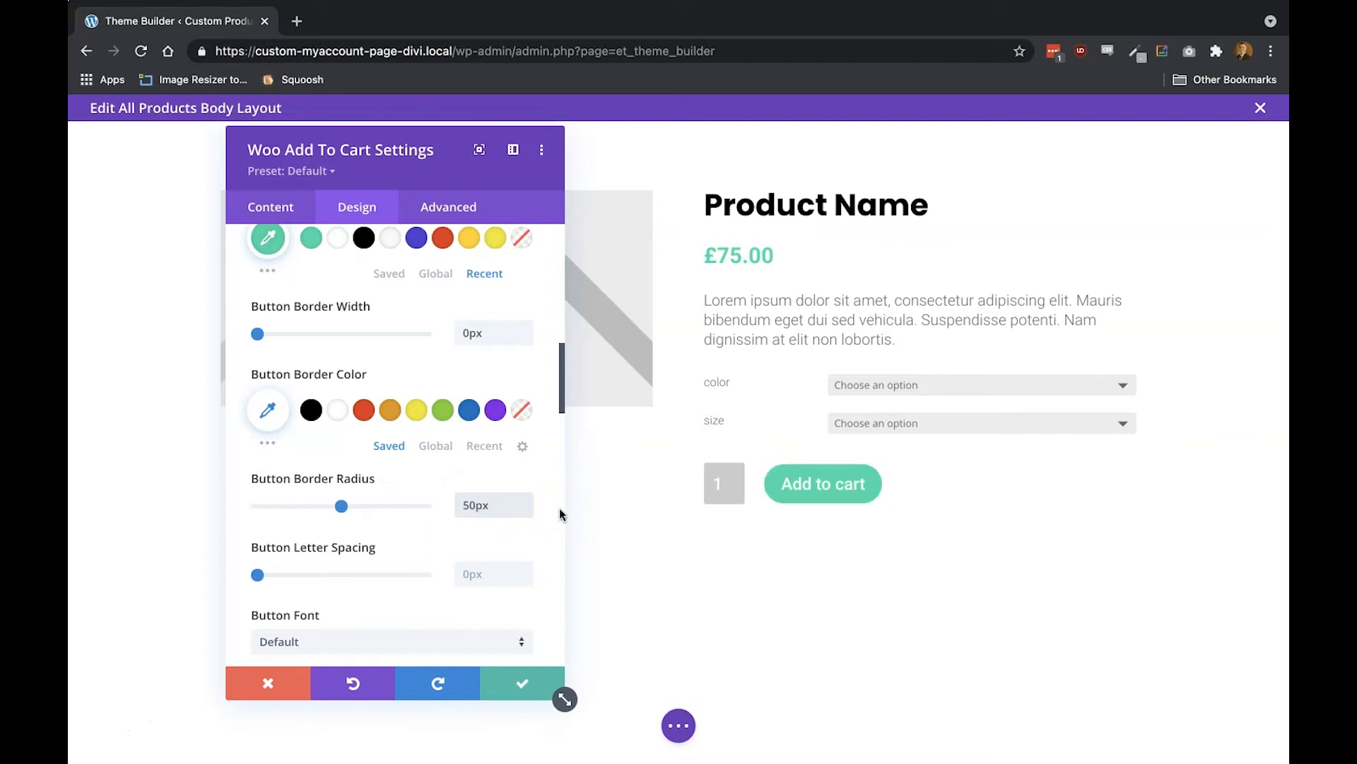
Set the Add To Cart button's font style to all uppercase
scroll(394, 582, down, 3)
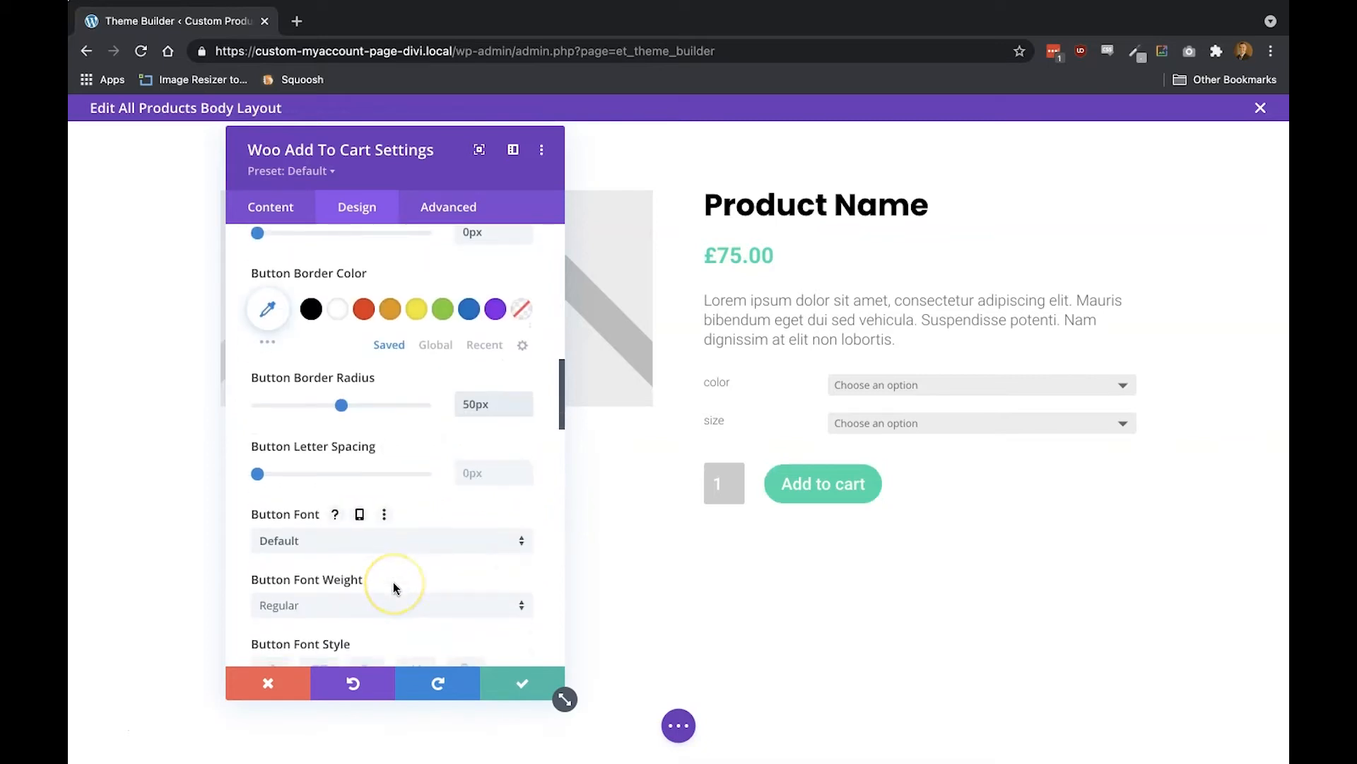
scroll(393, 583, down, 3)
click(318, 557)
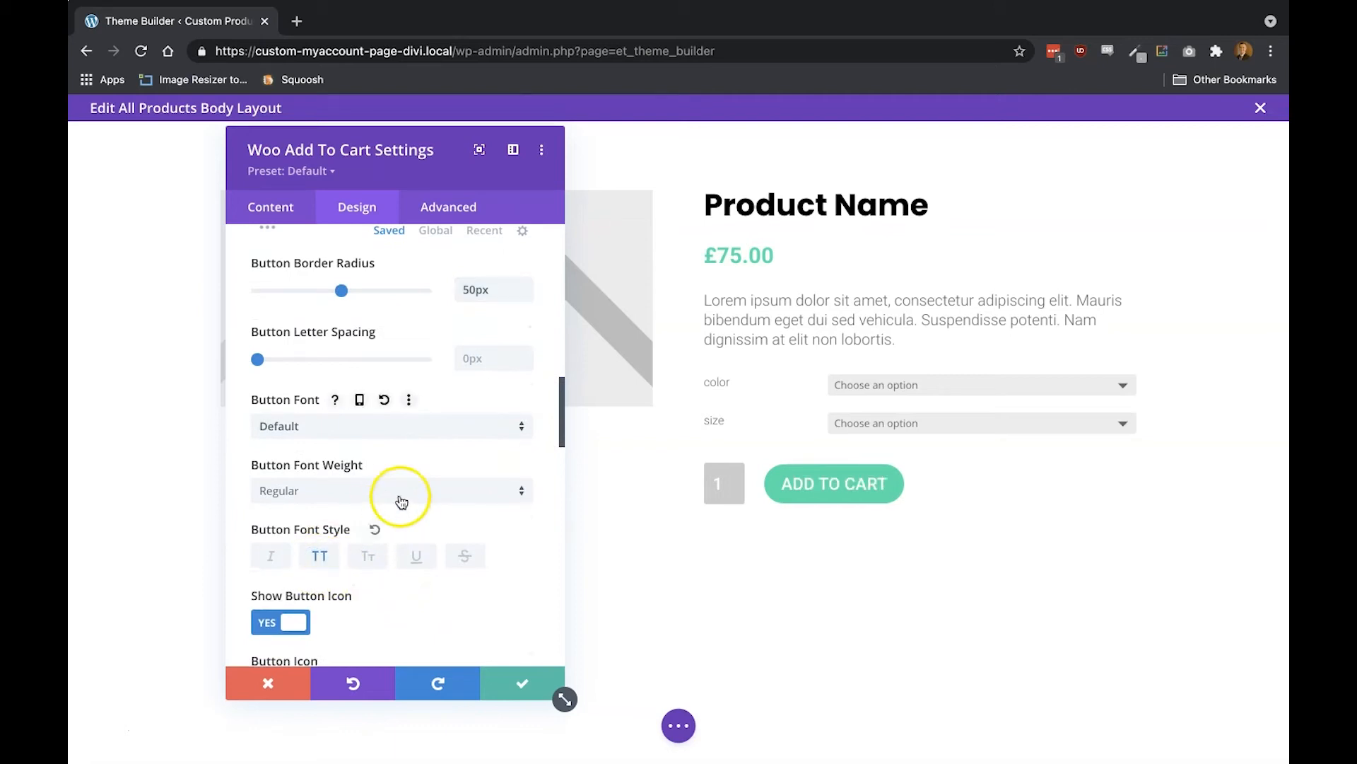
Set the button's linked top and bottom padding to 10px and save the Add To Cart module
scroll(401, 502, down, 10)
scroll(385, 573, down, 15)
click(272, 468)
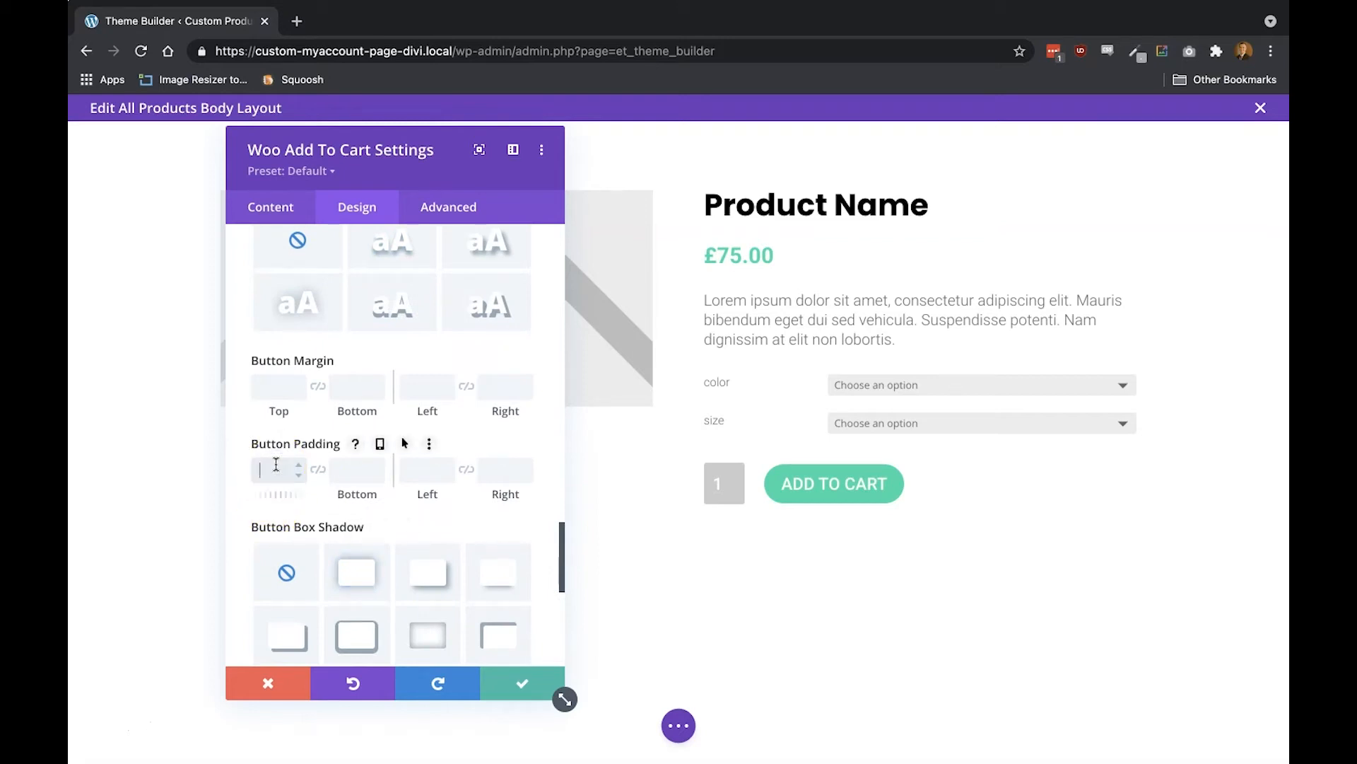
click(317, 471)
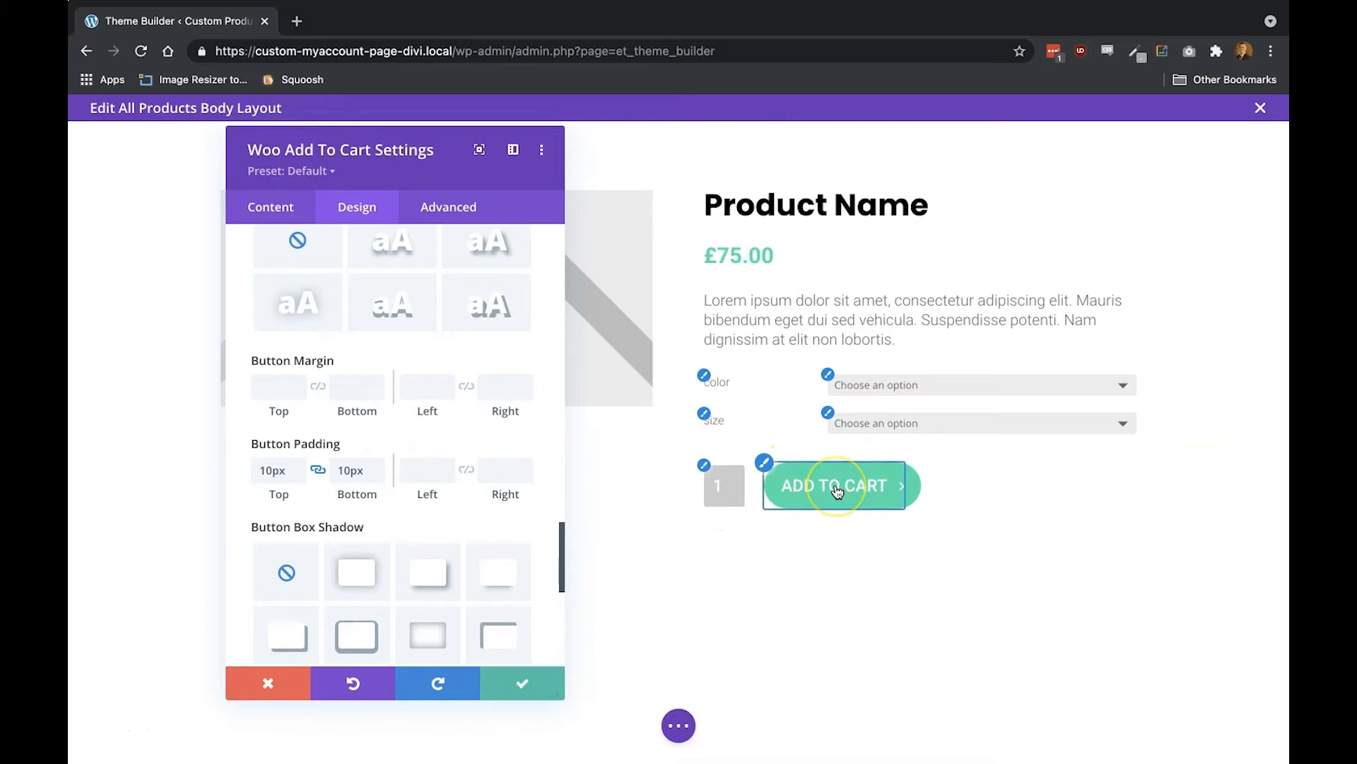
click(517, 683)
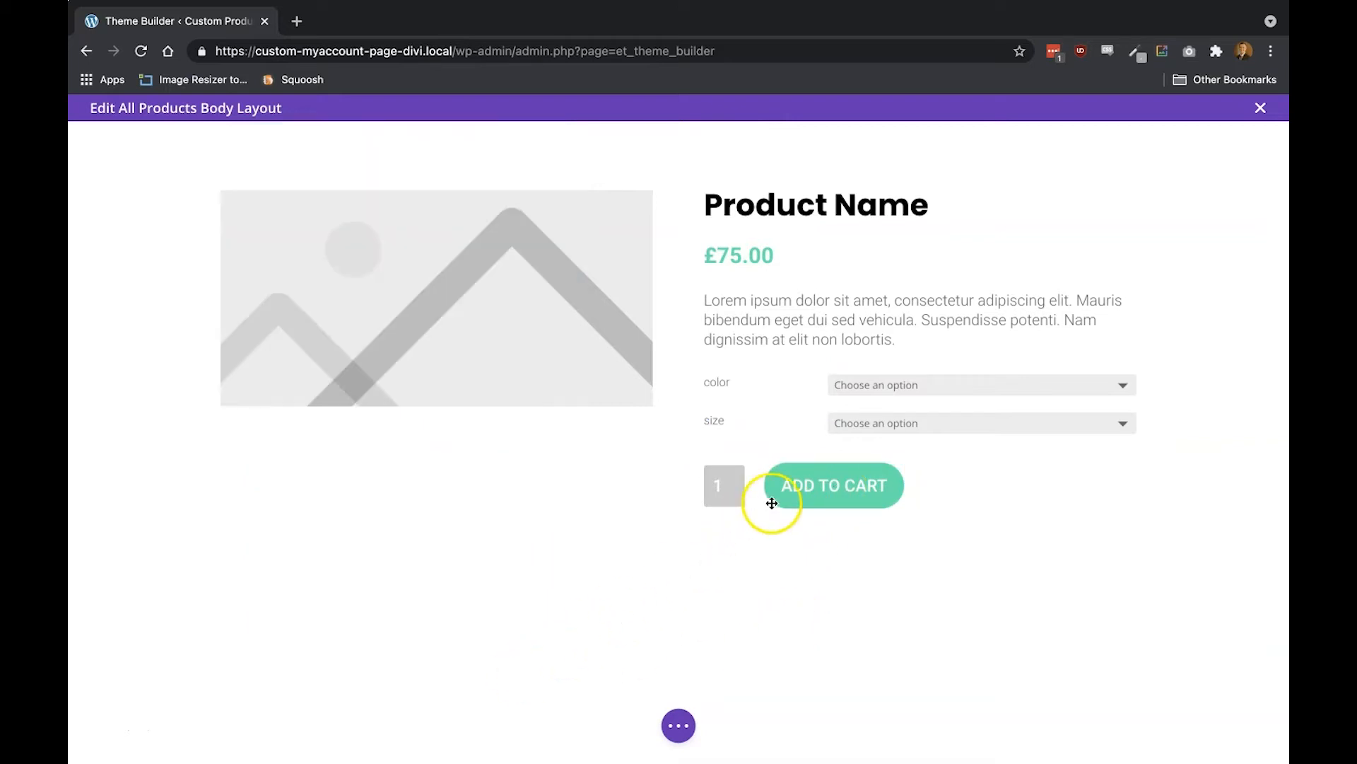
Add a Woo Rating module below the Add To Cart module
click(922, 480)
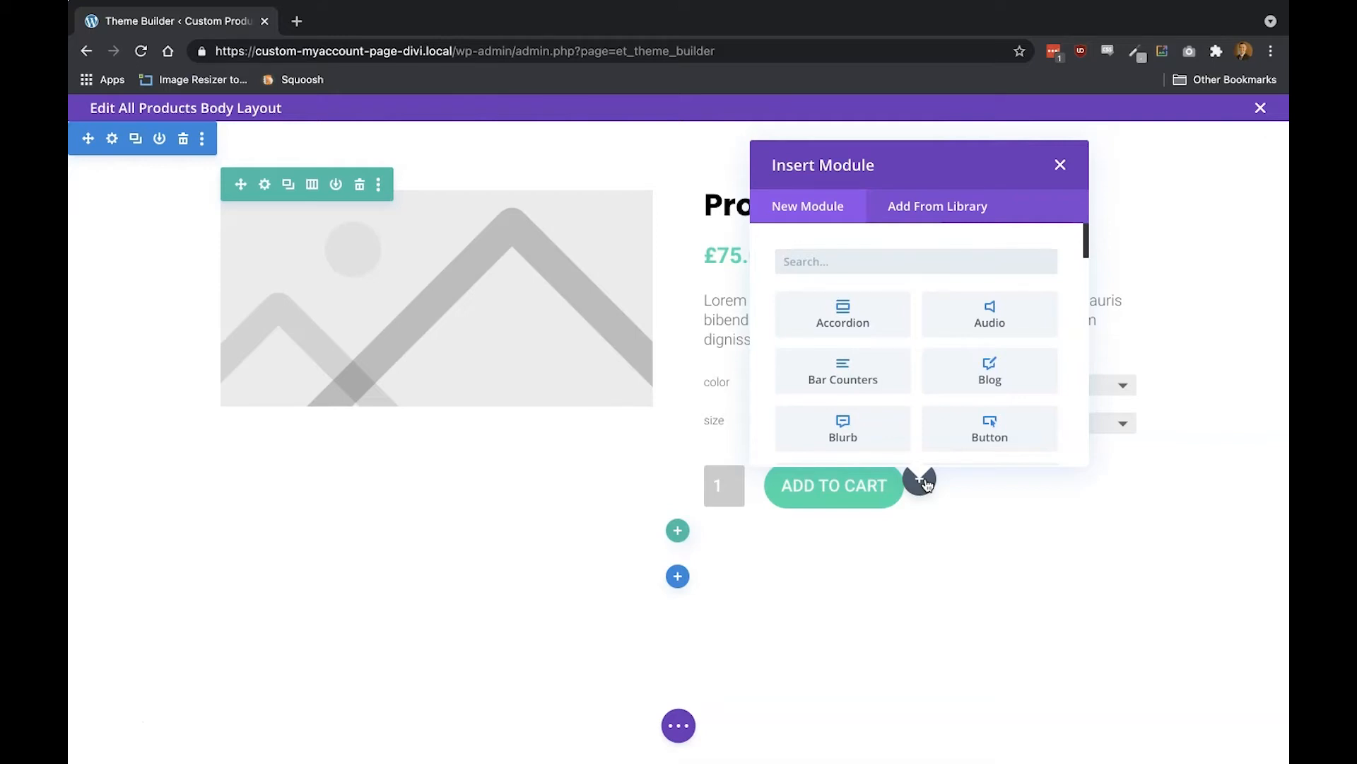
text(rat)
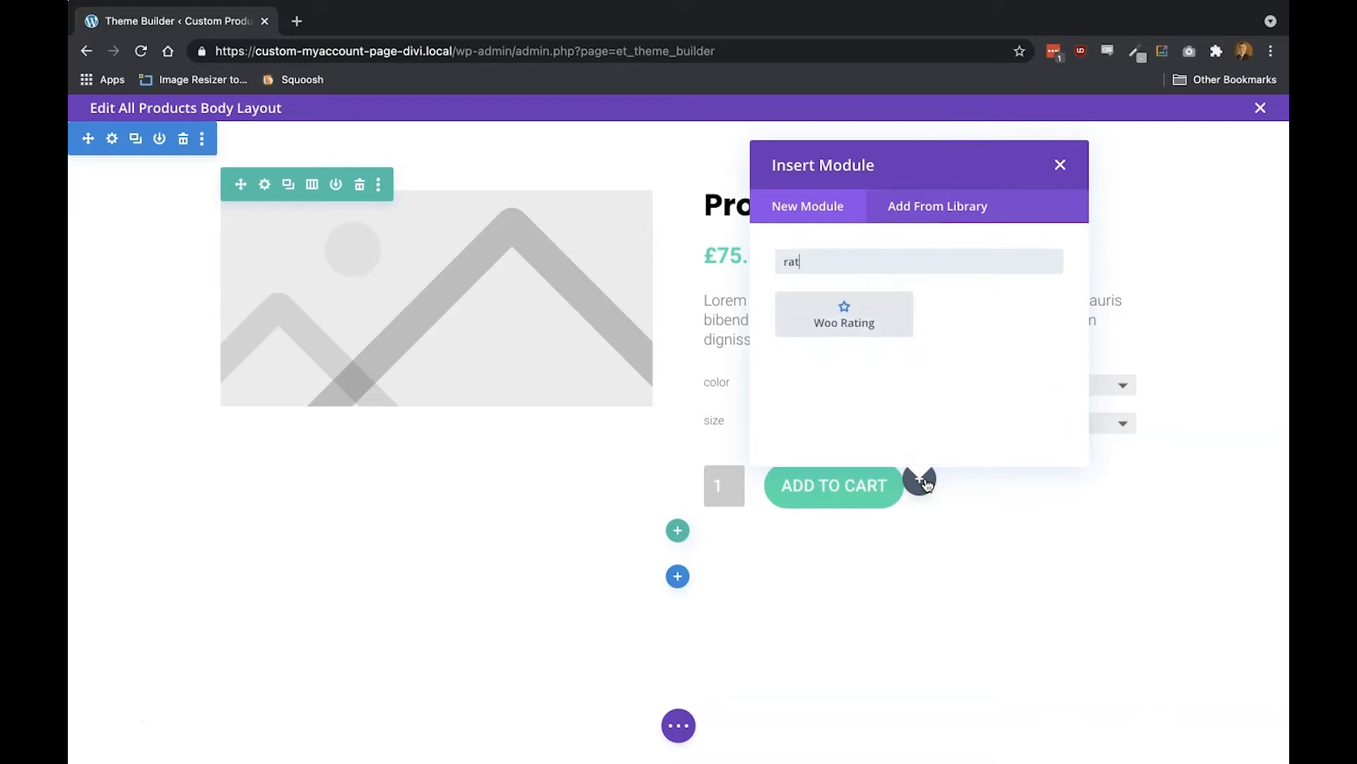
click(841, 325)
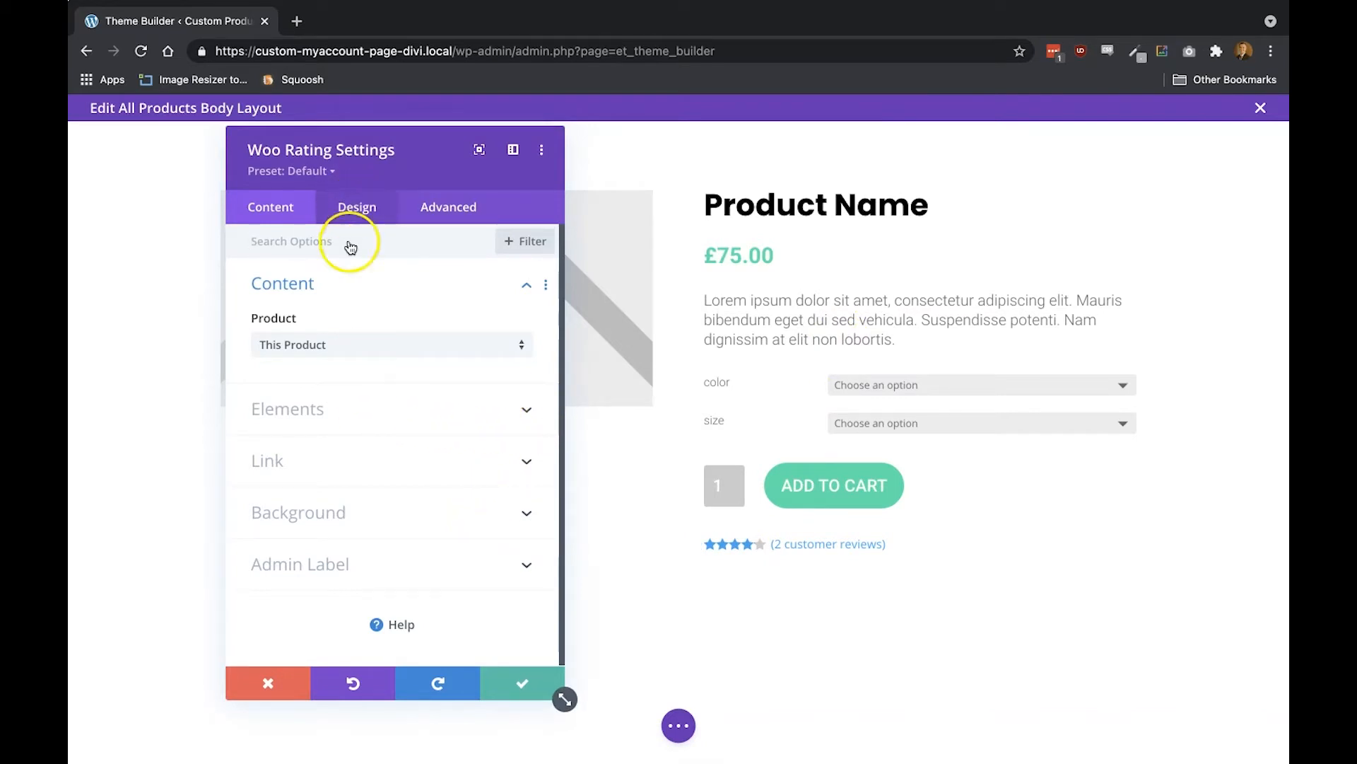
Try hiding the star rating and the customer reviews count in turn, switching each one back on
click(342, 393)
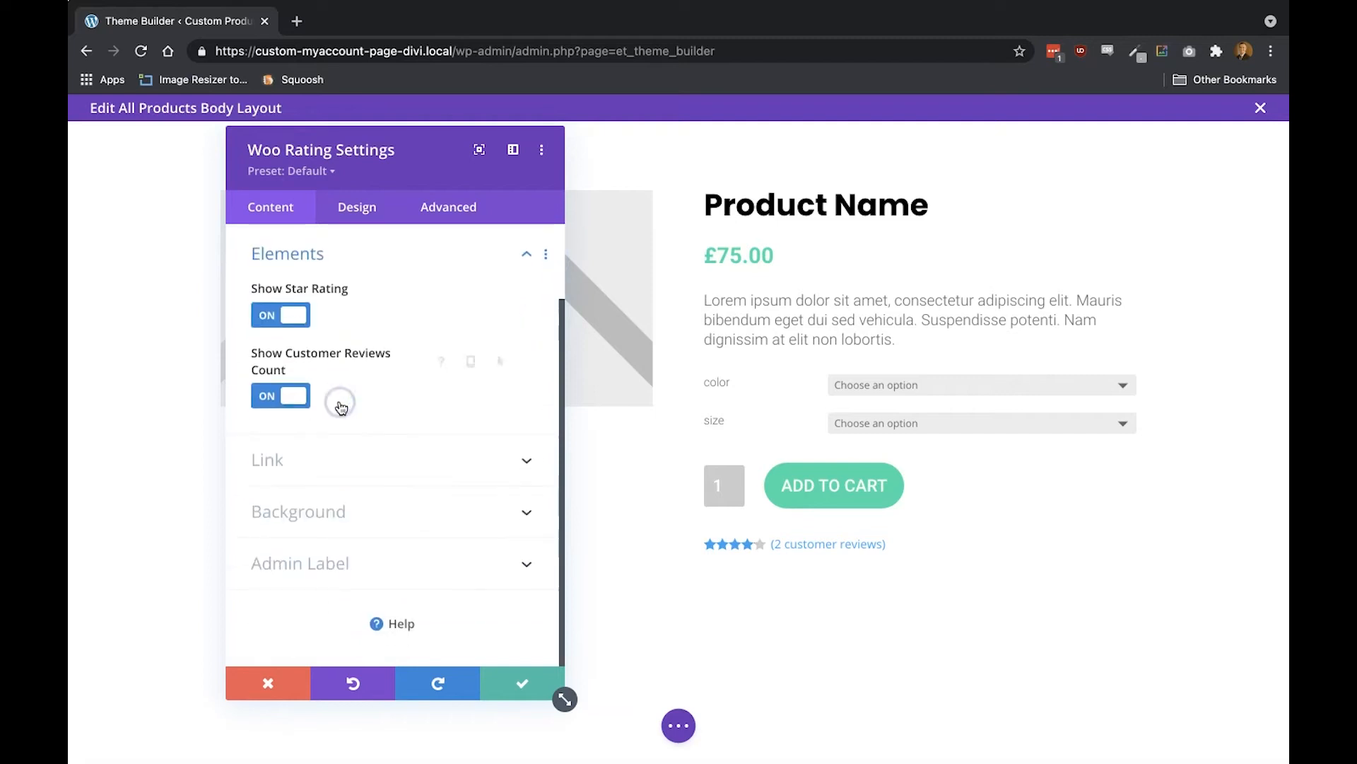
click(295, 317)
click(295, 319)
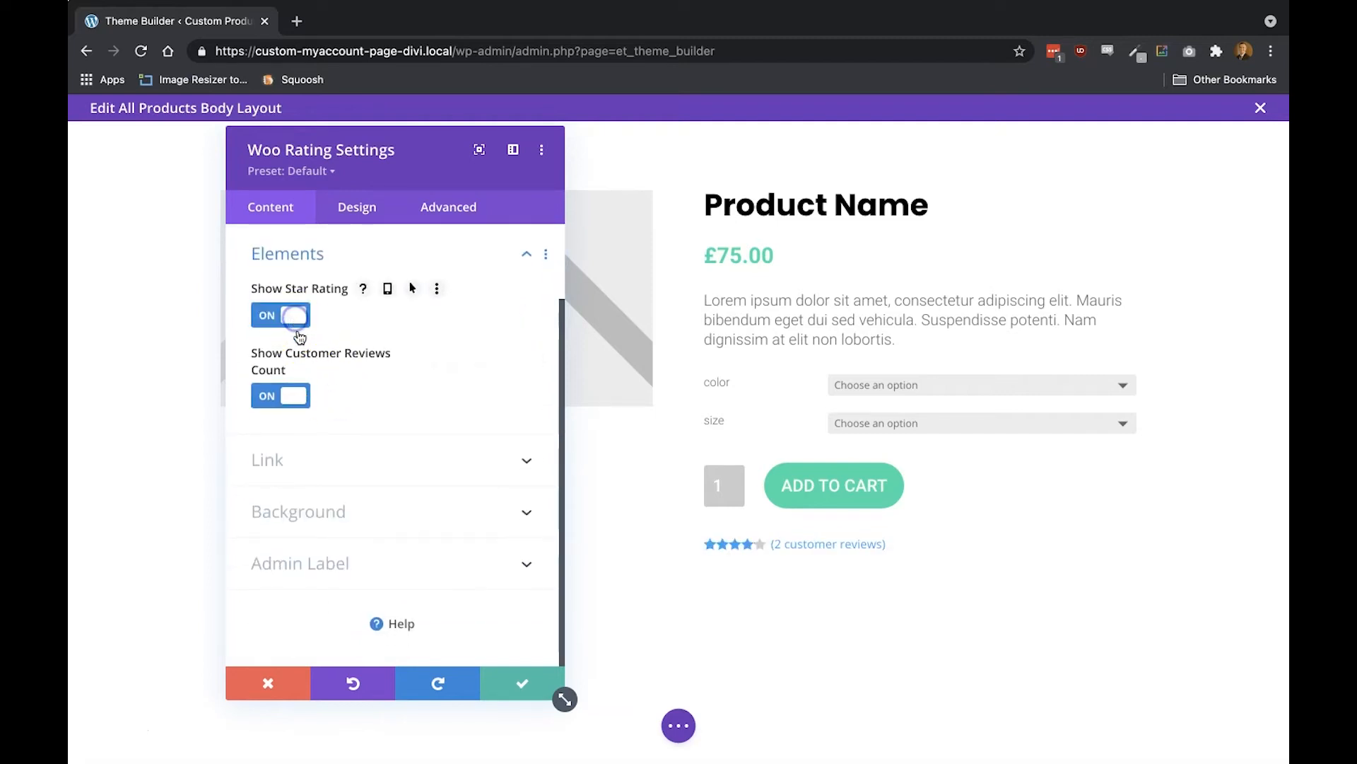
click(301, 396)
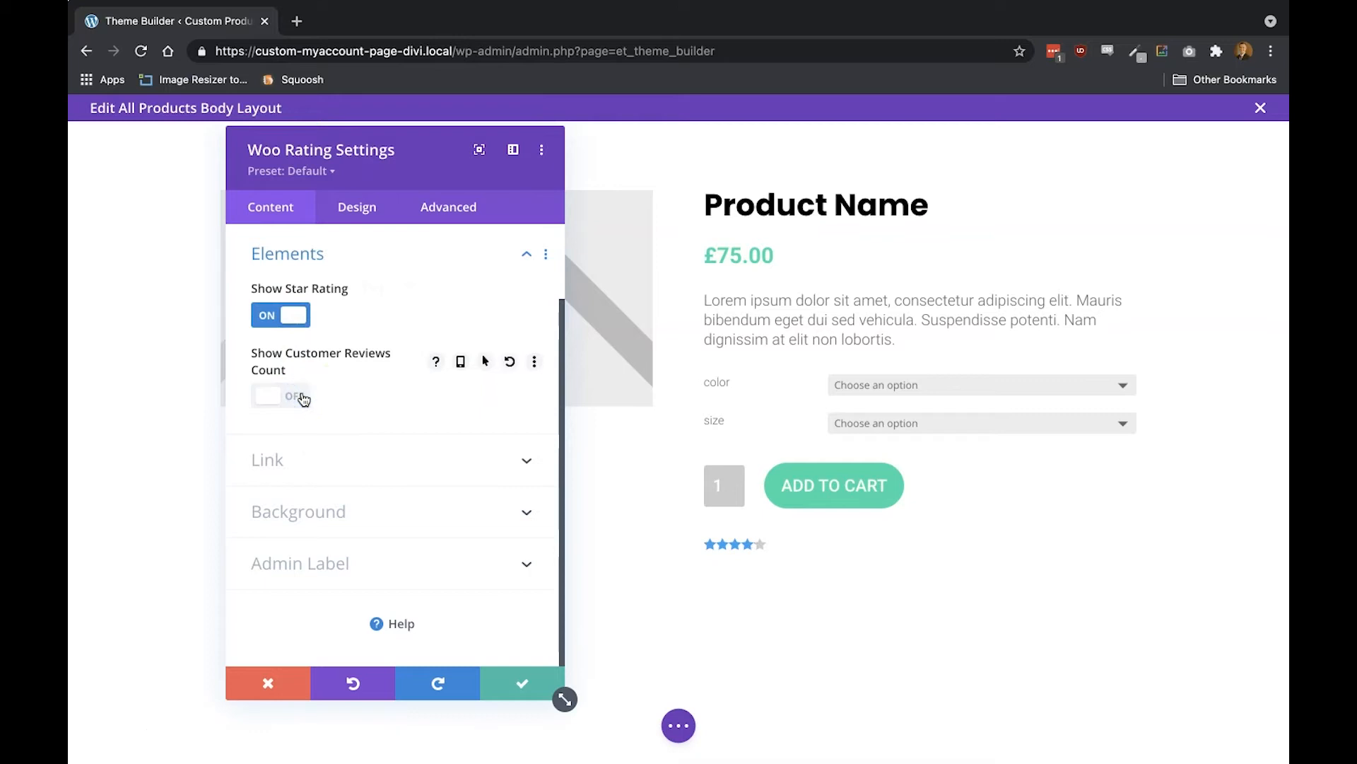
click(302, 397)
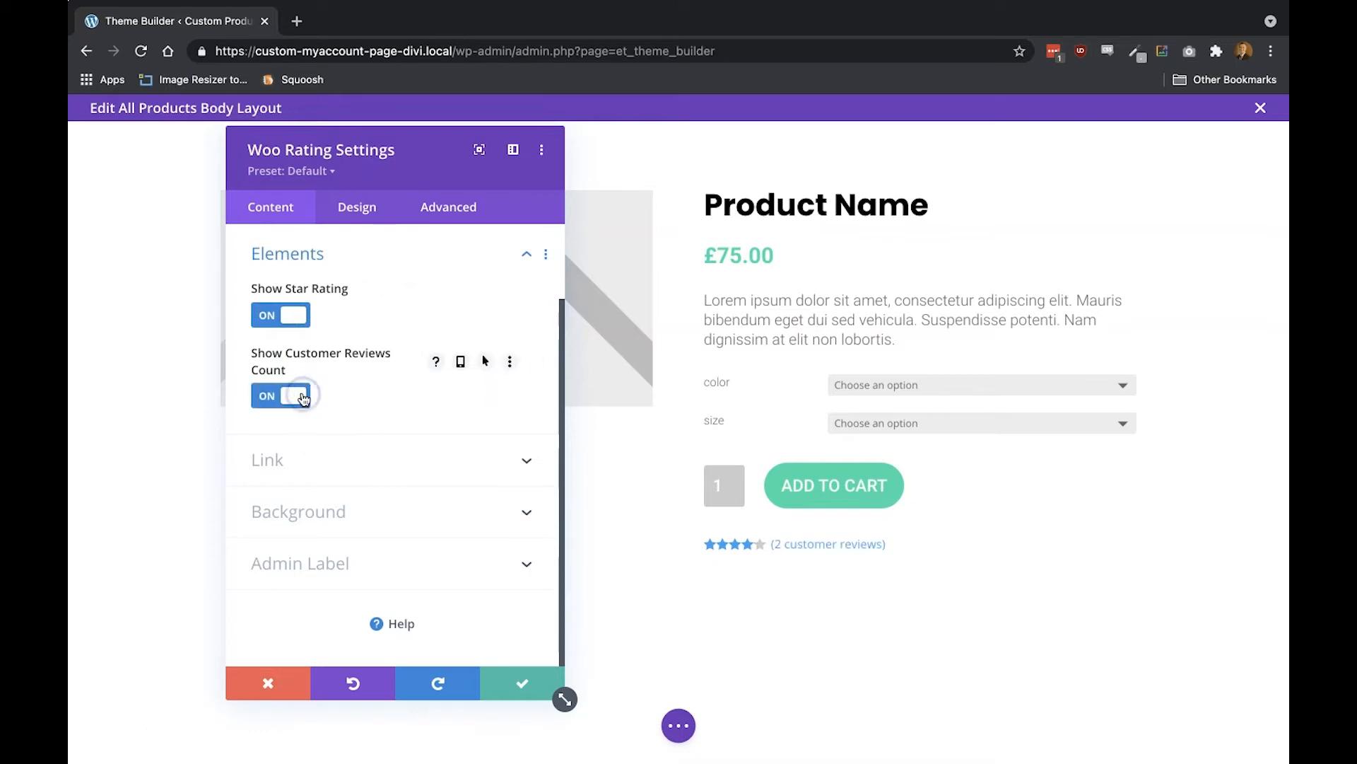
Set the star rating color to #ffd700 in the Woo Rating module's design settings
click(344, 210)
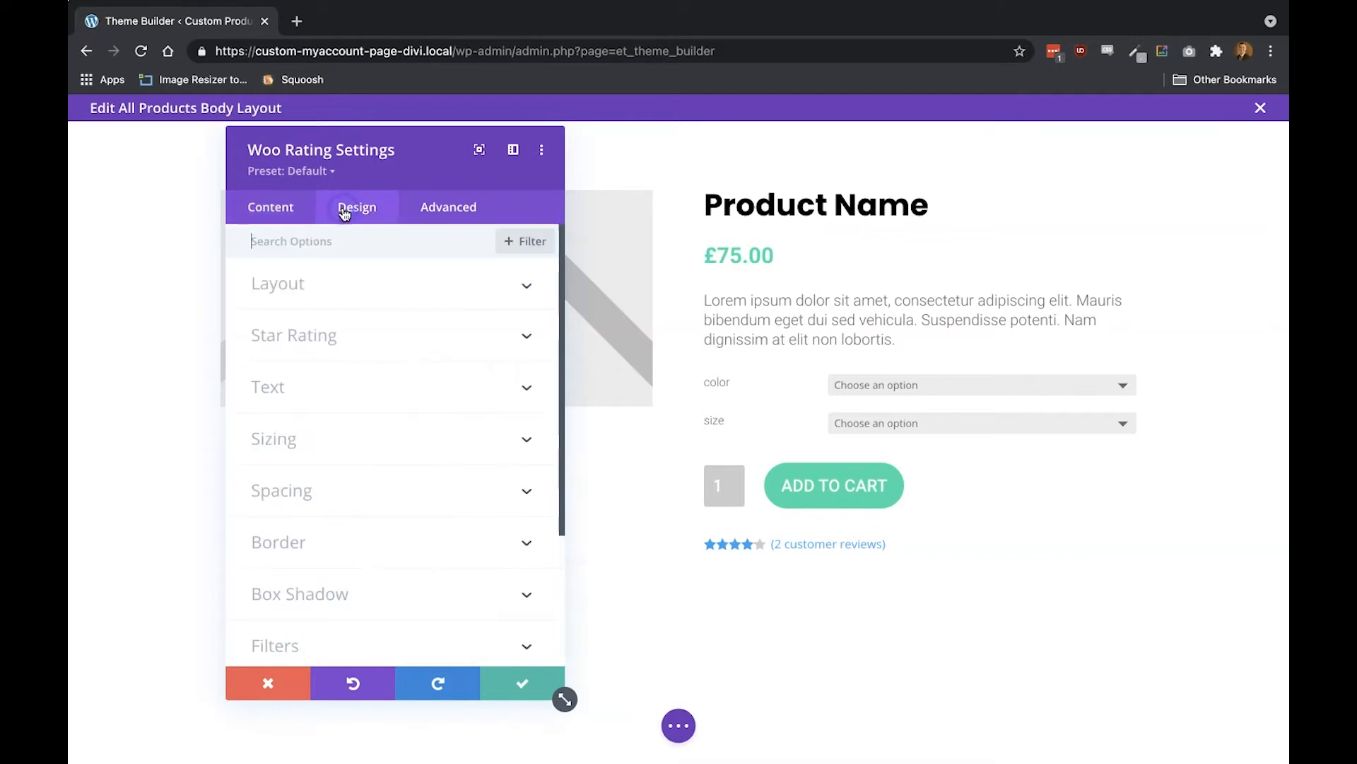
click(317, 334)
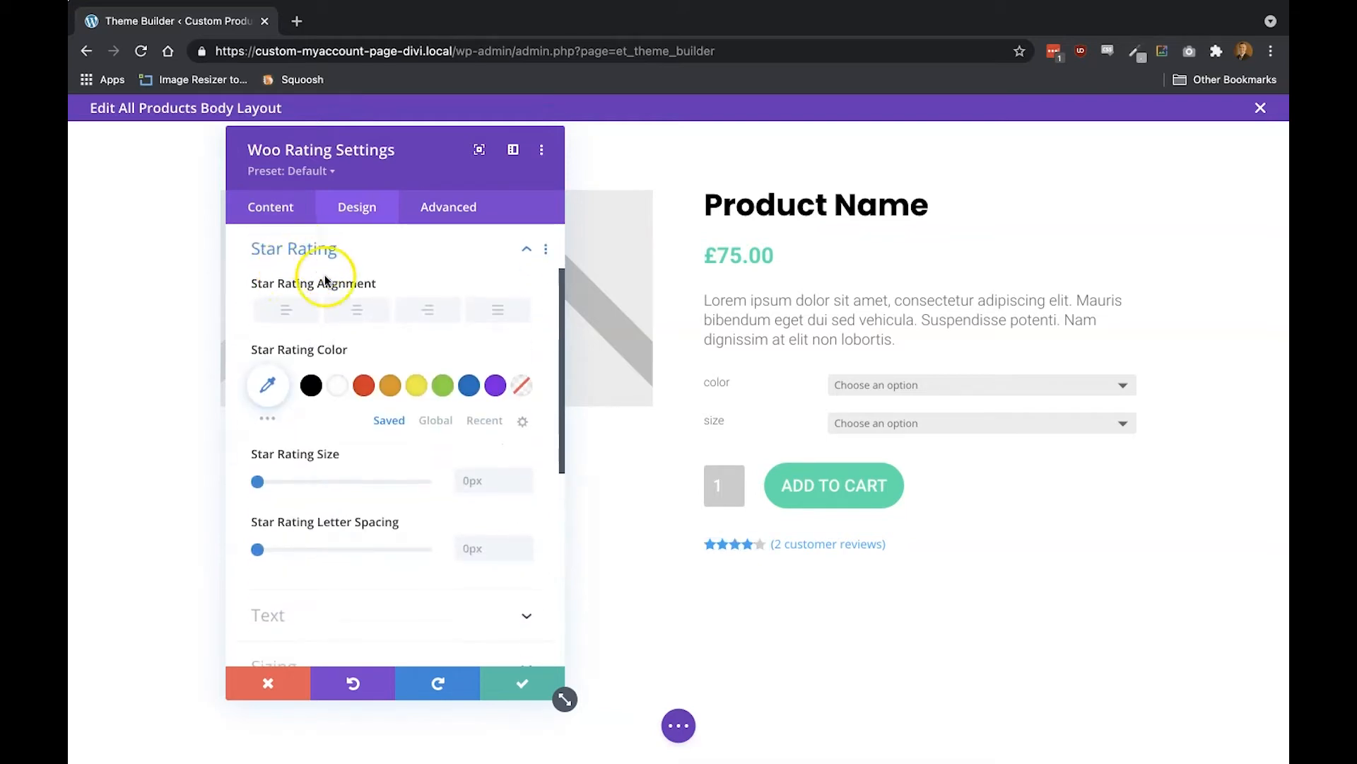
click(270, 387)
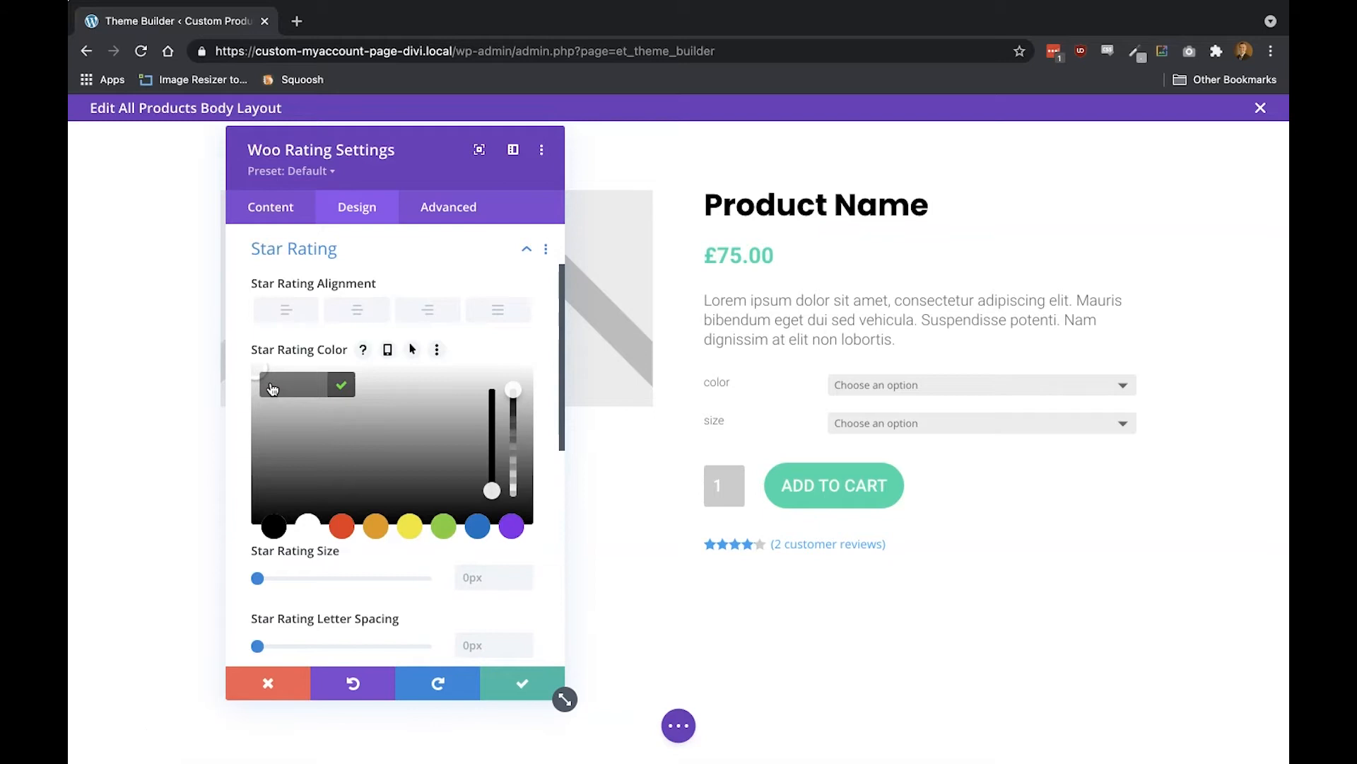
text(#da)
text(700)
text(f)
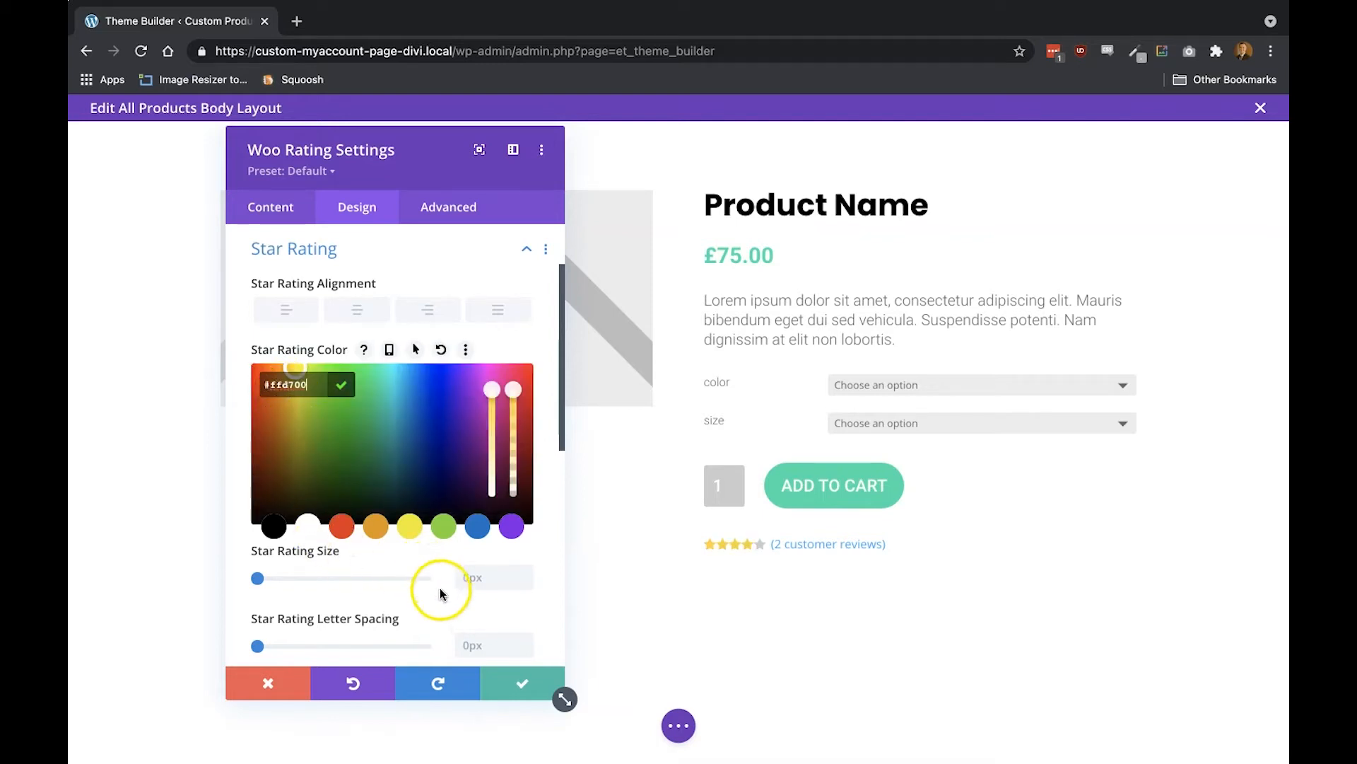
Set the star rating size to 18px
click(476, 581)
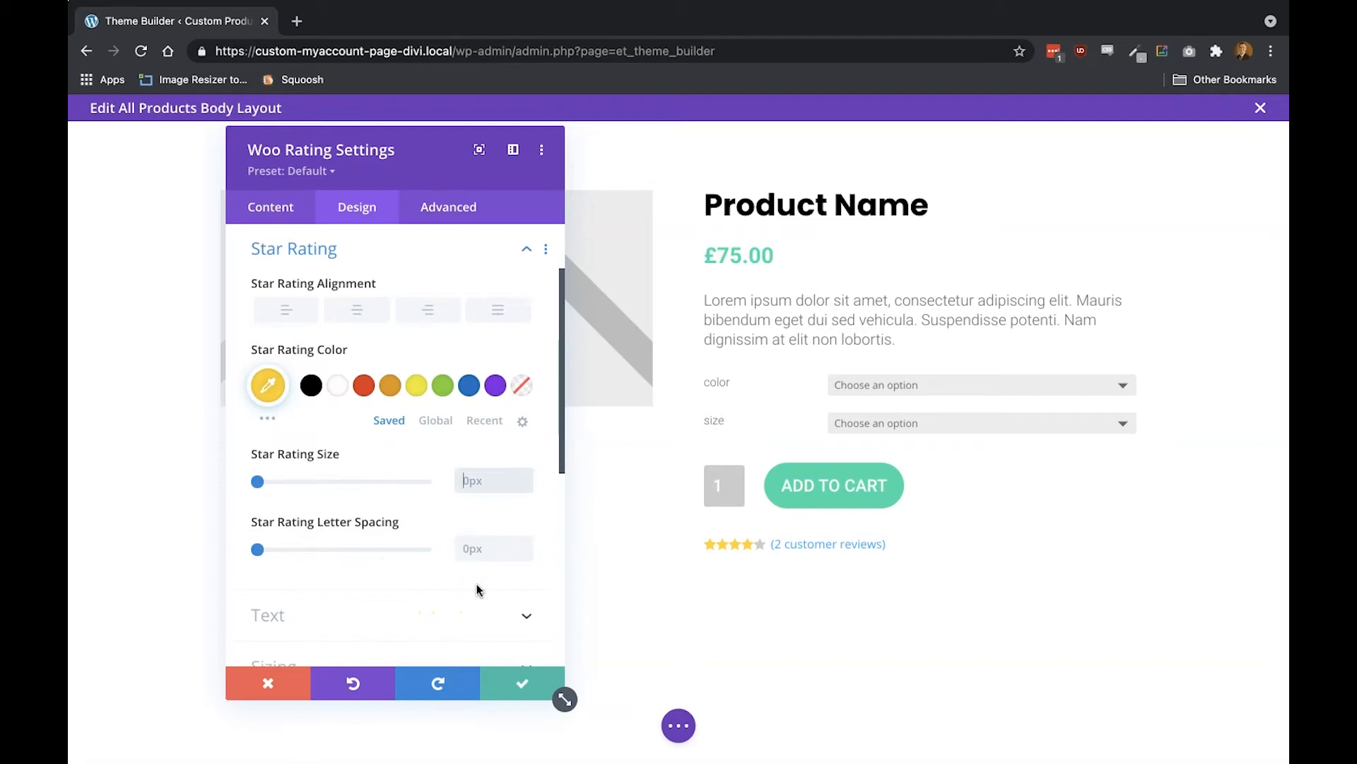
text(18px)
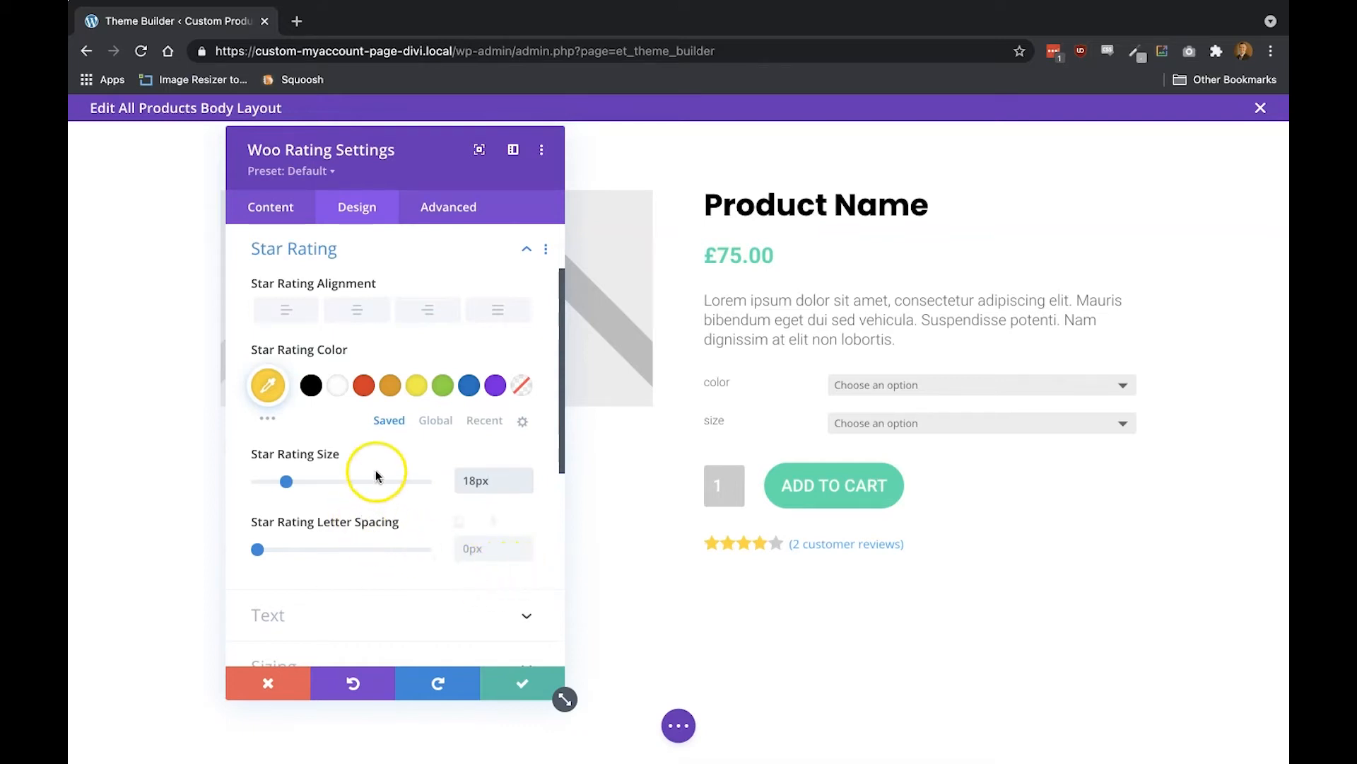
scroll(376, 470, down, 1)
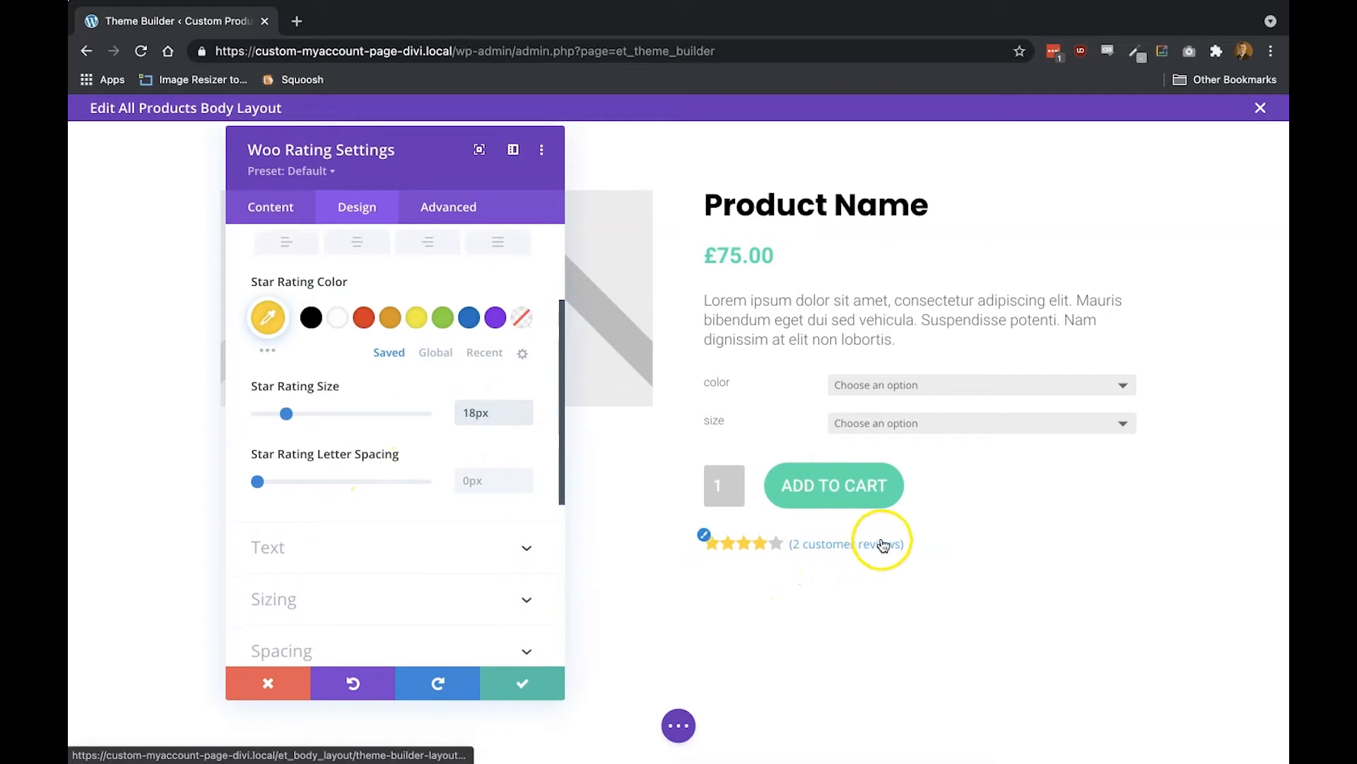
scroll(337, 355, up, 3)
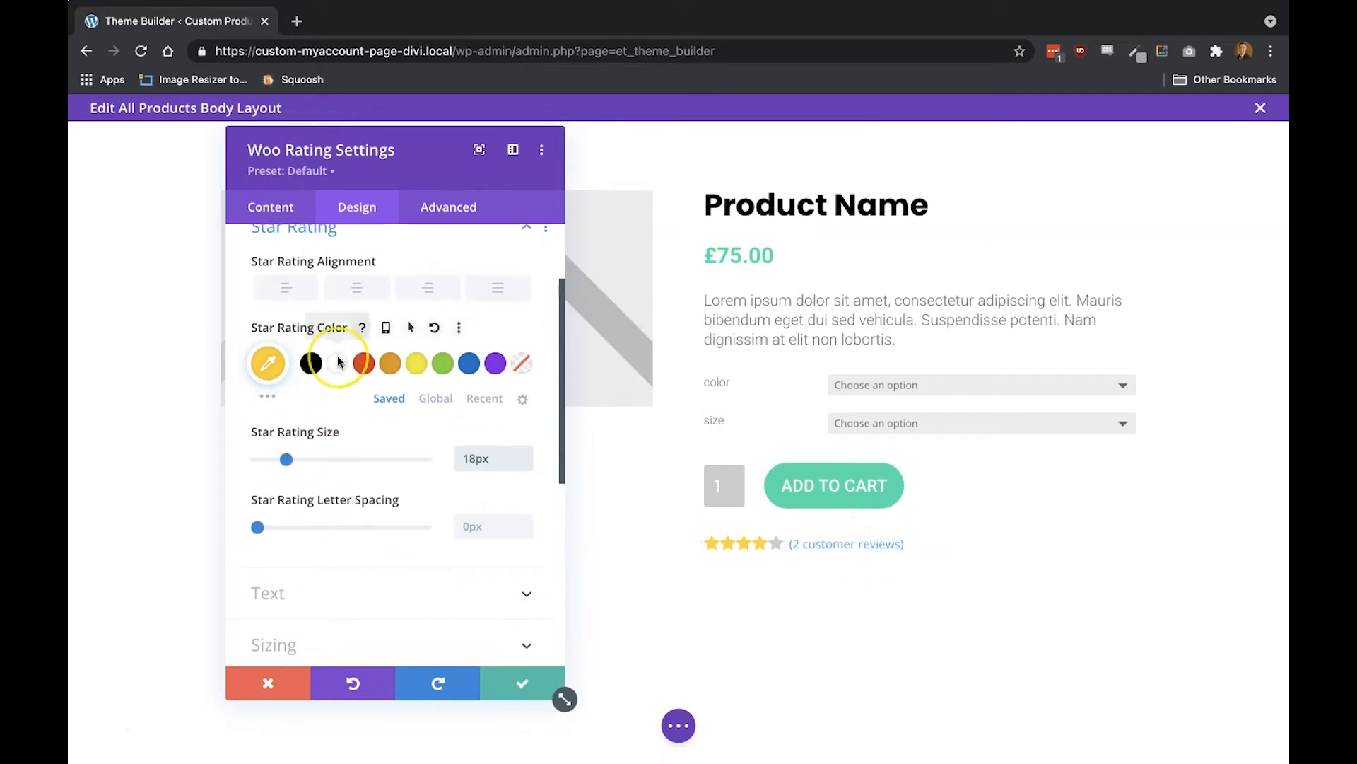
Set the Woo Rating module's text color to black and save the module
scroll(338, 355, down, 3)
click(322, 498)
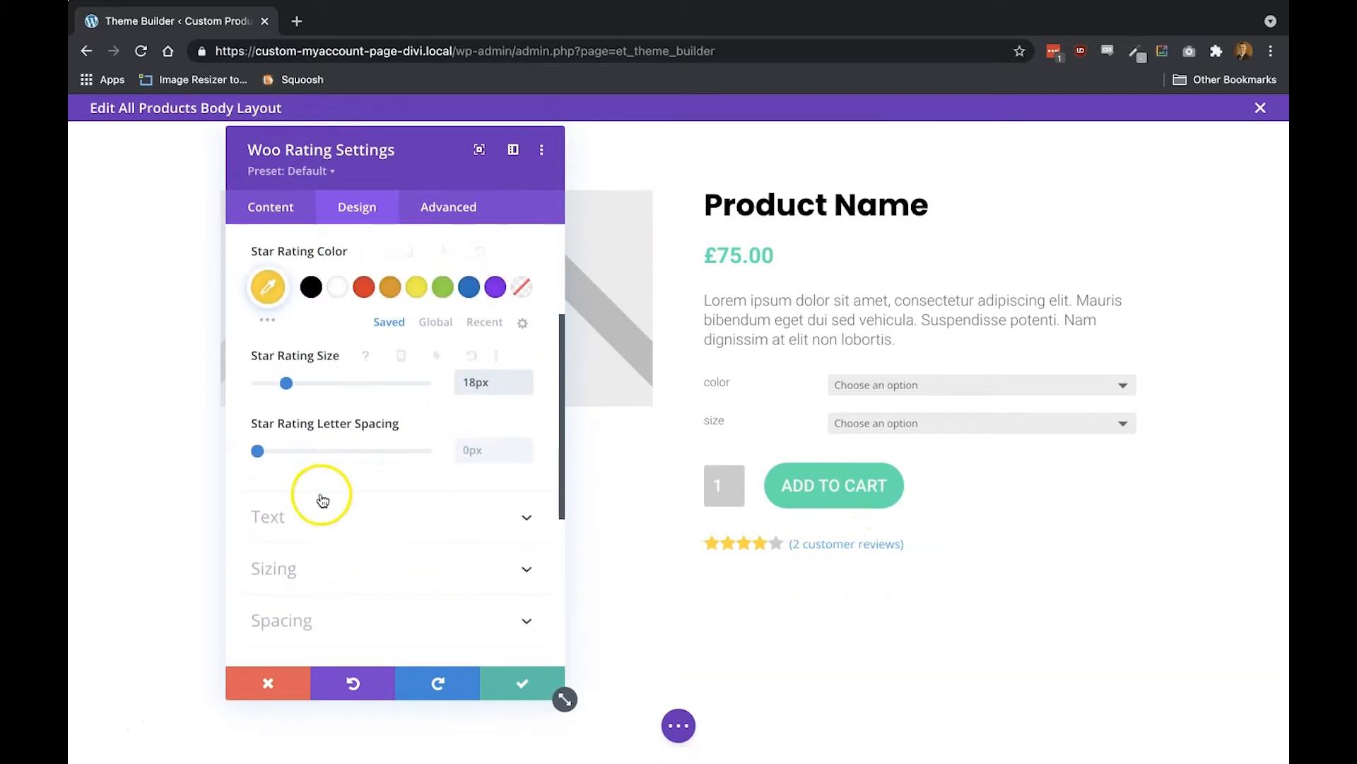
click(311, 514)
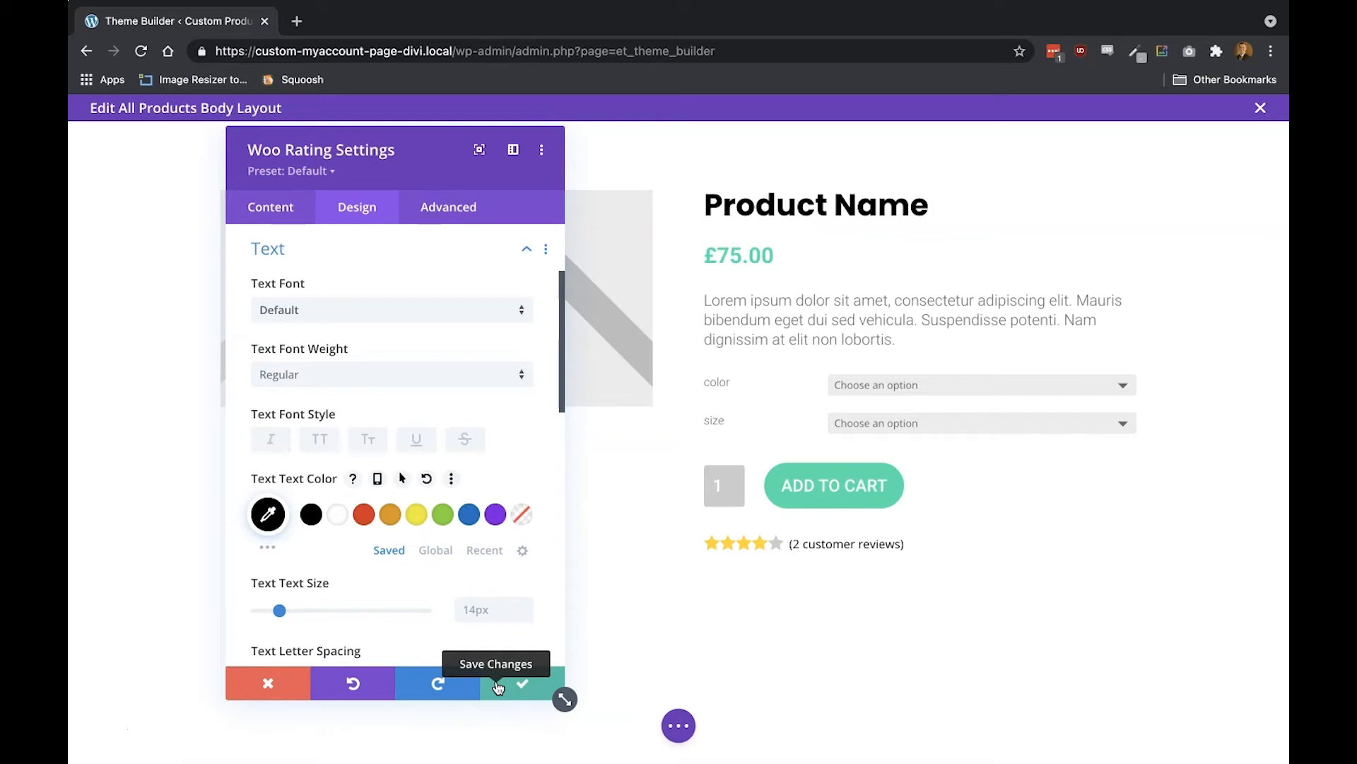
click(526, 683)
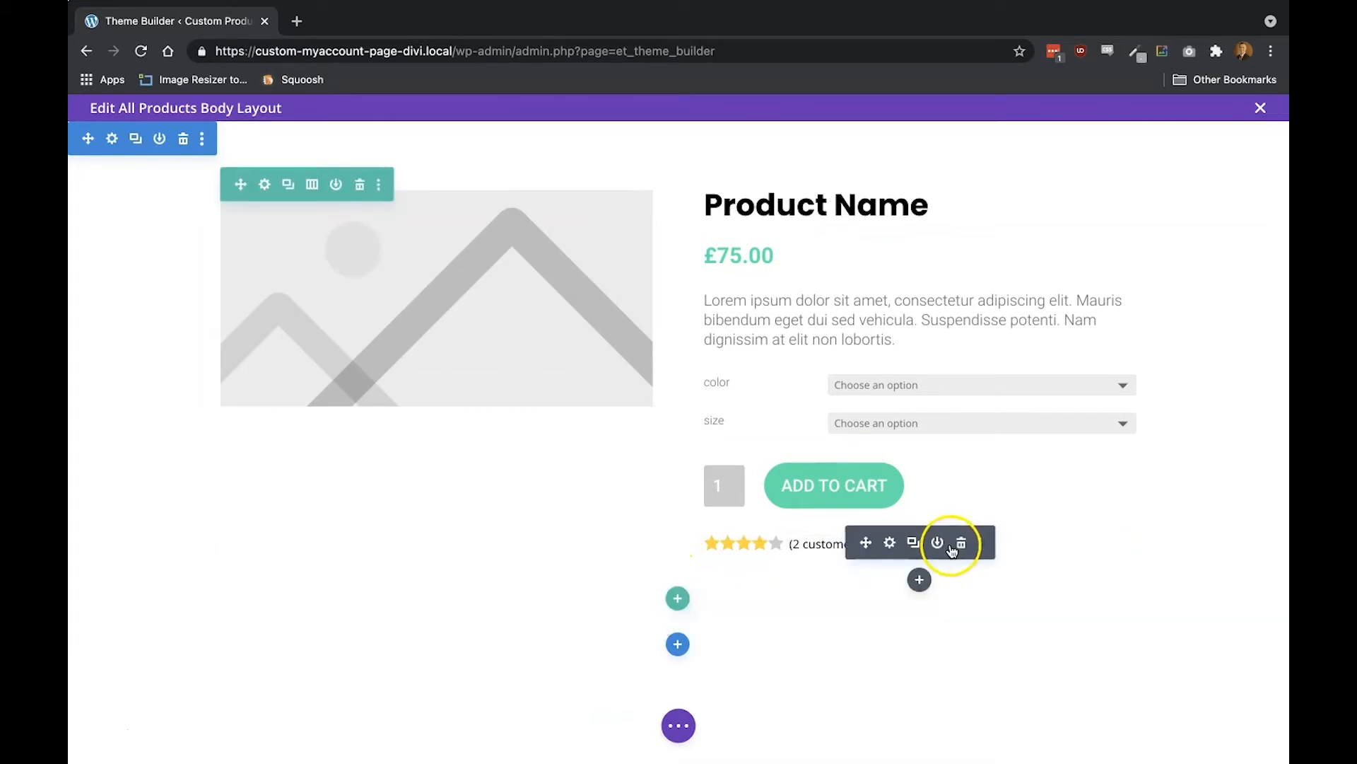
Add a Woo Meta module below the Woo Rating module
click(920, 579)
text(meta)
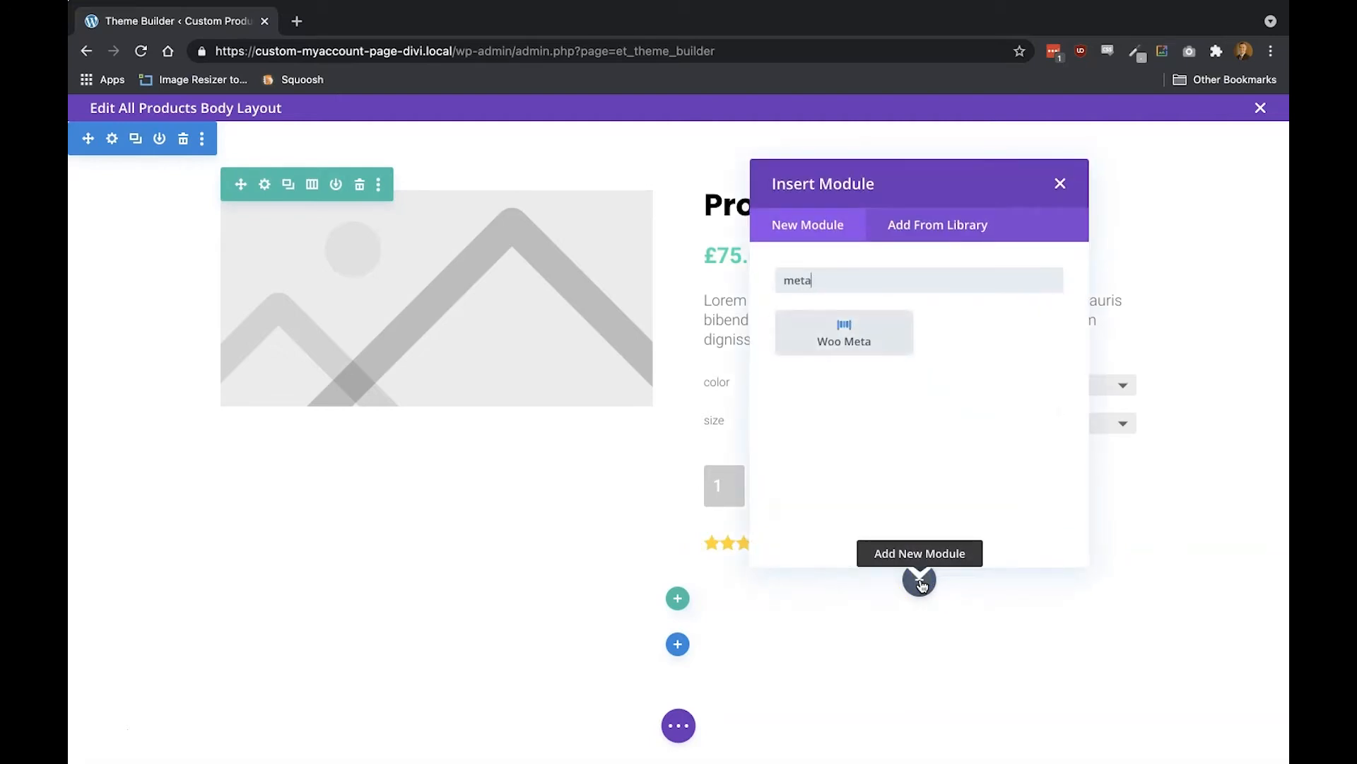
click(841, 334)
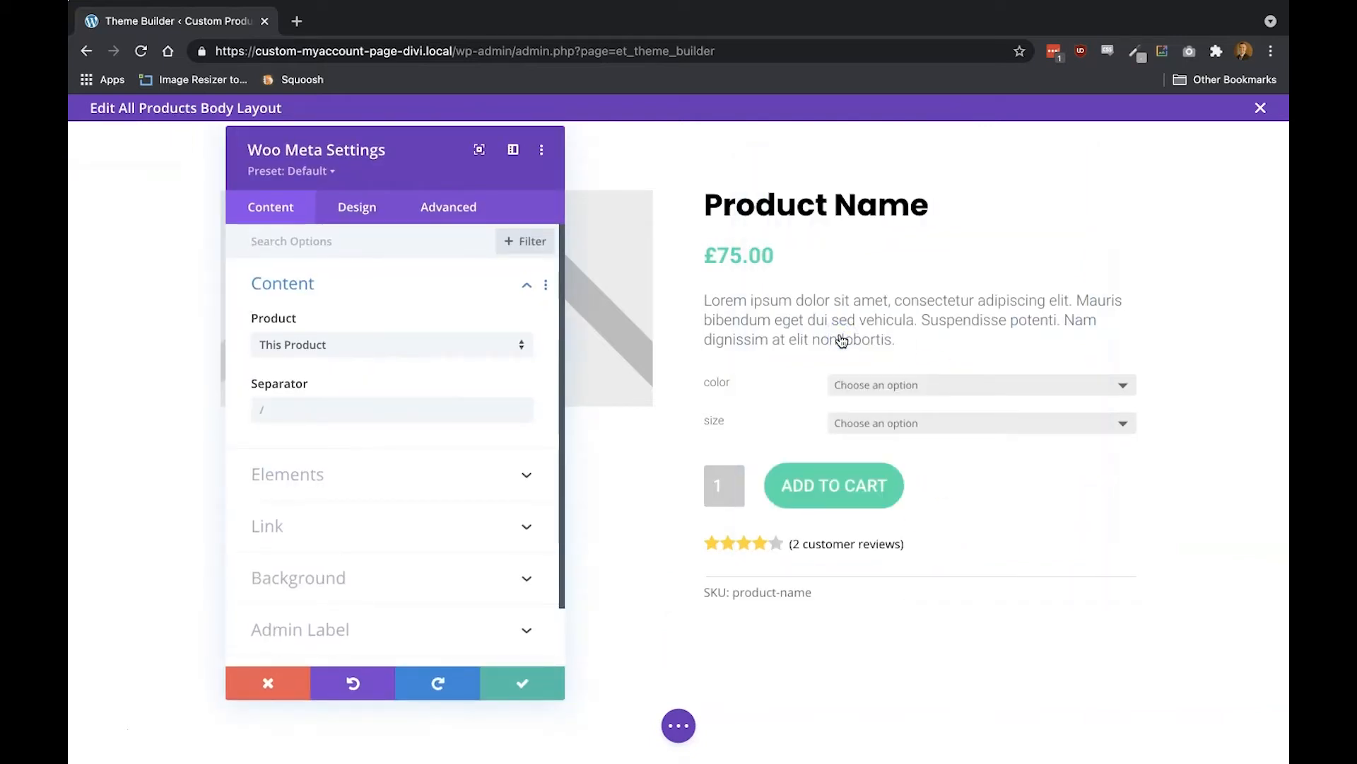
Turn off the SKU and tags elements in the Woo Meta module, keeping categories on
click(288, 490)
click(285, 315)
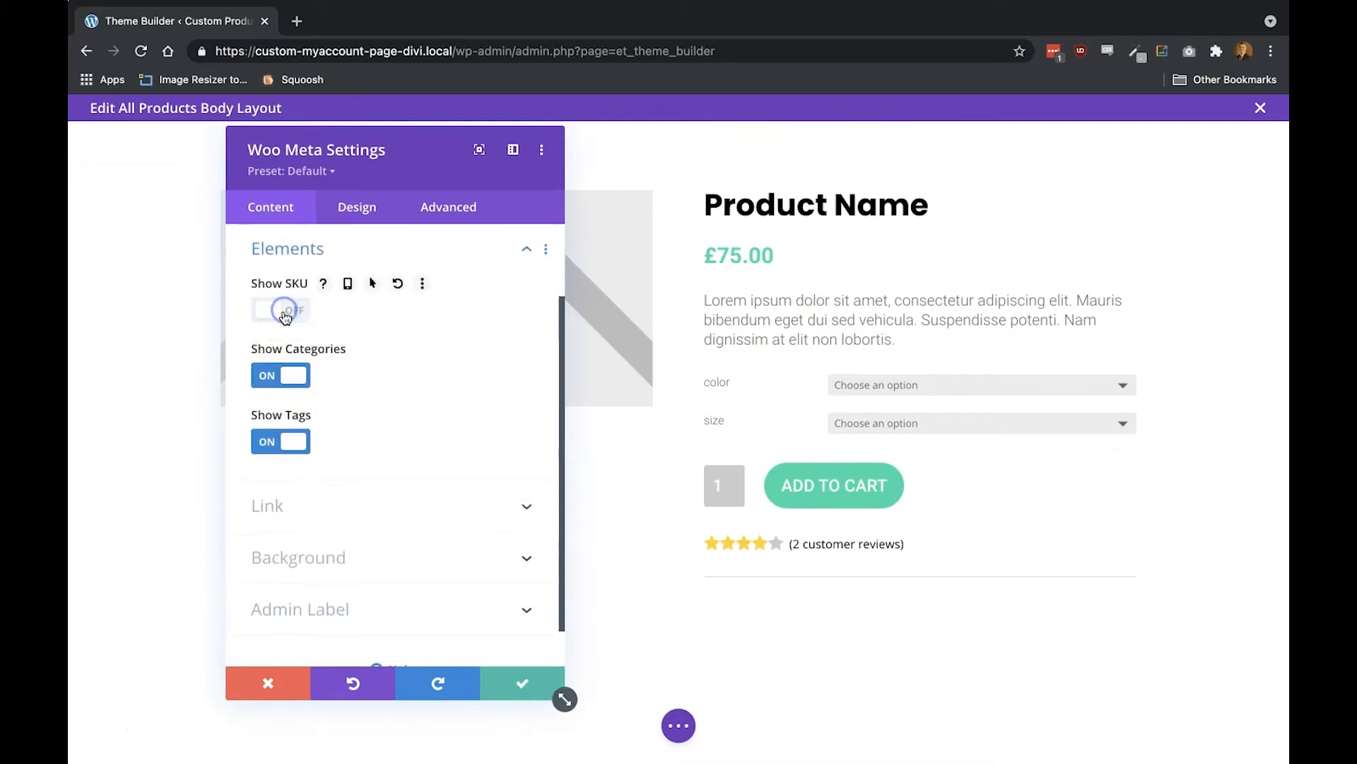
click(287, 443)
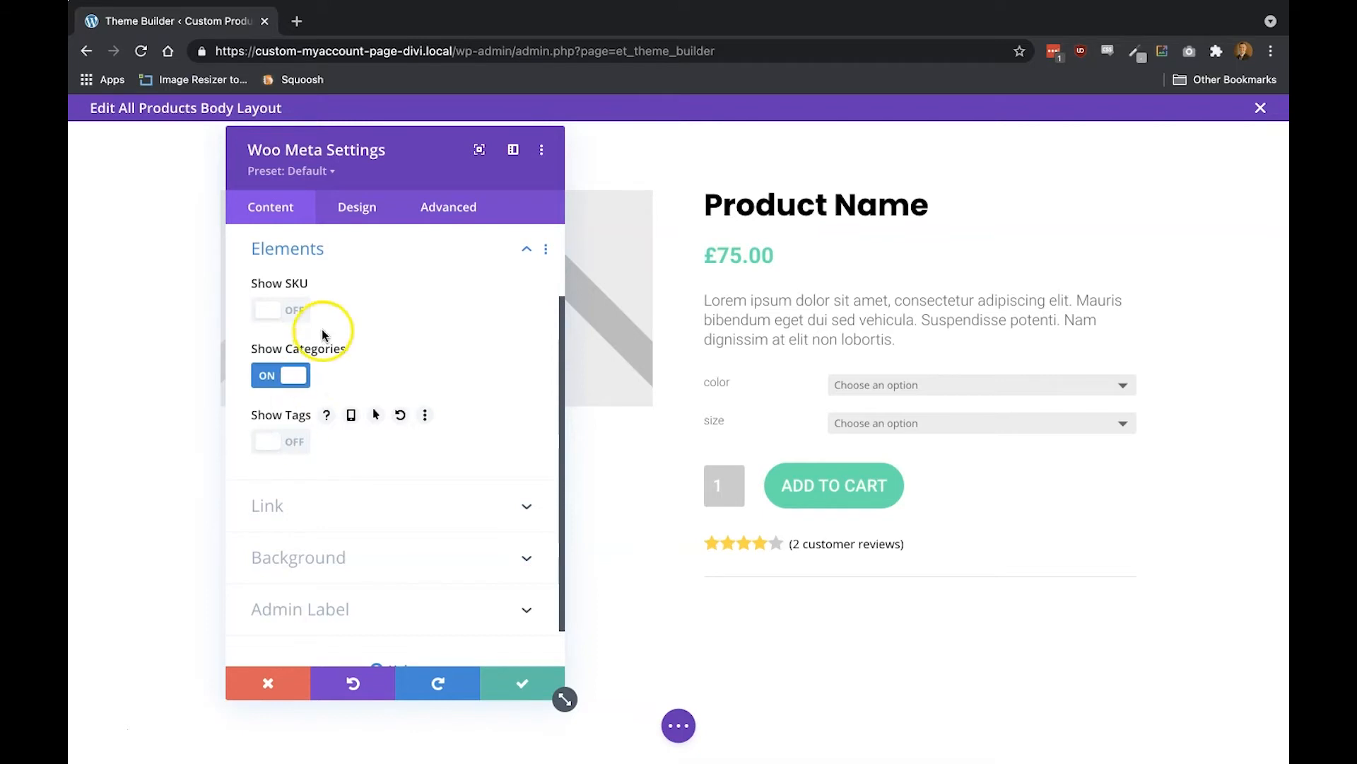
Style the Woo Meta text as uppercase and black, and save the module
click(362, 207)
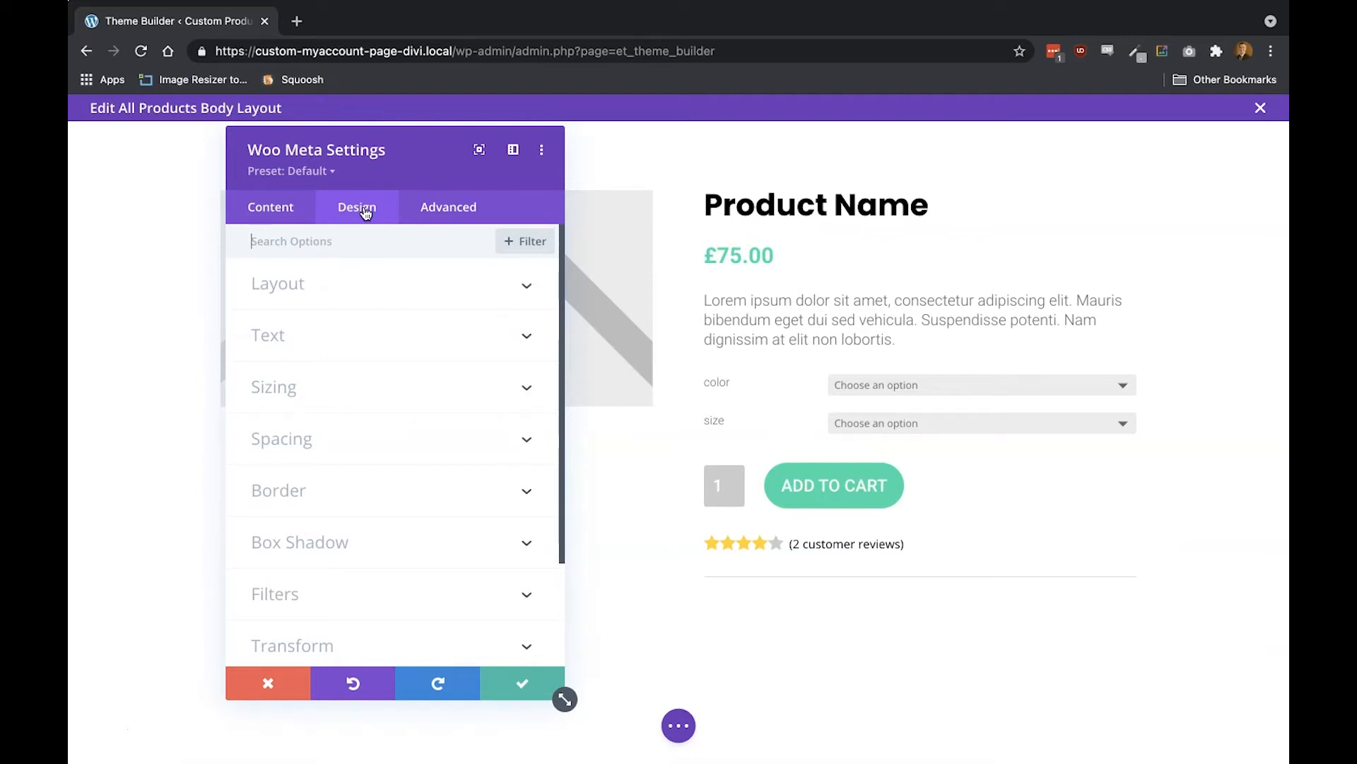
click(325, 333)
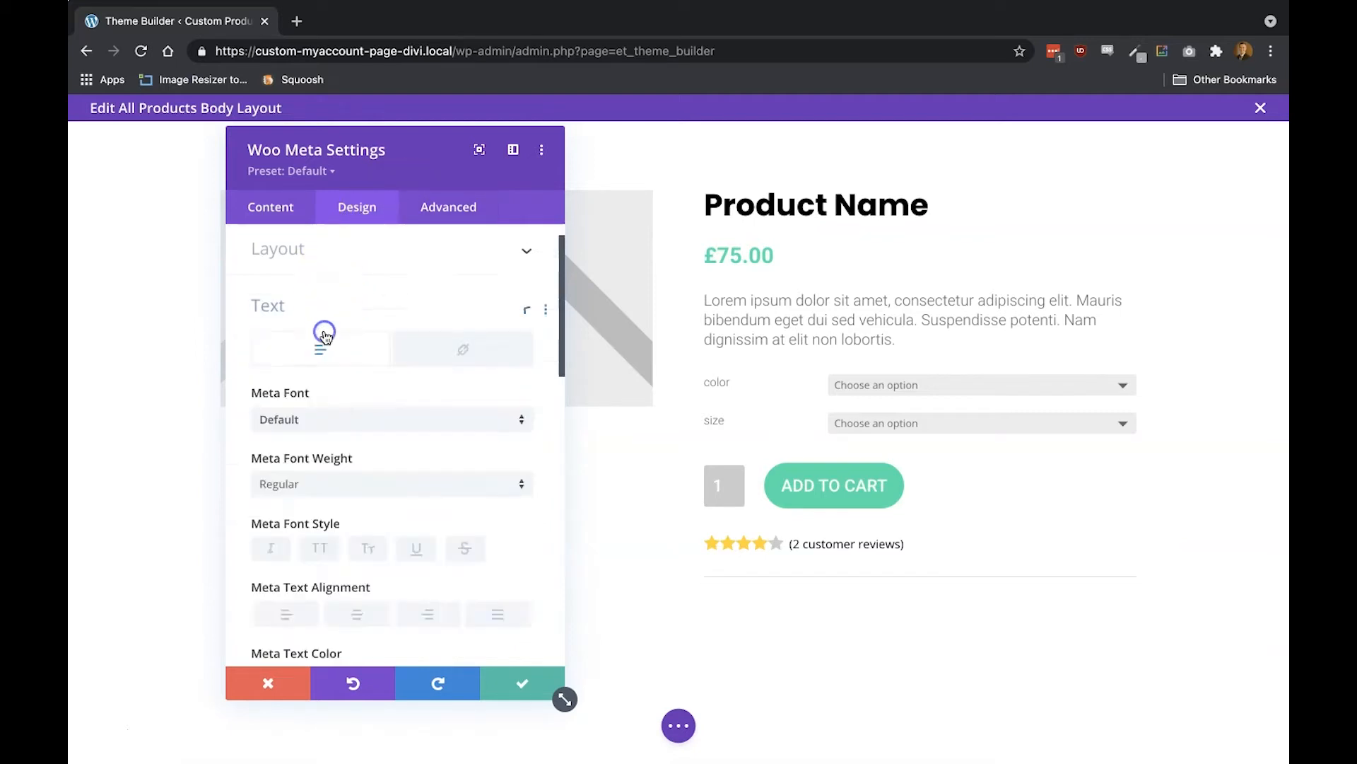
click(331, 496)
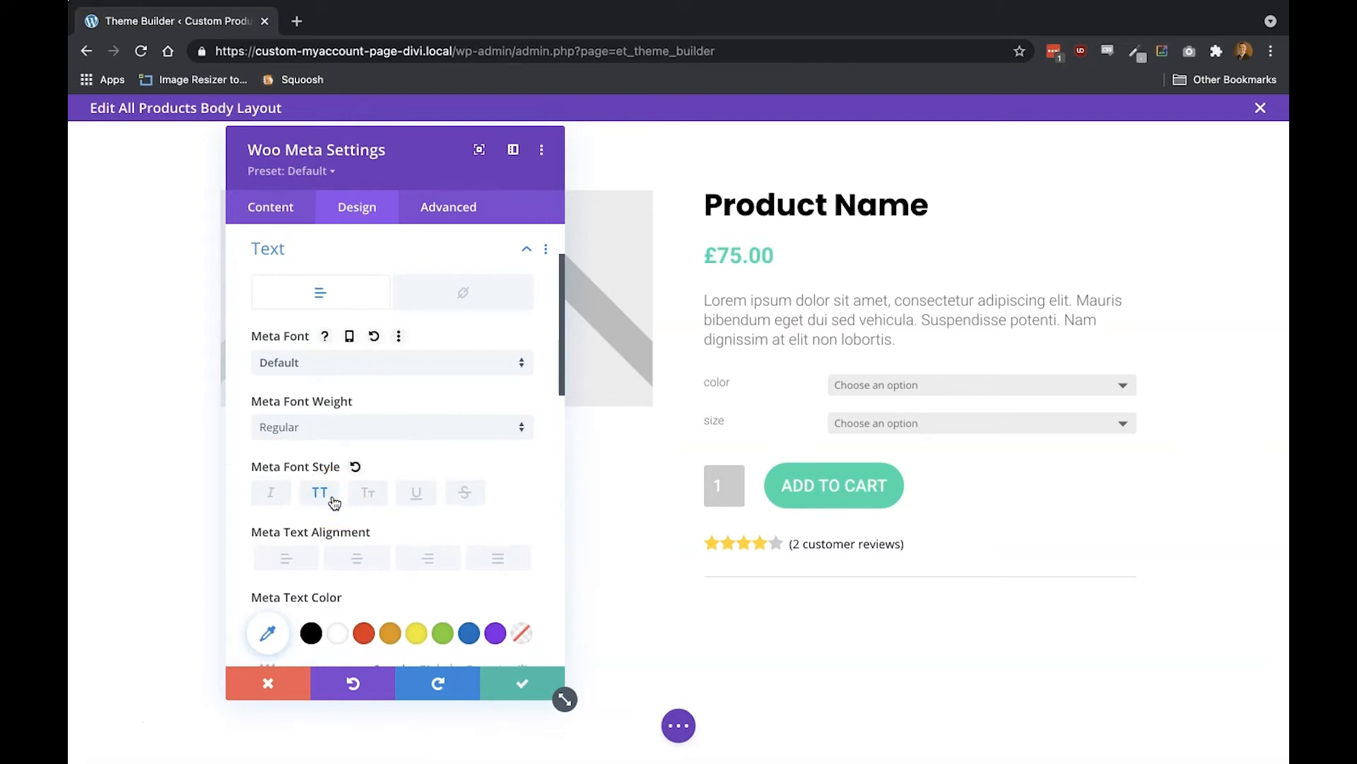
click(311, 632)
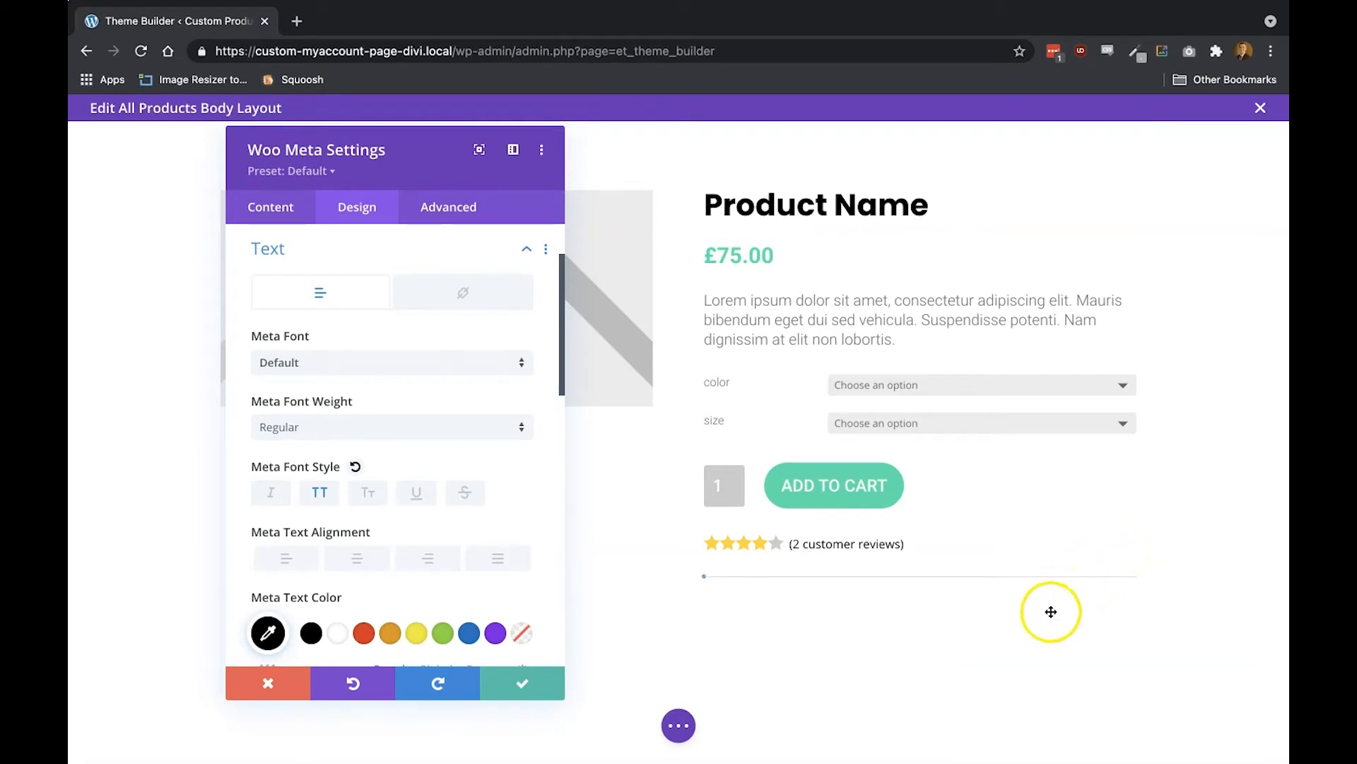
click(510, 684)
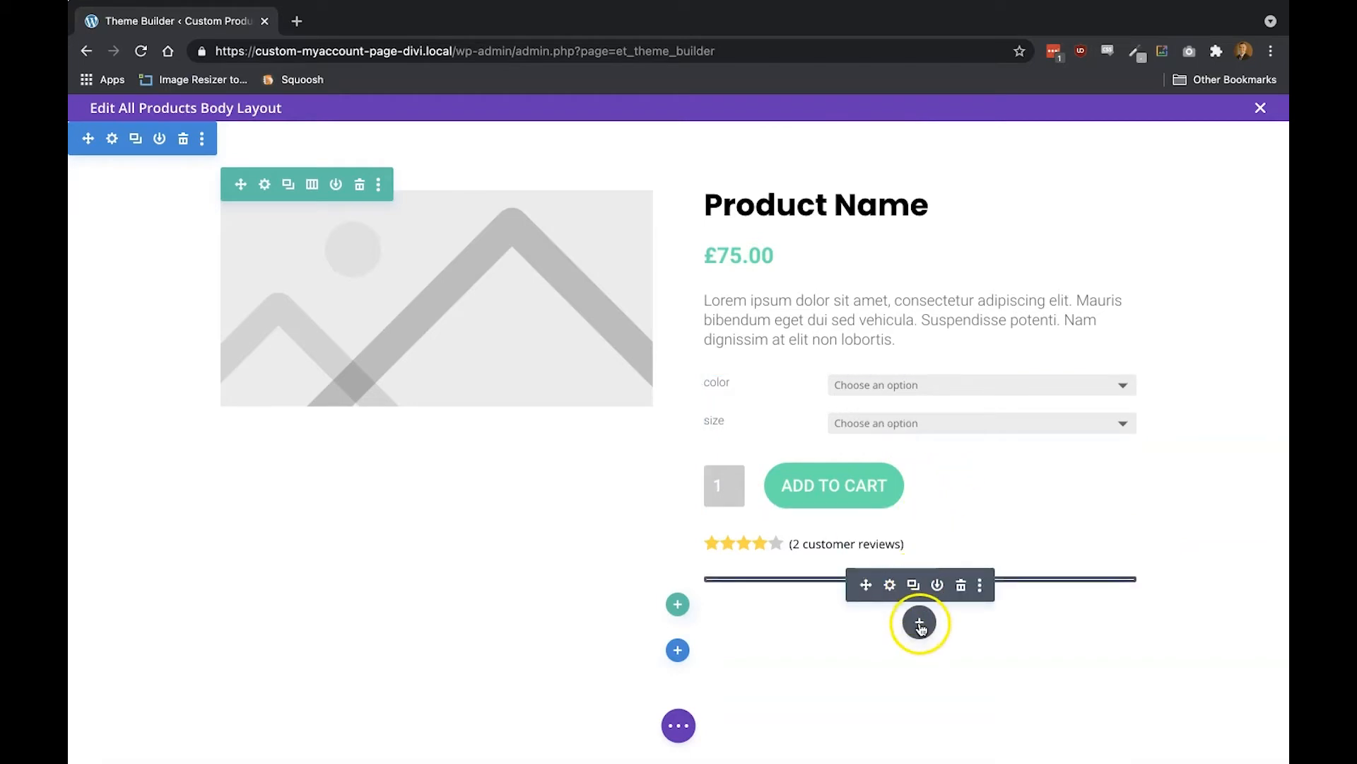
Add a Text module below the Woo Meta module
click(919, 623)
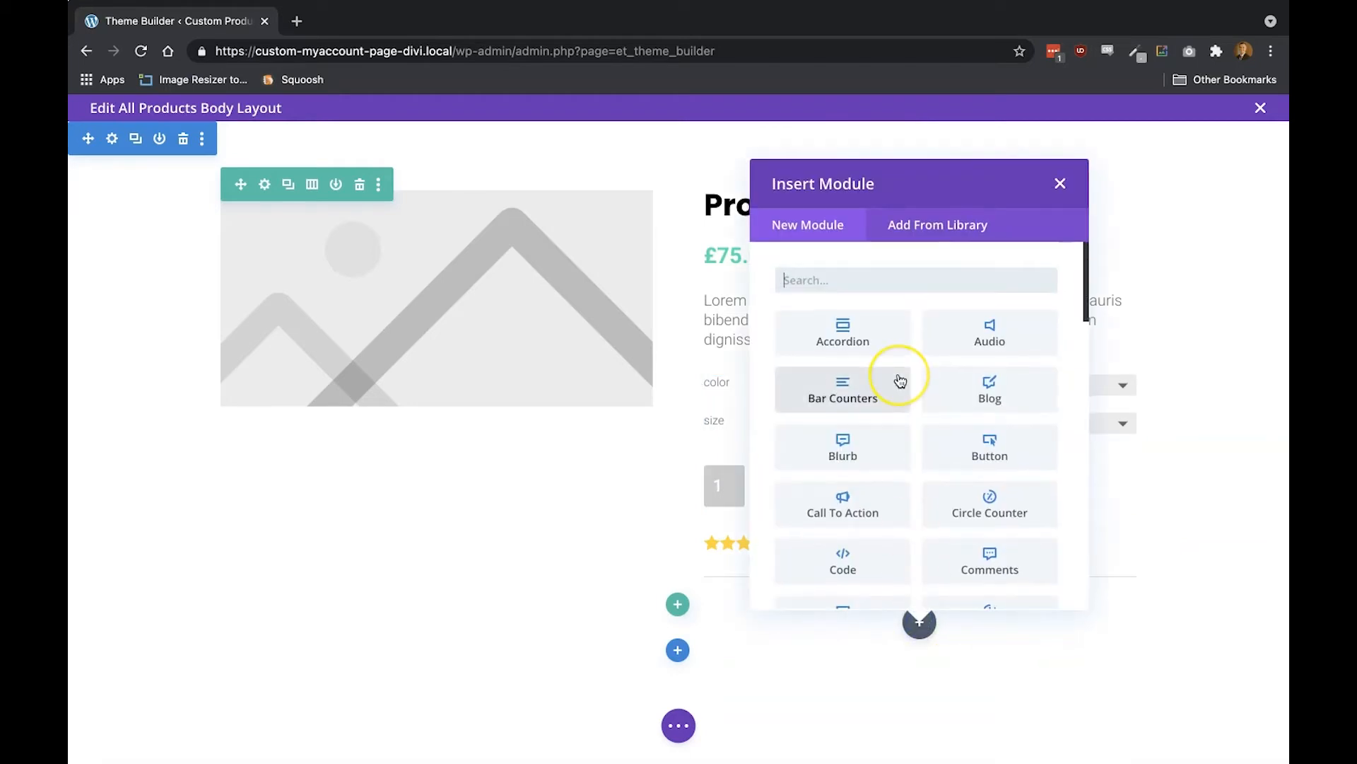
text(text)
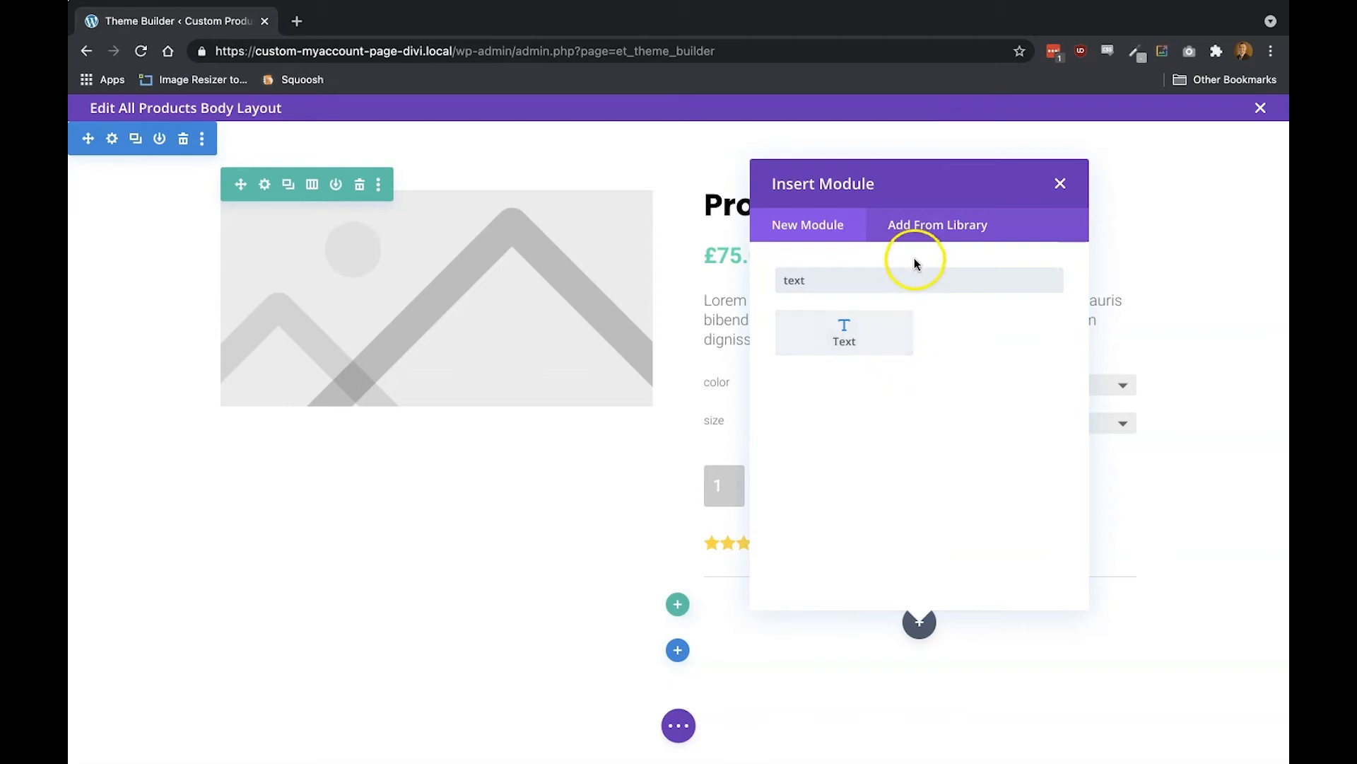
click(848, 330)
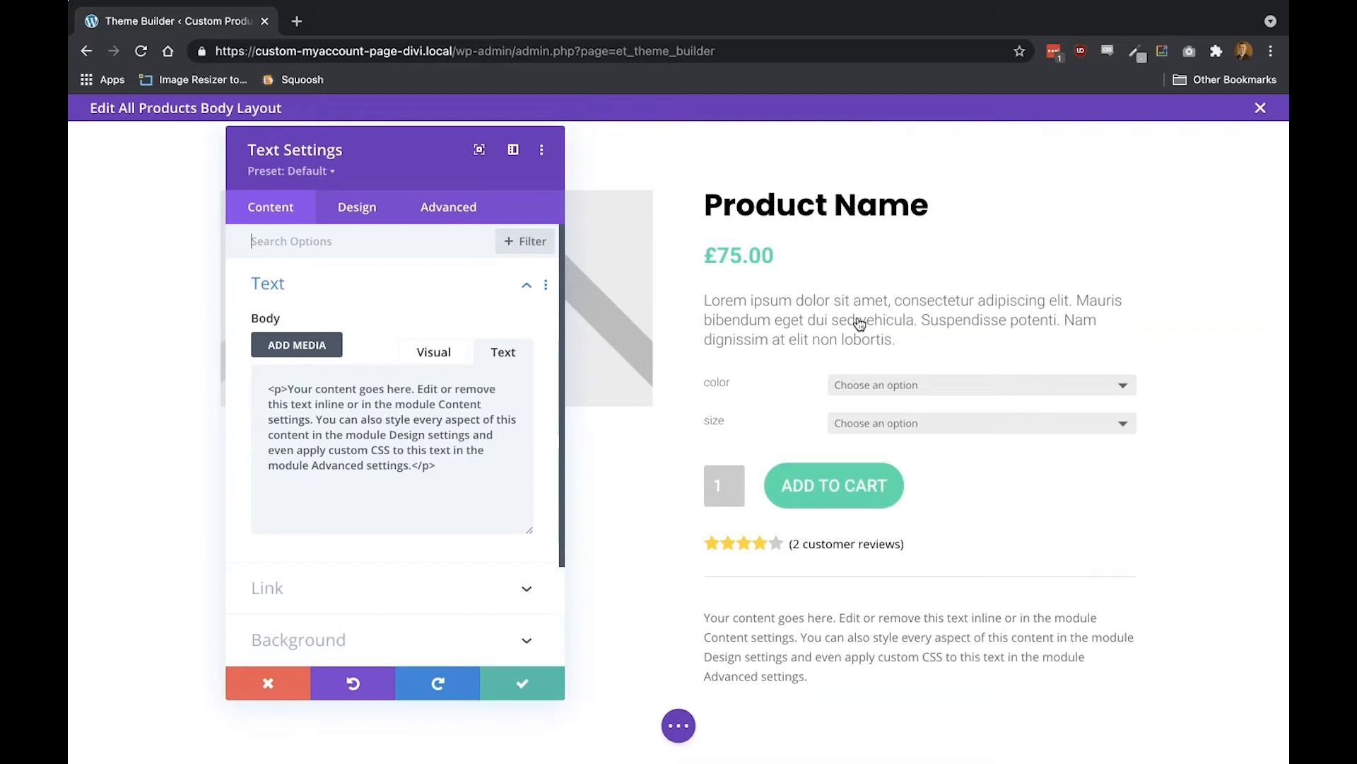
Replace the Text module's placeholder body with "Get FREE SHIPPING on orders over $100!"
triple_click(313, 451)
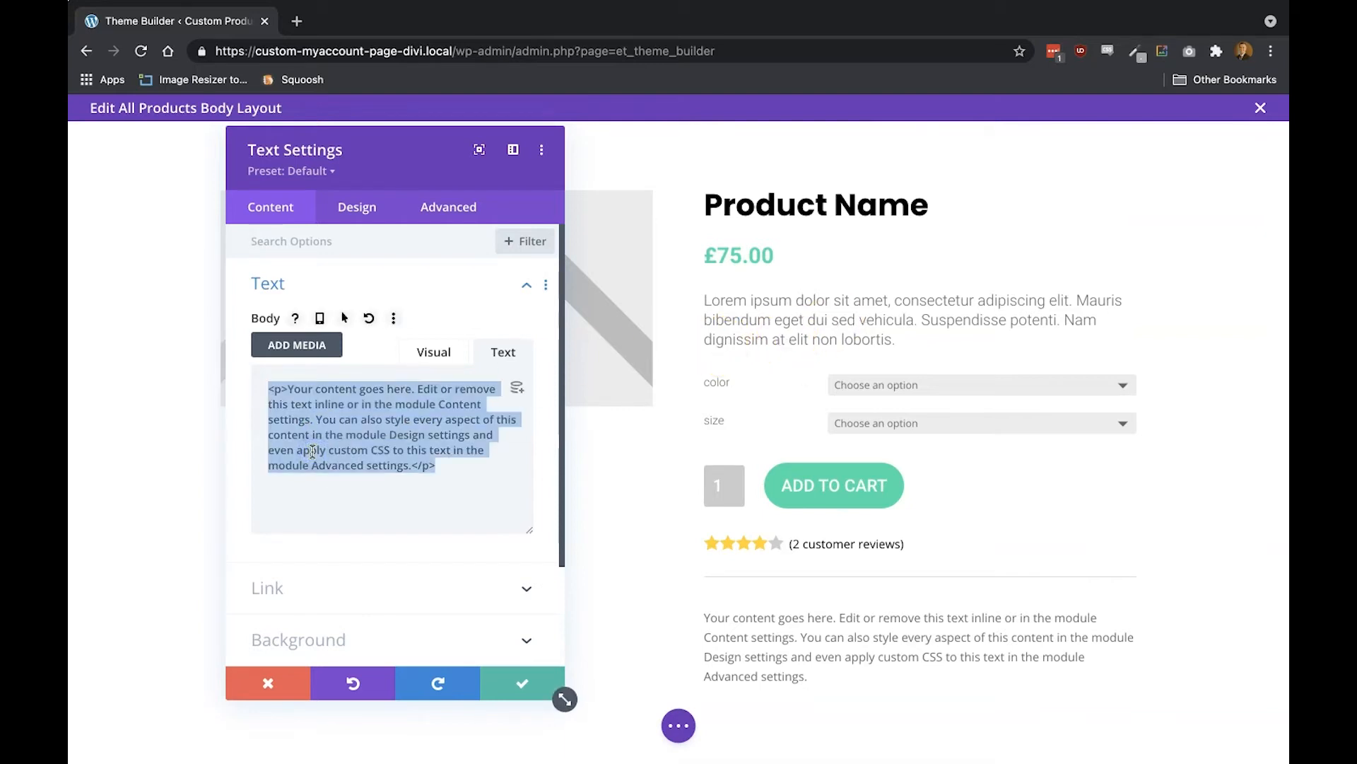
text(Get FREE )
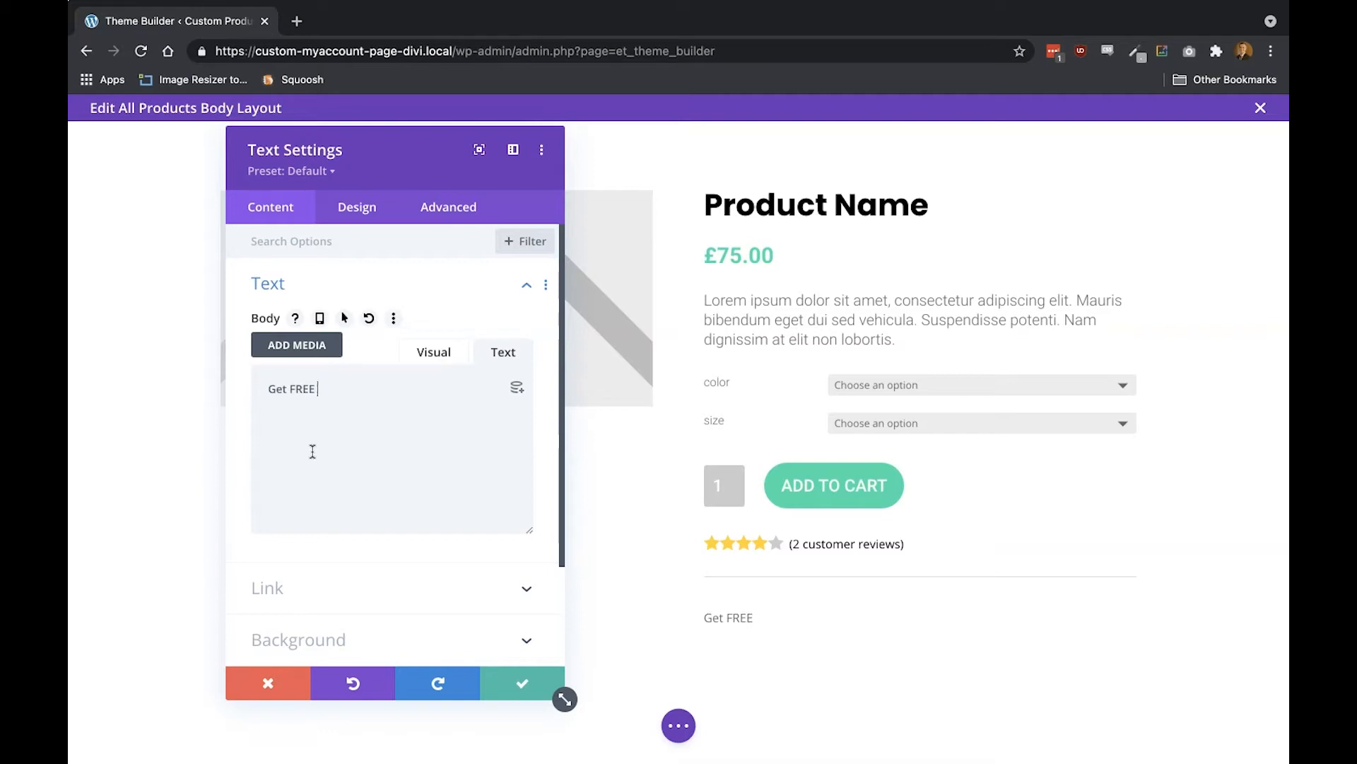
text(SHIPPING for)
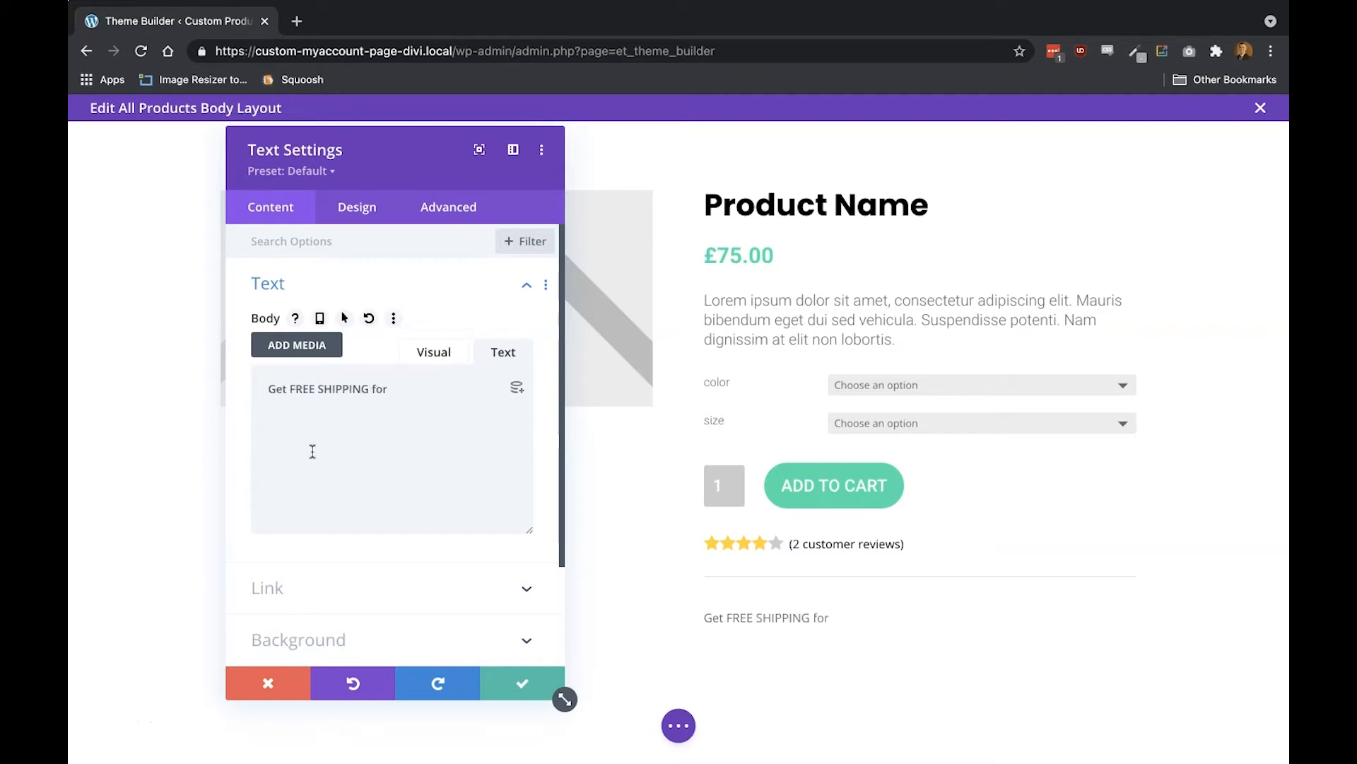
key(BackSpace)
key(BackSpace)
key(BackSpace)
text(on orders over )
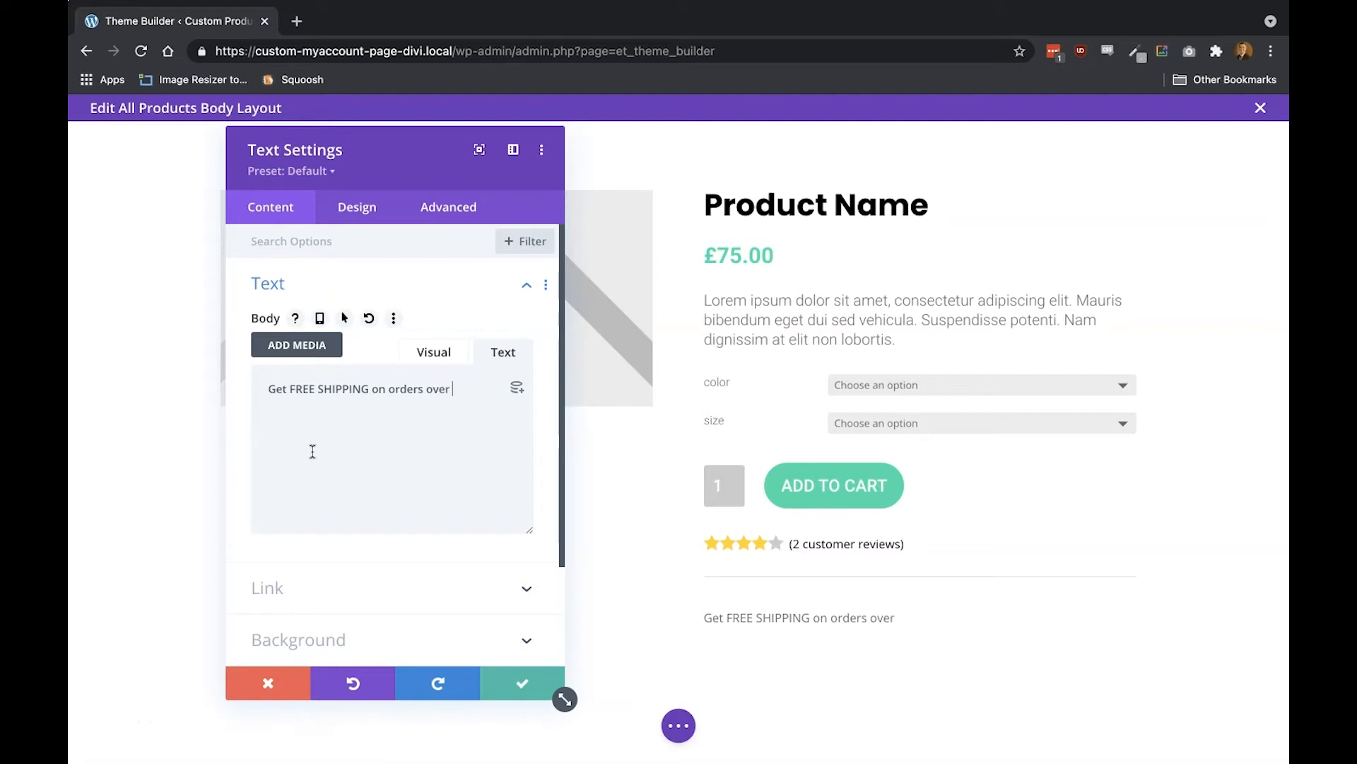
text($100!)
click(294, 236)
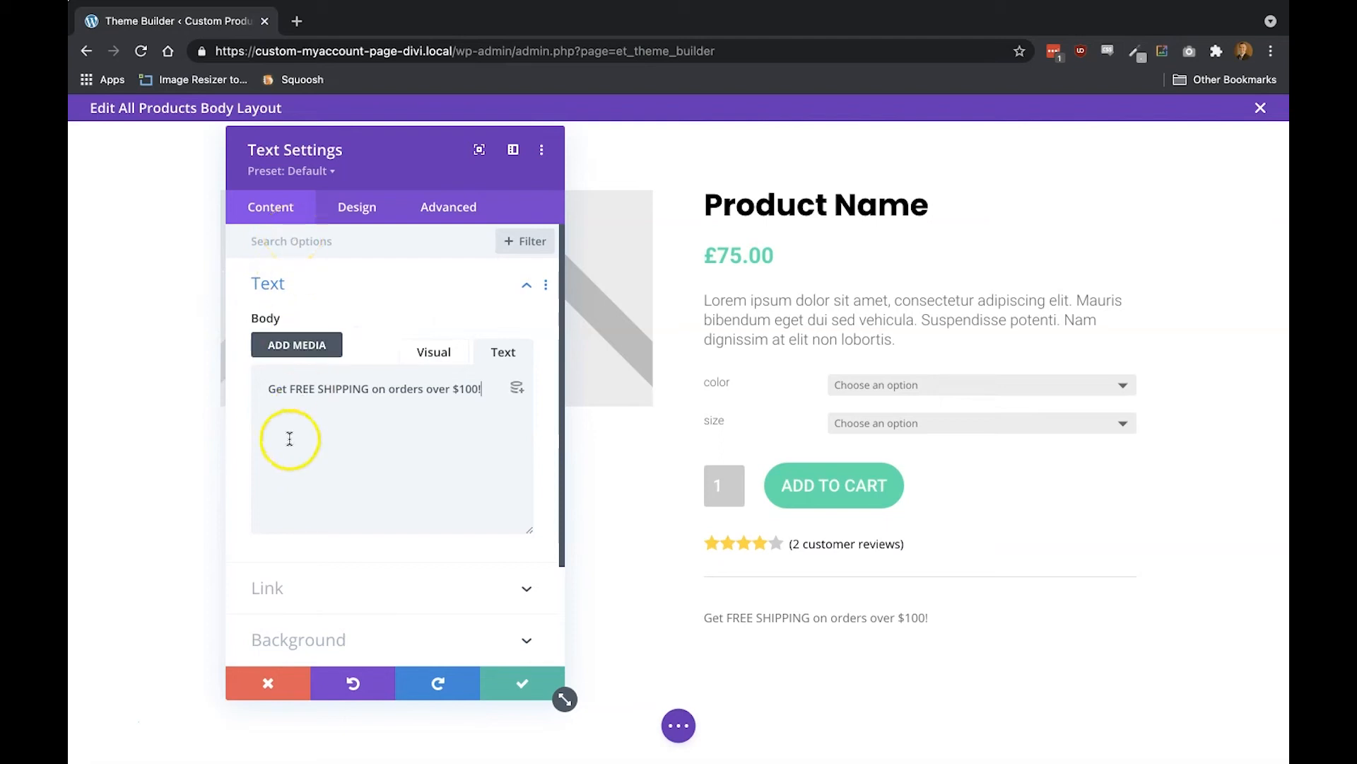
Give the Text module a blue-violet background using the recently used colors
scroll(312, 575, down, 3)
click(318, 561)
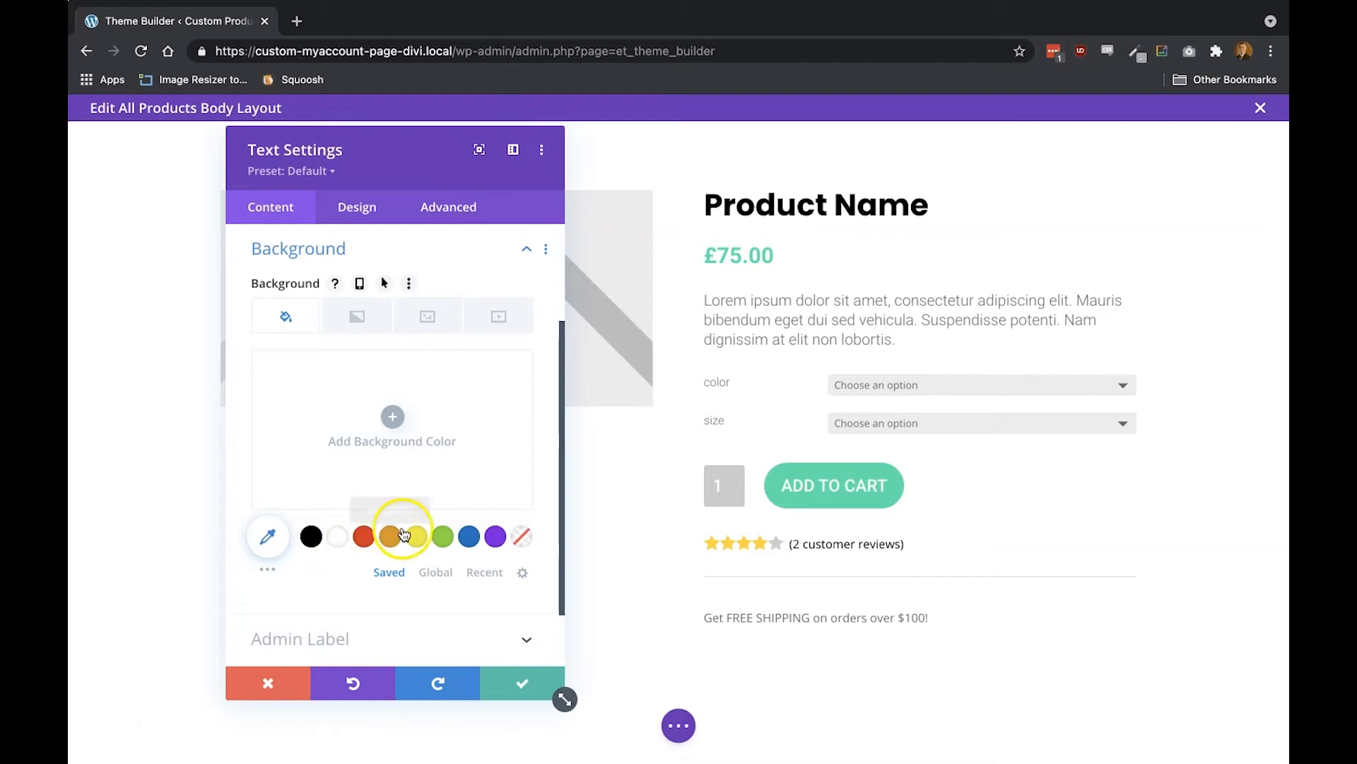
click(497, 574)
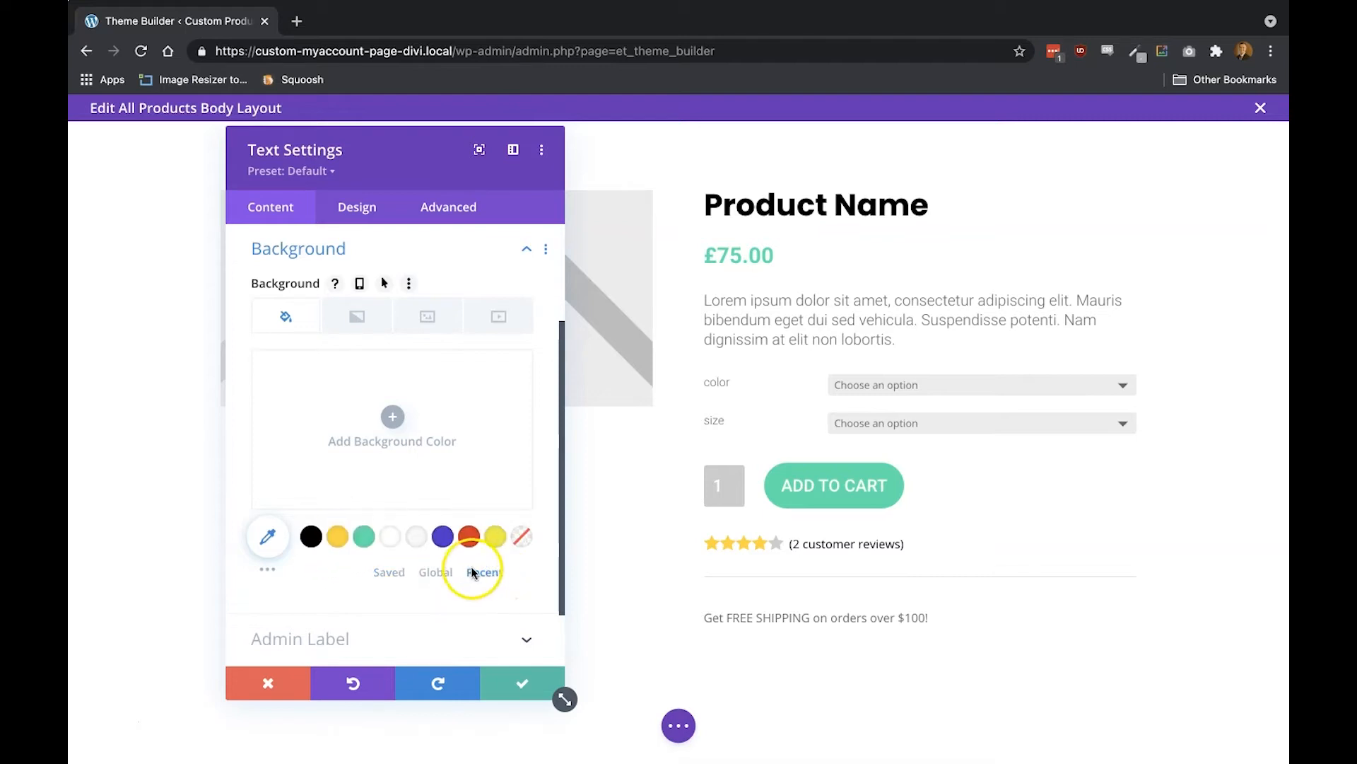
click(443, 540)
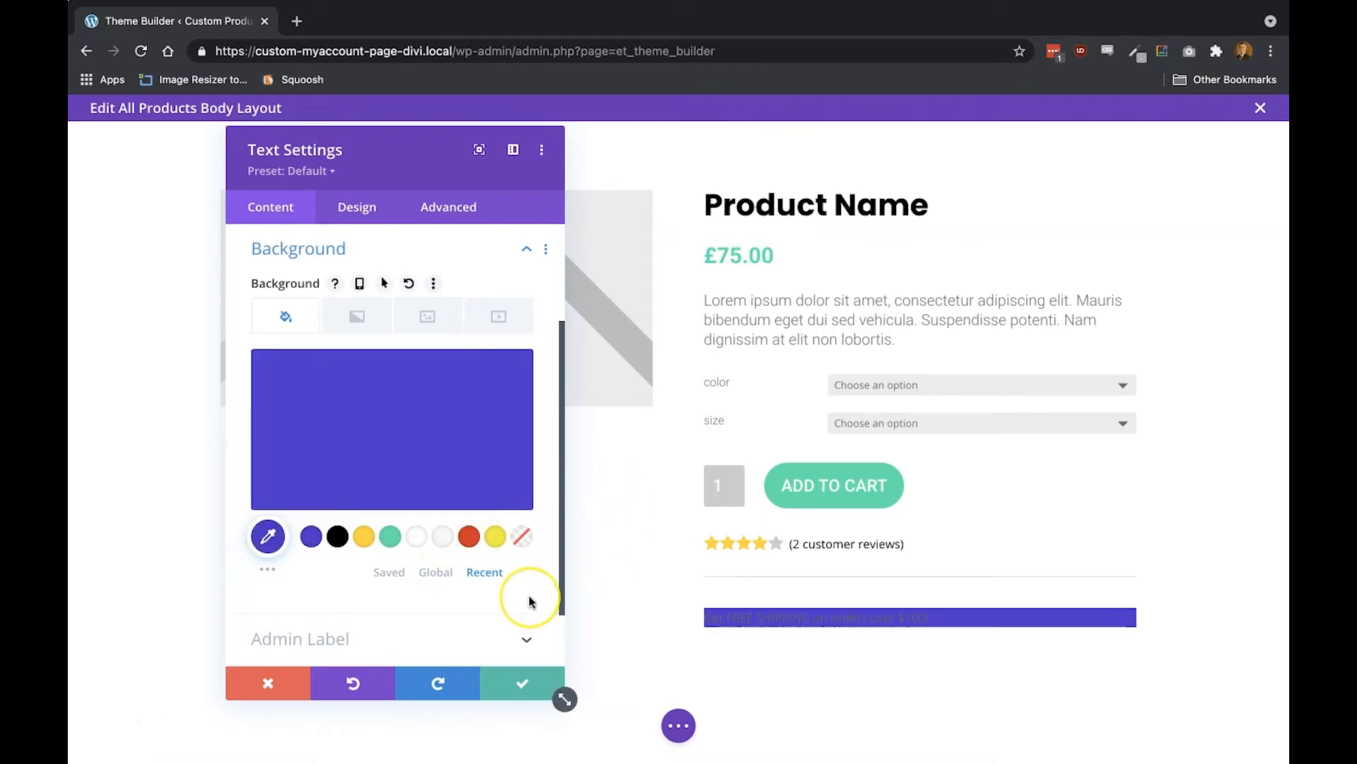
Style the free shipping text in uppercase bold Poppins and color it white, #ffffff
click(368, 211)
click(344, 287)
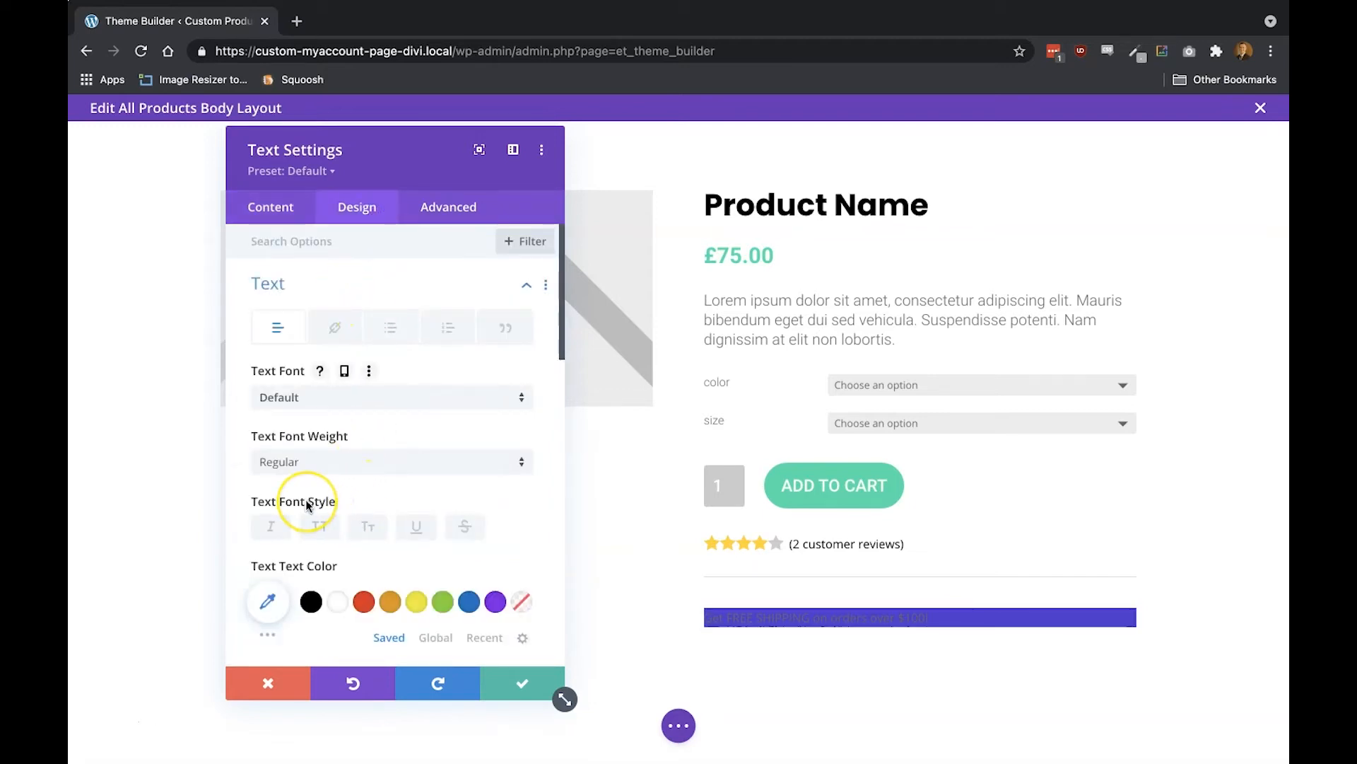
scroll(325, 512, down, 1)
click(319, 492)
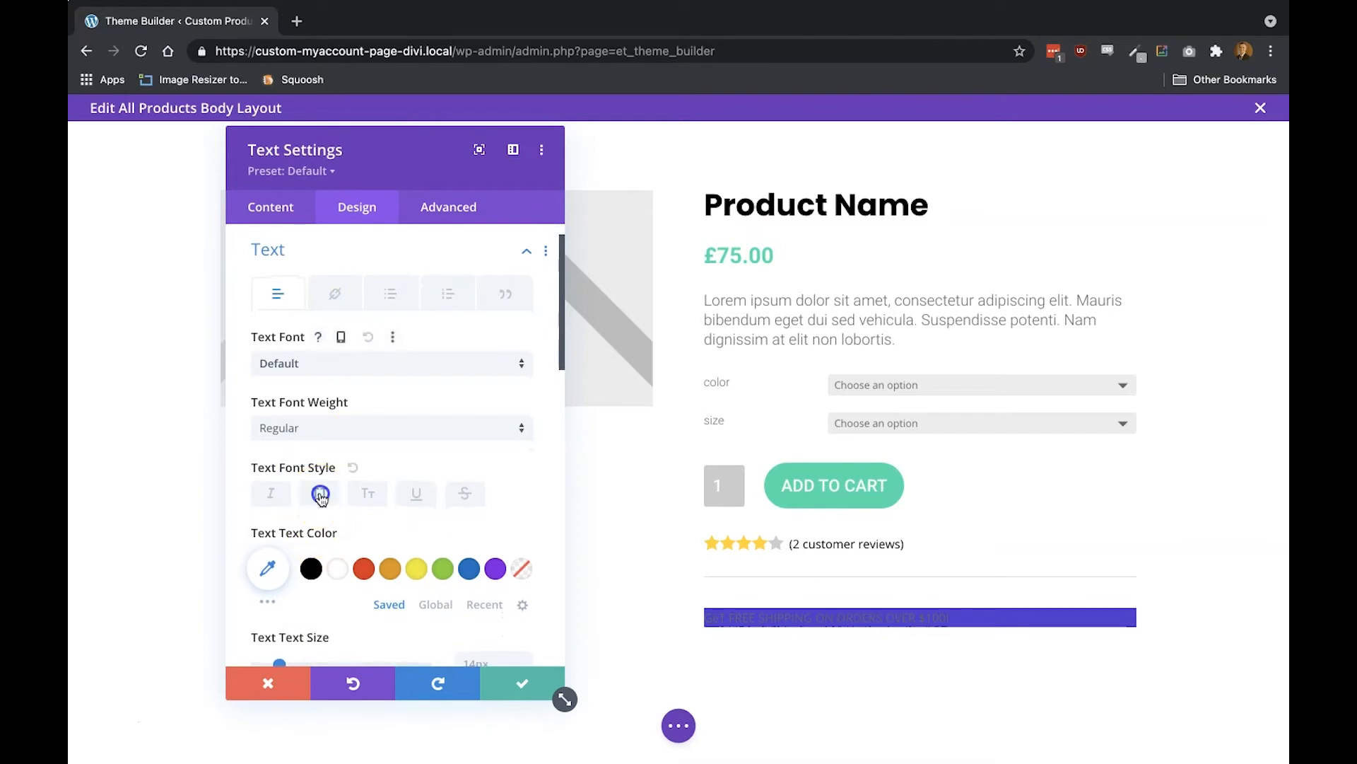
click(348, 365)
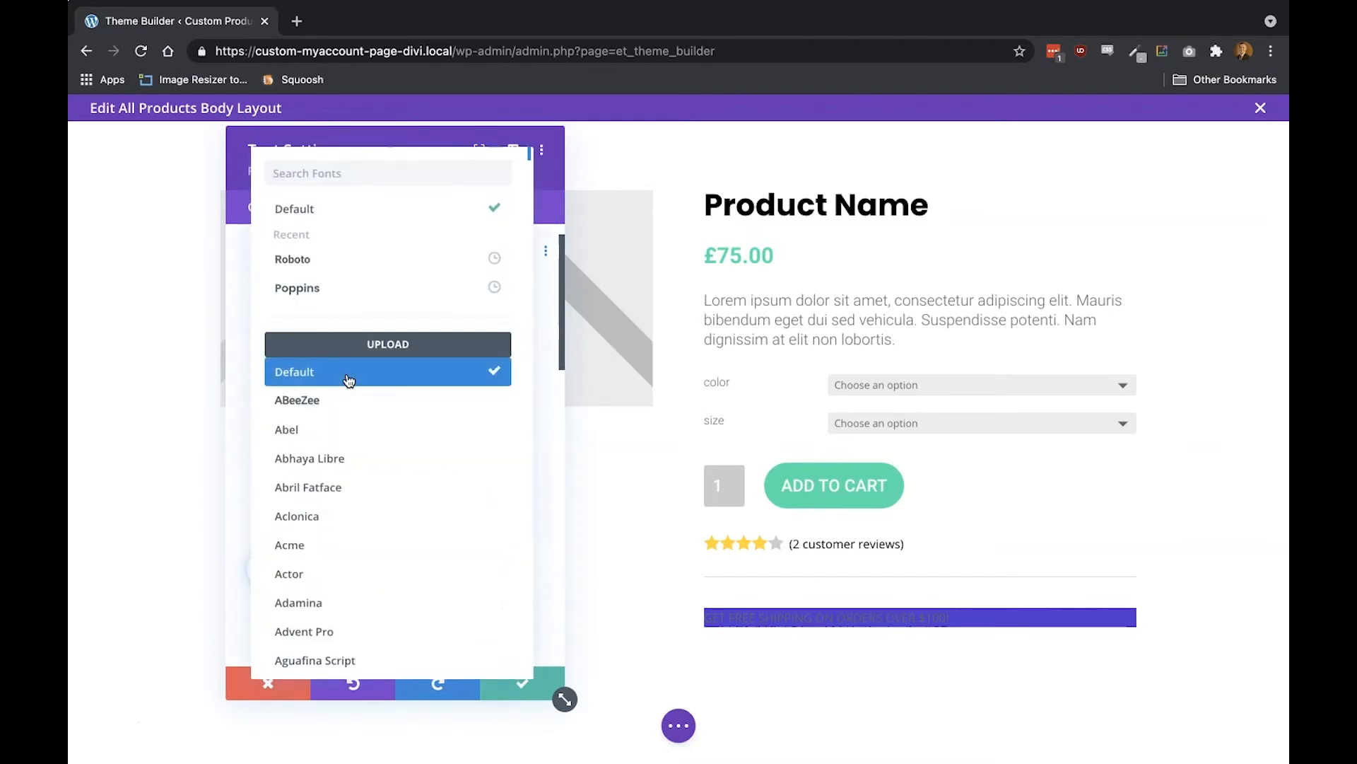
click(368, 295)
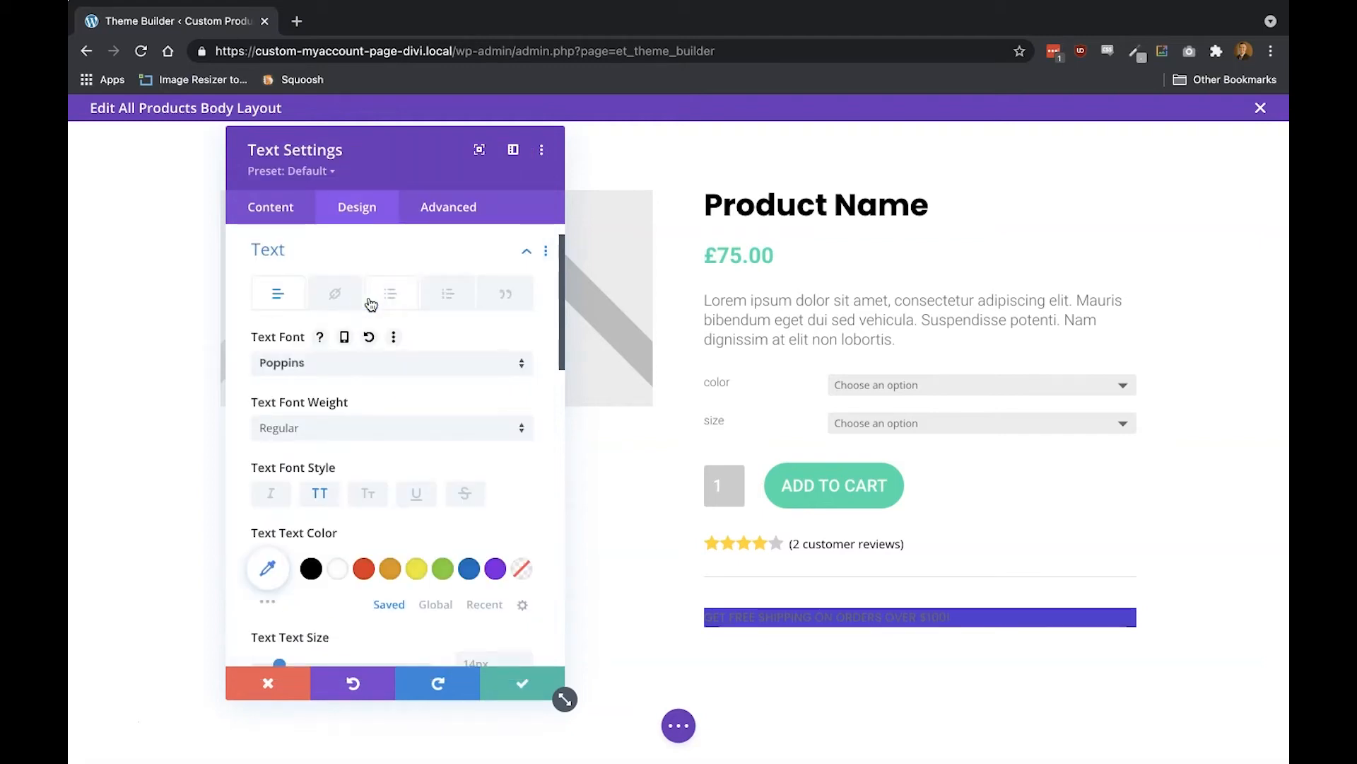
click(366, 432)
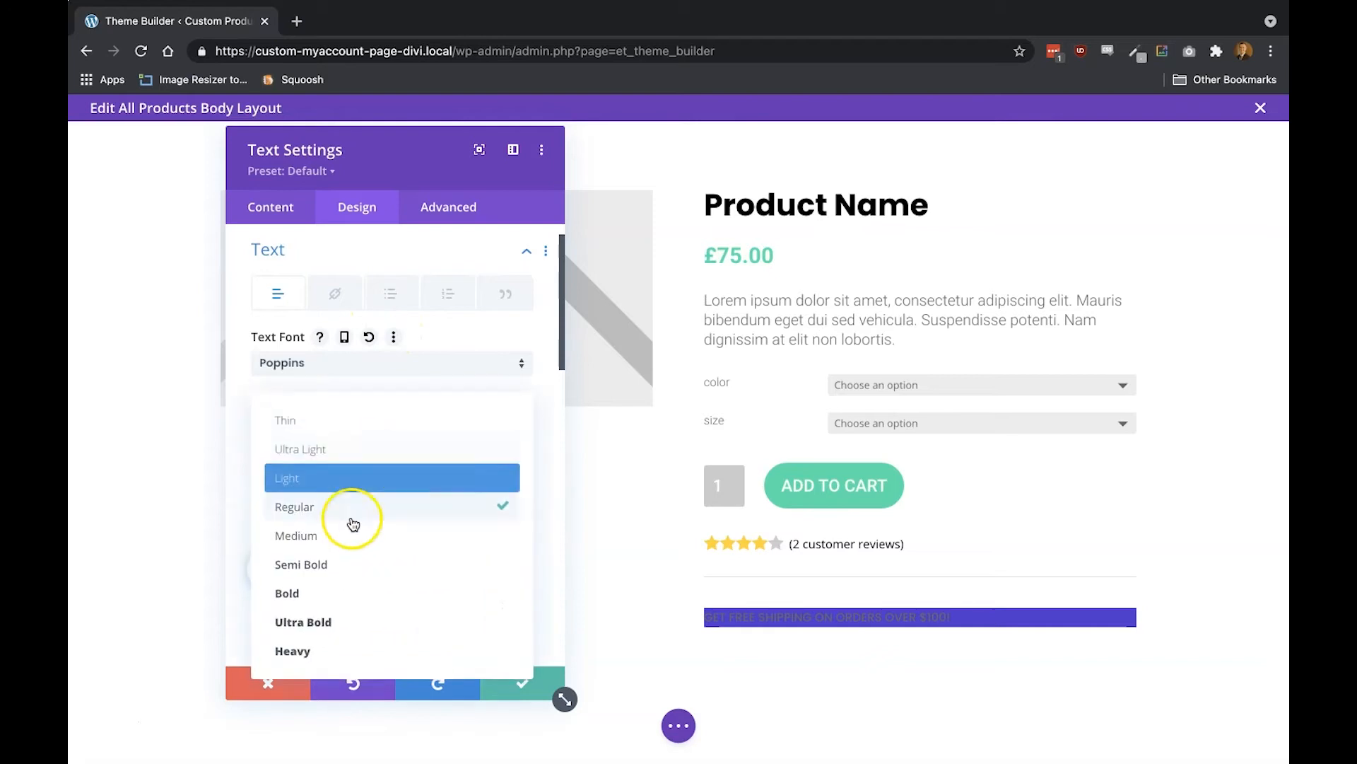
click(350, 591)
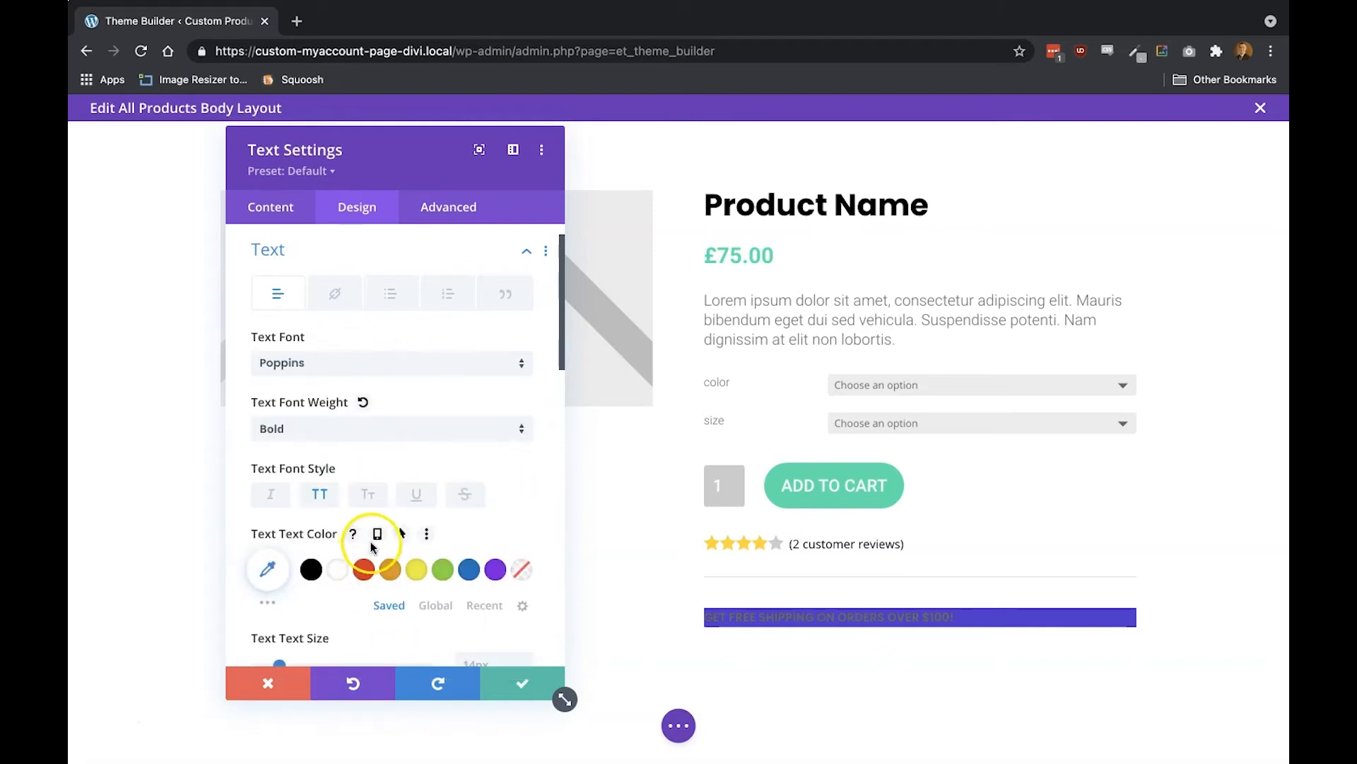
click(346, 574)
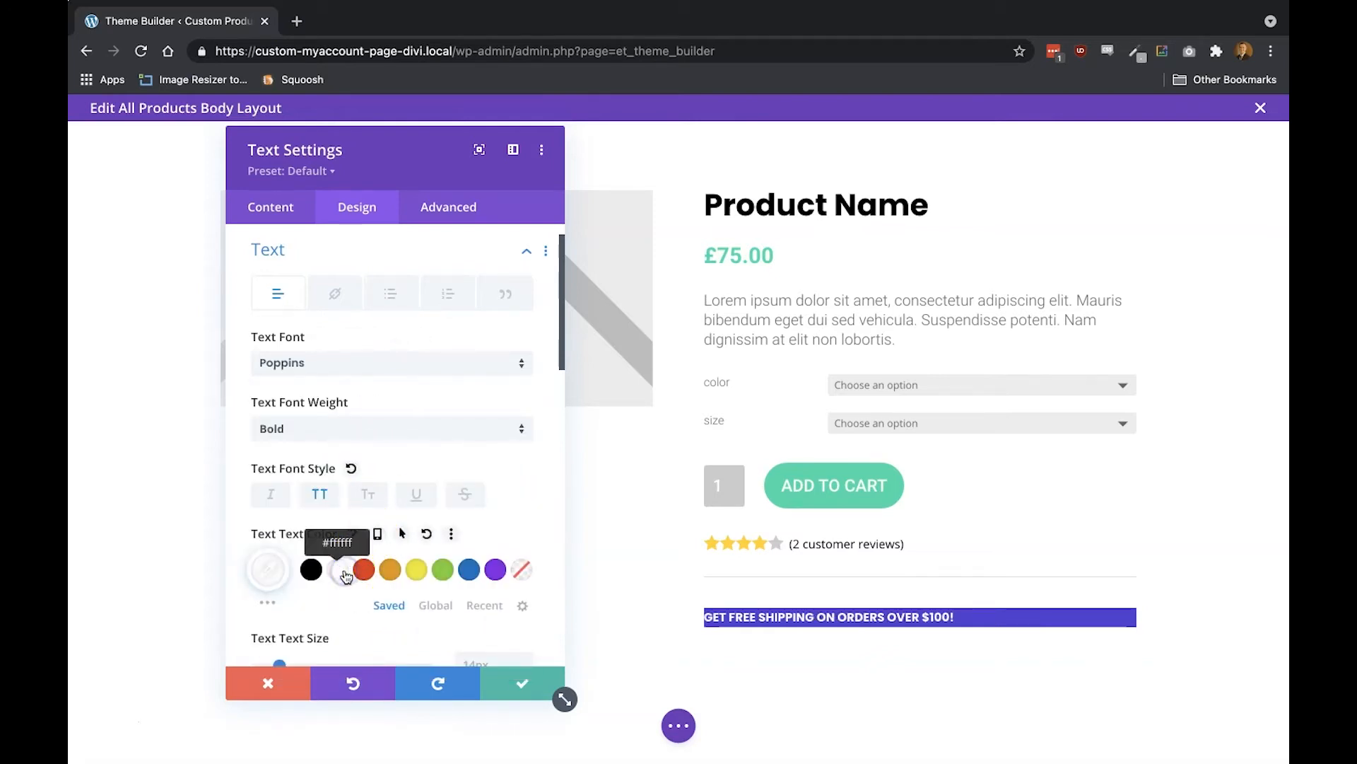
Set the free shipping text size to 18px and center-align the text
scroll(420, 537, down, 2)
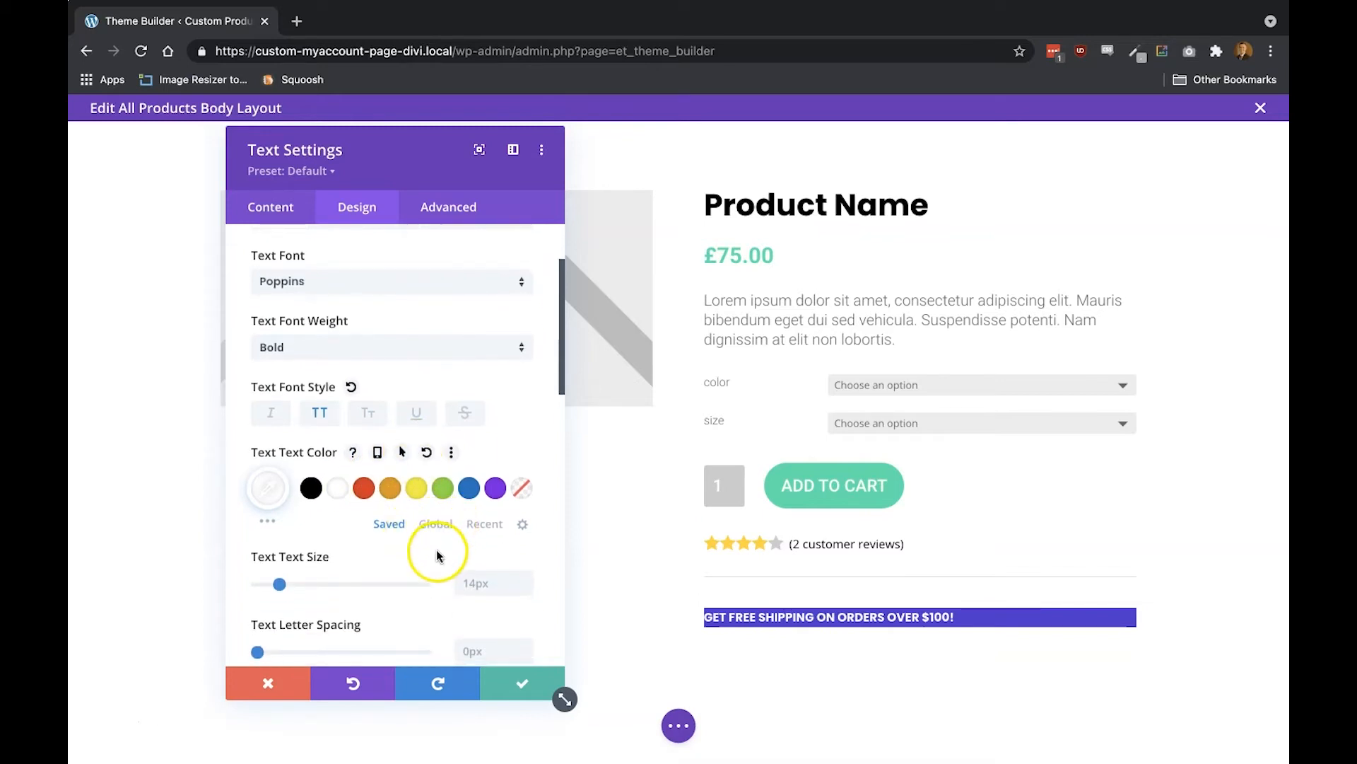
click(462, 571)
text(1)
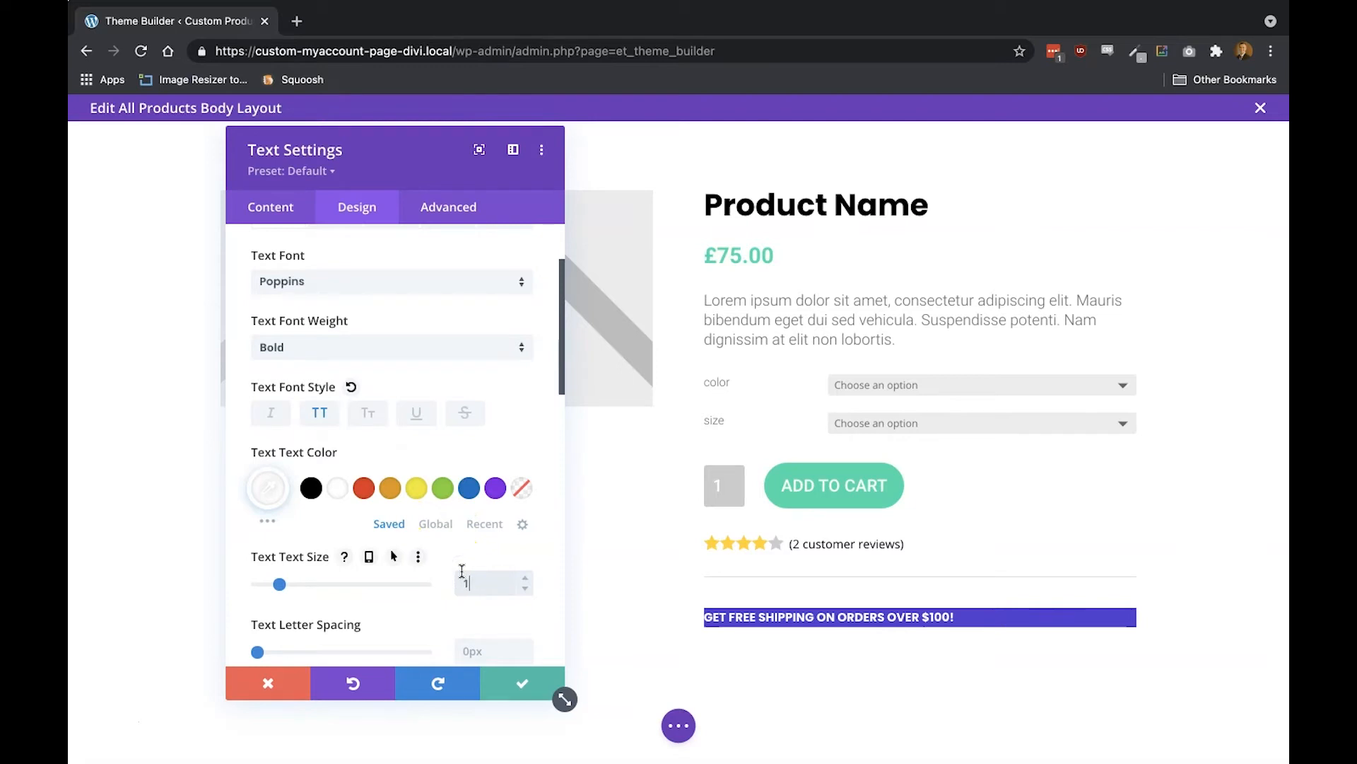
text(8)
key(Return)
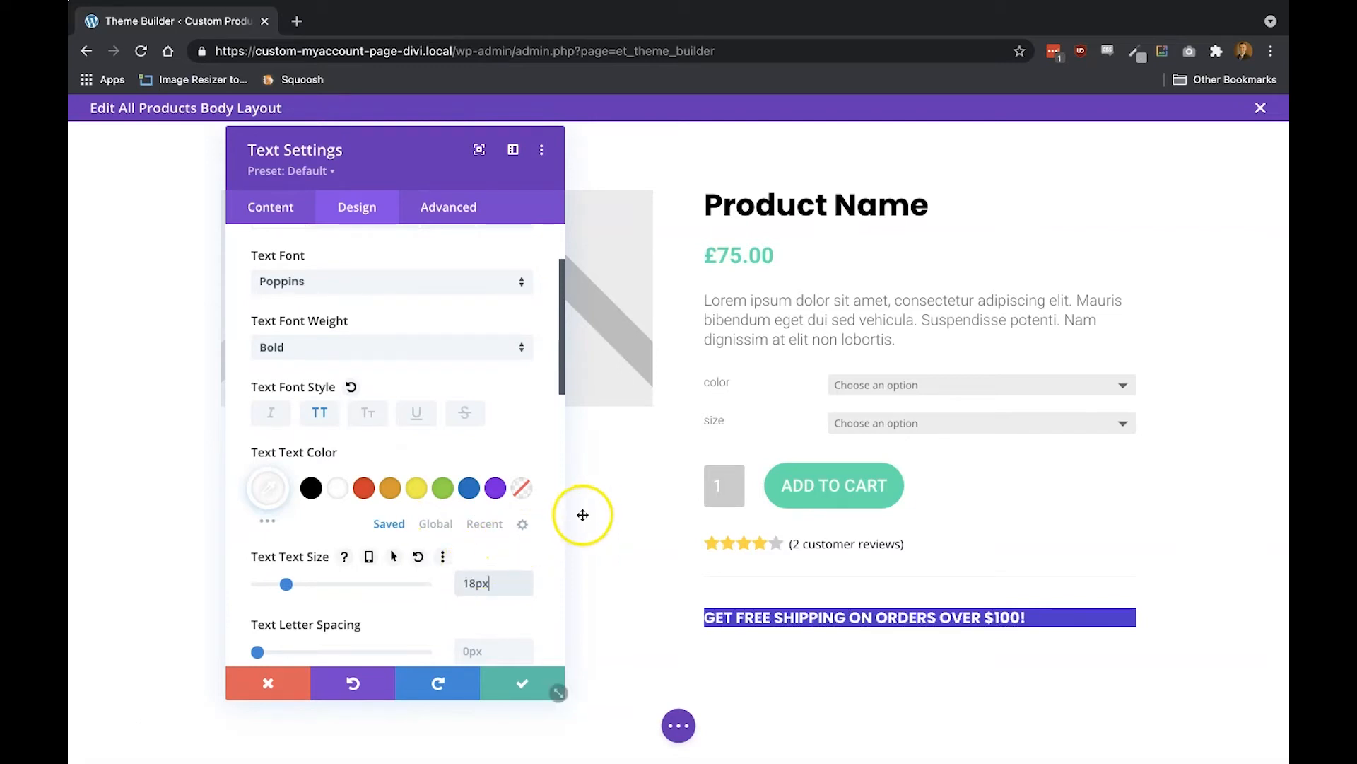
scroll(410, 536, down, 5)
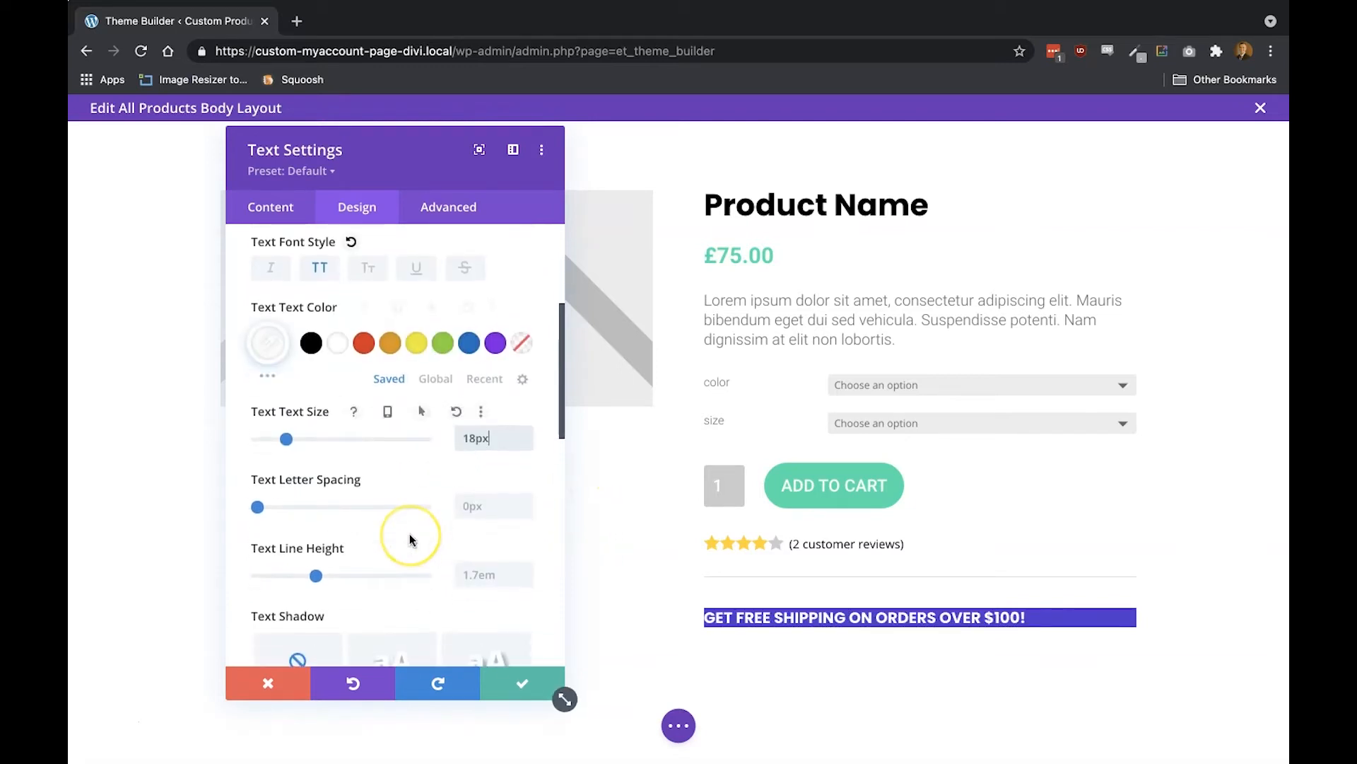
click(351, 565)
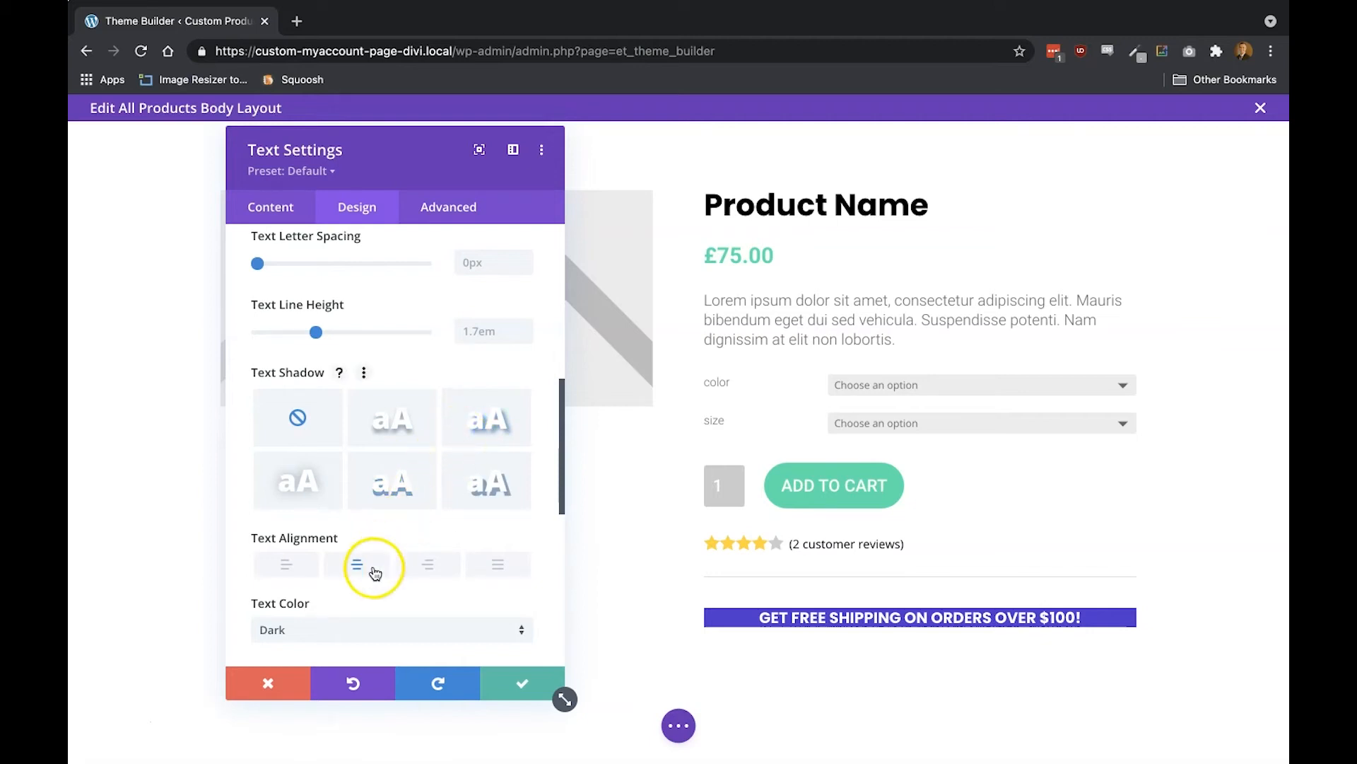
Set the free shipping Text module's linked top and bottom padding to 15px and save the module
scroll(375, 569, down, 5)
click(372, 396)
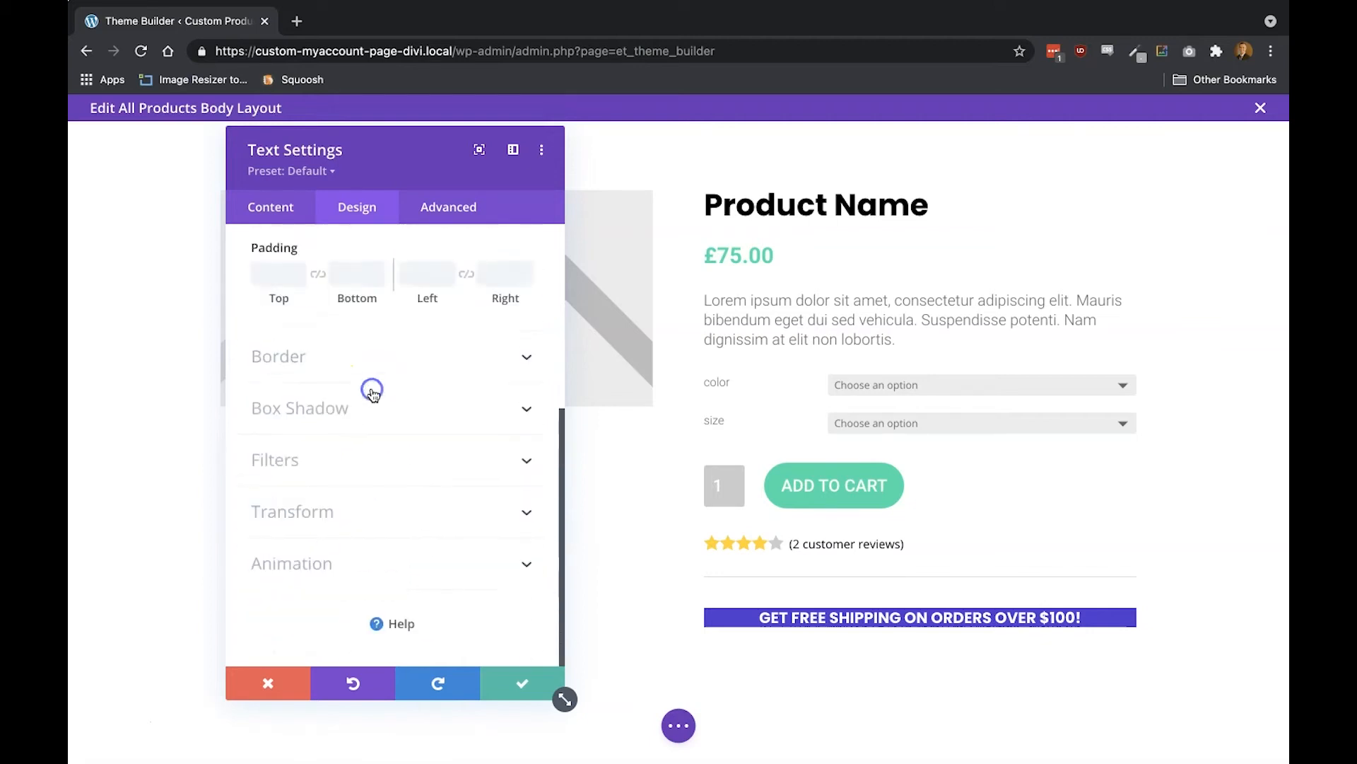
click(274, 390)
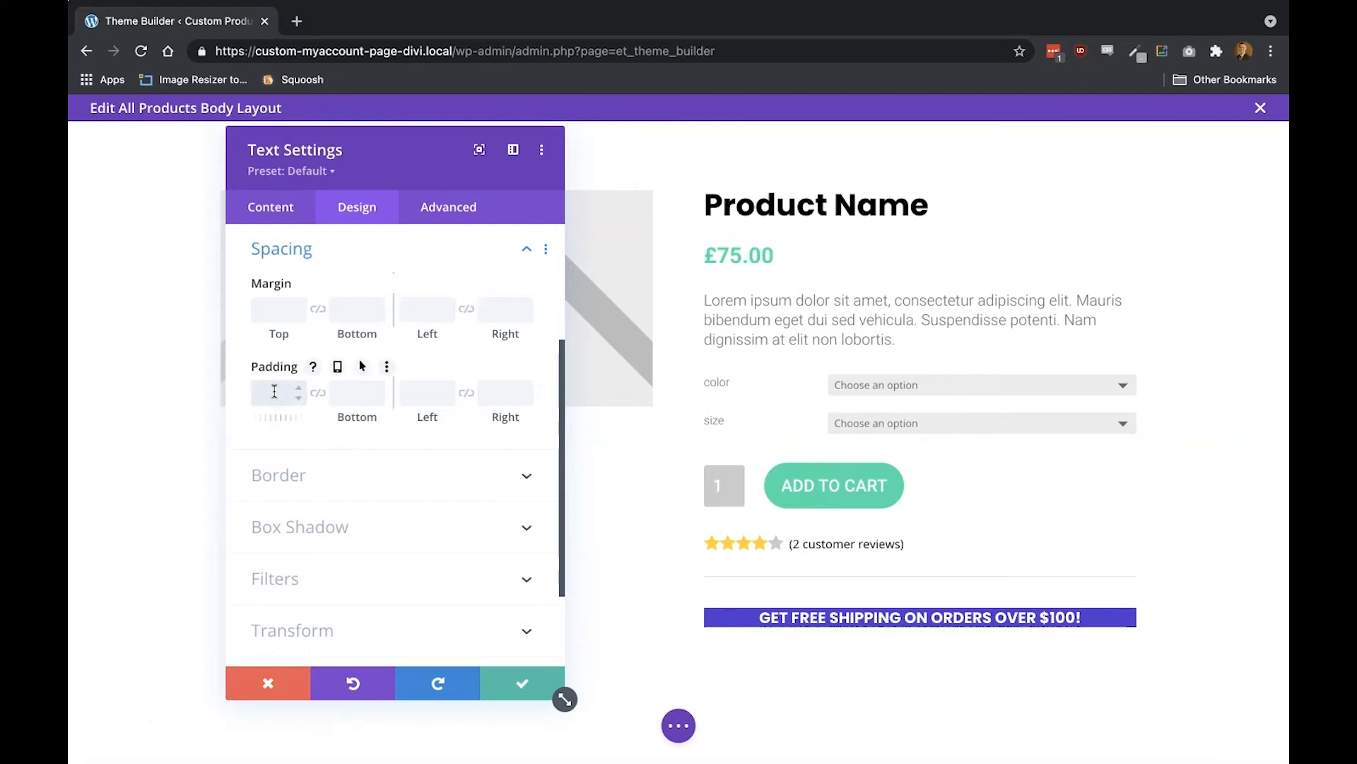
click(316, 394)
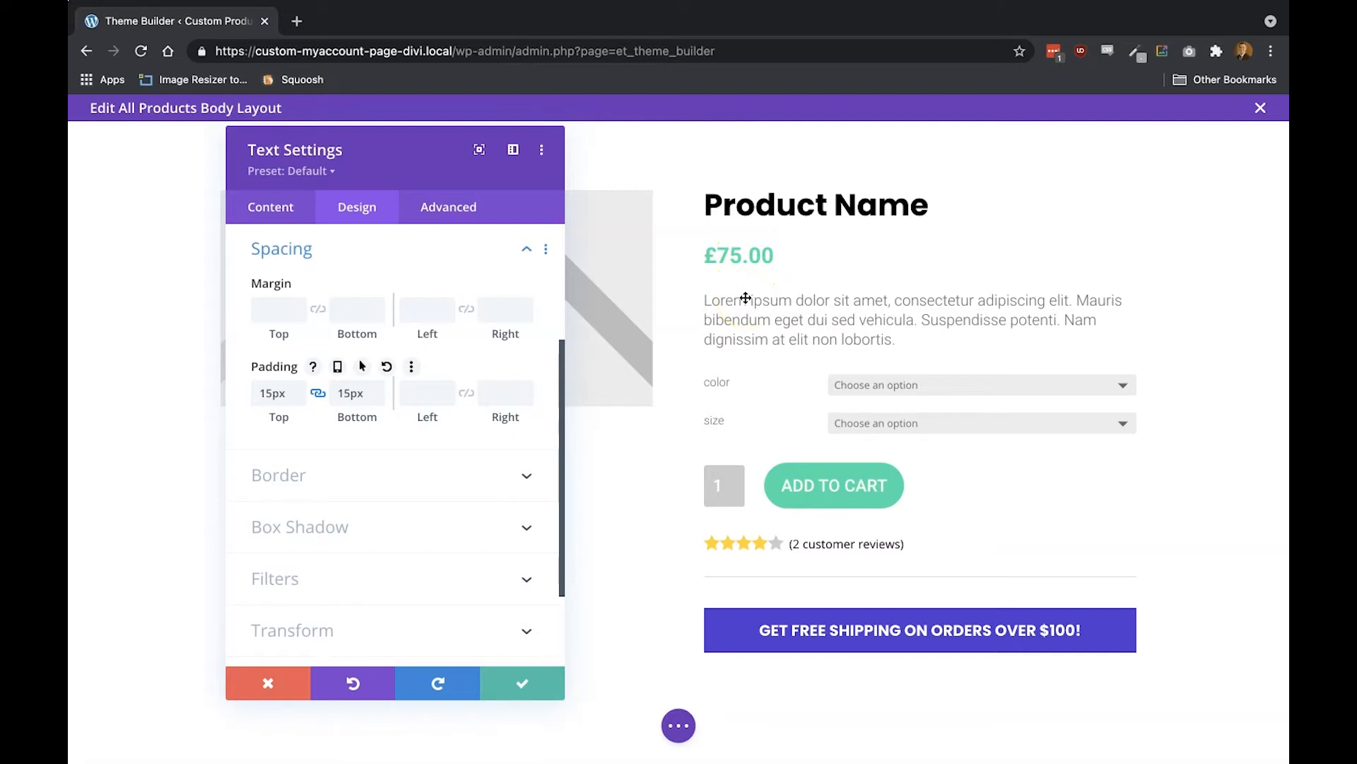
click(520, 686)
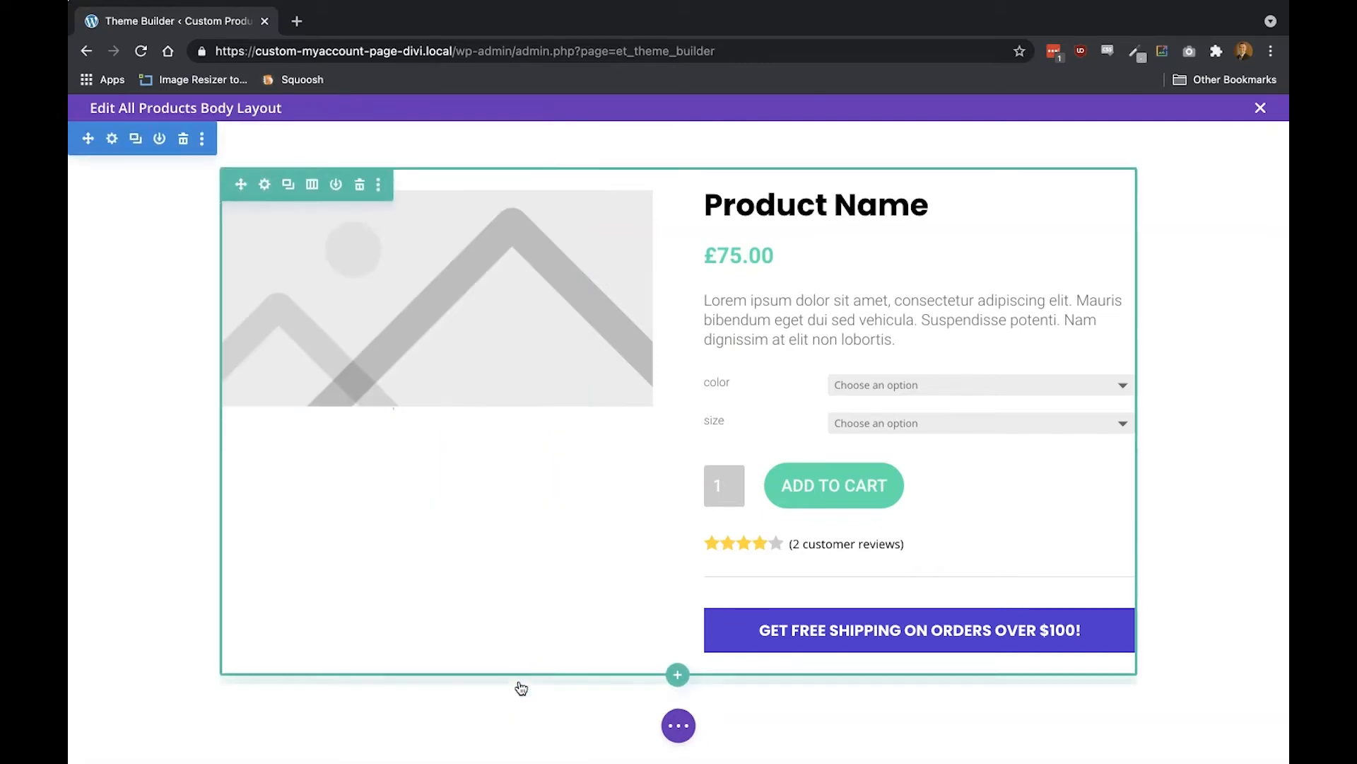
Insert a Blurb module below the free shipping banner in the product details column
scroll(765, 590, down, 1)
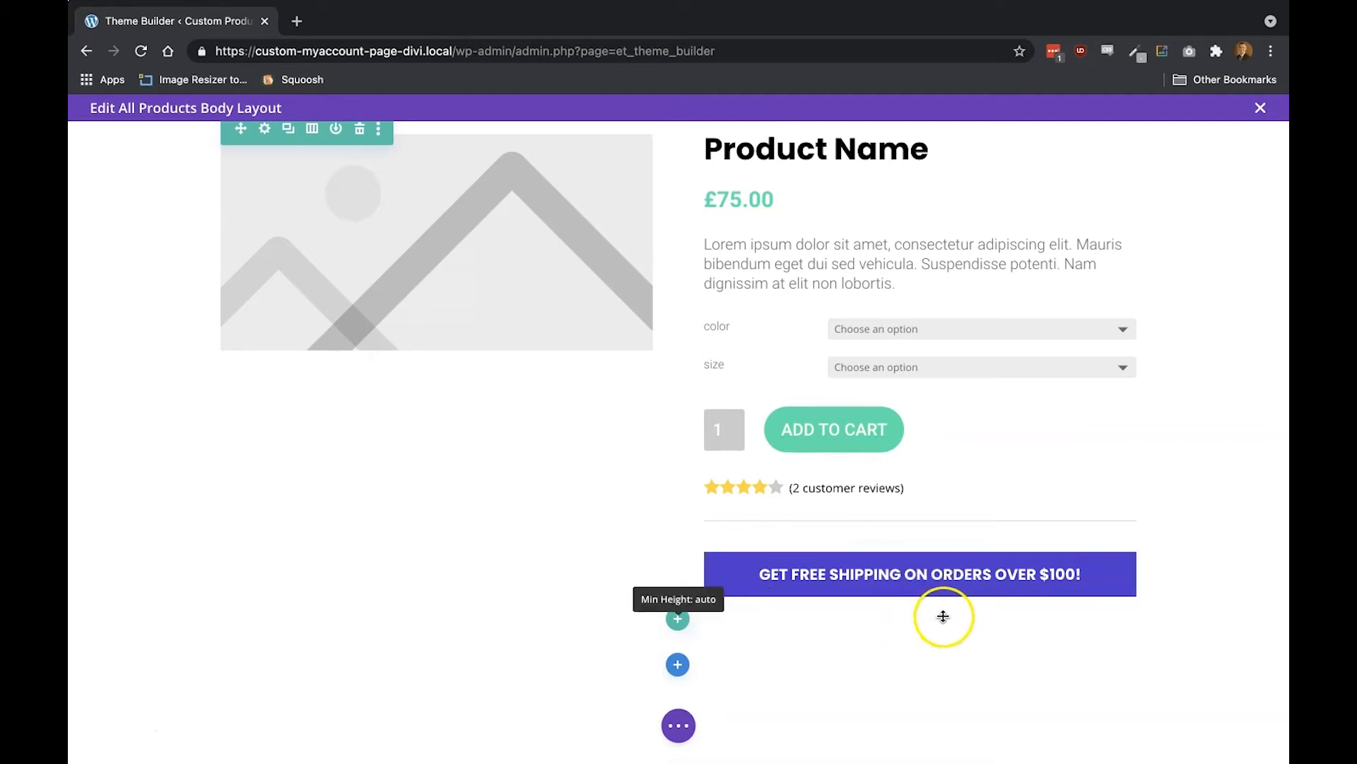
click(921, 597)
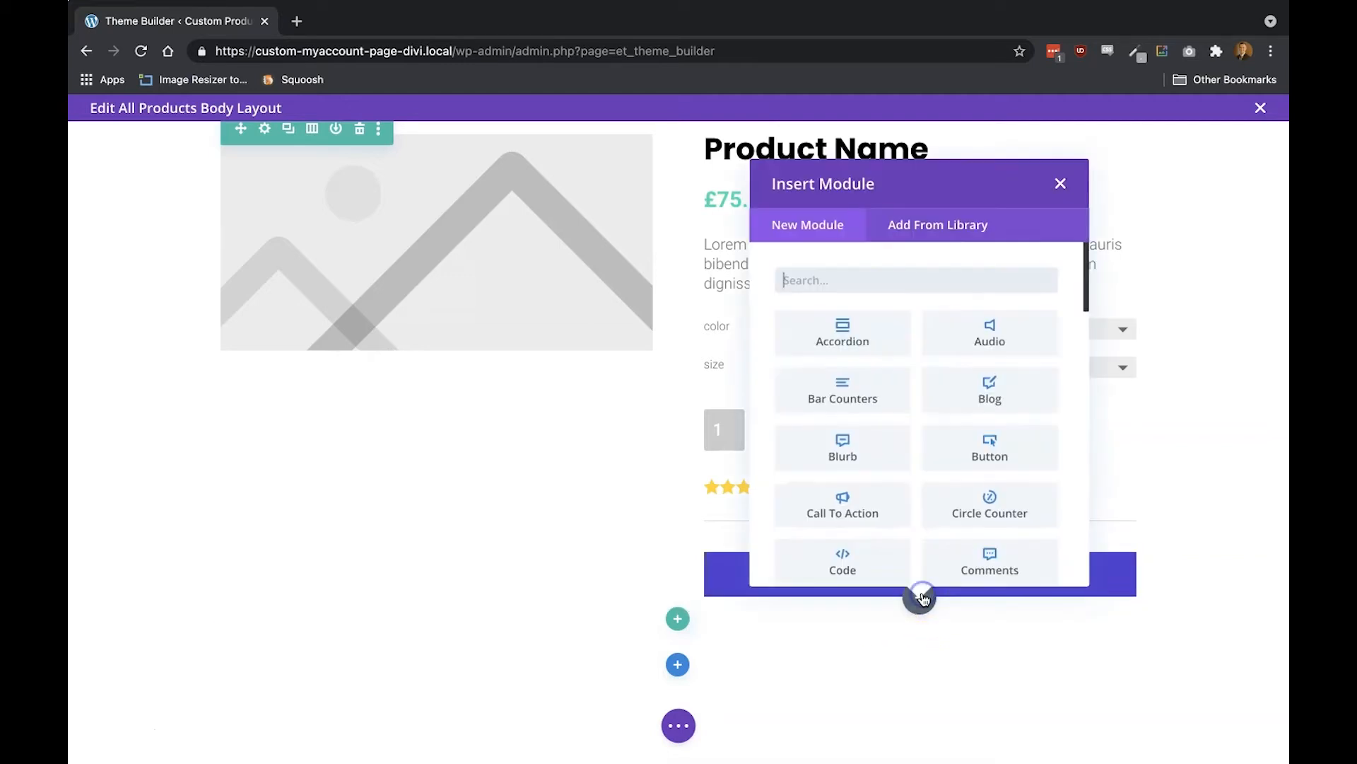
text(blurb)
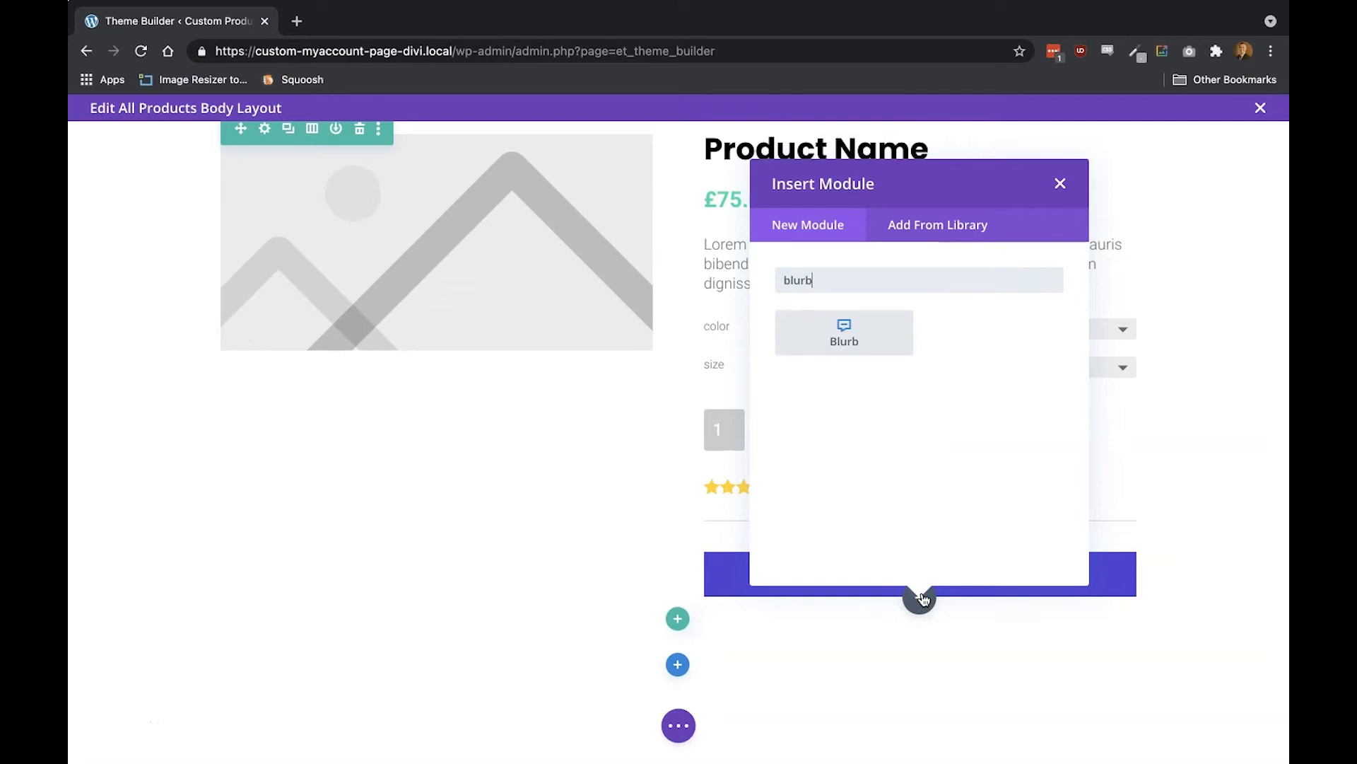
click(859, 346)
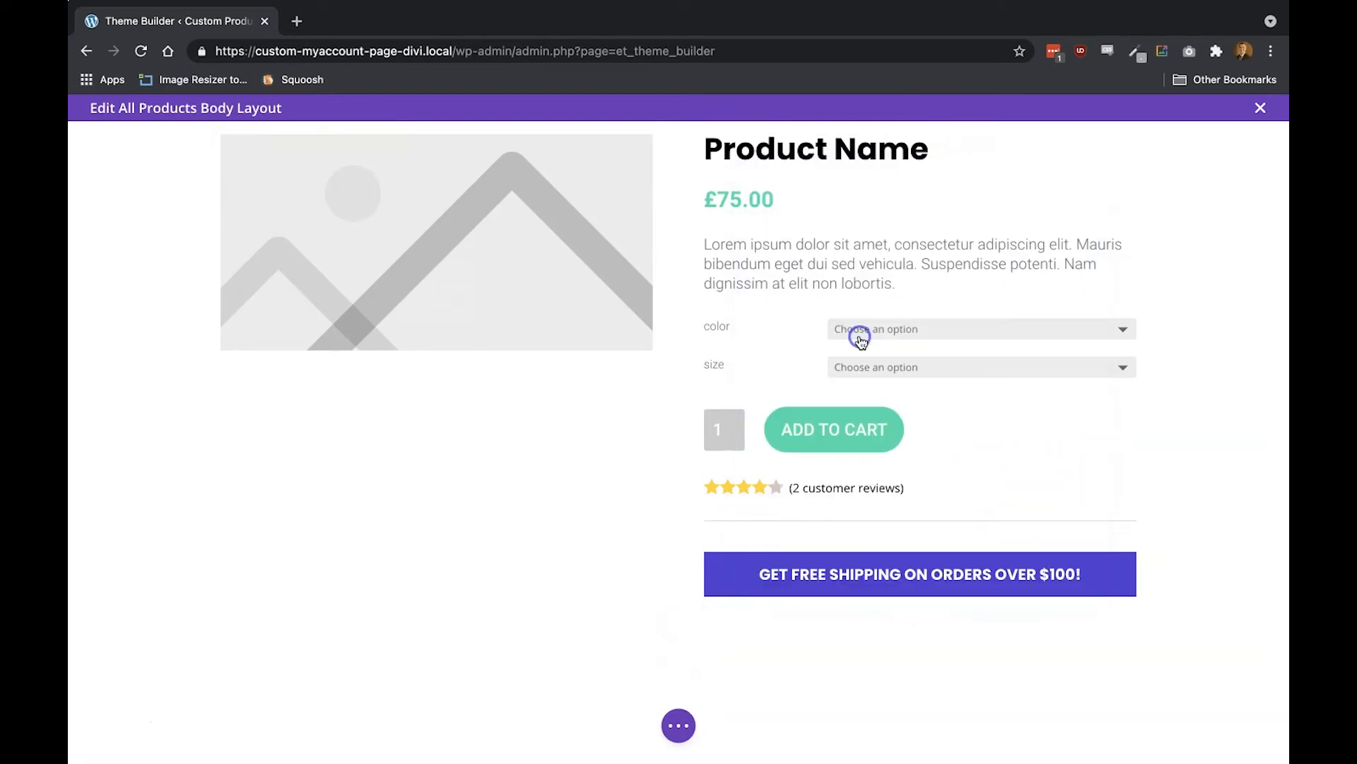
Title the blurb "100% guarantee" and replace its body with "Don't like it? Get a full refund."
double_click(334, 343)
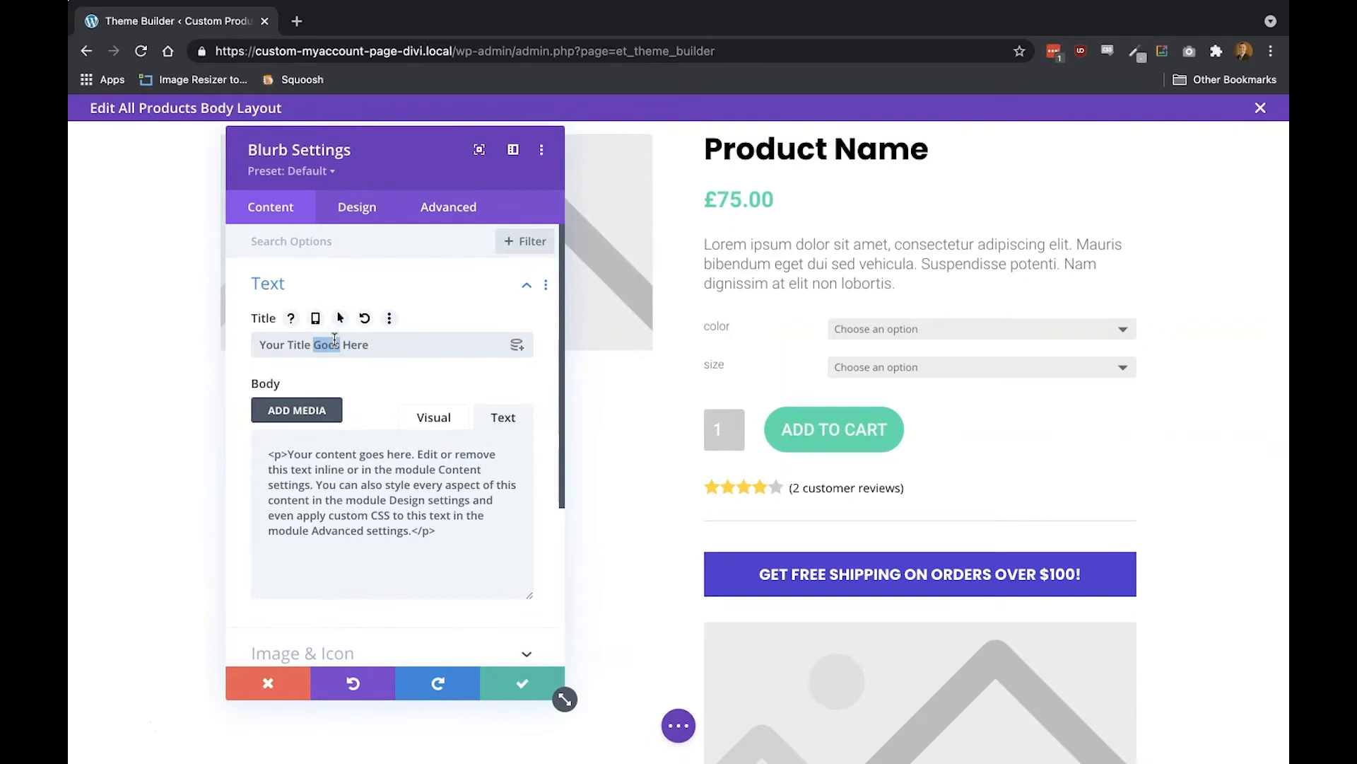
triple_click(334, 344)
text(100% guarantee)
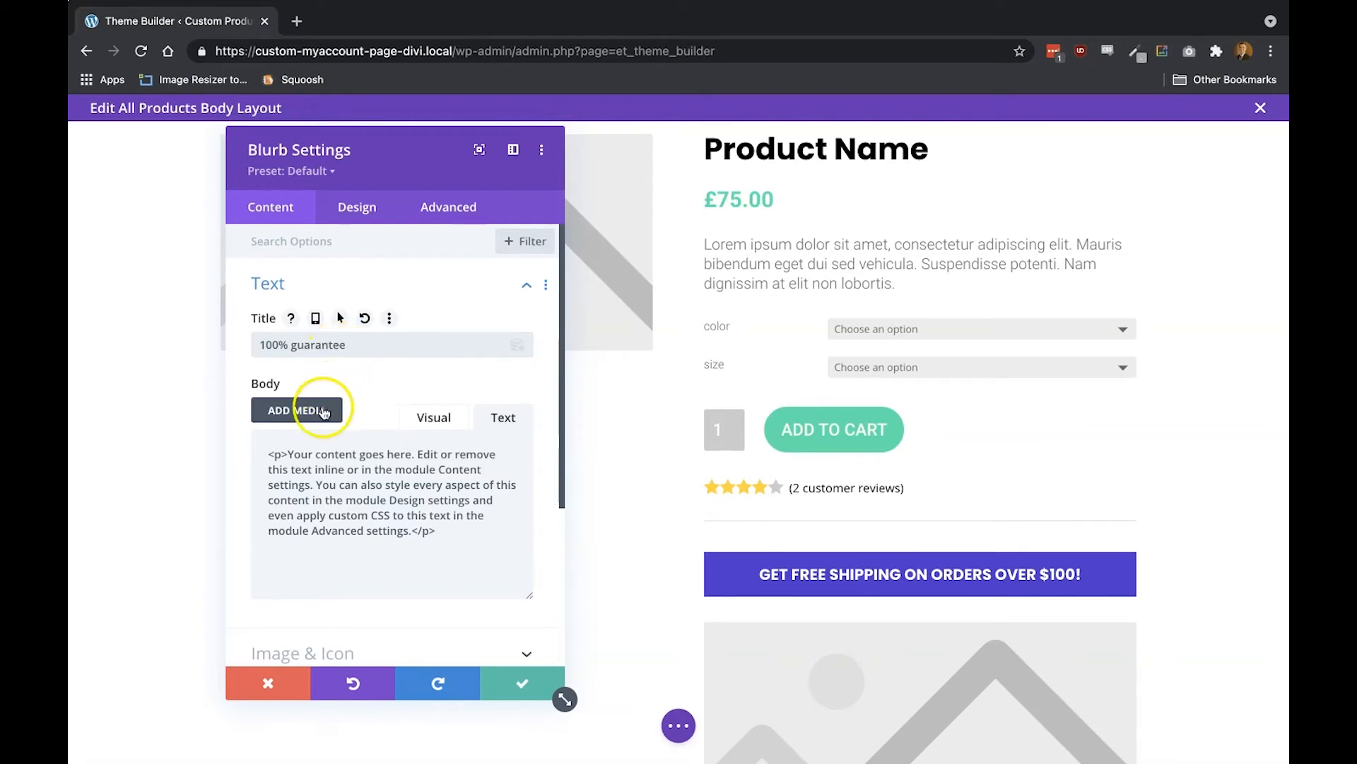
triple_click(316, 479)
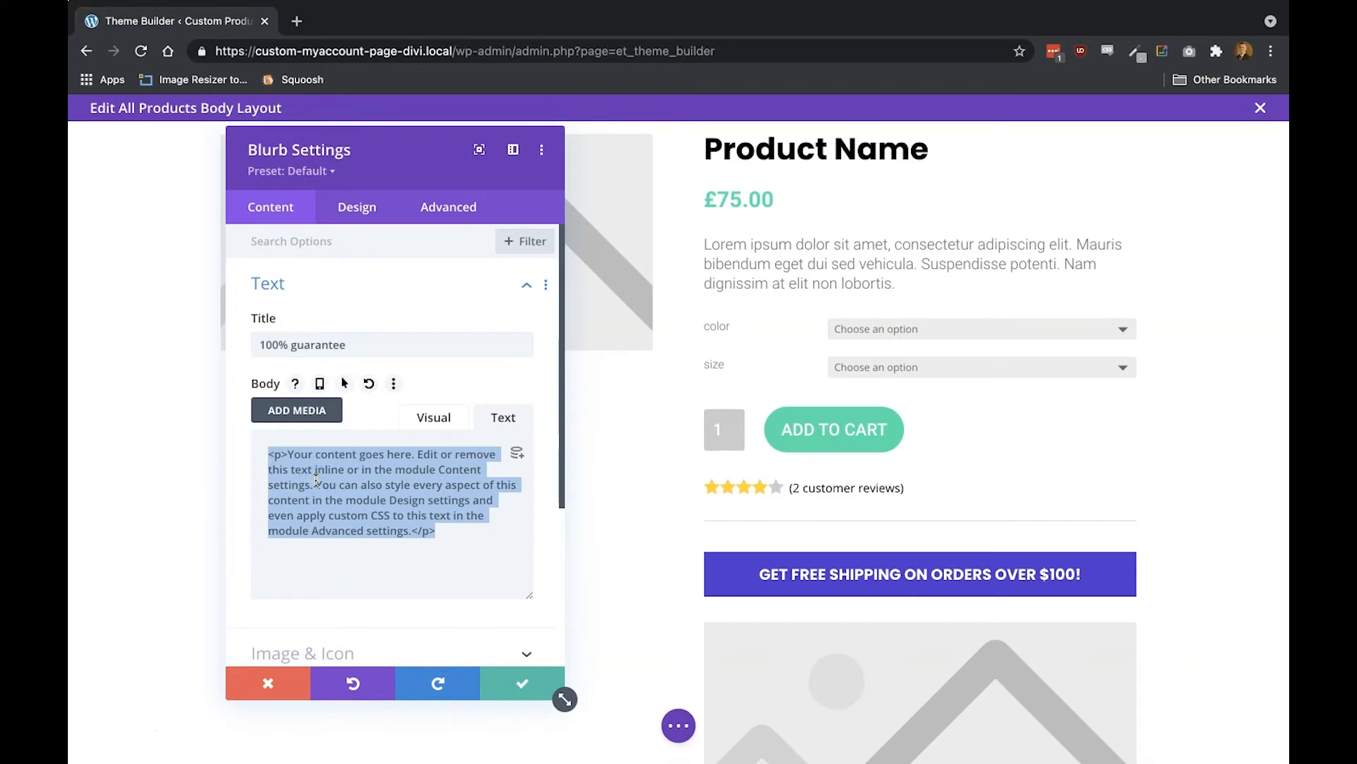
text(Don't like i)
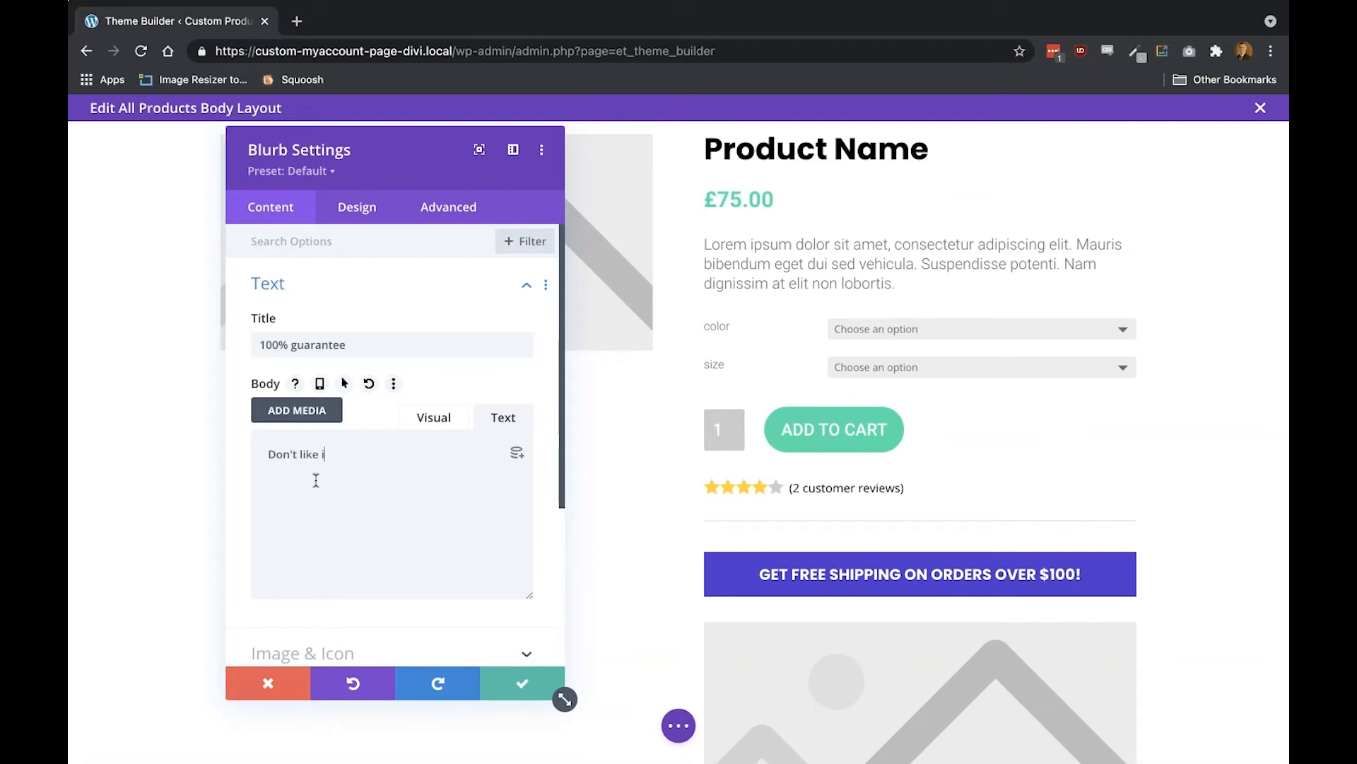
text(t? Get a full refund.)
scroll(867, 540, down, 3)
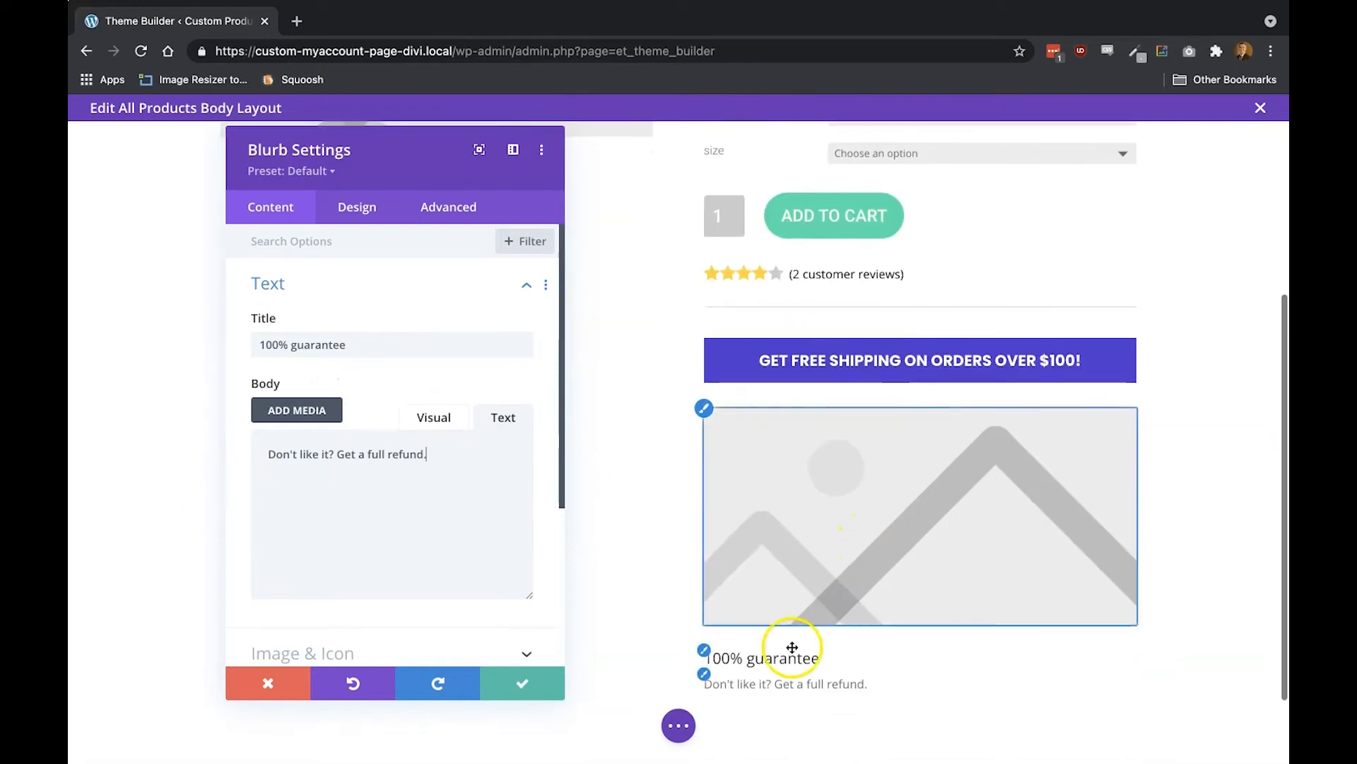
Switch the blurb from an image to an icon and choose the house icon
scroll(443, 530, down, 2)
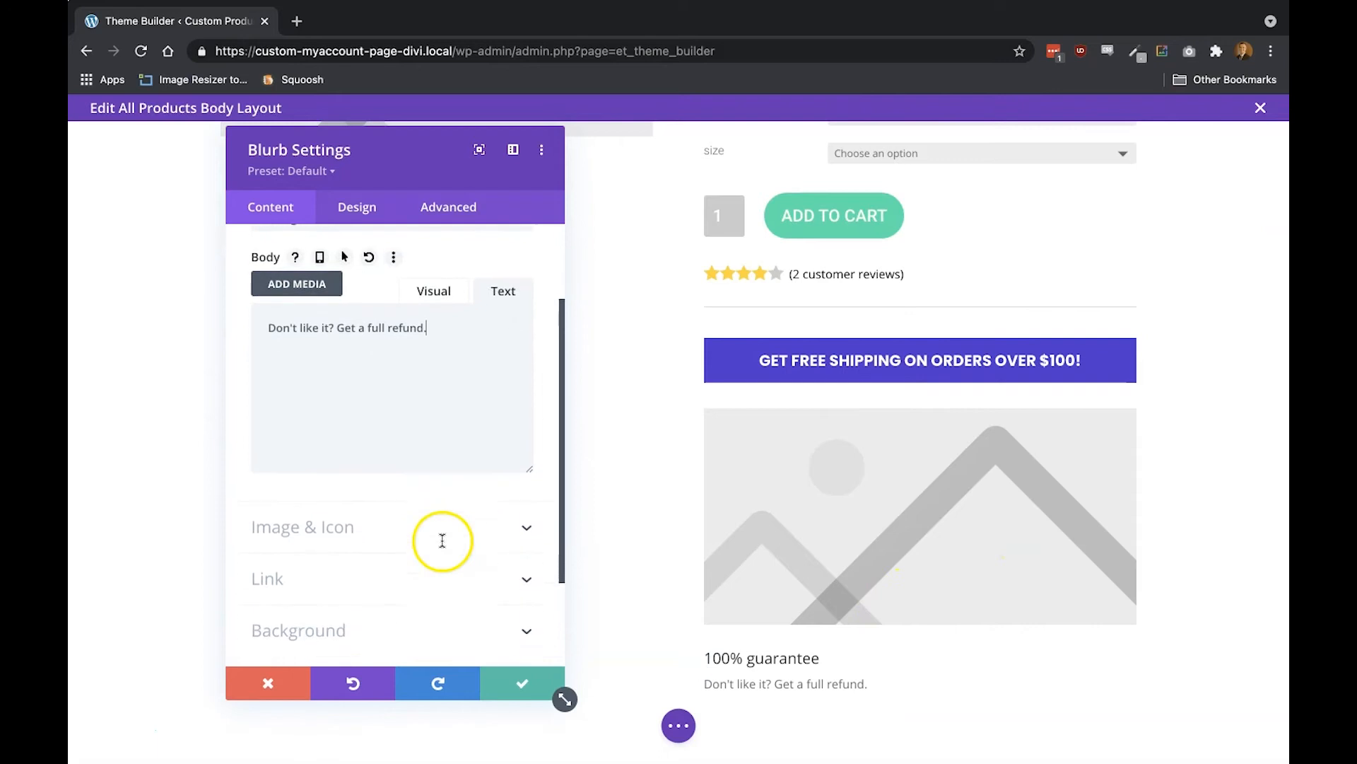
scroll(445, 527, down, 1)
click(455, 470)
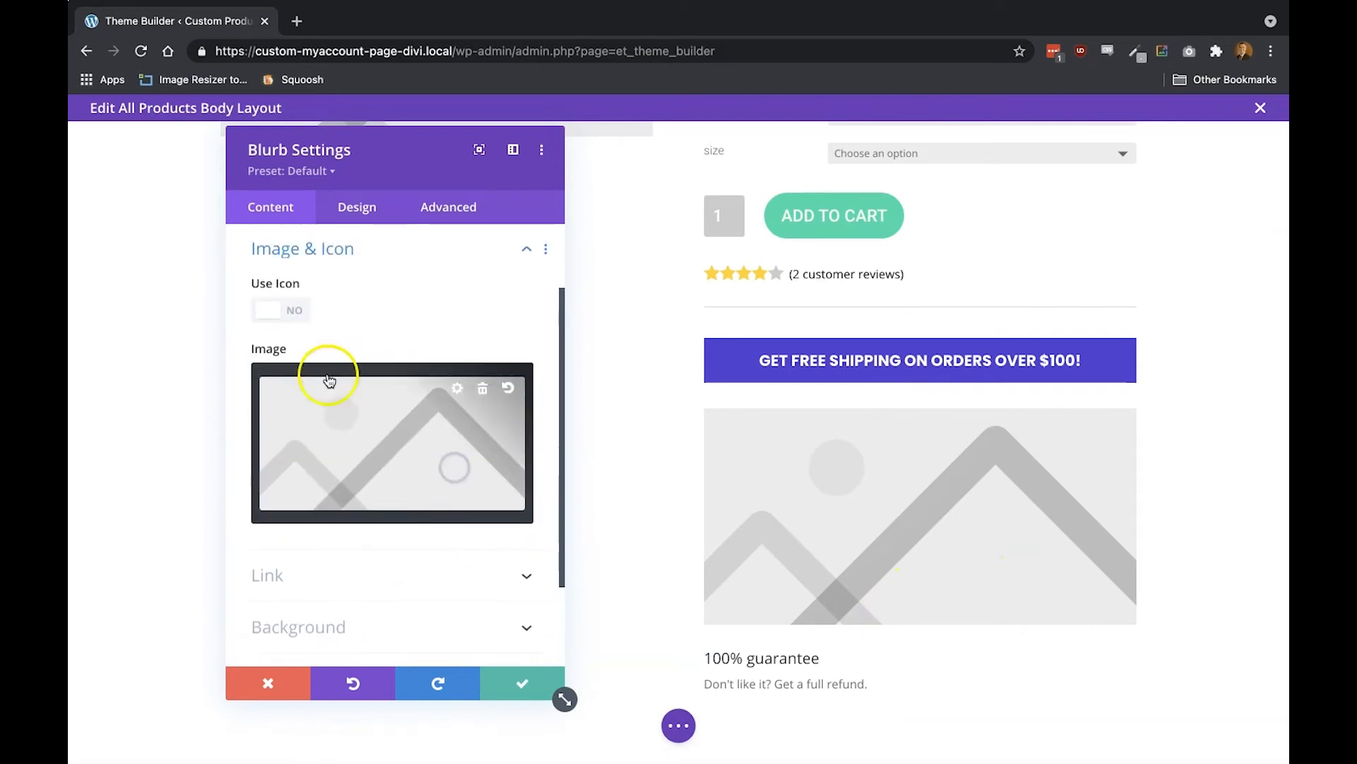
click(277, 320)
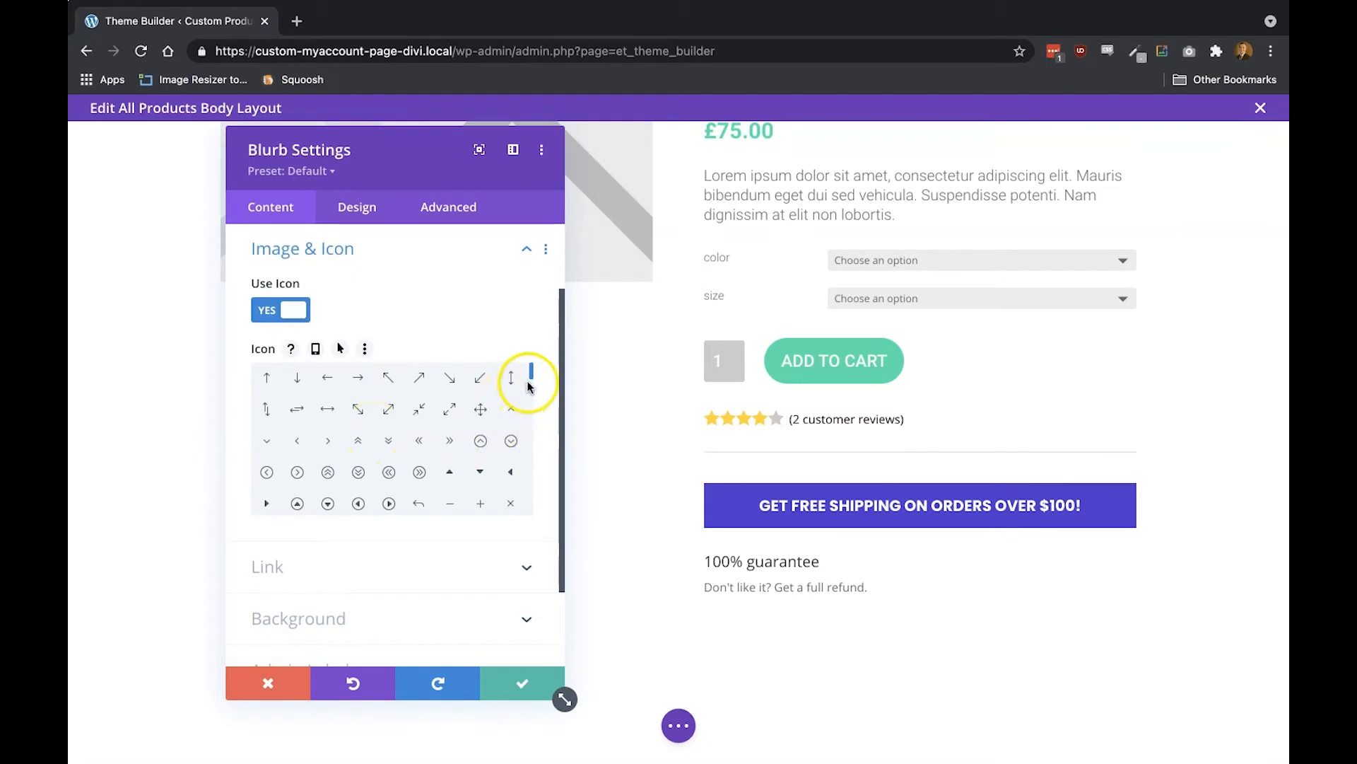
drag(531, 370, 533, 409)
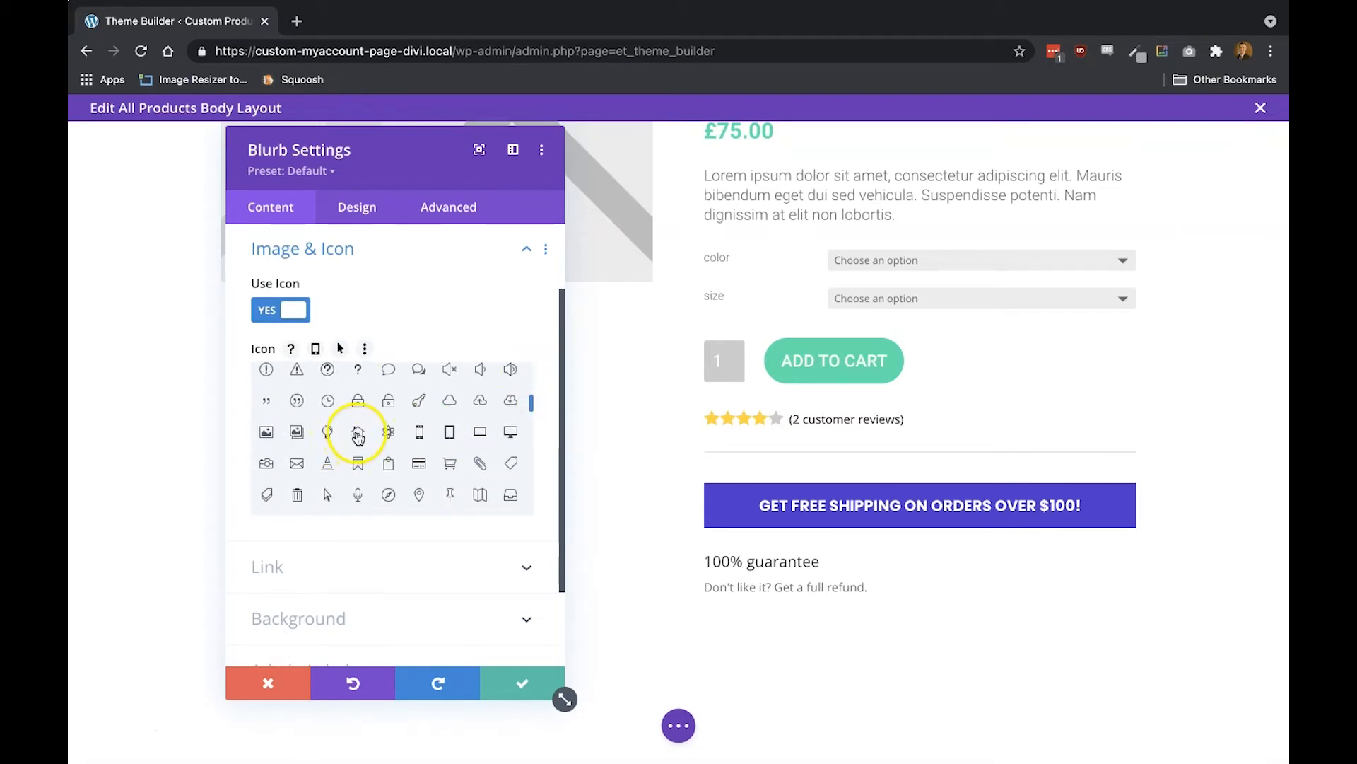
click(358, 432)
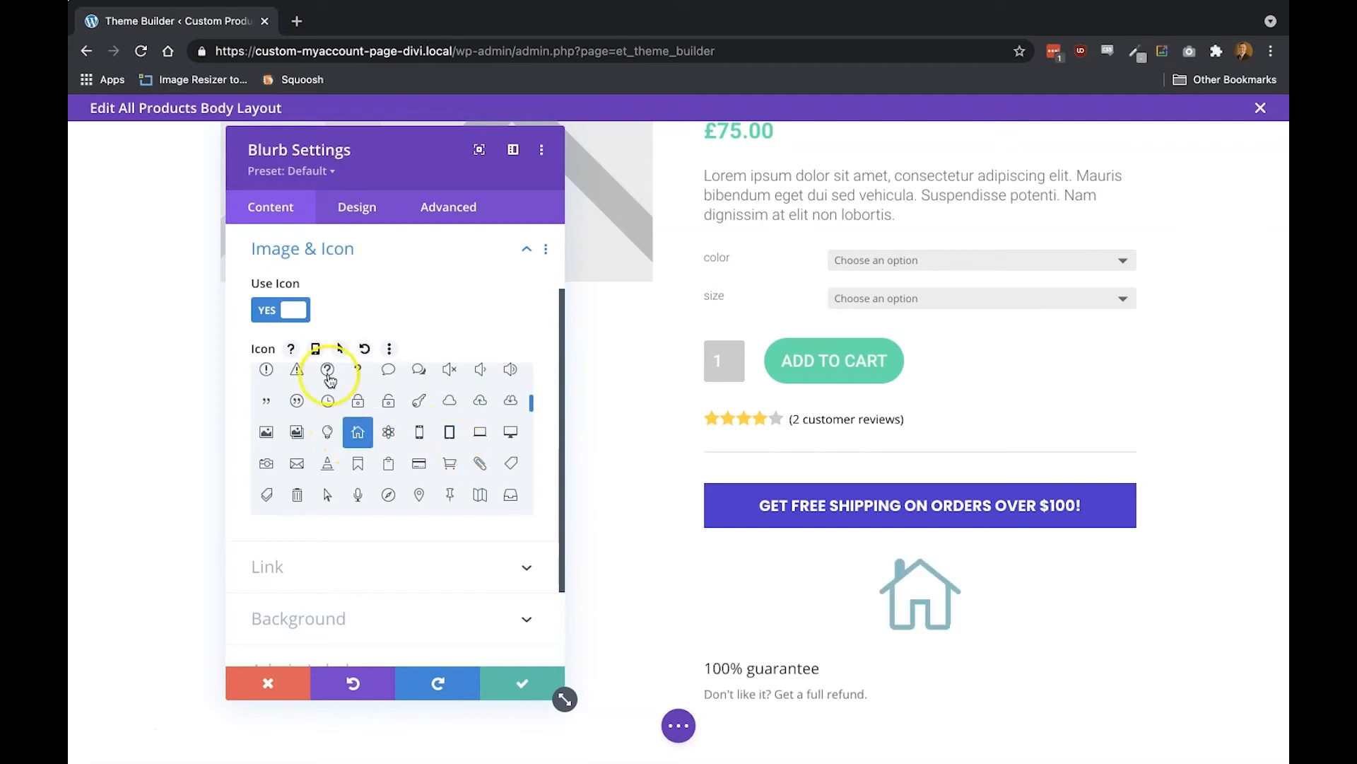
Color the blurb's icon with the recently used green, #0fe5a8, and set the icon placement to Left
click(346, 207)
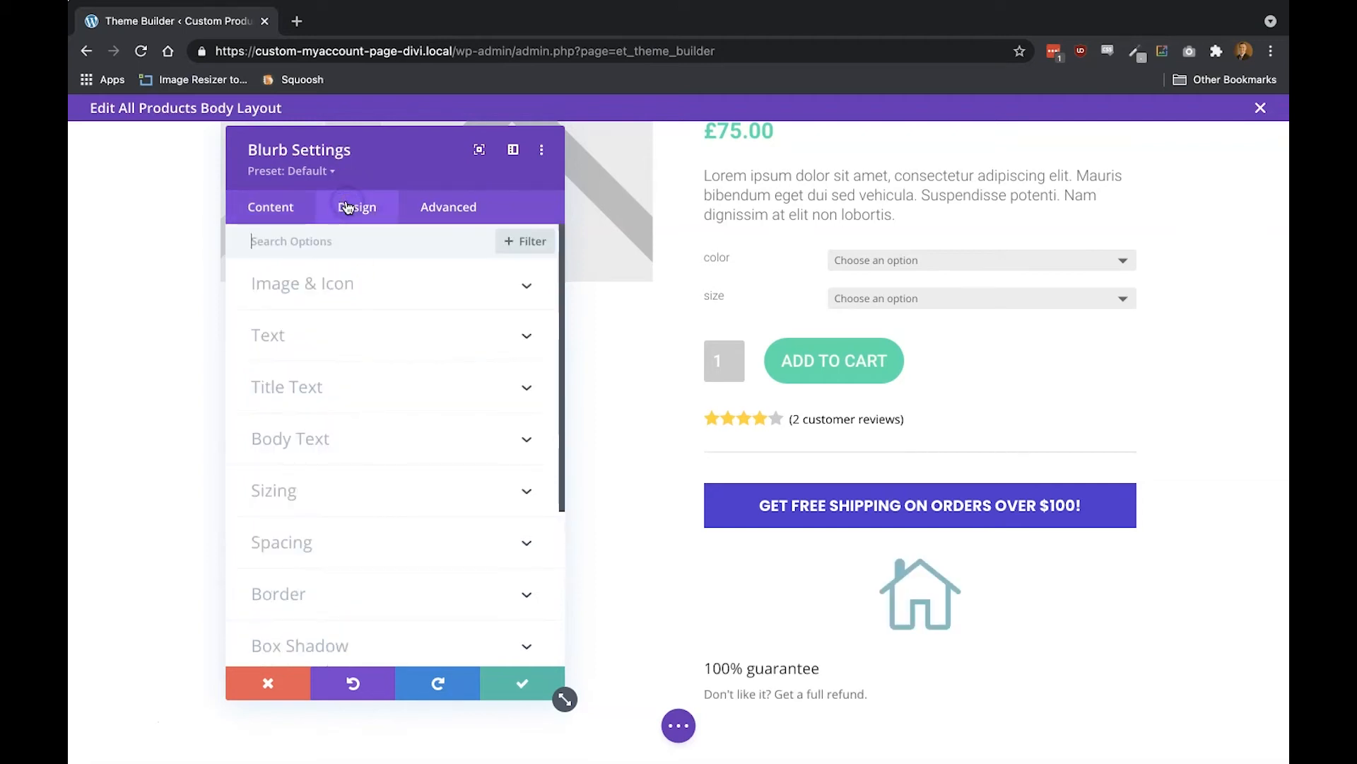
click(328, 293)
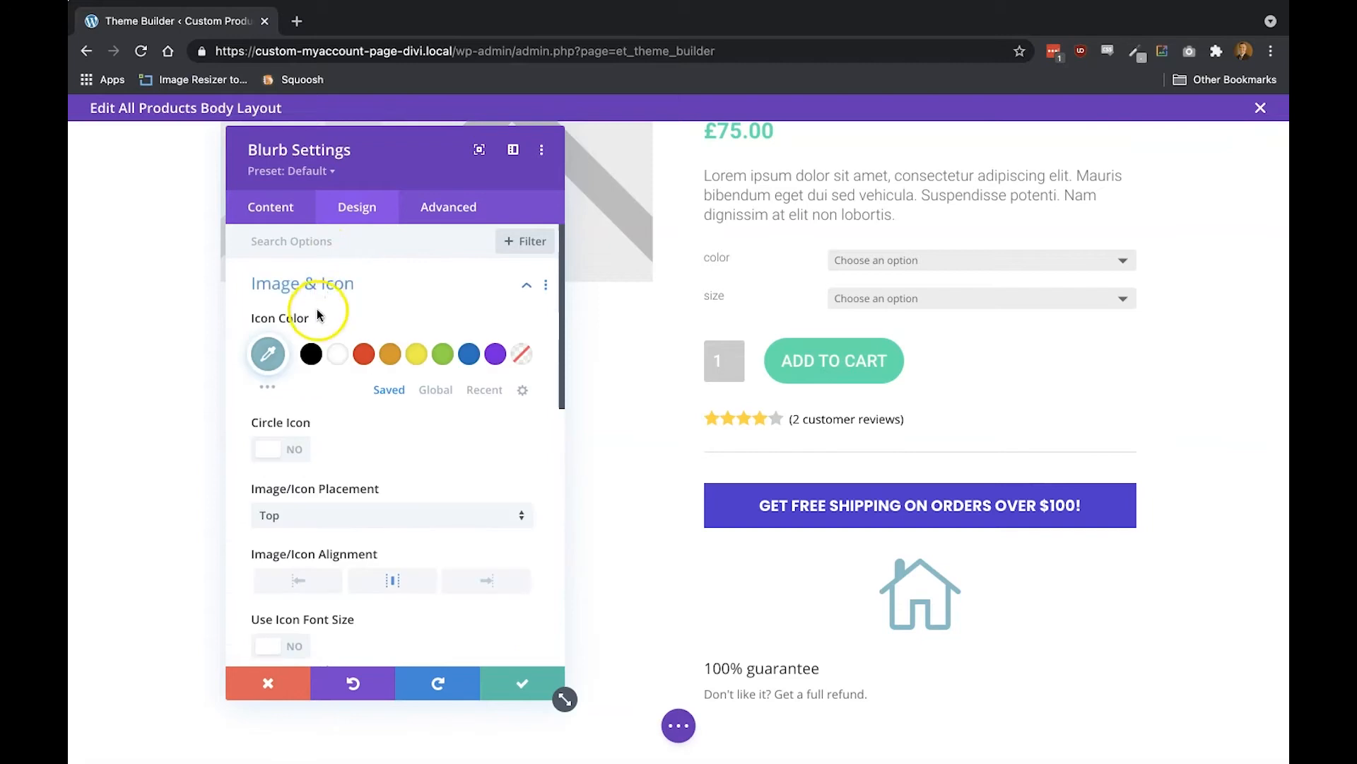
click(276, 355)
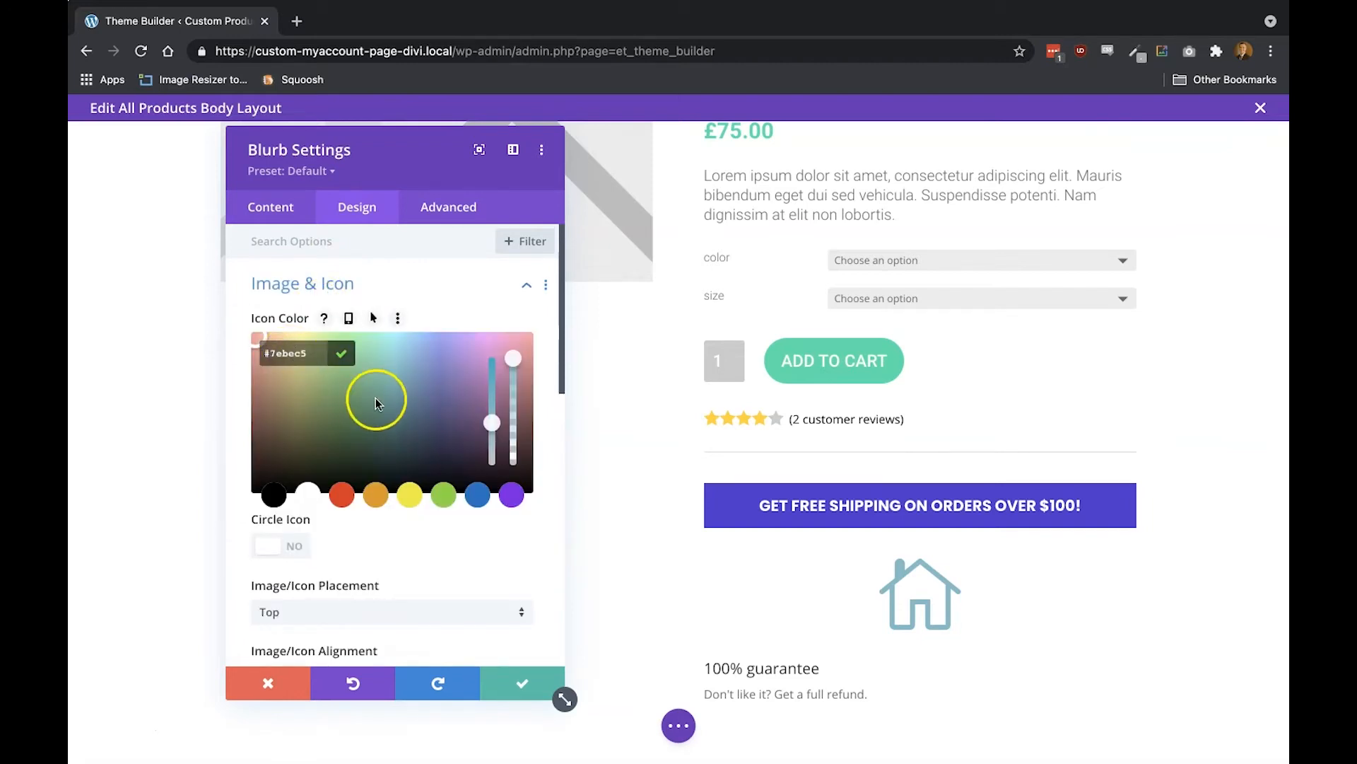
scroll(446, 545, down, 1)
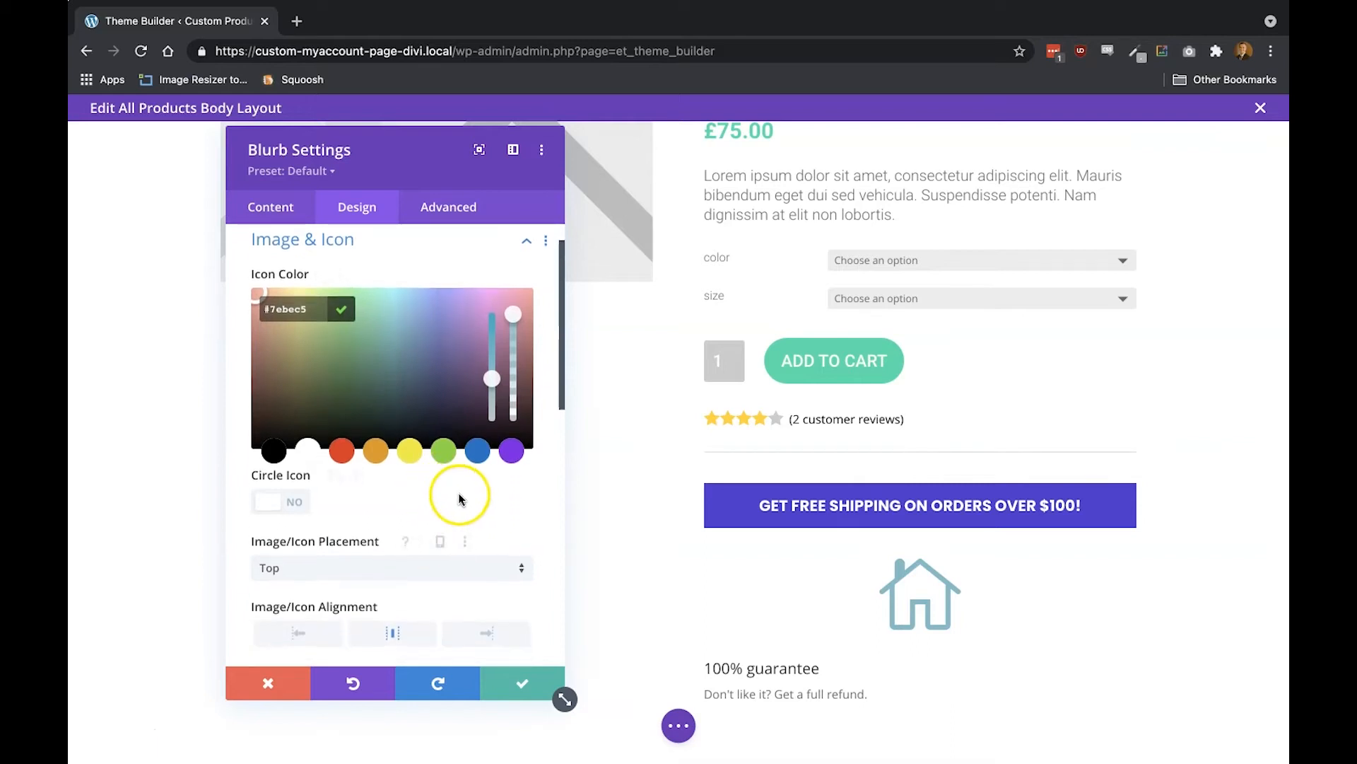
click(488, 506)
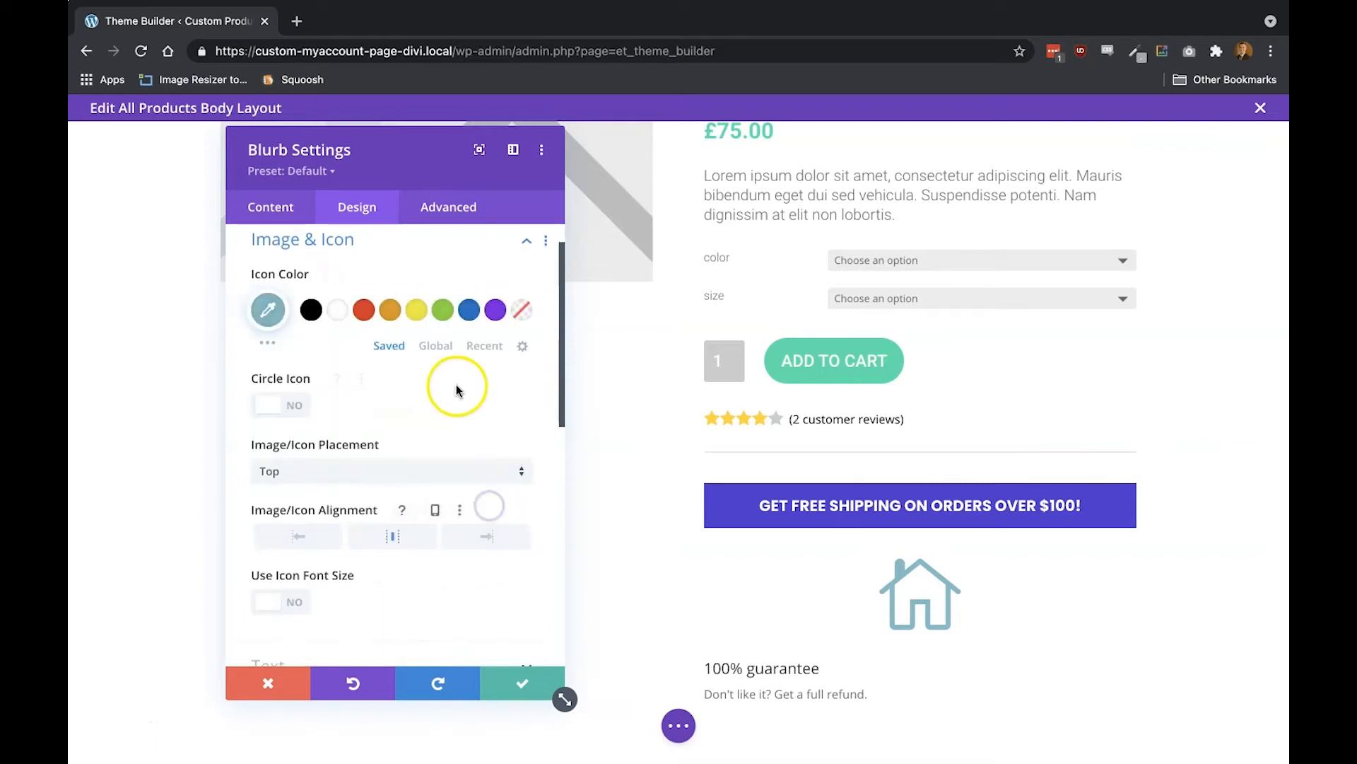
click(485, 346)
click(447, 311)
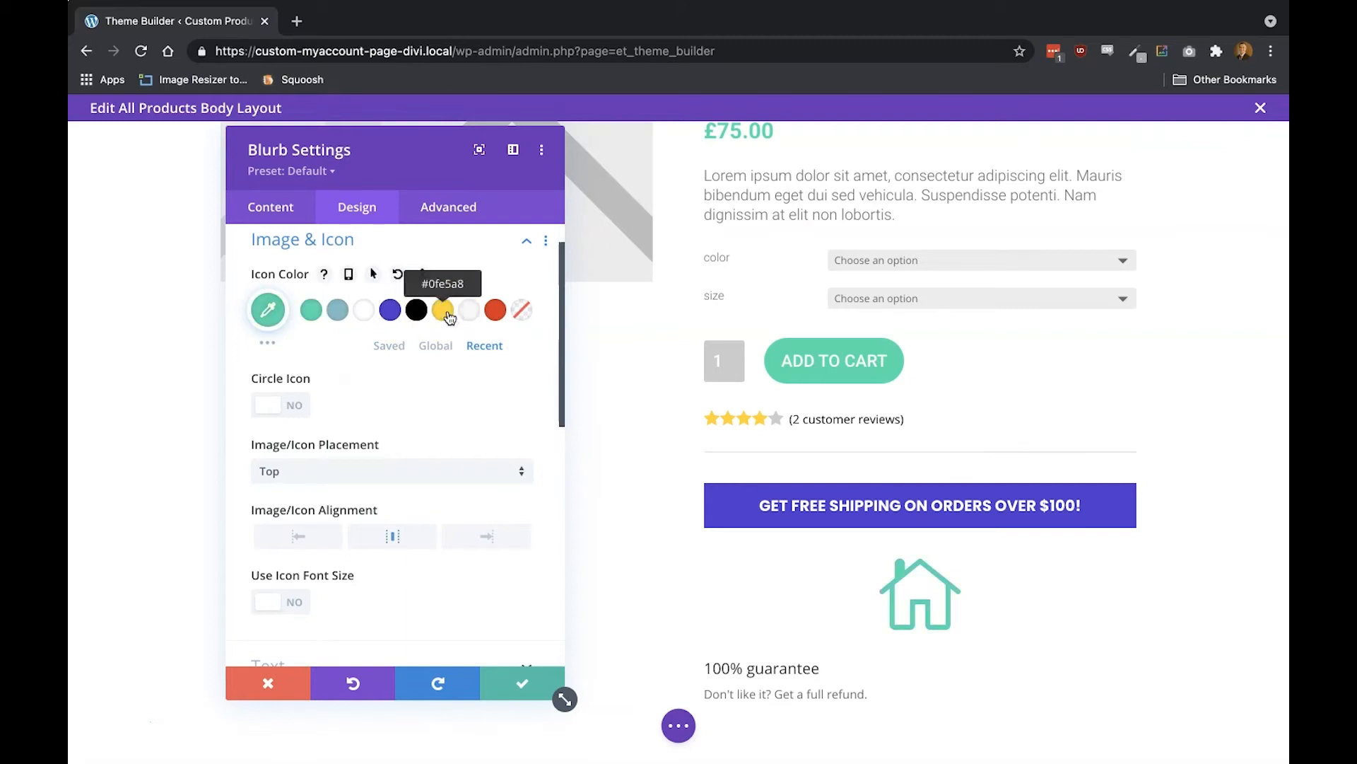
click(345, 471)
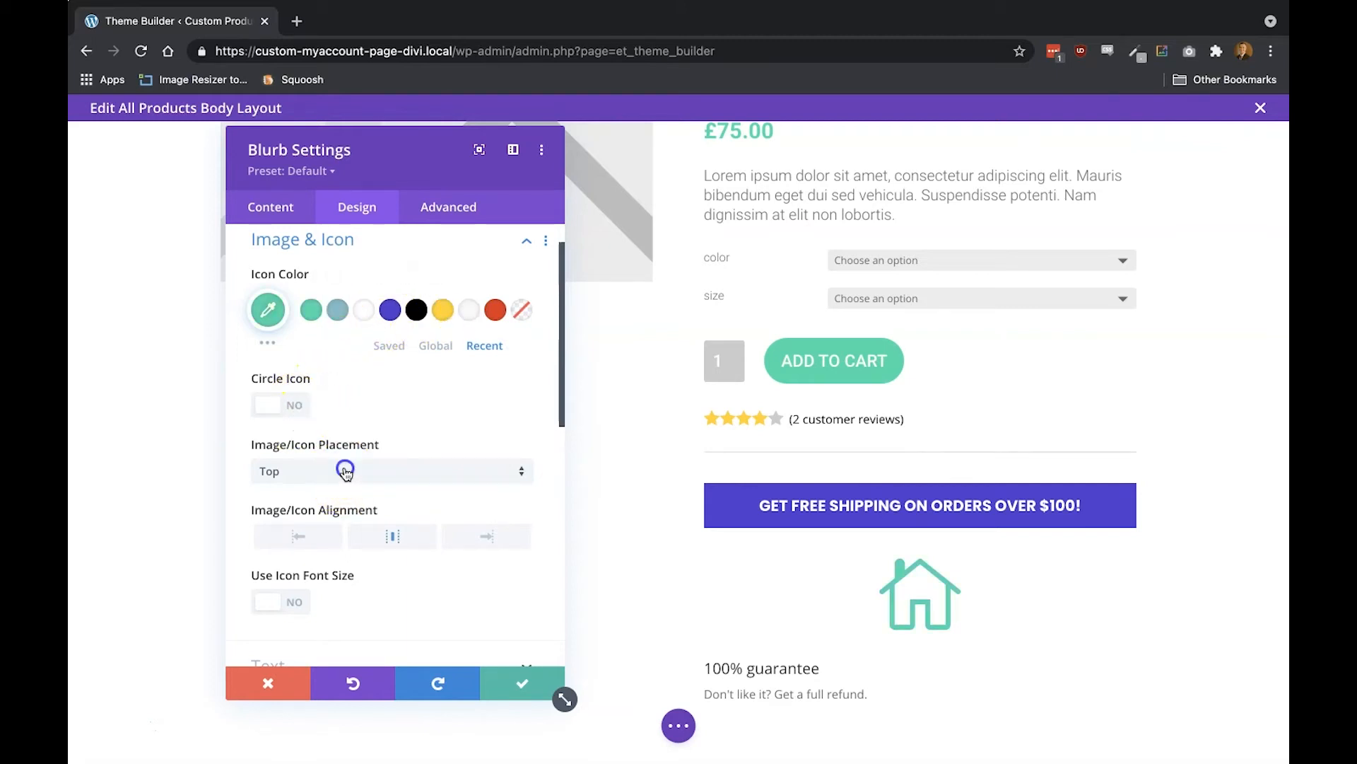
click(339, 507)
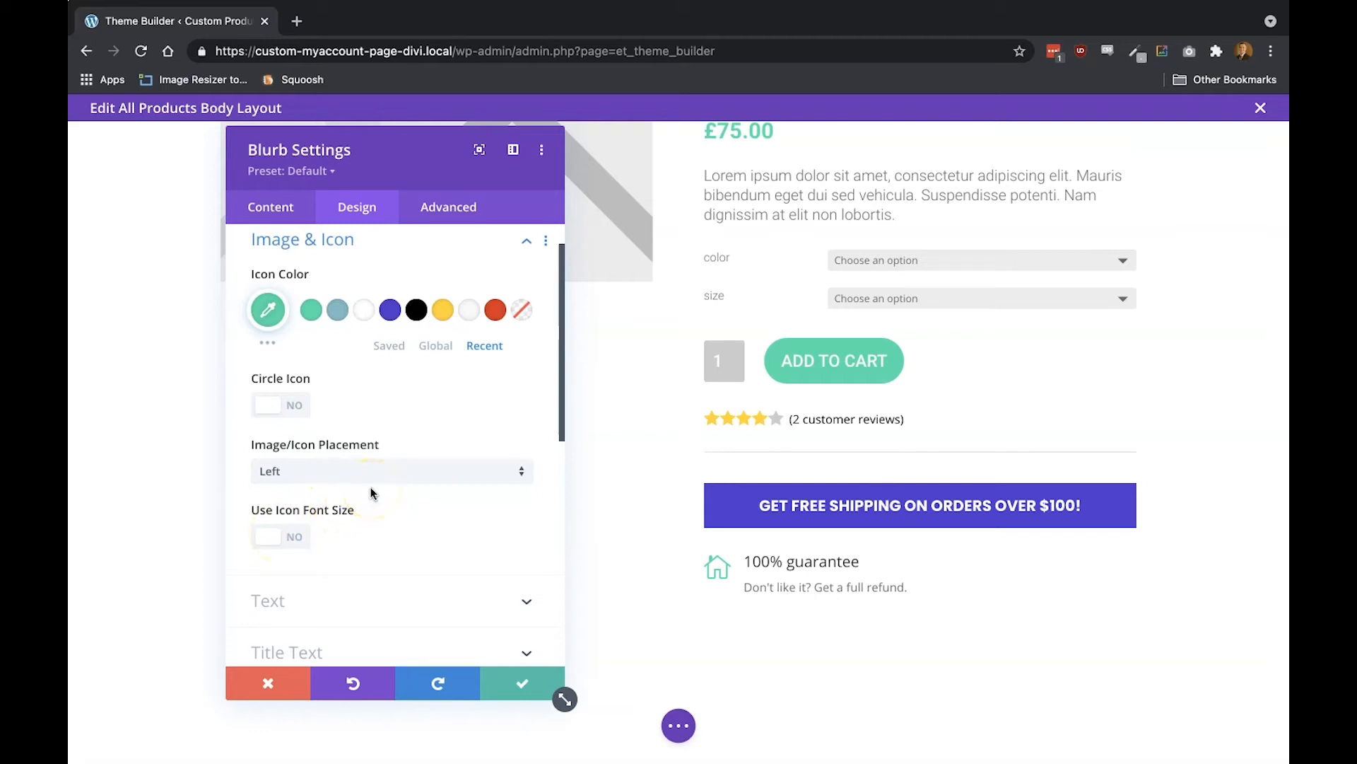
Style the blurb's title text in bold Poppins and color it black
scroll(343, 606, down, 2)
click(341, 591)
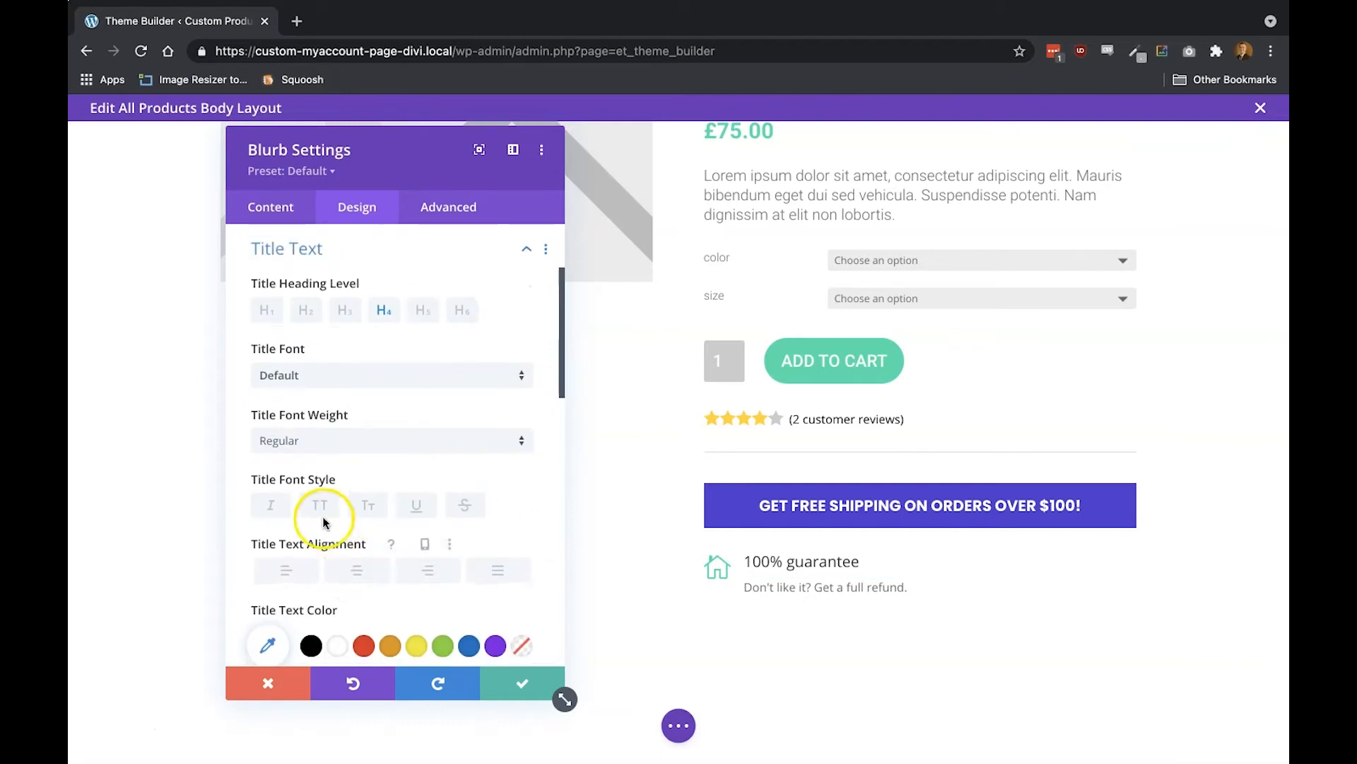
click(327, 375)
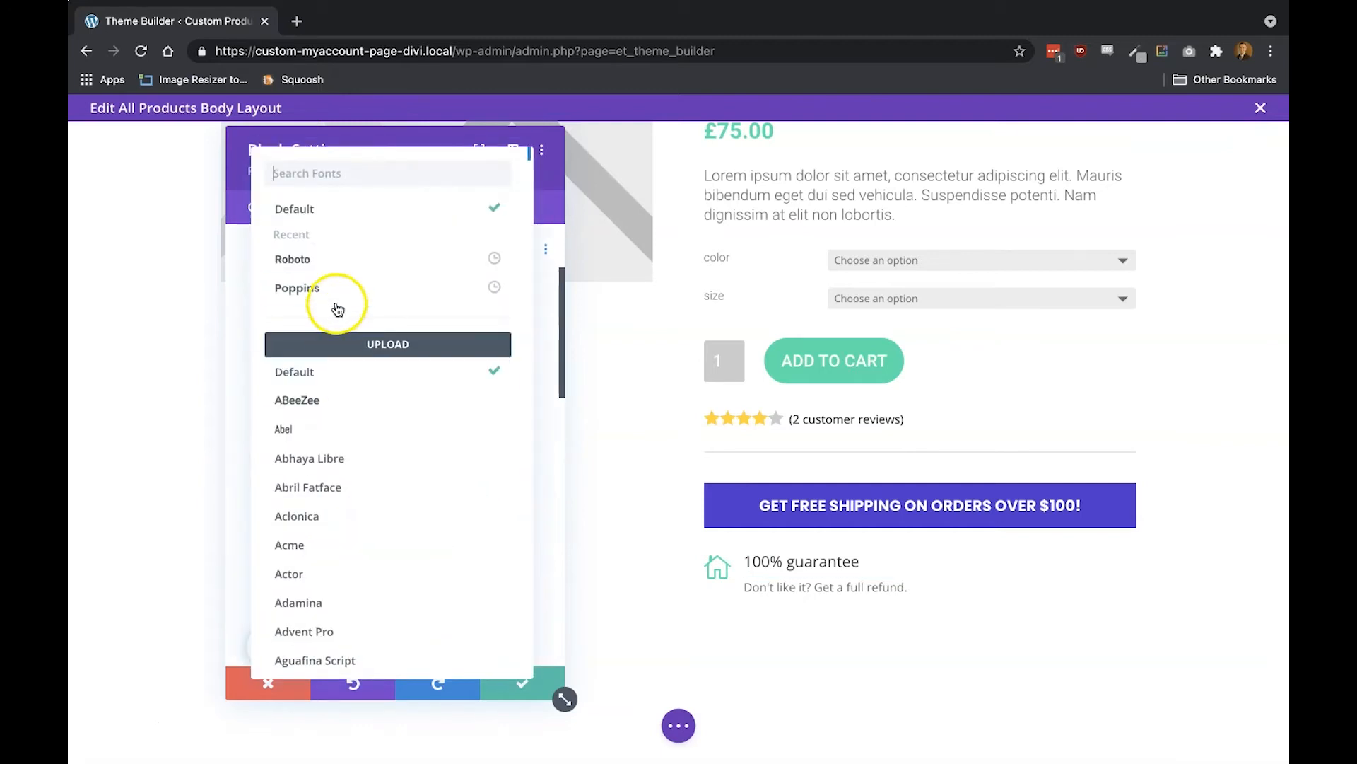
click(339, 290)
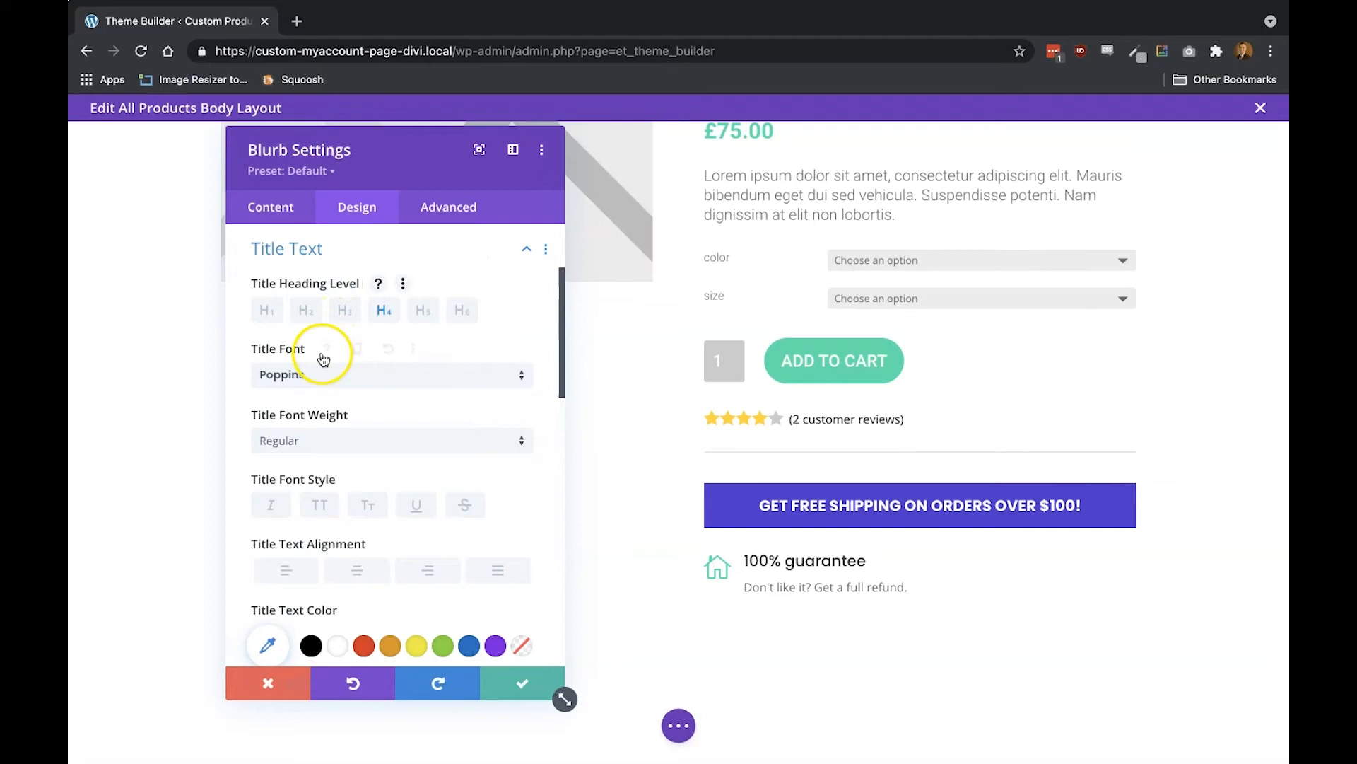
click(312, 440)
click(306, 592)
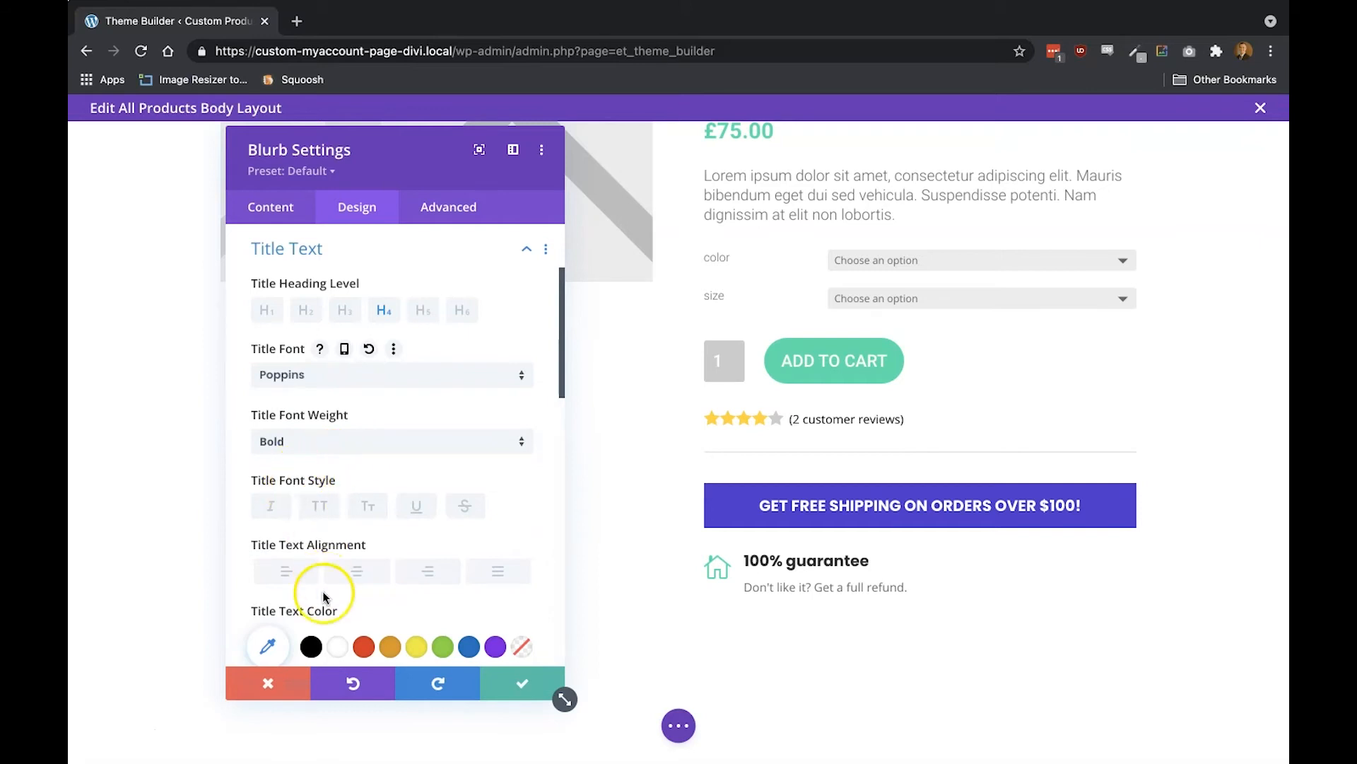
click(312, 646)
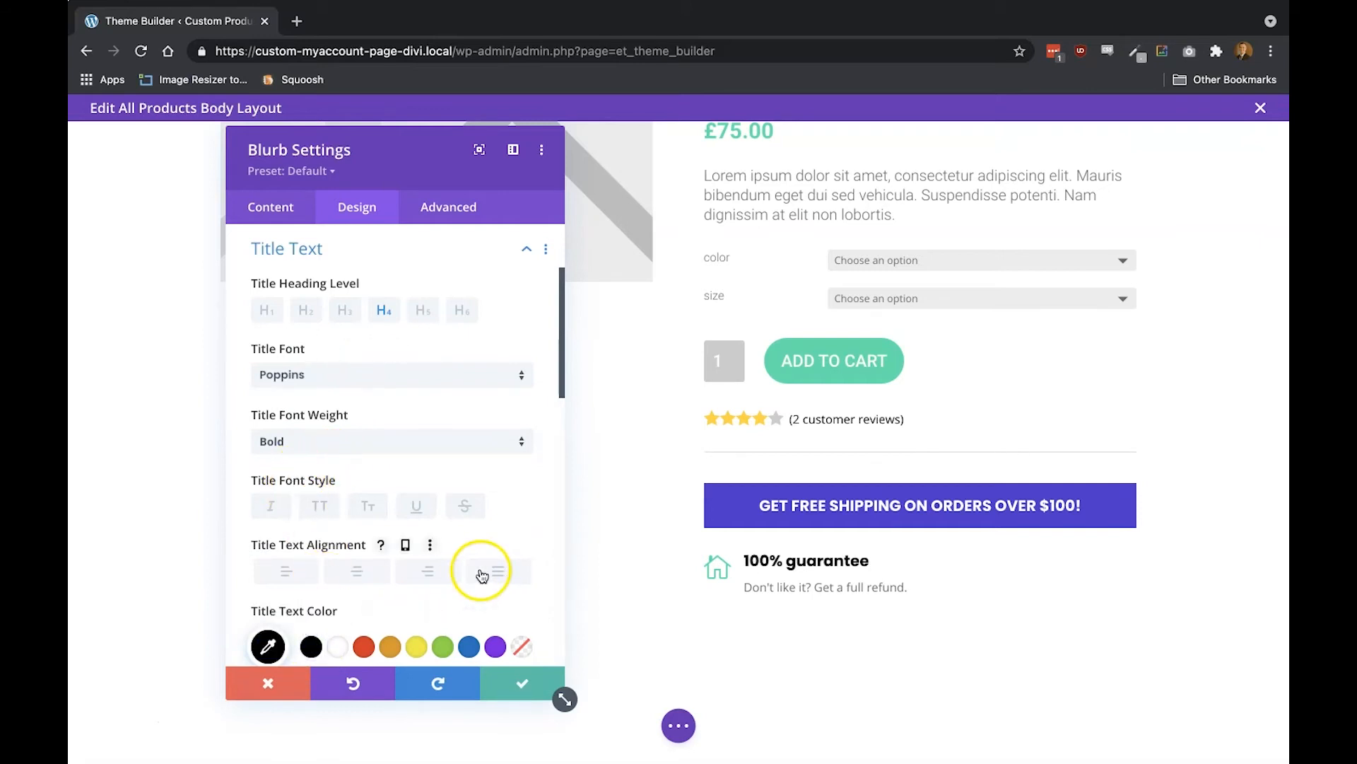
Set the font of the blurb's body text to Roboto
click(474, 257)
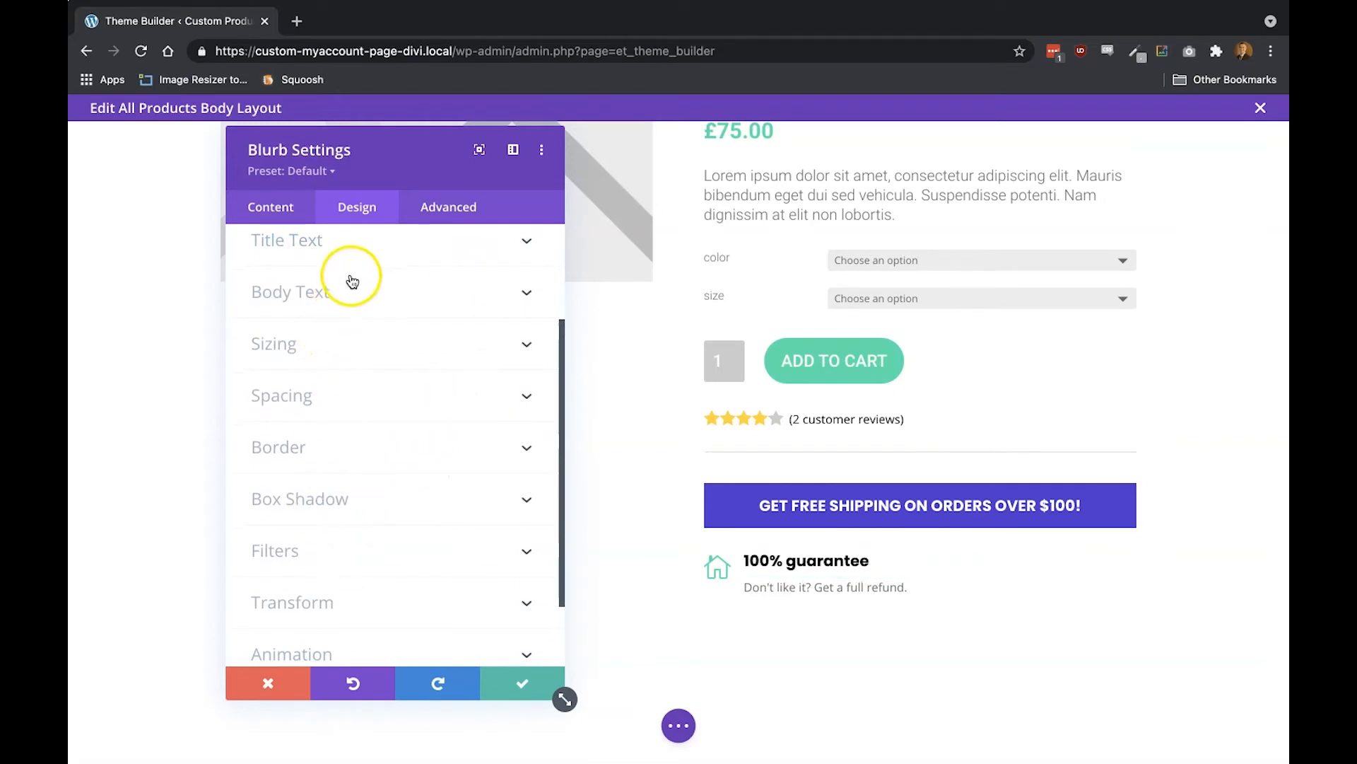
scroll(357, 261, up, 2)
click(338, 345)
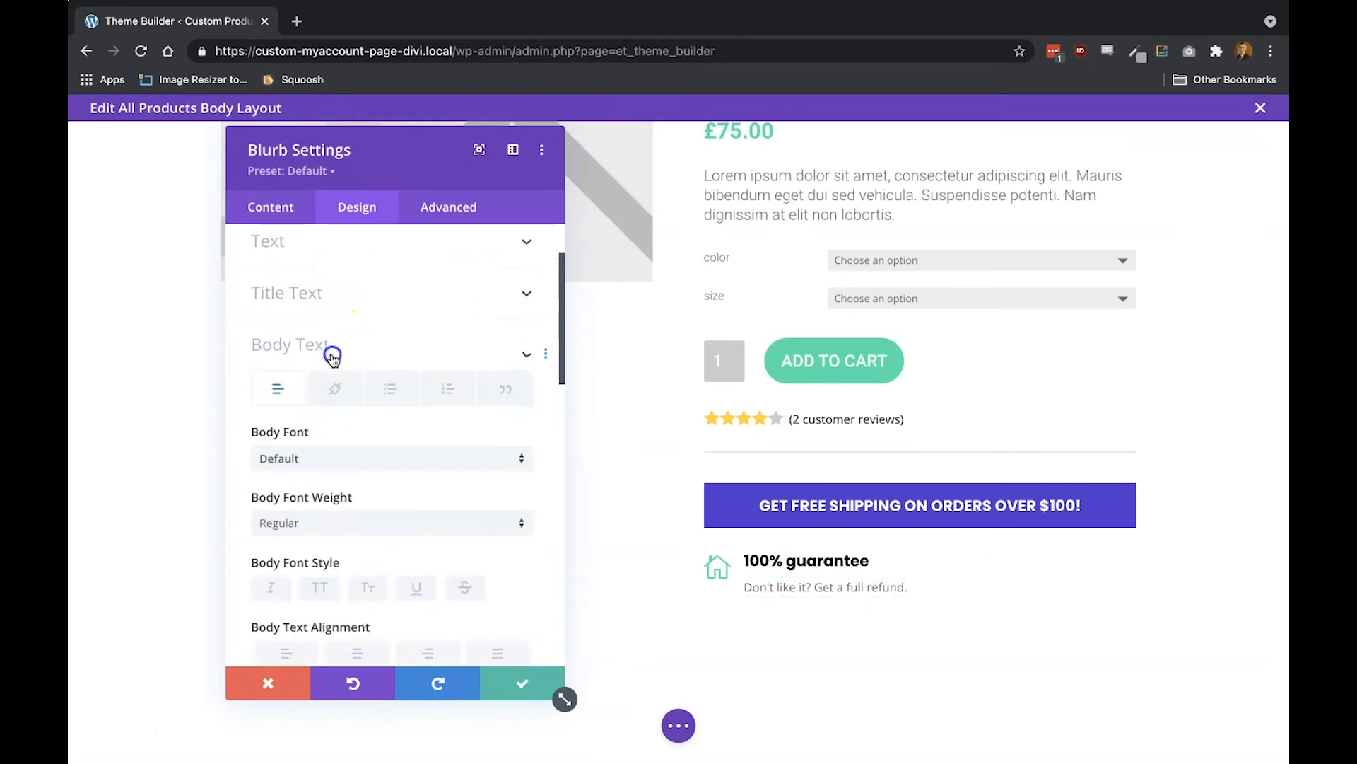
click(348, 364)
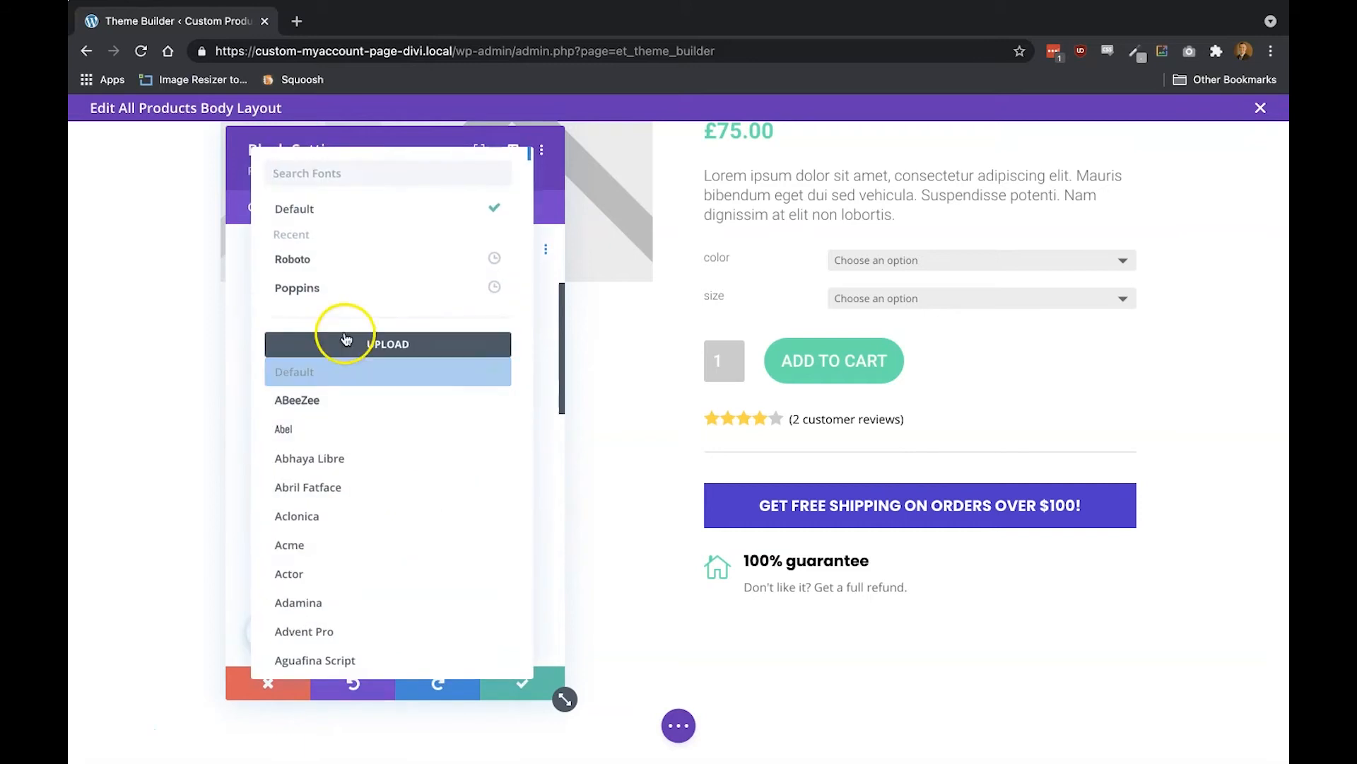
click(342, 256)
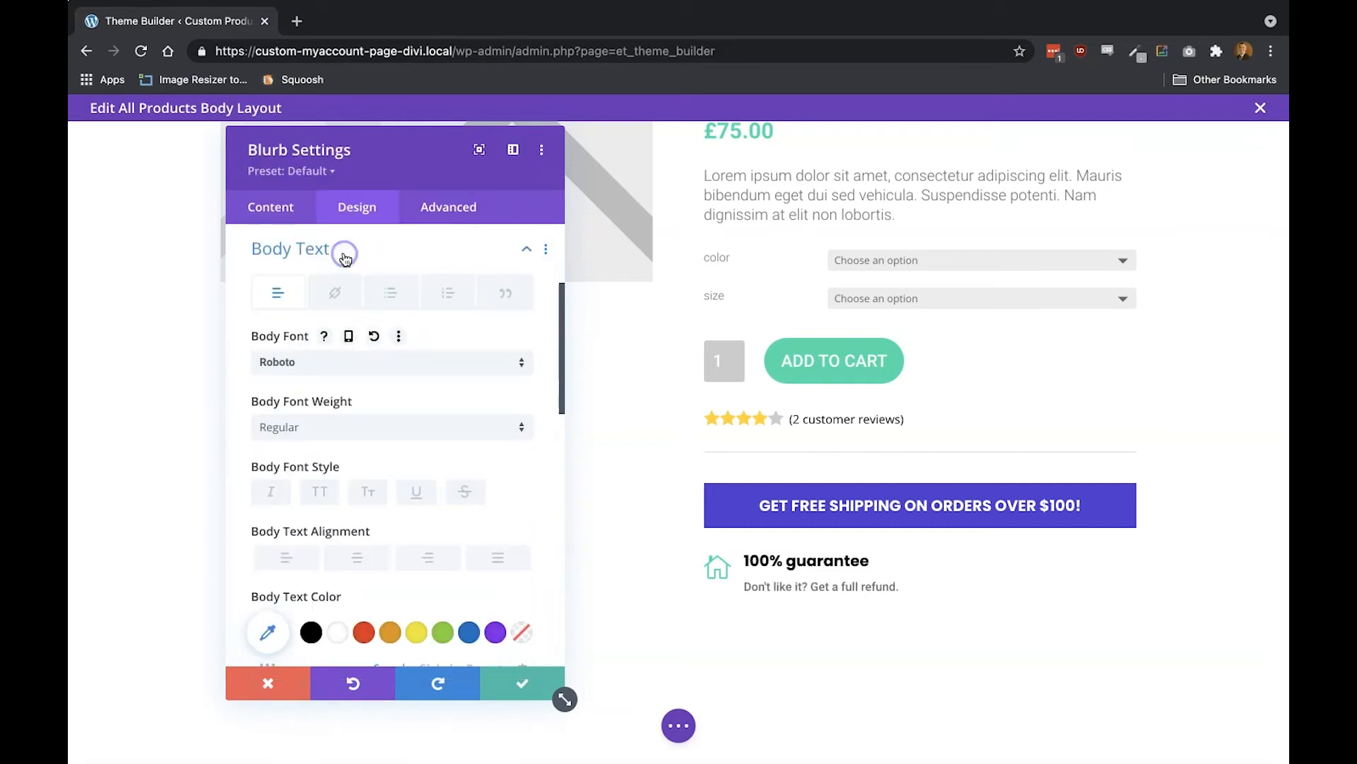
Set the blurb's body font weight to Light and save the blurb settings
click(317, 427)
click(309, 472)
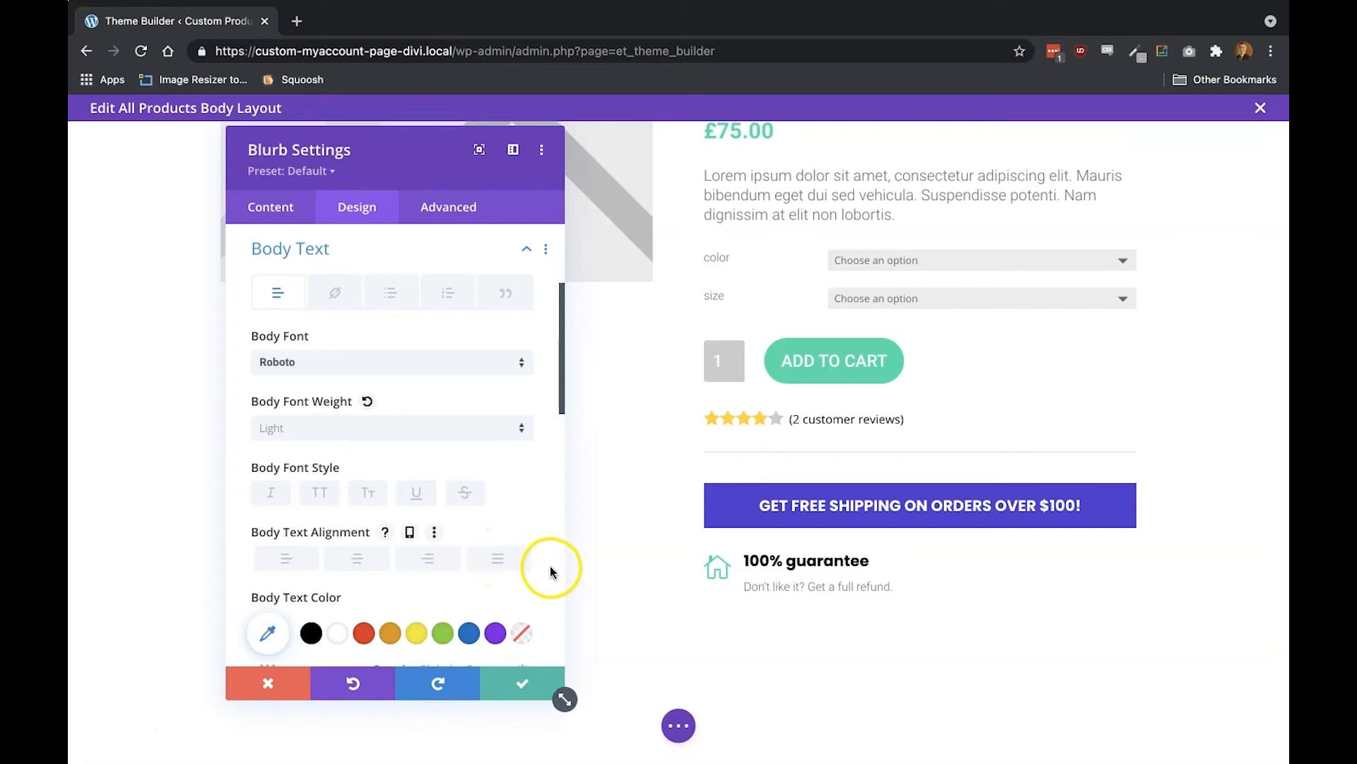
click(525, 680)
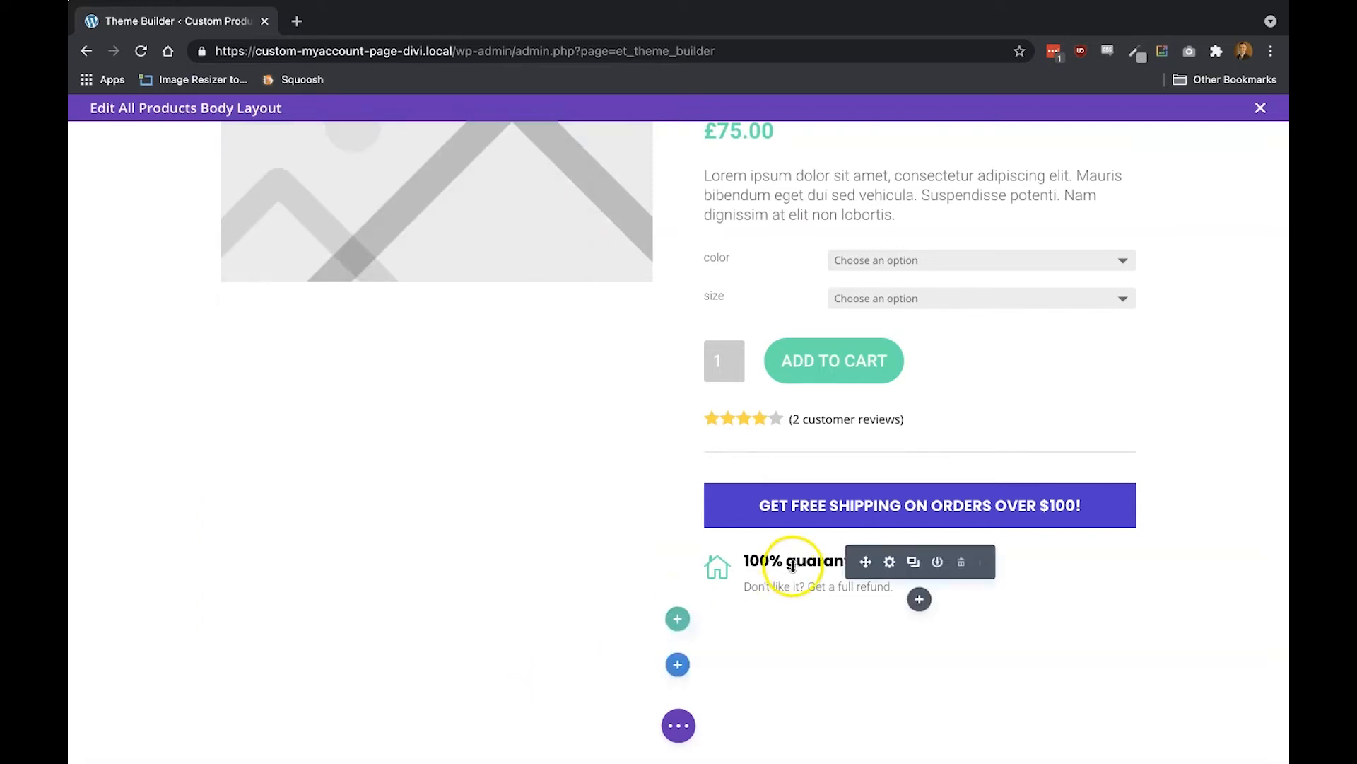
Duplicate the 100% guarantee blurb and change the lower copy's title to "Secure Payments"
click(913, 561)
scroll(884, 587, down, 1)
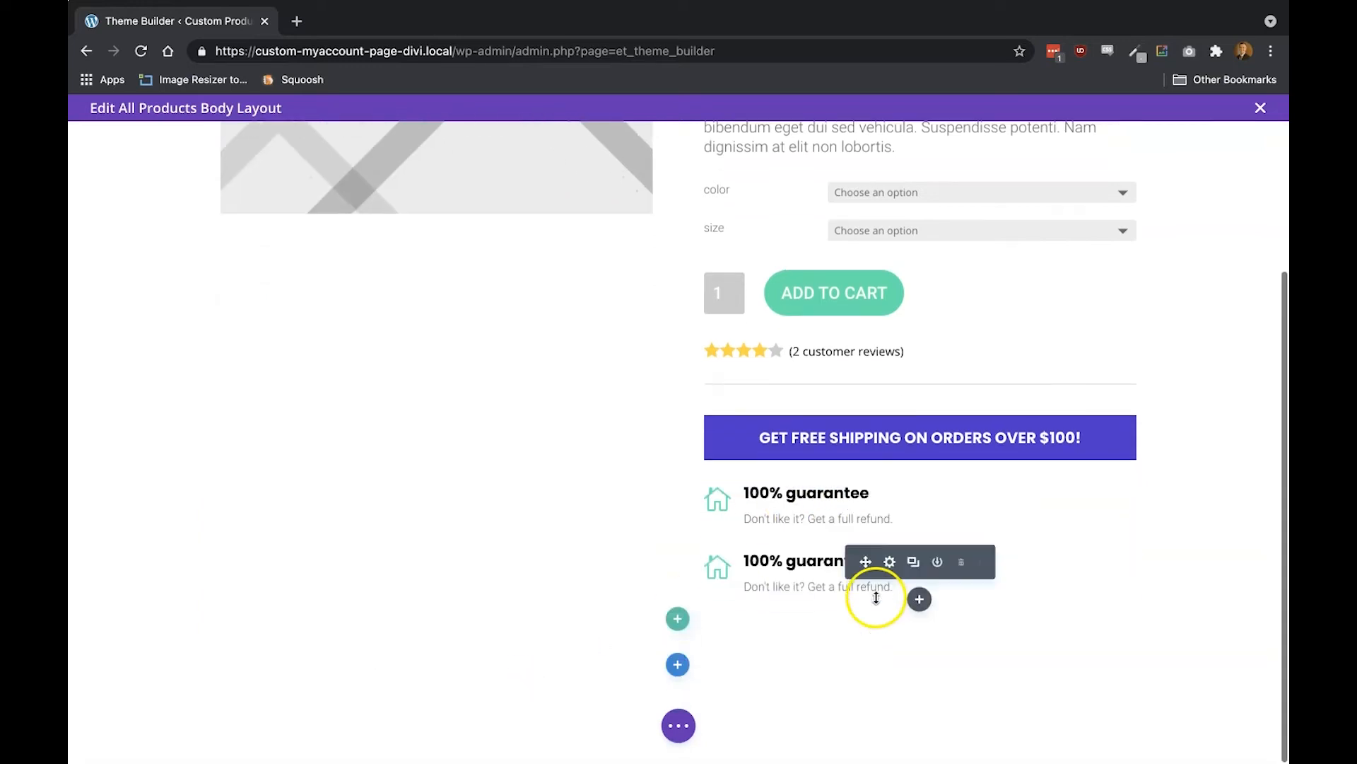
click(892, 561)
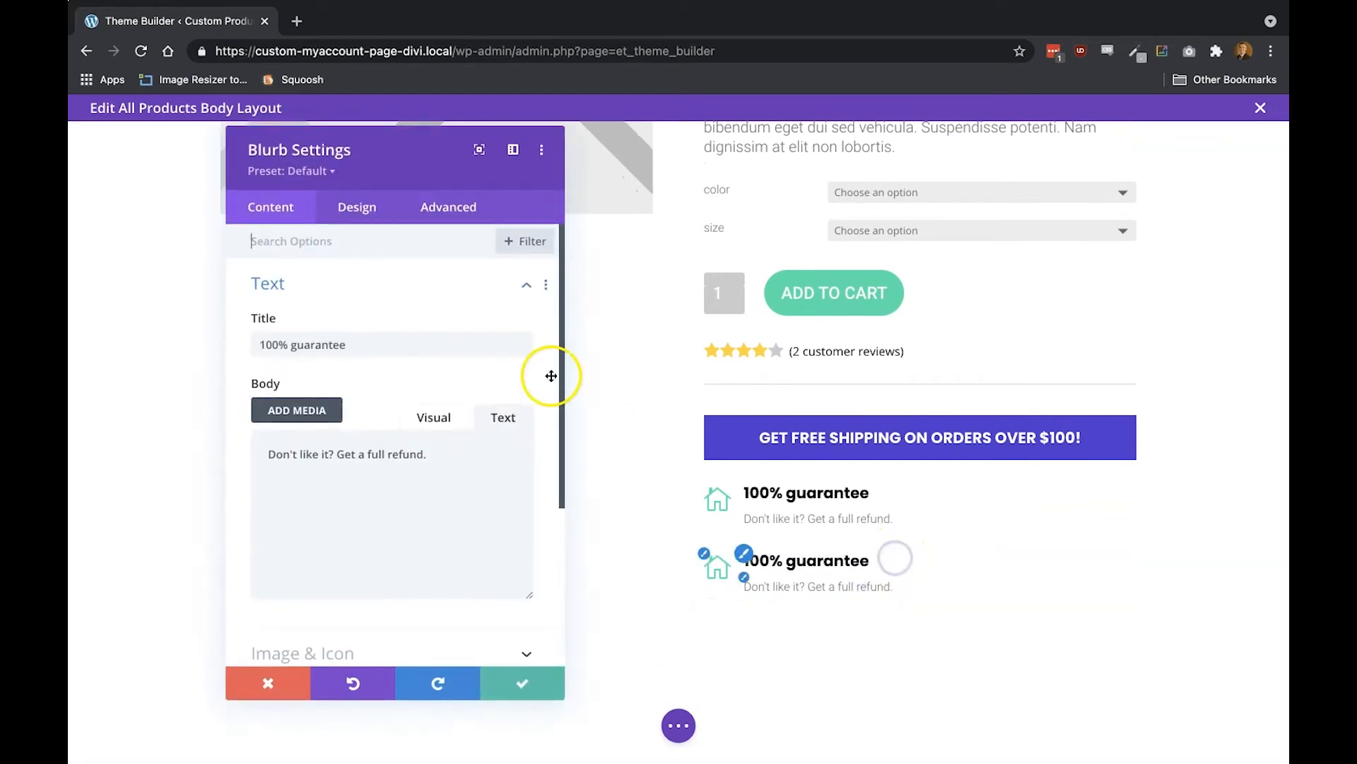
triple_click(295, 346)
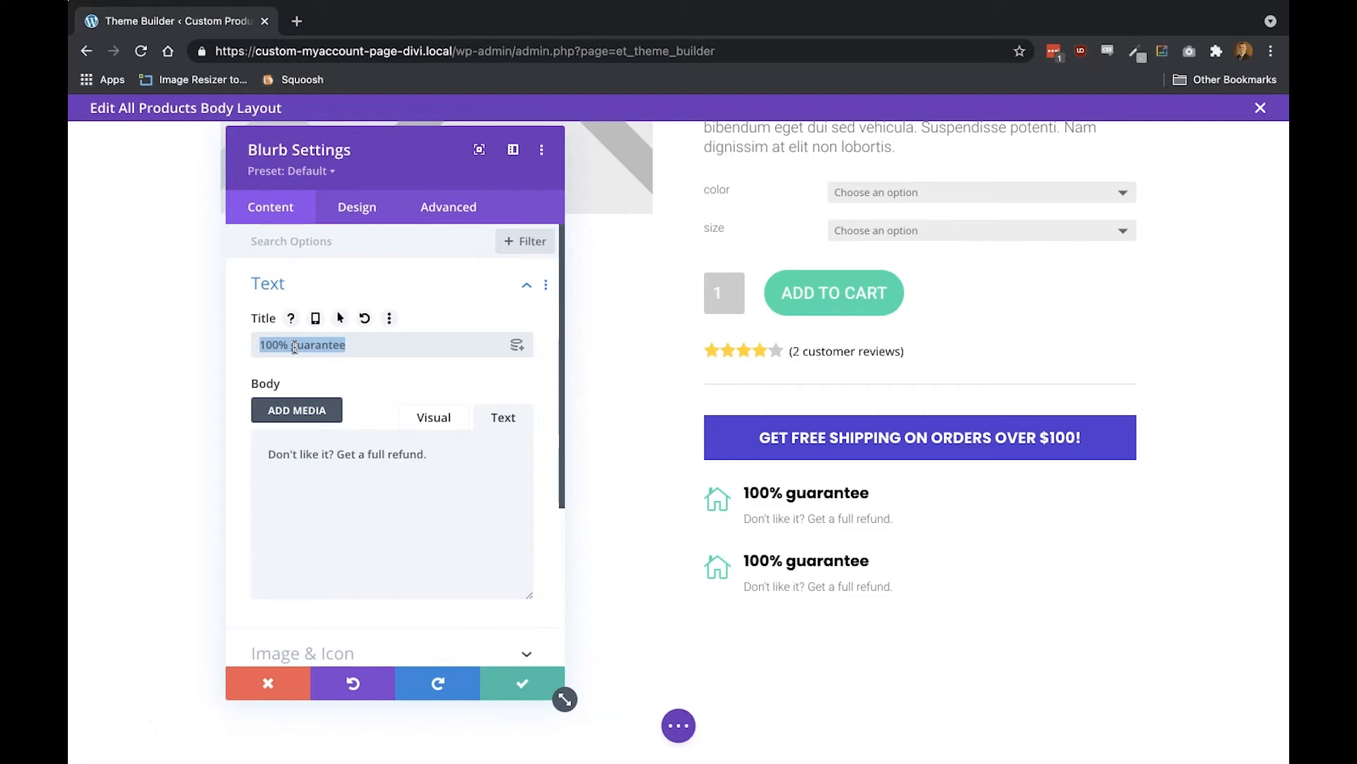
text(Secure Paym)
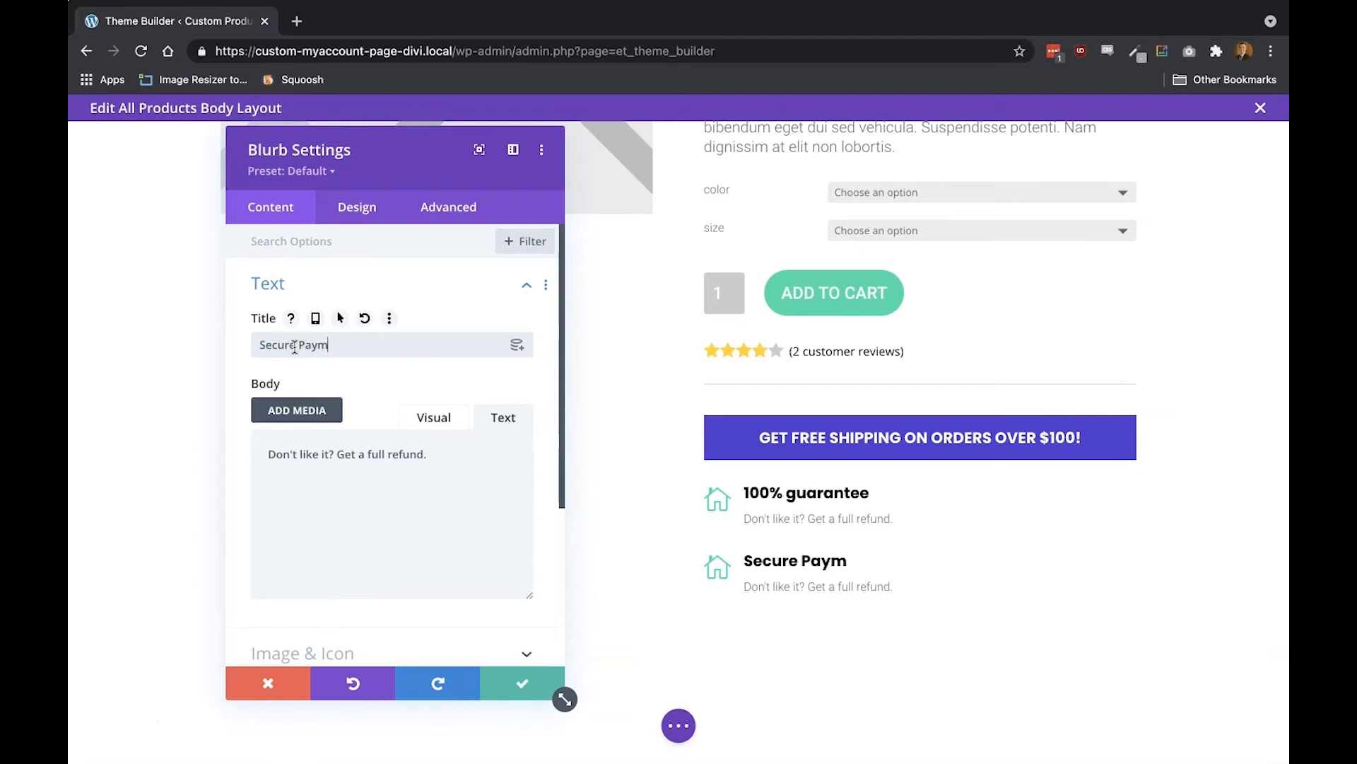
text(ents)
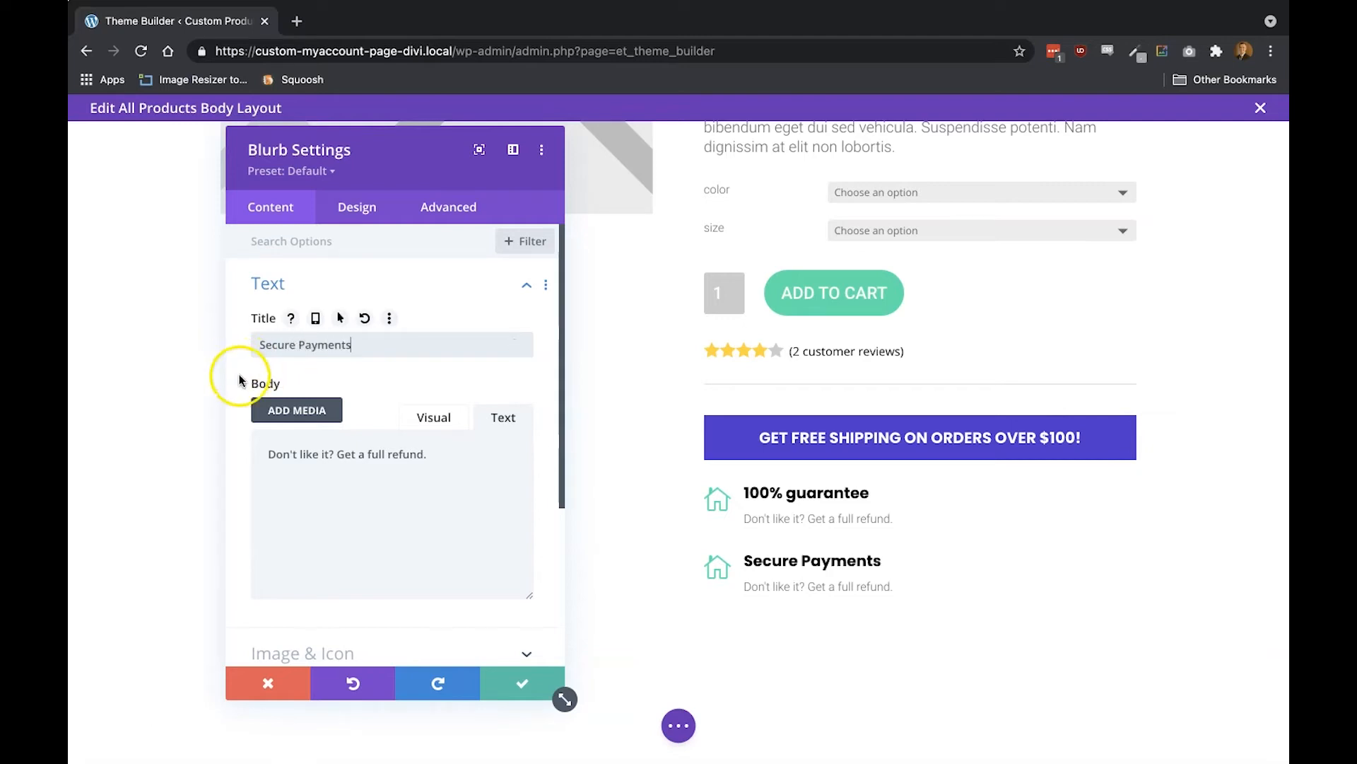
Replace the Secure Payments blurb's body text with "All transactions are encrypted."
triple_click(298, 445)
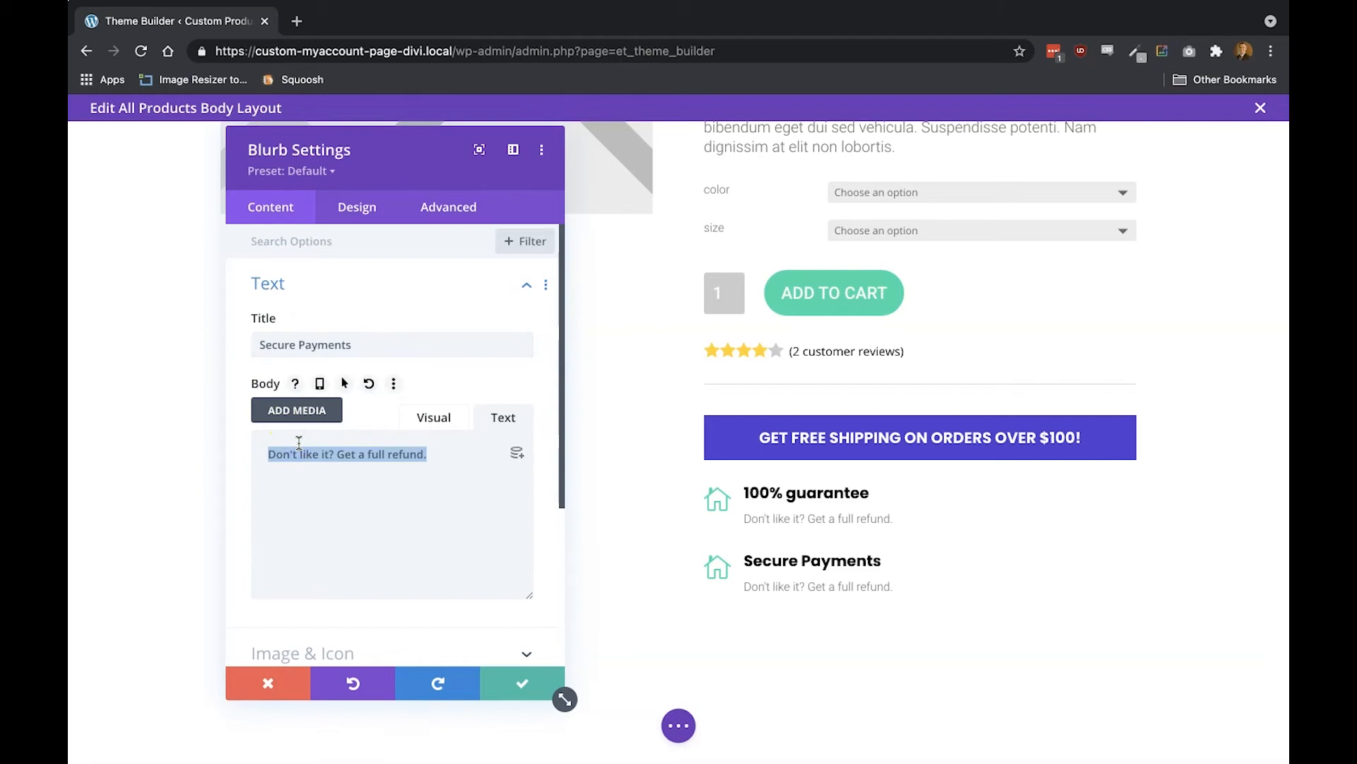
text(All tr)
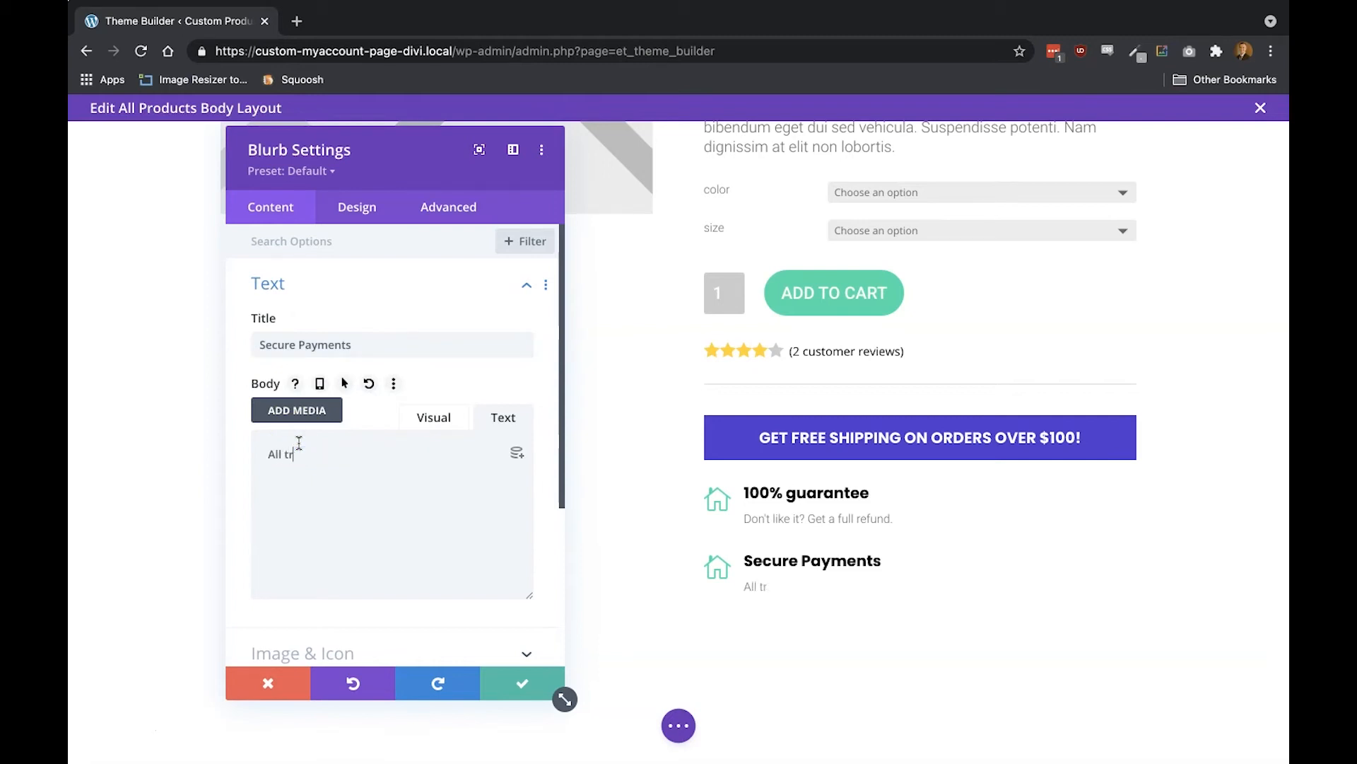
text(ansactions are encrypted.)
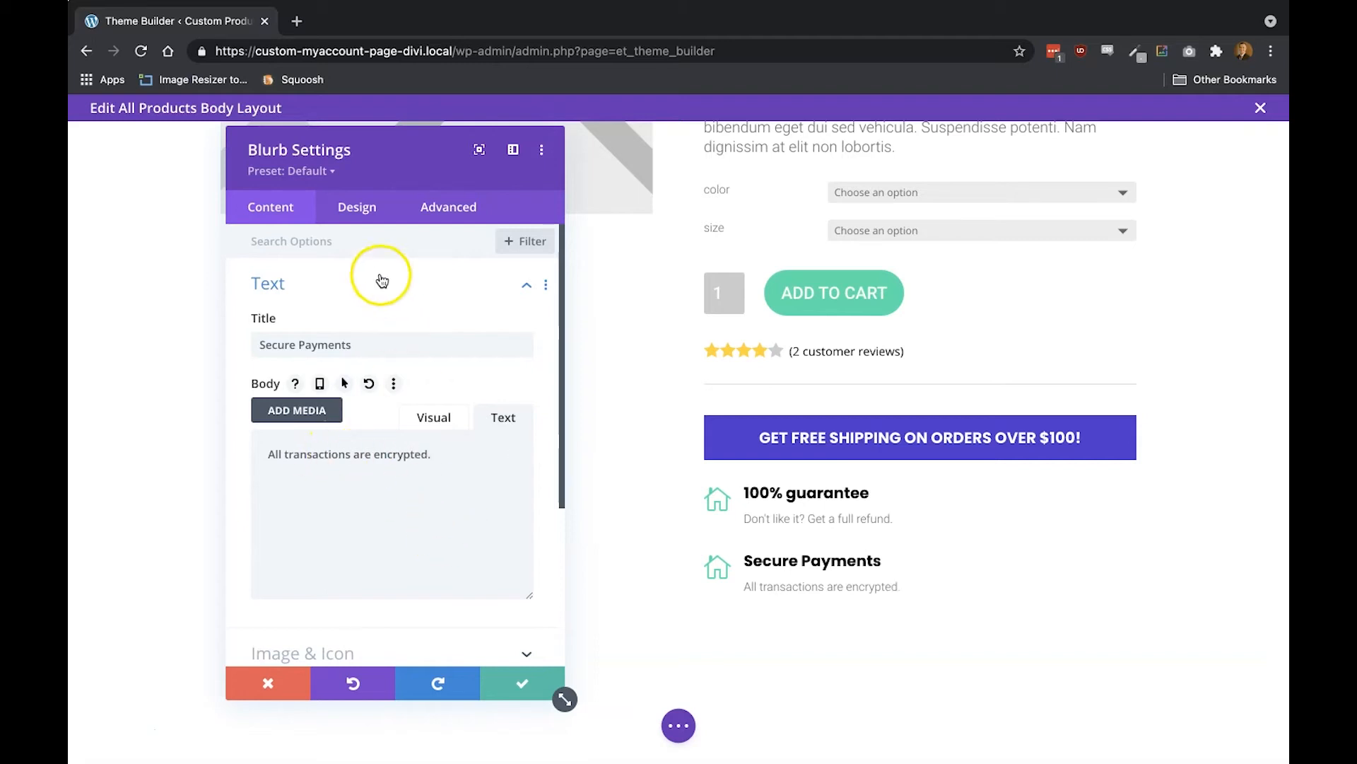
Change the Secure Payments blurb's icon to the credit card and save the blurb settings
click(357, 207)
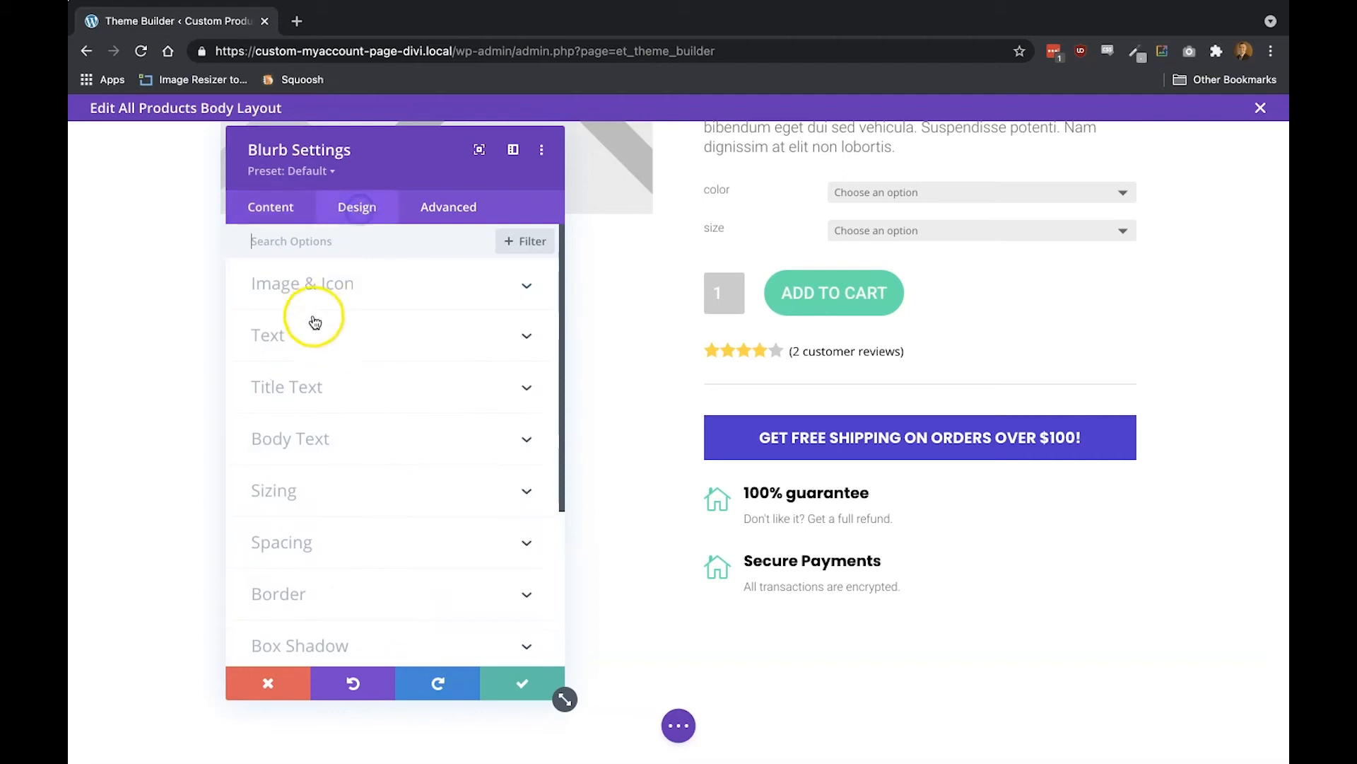
click(315, 281)
click(309, 205)
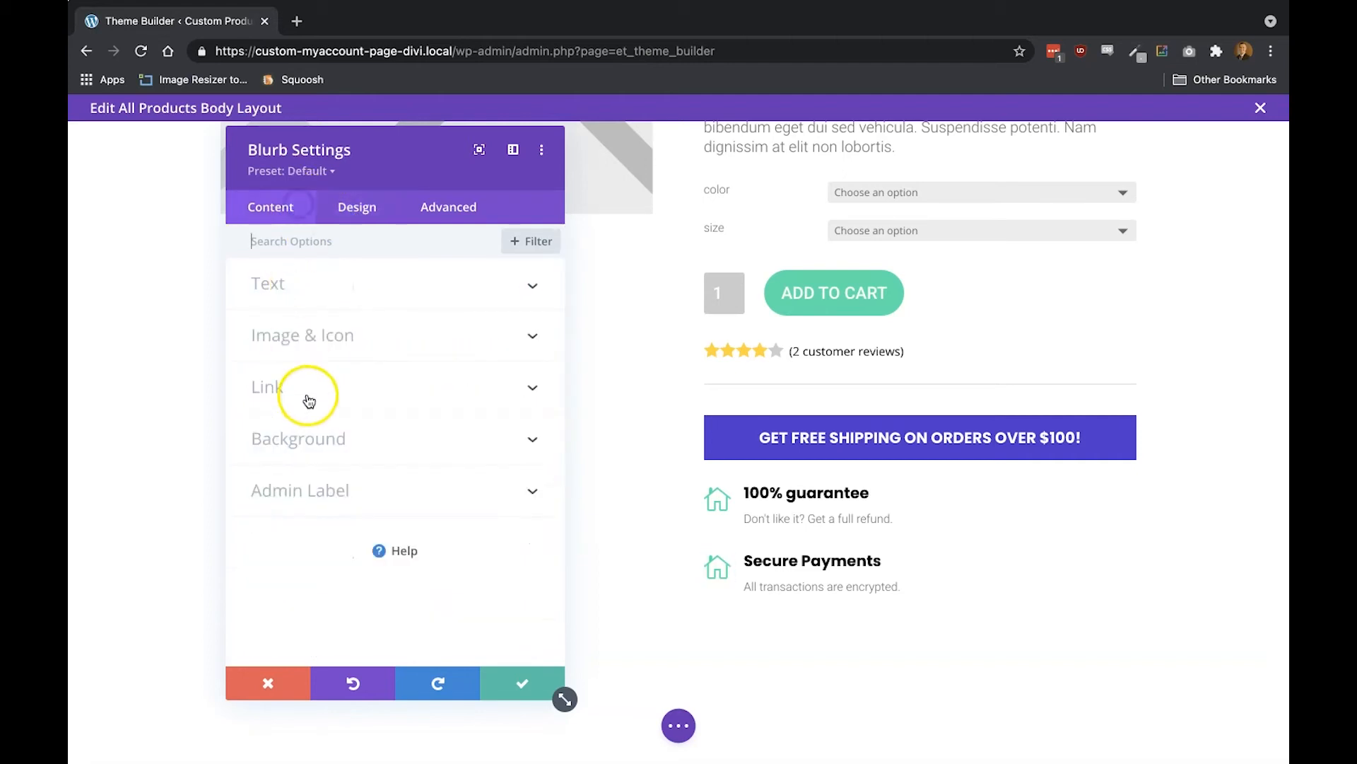
click(334, 345)
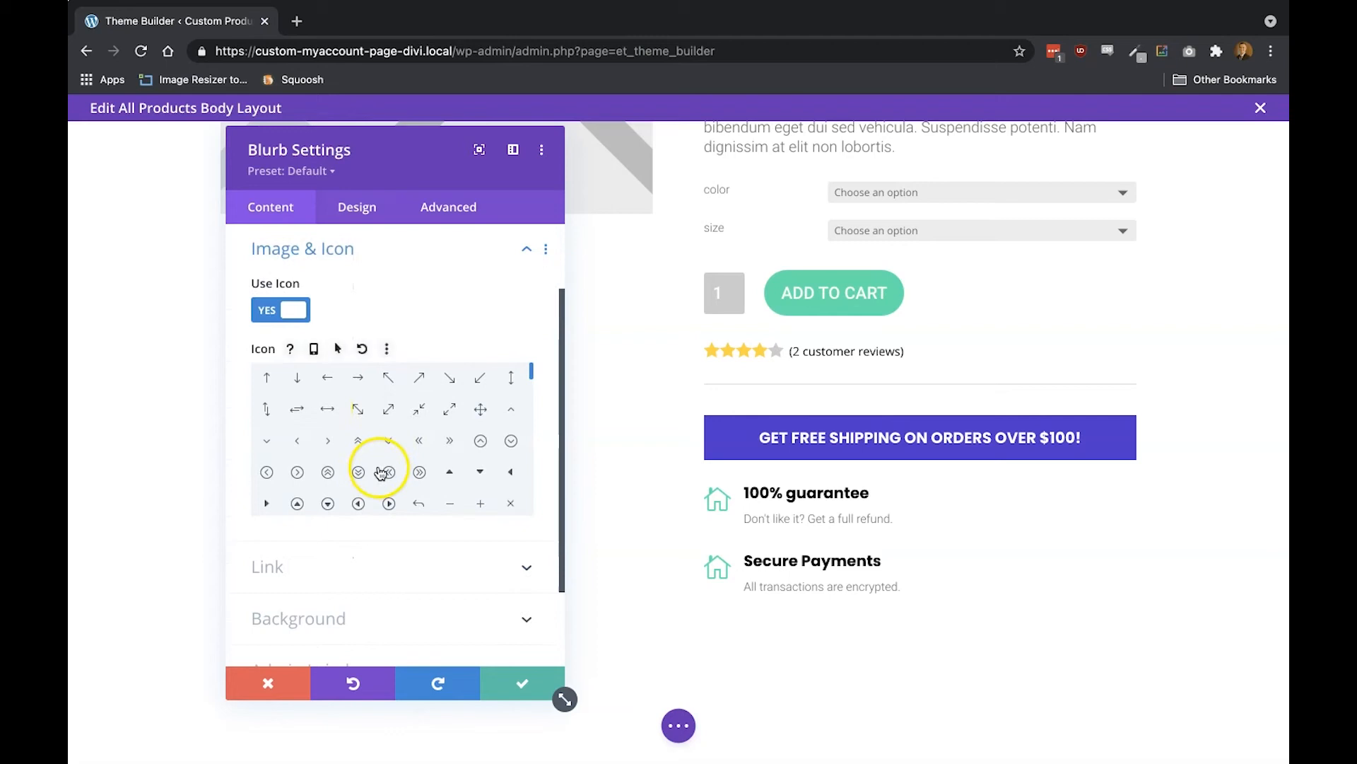
drag(532, 380, 536, 415)
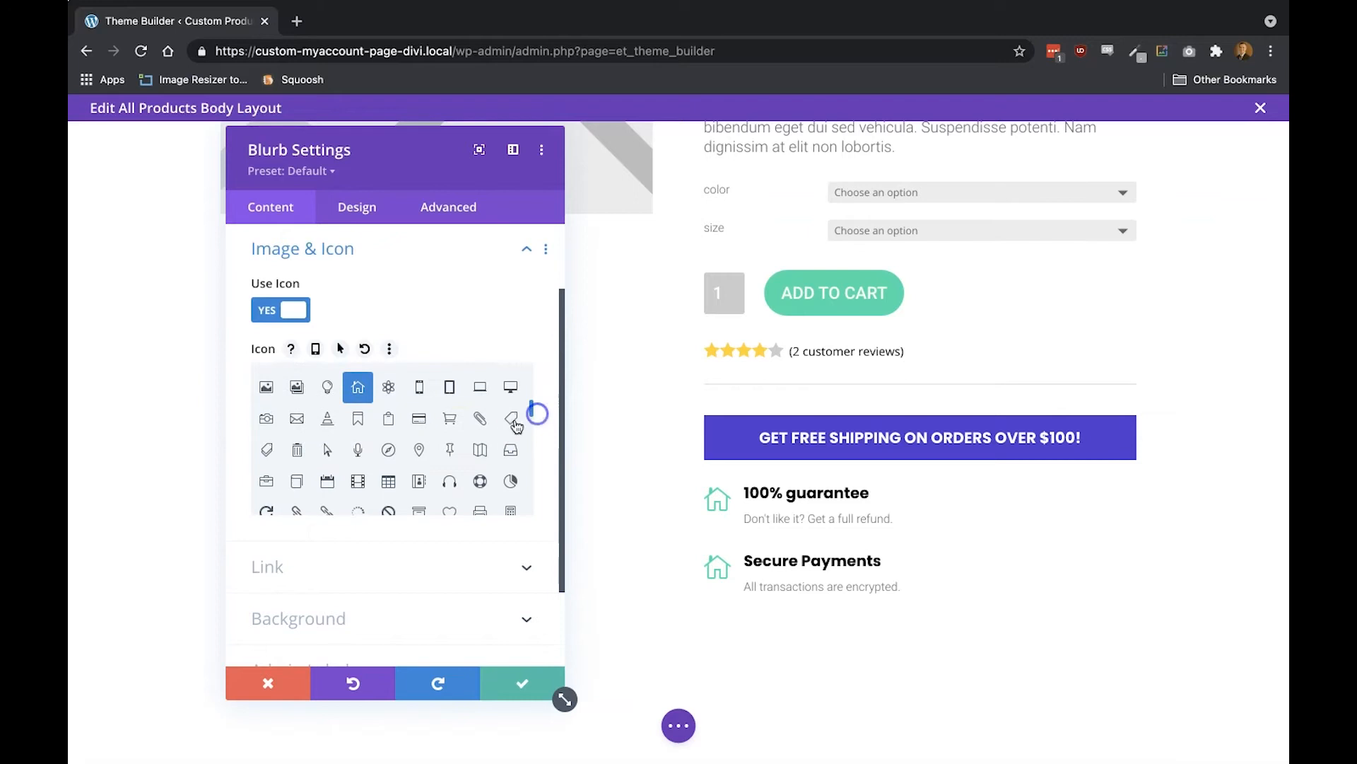
click(418, 418)
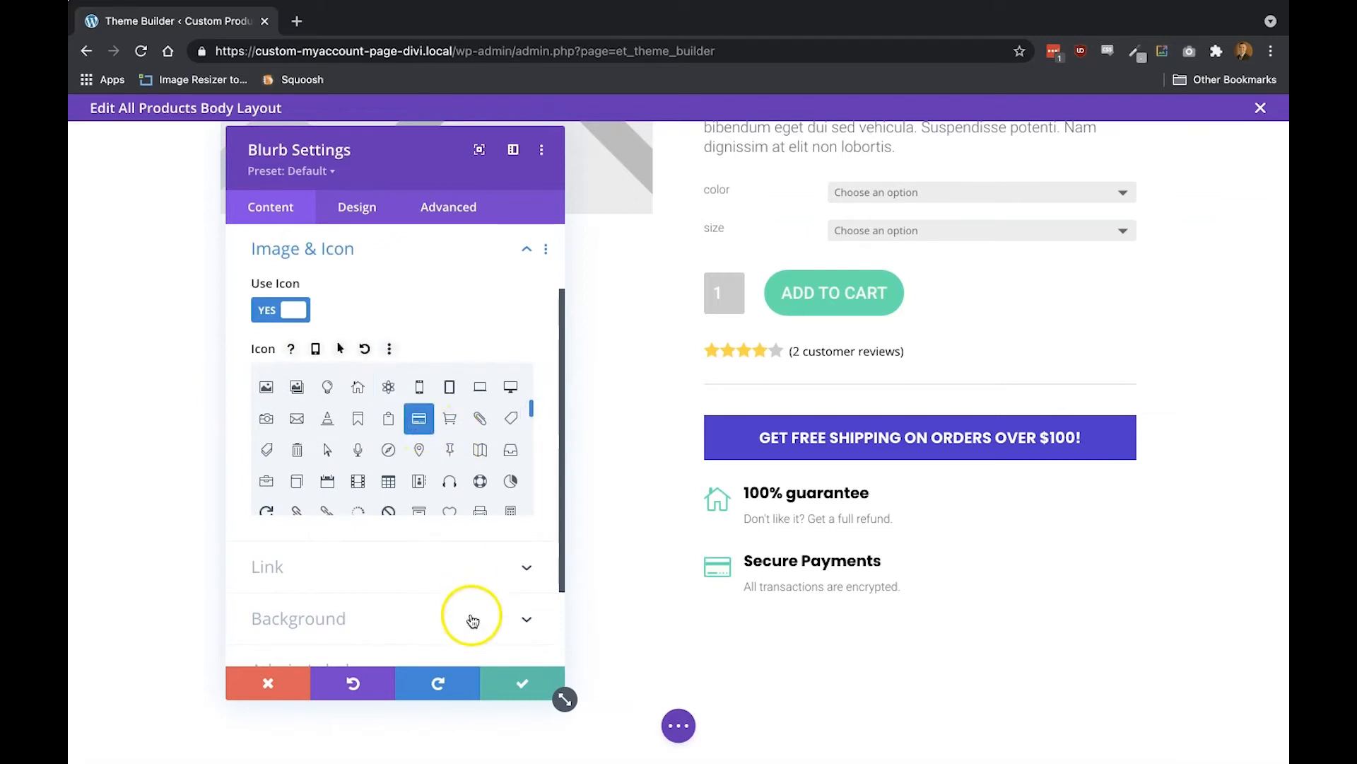
click(514, 682)
Add a single-column row below the product row and insert a Woo Cart Notice module in it
scroll(777, 496, up, 2)
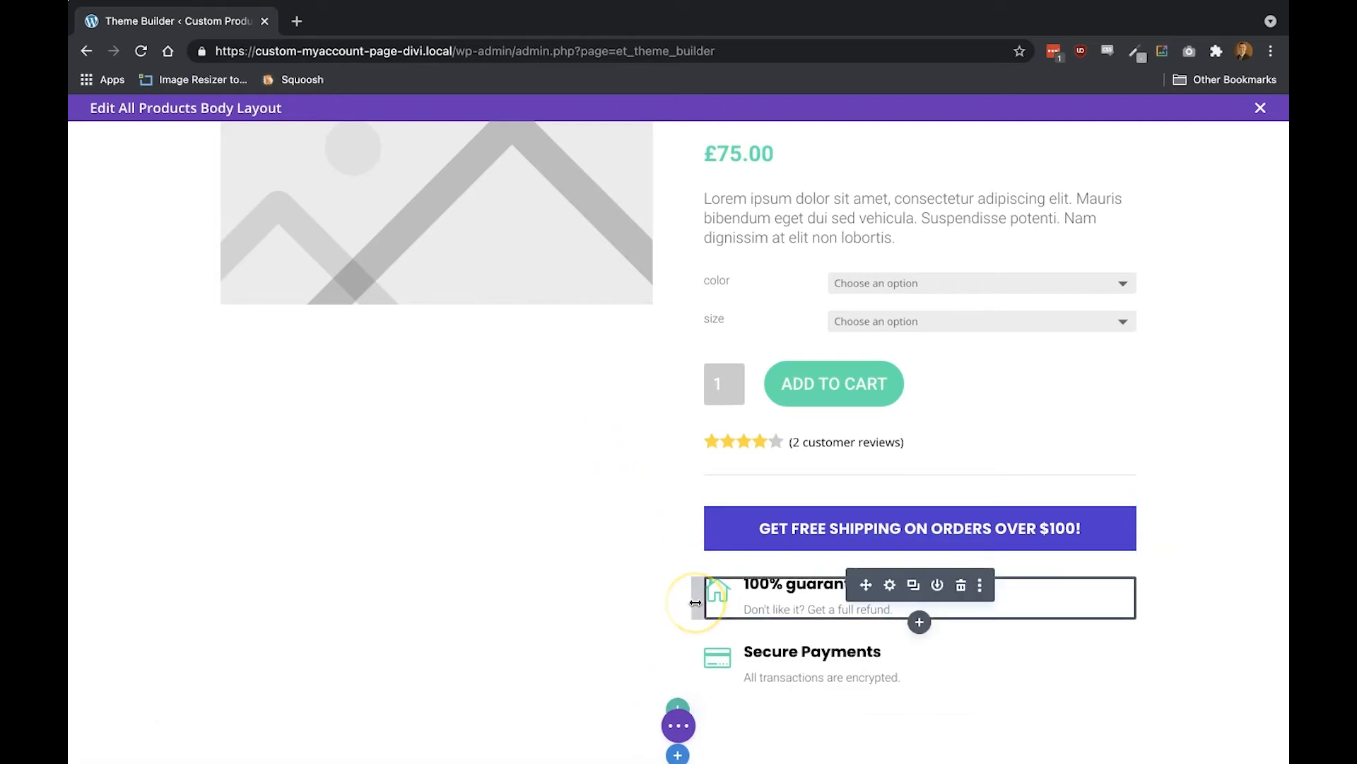
scroll(693, 598, down, 2)
click(678, 619)
click(600, 362)
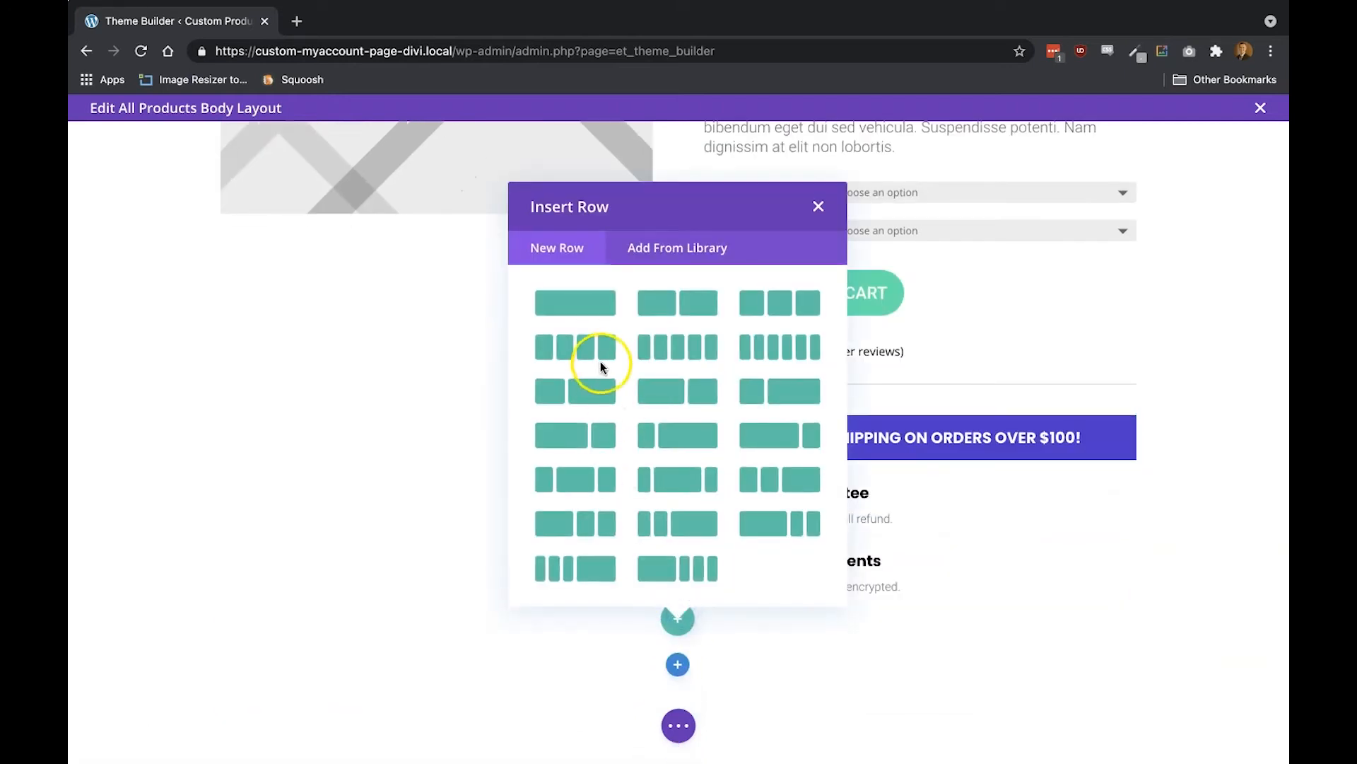
click(587, 303)
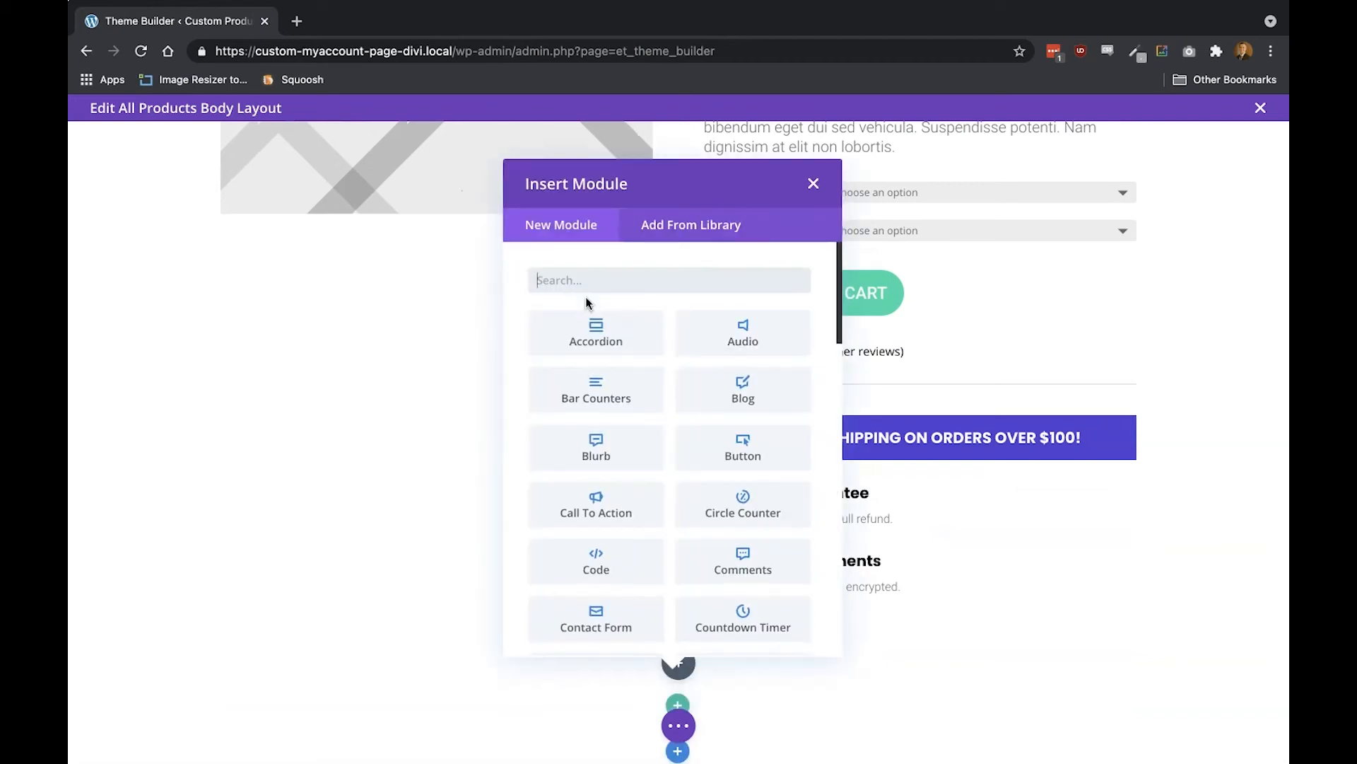
text(not)
click(552, 315)
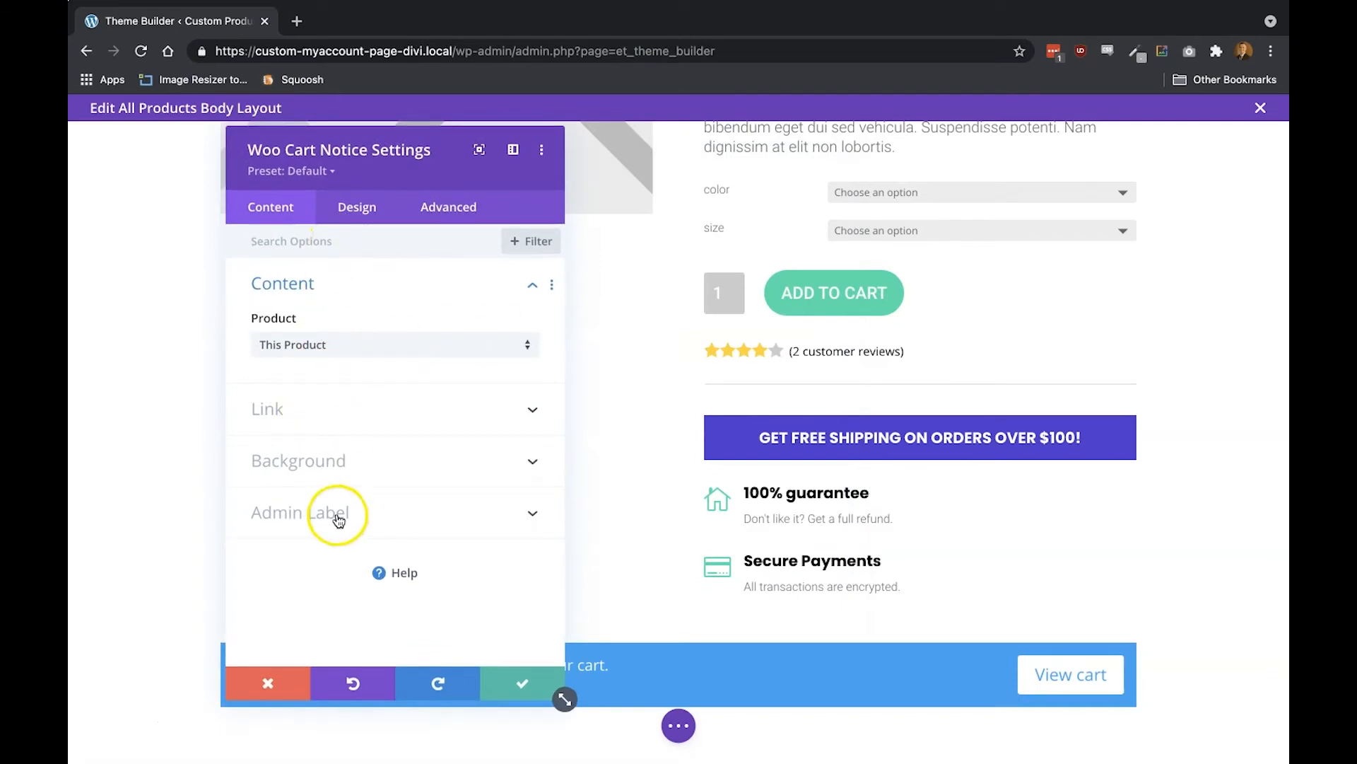
Give the cart notice the recently used purple-blue background color, #5430ce
click(339, 463)
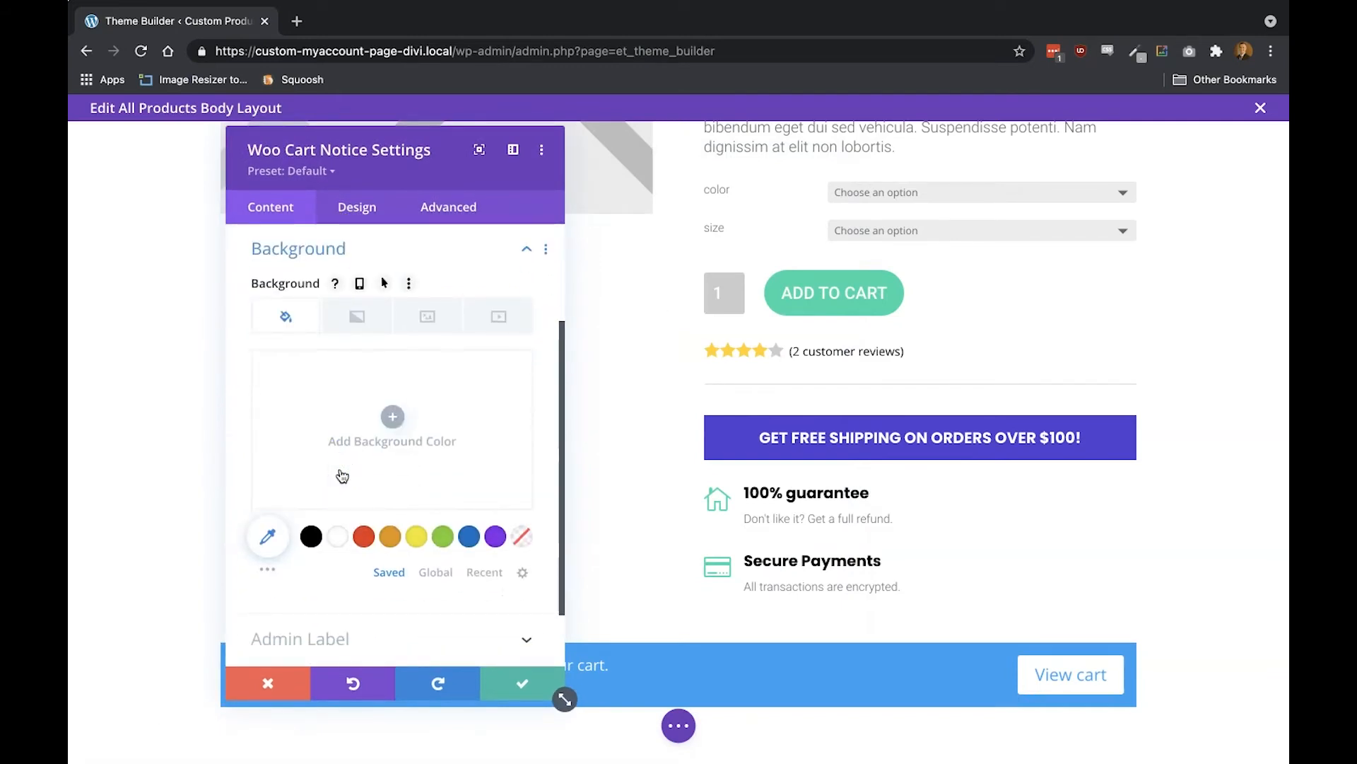
click(485, 572)
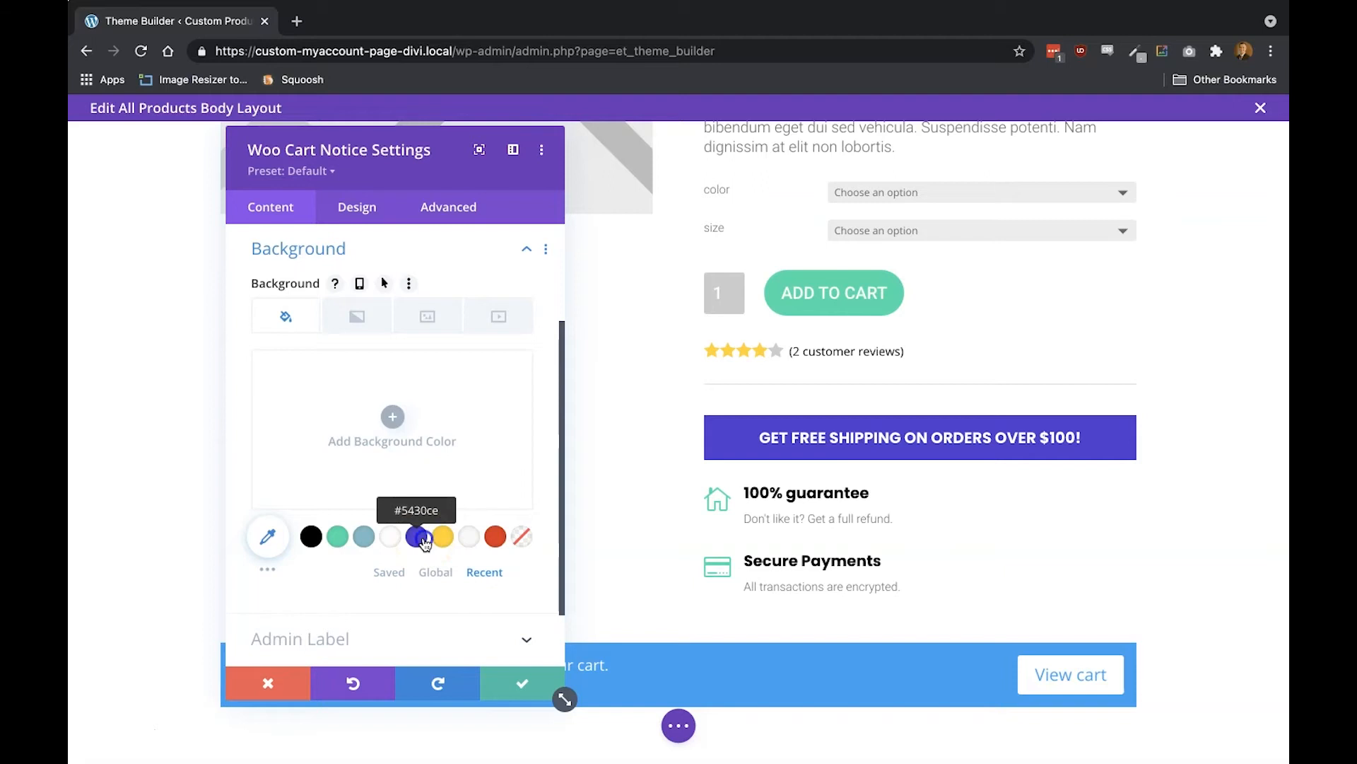
click(418, 537)
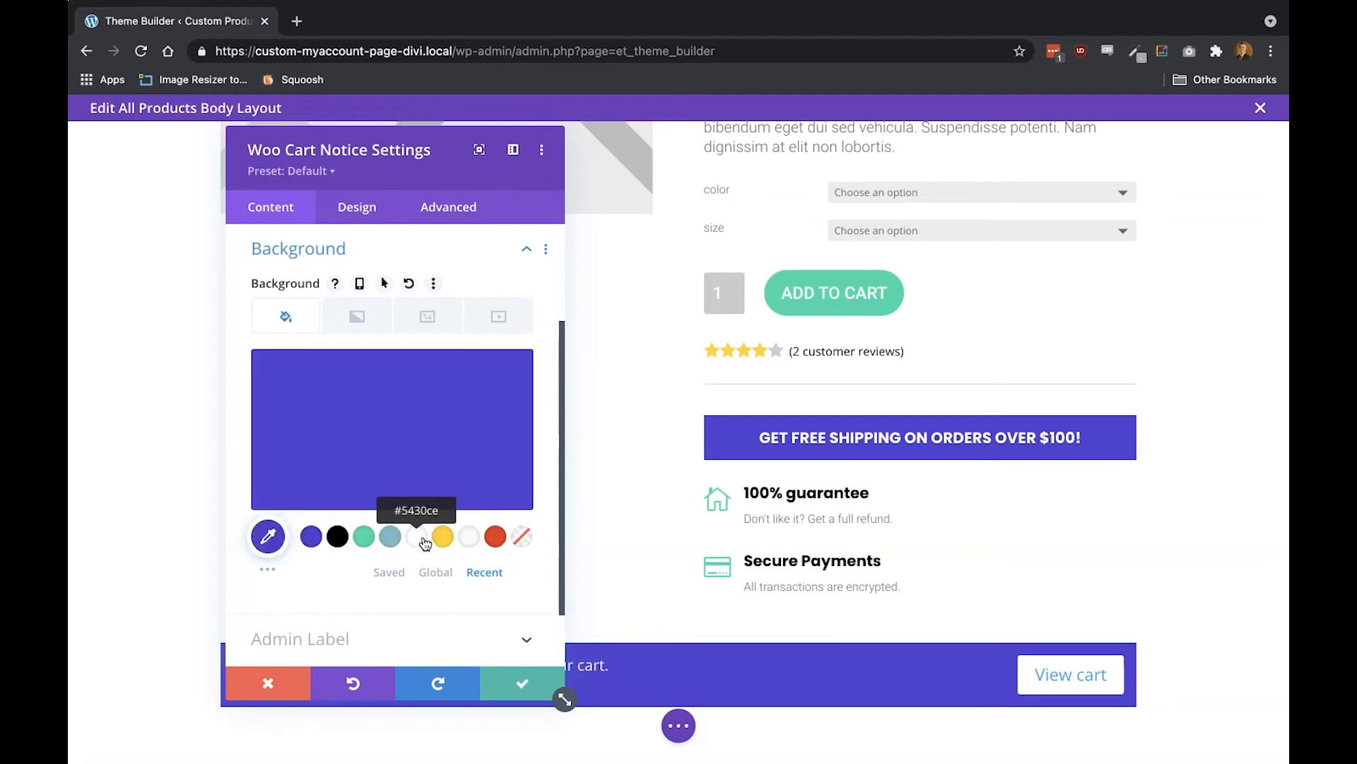
Set the cart notice's text font to Roboto with a Light weight
click(346, 206)
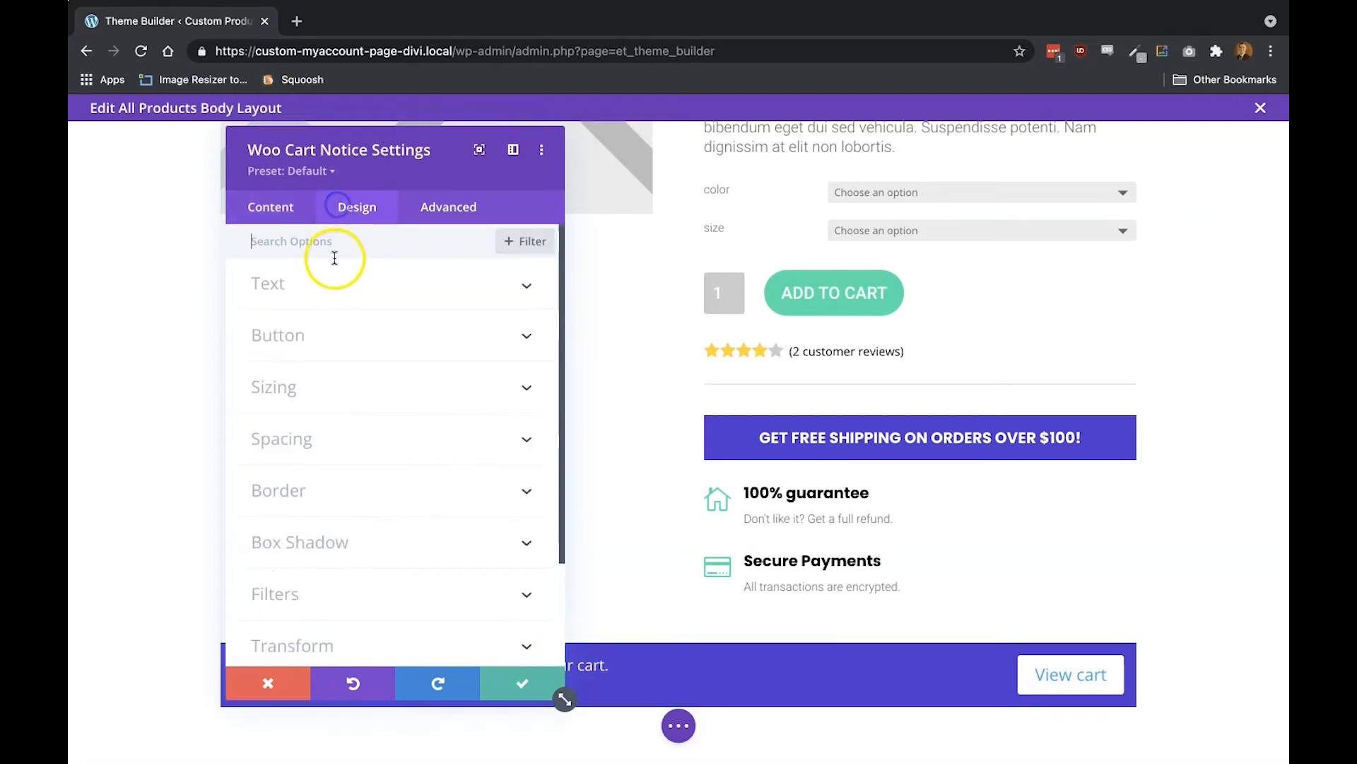
click(312, 291)
click(315, 347)
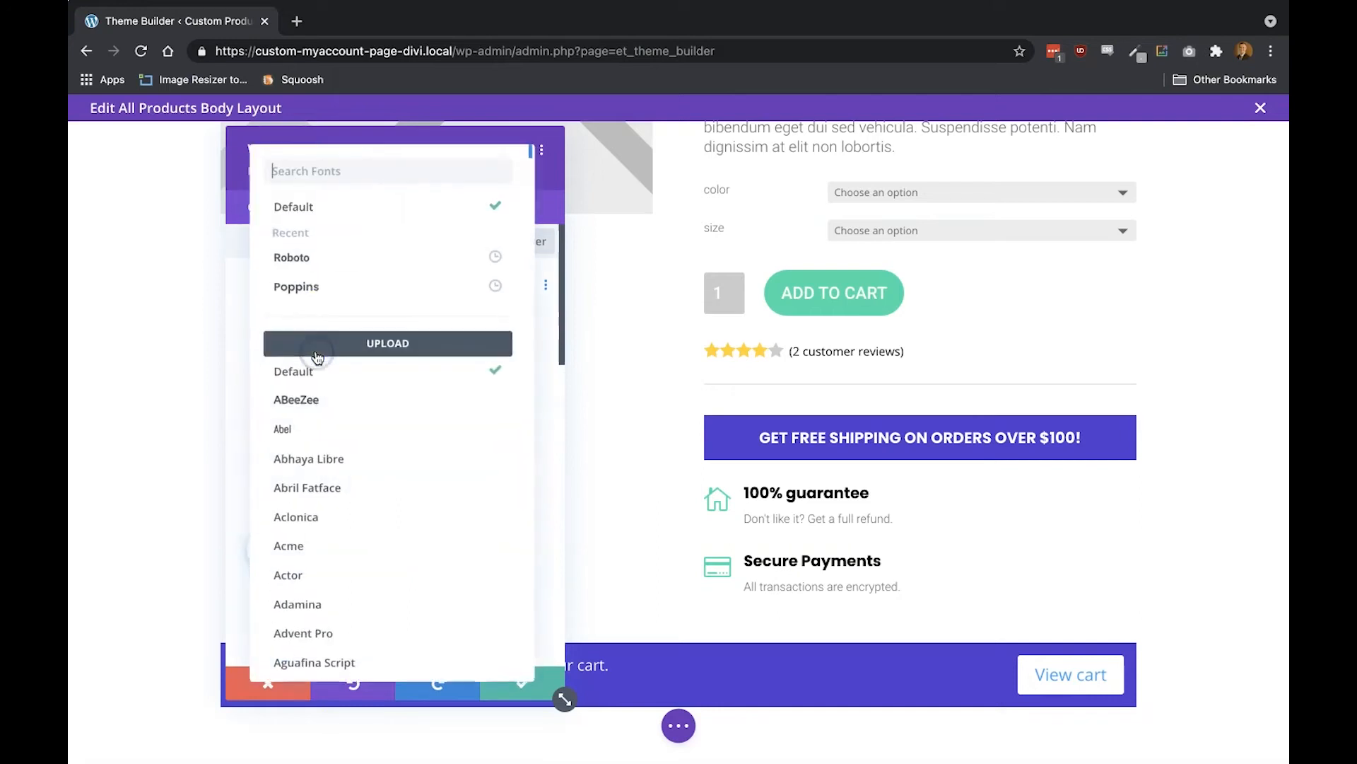
click(326, 260)
click(319, 410)
click(304, 453)
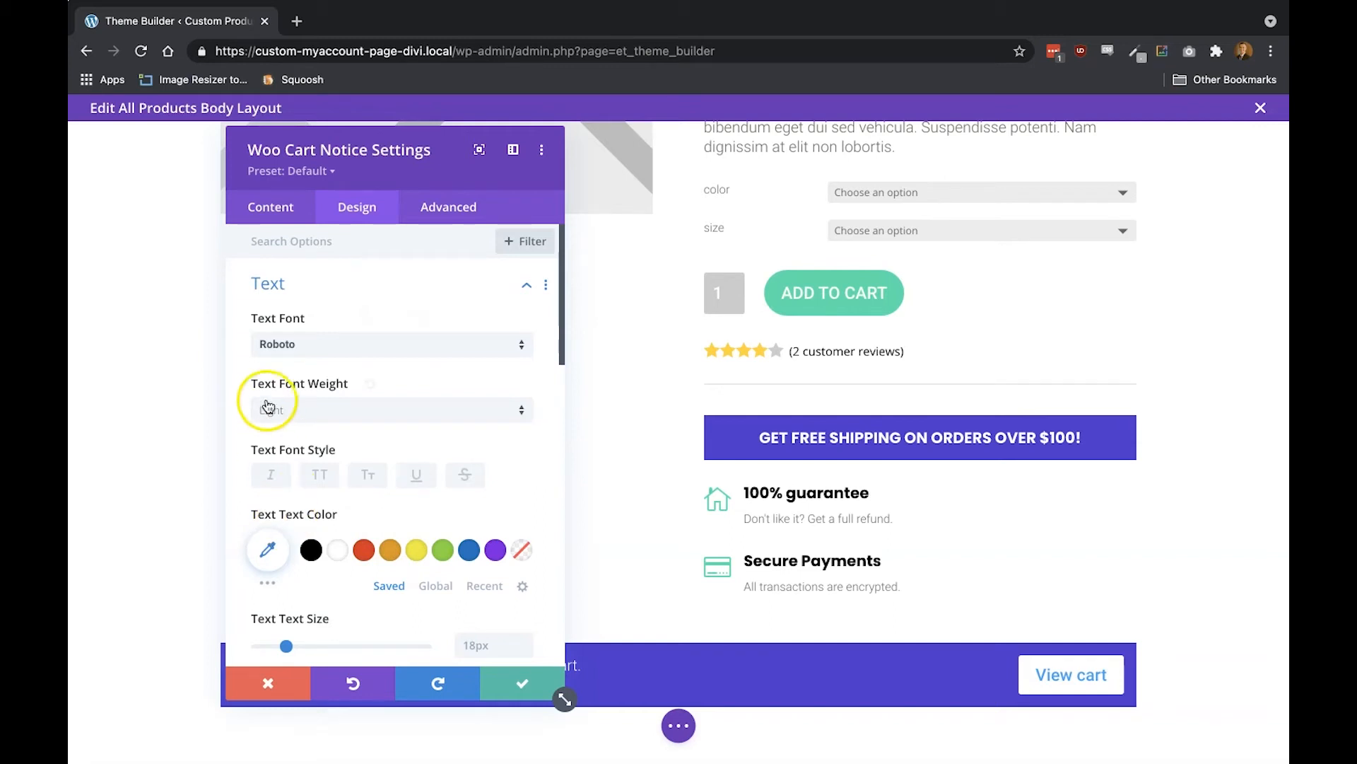
Color the cart notice's text white, #ffffff, set its size to 21px, and save the module settings
click(340, 557)
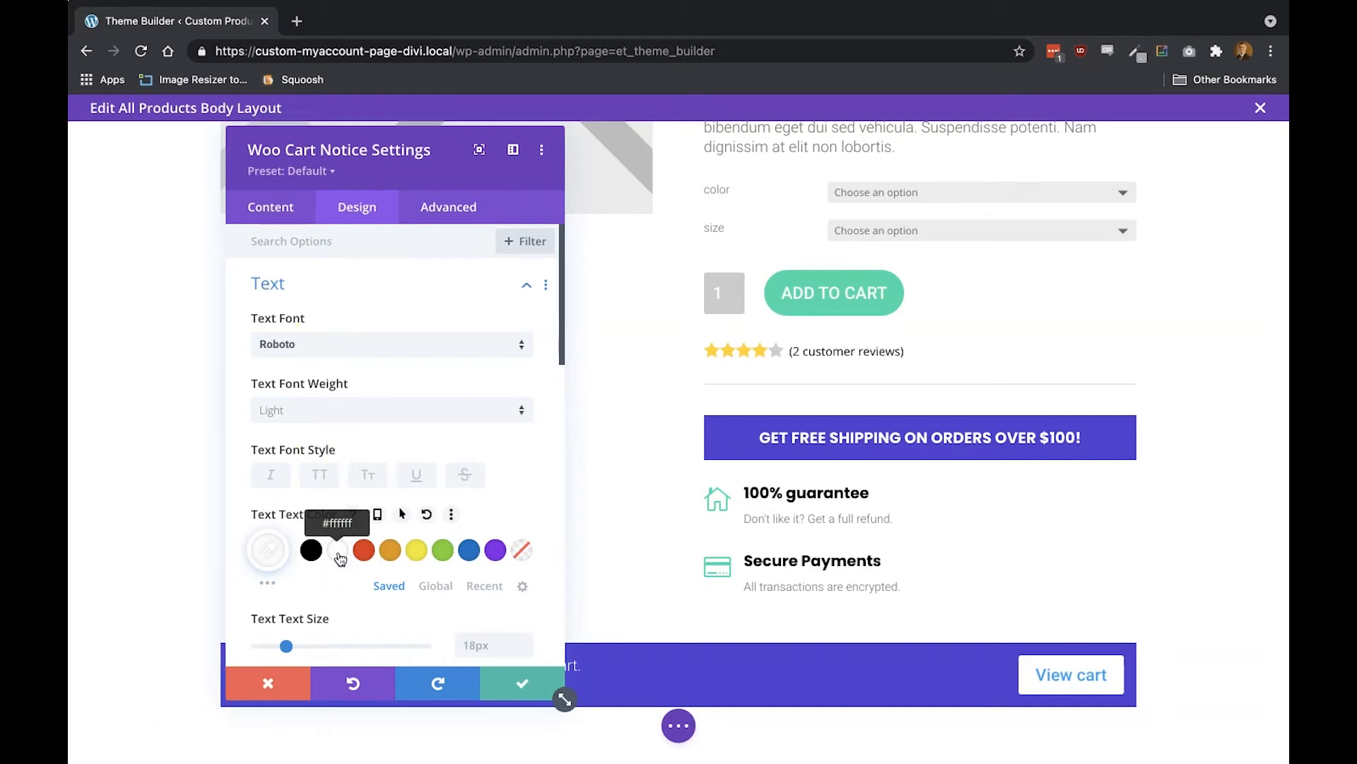
scroll(340, 559, down, 2)
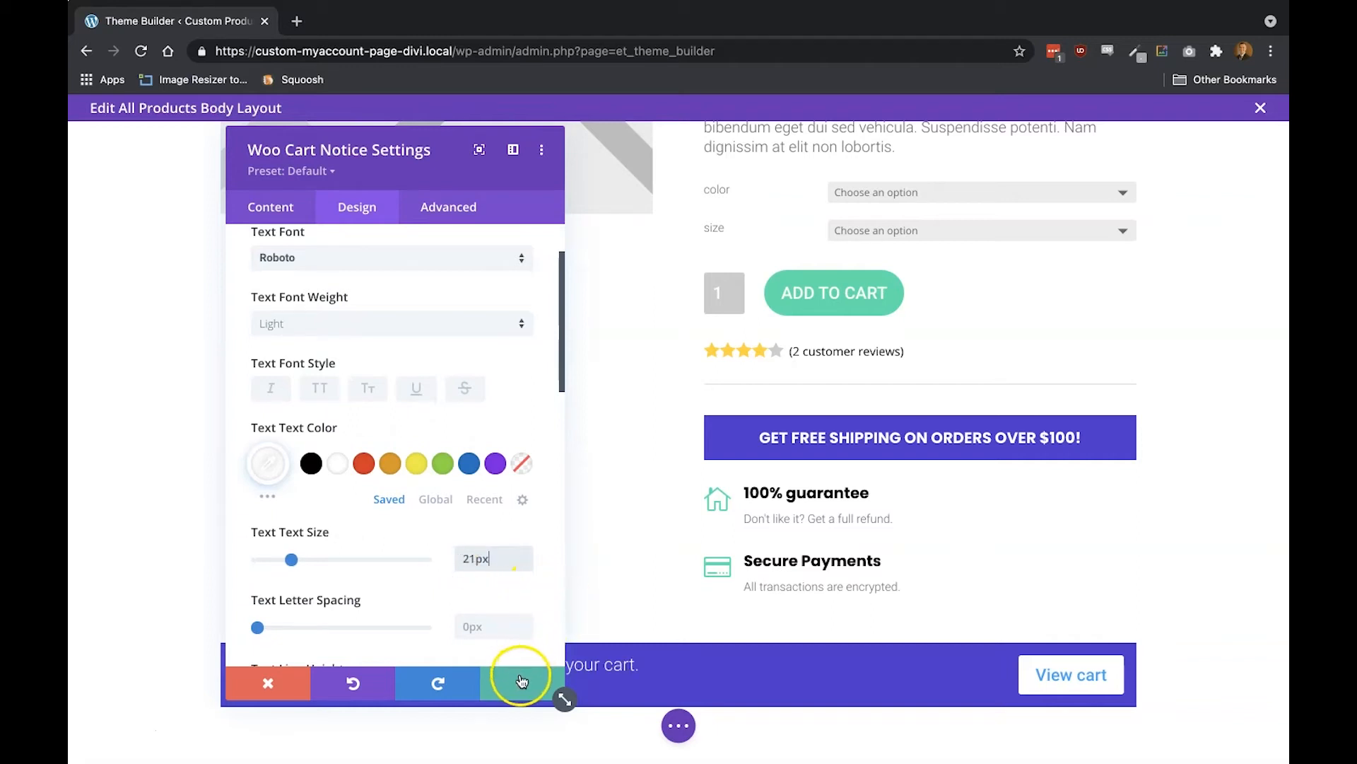
scroll(379, 475, down, 10)
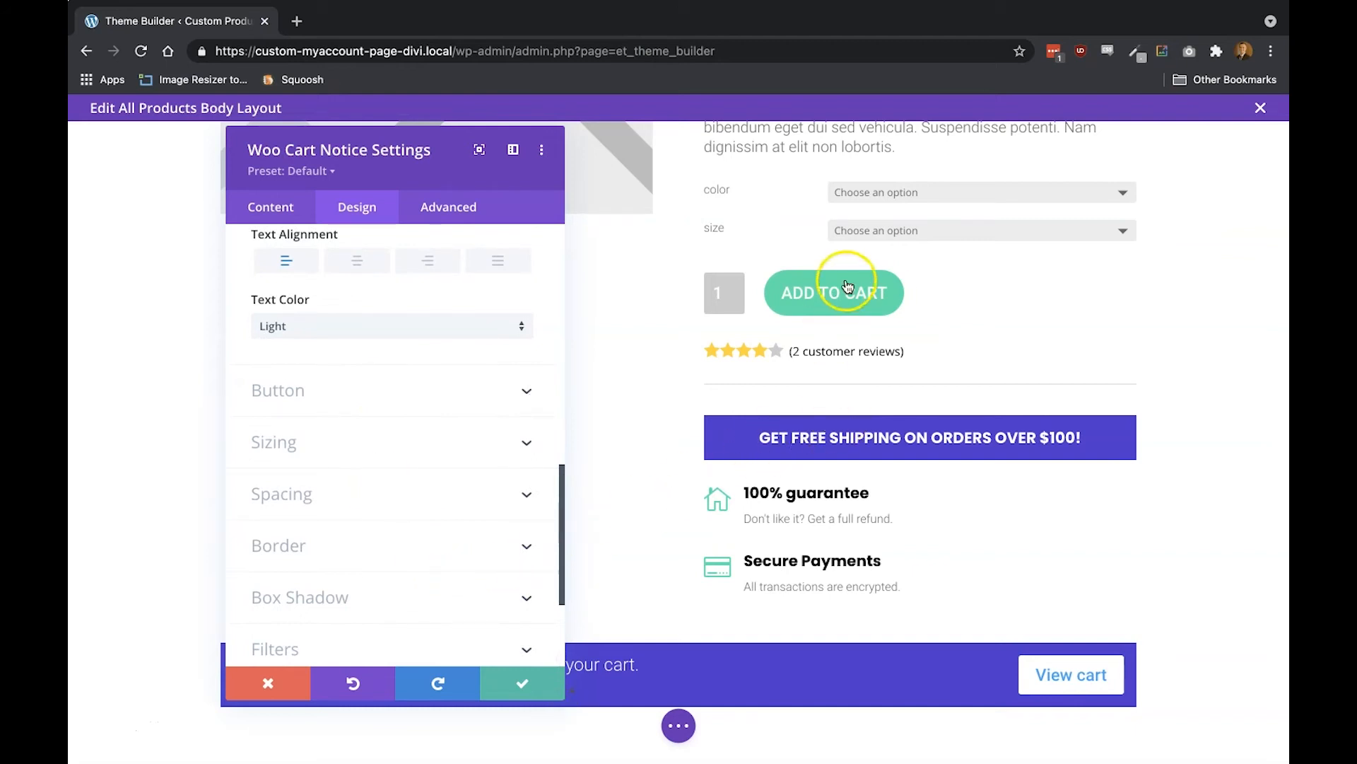
click(514, 681)
Copy the button styles of the Woo Add To Cart module and close its settings
scroll(850, 294, up, 1)
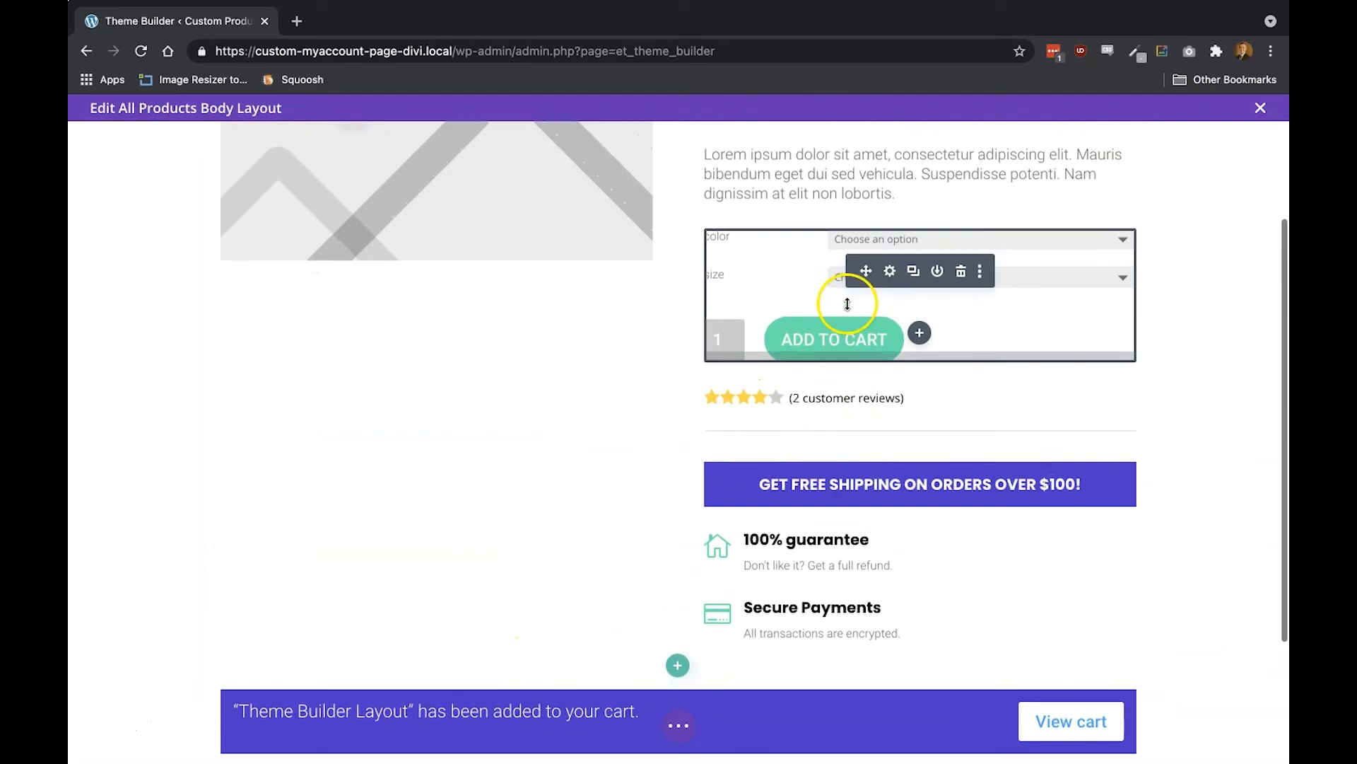
click(891, 272)
click(357, 206)
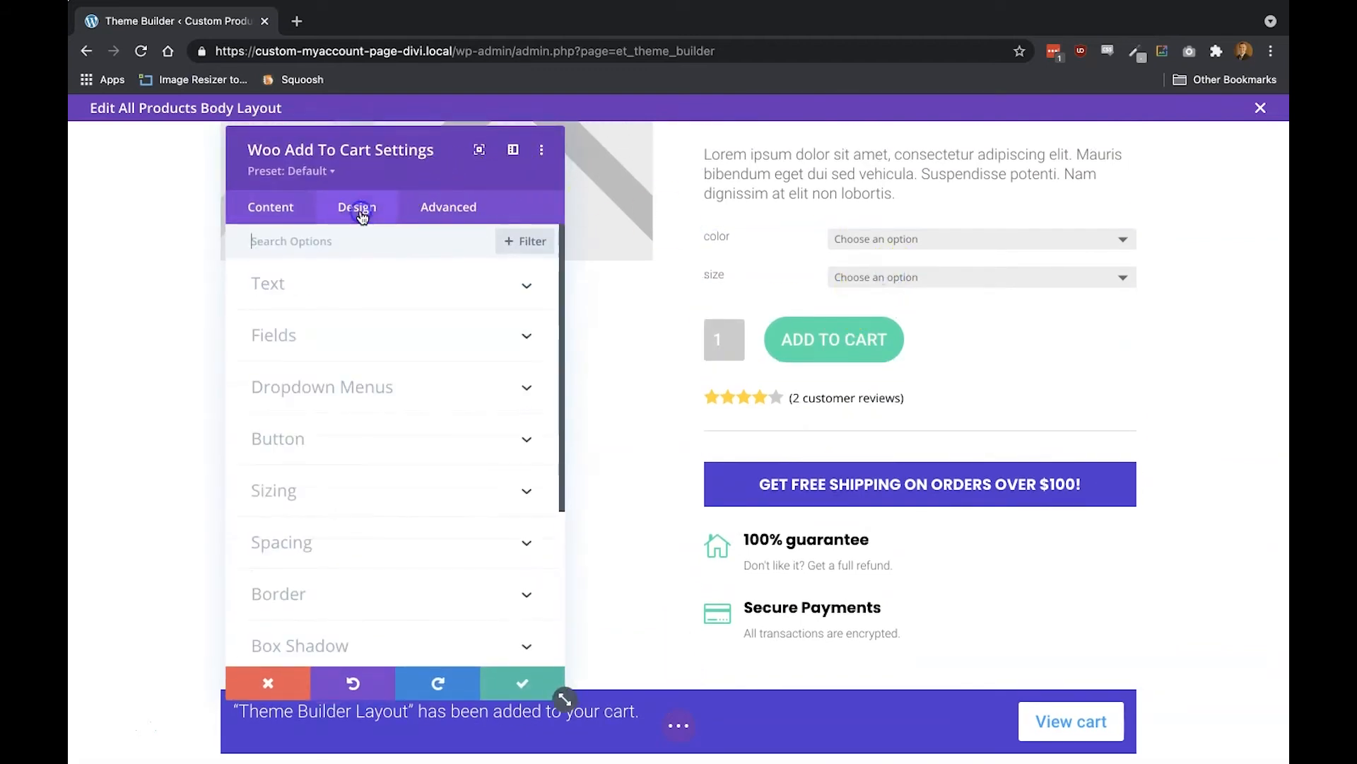
right_click(279, 444)
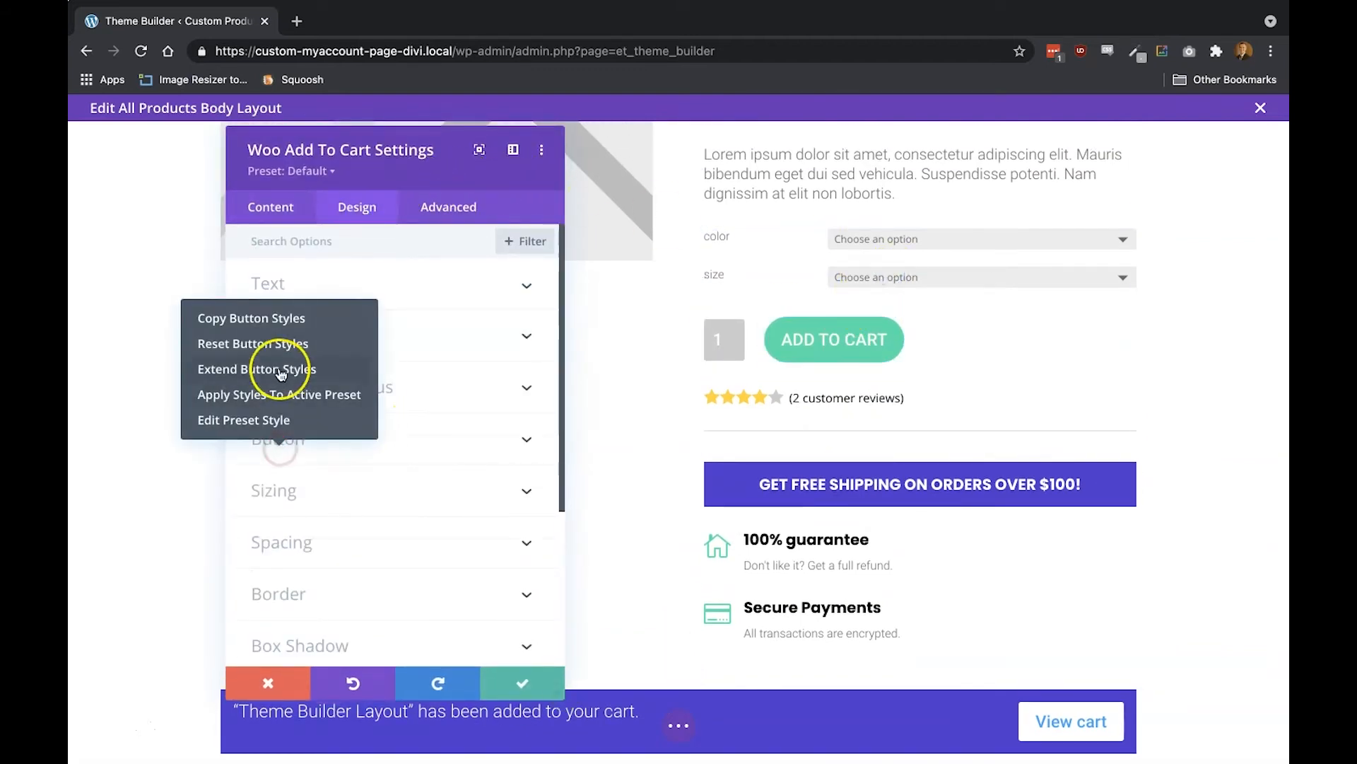
click(284, 322)
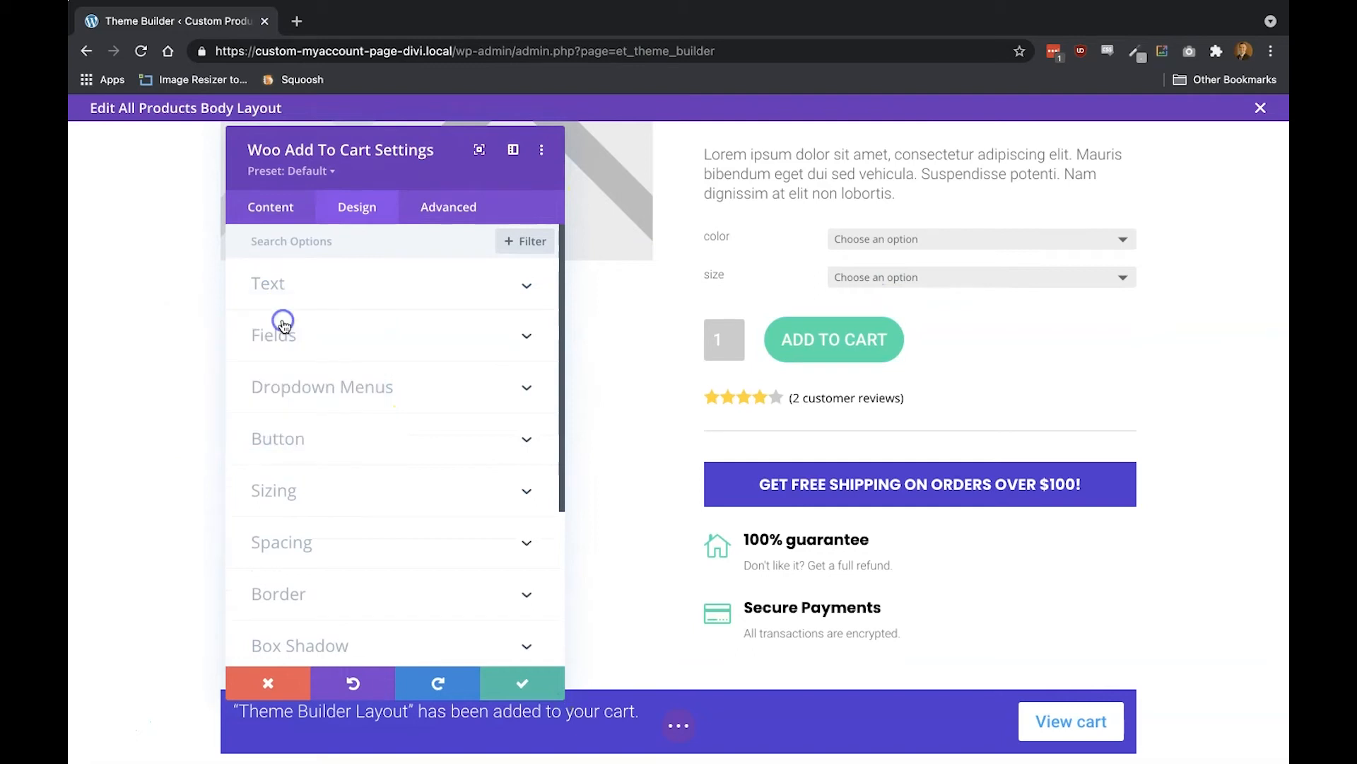
click(511, 676)
Paste the copied button styles onto the Woo Cart Notice module and move its row above the product row
scroll(707, 495, down, 2)
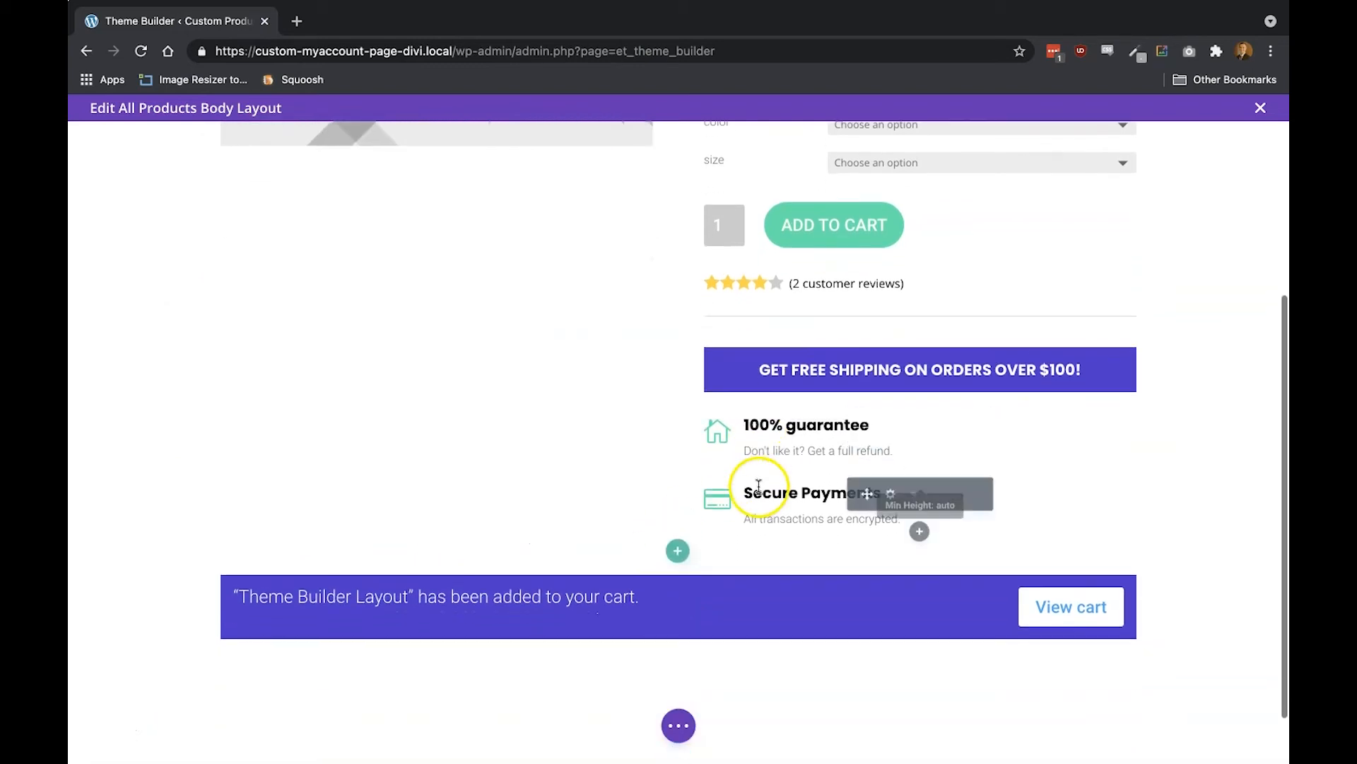
click(649, 583)
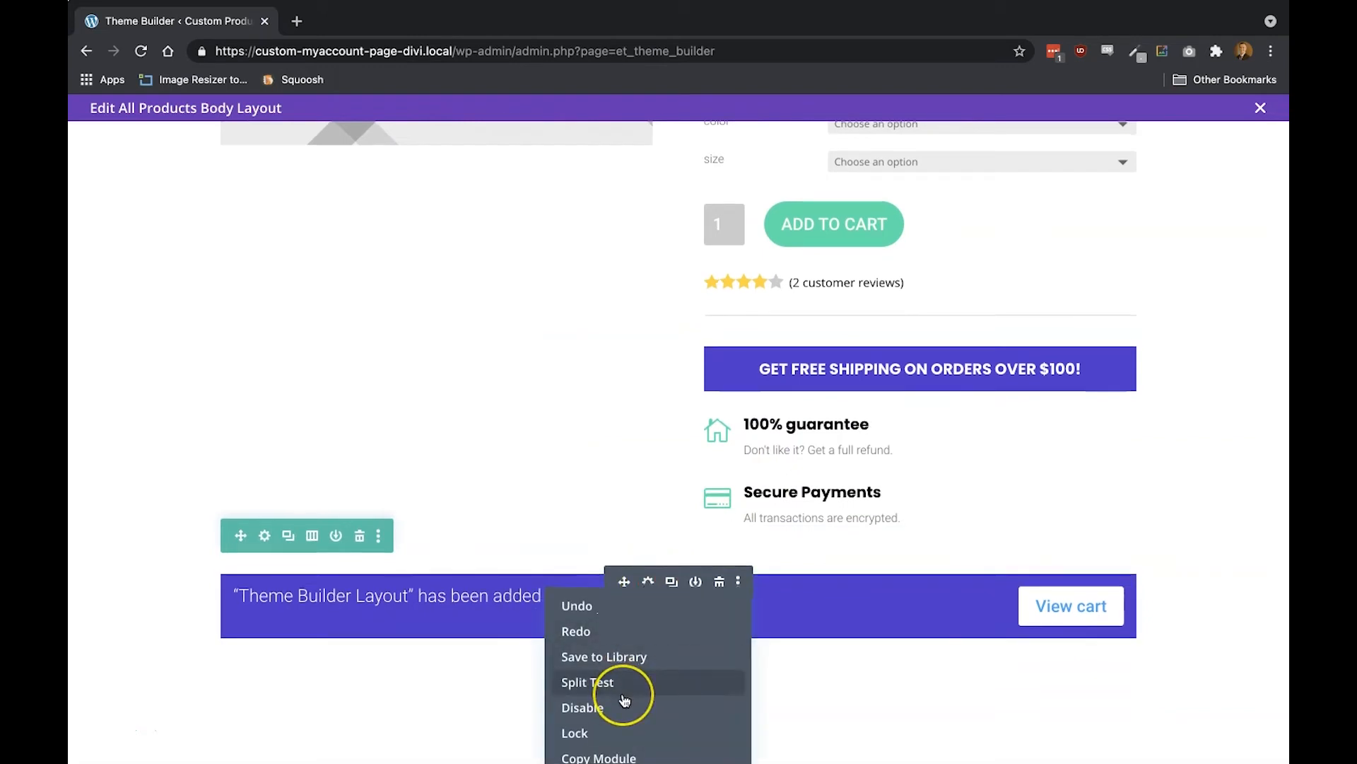
scroll(625, 700, down, 2)
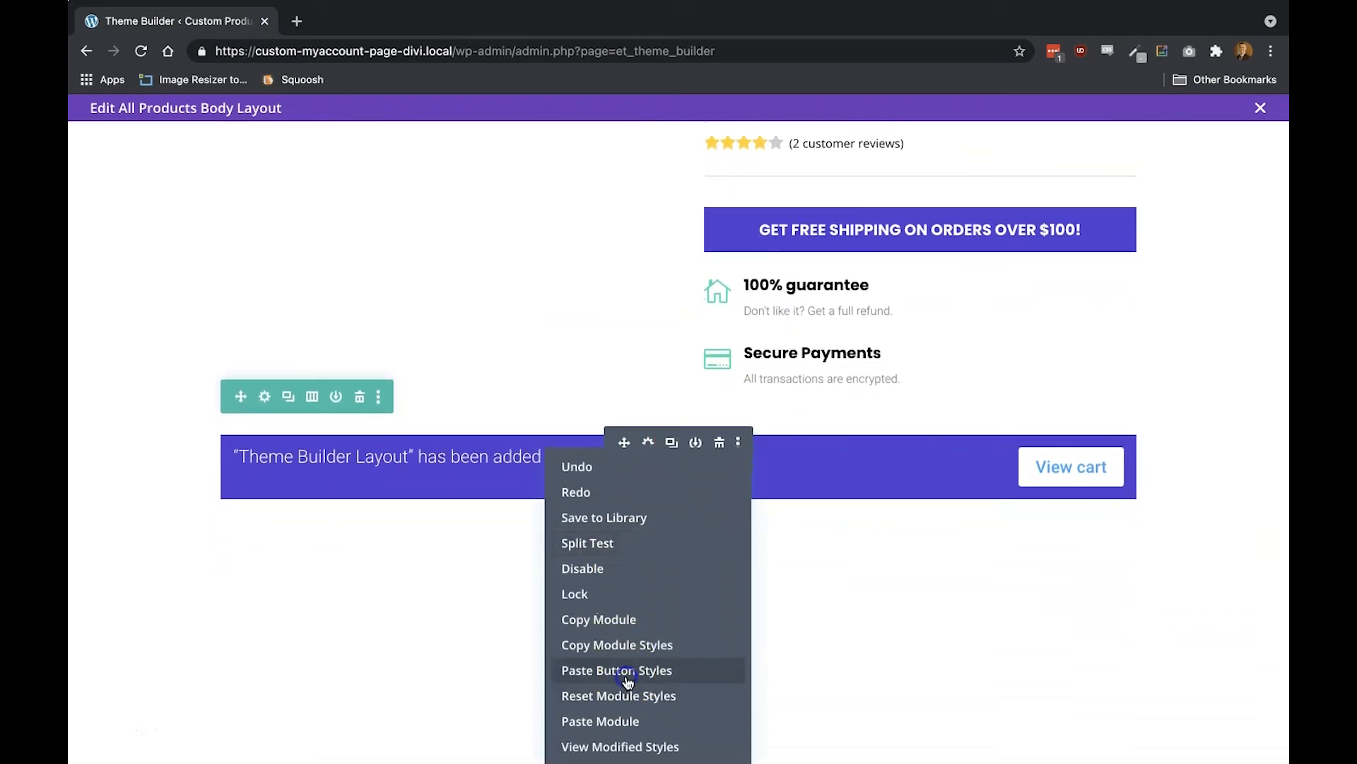
click(623, 668)
mouse_move(760, 594)
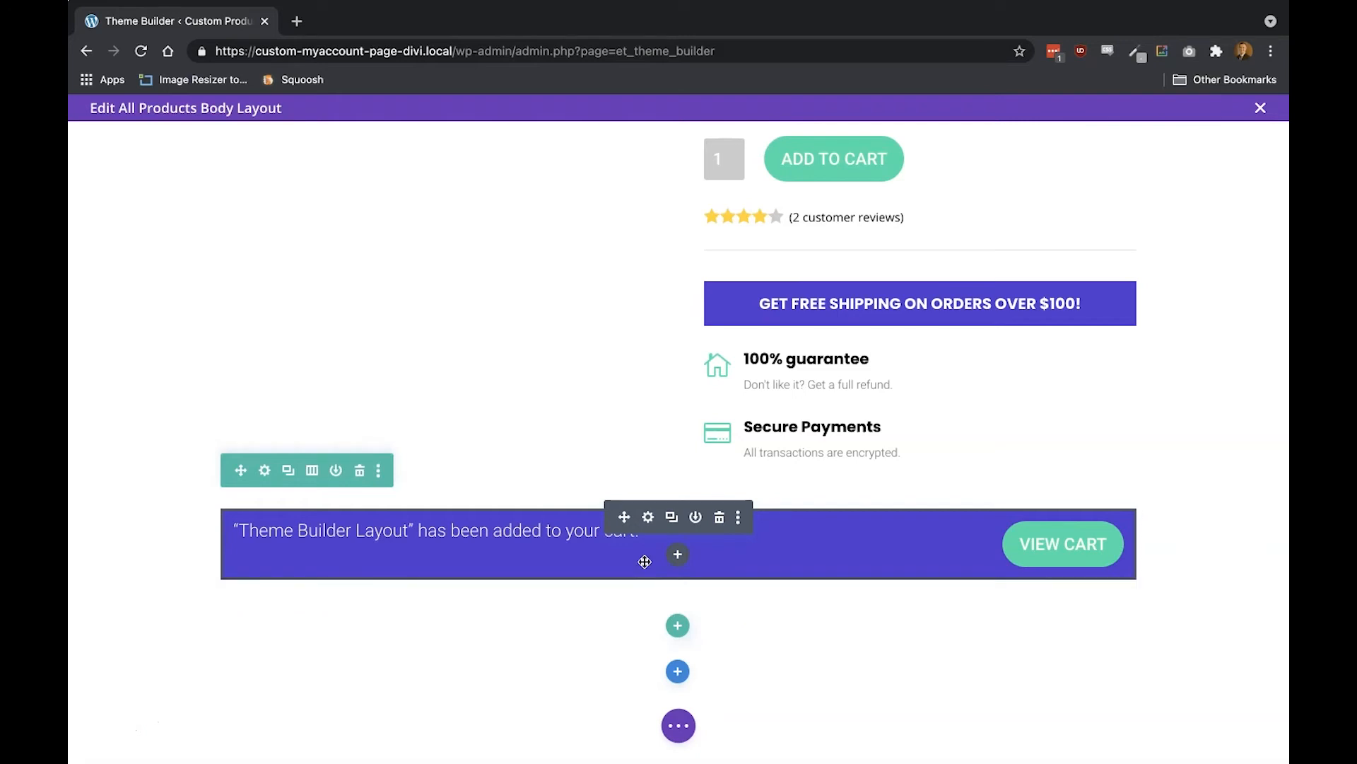
drag(237, 473, 297, 187)
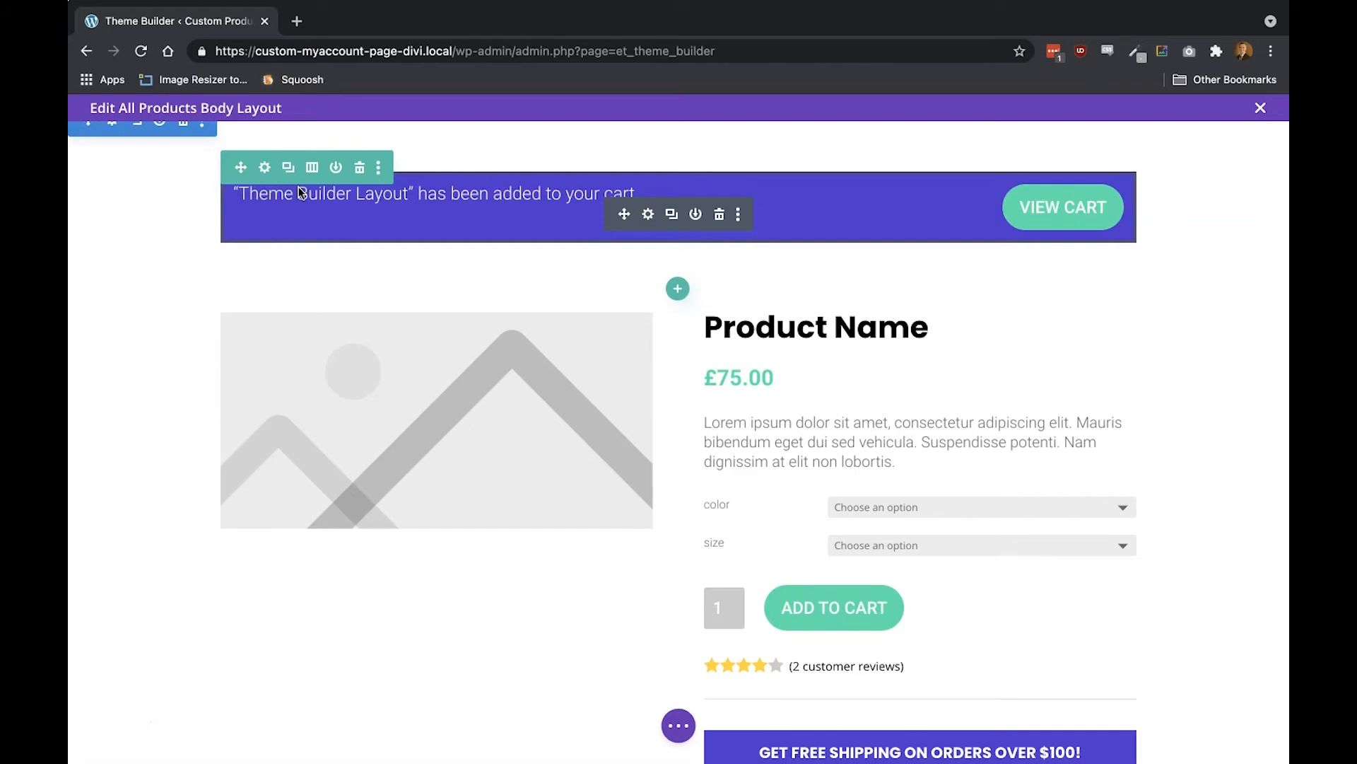
Add a single-column row below the product details and insert a Woo Breadcrumb module in it
scroll(298, 186, down, 5)
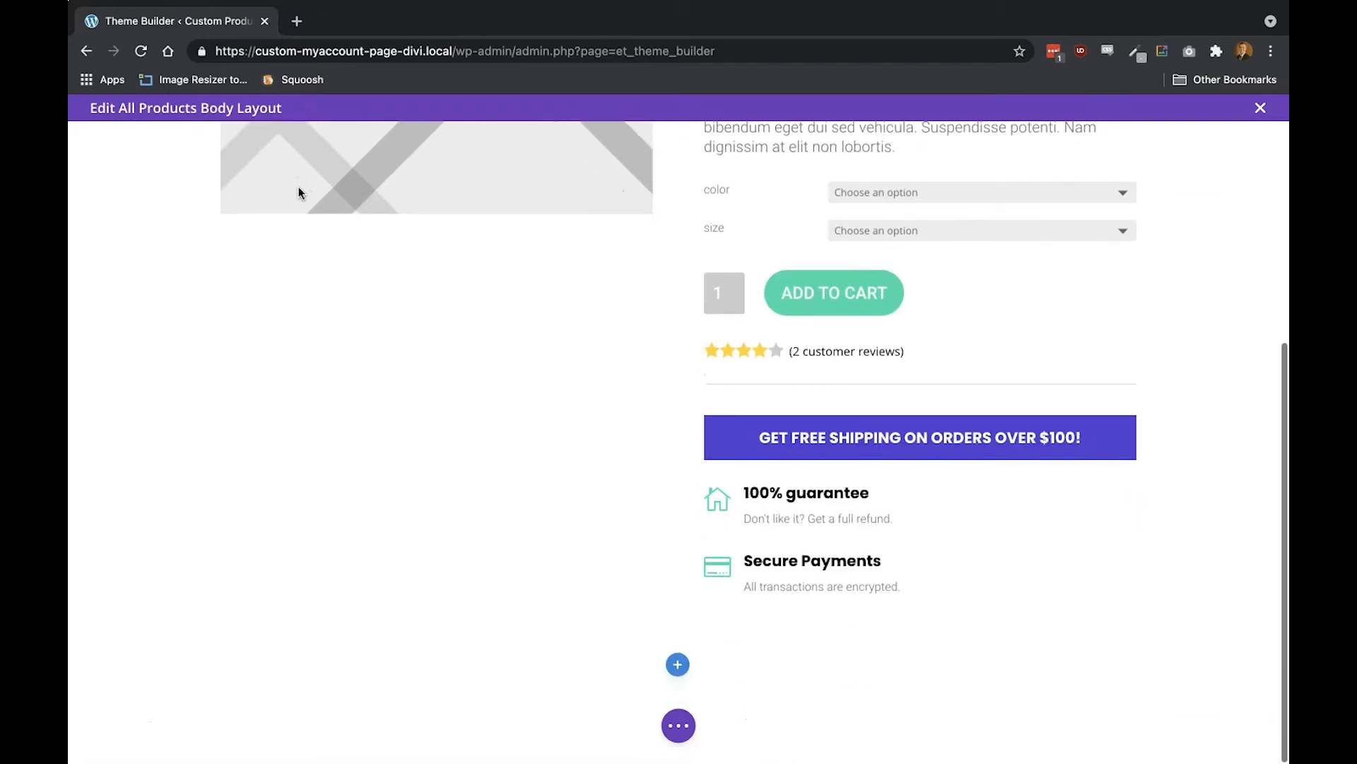
click(677, 619)
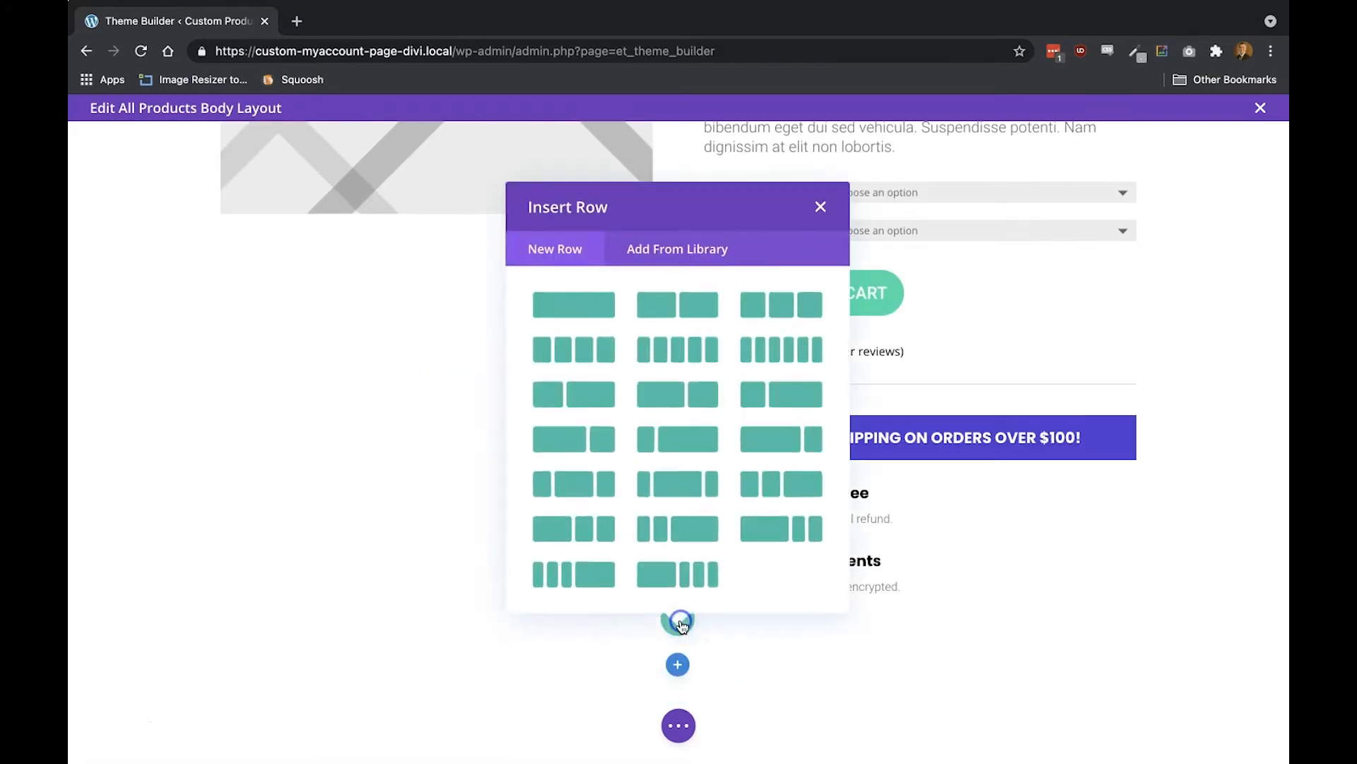
click(570, 306)
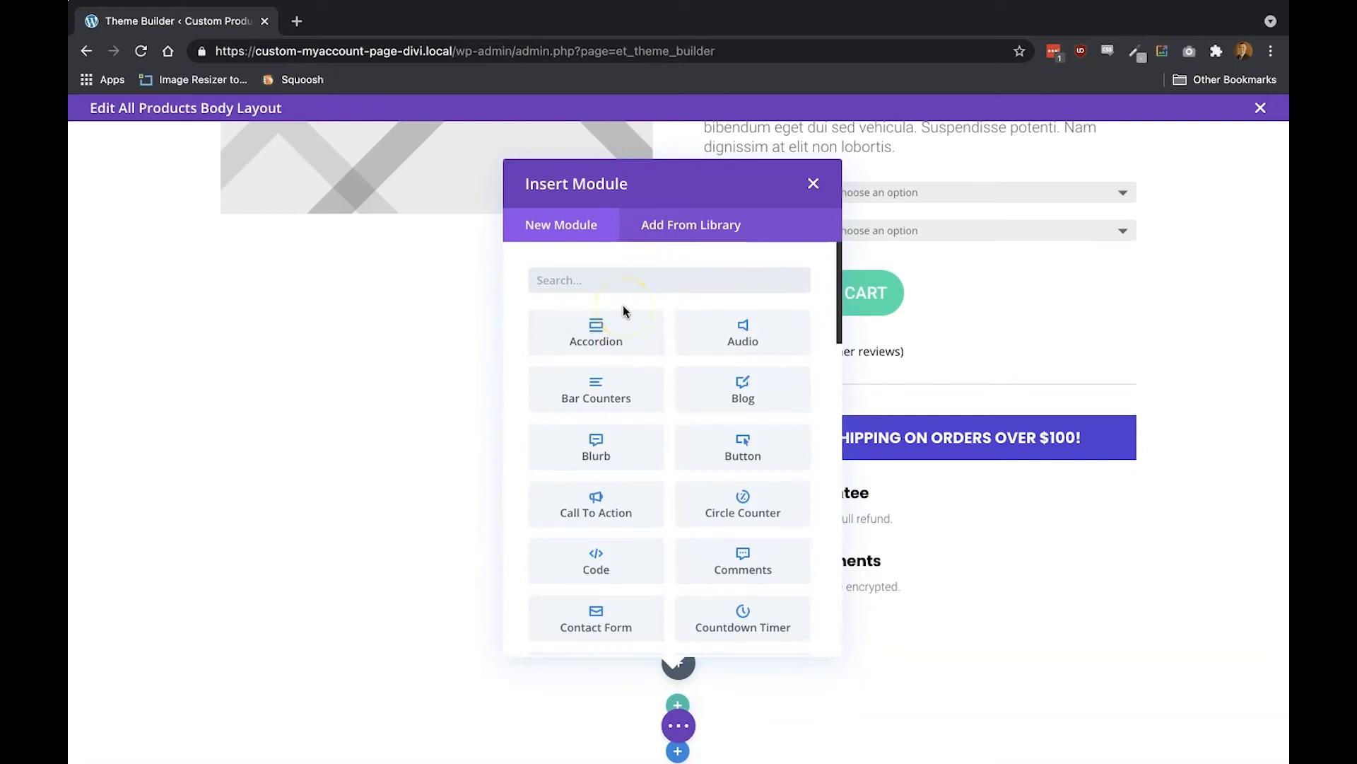
text(bread)
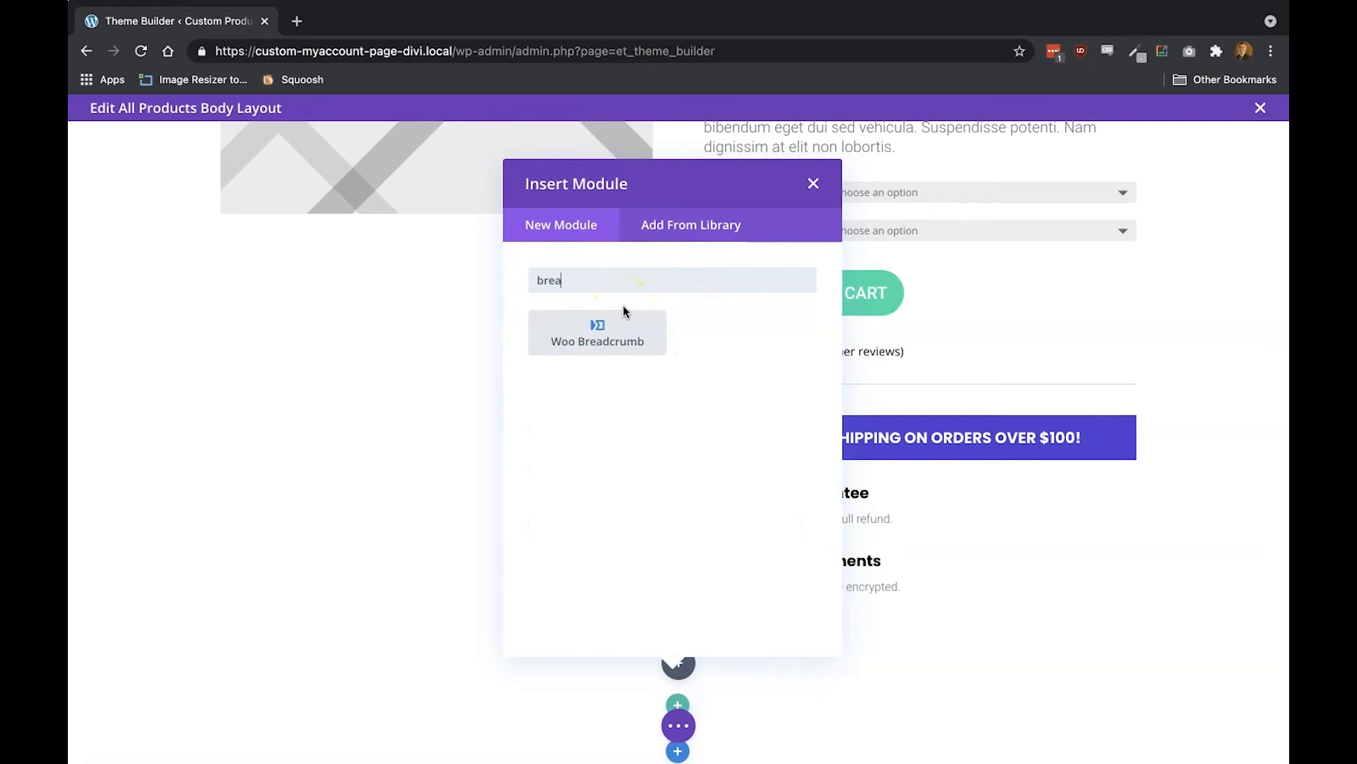
click(609, 327)
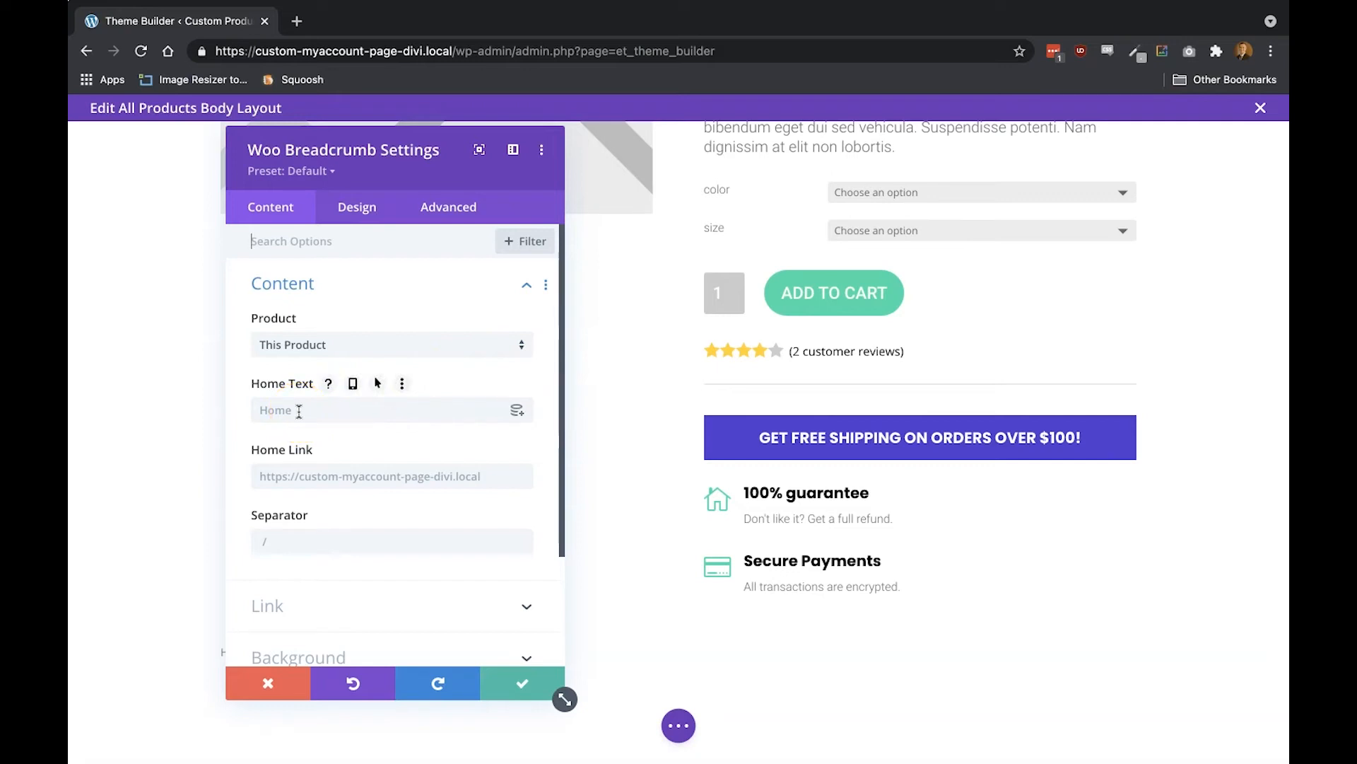
Set the breadcrumb's text font to Roboto with a Light weight and color the text white
scroll(299, 411, down, 2)
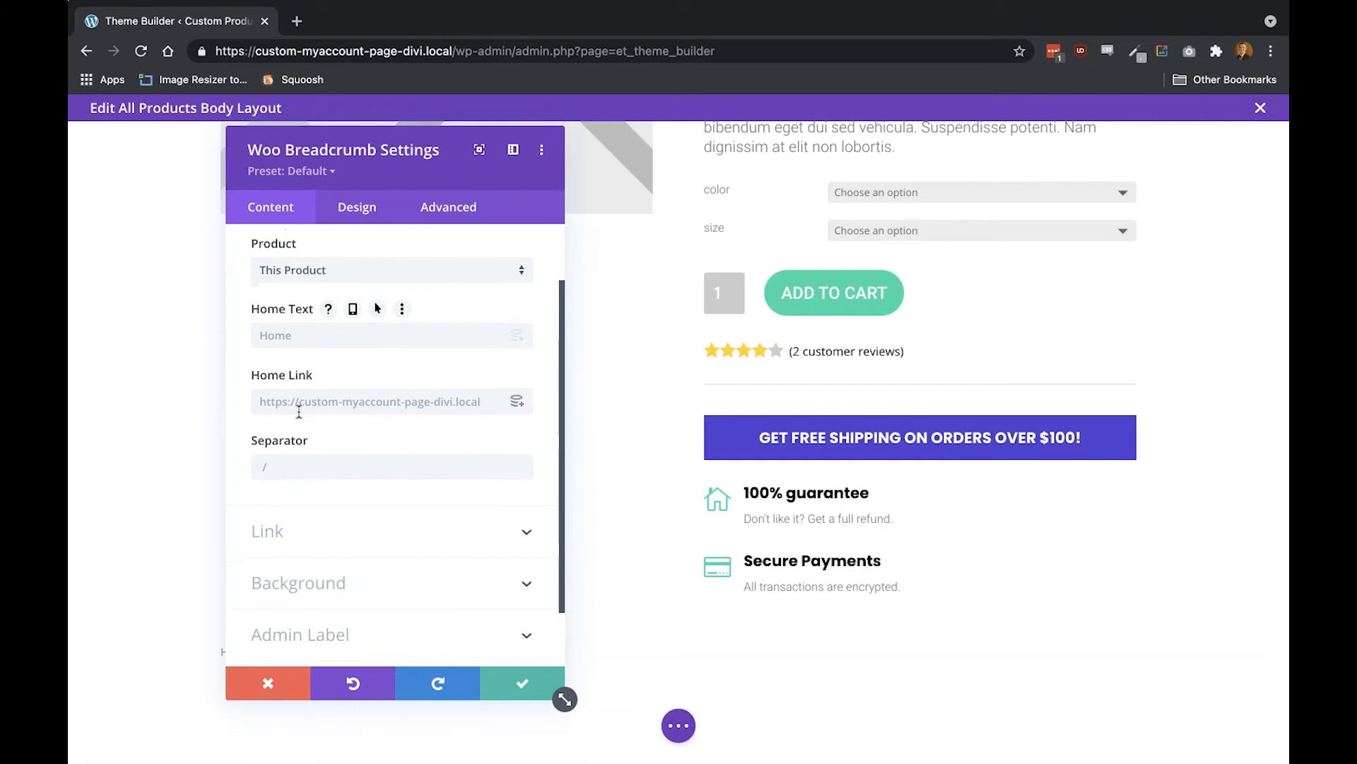
click(299, 295)
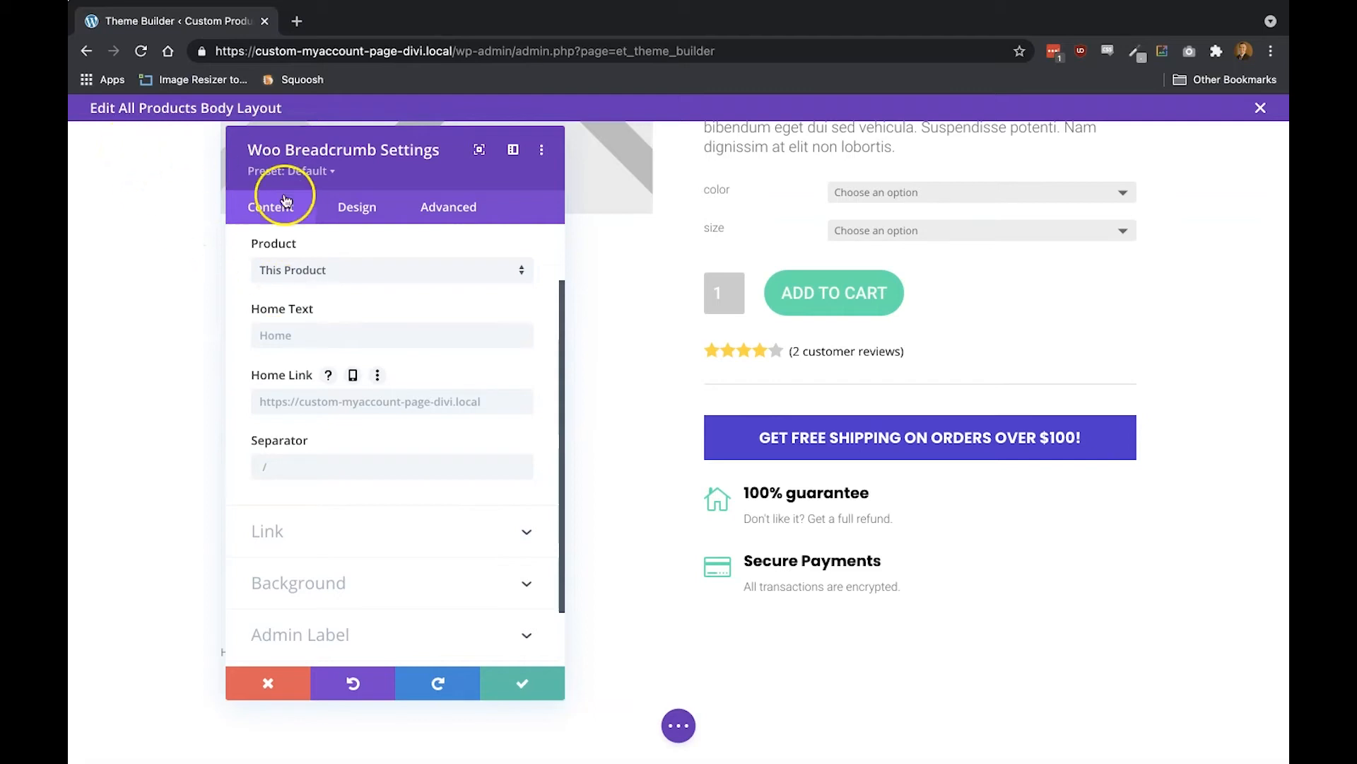
click(356, 212)
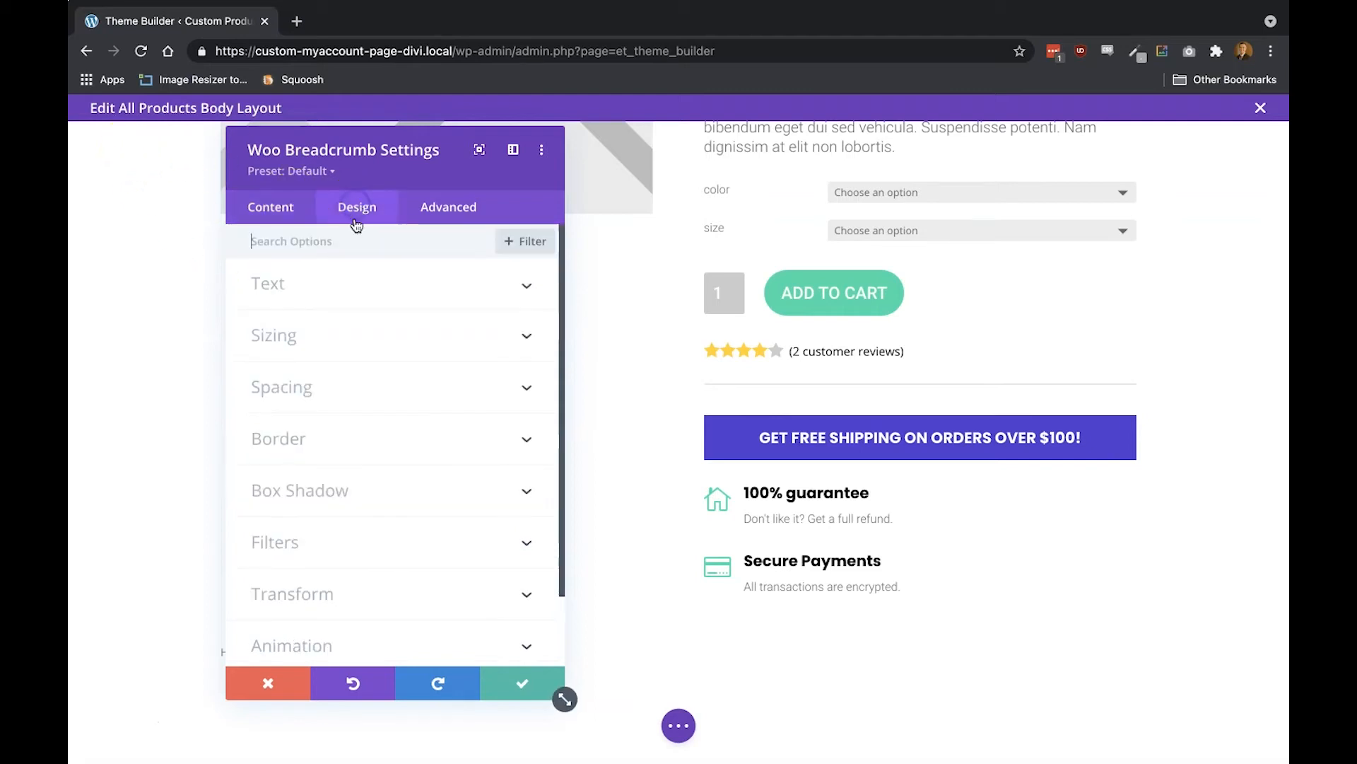
click(333, 284)
click(324, 394)
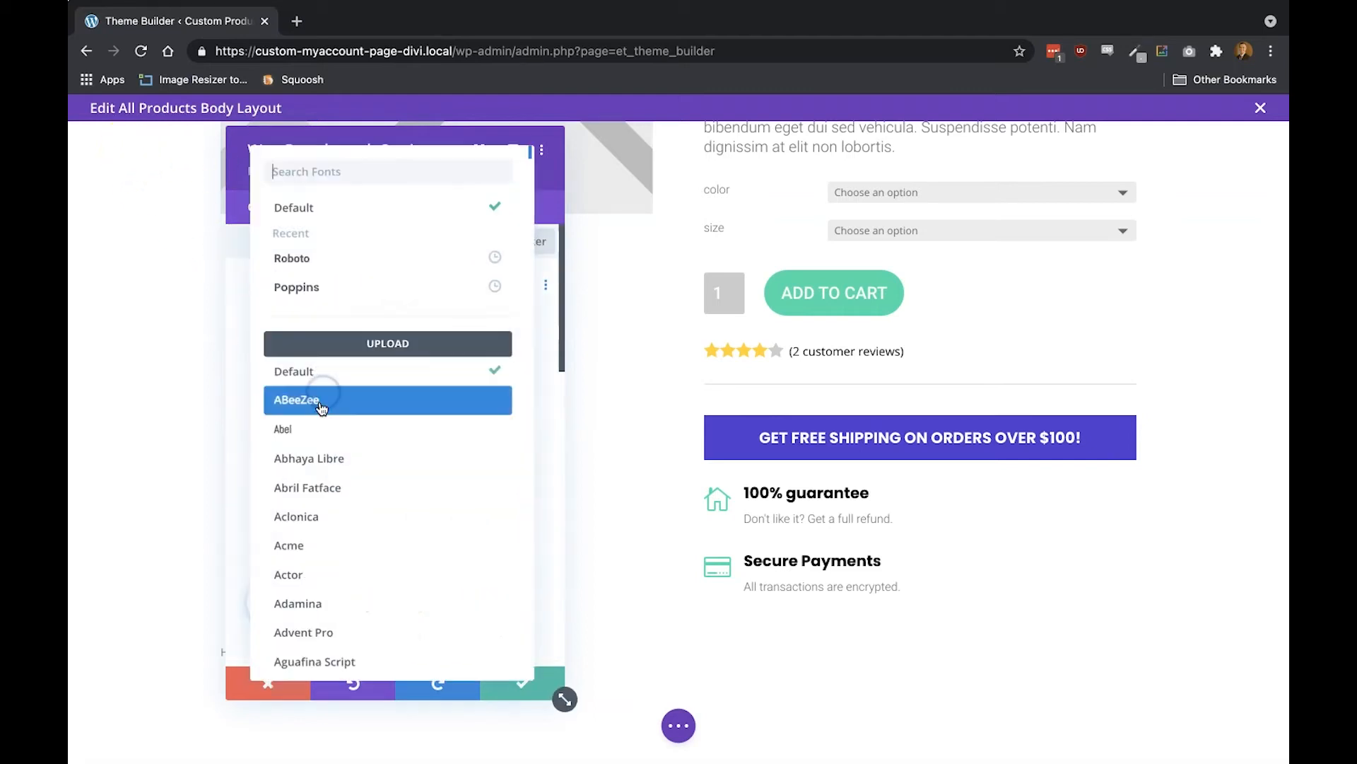
click(338, 259)
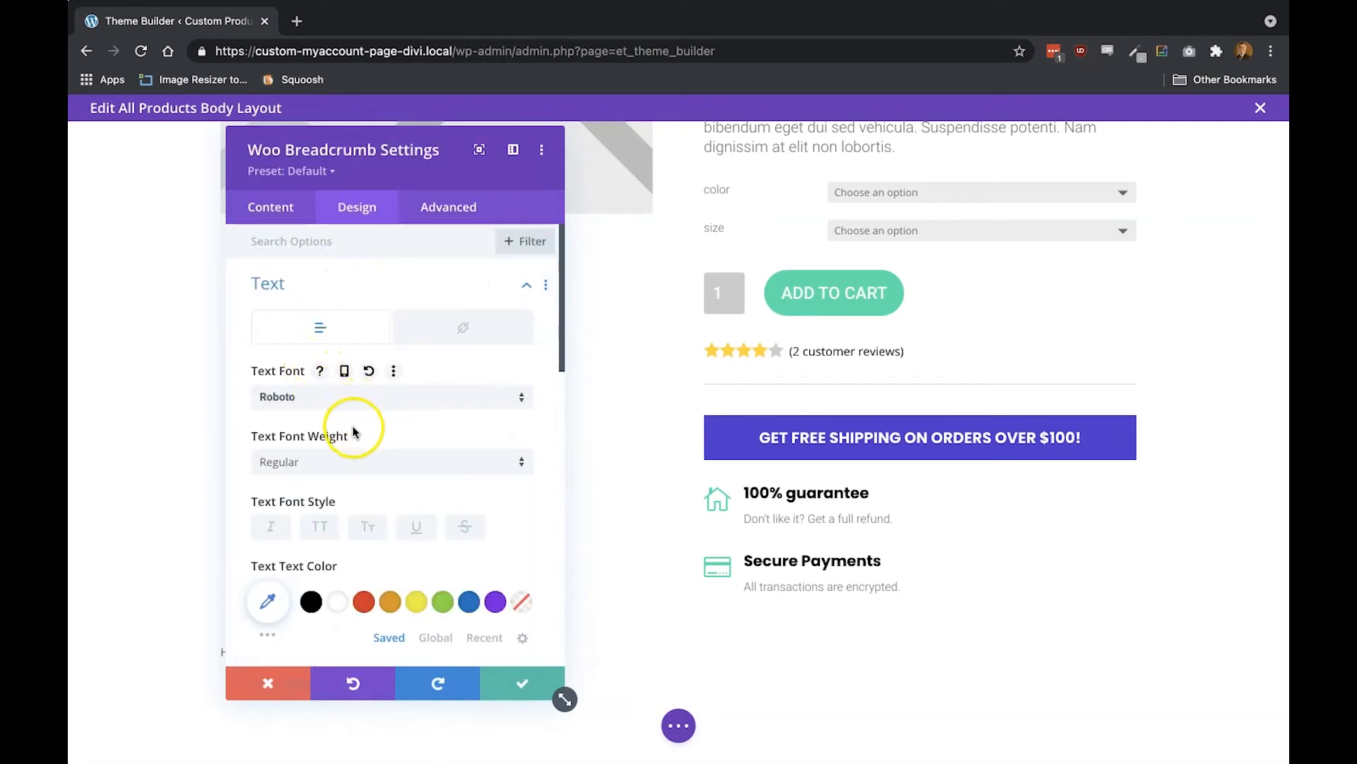
click(347, 462)
click(339, 507)
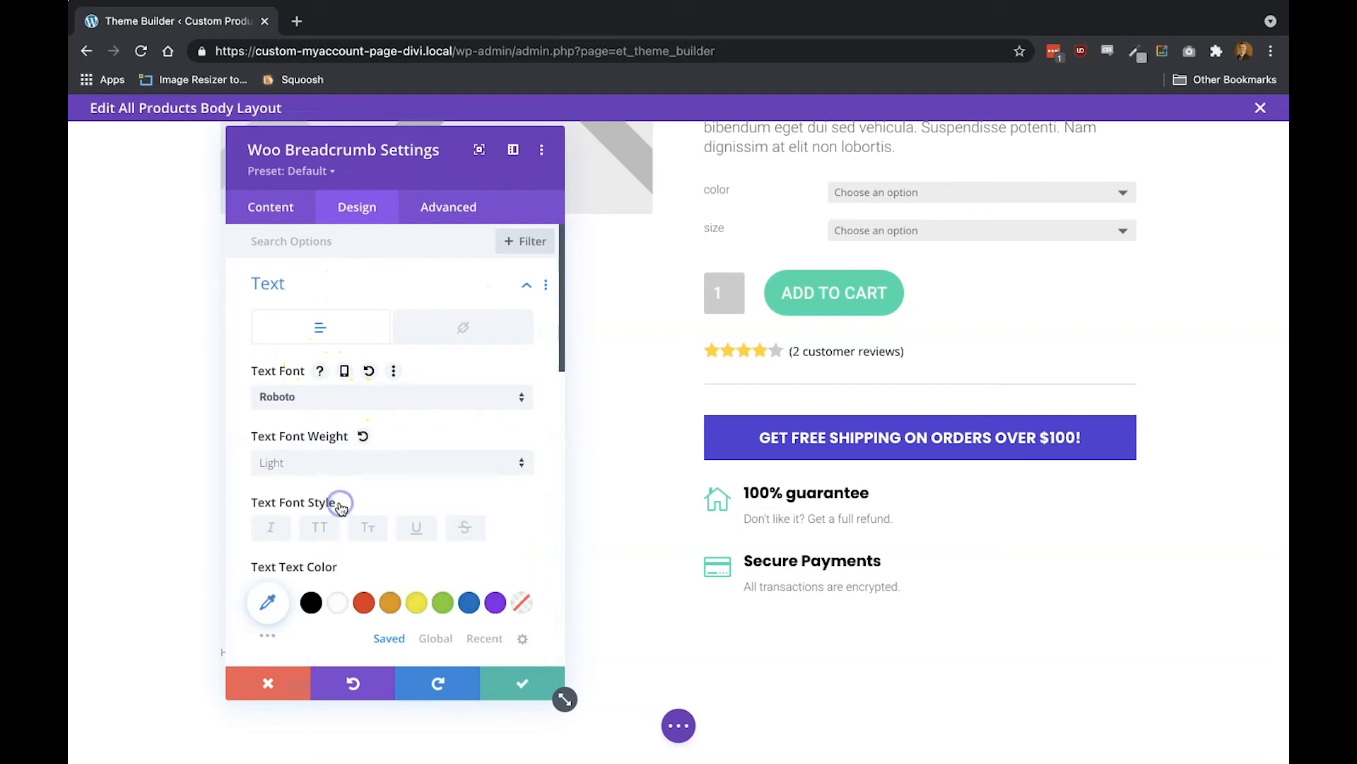
click(342, 605)
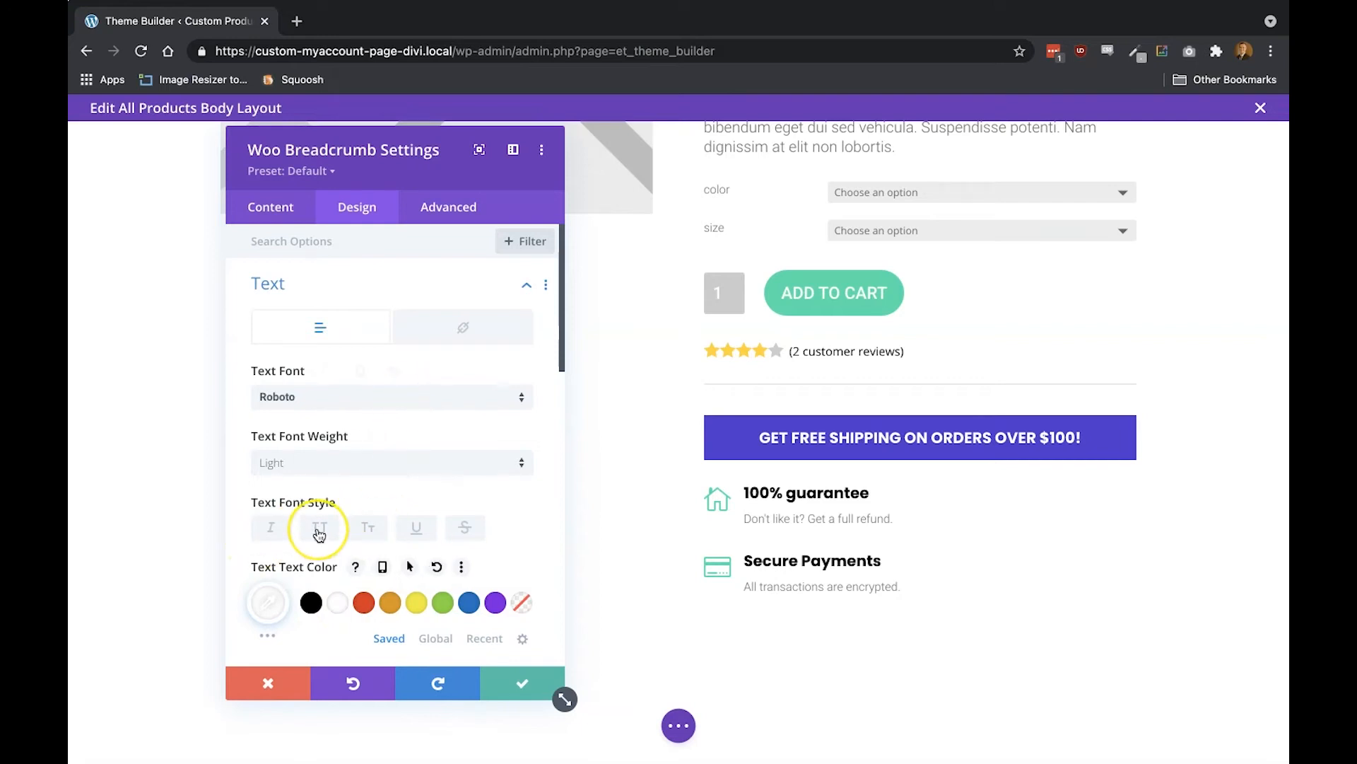
Give the breadcrumb 10px top and bottom padding and 10% left padding, and save the module settings
scroll(319, 536, down, 7)
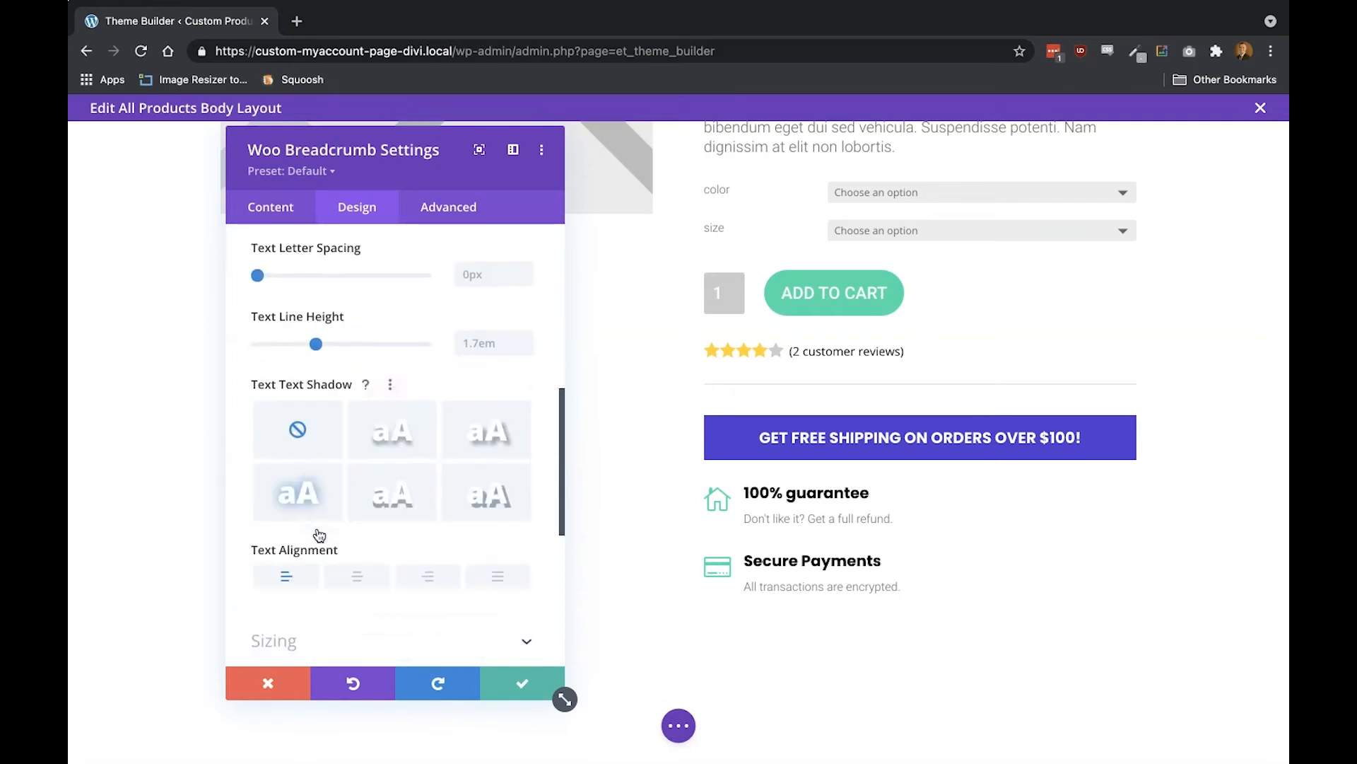
scroll(319, 535, down, 3)
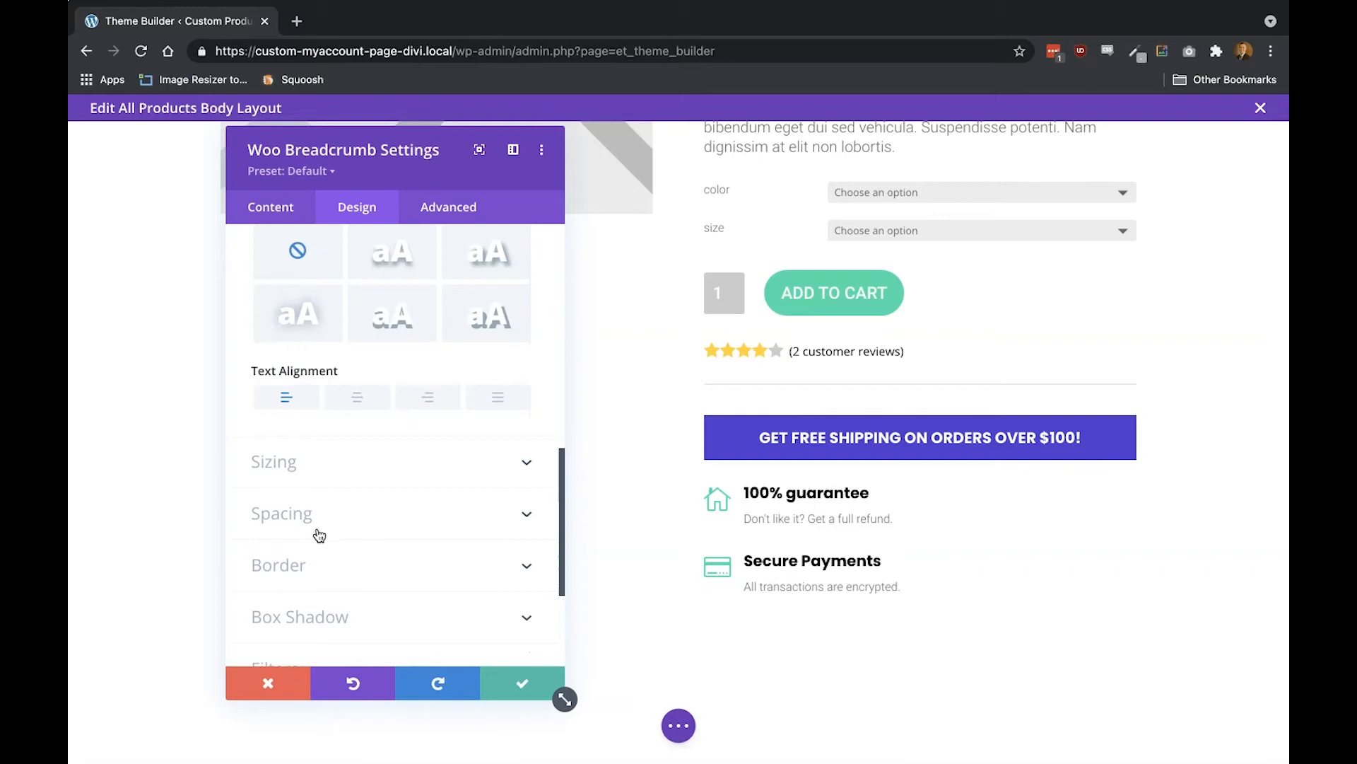
scroll(319, 535, down, 1)
click(318, 506)
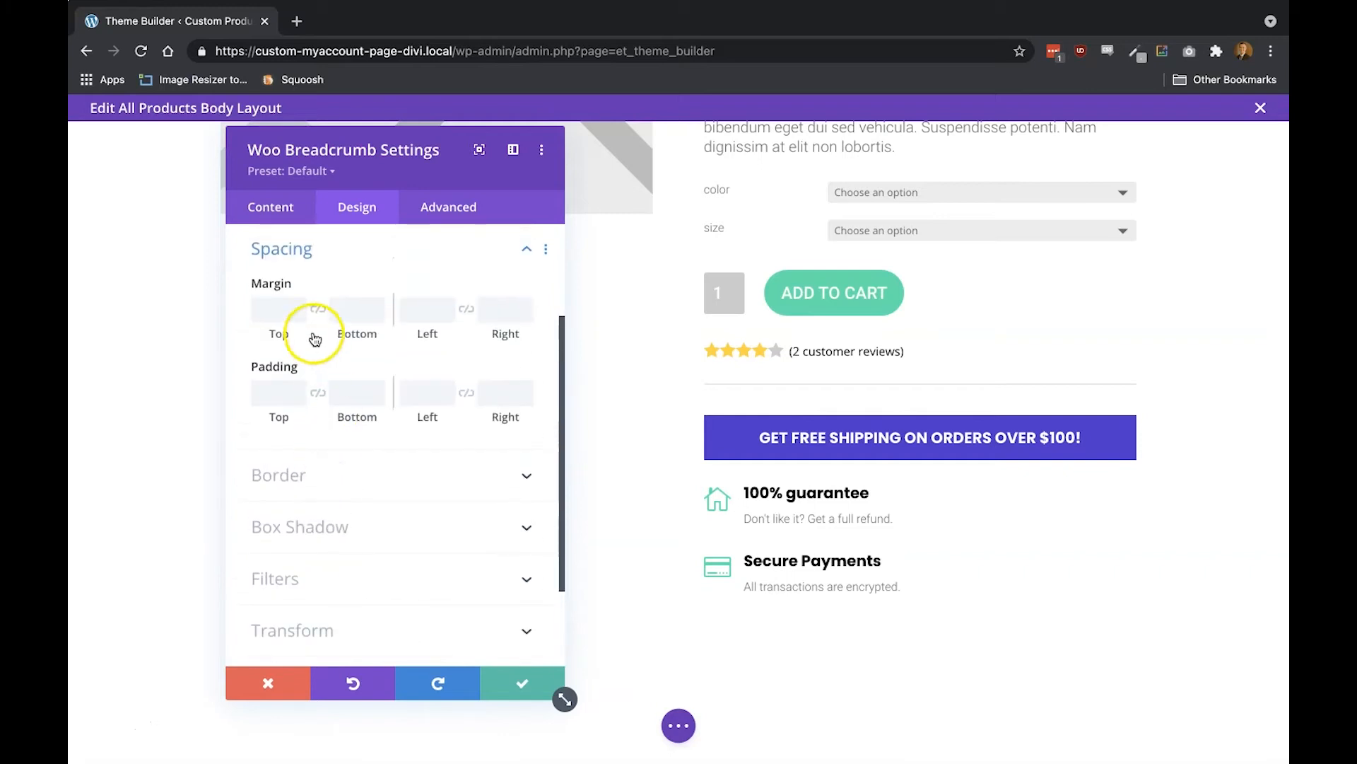
click(268, 395)
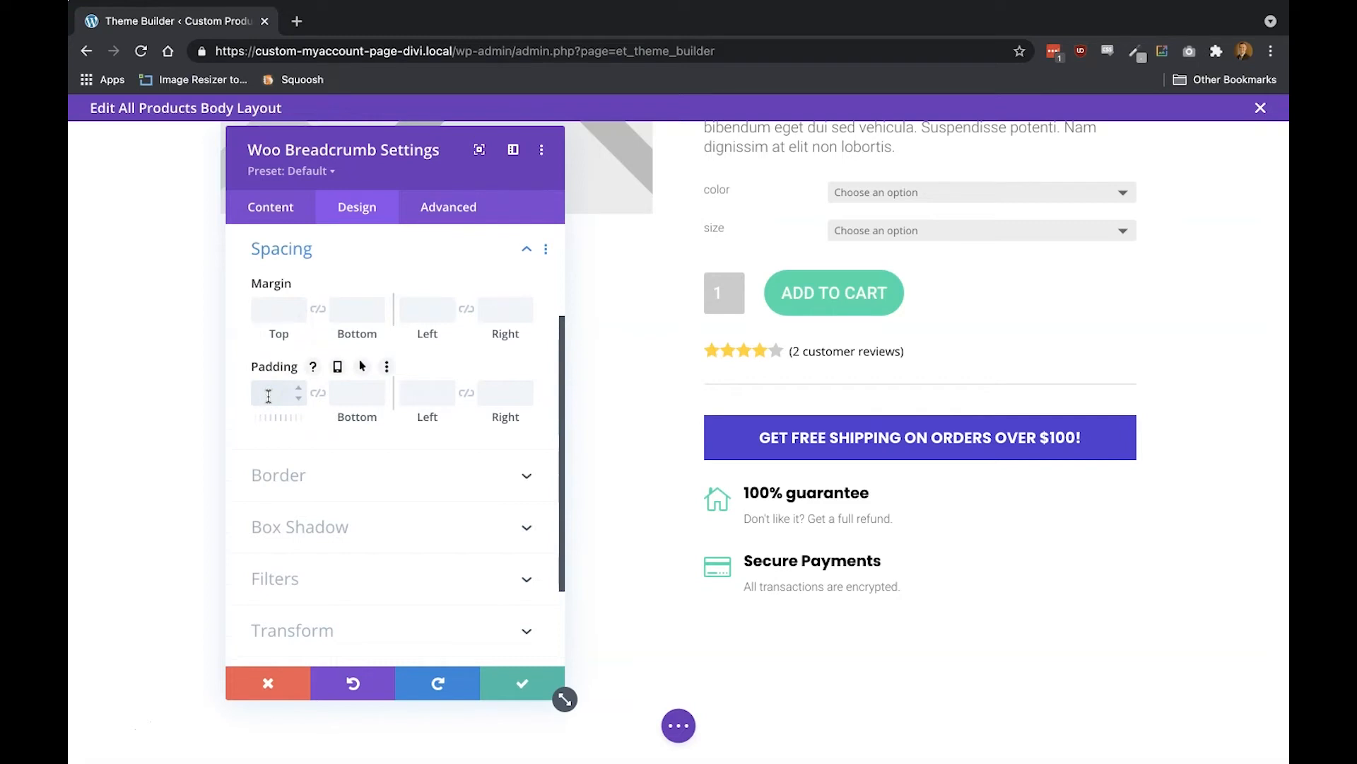
text(10)
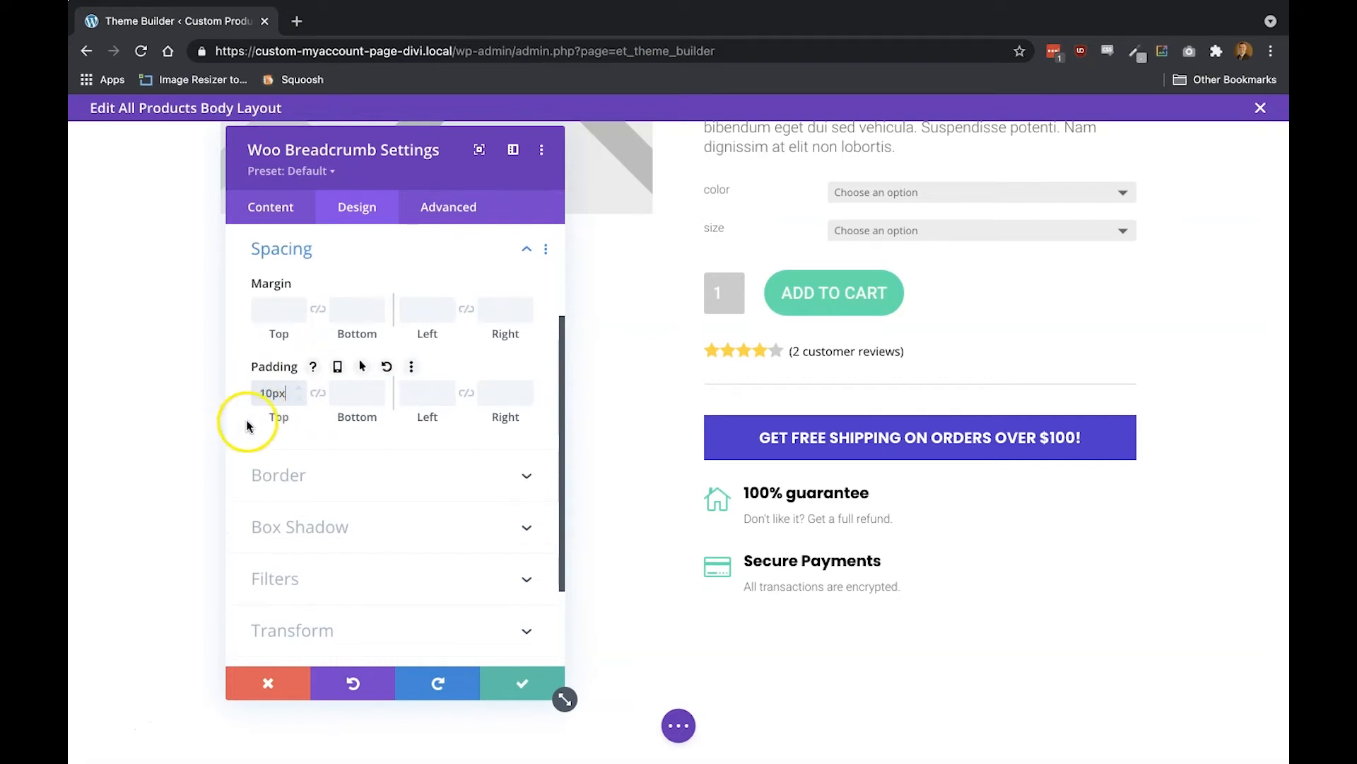
click(318, 393)
click(416, 398)
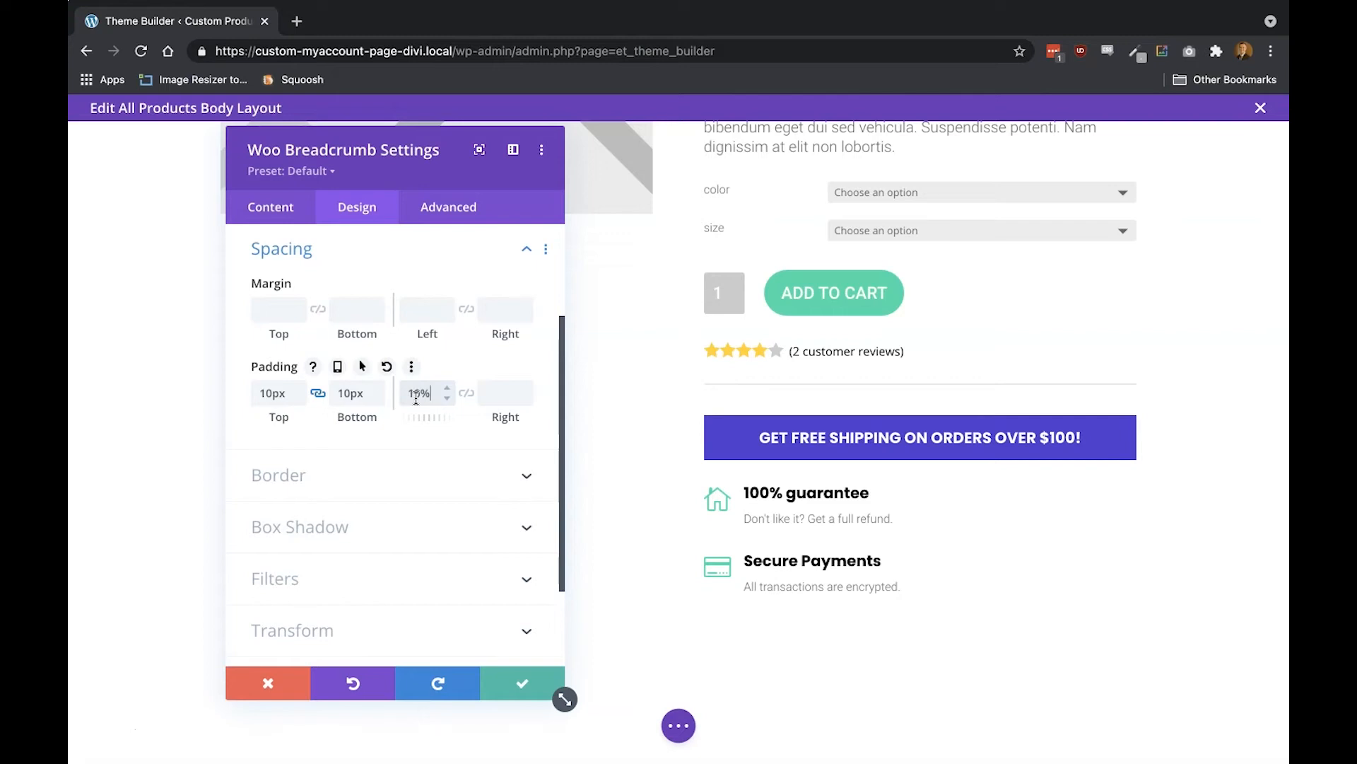
click(509, 681)
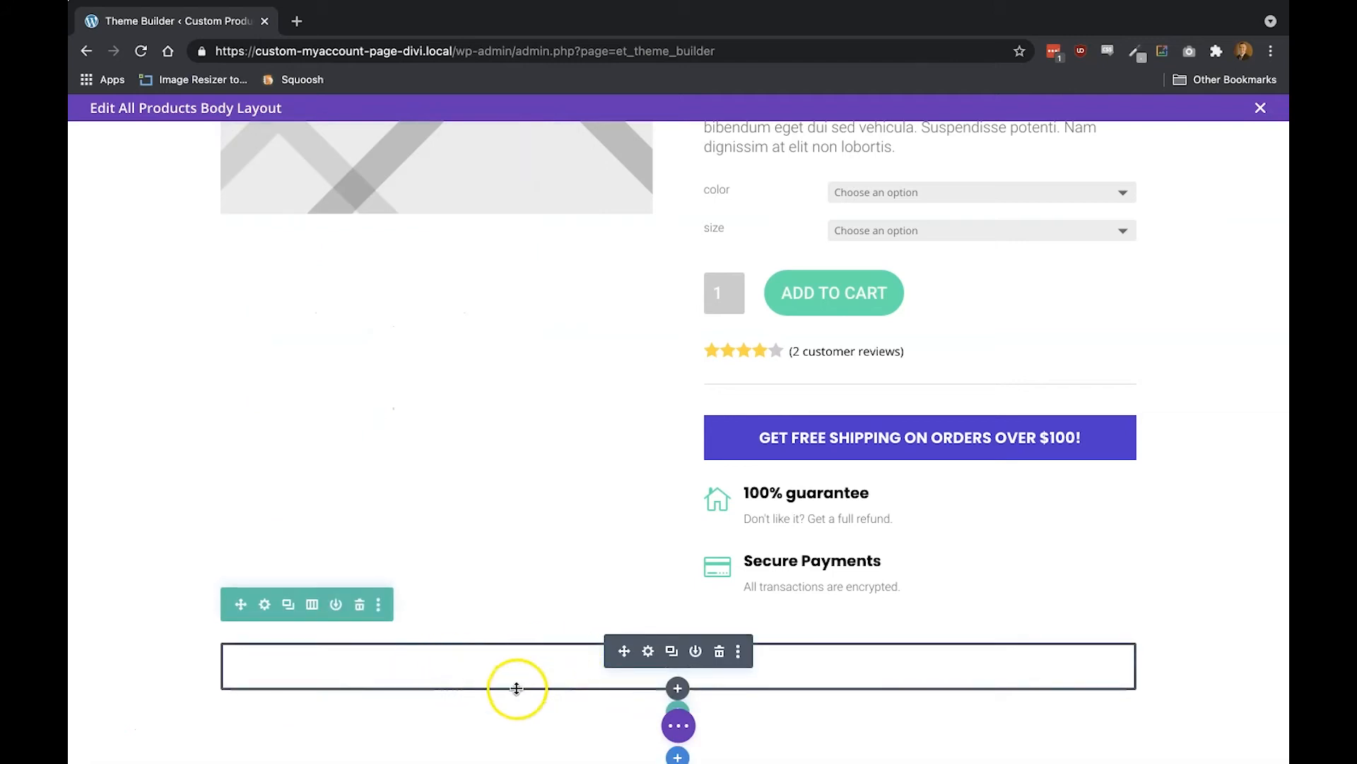
Give the breadcrumb's row a black background, #000000
click(266, 605)
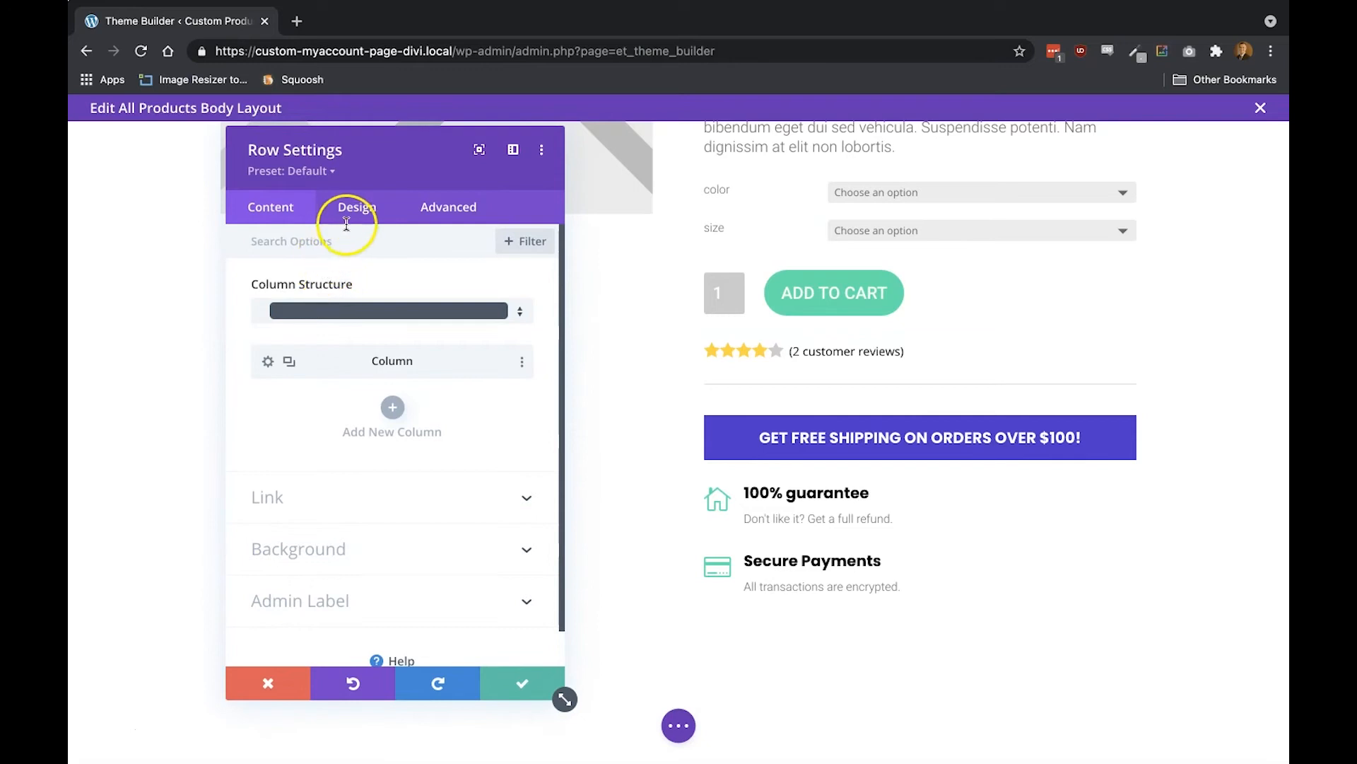
click(351, 594)
click(366, 440)
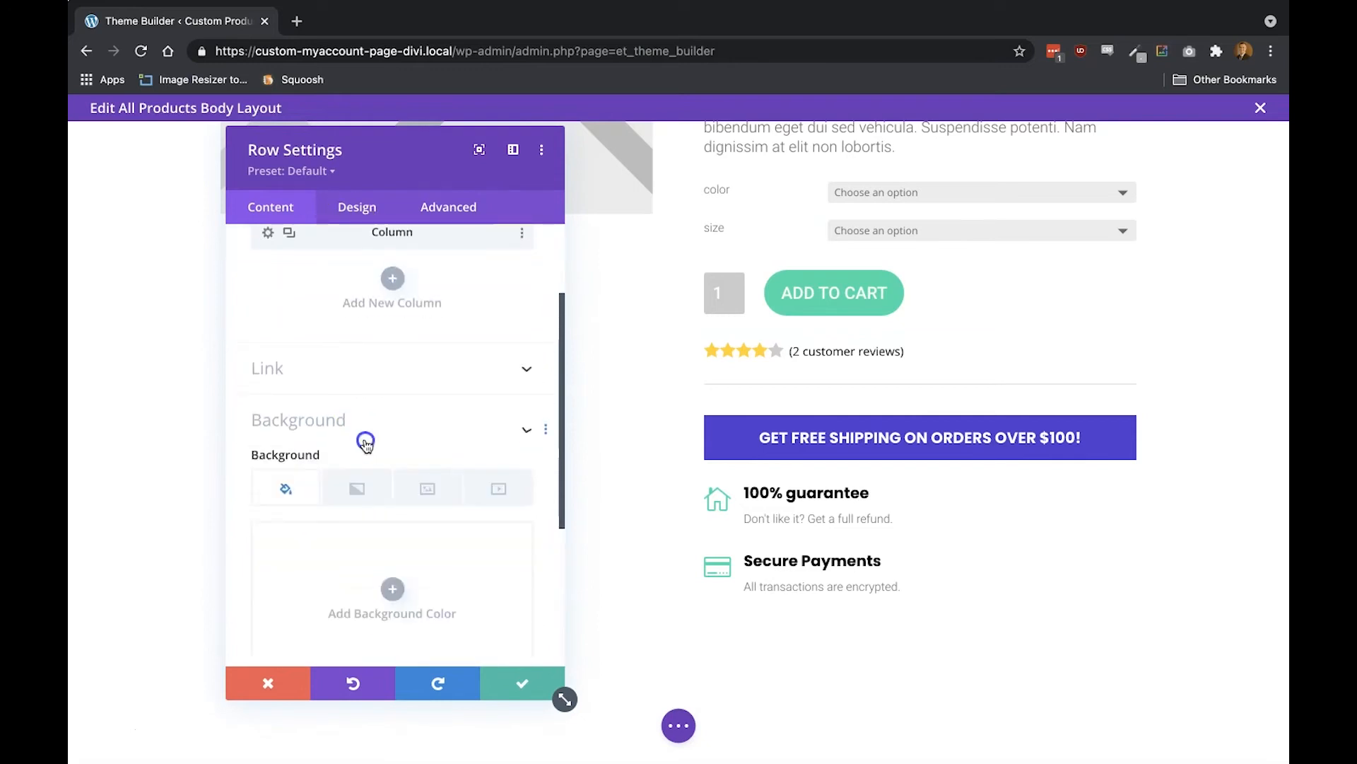
click(312, 575)
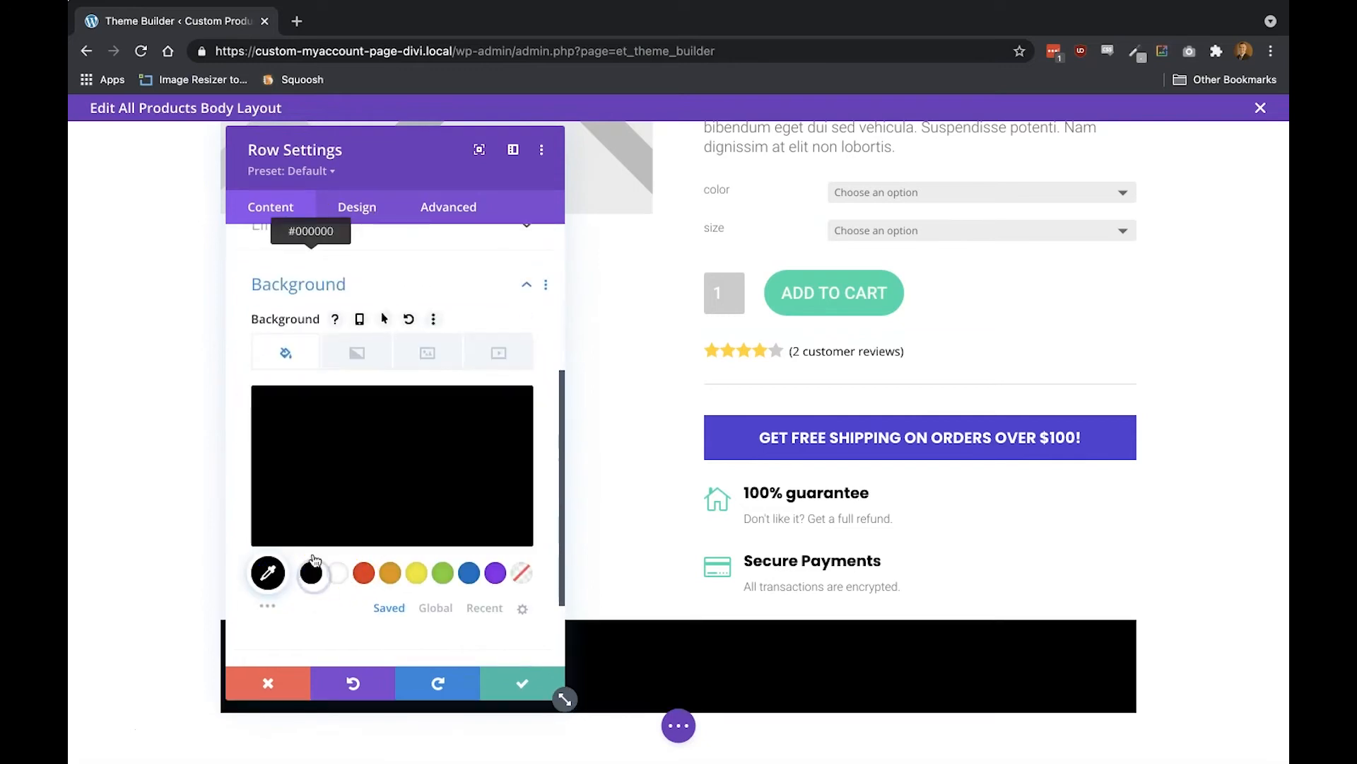
drag(337, 153, 743, 155)
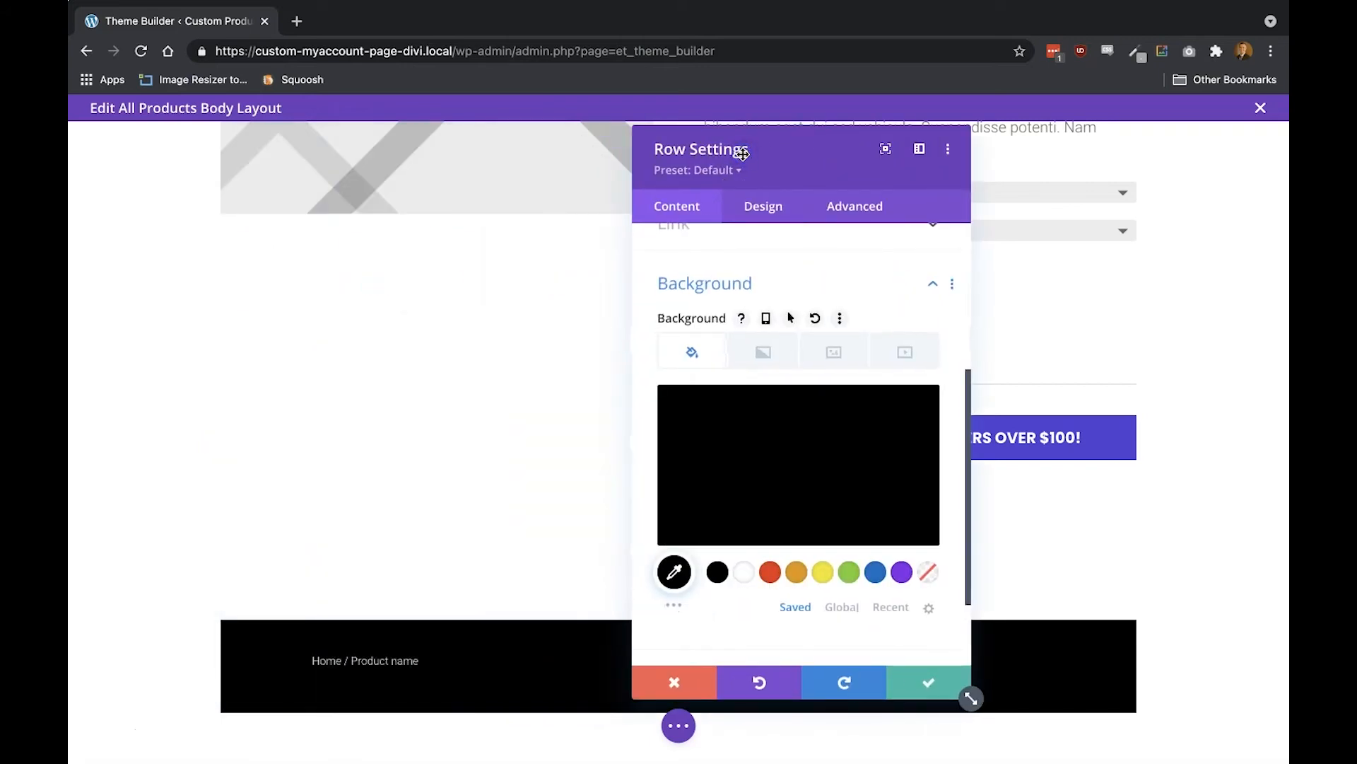
Set the breadcrumb row's width to 100% and max width to 2560px, save it, and move the row above the cart notice
click(760, 204)
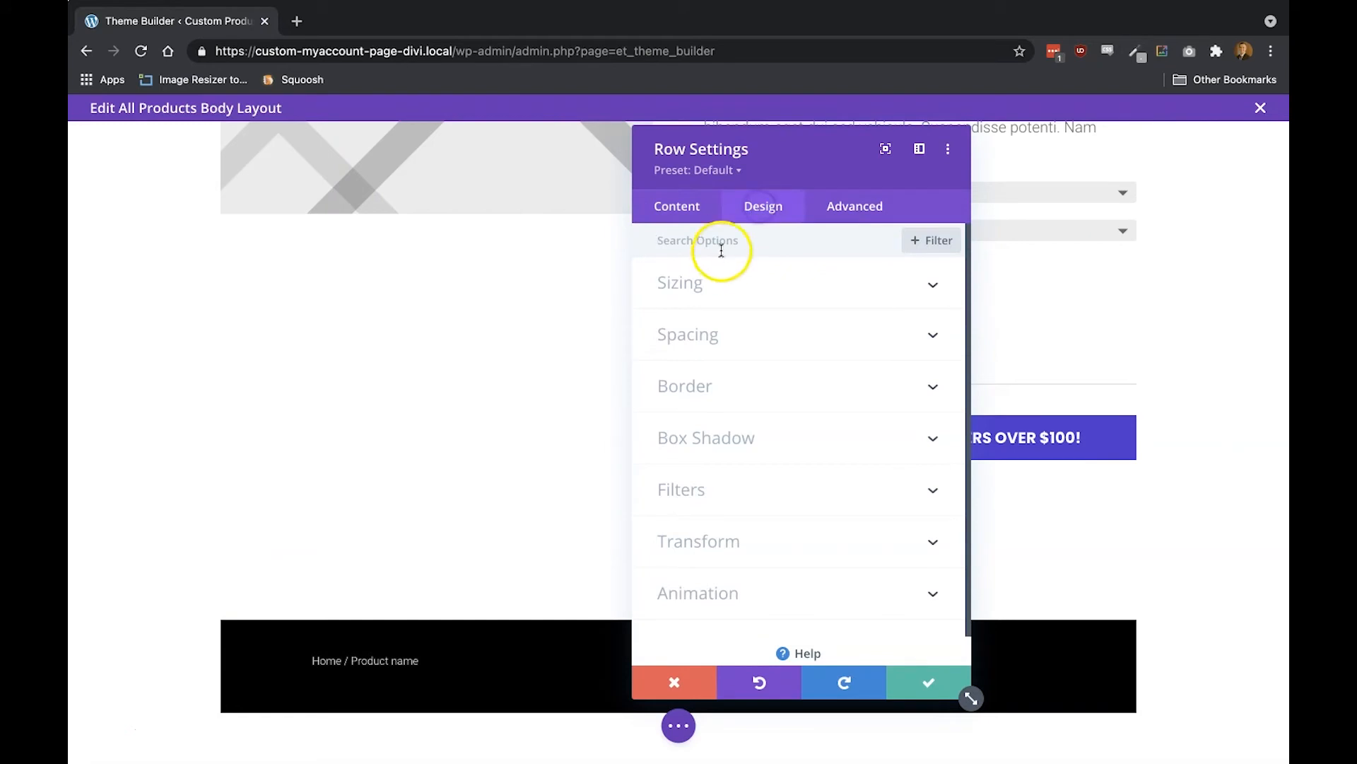
click(714, 286)
click(800, 475)
click(830, 476)
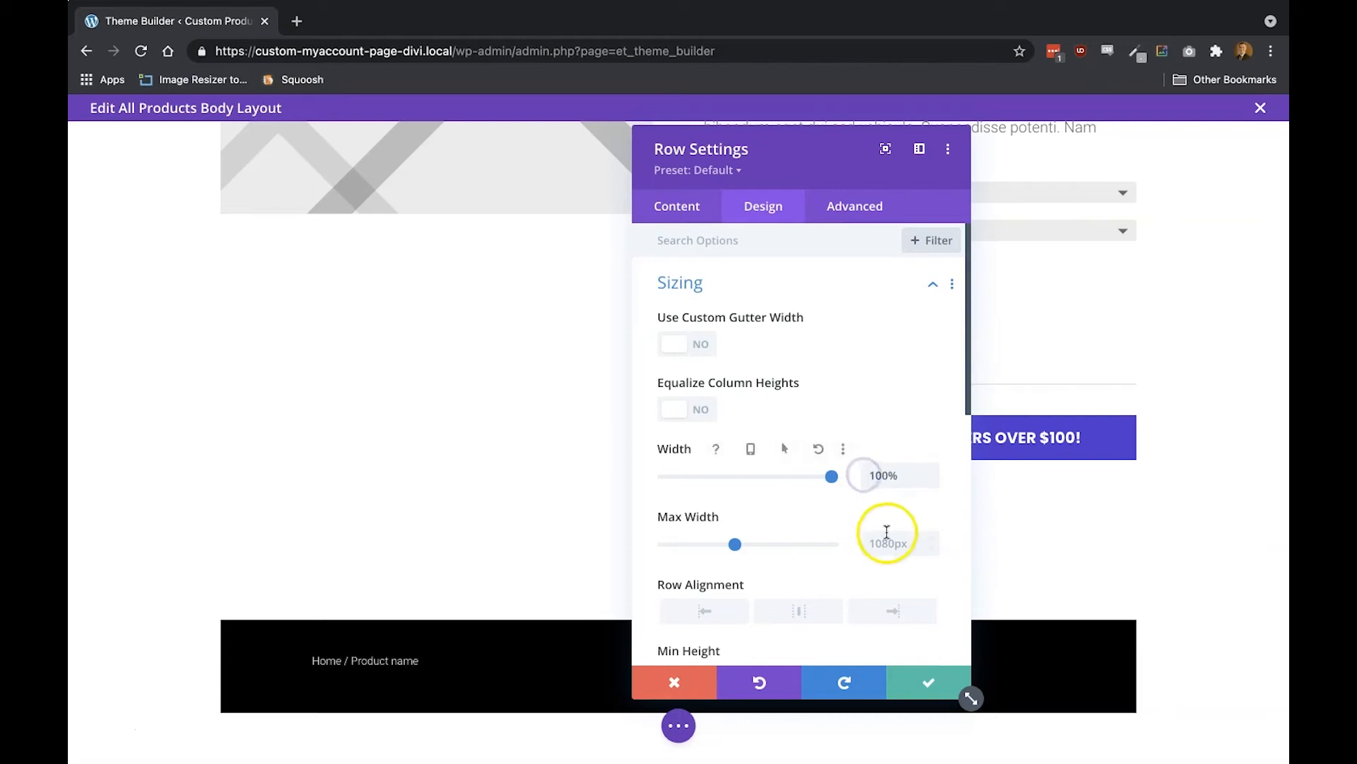
drag(730, 547, 874, 548)
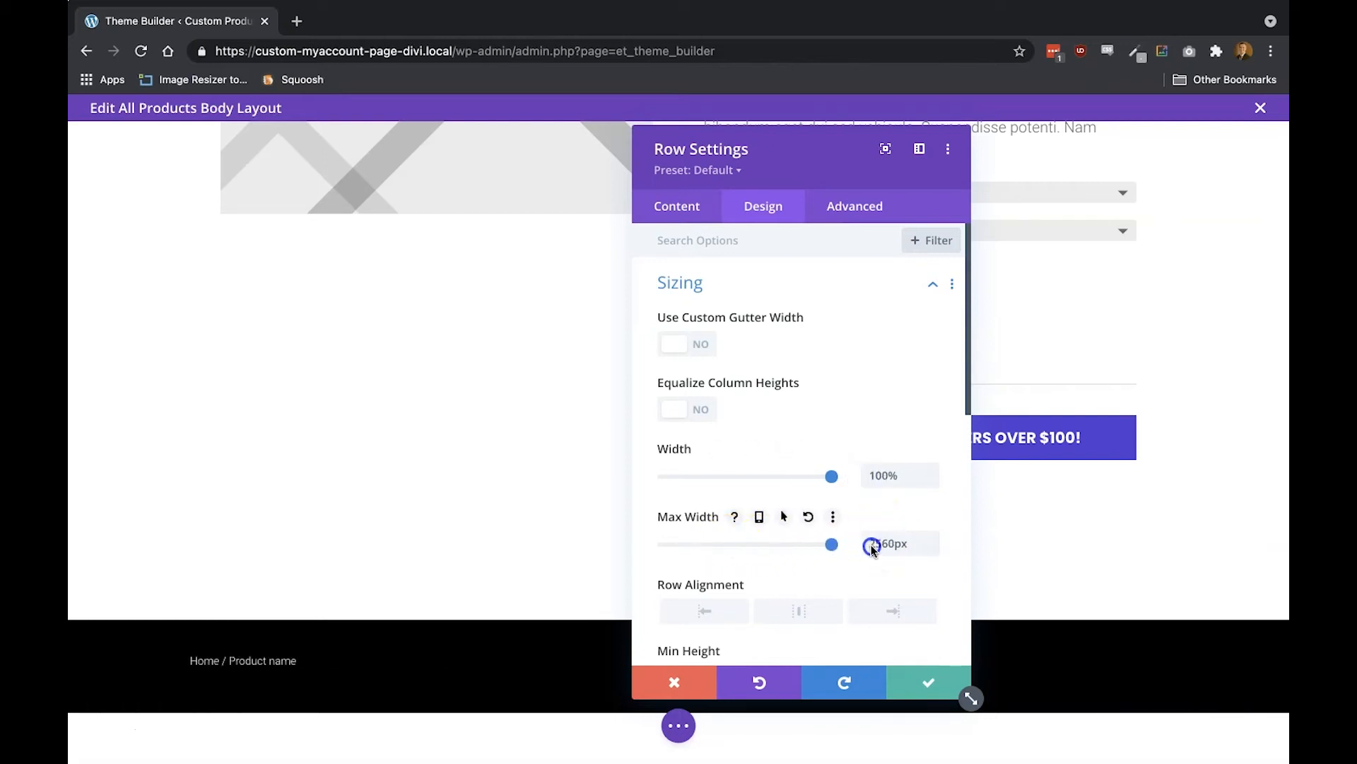
click(908, 676)
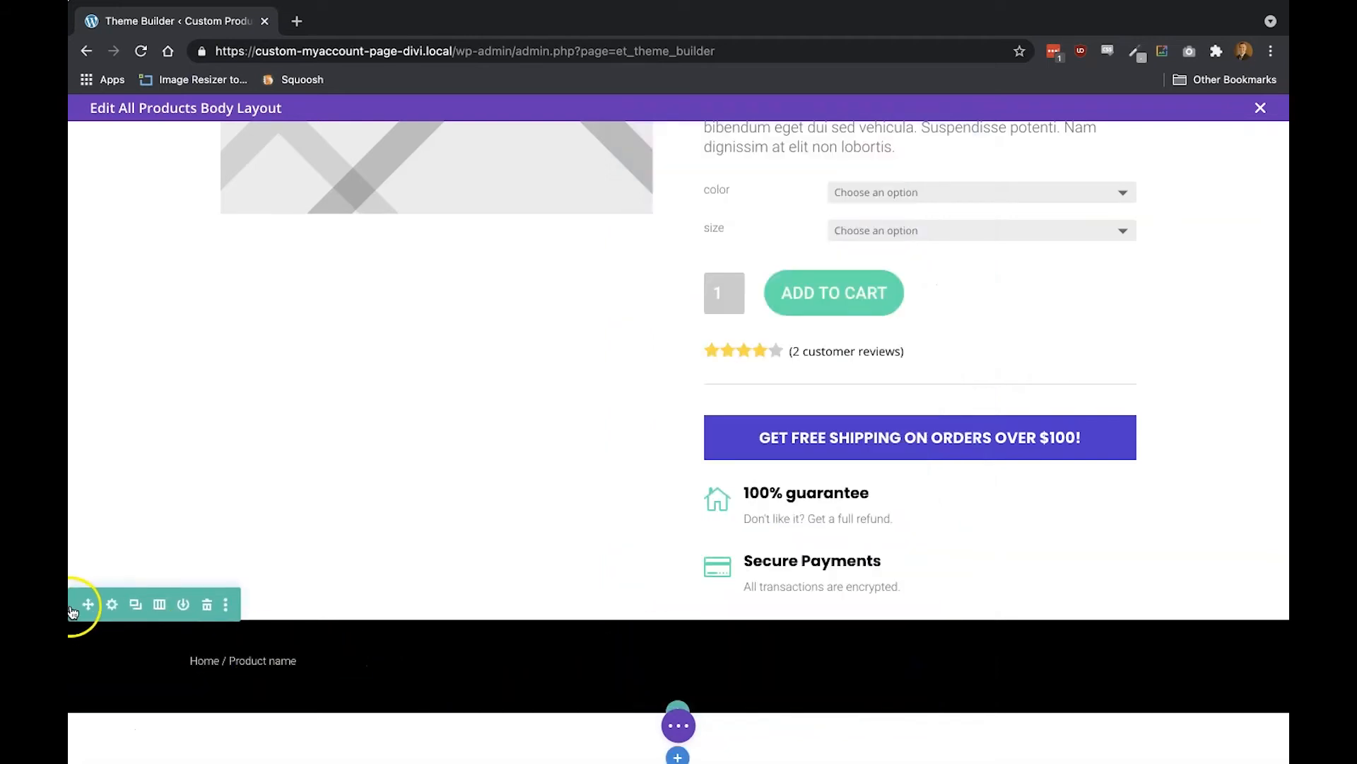
drag(88, 603, 254, 194)
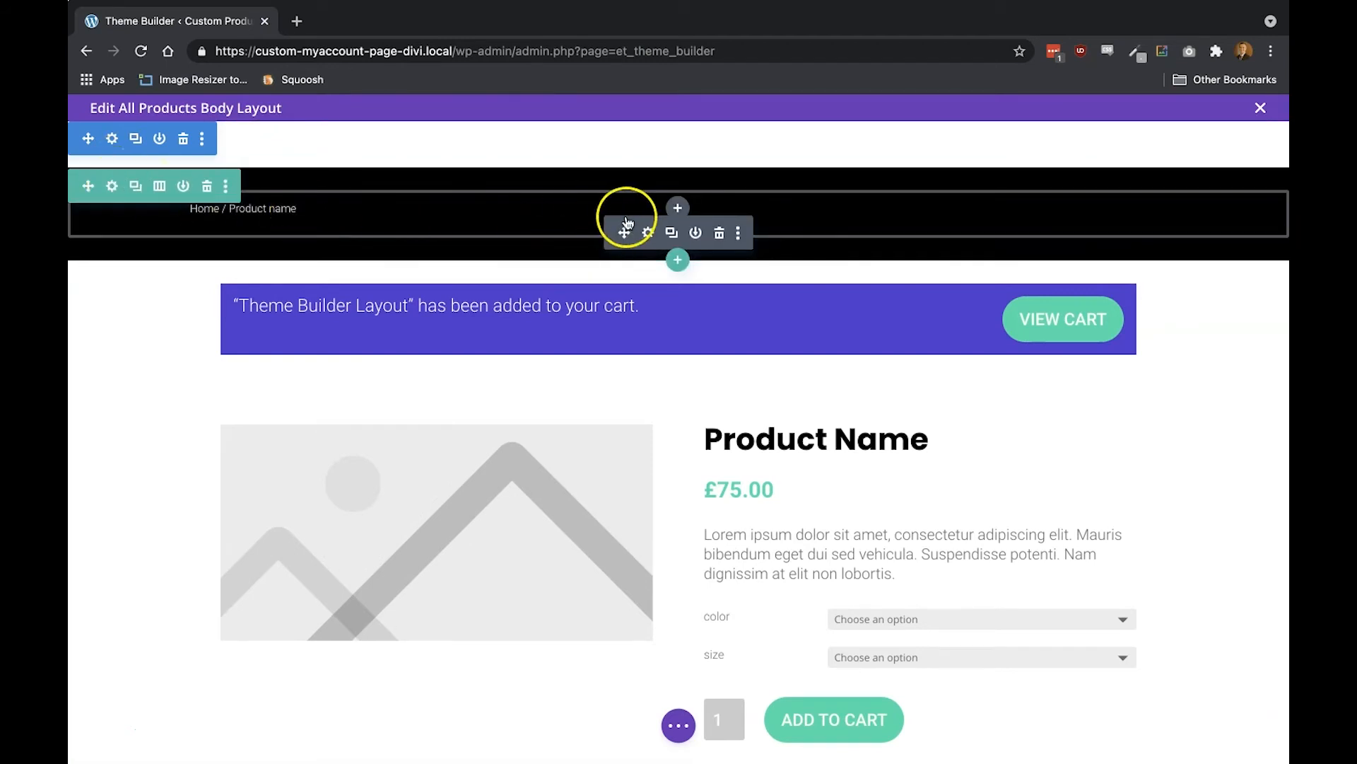
Set the breadcrumb's text size to 16px and save the module settings
click(647, 232)
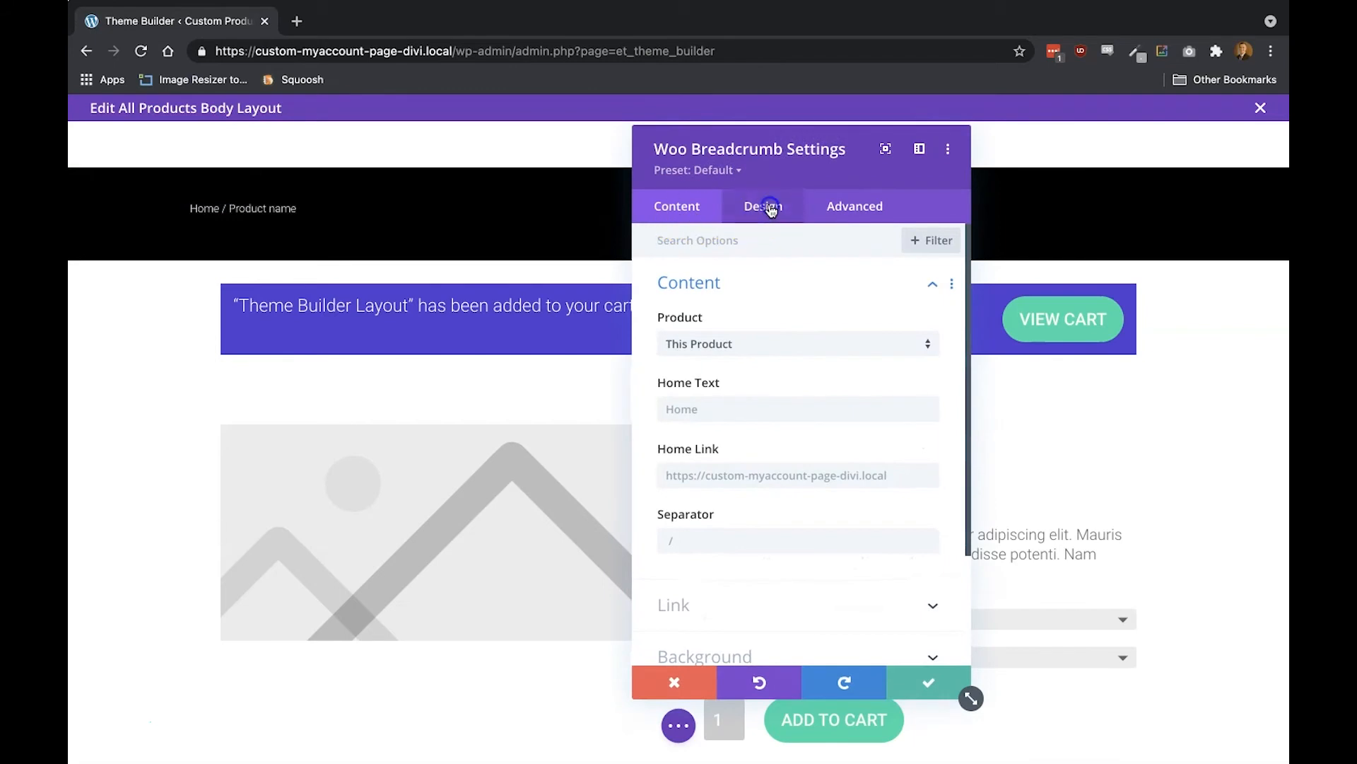
click(771, 206)
click(700, 286)
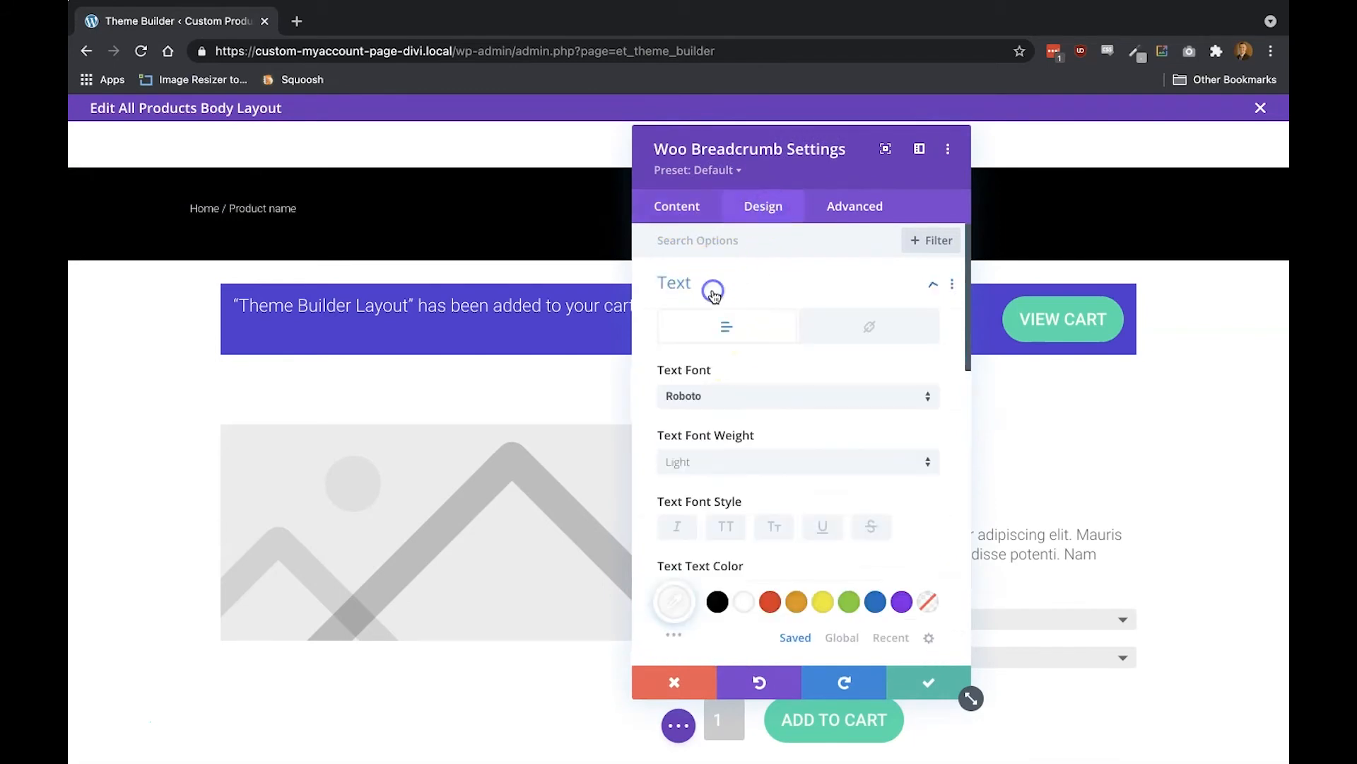
scroll(749, 507, down, 2)
click(880, 574)
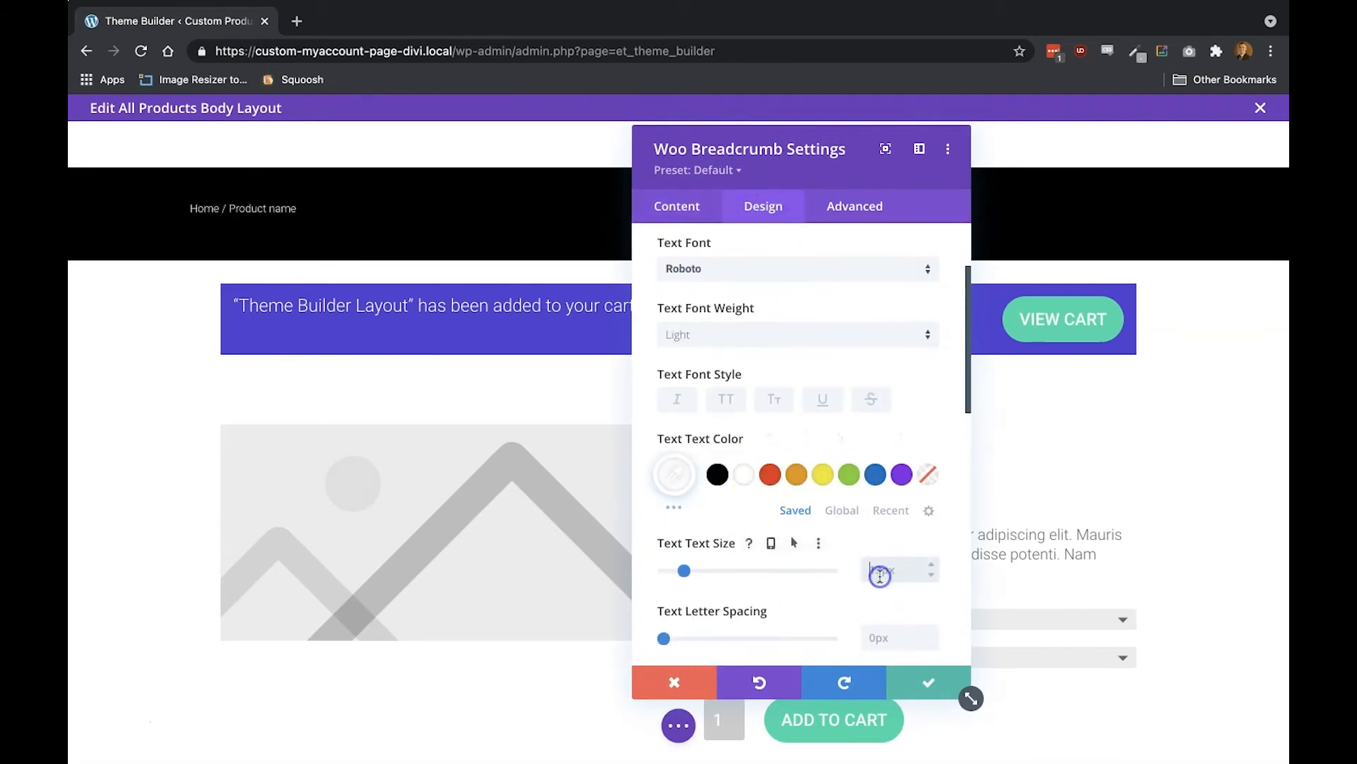
text(16px)
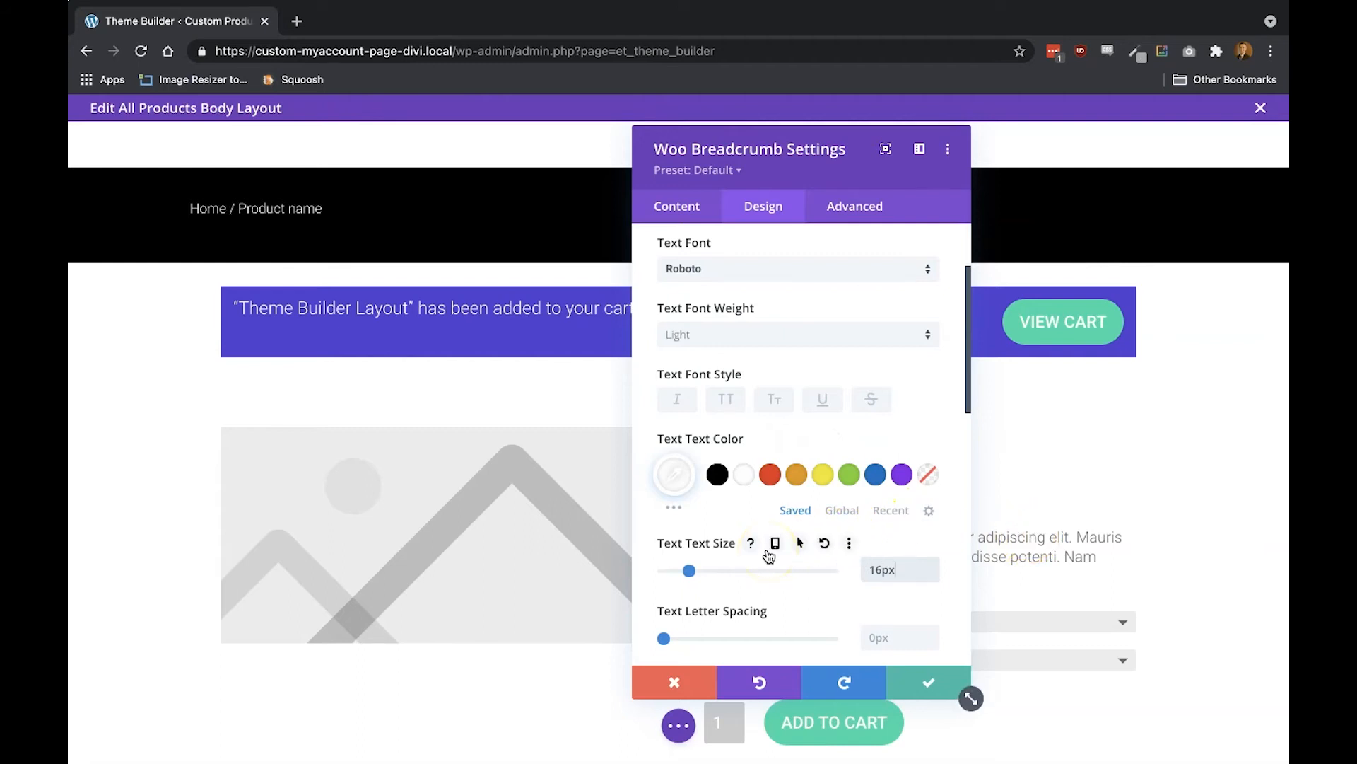
click(920, 681)
Set the section's top margin and top padding to 0px and save the section settings
click(113, 138)
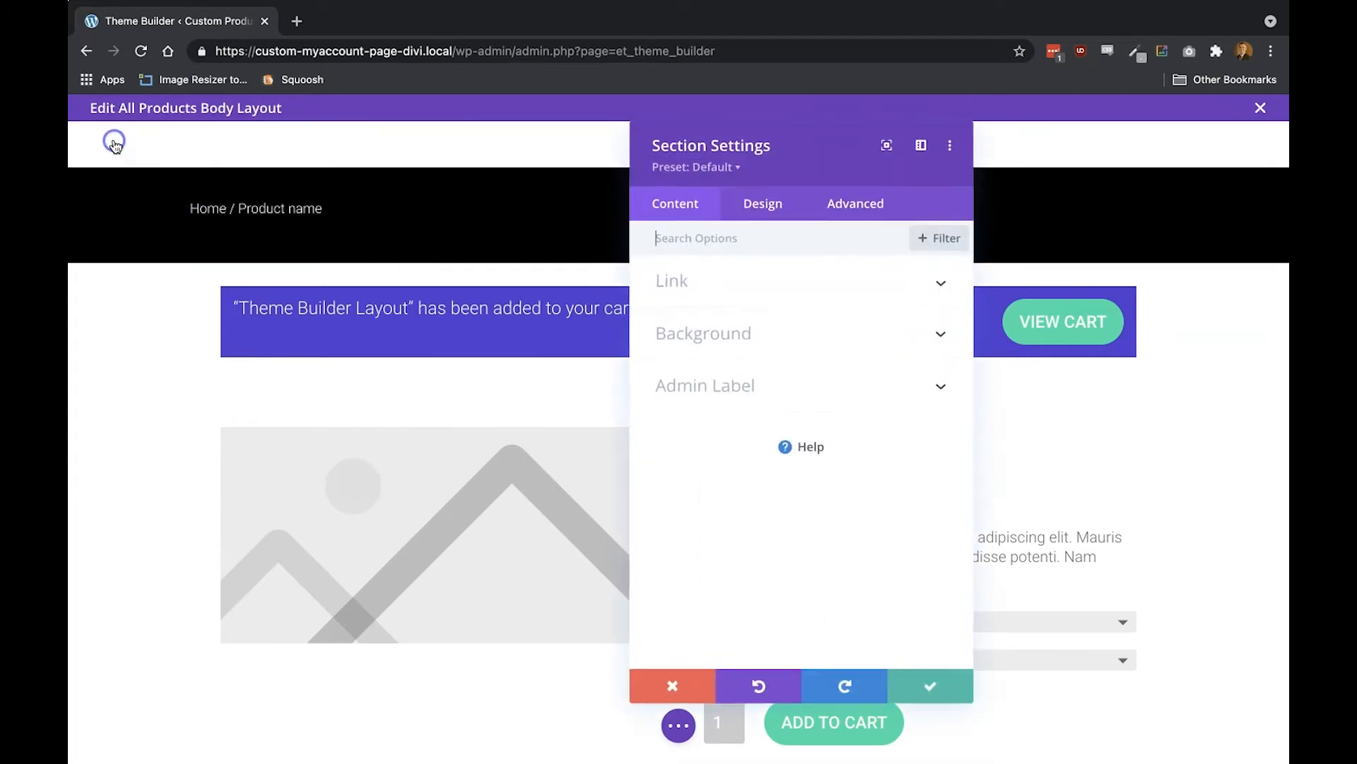
click(759, 205)
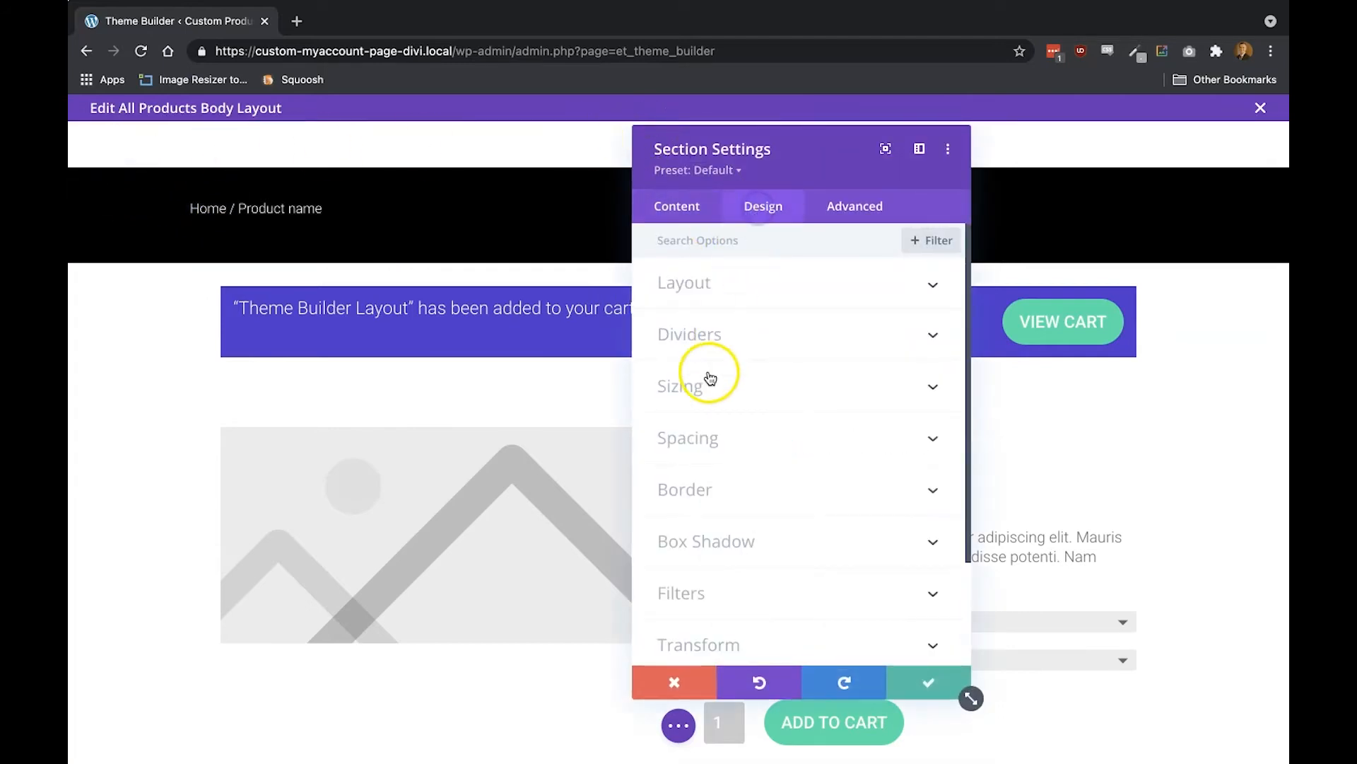
click(702, 434)
click(687, 309)
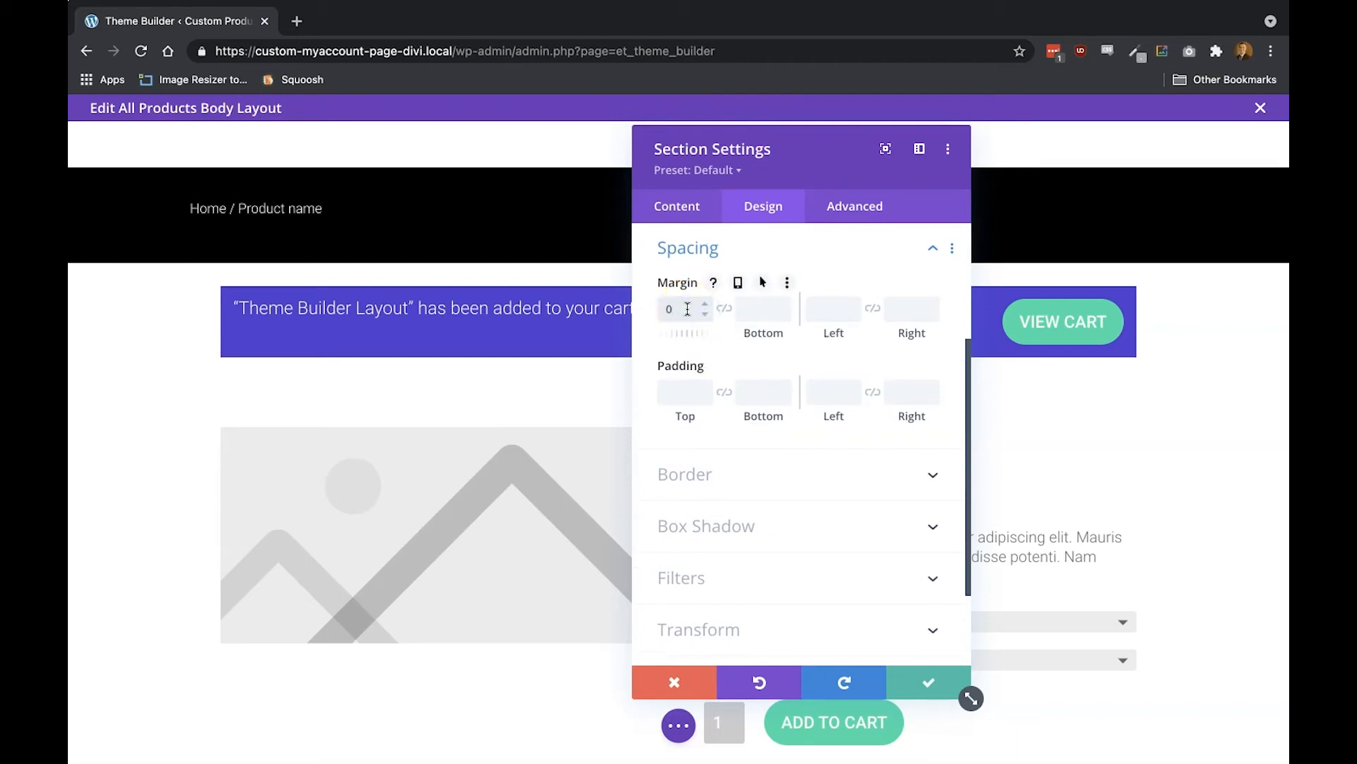
text(0px)
click(684, 386)
text(0px)
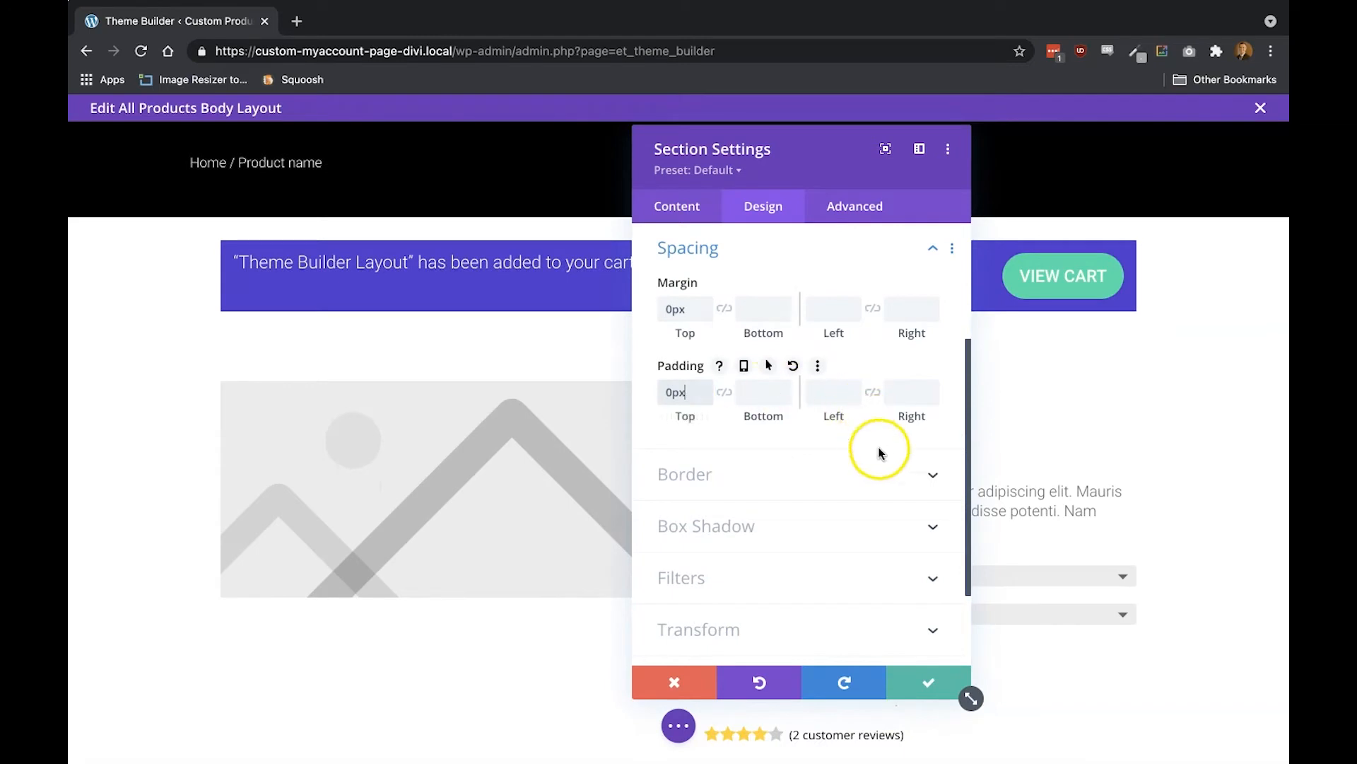
click(918, 681)
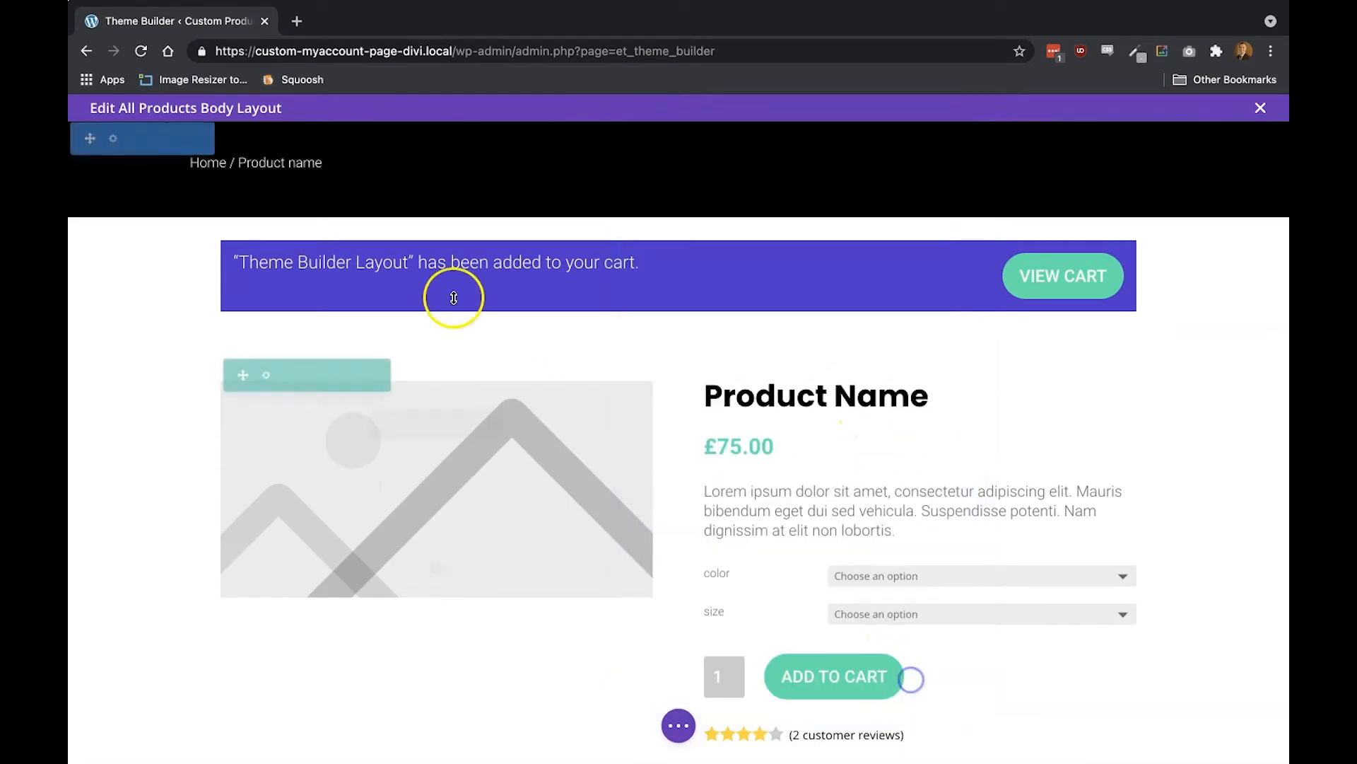
Set the breadcrumb's text font style to uppercase
click(647, 187)
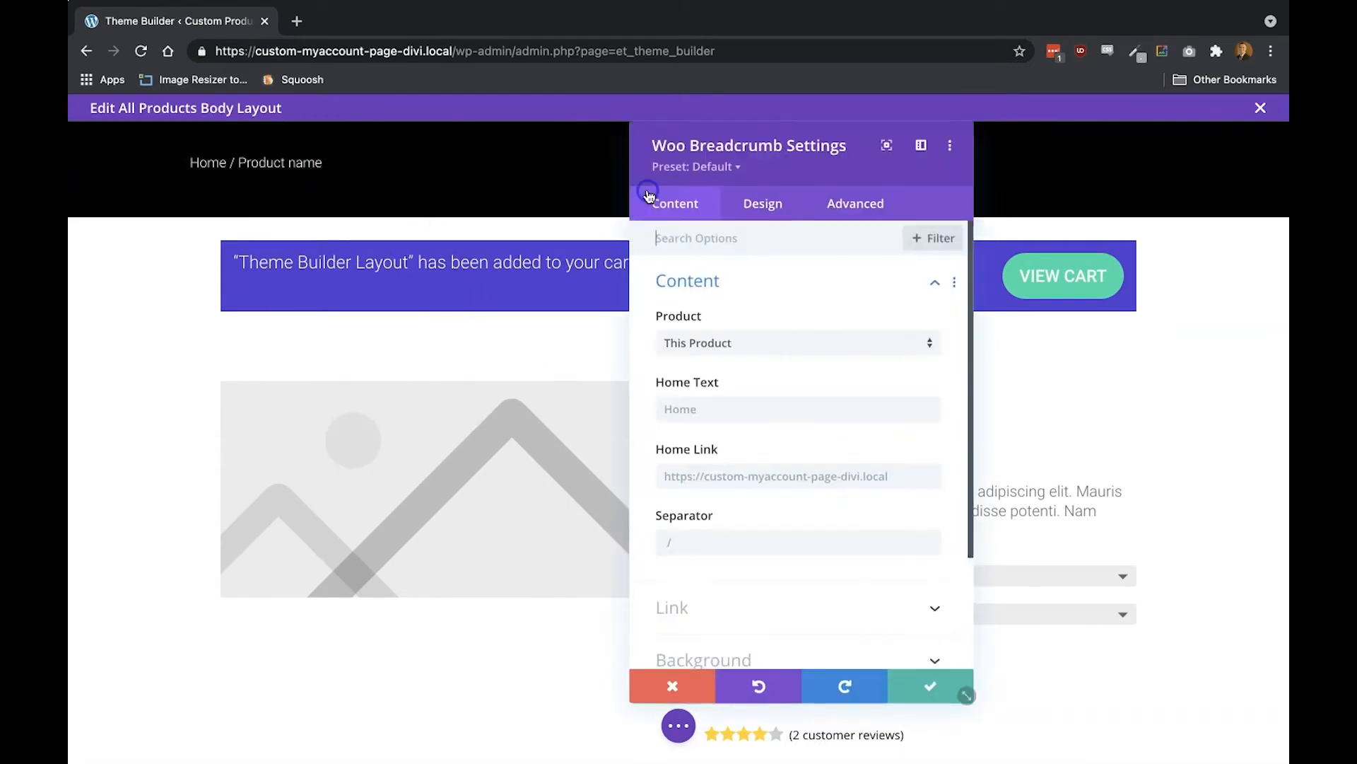
click(776, 205)
click(738, 290)
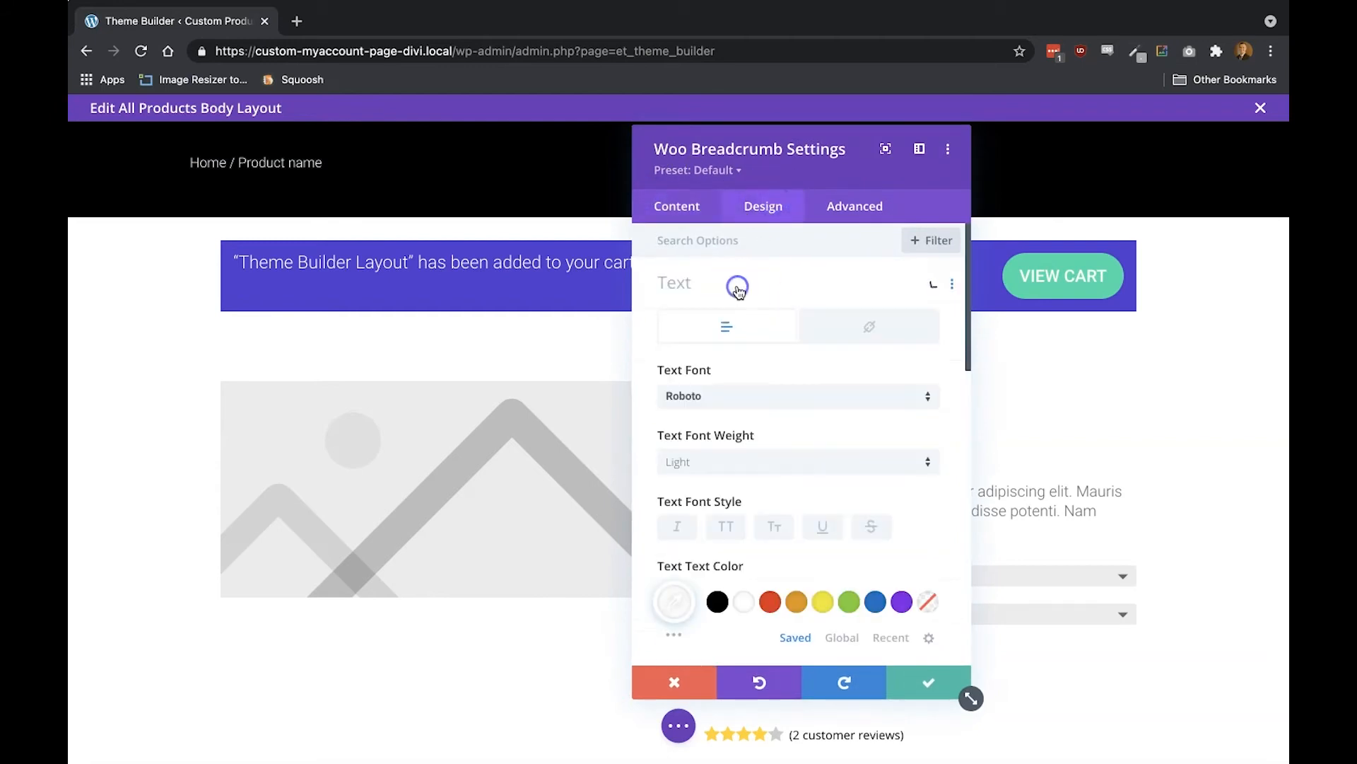
click(726, 527)
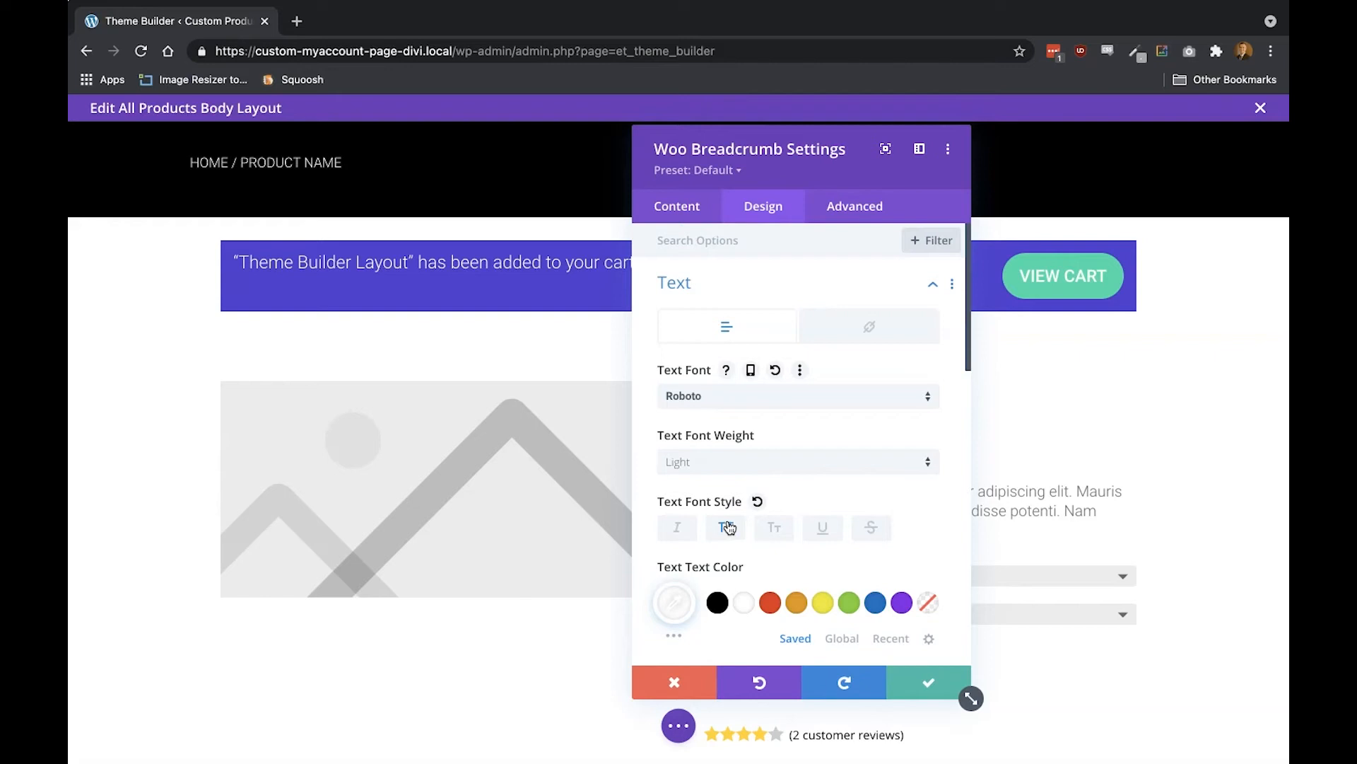
Try 5px top and bottom padding on the breadcrumb, and save the module settings
scroll(781, 424, down, 6)
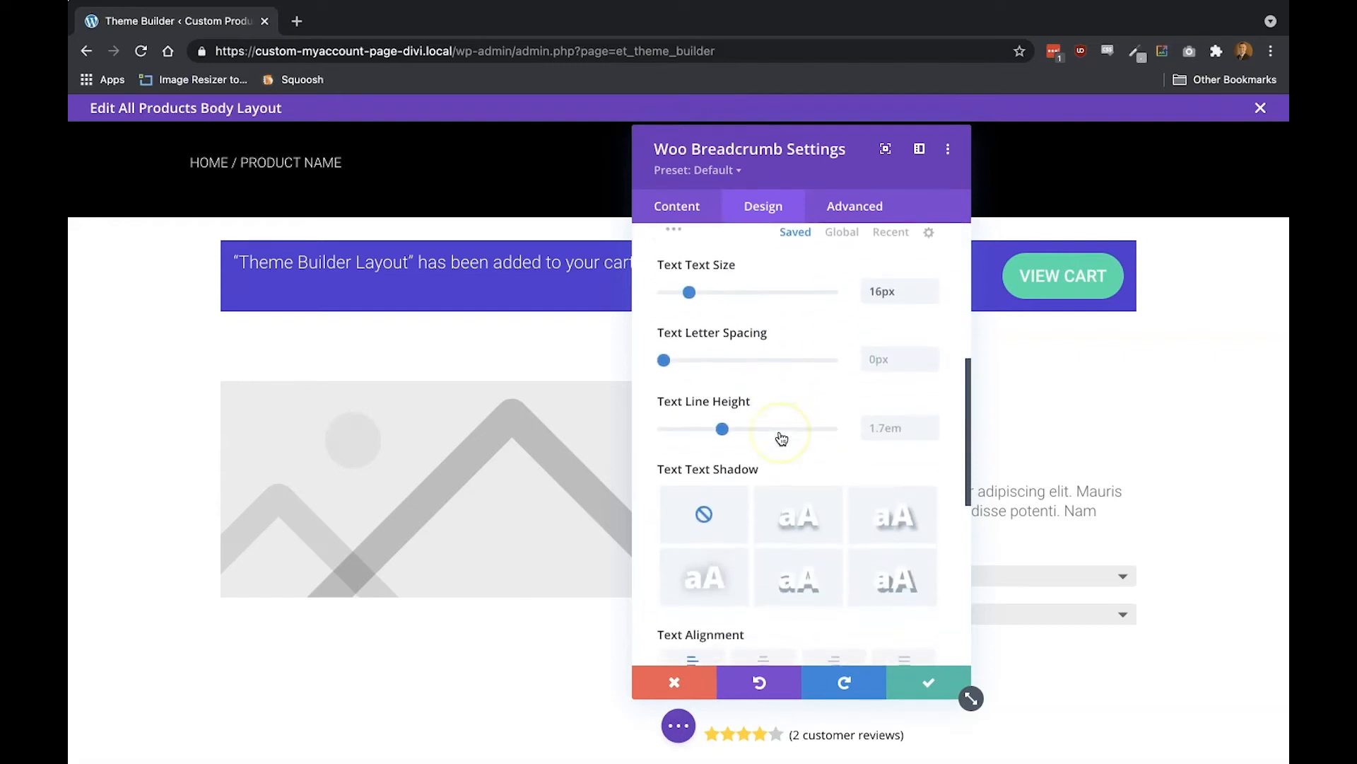
scroll(781, 439, down, 6)
click(729, 313)
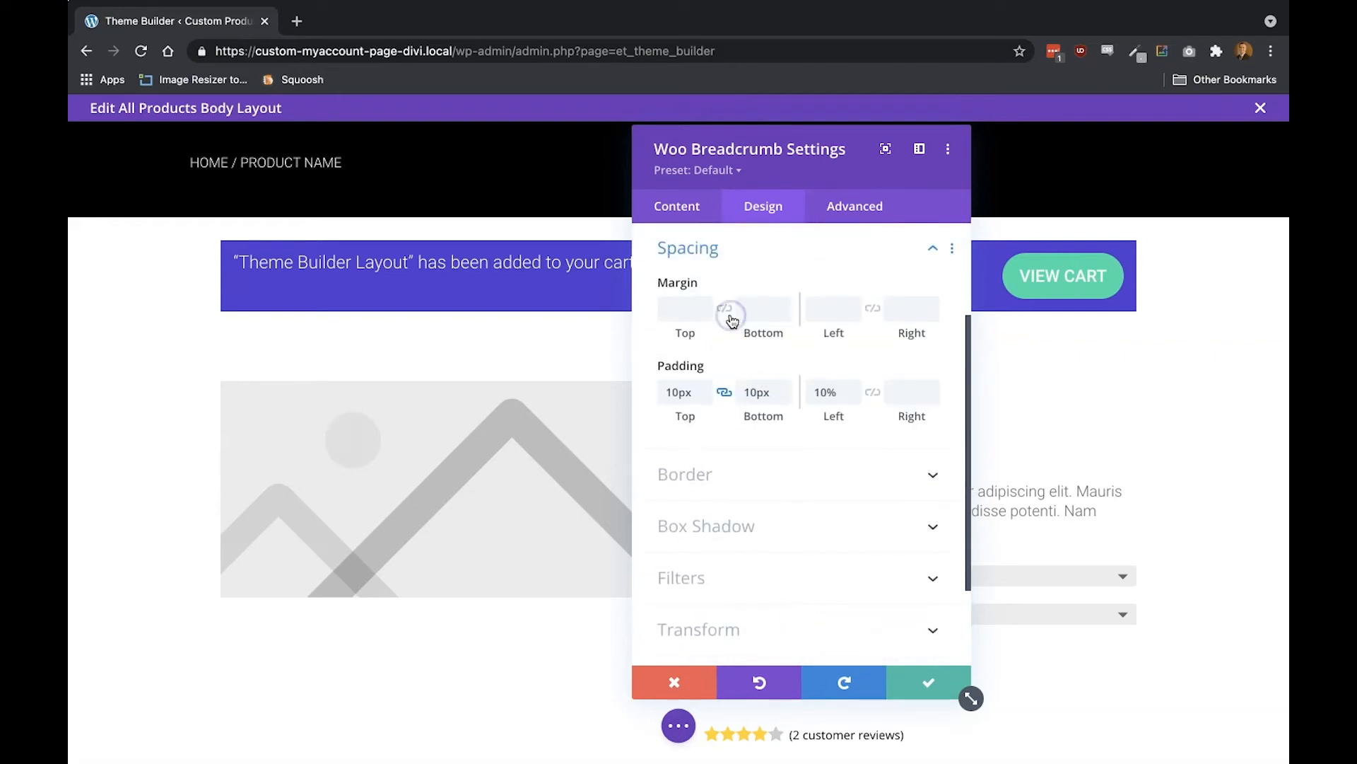
double_click(680, 395)
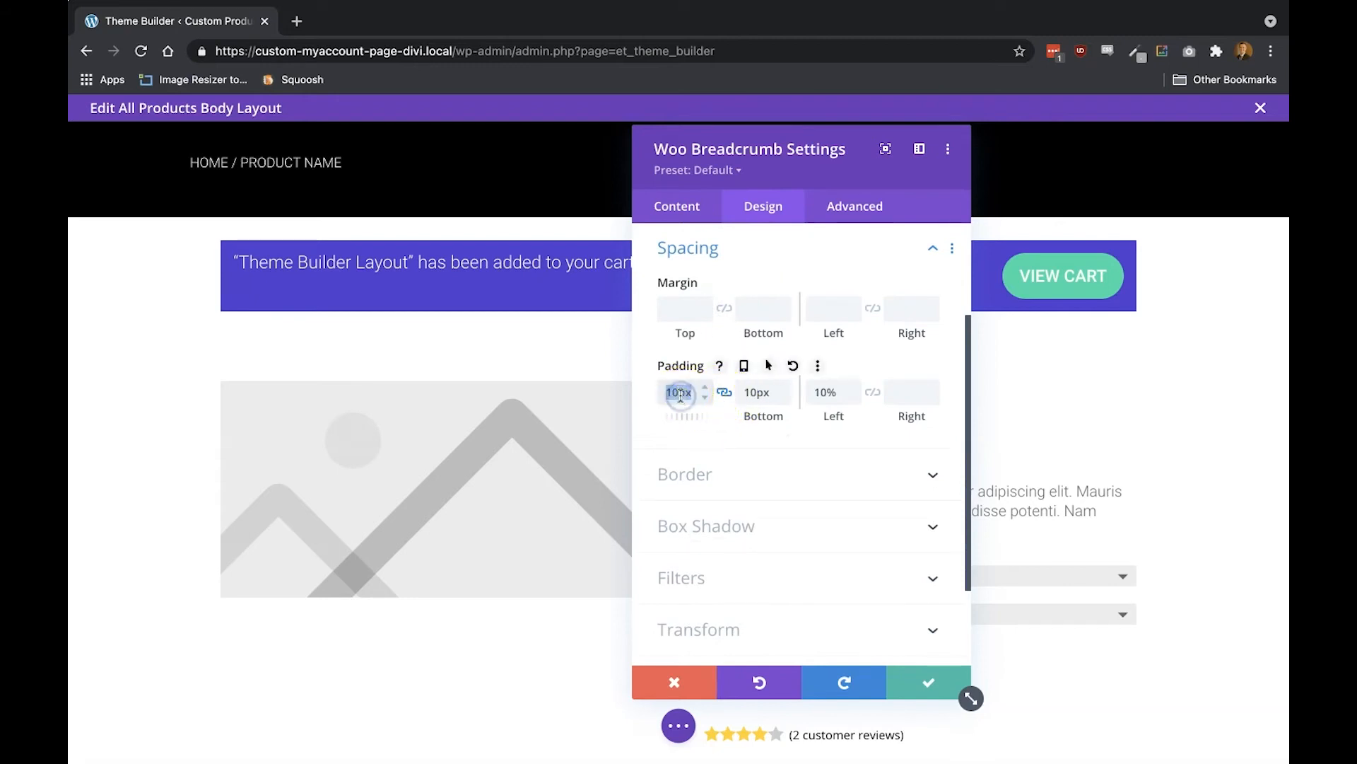
text(5px)
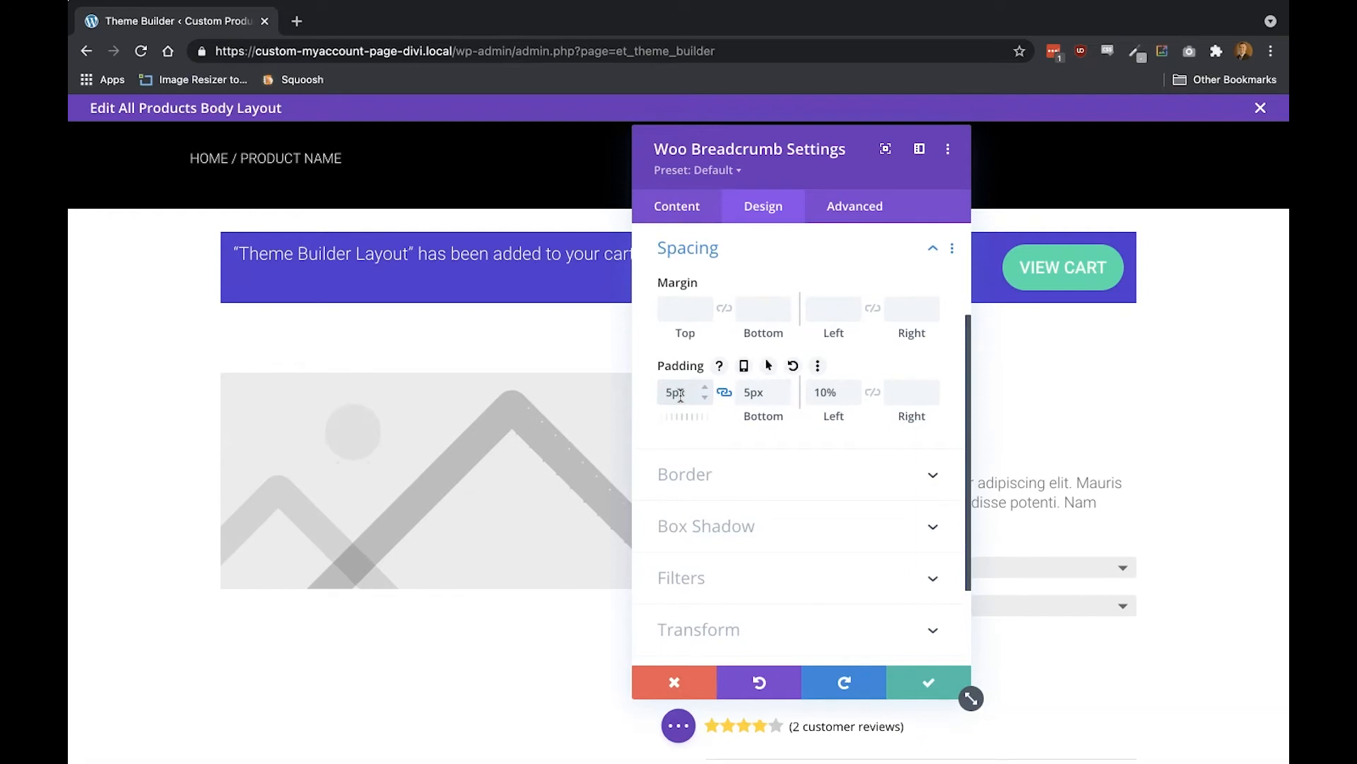
click(911, 678)
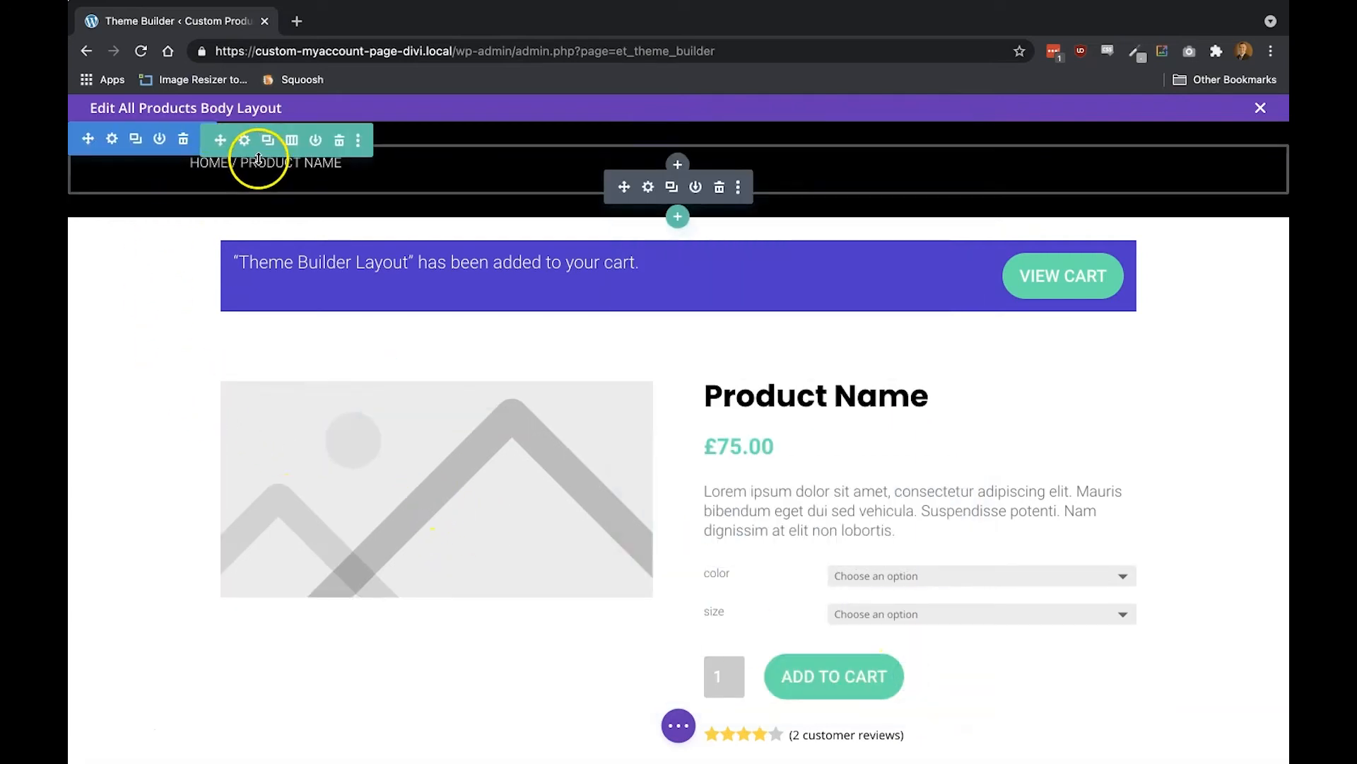
Set the breadcrumb row's top and bottom margin to 0px and its top padding to 0px
click(245, 142)
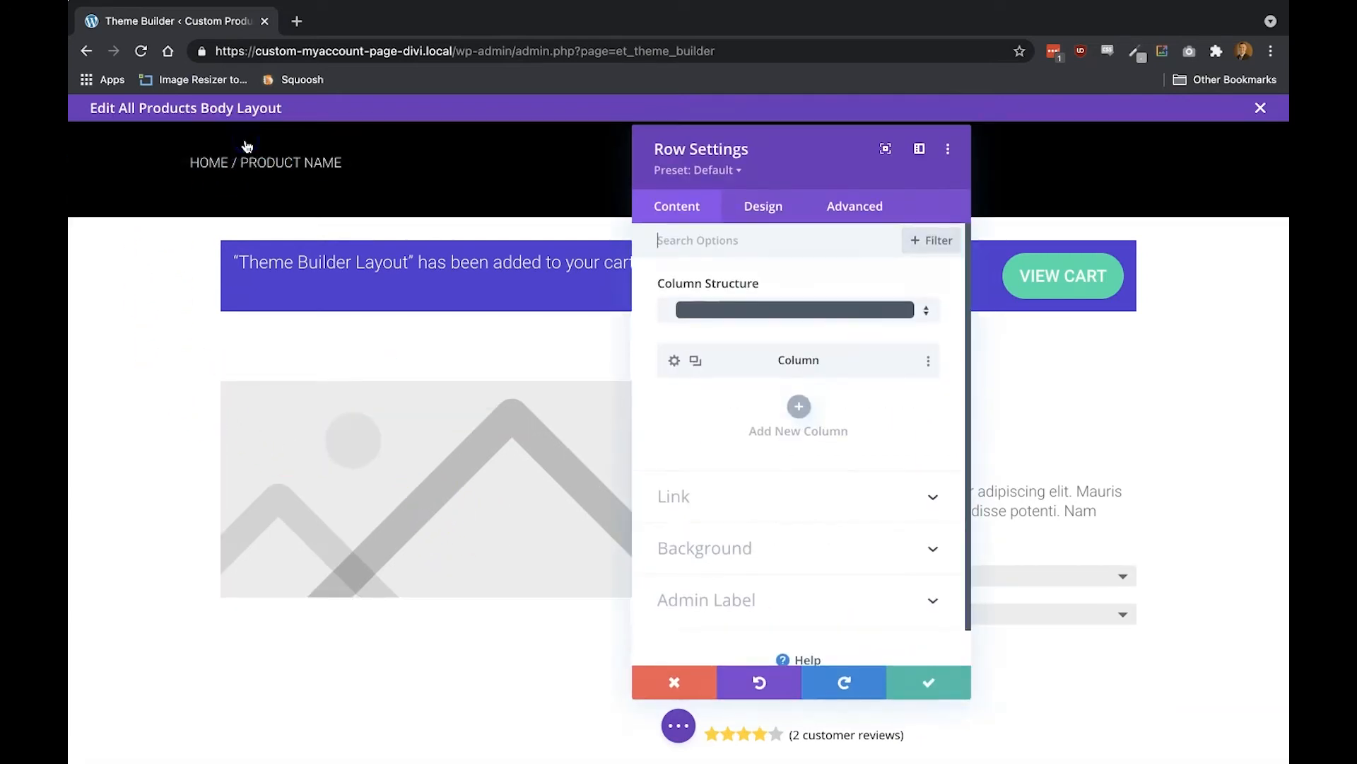
click(762, 209)
click(731, 327)
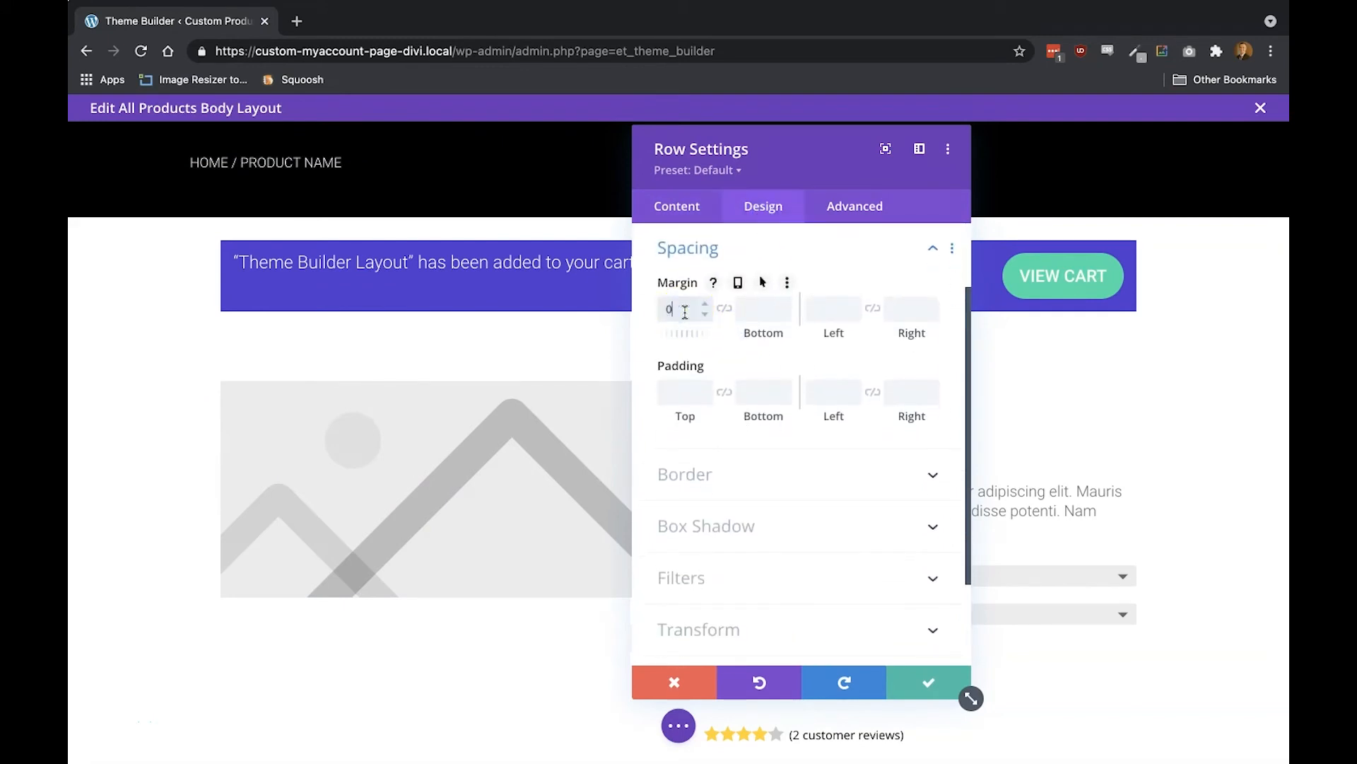
click(724, 308)
click(680, 390)
text(0)
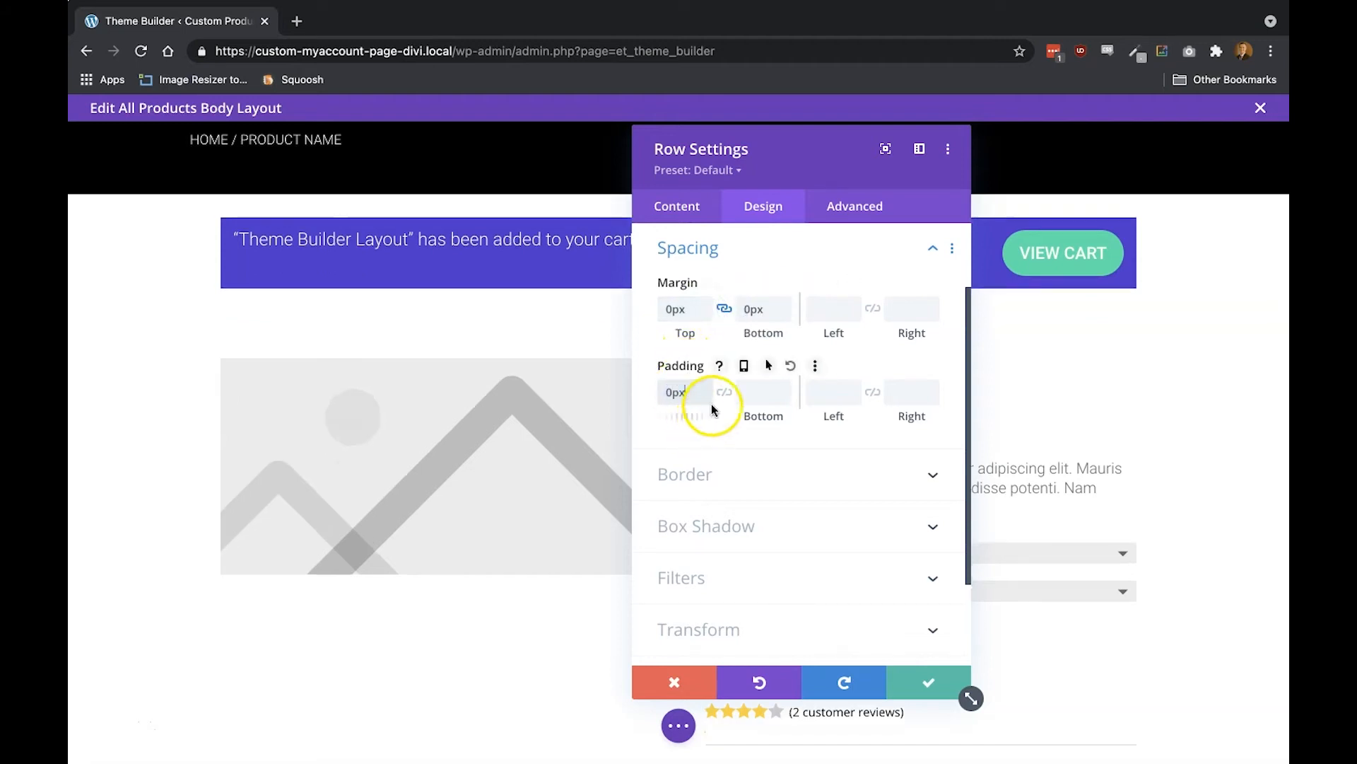
Link the row's top and bottom padding so both are 0px, and save the row settings
click(727, 392)
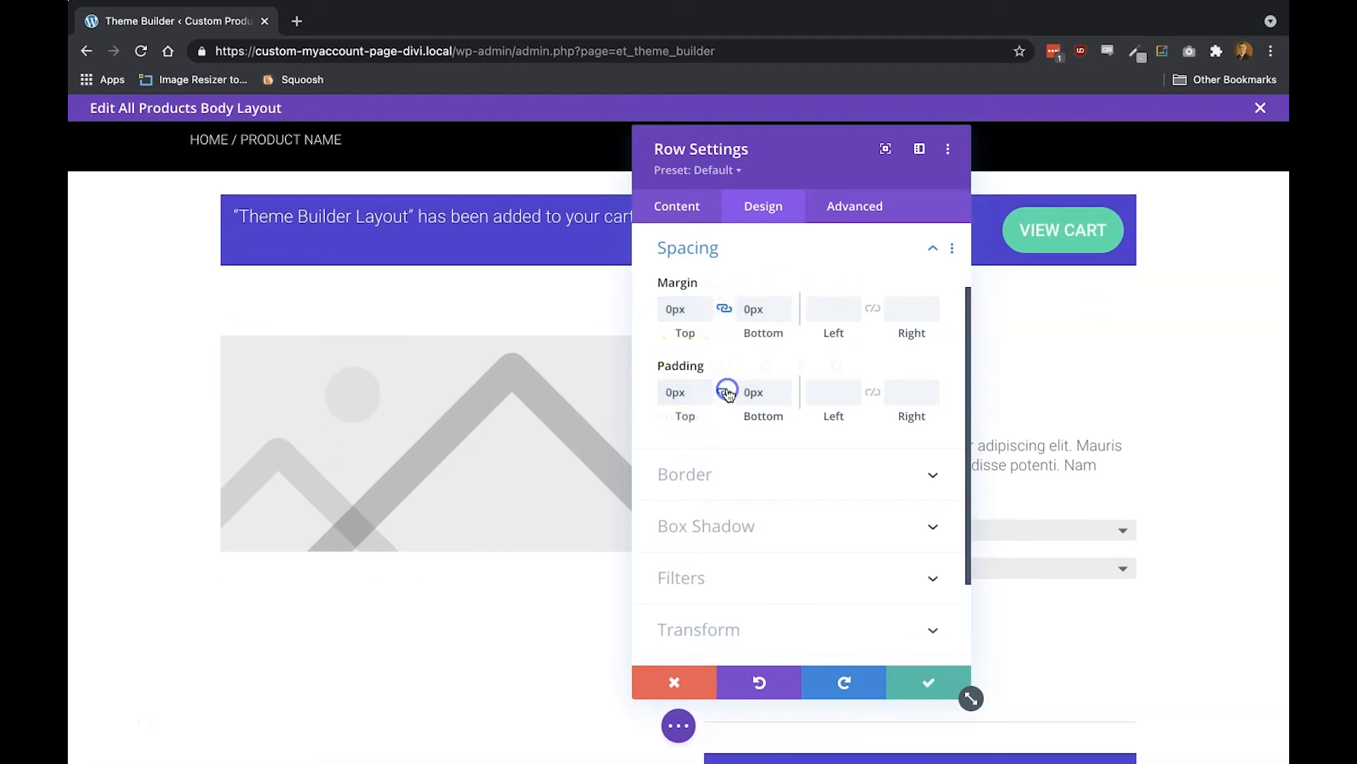
click(923, 675)
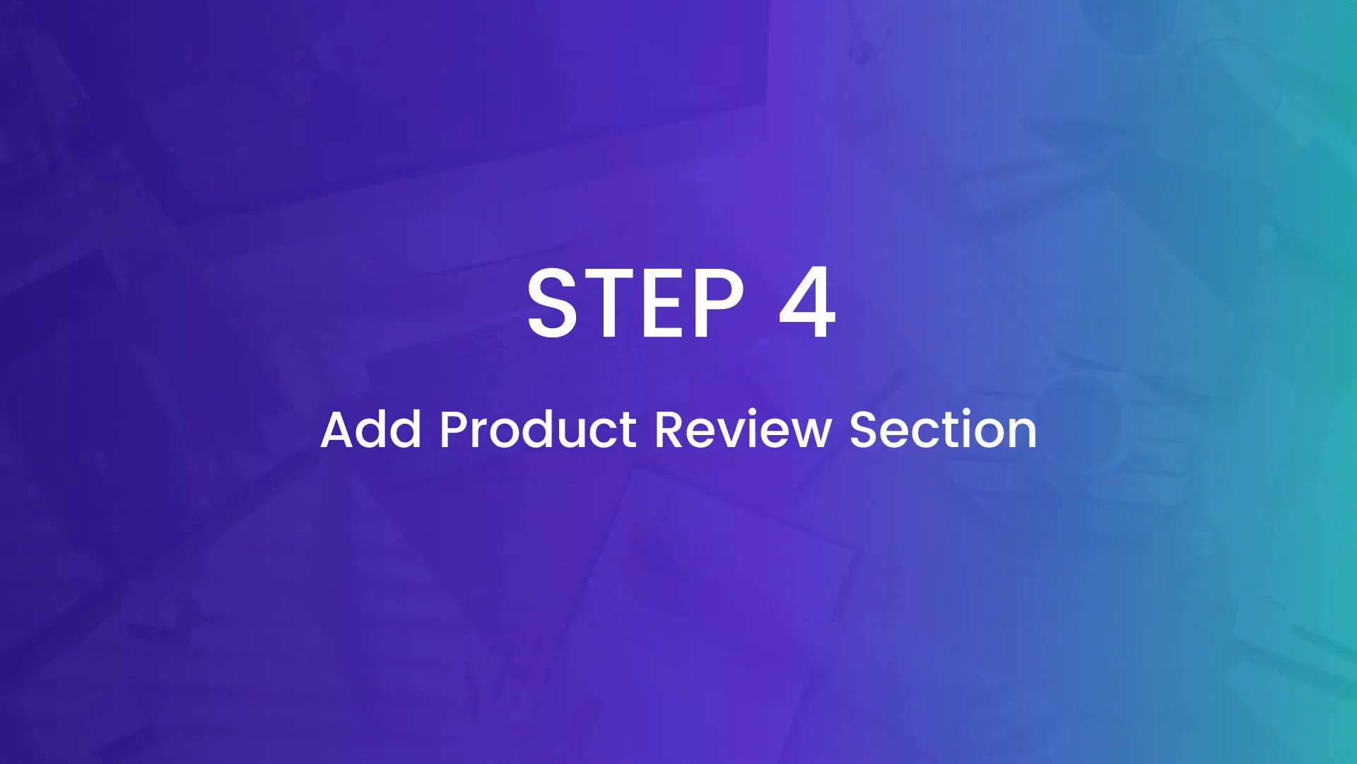
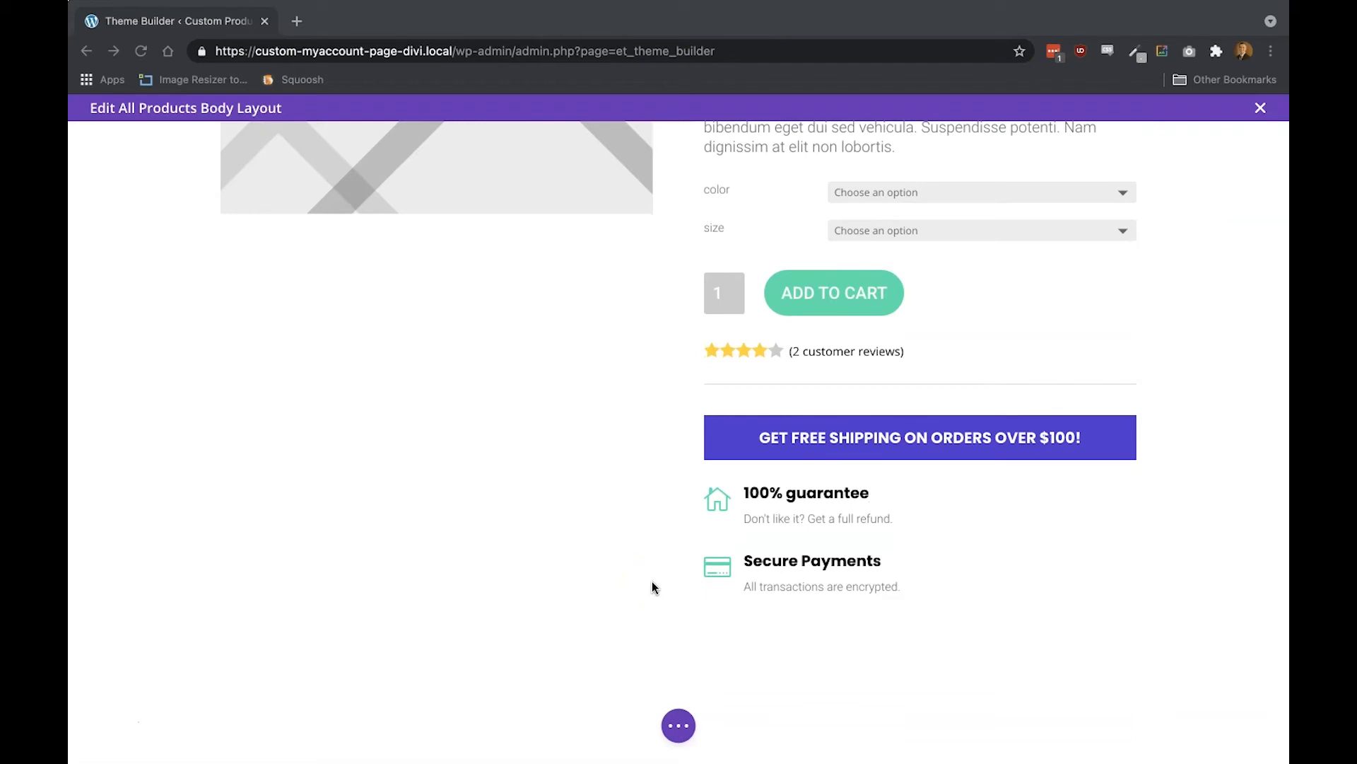
Add a regular section with a one-column row below the product details section
click(652, 583)
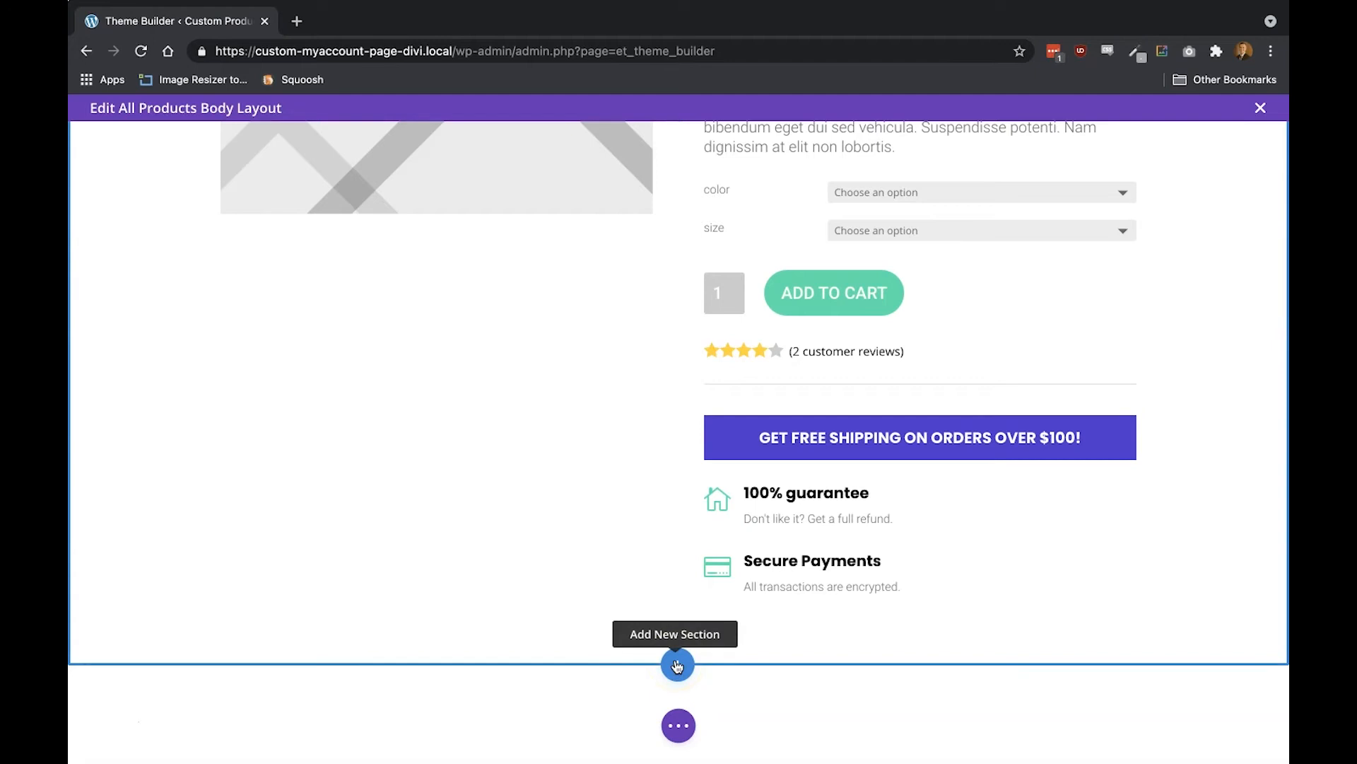
click(677, 665)
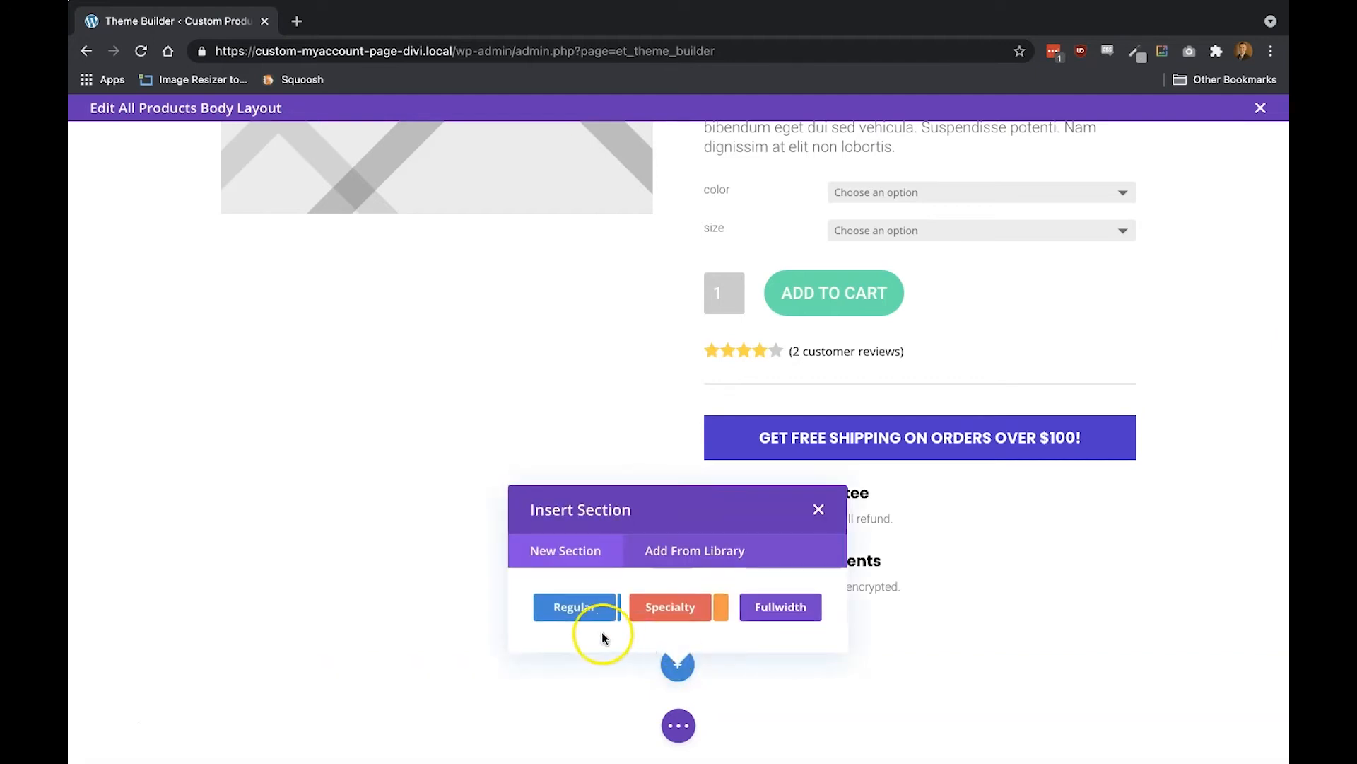
click(576, 608)
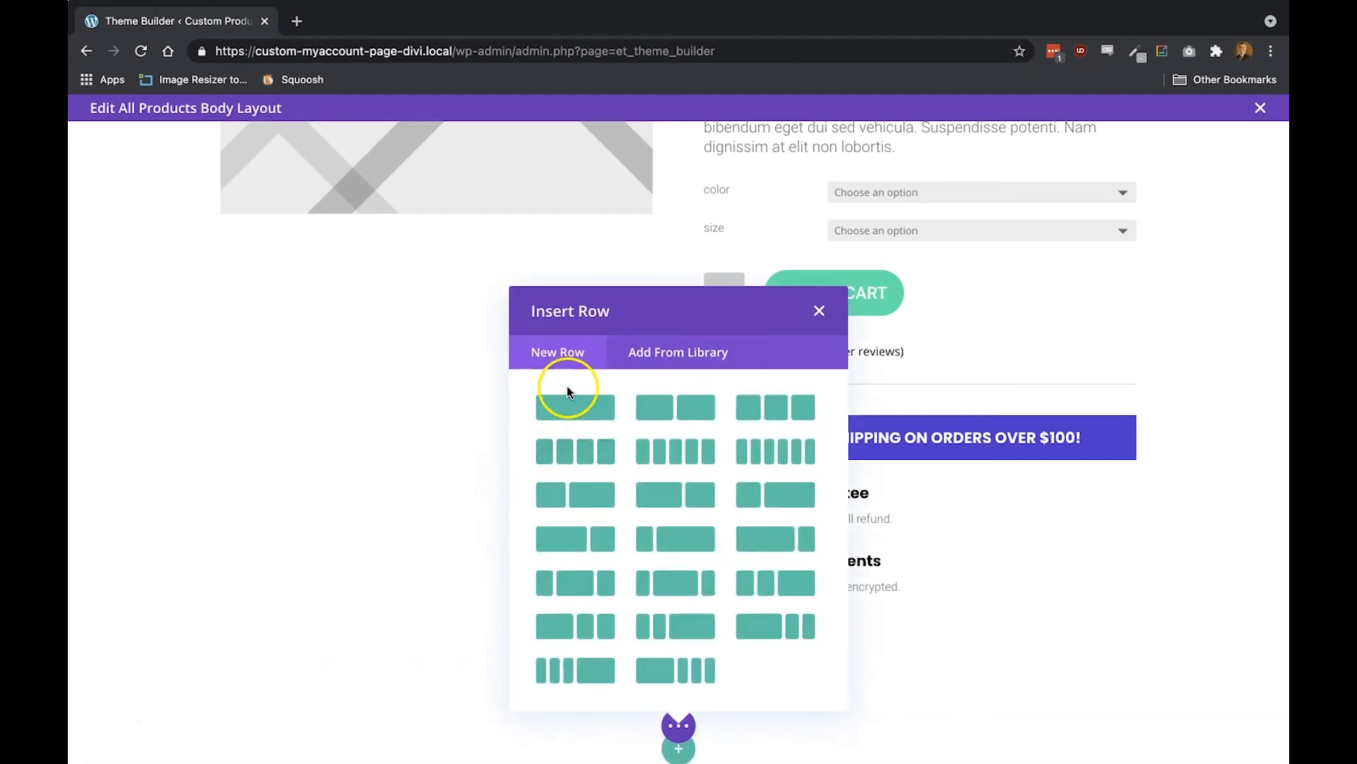
click(567, 408)
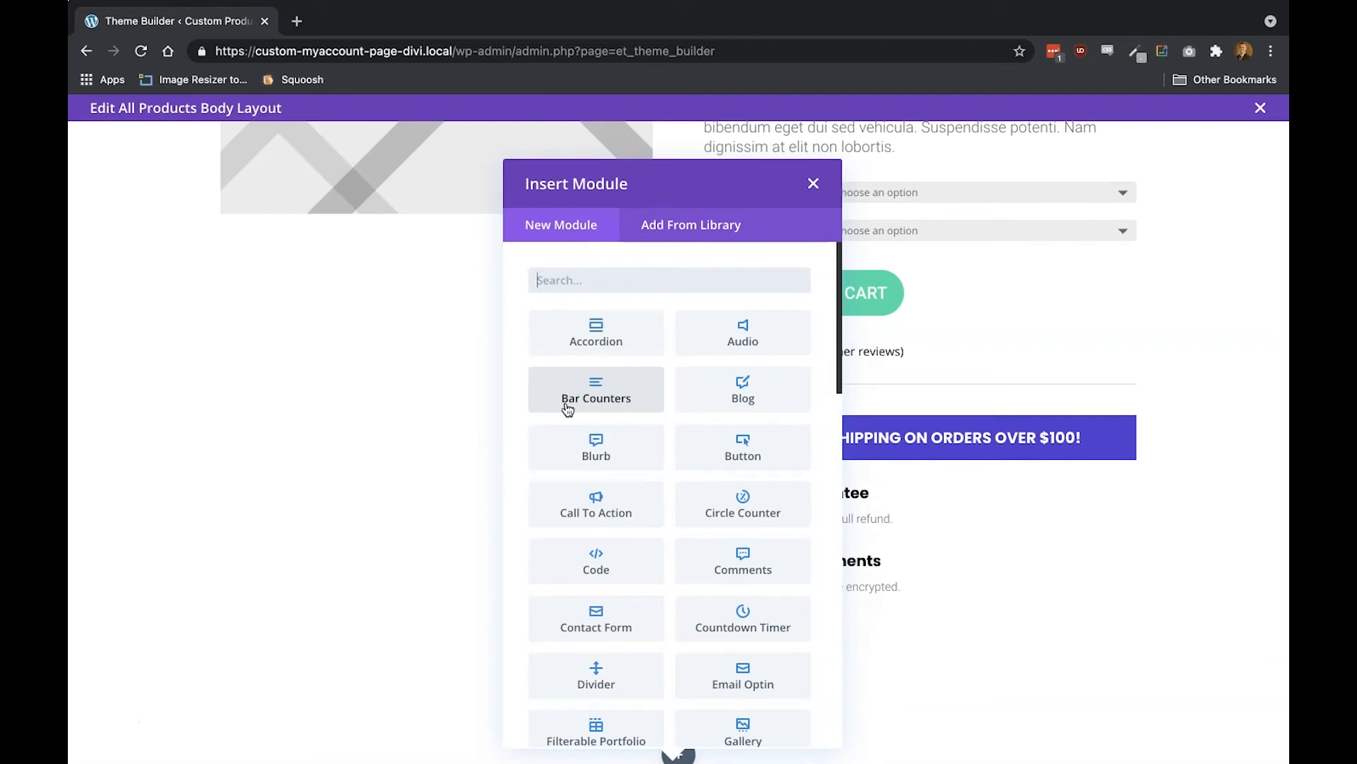
Insert a Woo Reviews module into the new row and view its avatar and comment count options
text(review)
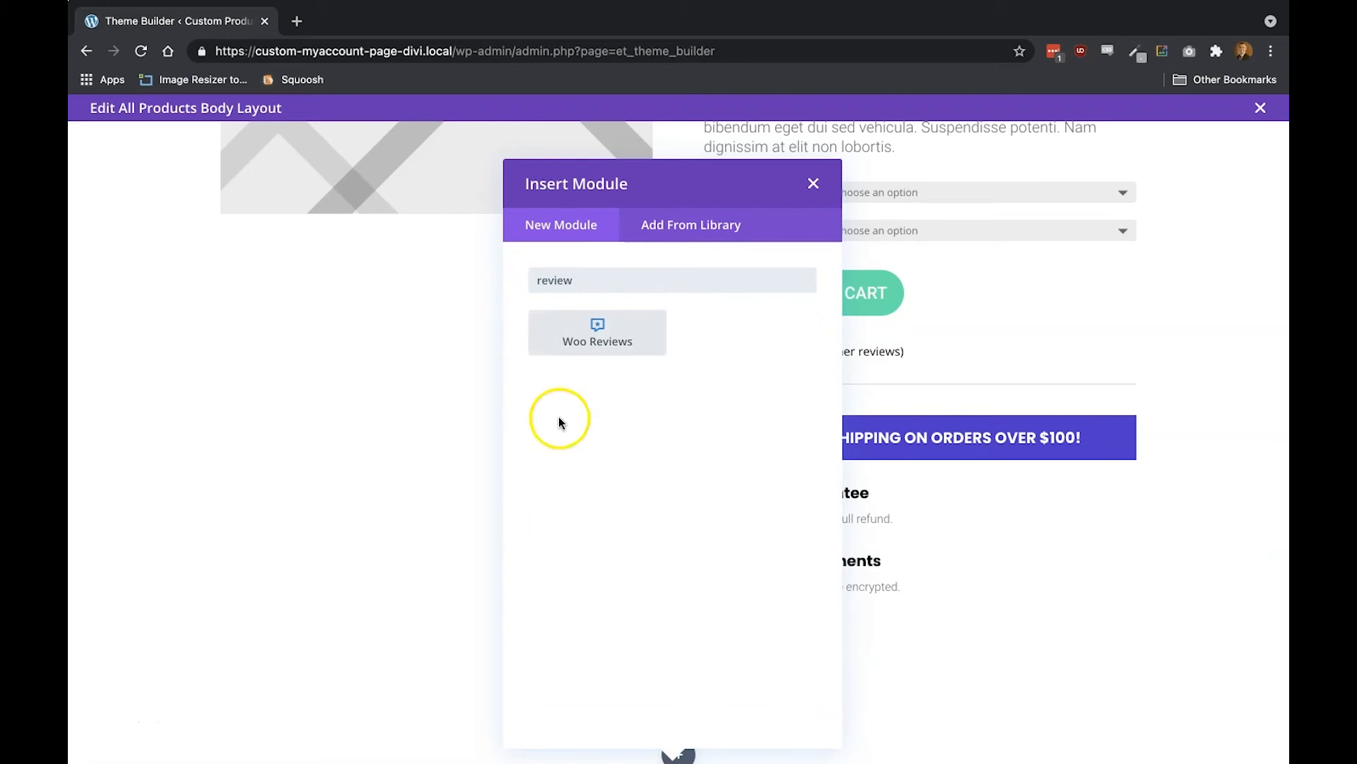
click(627, 333)
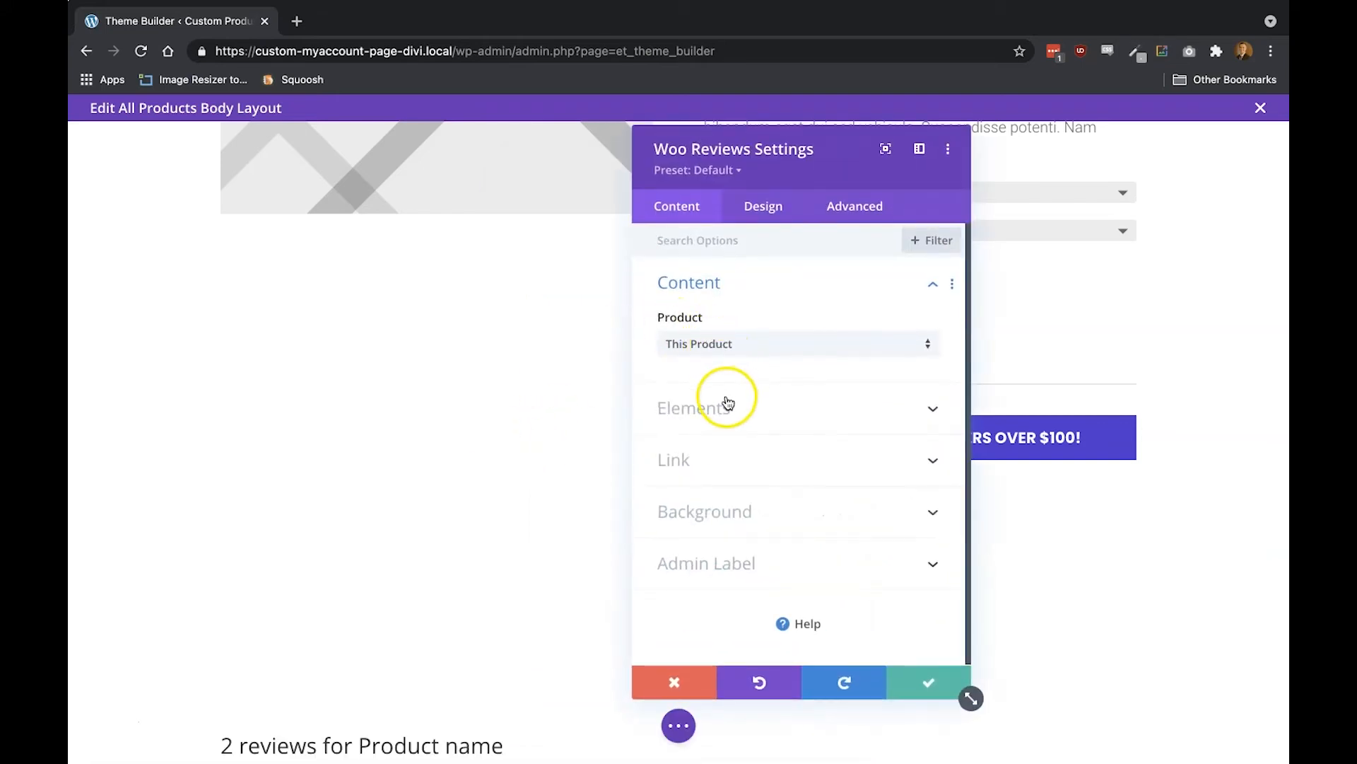
click(726, 406)
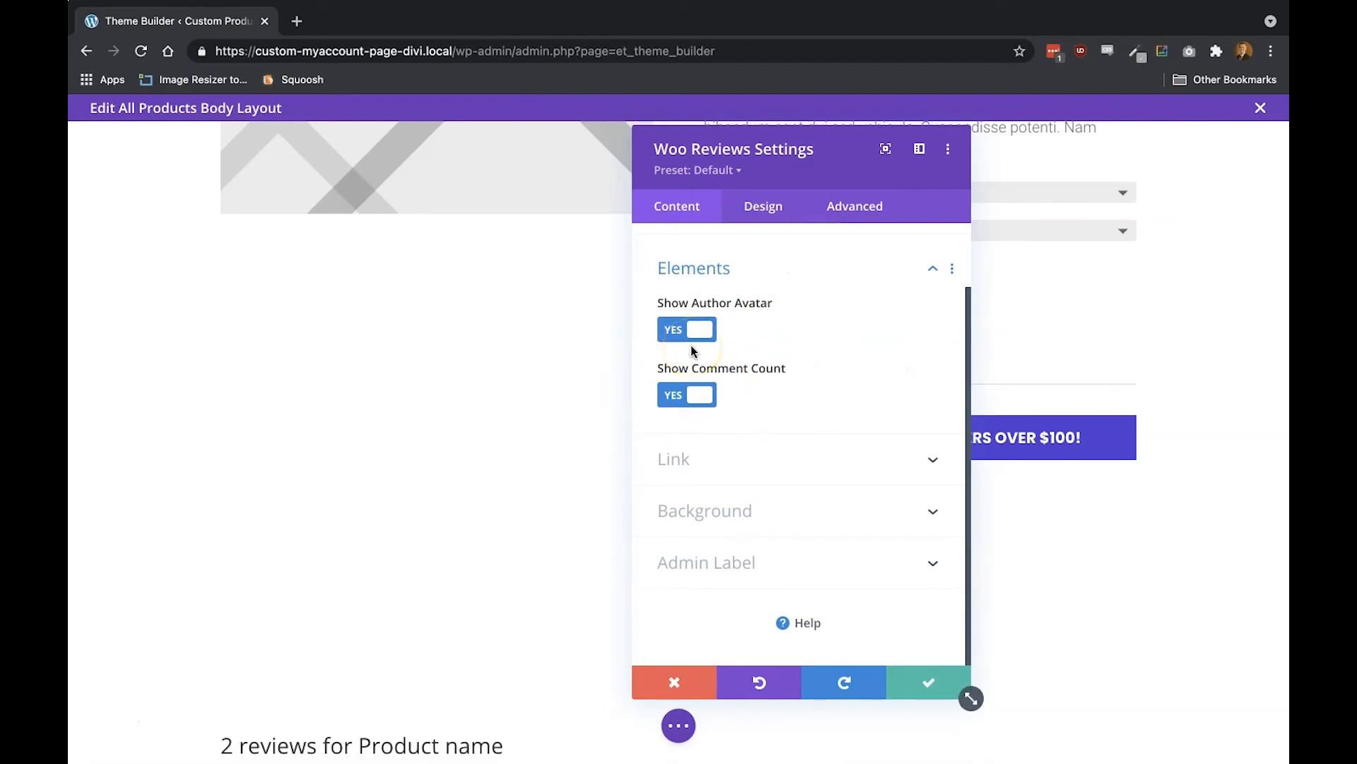
scroll(398, 440, down, 4)
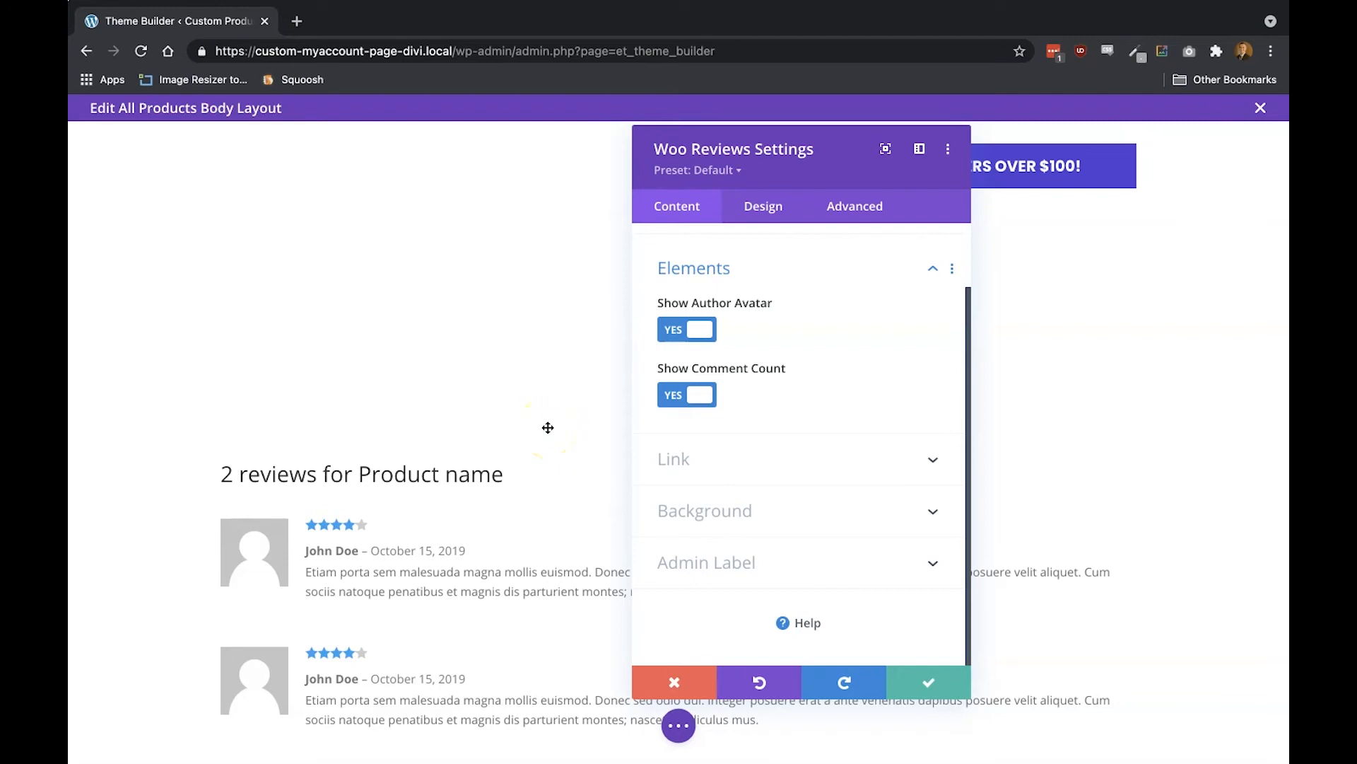
Round all four corners of the reviewer avatar images by 50px
click(769, 206)
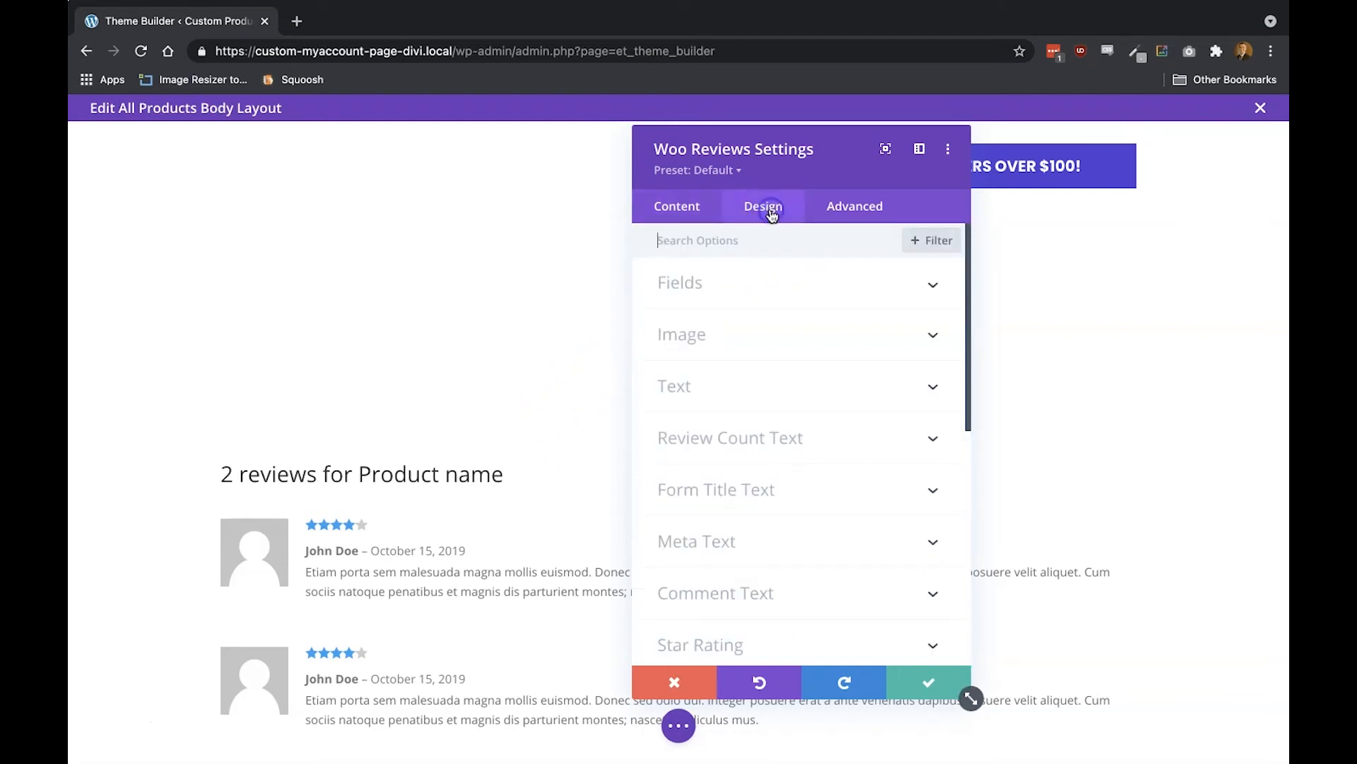
click(692, 325)
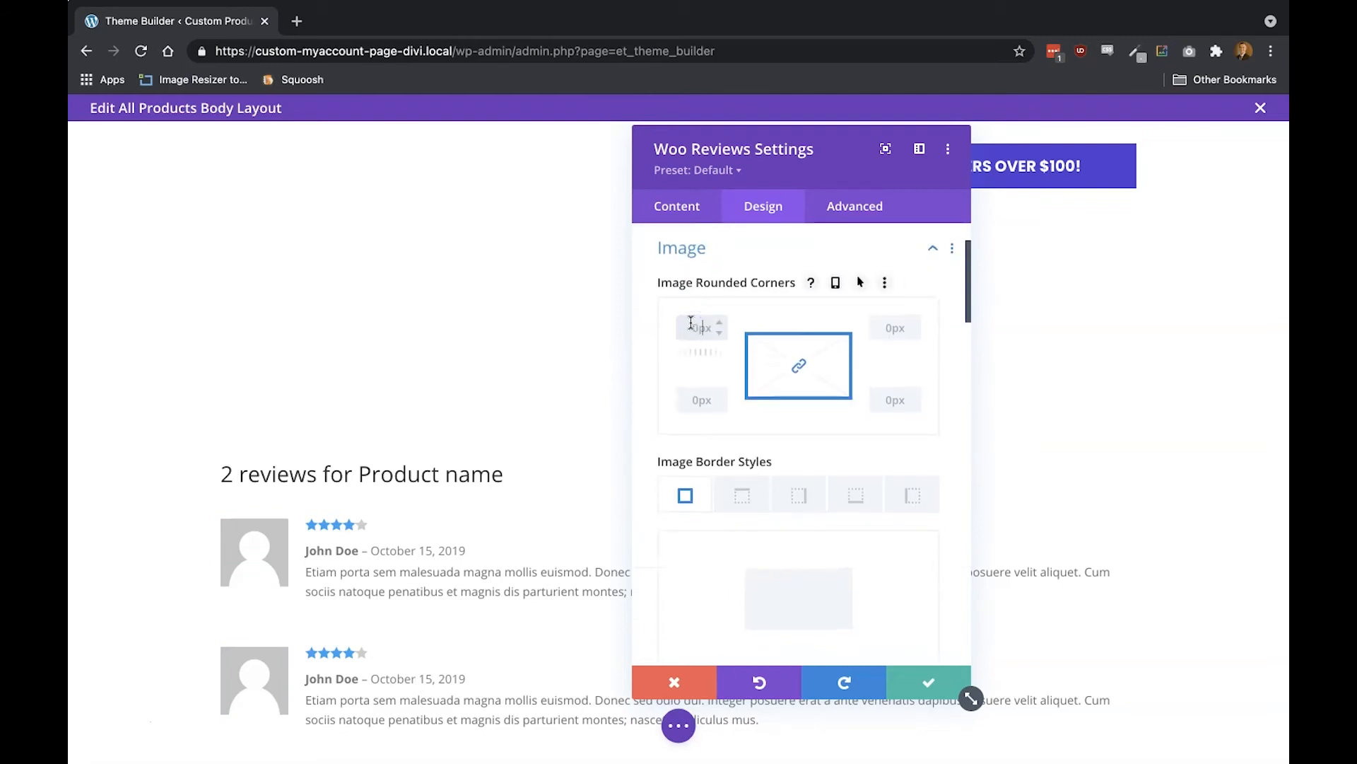
text(50px)
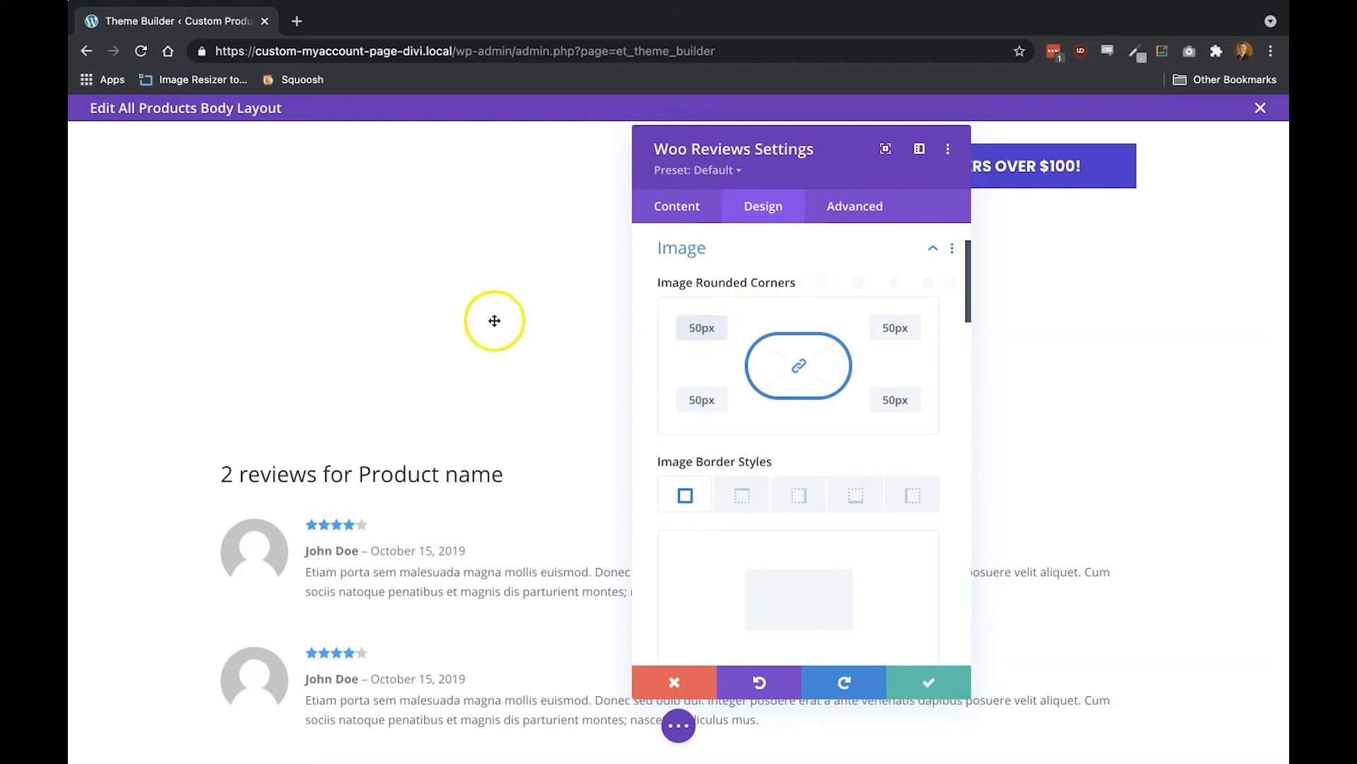
click(696, 401)
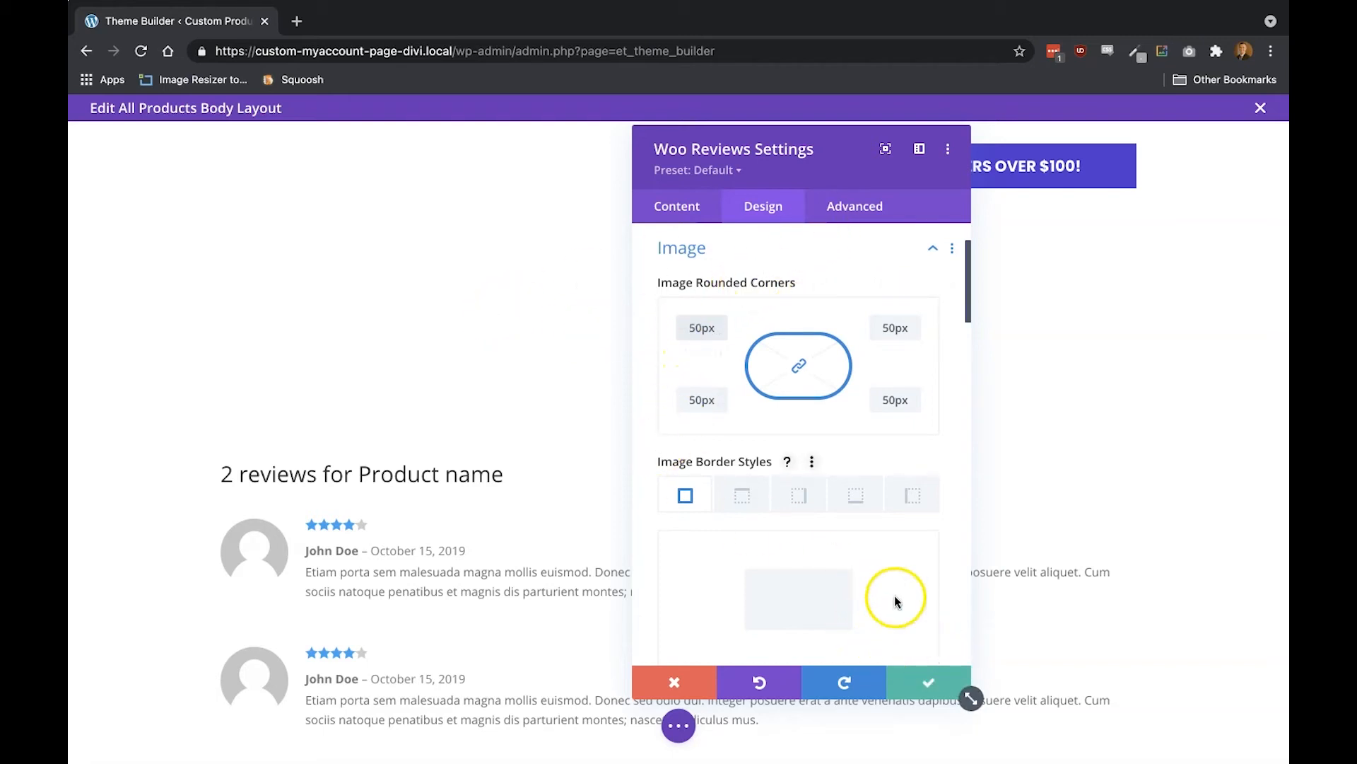
click(939, 249)
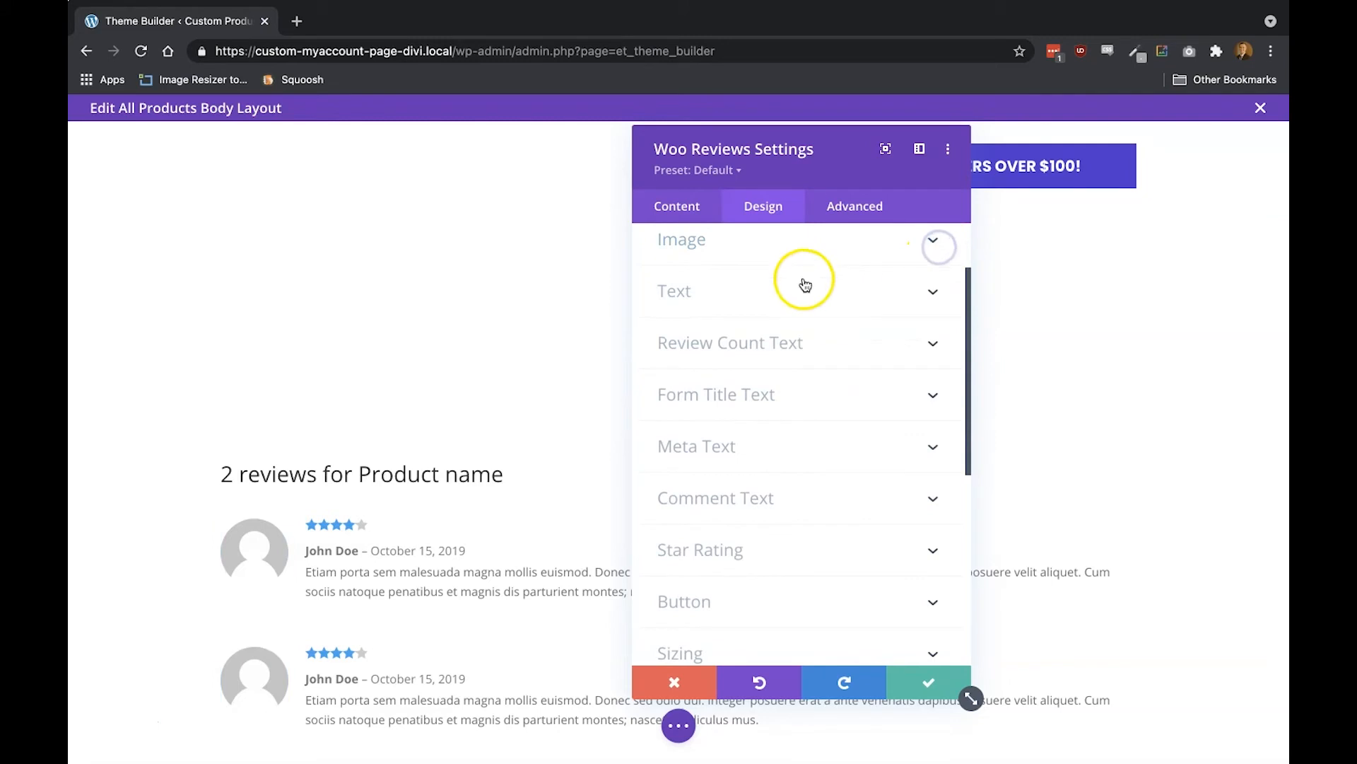
Set the review count heading's font to Poppins with Semi Bold weight
click(770, 342)
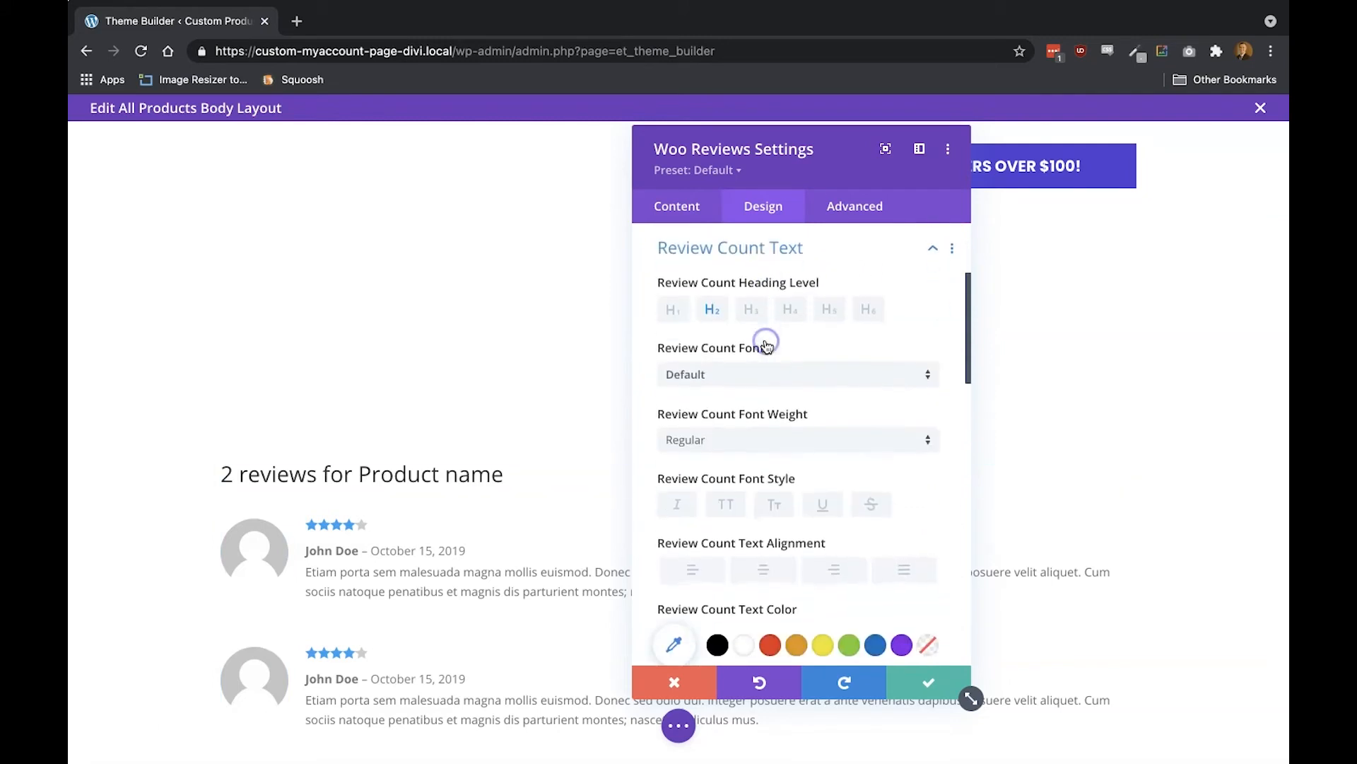
click(731, 382)
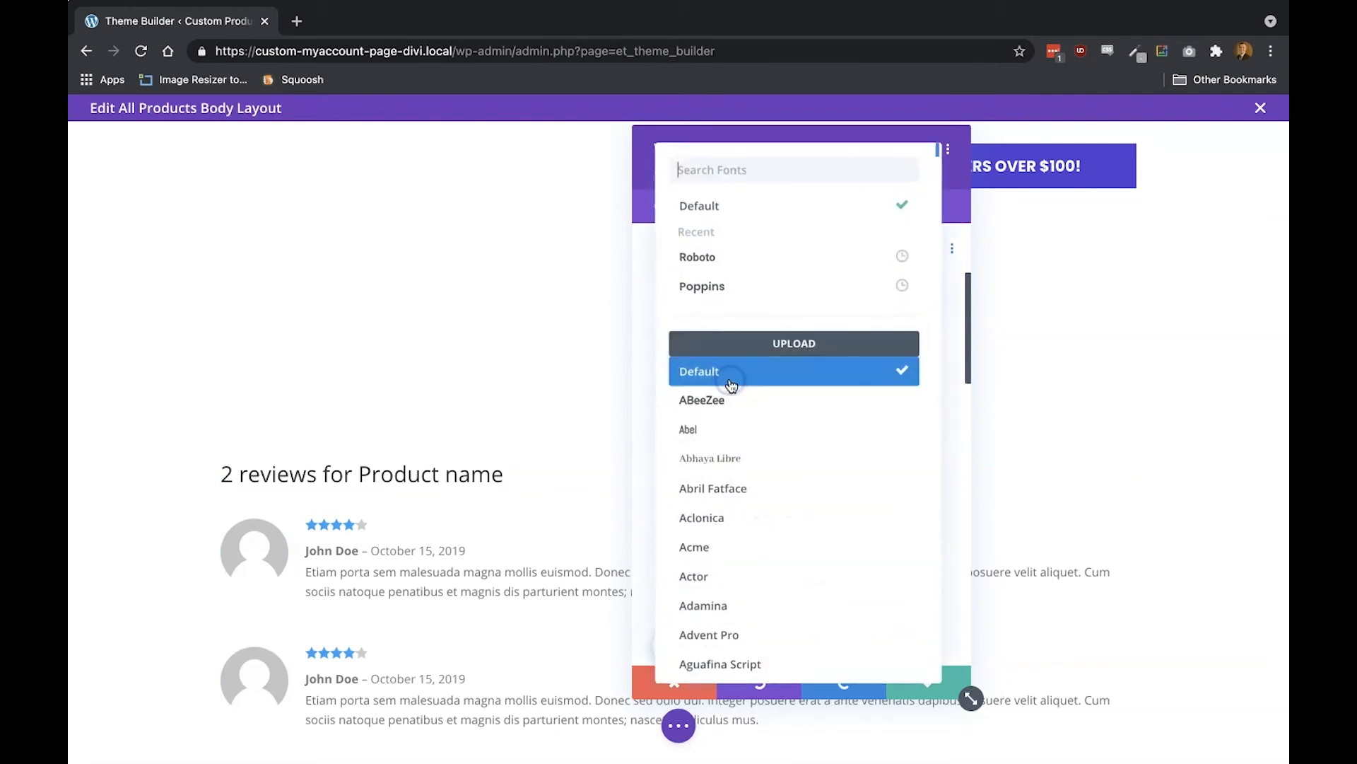
click(753, 285)
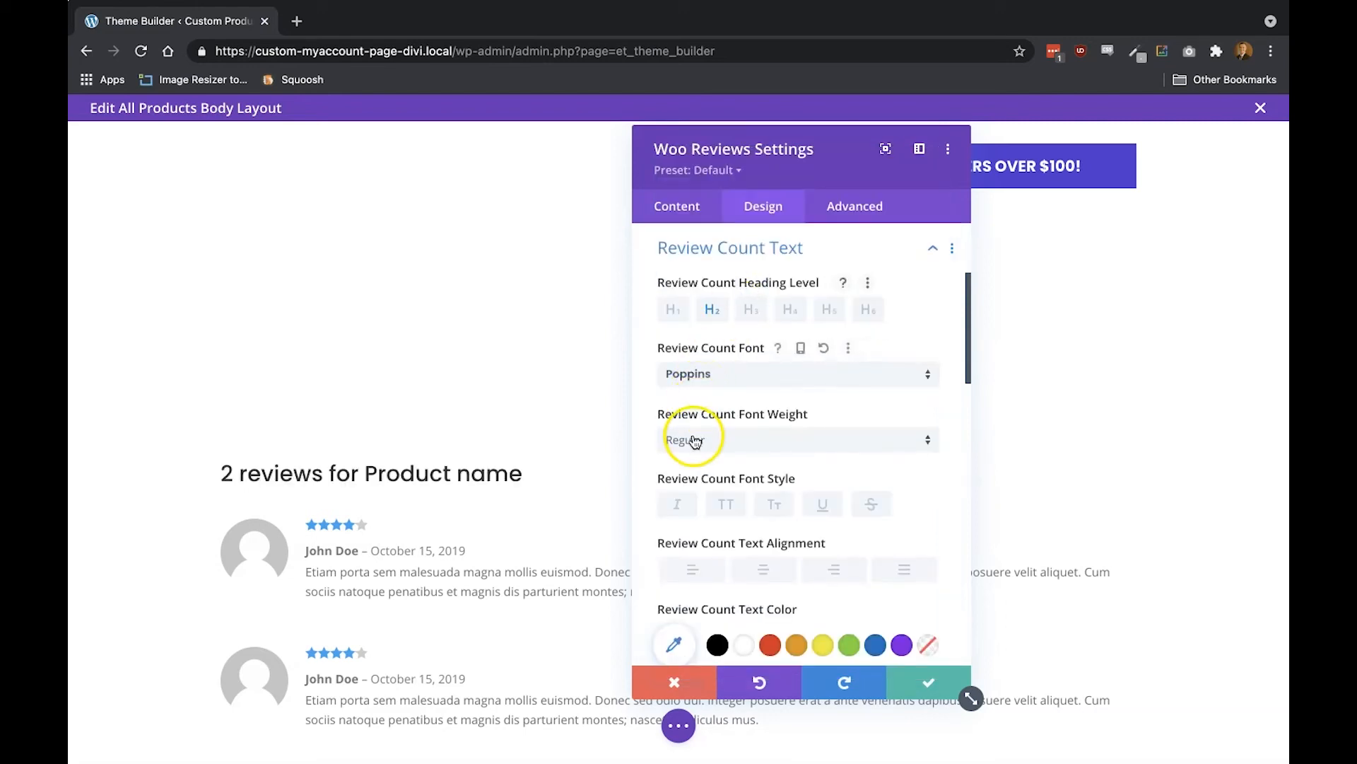
click(696, 440)
click(731, 563)
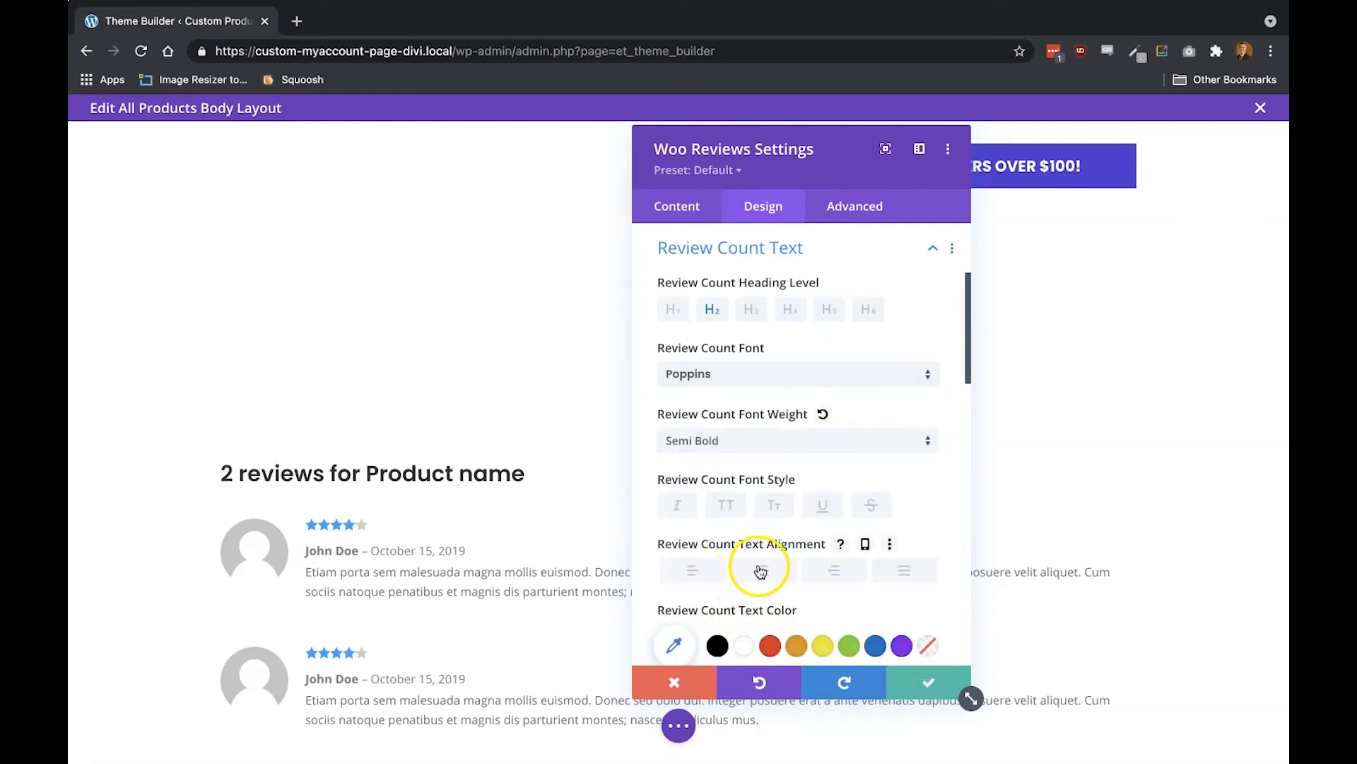
Style the review count heading as uppercase, centered, black text
click(726, 509)
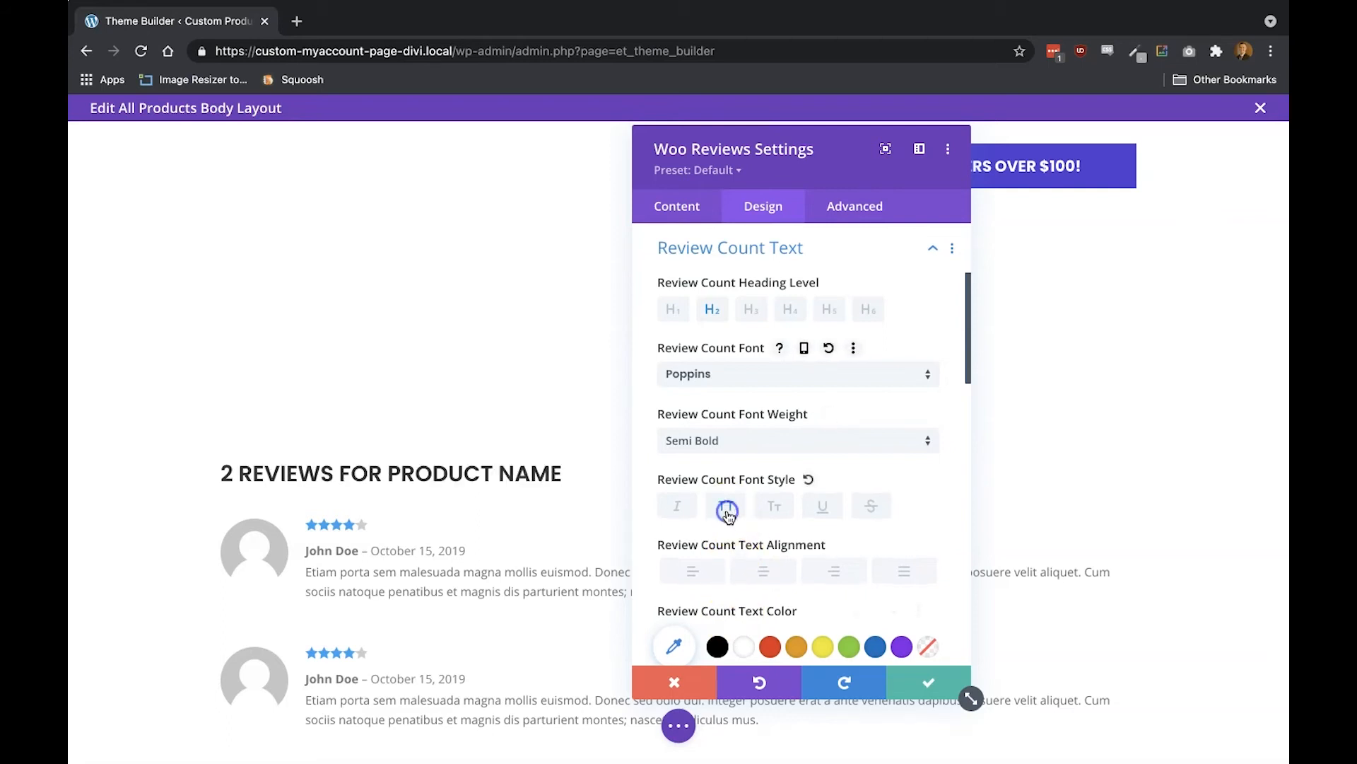
click(747, 573)
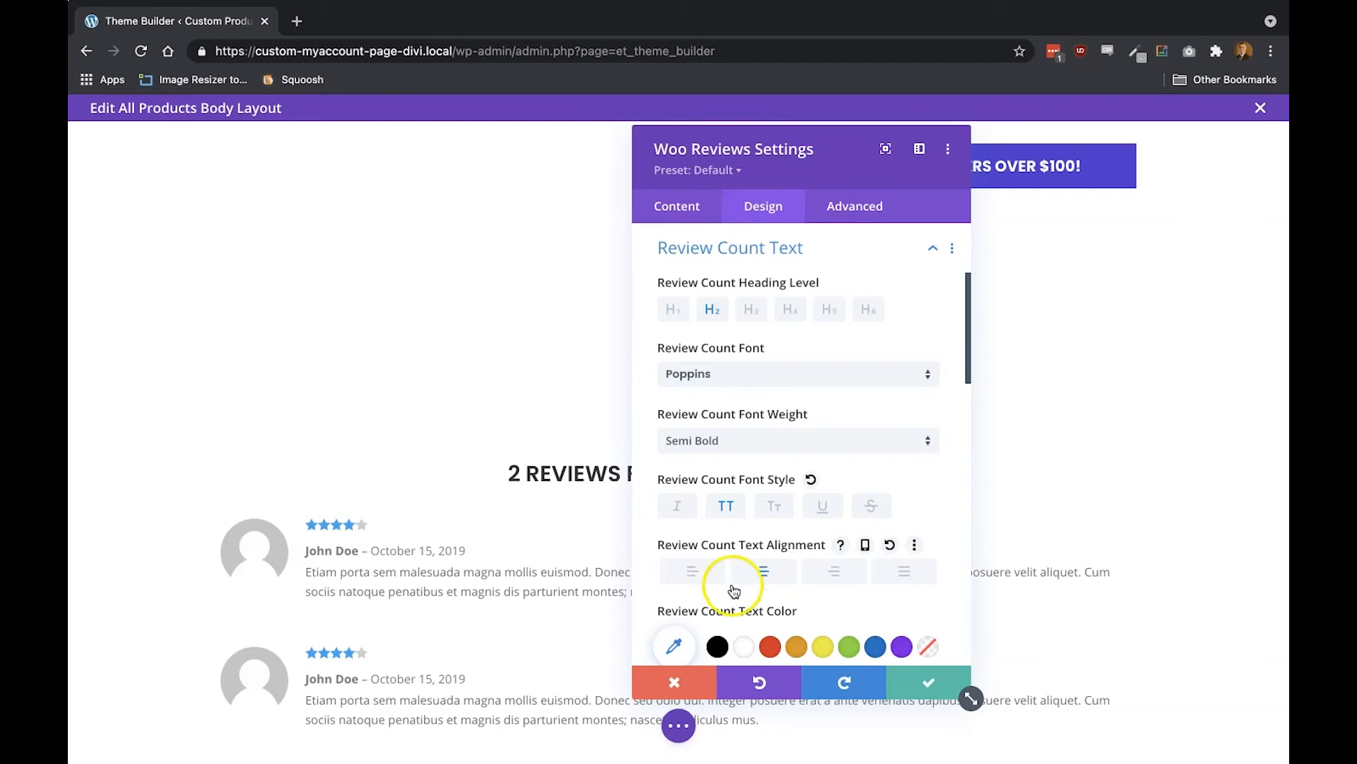
click(718, 649)
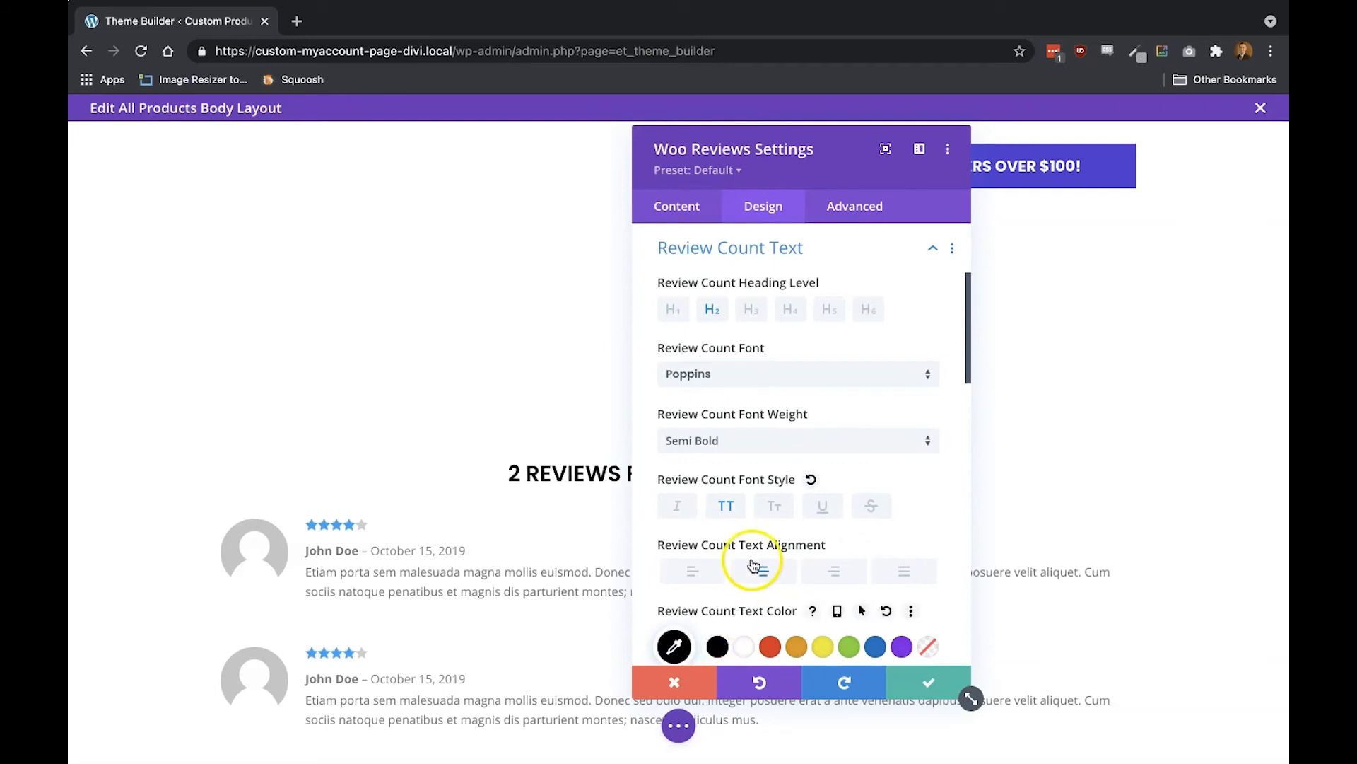
Set the review count text size to 34px on desktop and 21px on phone, and check the reviews in the phone preview
scroll(771, 499, down, 3)
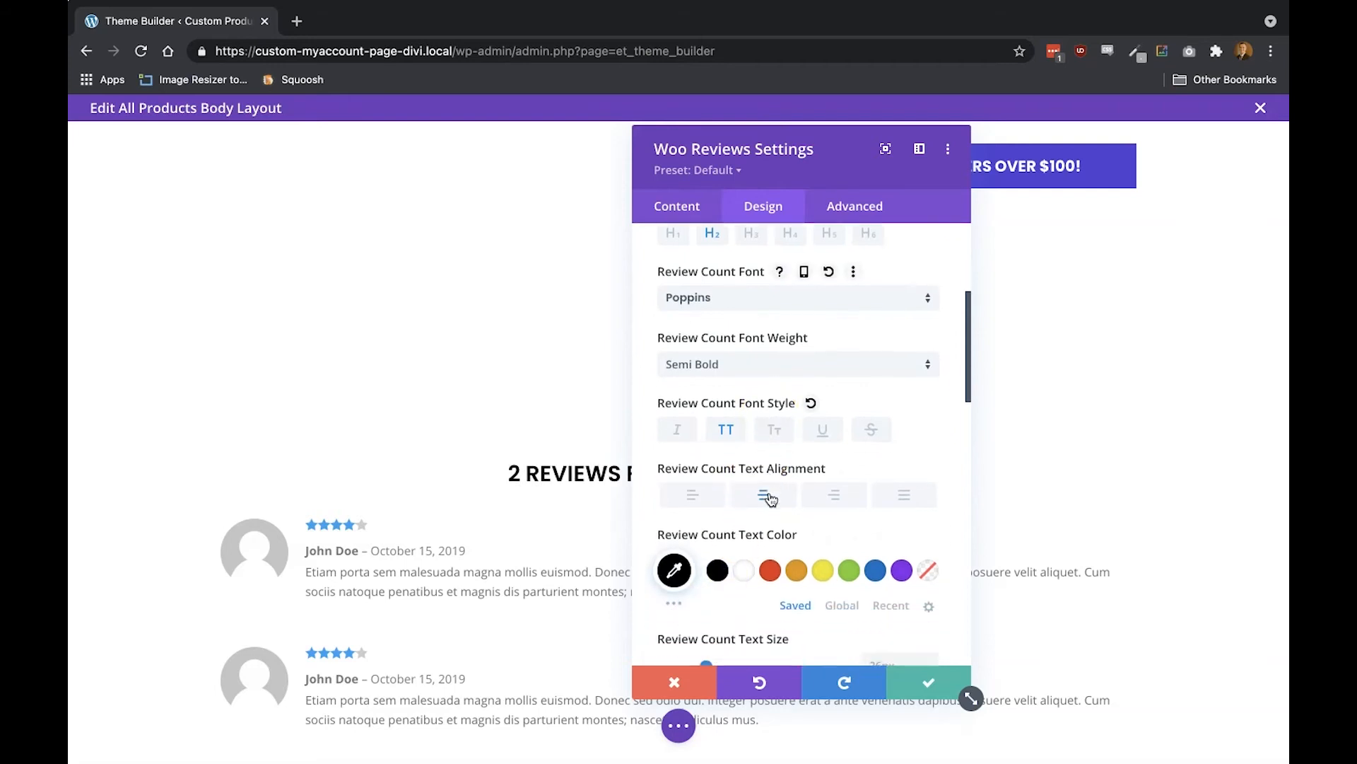
click(876, 566)
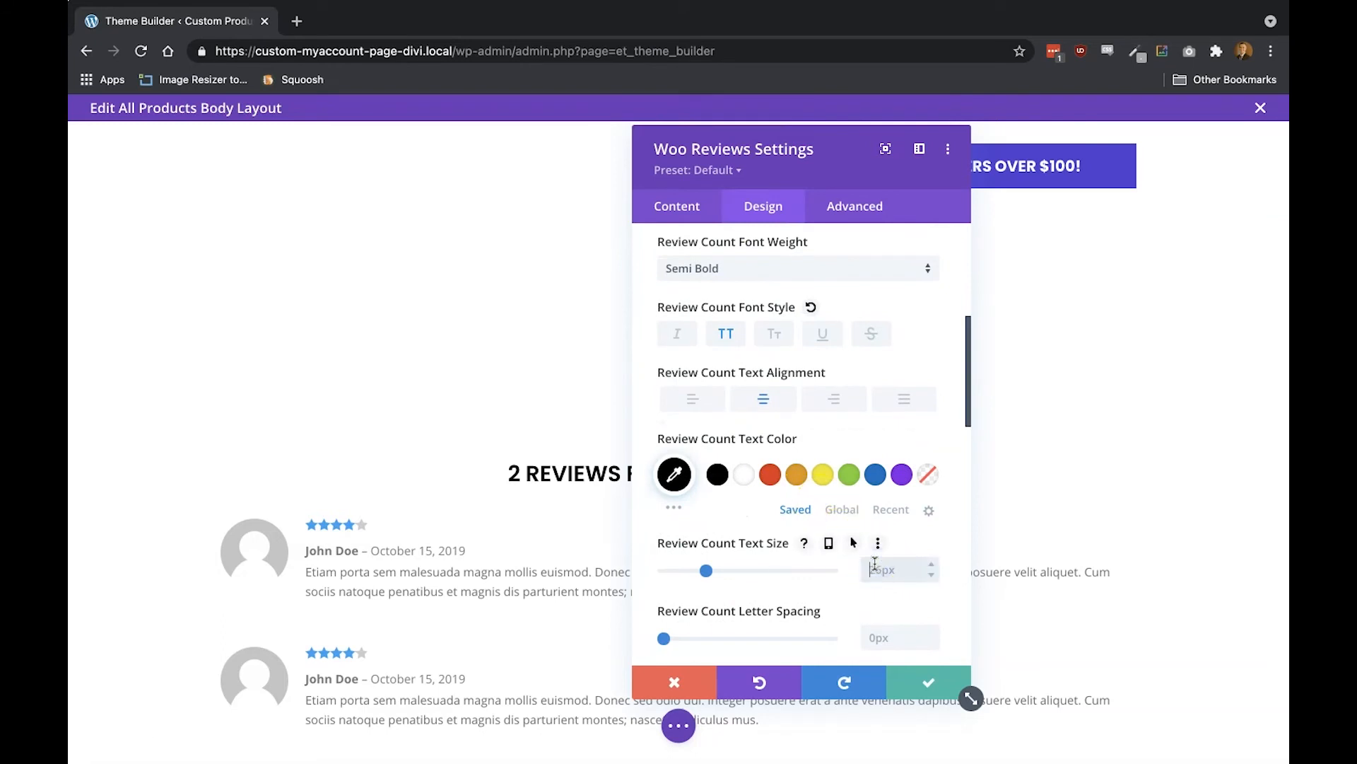
text(34px)
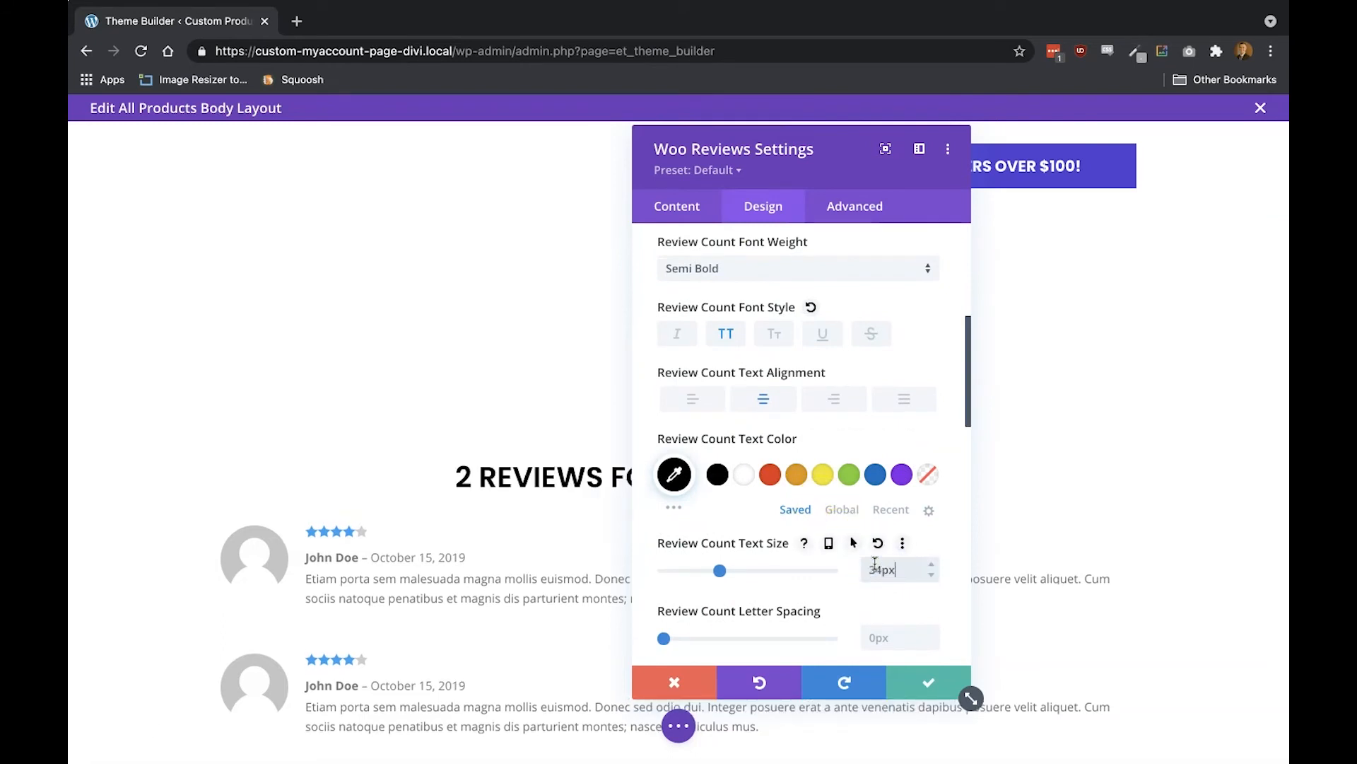
click(829, 543)
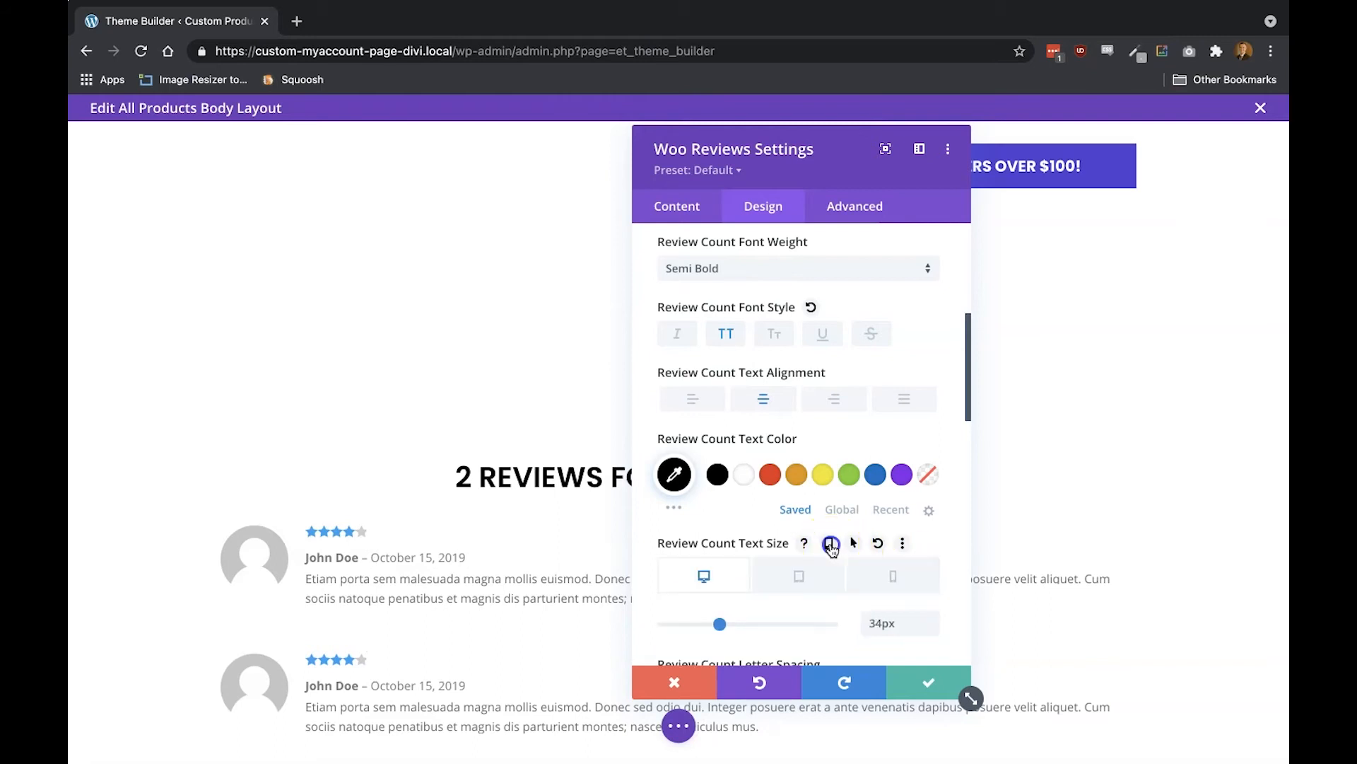
click(893, 576)
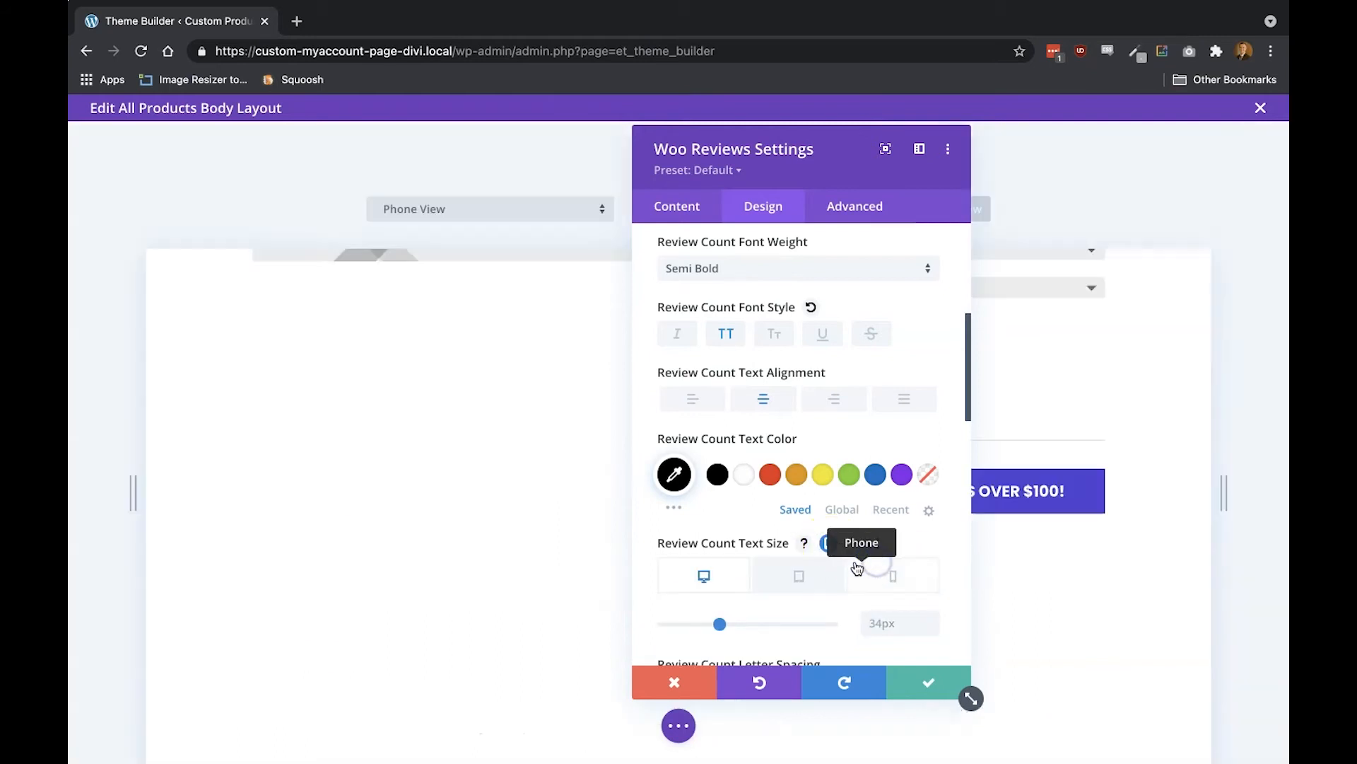
click(885, 619)
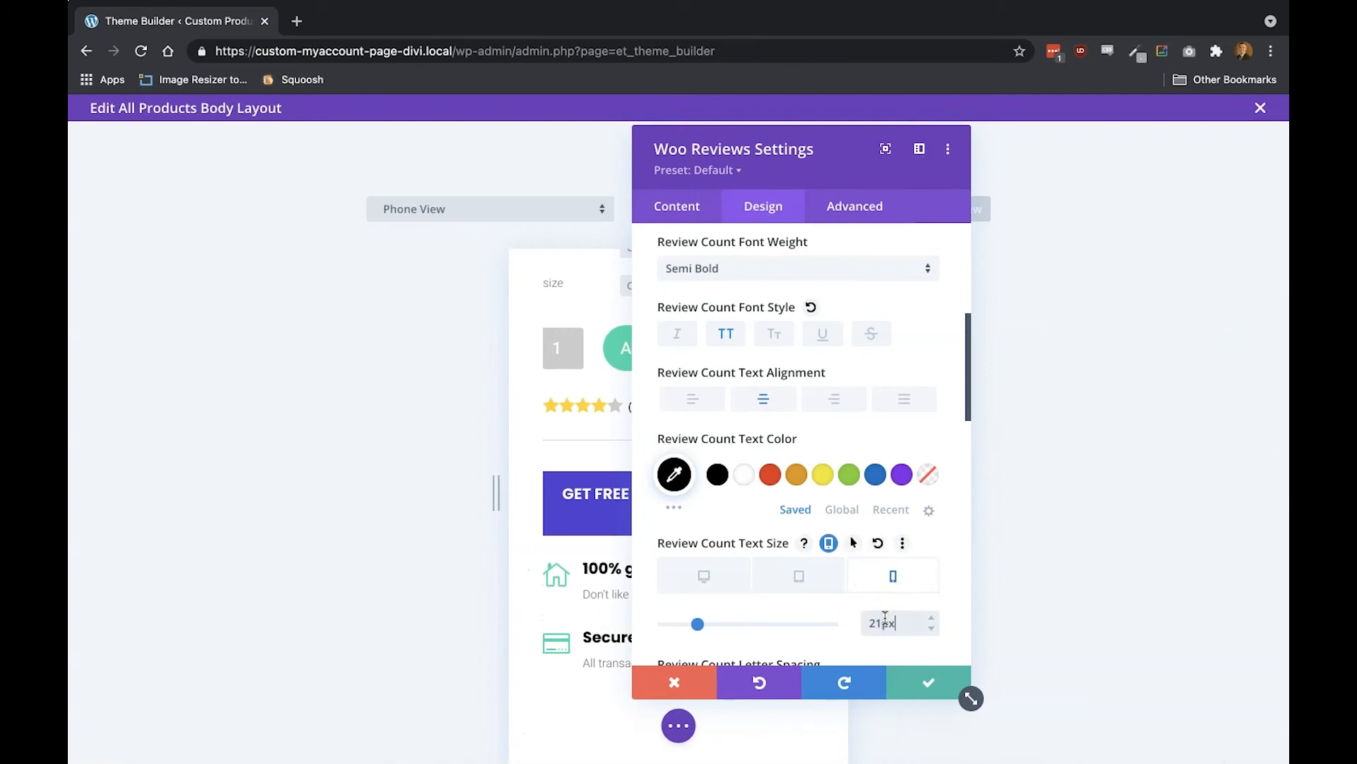
drag(818, 147, 1106, 162)
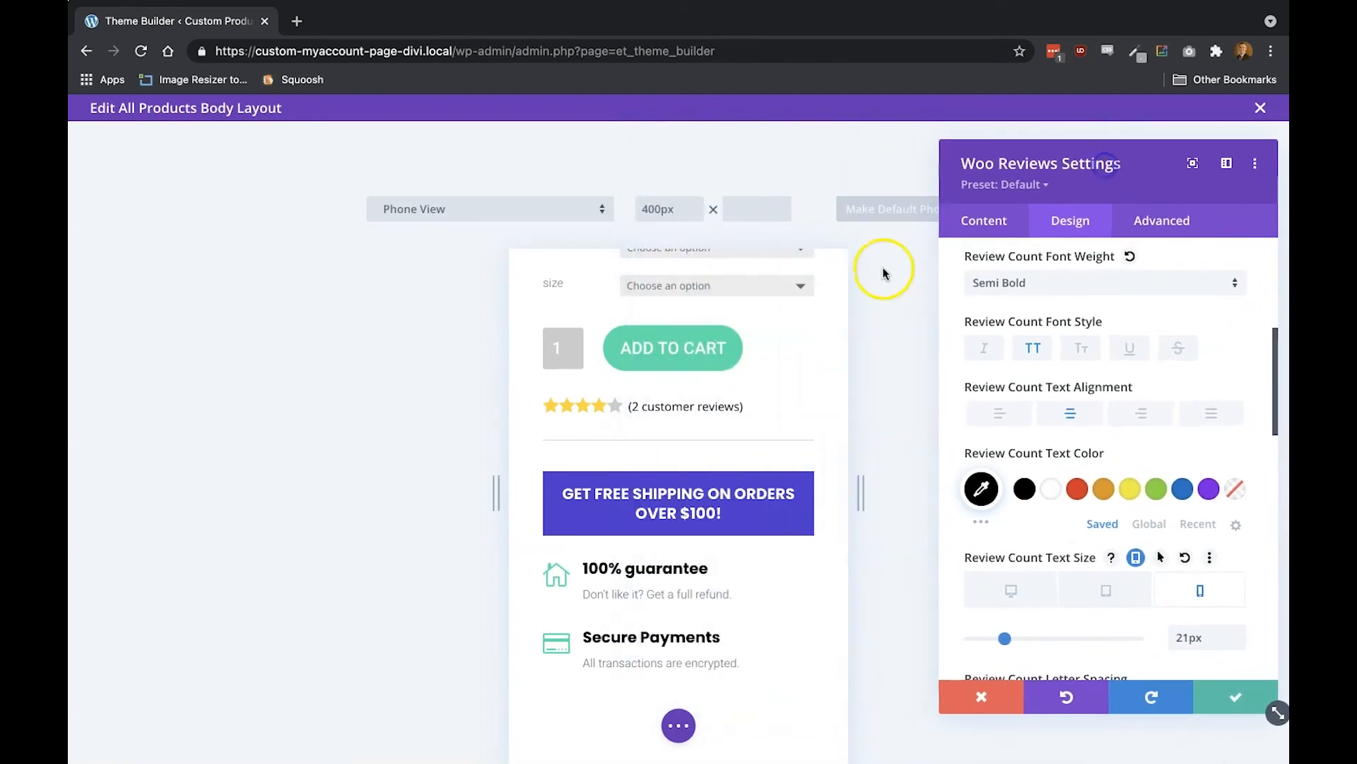
scroll(597, 428, down, 6)
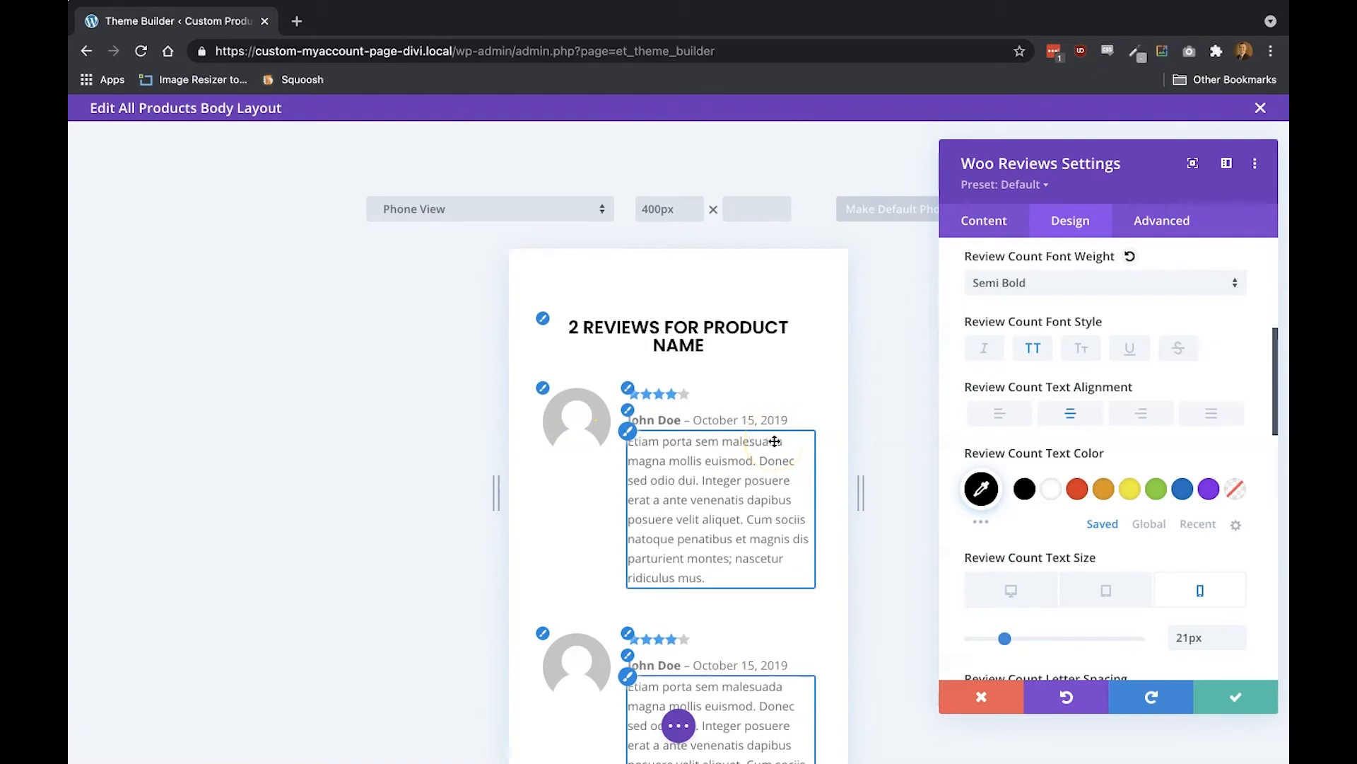
Turn off the author avatar in the reviews module for phone only
click(997, 222)
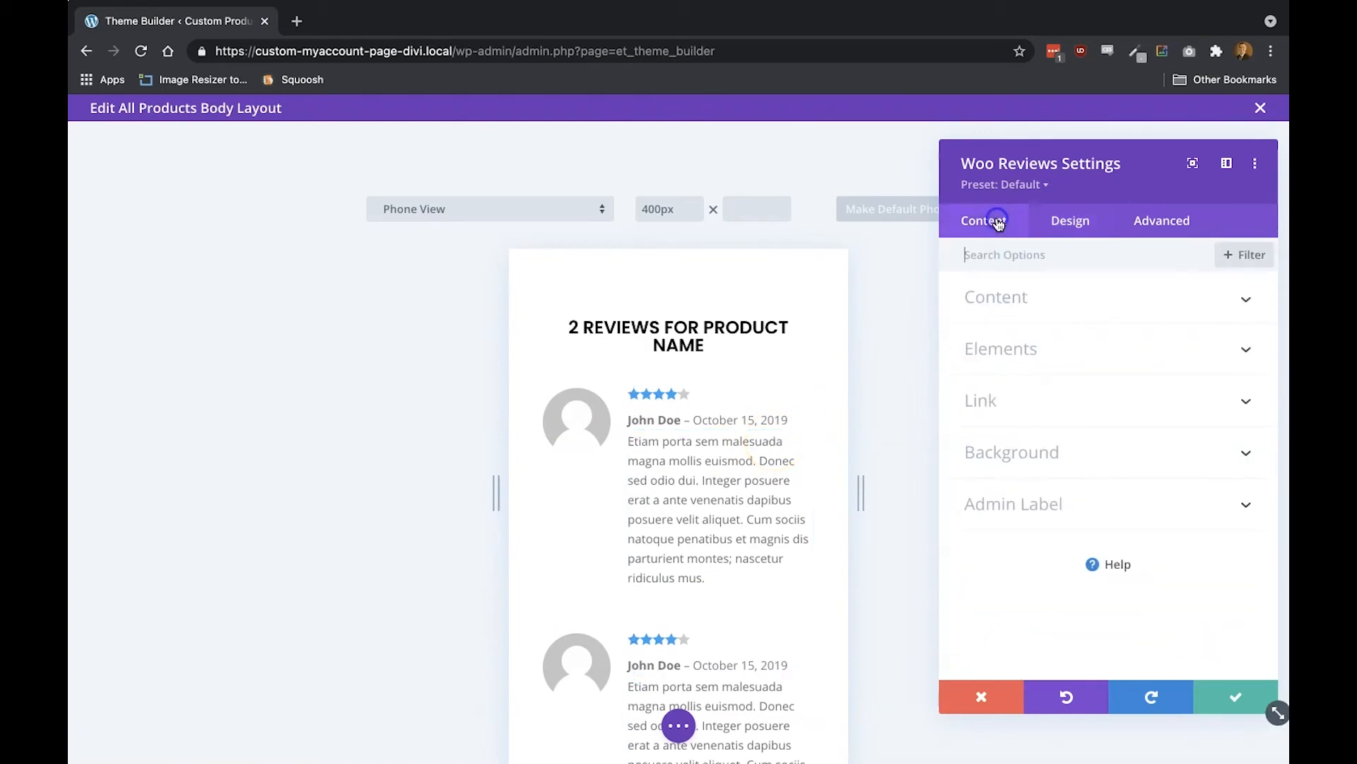
click(1004, 303)
click(998, 406)
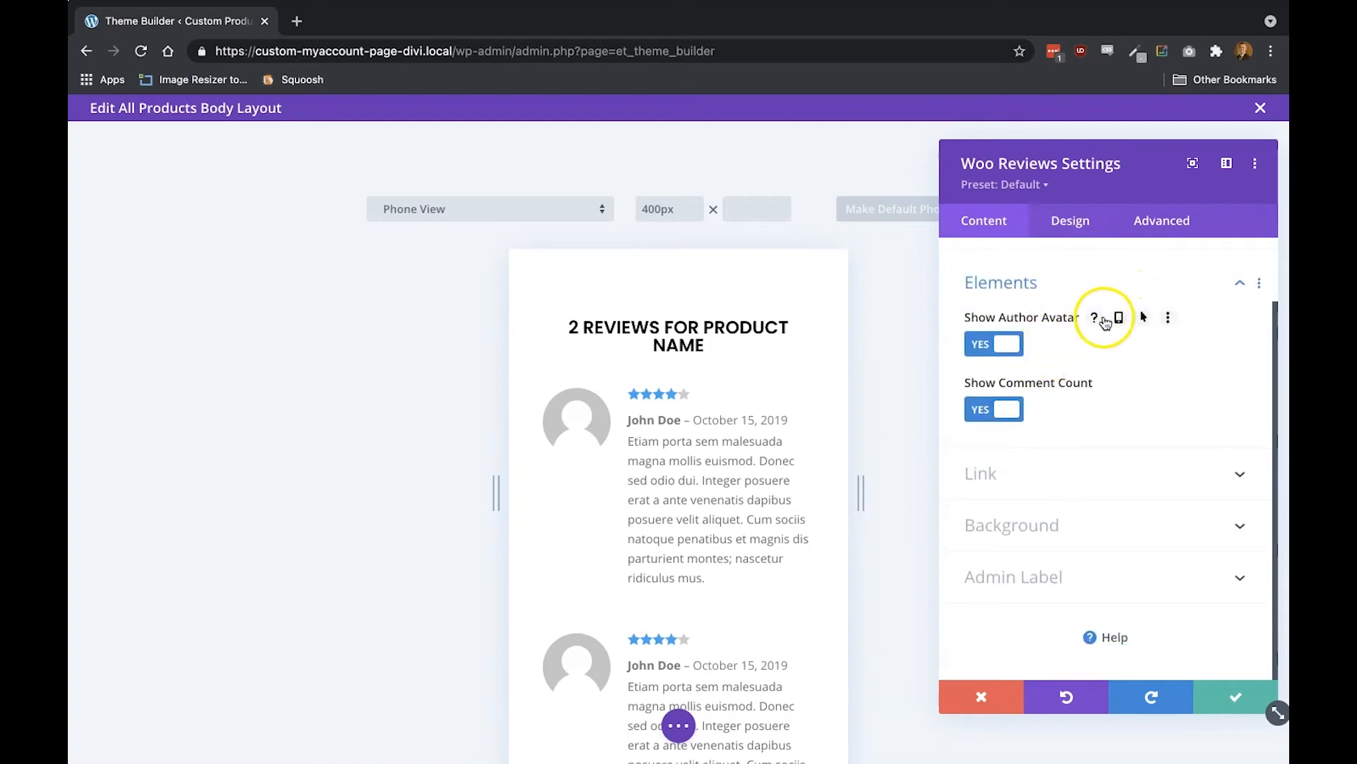
click(1119, 318)
click(1168, 344)
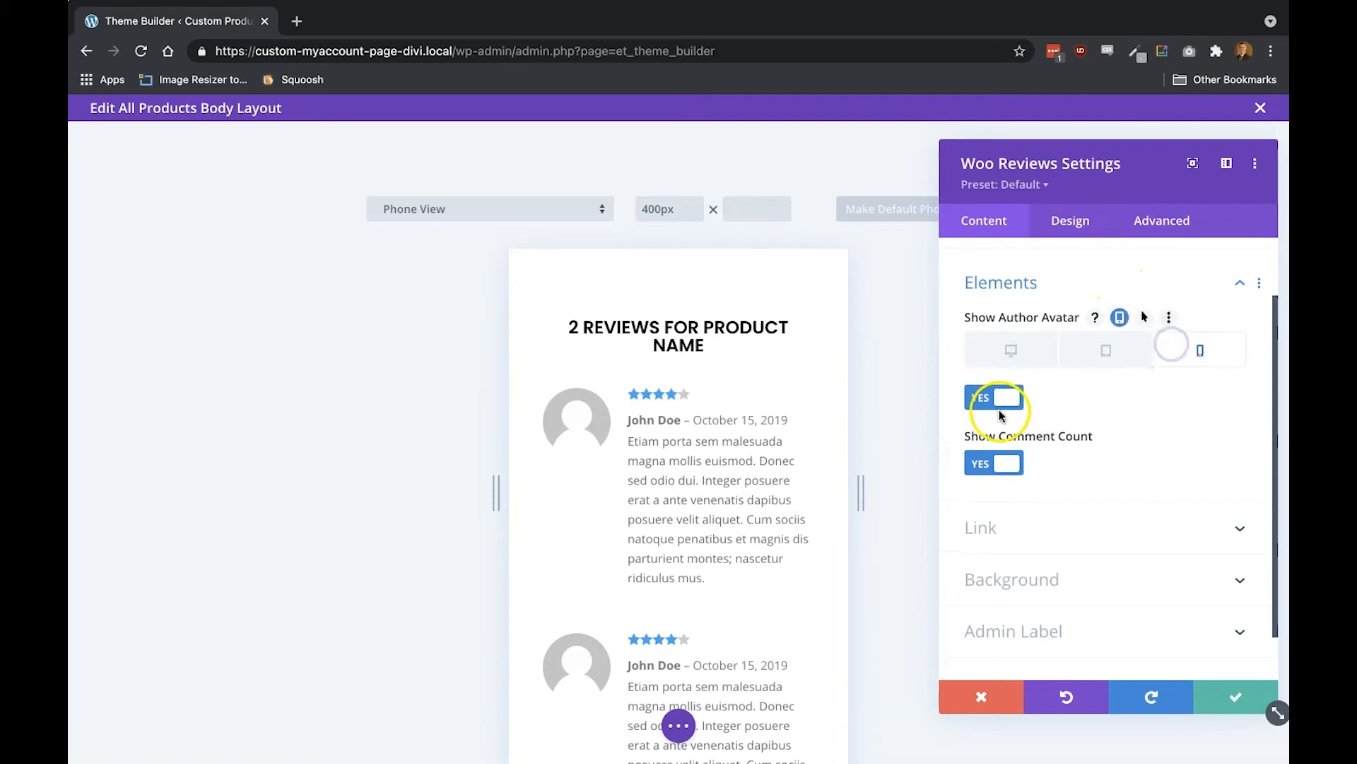
click(1007, 398)
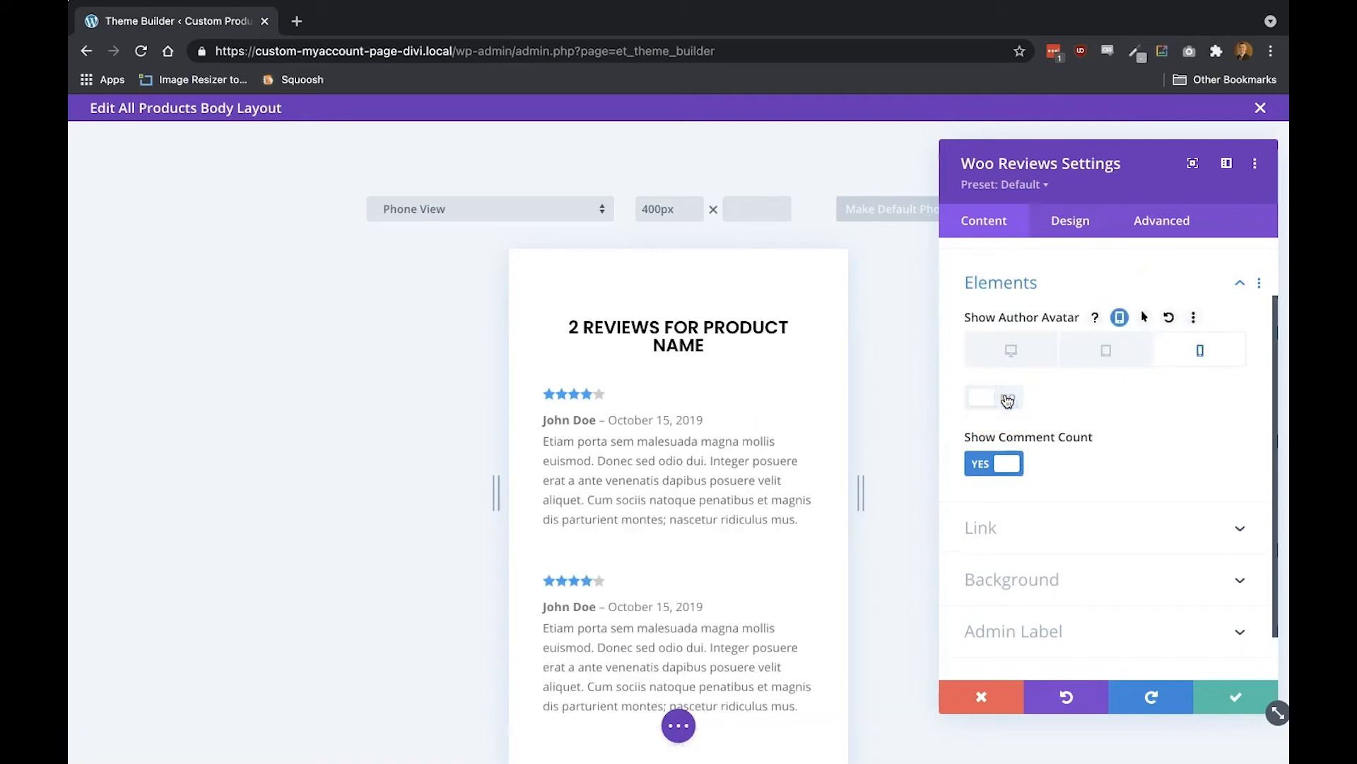
Save the reviews module settings and preview the layout in phone view
click(1221, 692)
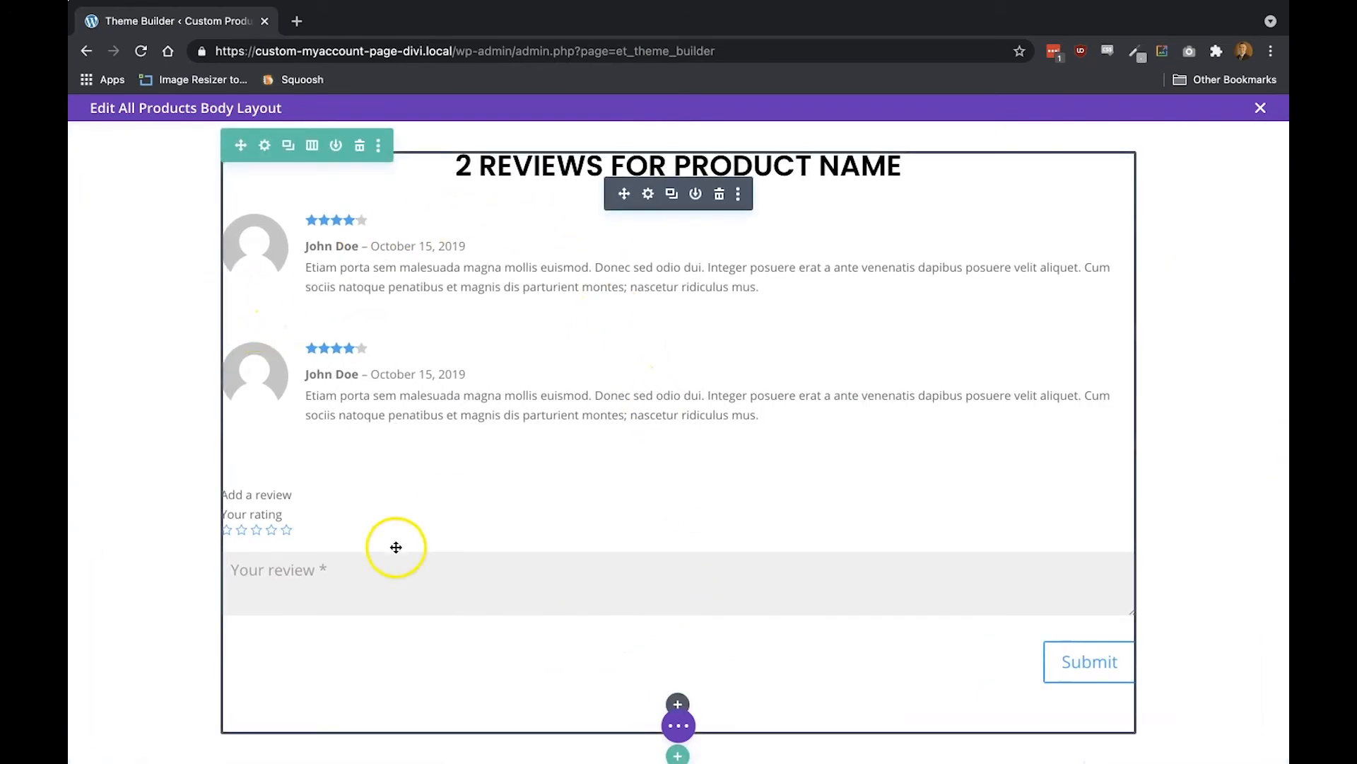
click(679, 735)
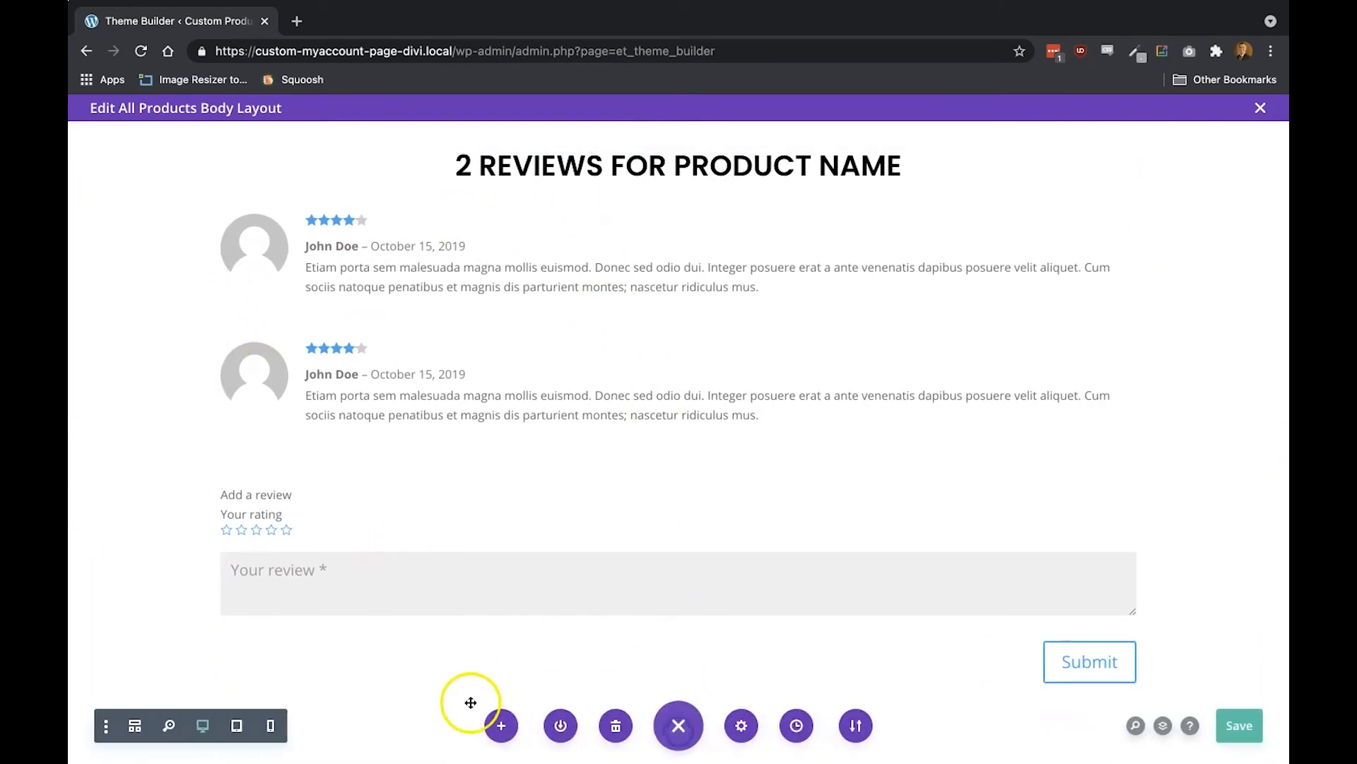
click(270, 727)
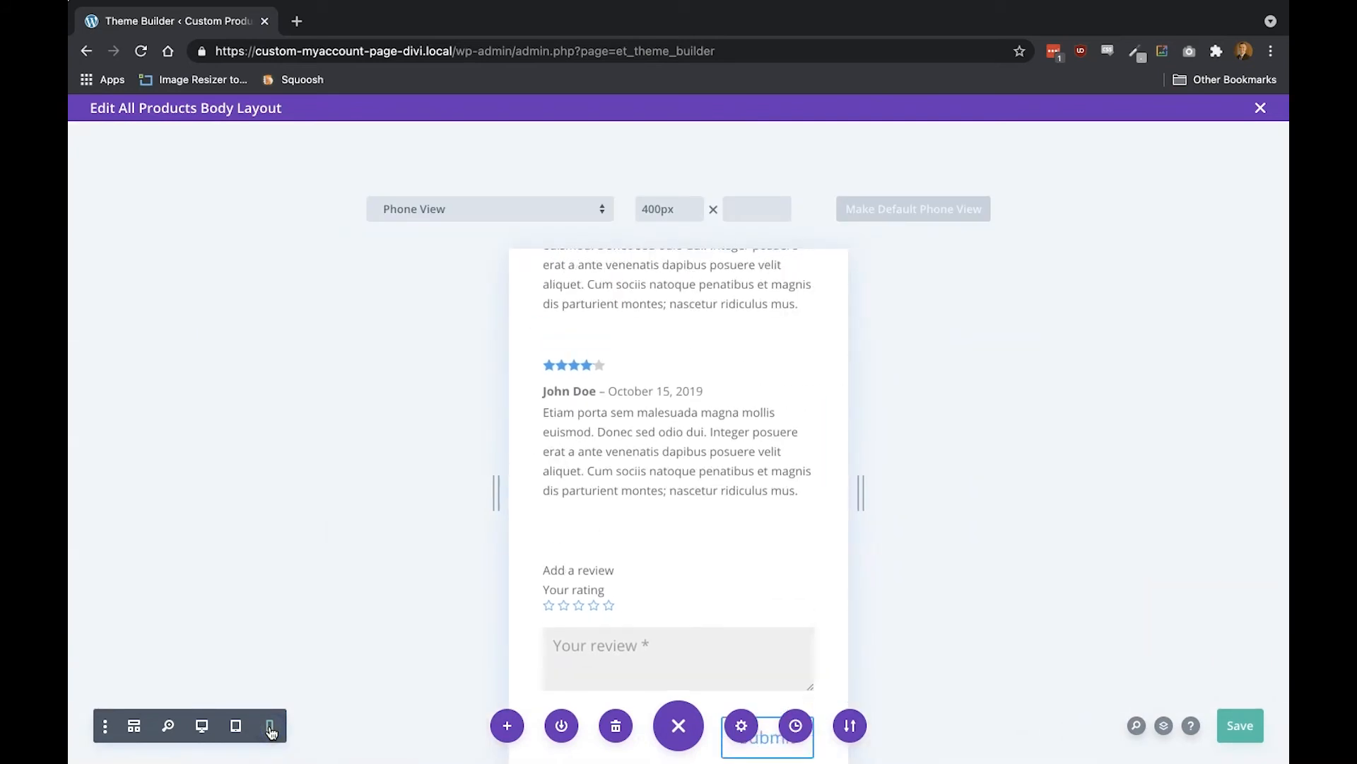
Switch the layout preview back to desktop view
click(208, 704)
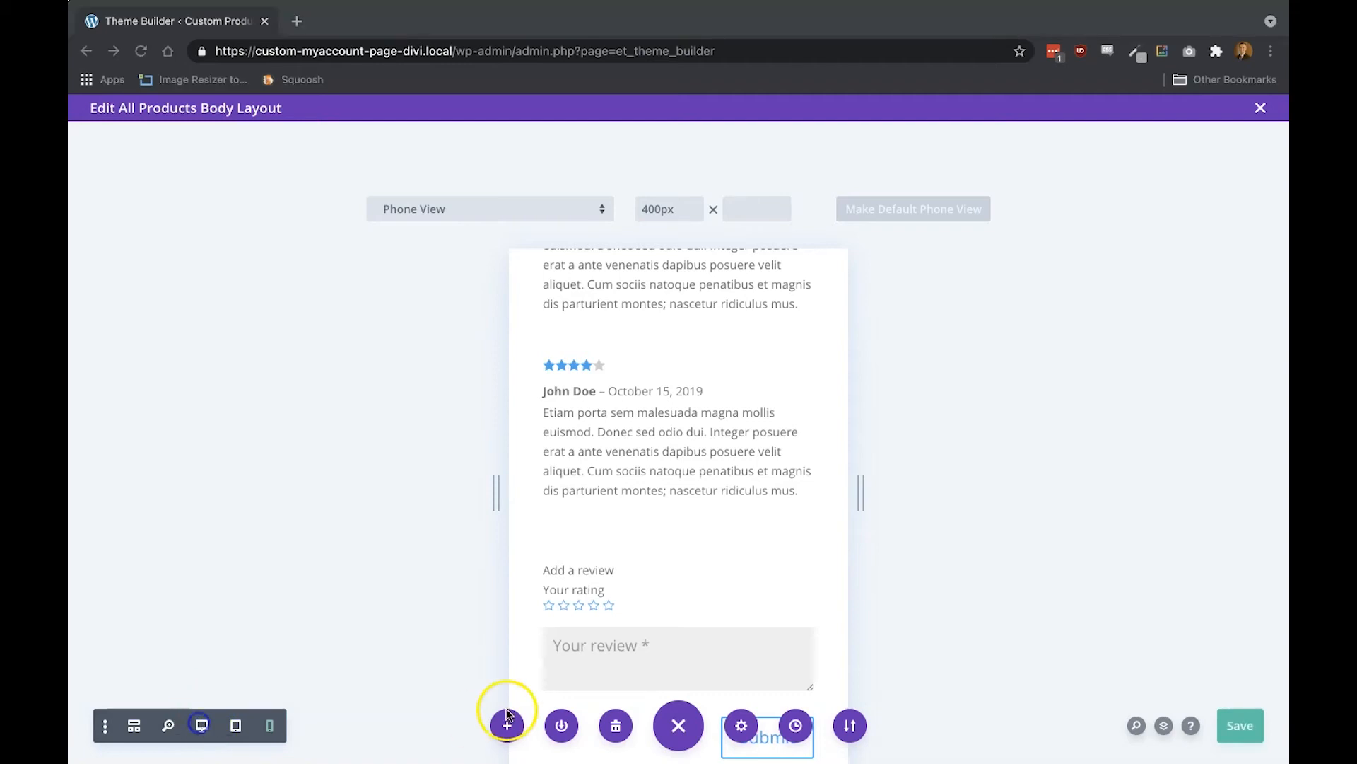
click(691, 723)
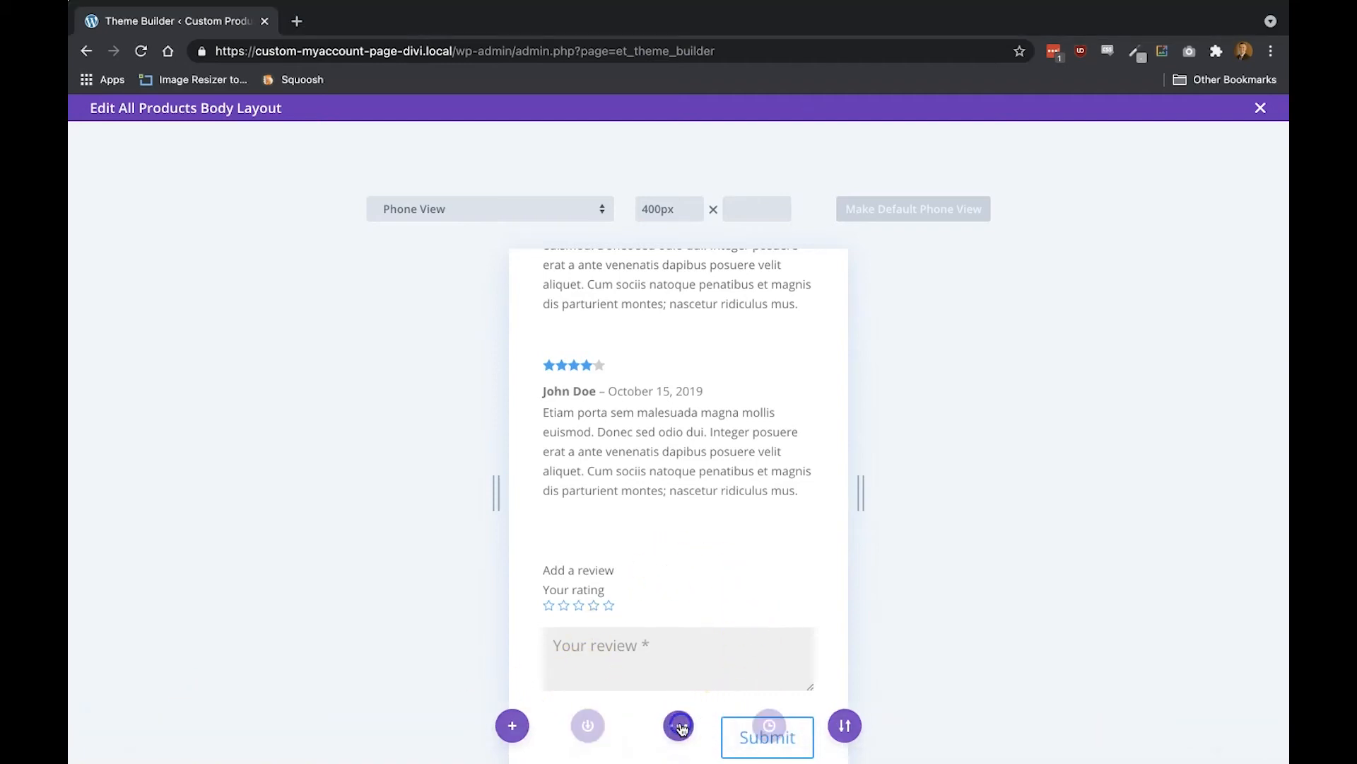
scroll(637, 412, up, 10)
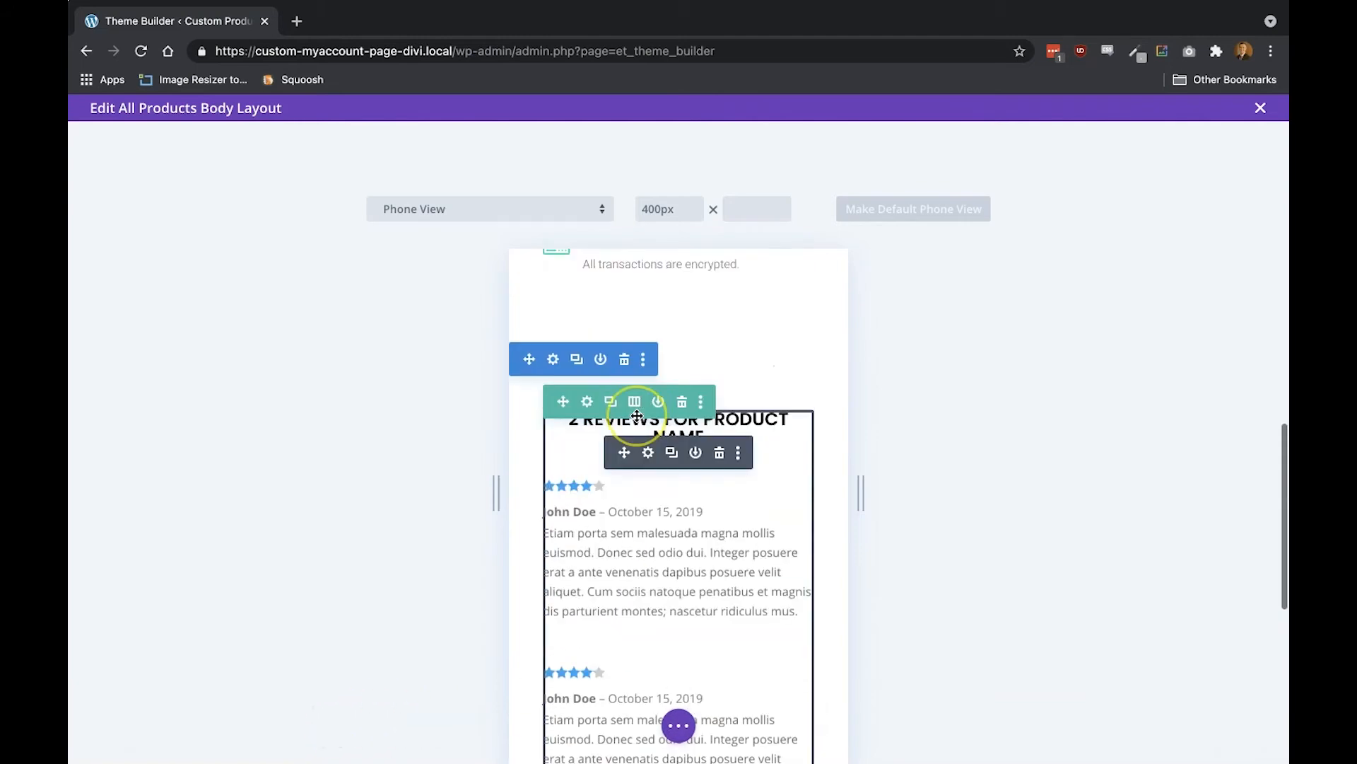
click(583, 207)
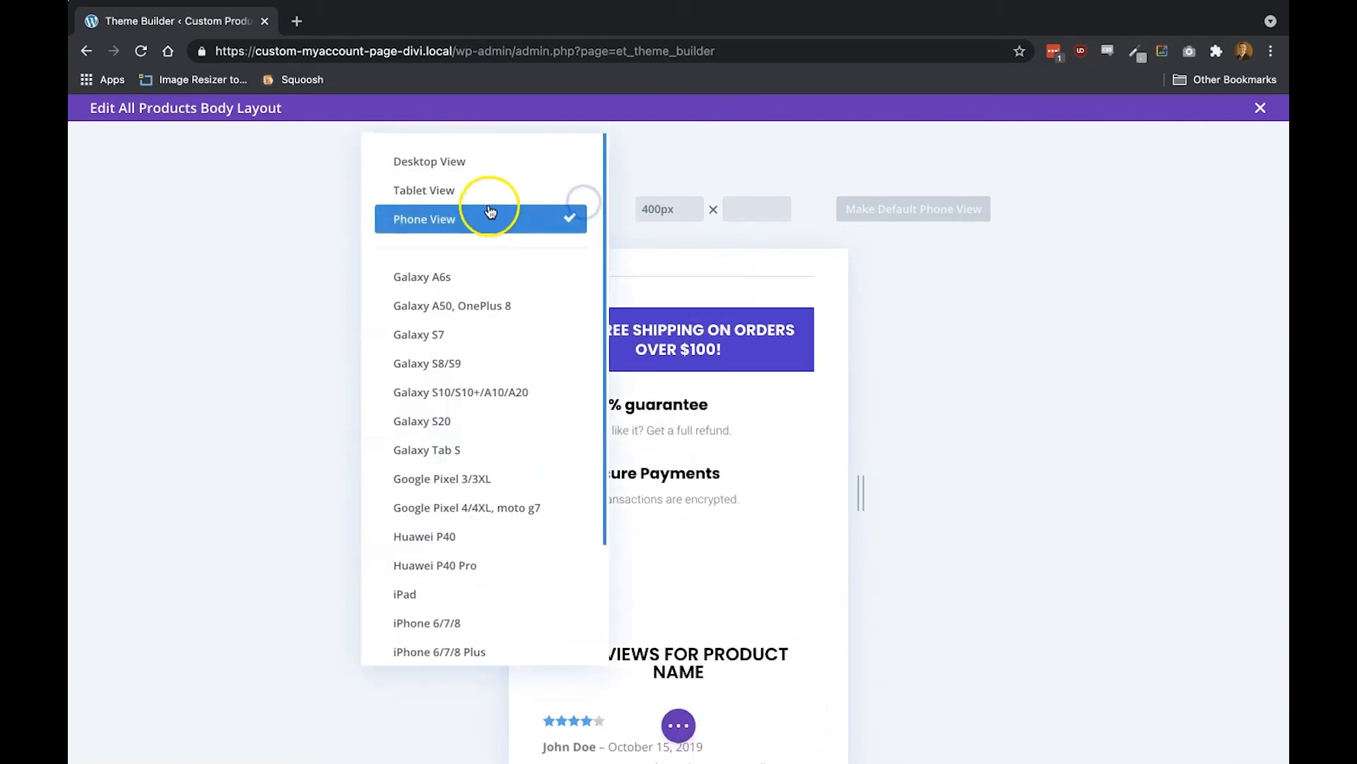
click(479, 158)
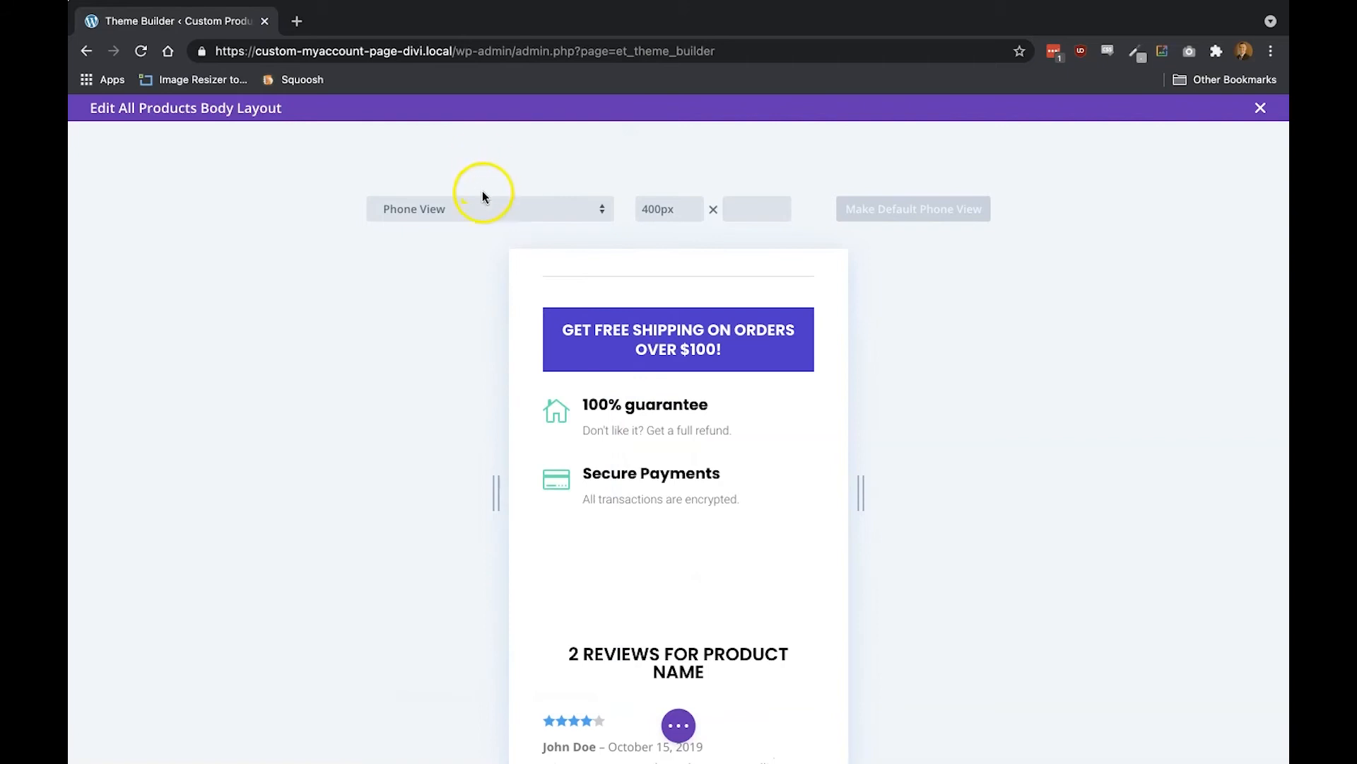
click(482, 197)
click(457, 165)
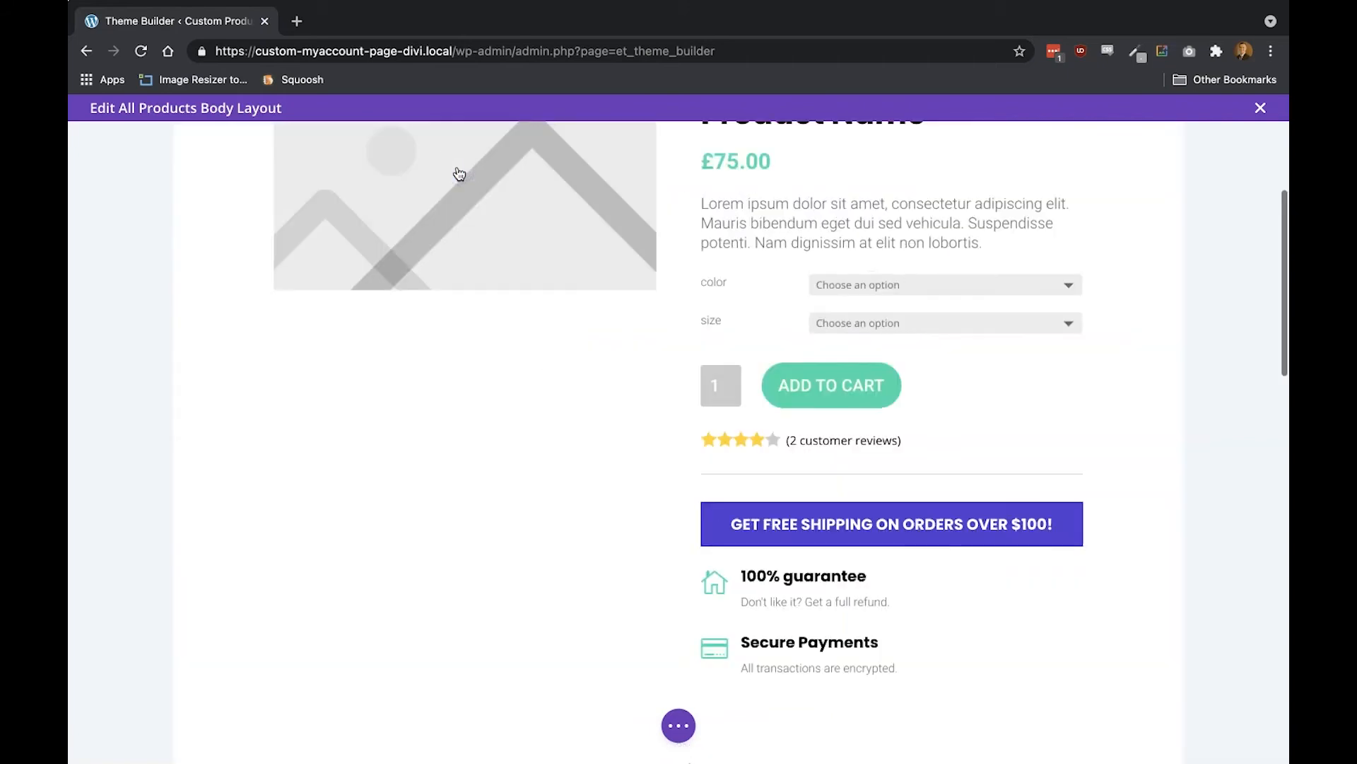
Set the form title font of the reviews module to Poppins with Bold weight
scroll(884, 580, down, 8)
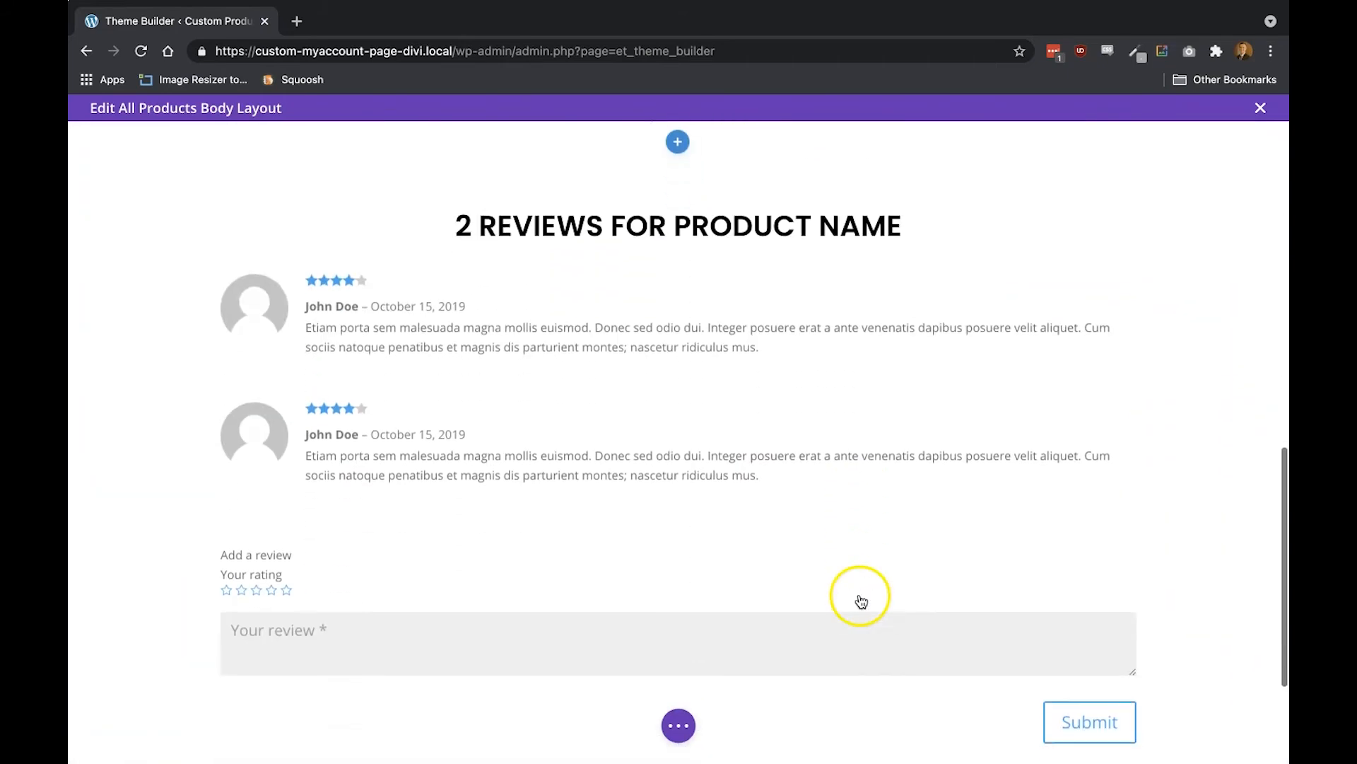
scroll(861, 601, down, 1)
click(645, 202)
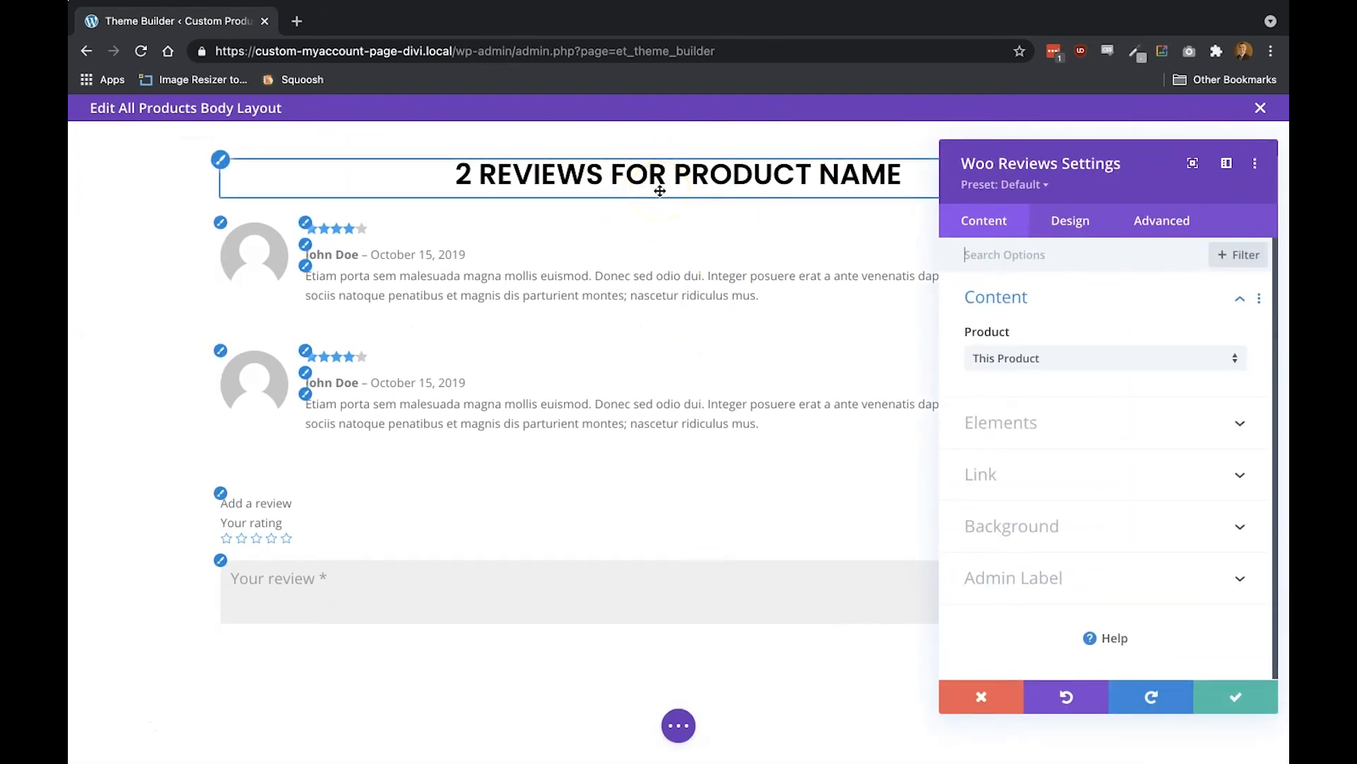
click(1069, 225)
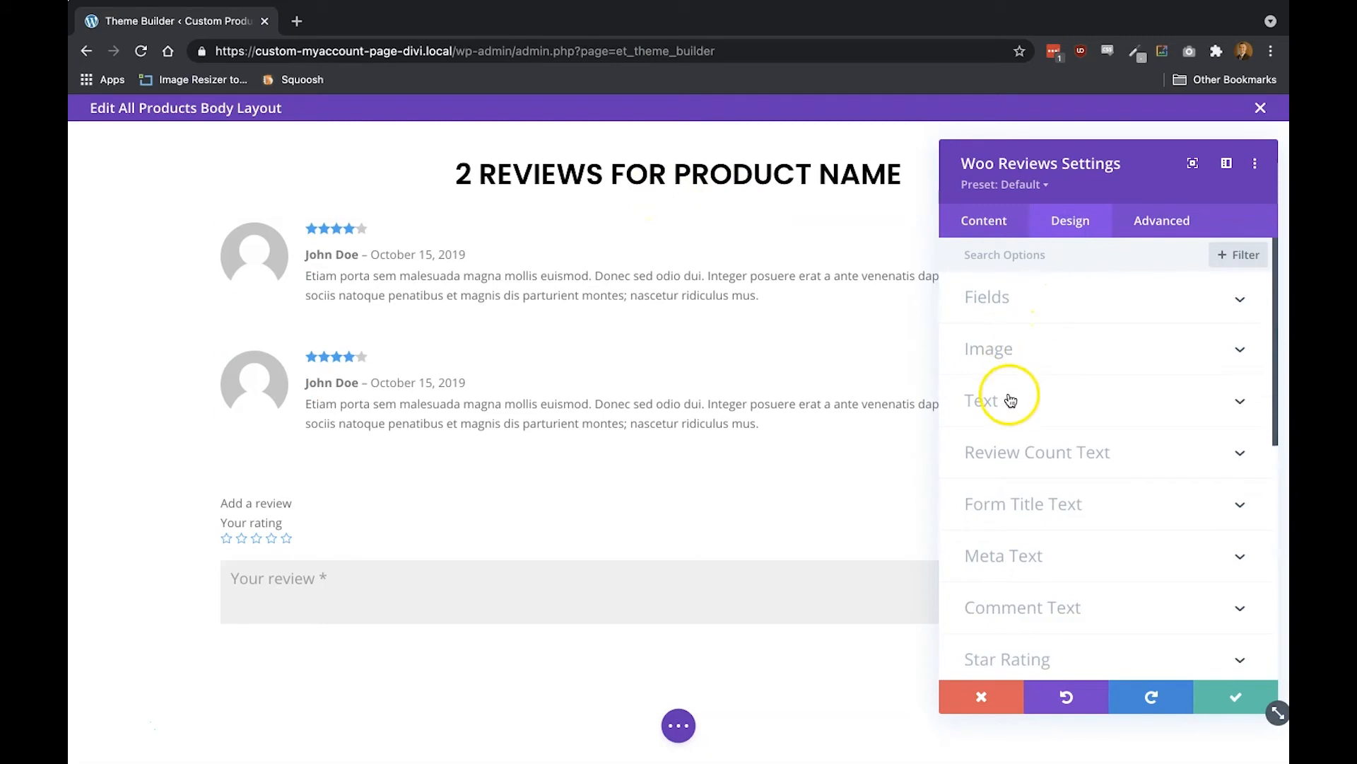
click(1017, 501)
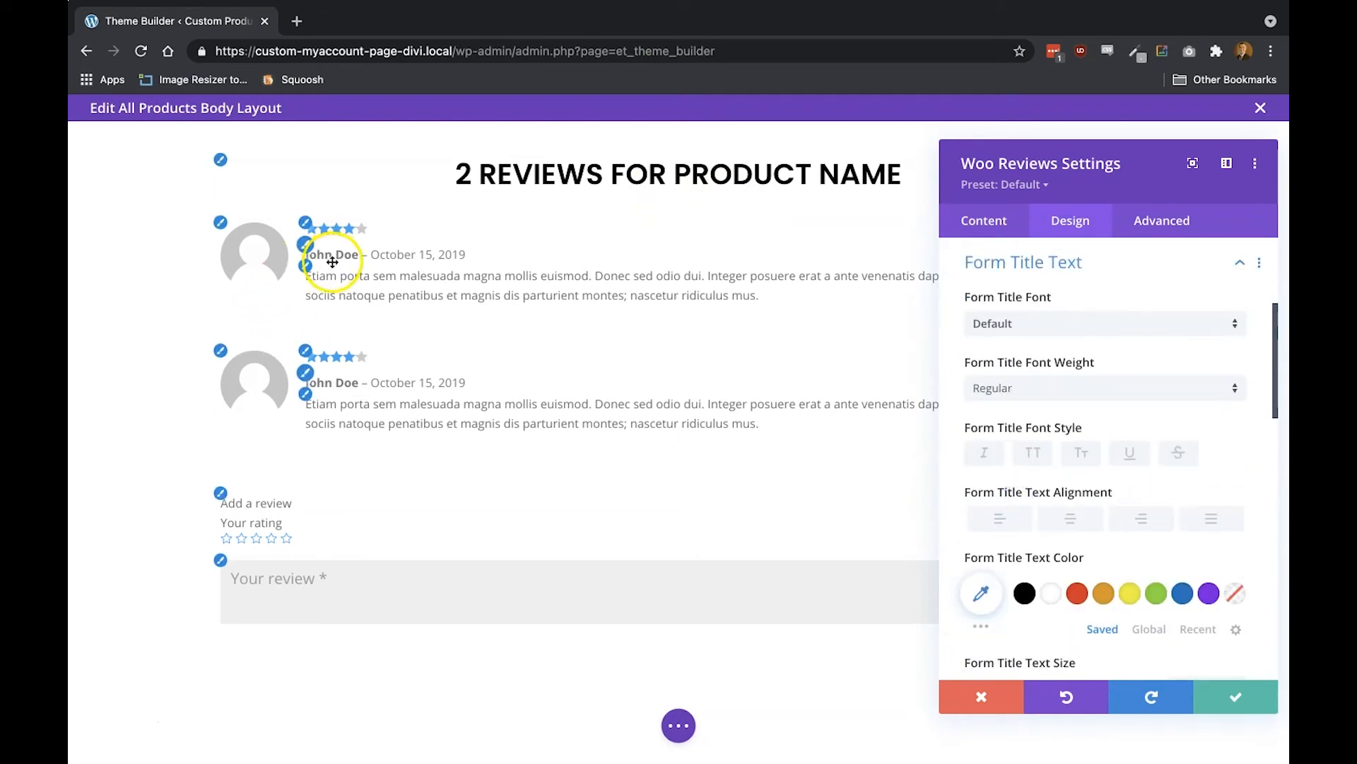
click(989, 323)
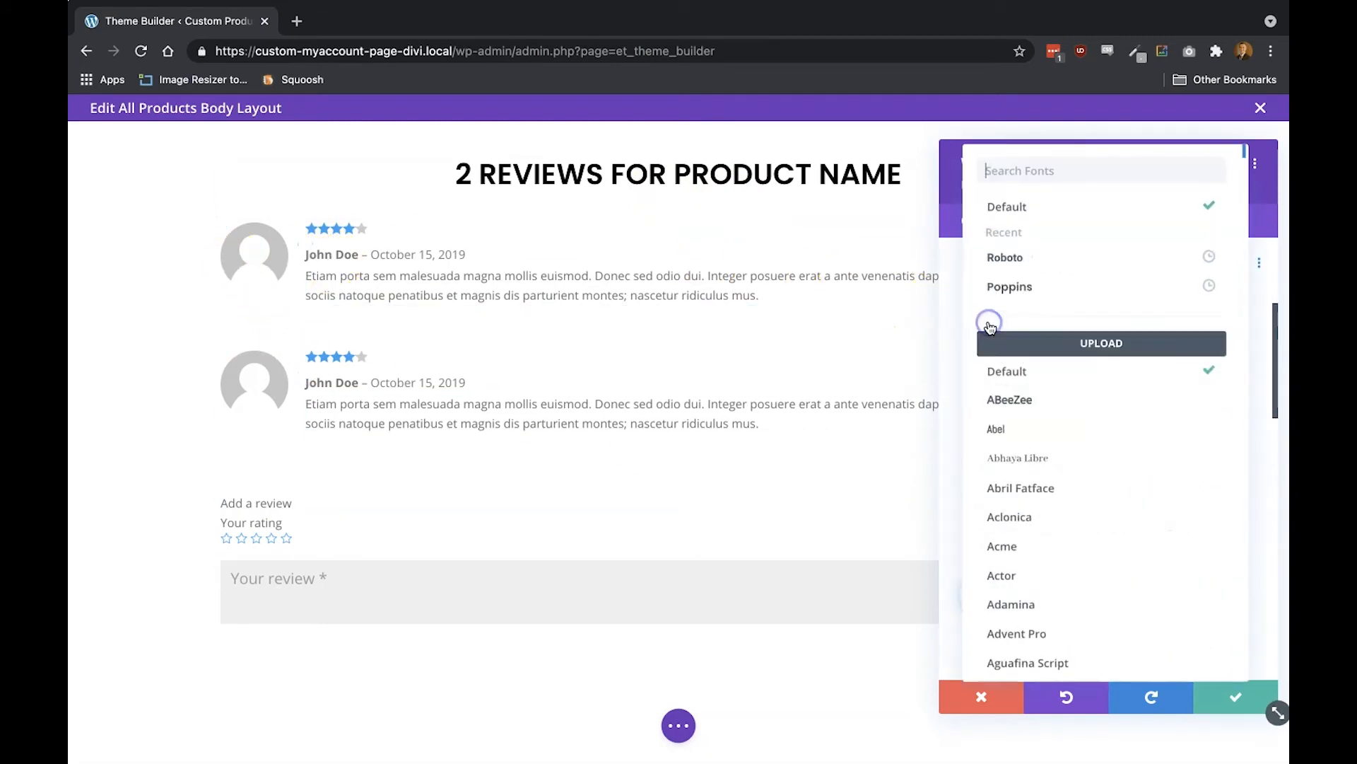
click(1025, 285)
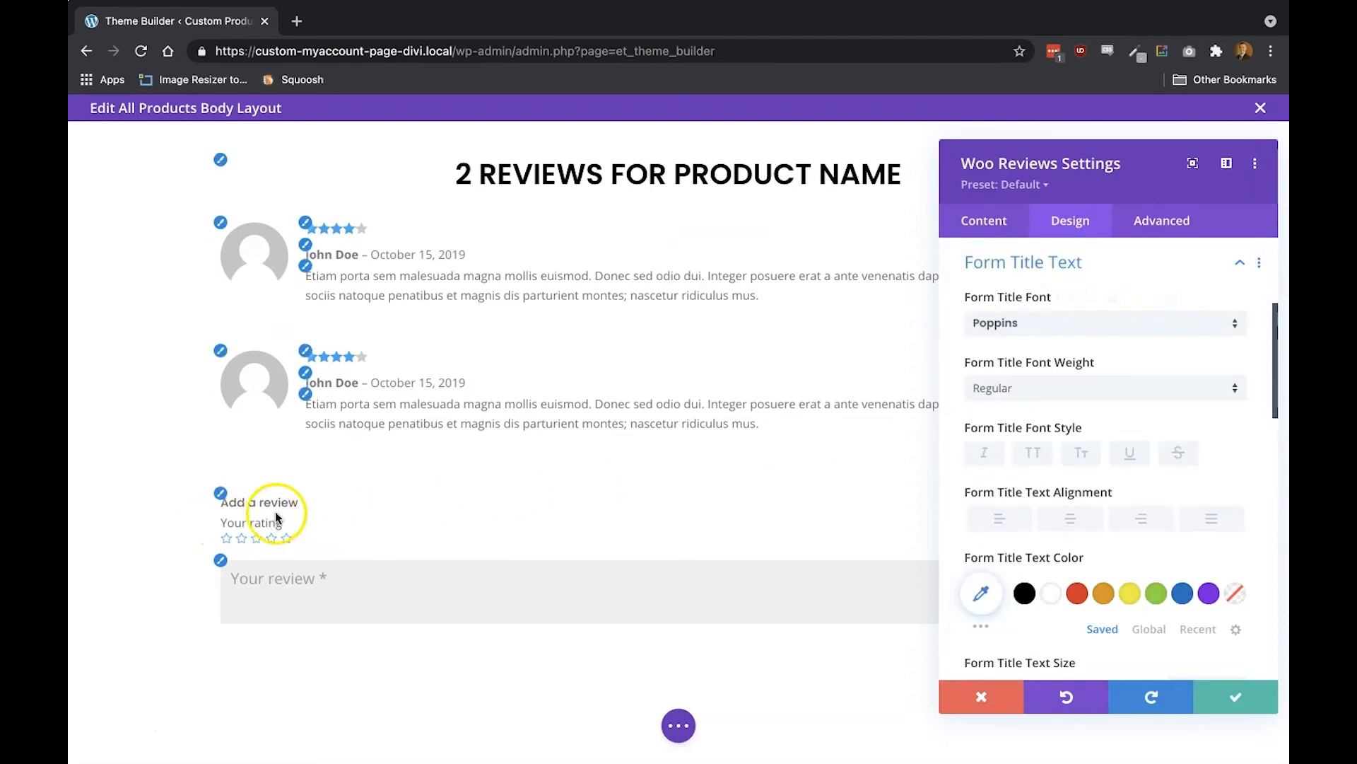
click(1052, 389)
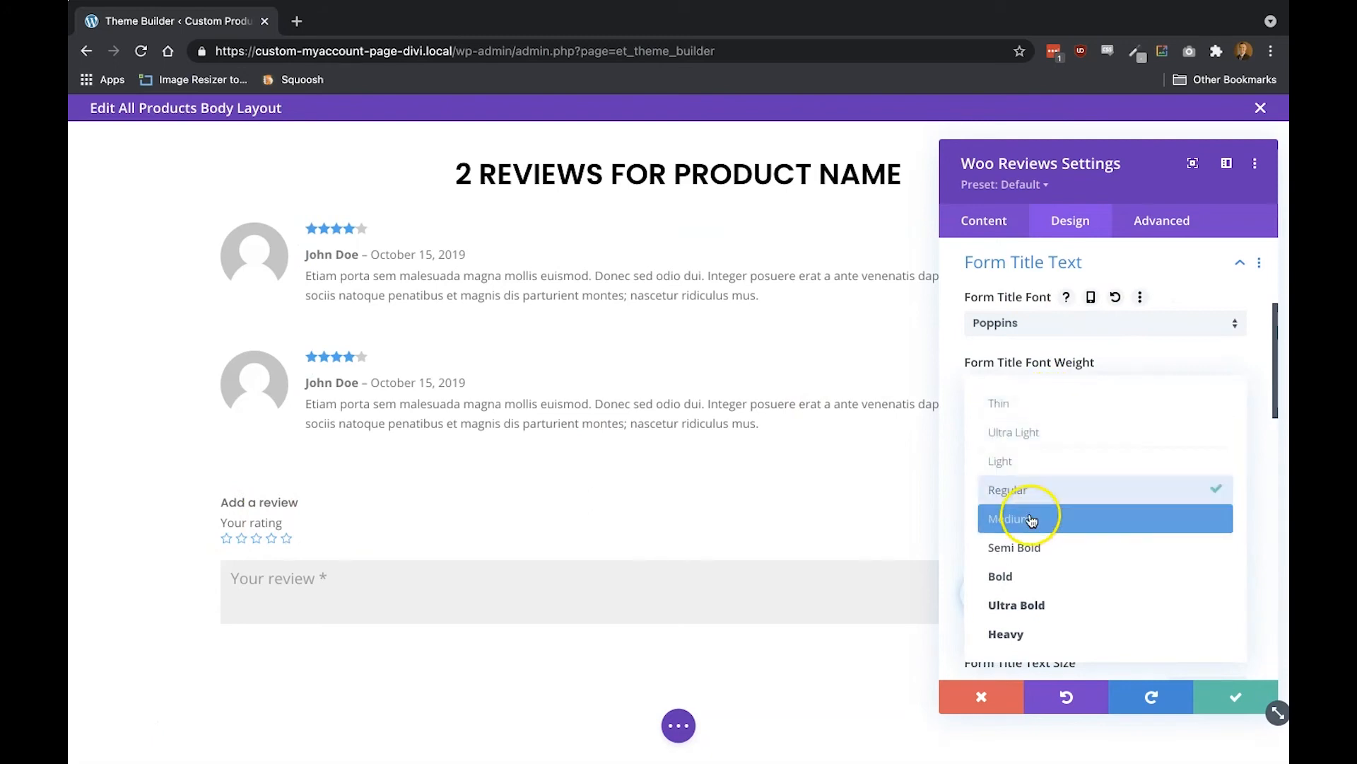
click(1022, 573)
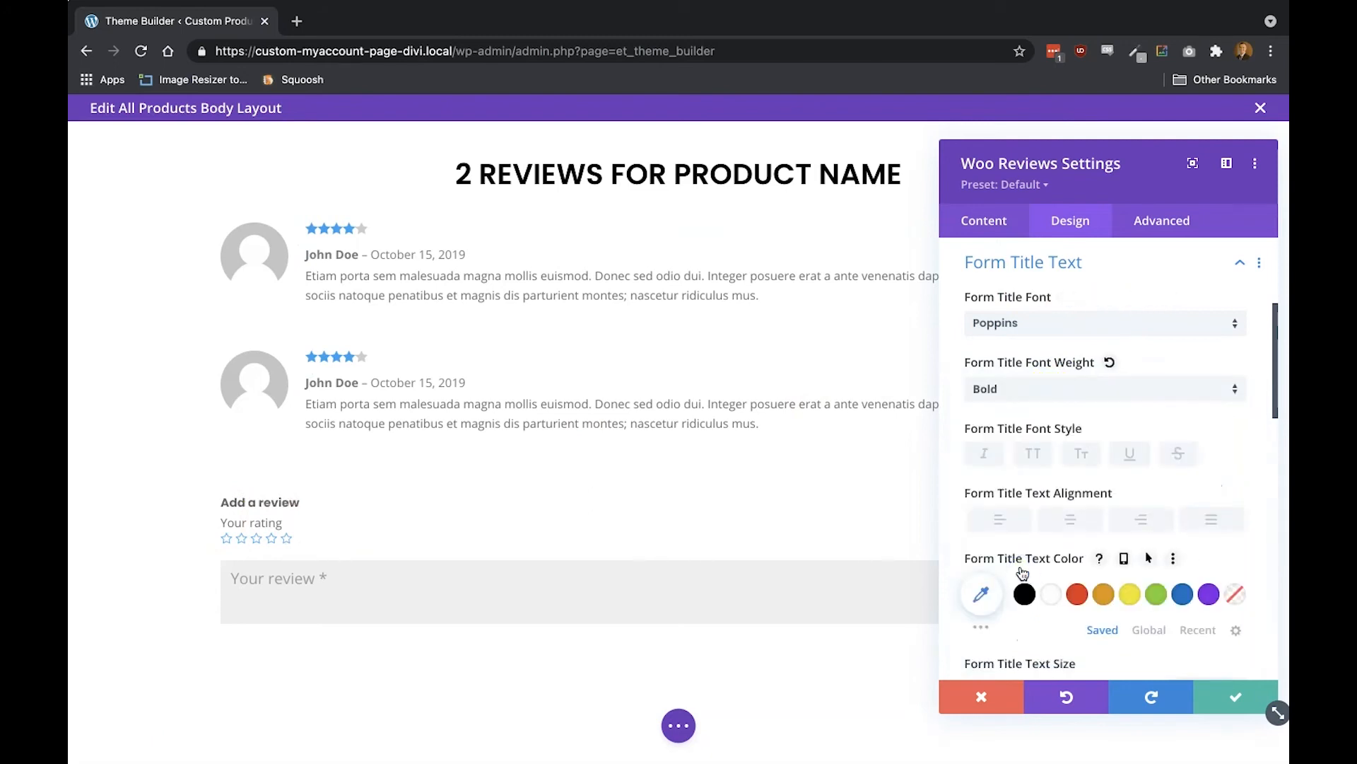
Set the form title text size to 21px
scroll(1021, 576, down, 3)
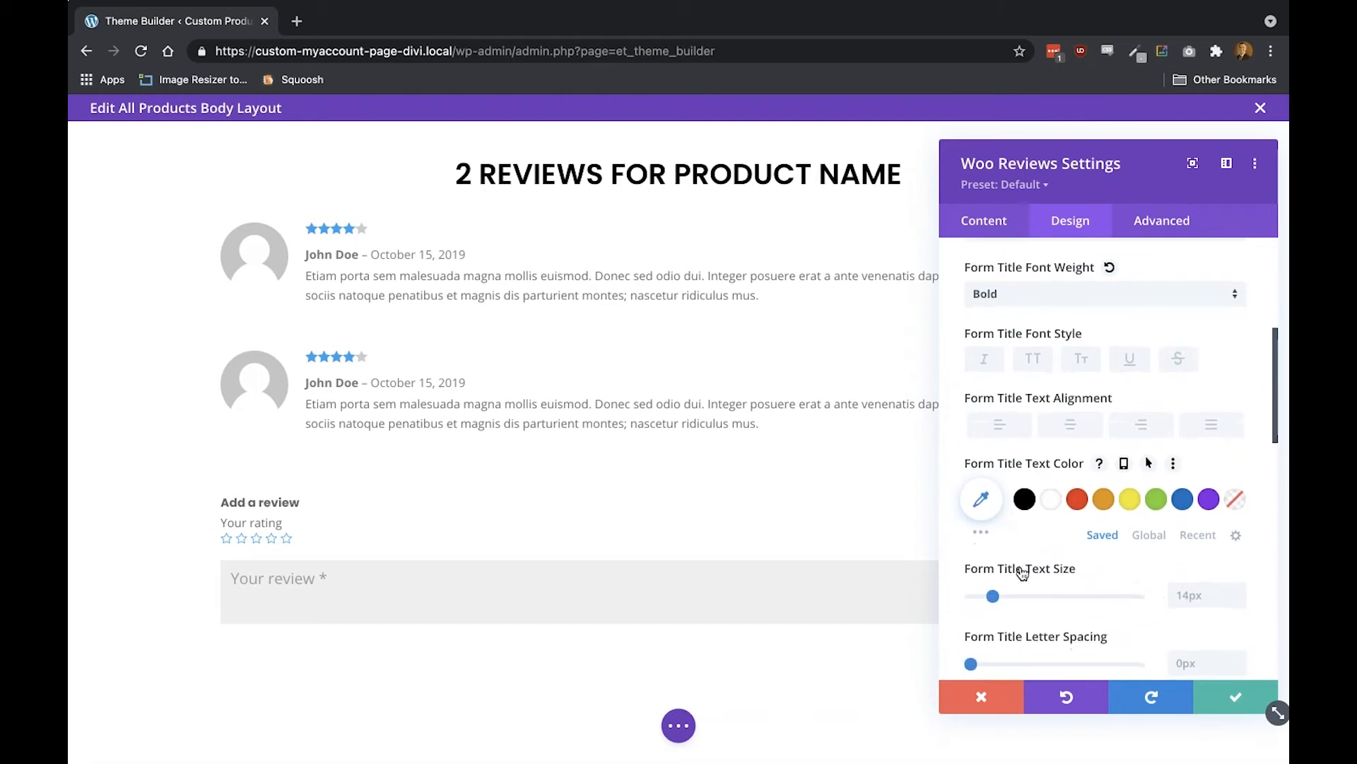
click(1213, 596)
text(21)
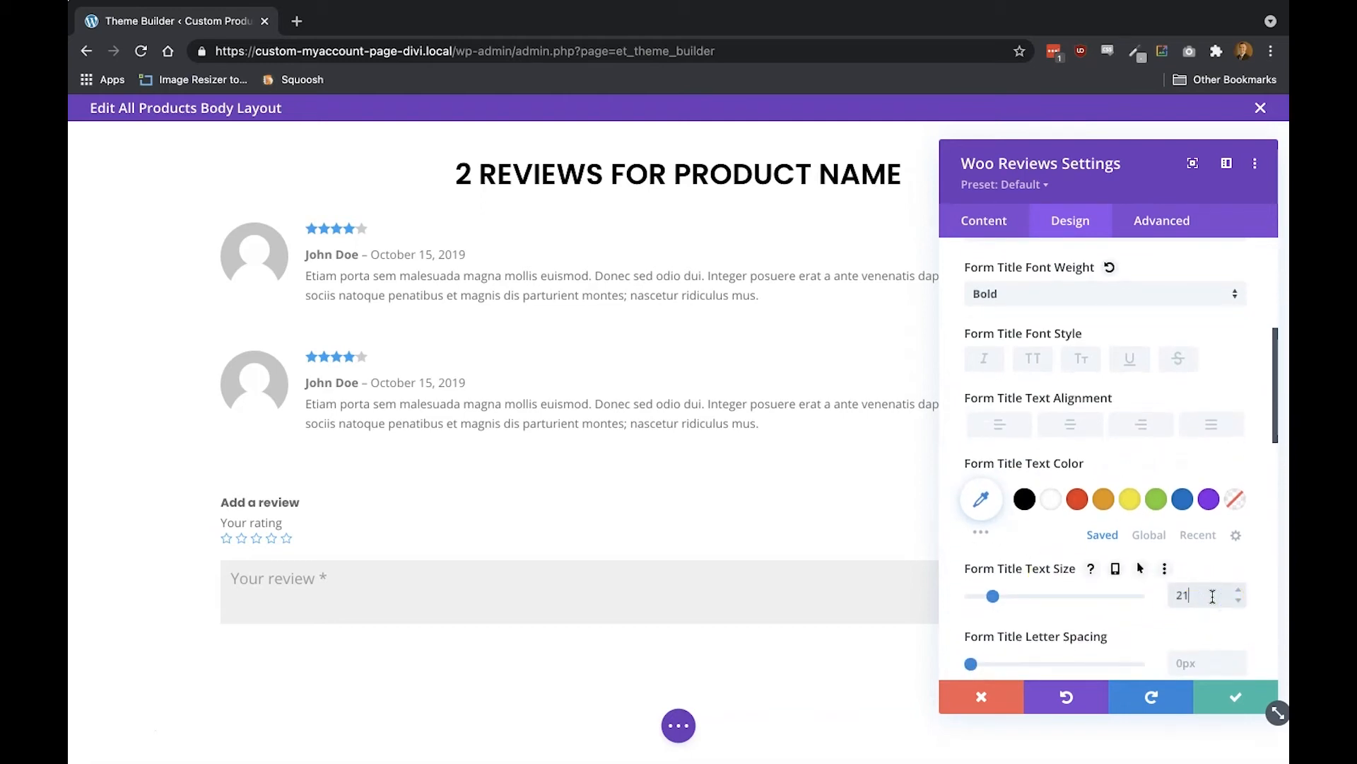
text(px)
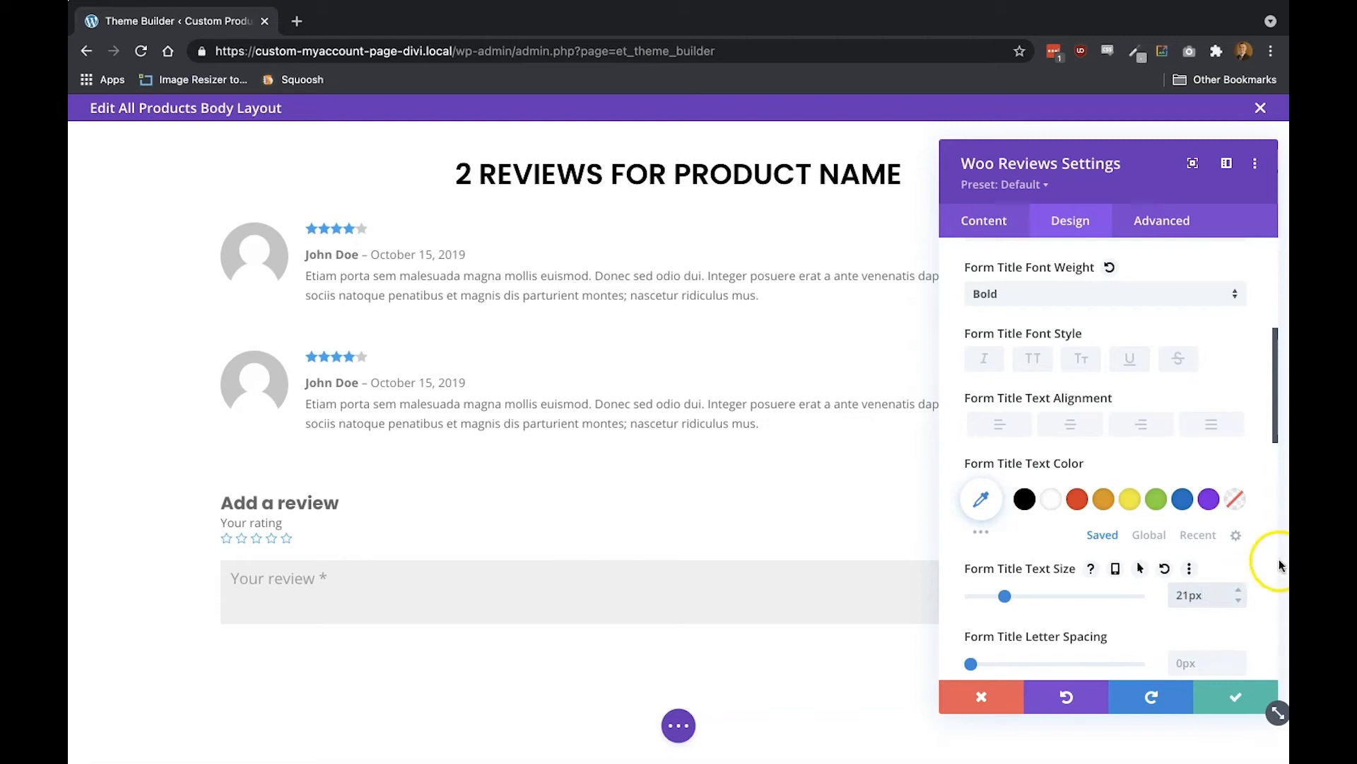
scroll(1194, 415, up, 3)
click(1227, 326)
Set the meta text font of the reviews to Poppins, keeping the Regular weight
click(1180, 357)
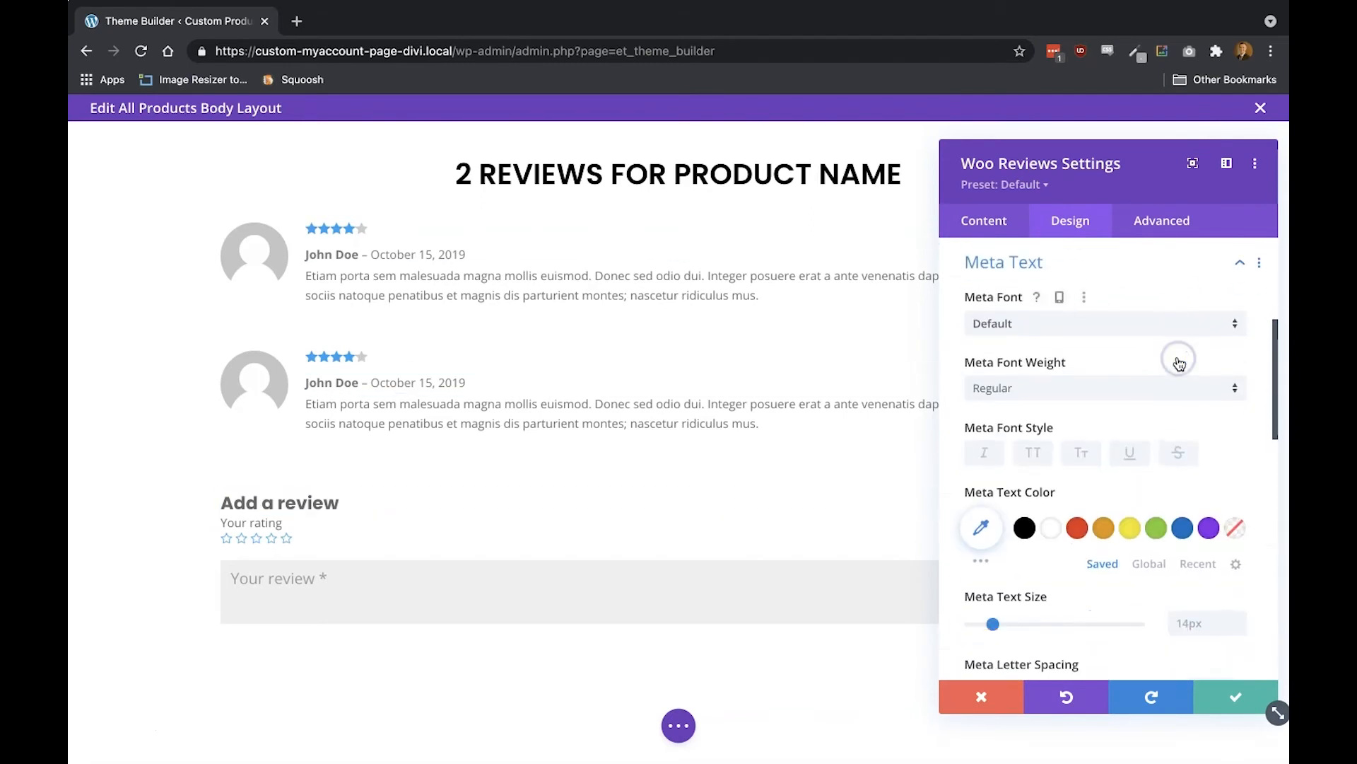
click(1037, 325)
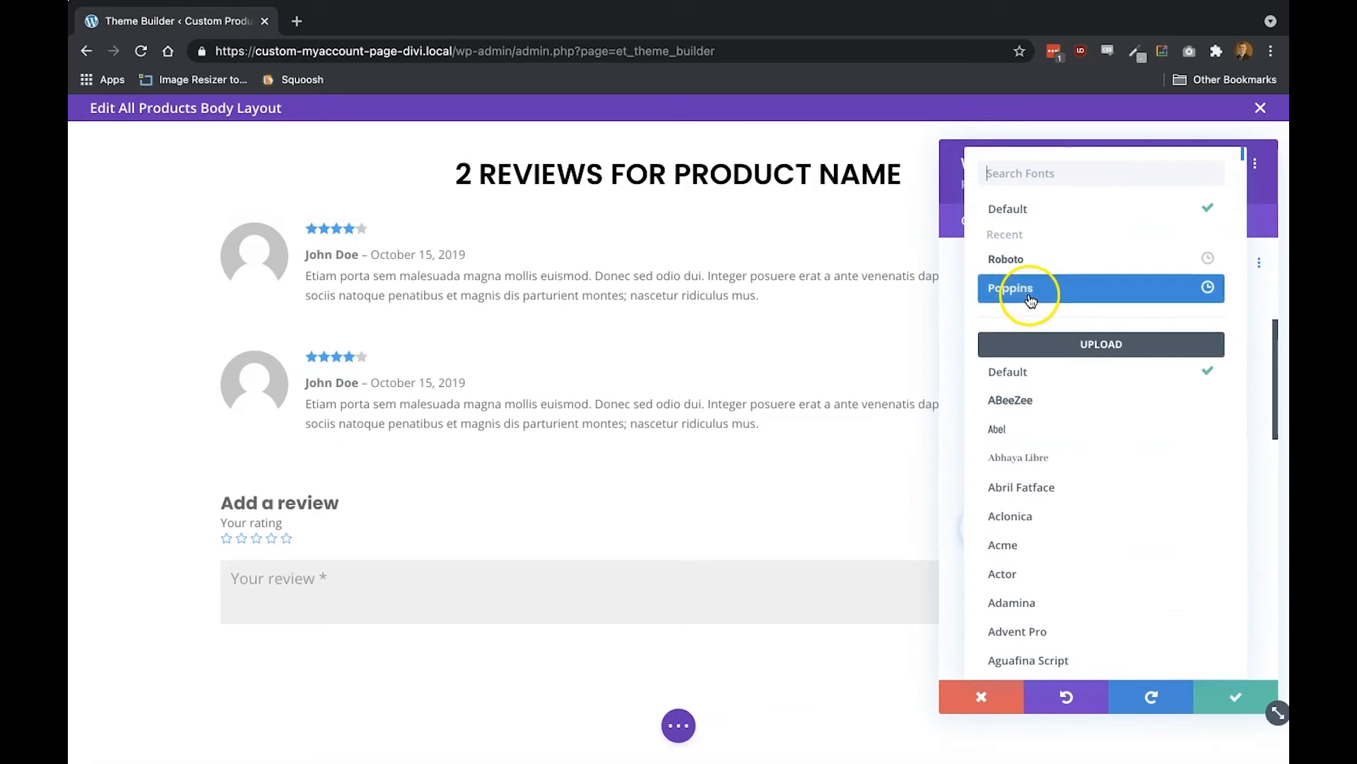
click(1030, 292)
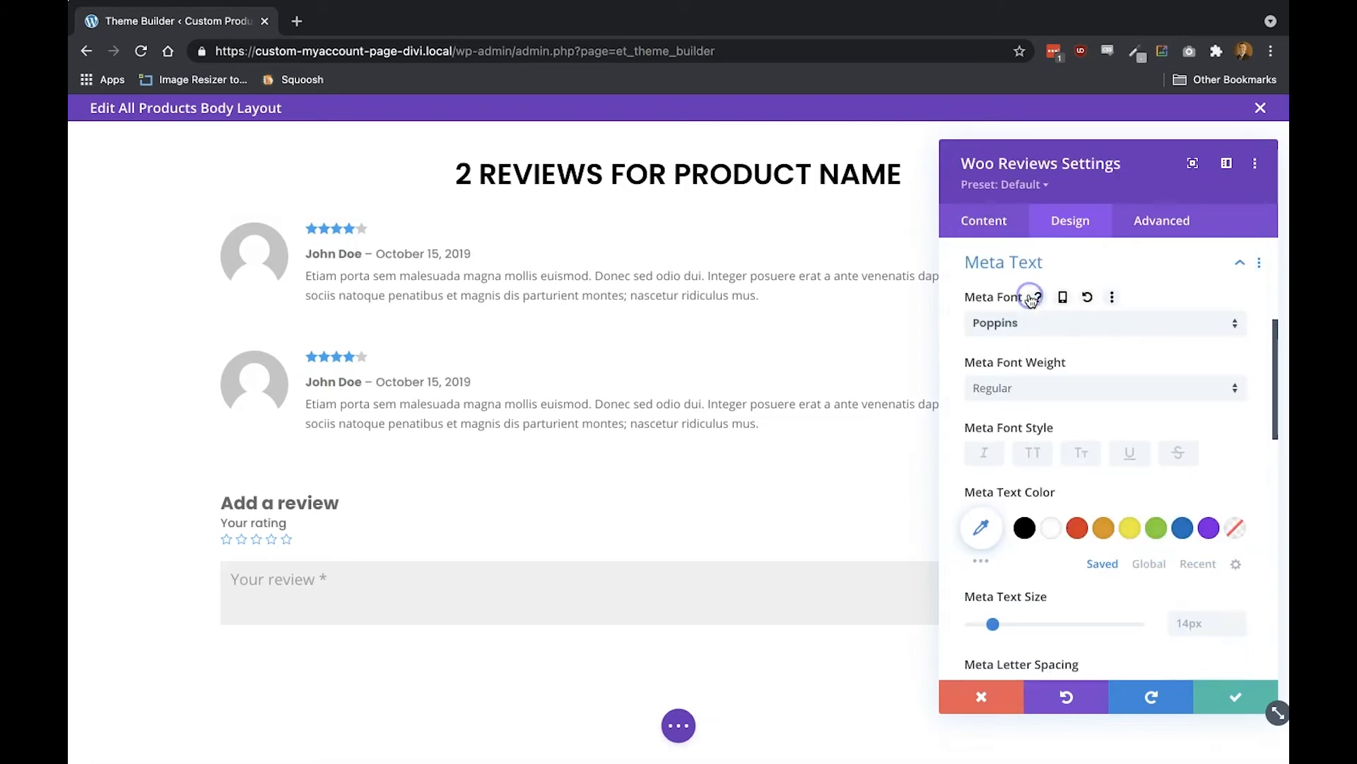
click(1060, 391)
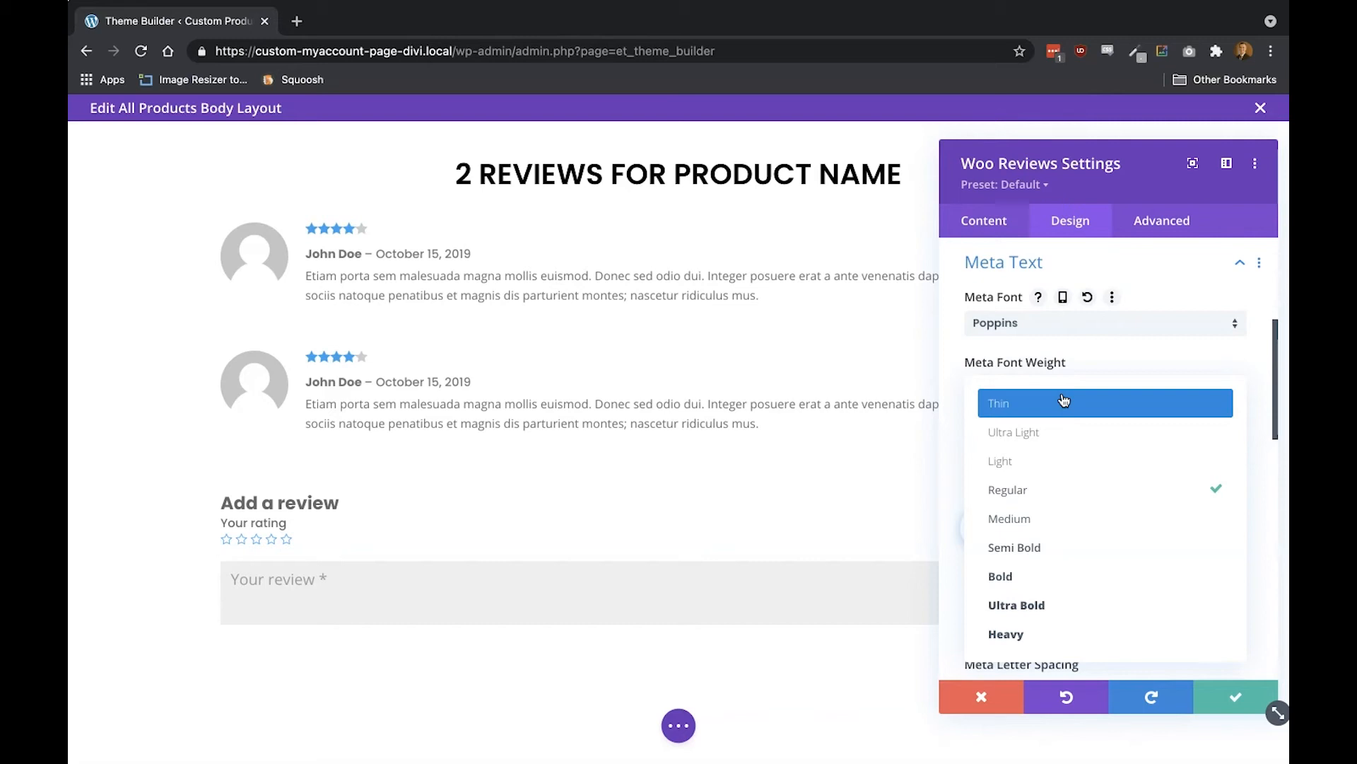
click(1100, 362)
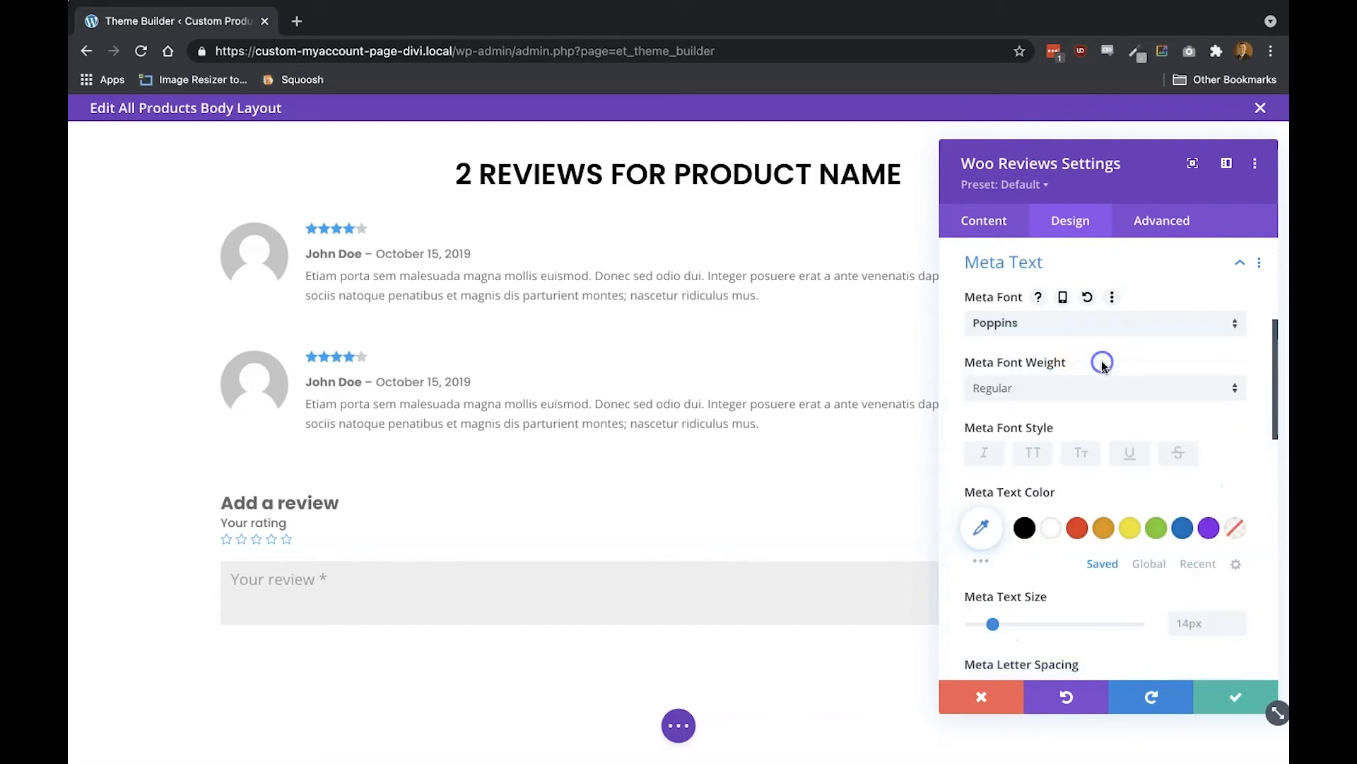
Color the review meta text with the recent purple #5430ce and set its size to 18px
click(1197, 563)
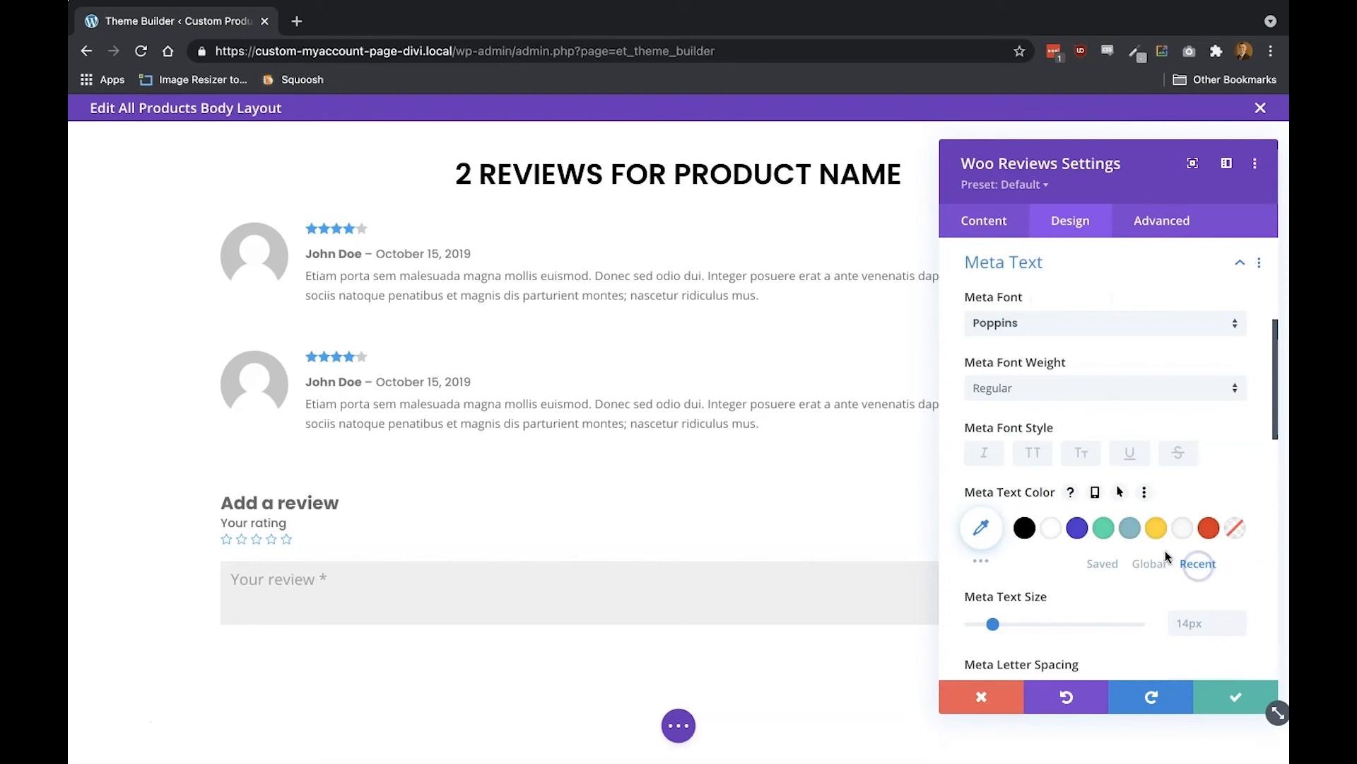
click(1075, 532)
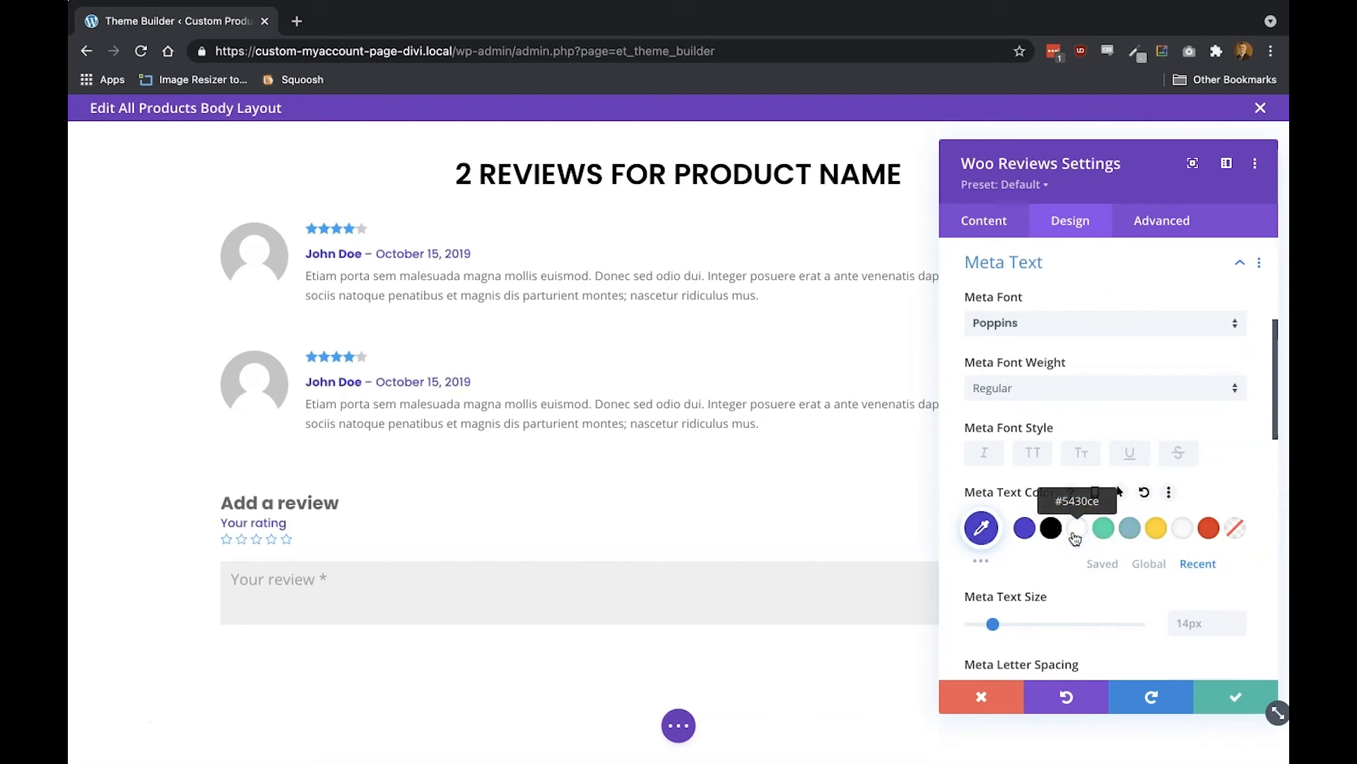
scroll(1075, 537, down, 2)
click(1191, 483)
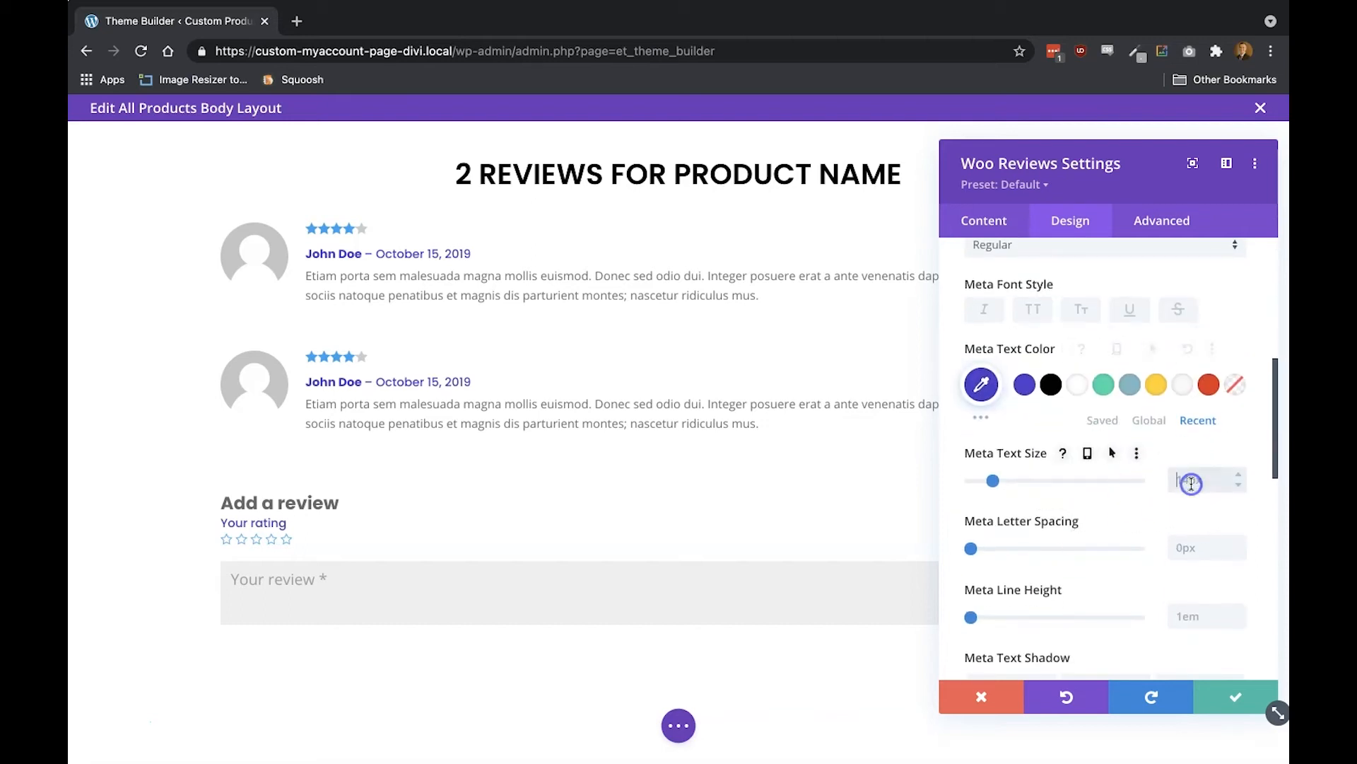
text(18px)
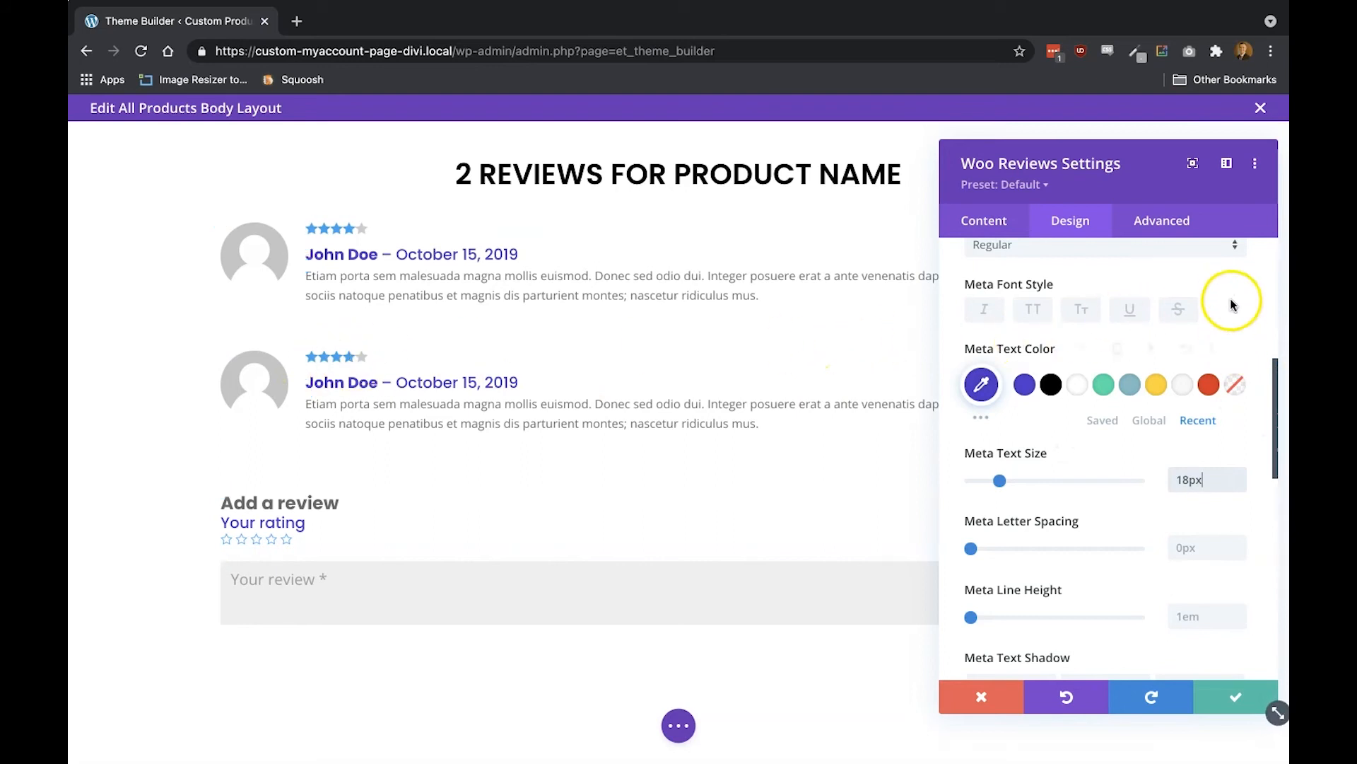
scroll(1231, 305, up, 2)
click(1236, 260)
Color the star rating with the recent yellow and set its text size to 18px
click(1117, 345)
click(1035, 410)
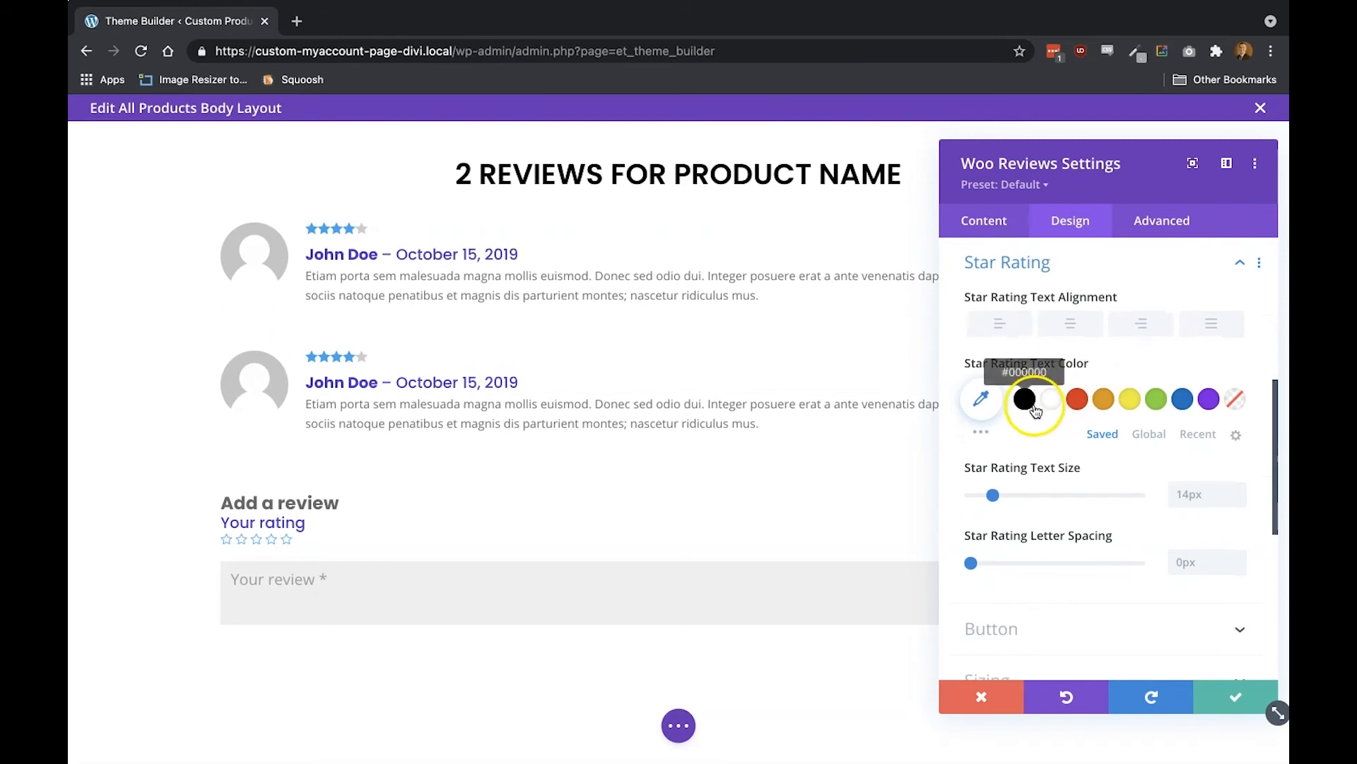
click(1198, 433)
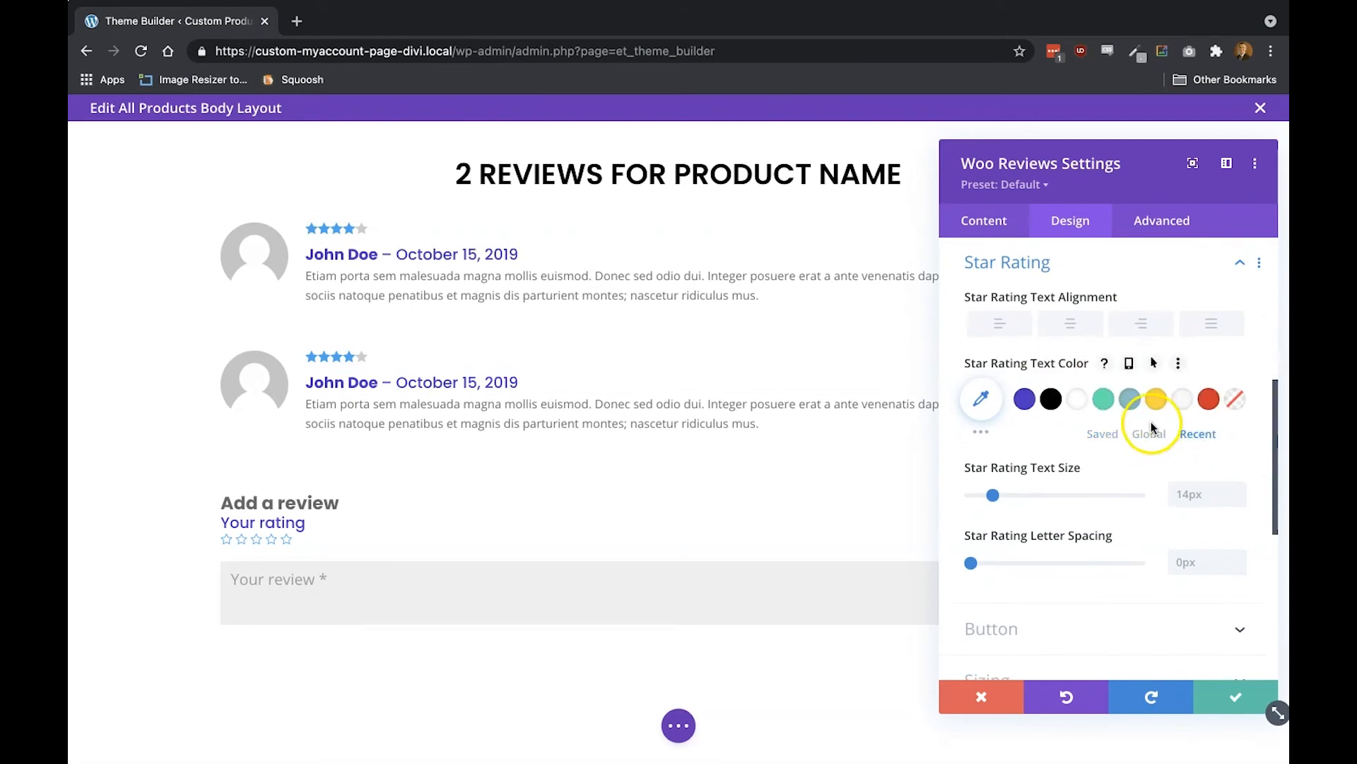
click(1156, 398)
click(1189, 490)
text(18)
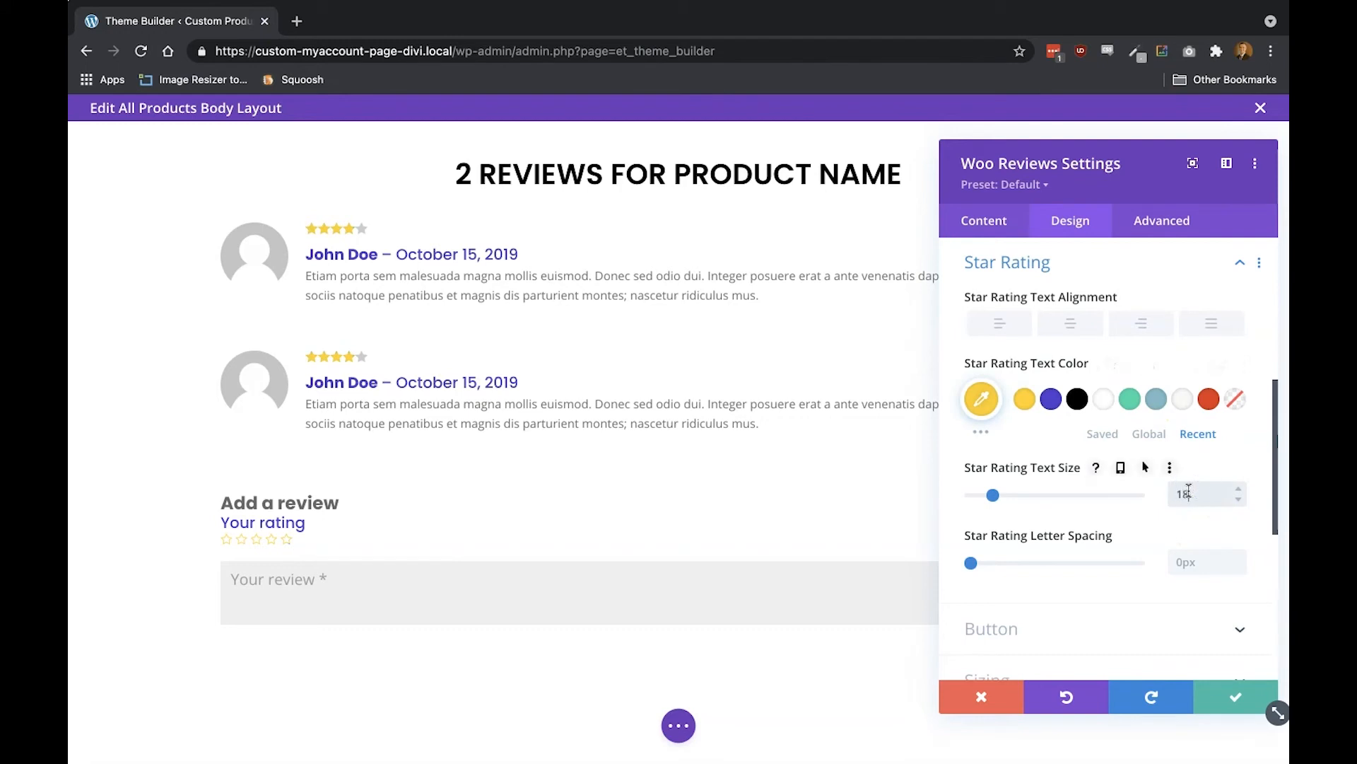
text(px)
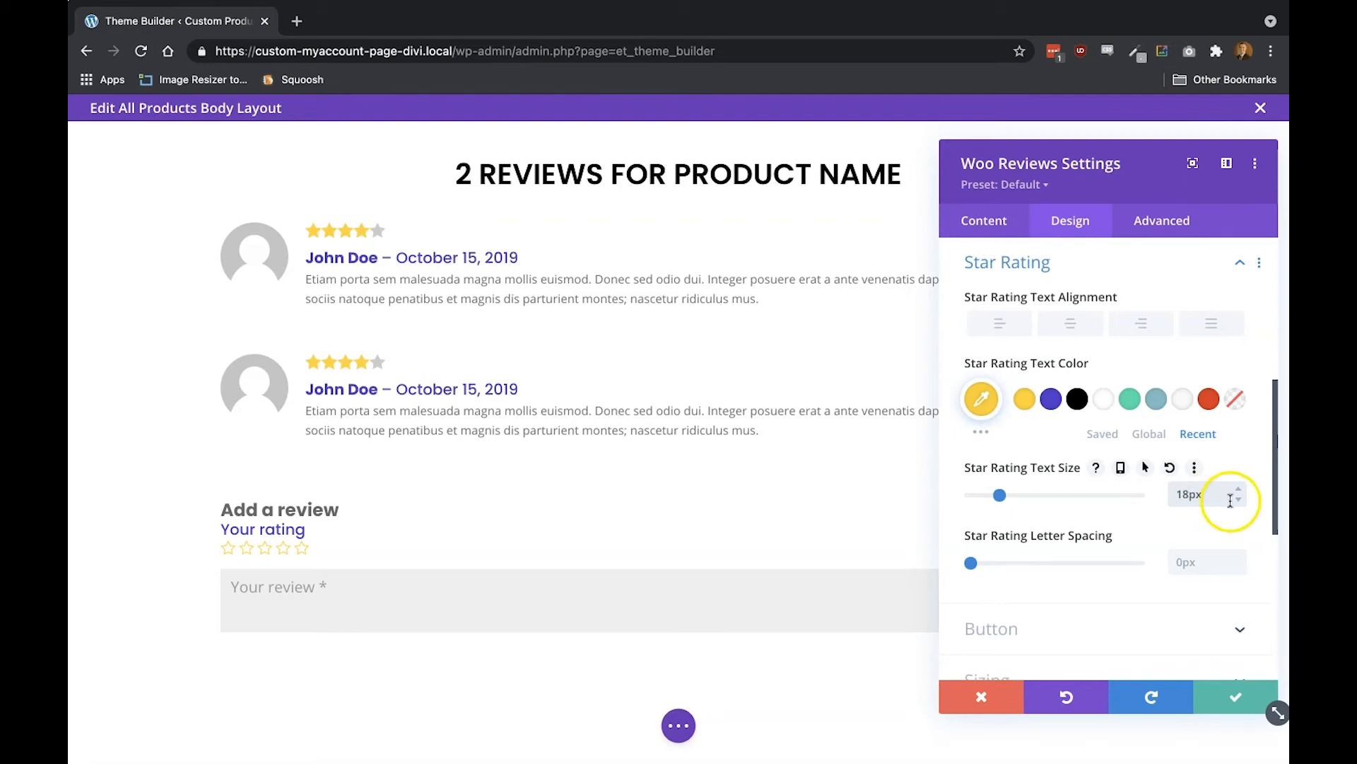
click(1207, 268)
Set the comment text font of the reviews to Roboto with the Light weight
scroll(1055, 324, up, 2)
click(1053, 309)
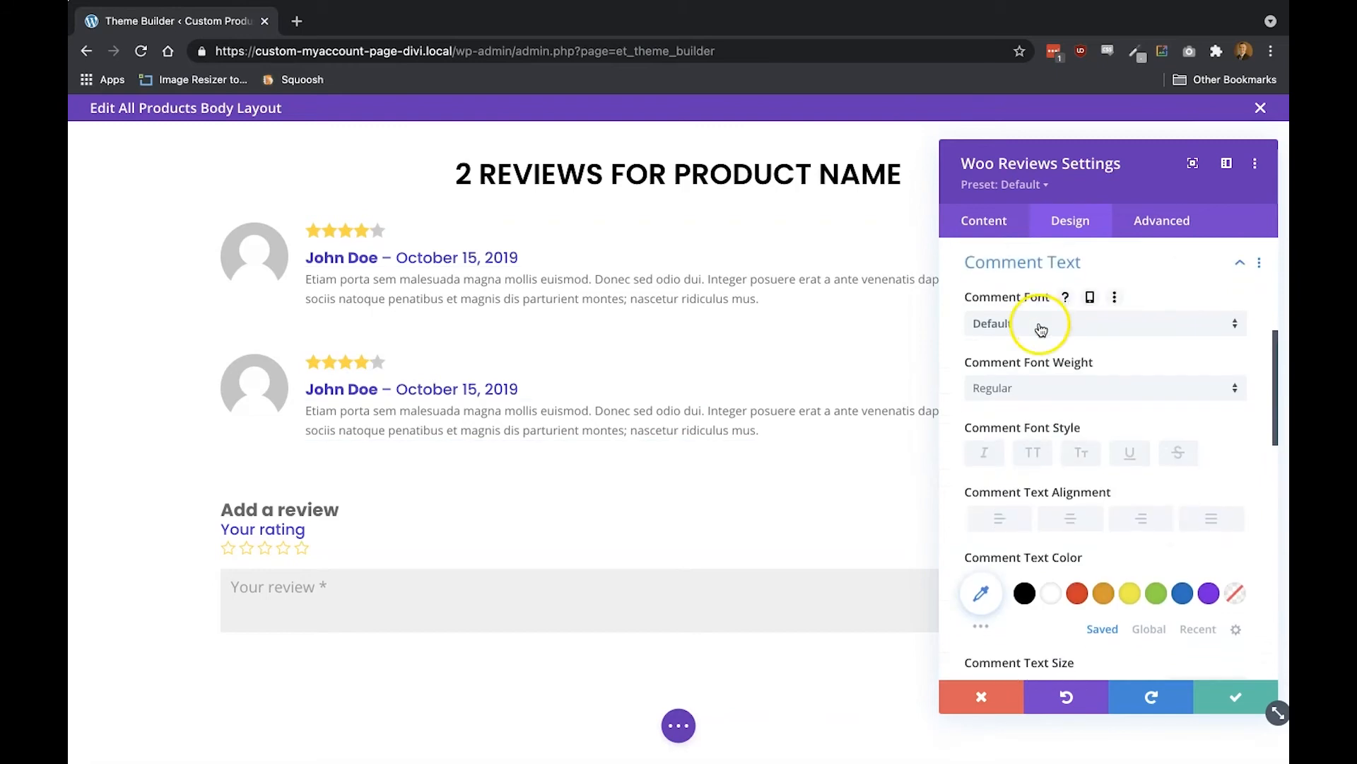
click(1041, 330)
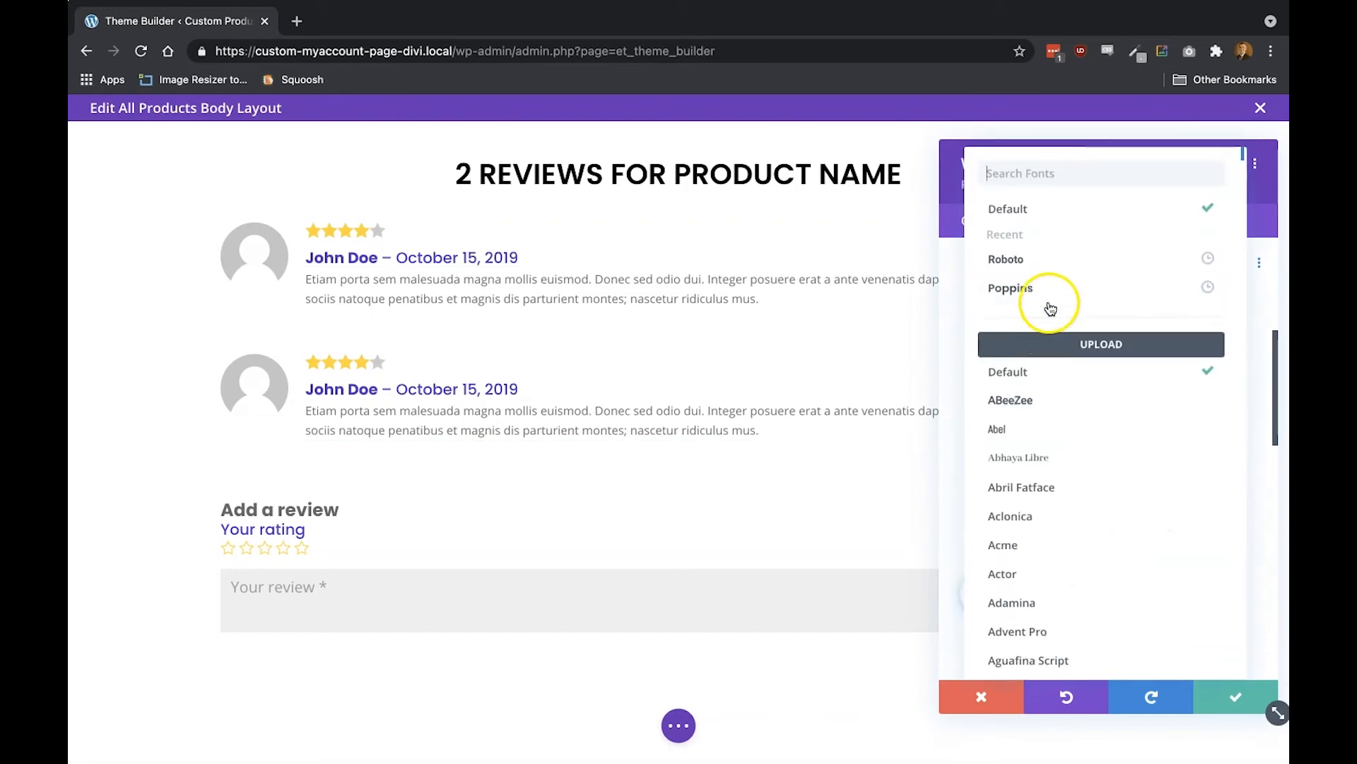
click(1057, 272)
click(1048, 388)
click(1039, 433)
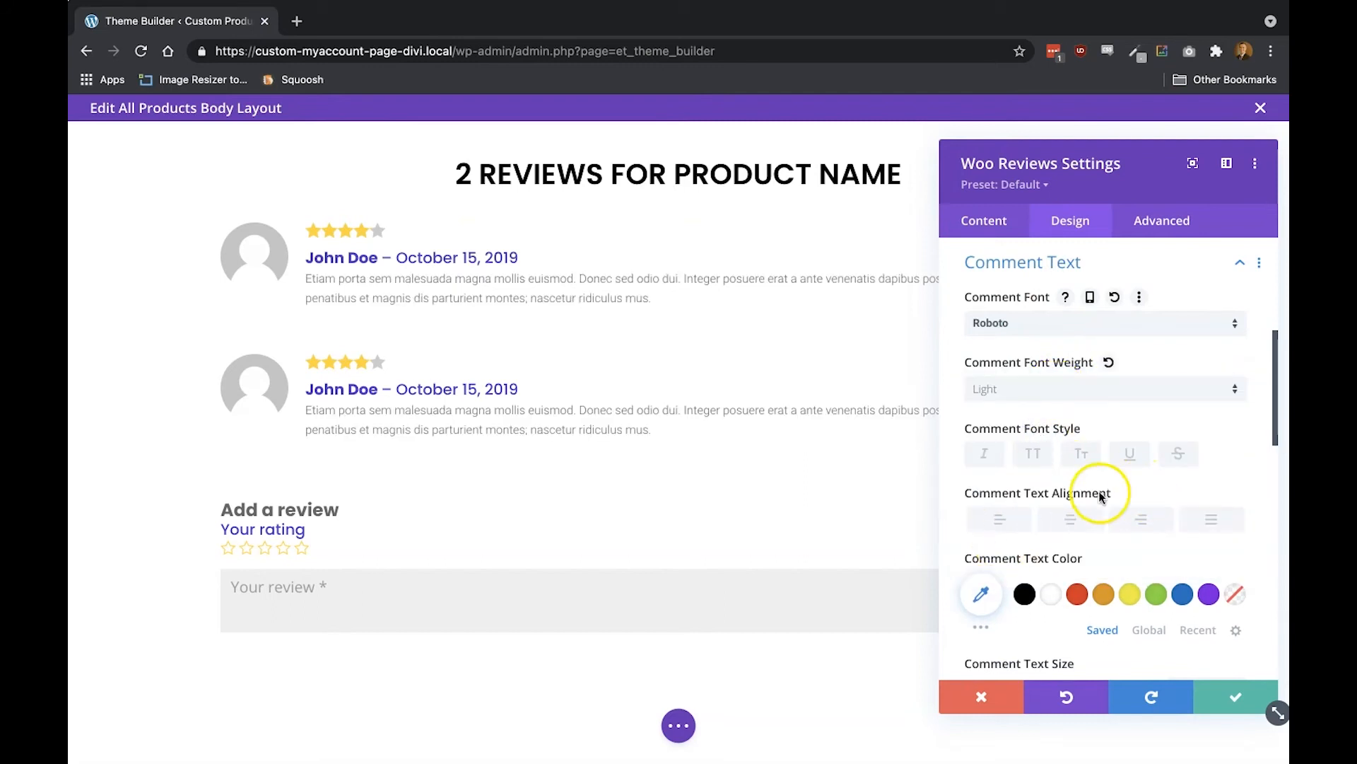
Set the comment text size to 16px and save the reviews module settings
scroll(1100, 498, down, 3)
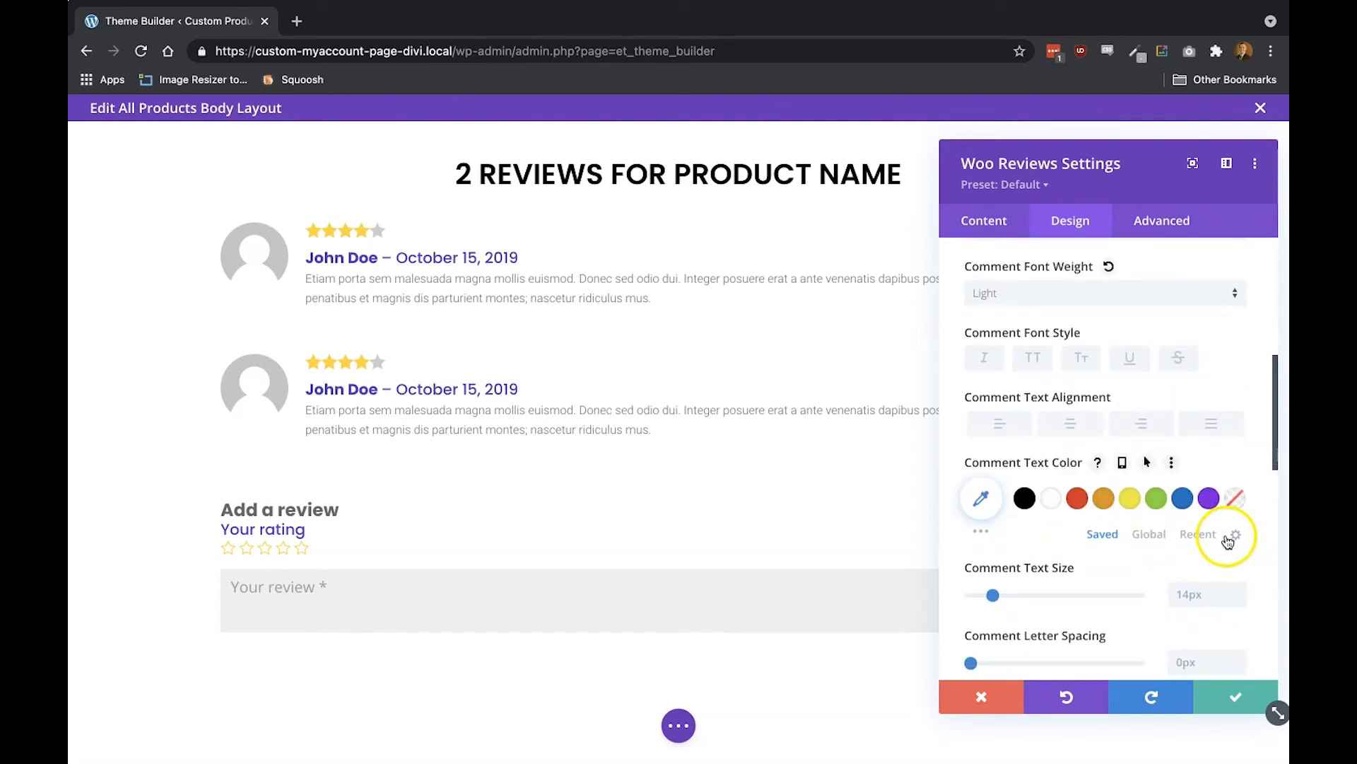
click(1190, 599)
text(16px)
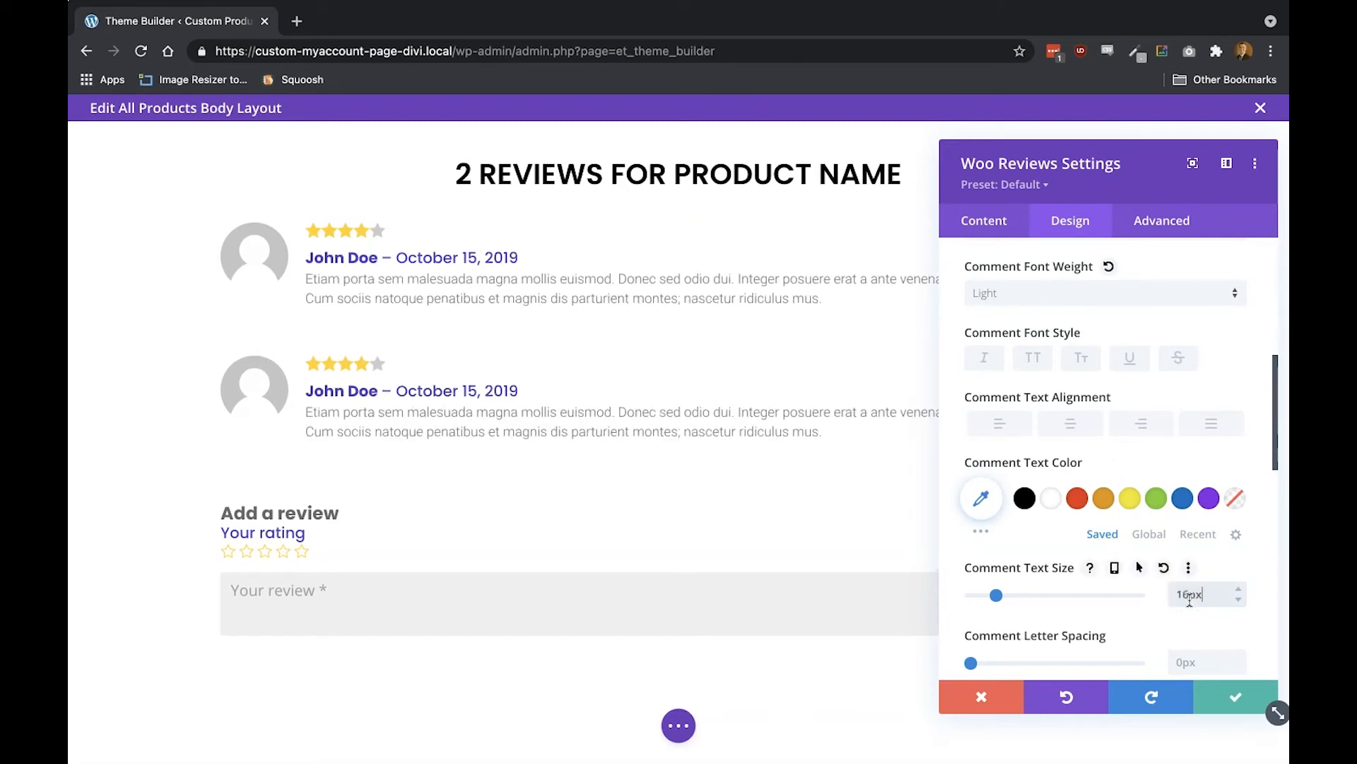
scroll(1190, 598, down, 3)
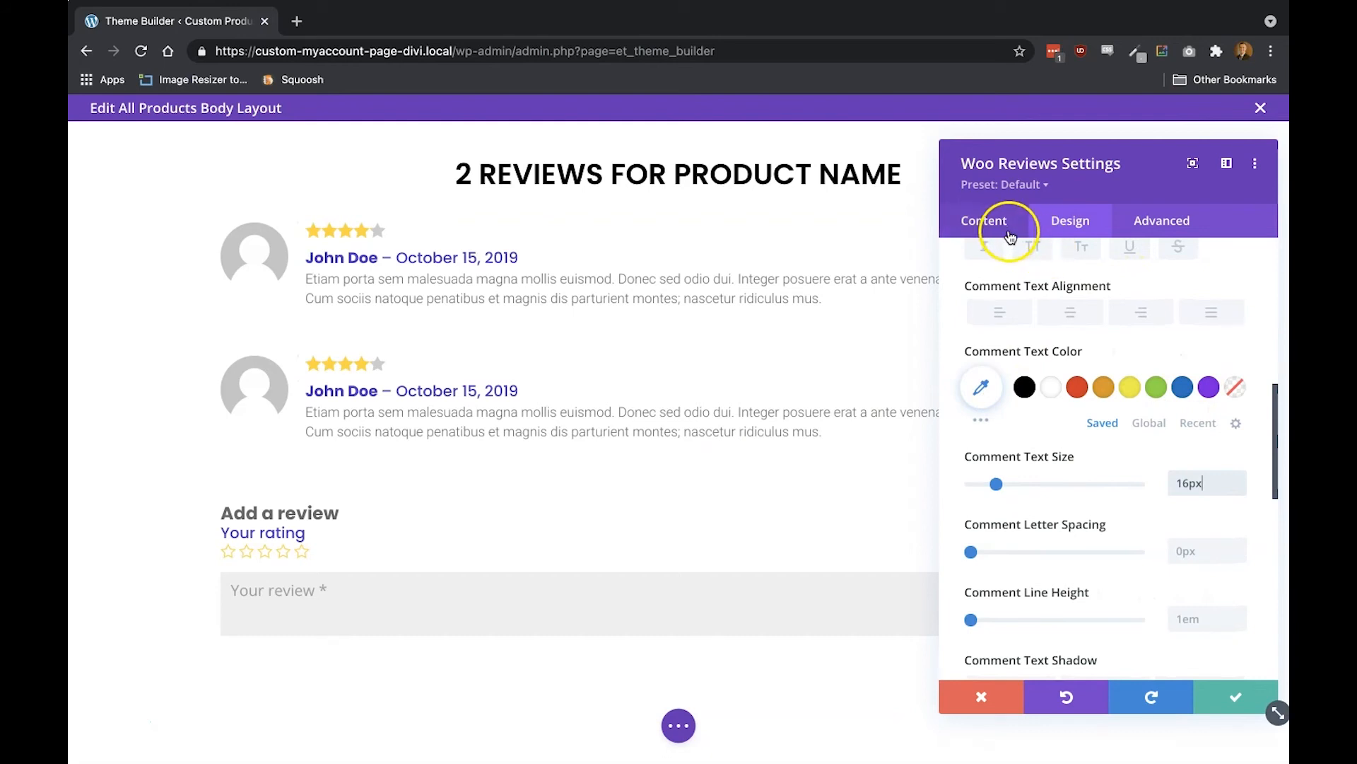
click(1221, 702)
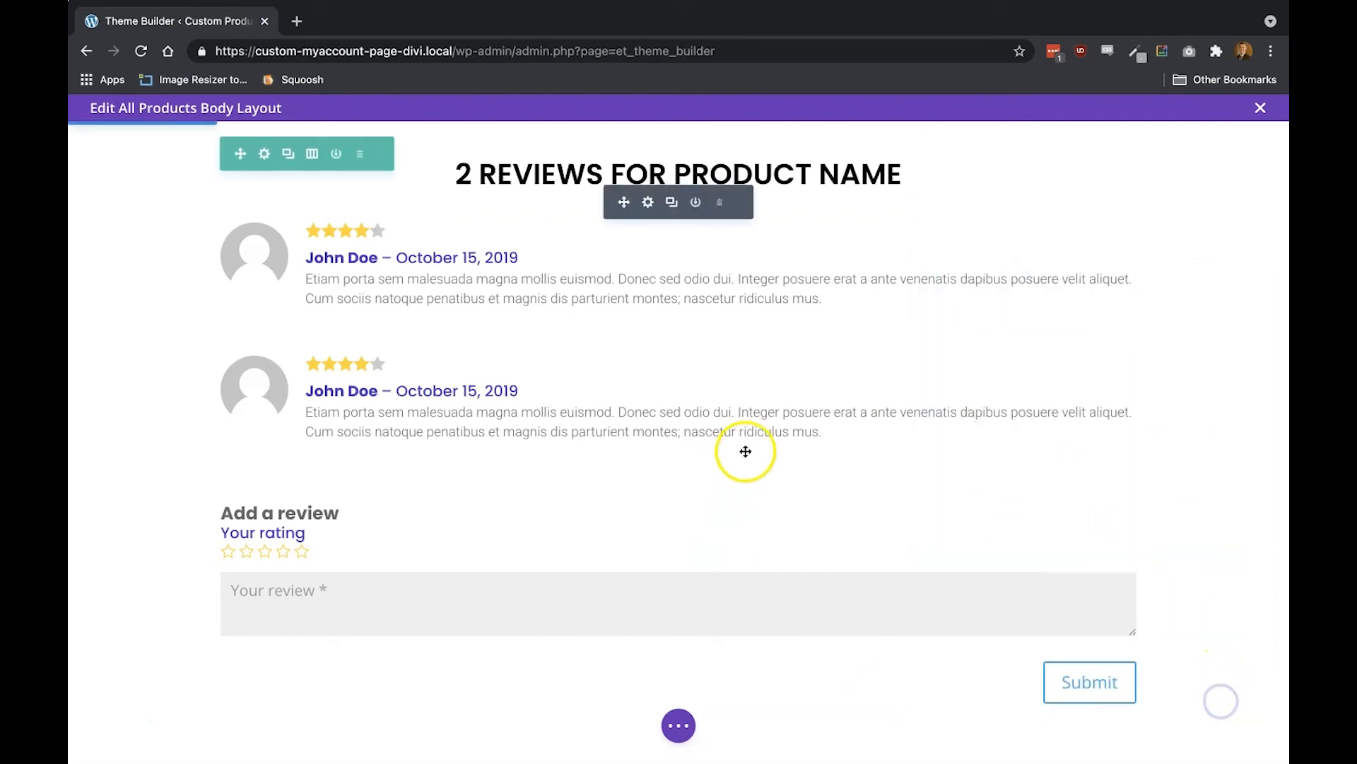
Copy the button styles from the Woo Add To Cart module and close its settings without changes
scroll(746, 438, up, 6)
scroll(748, 441, up, 2)
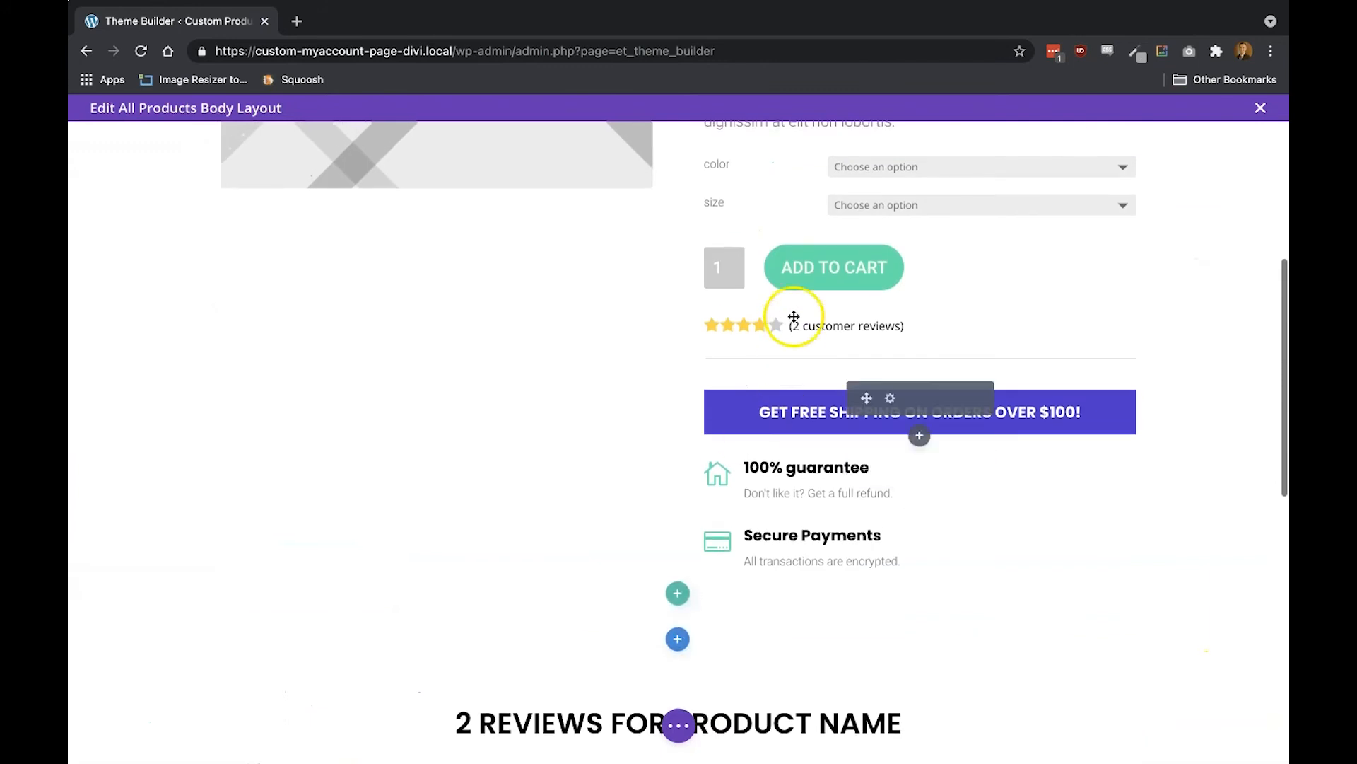
click(893, 194)
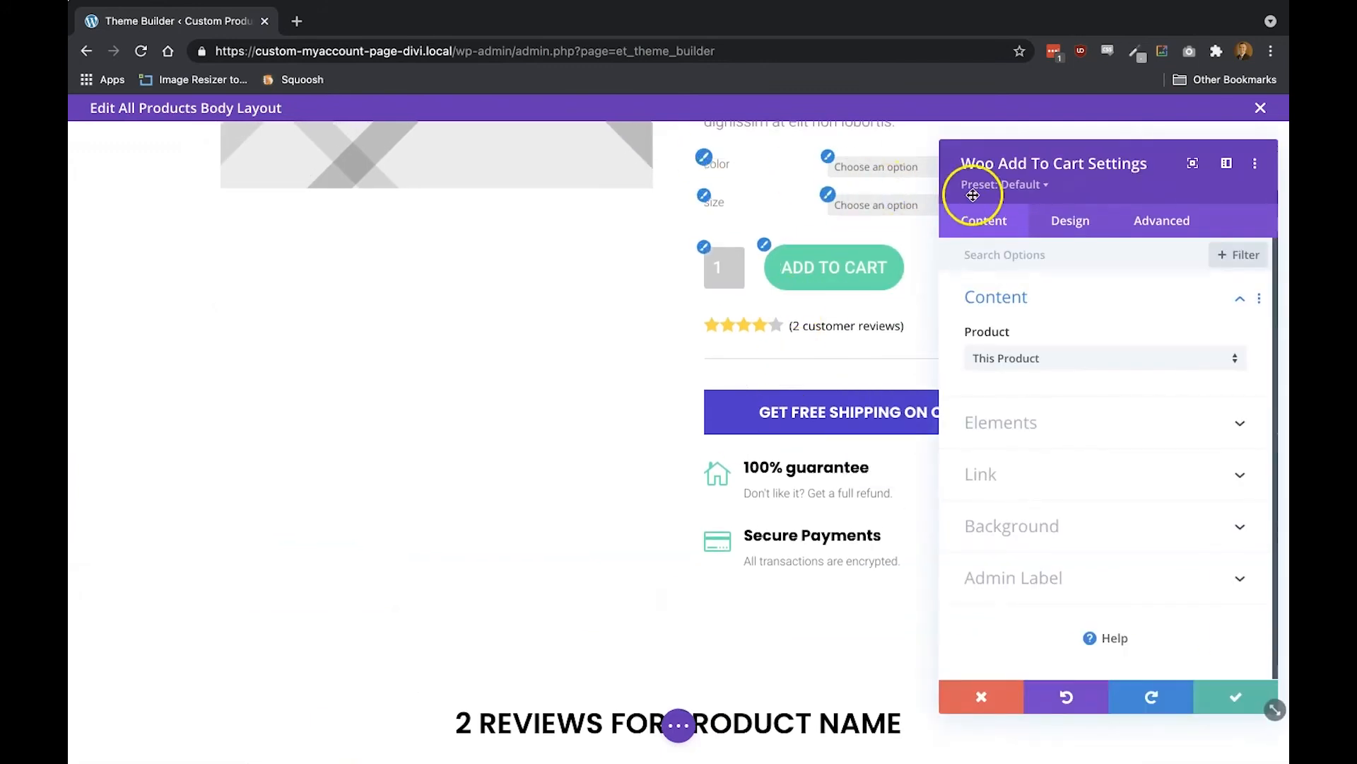
click(1068, 220)
right_click(1009, 470)
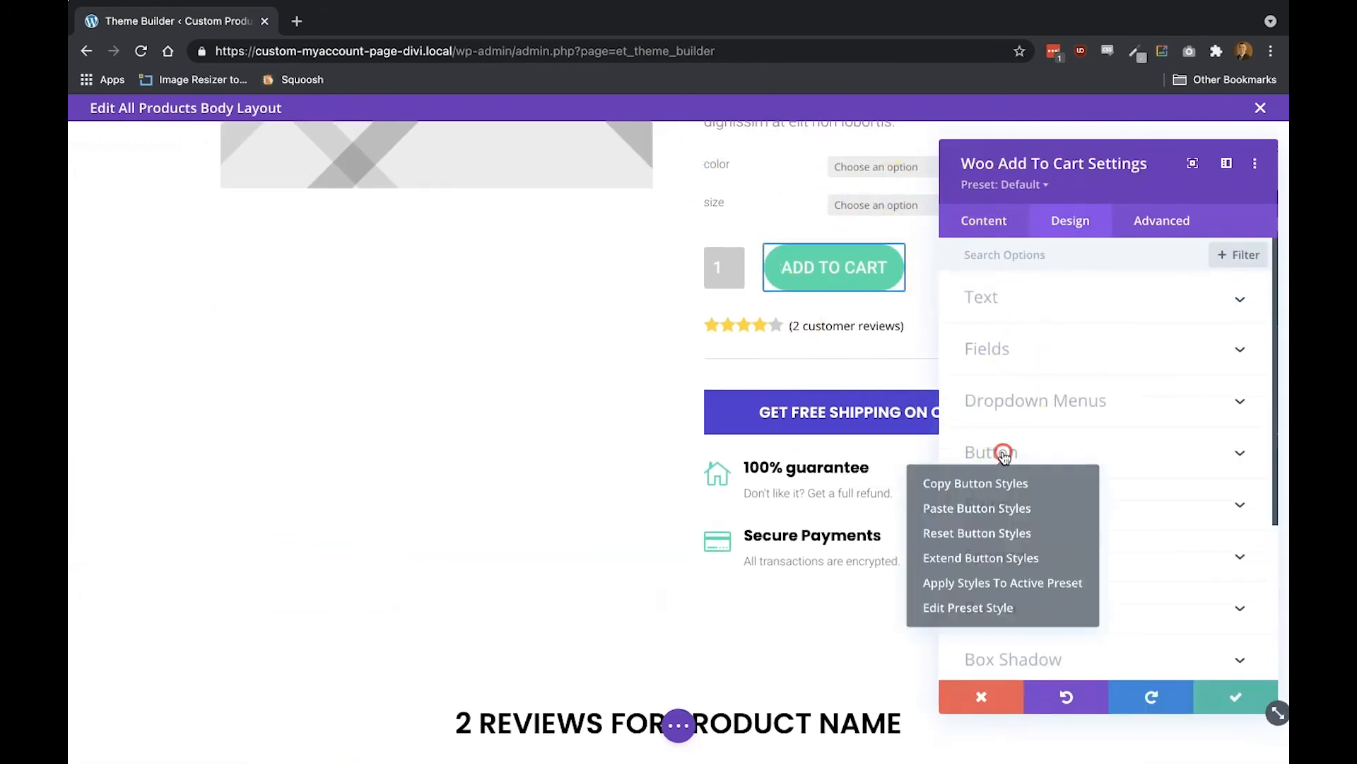
click(996, 482)
click(965, 705)
Paste the copied button styles onto the Woo Reviews module's button and save the module
scroll(959, 704, down, 4)
scroll(959, 705, down, 5)
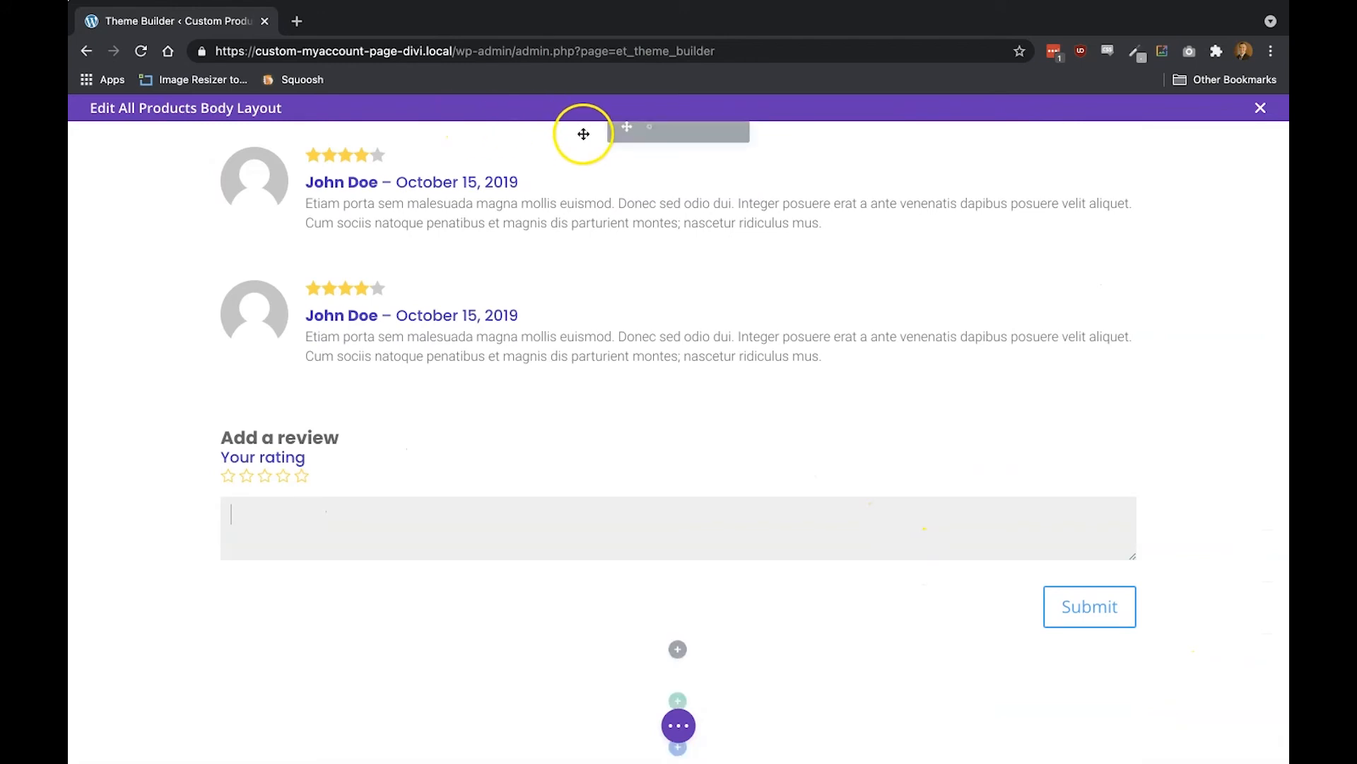
click(647, 127)
click(1039, 225)
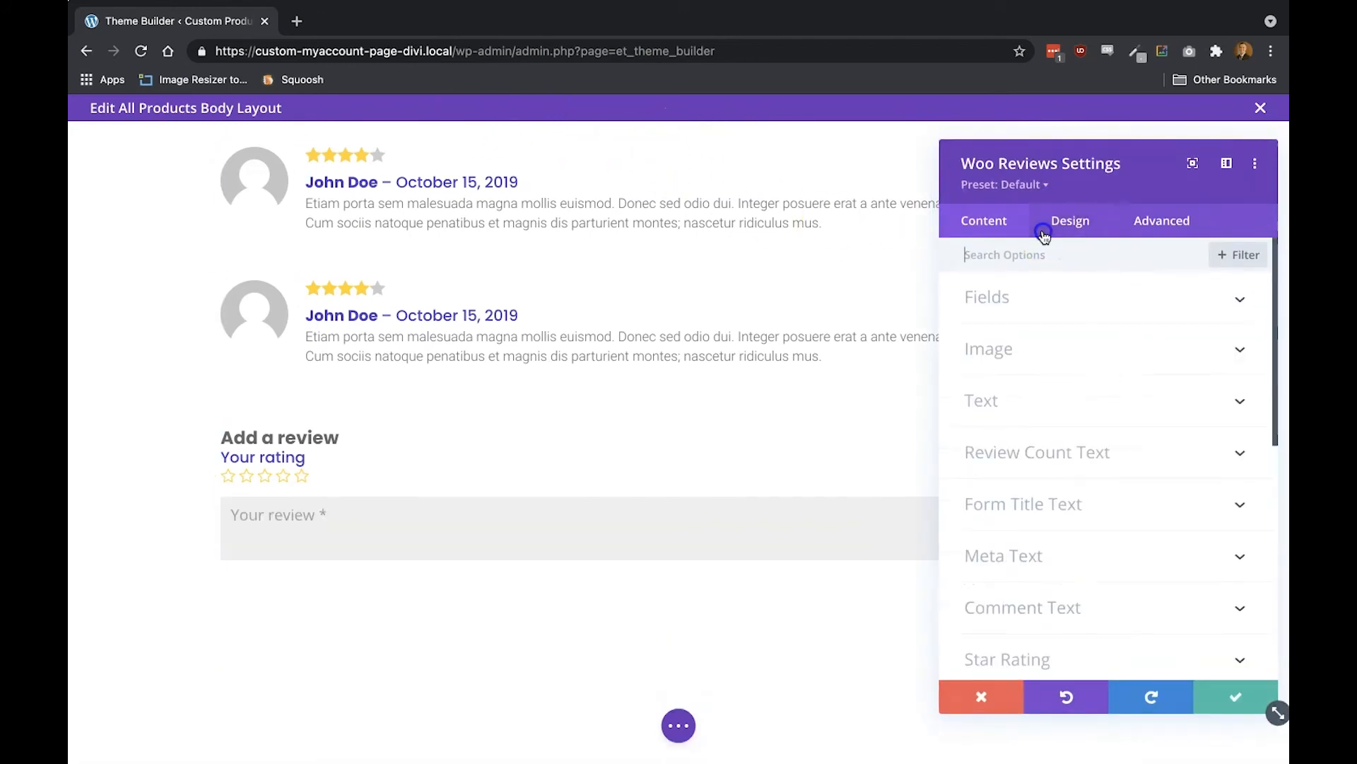
scroll(1009, 543, down, 2)
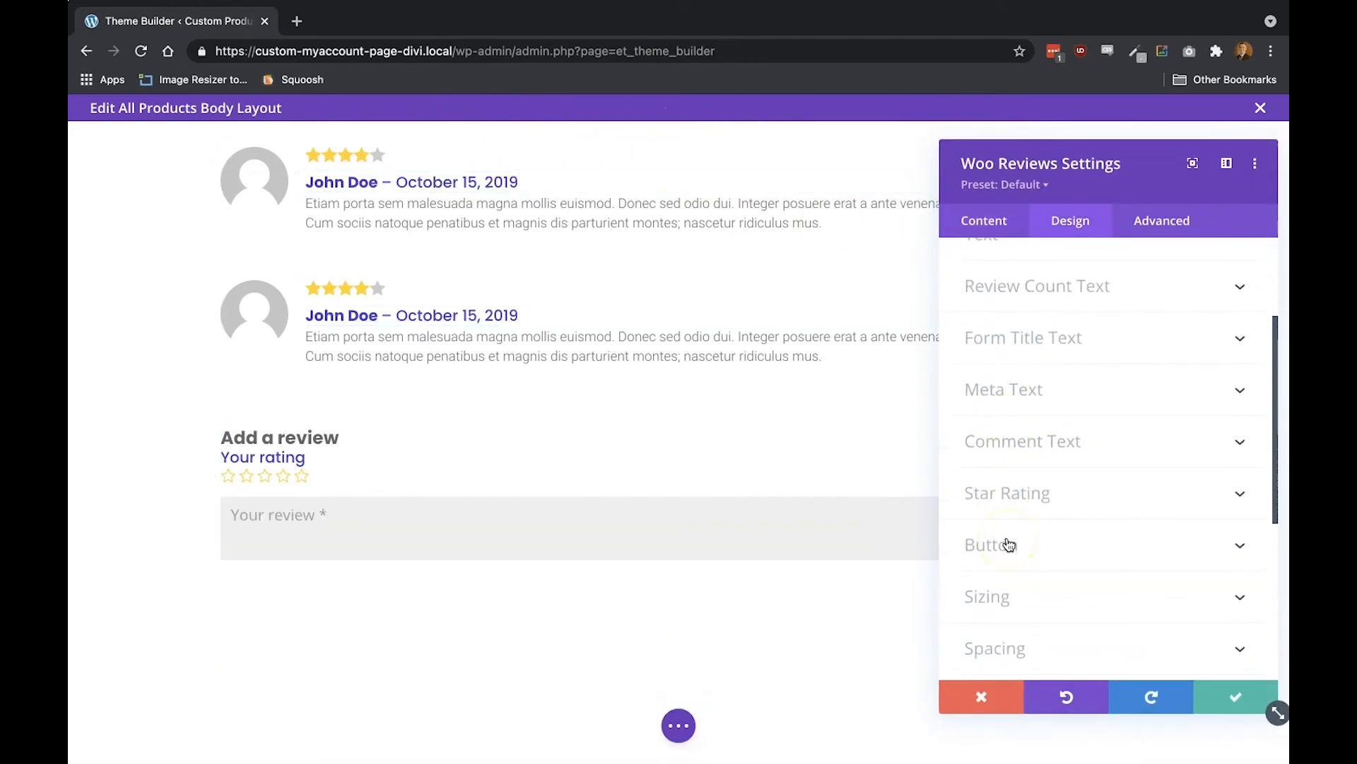
right_click(1009, 545)
click(992, 606)
click(1235, 698)
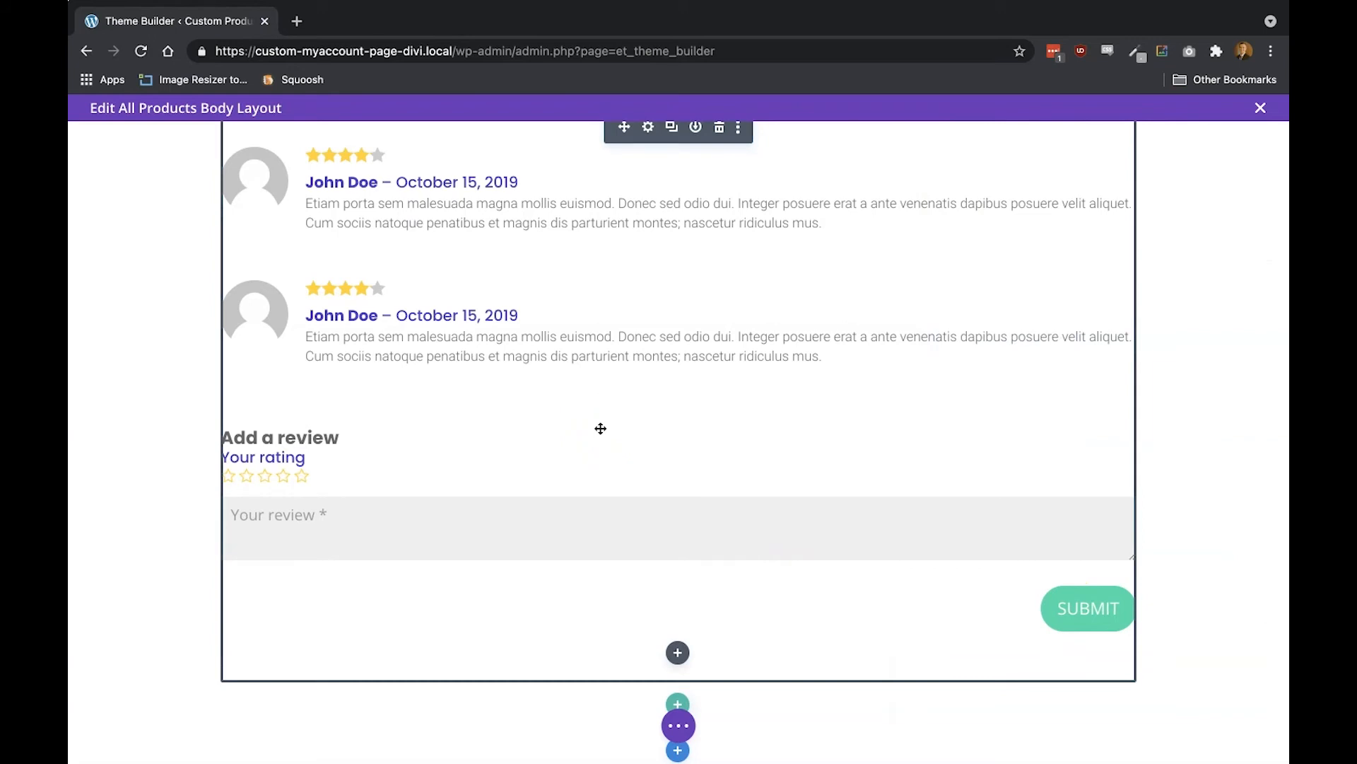
Give the row containing the product reviews a white background color
scroll(600, 429, up, 3)
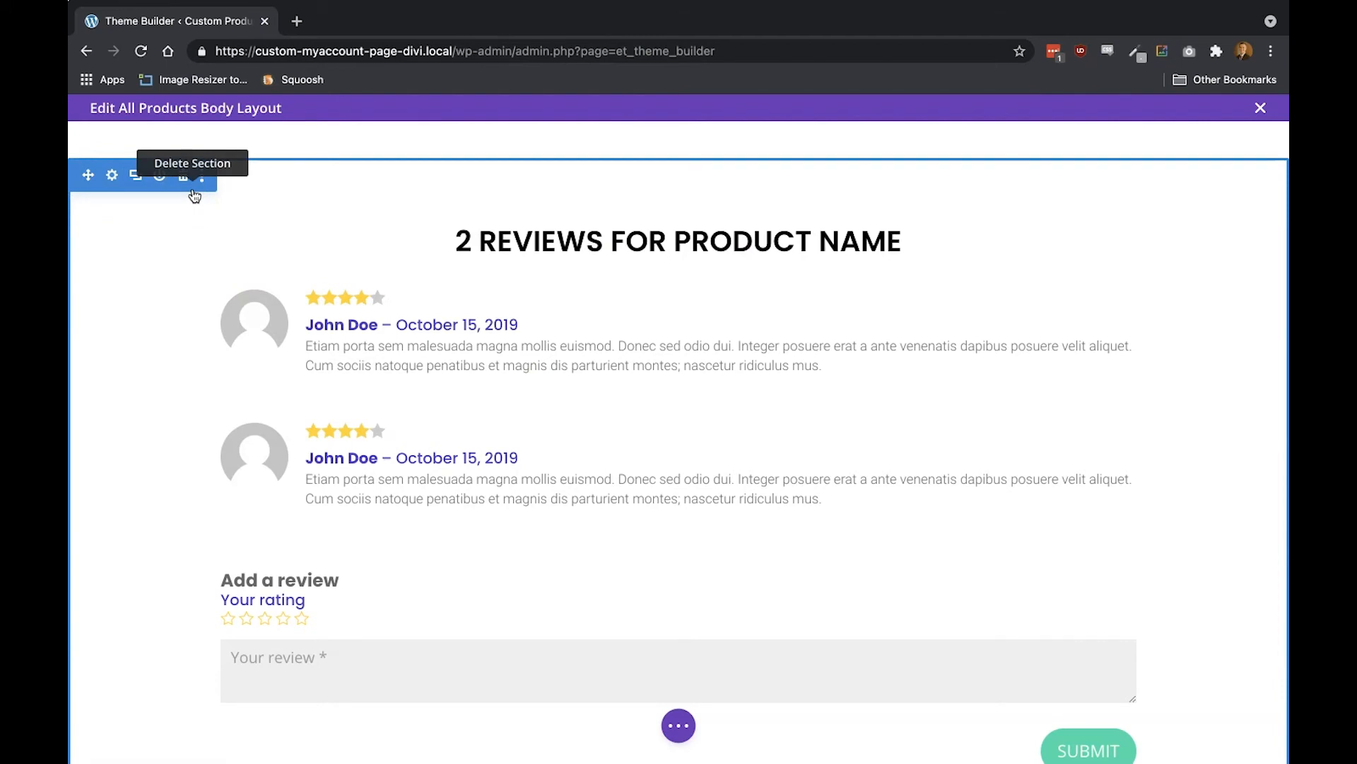
click(267, 226)
click(1024, 554)
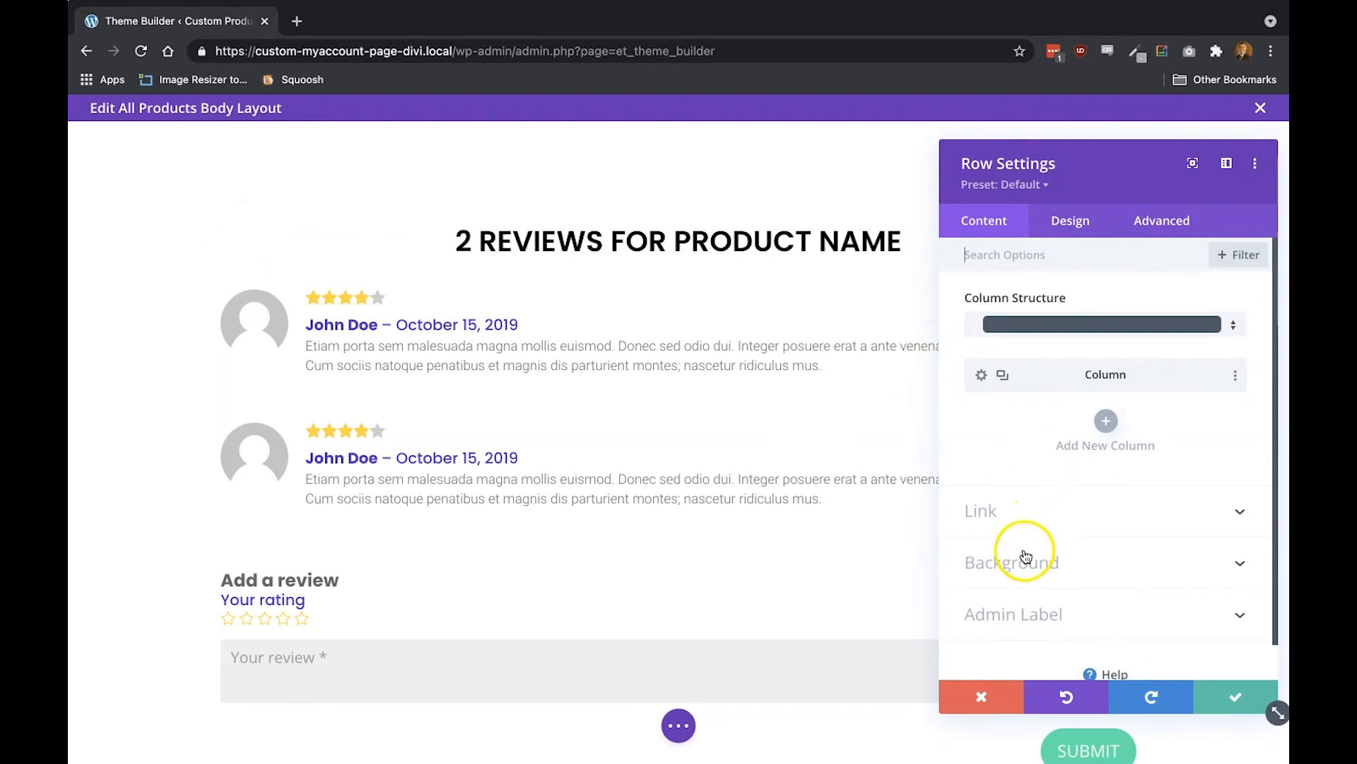
click(1051, 590)
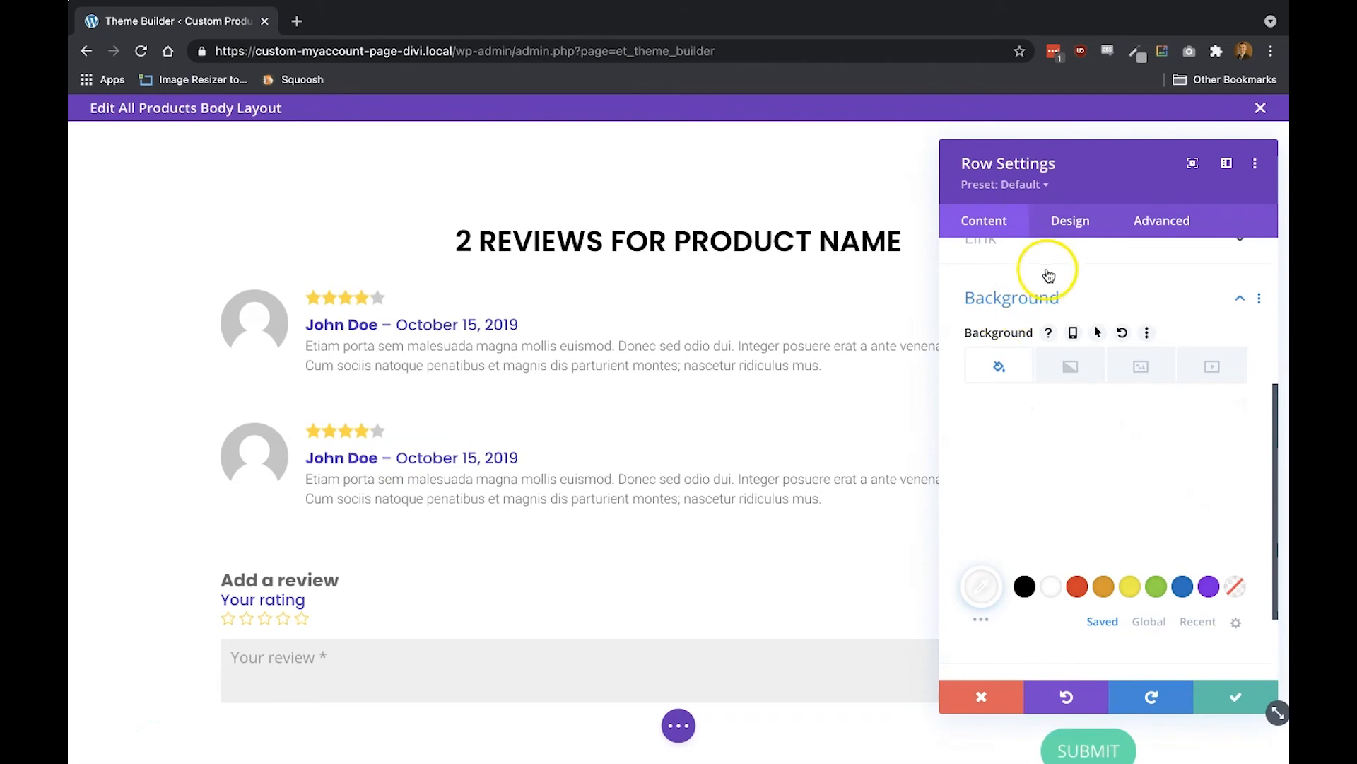
Add the first box shadow preset, an even shadow around all sides, to the reviews row and save it
click(1070, 223)
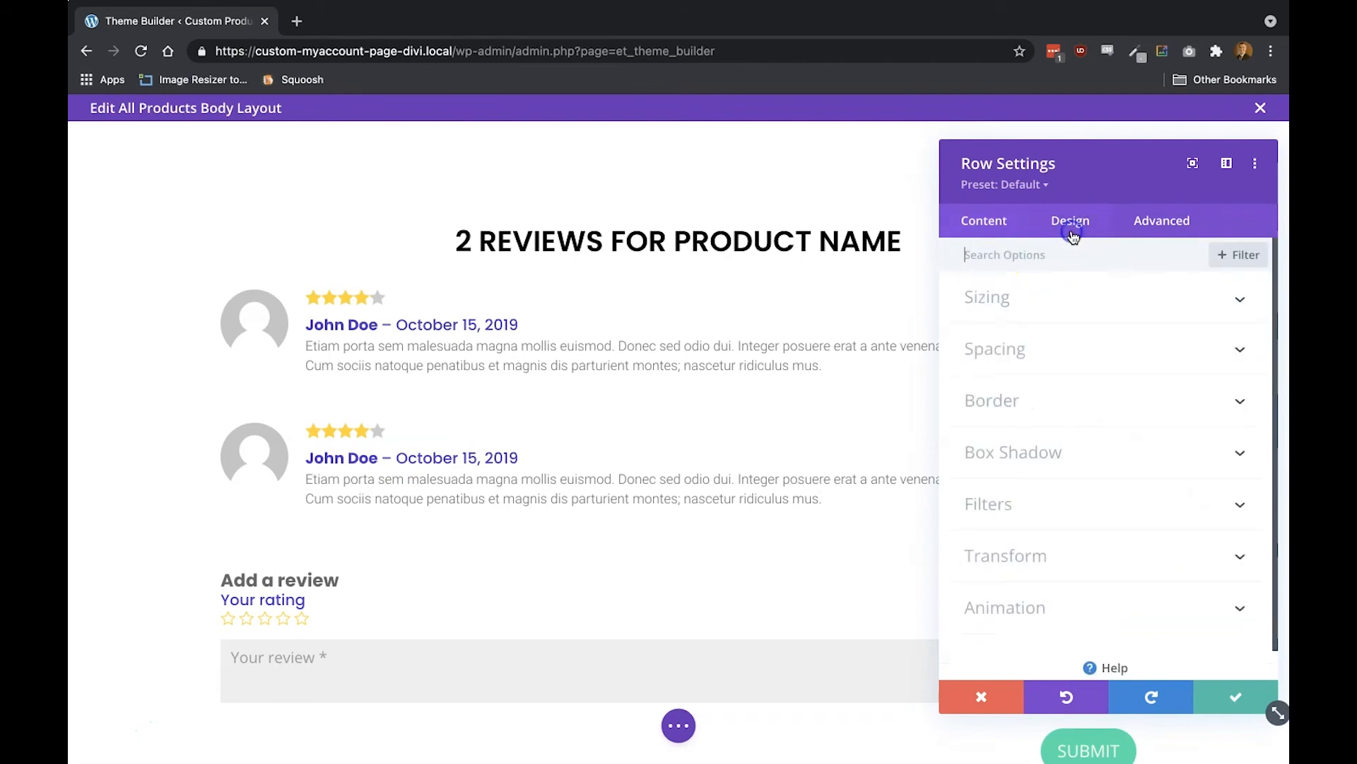
click(1026, 456)
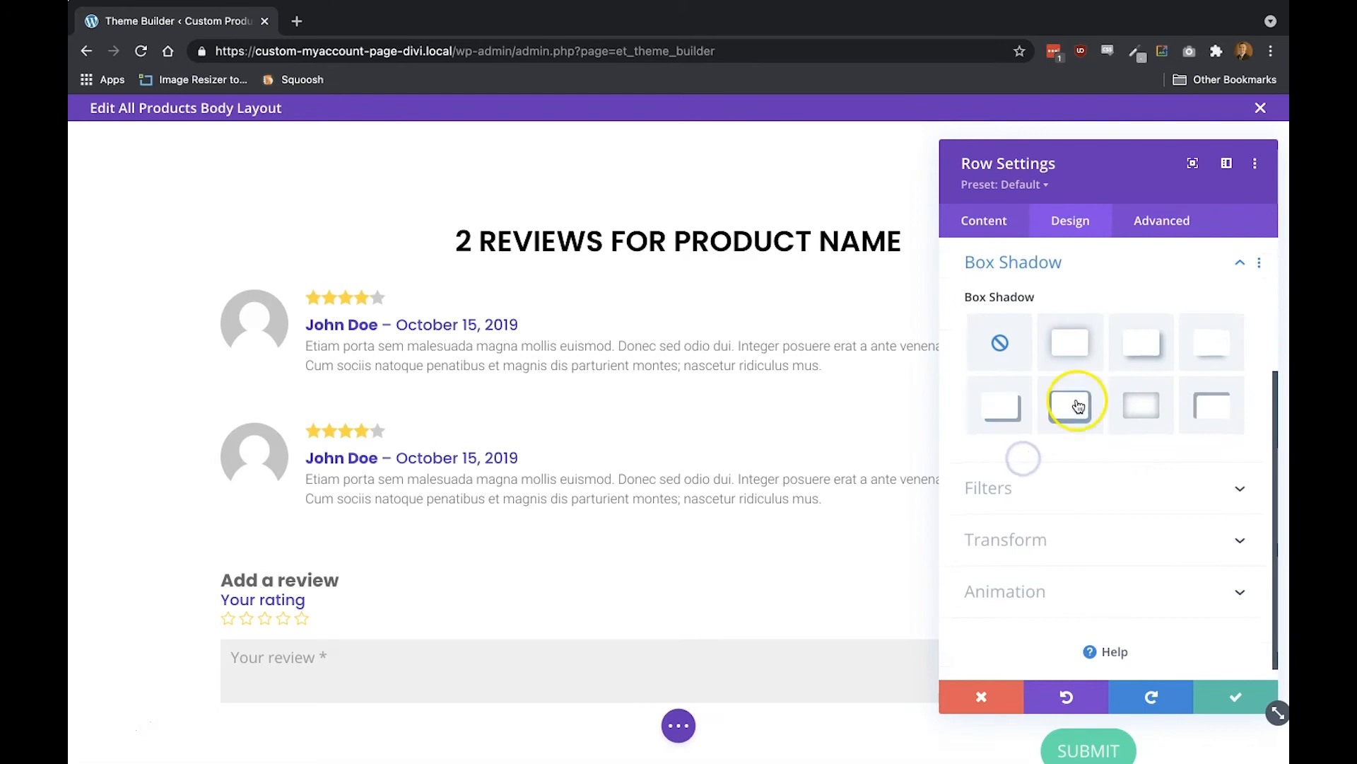
click(1078, 360)
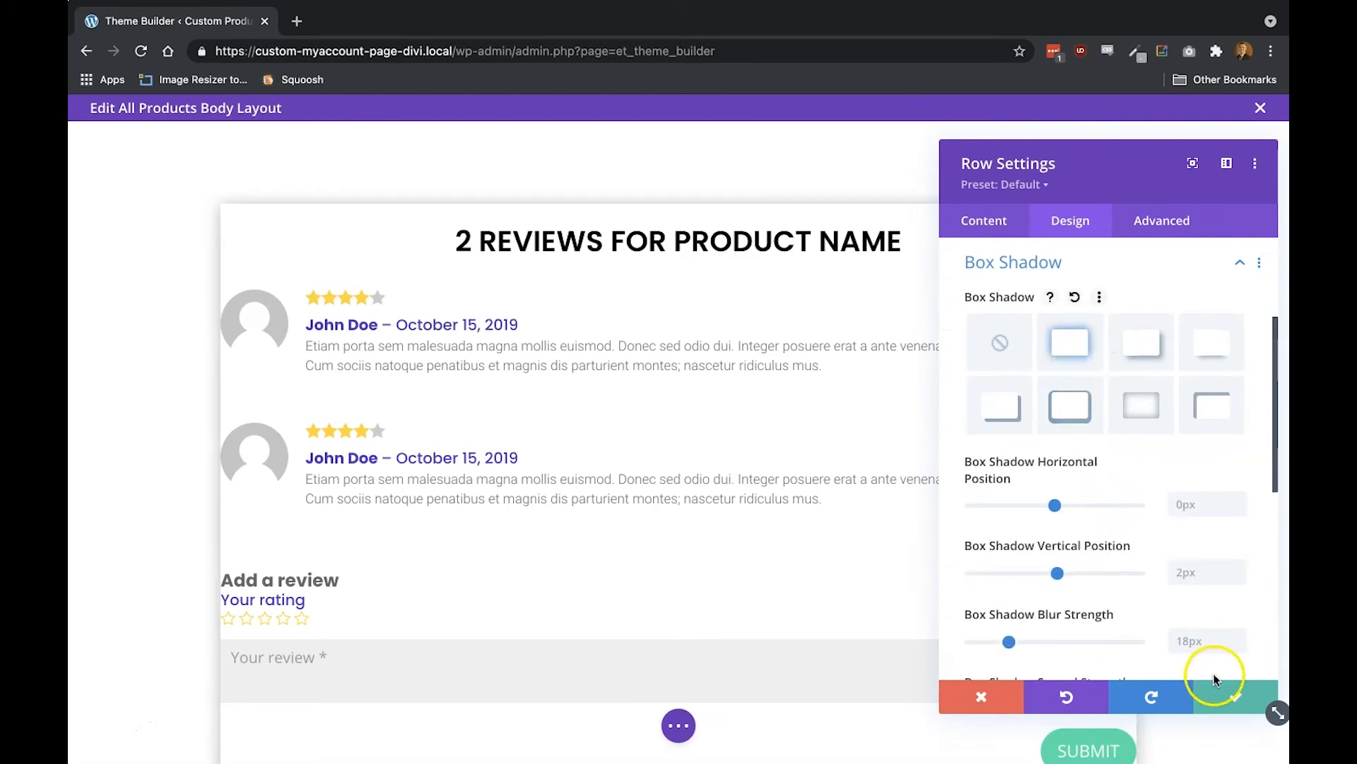
click(1223, 698)
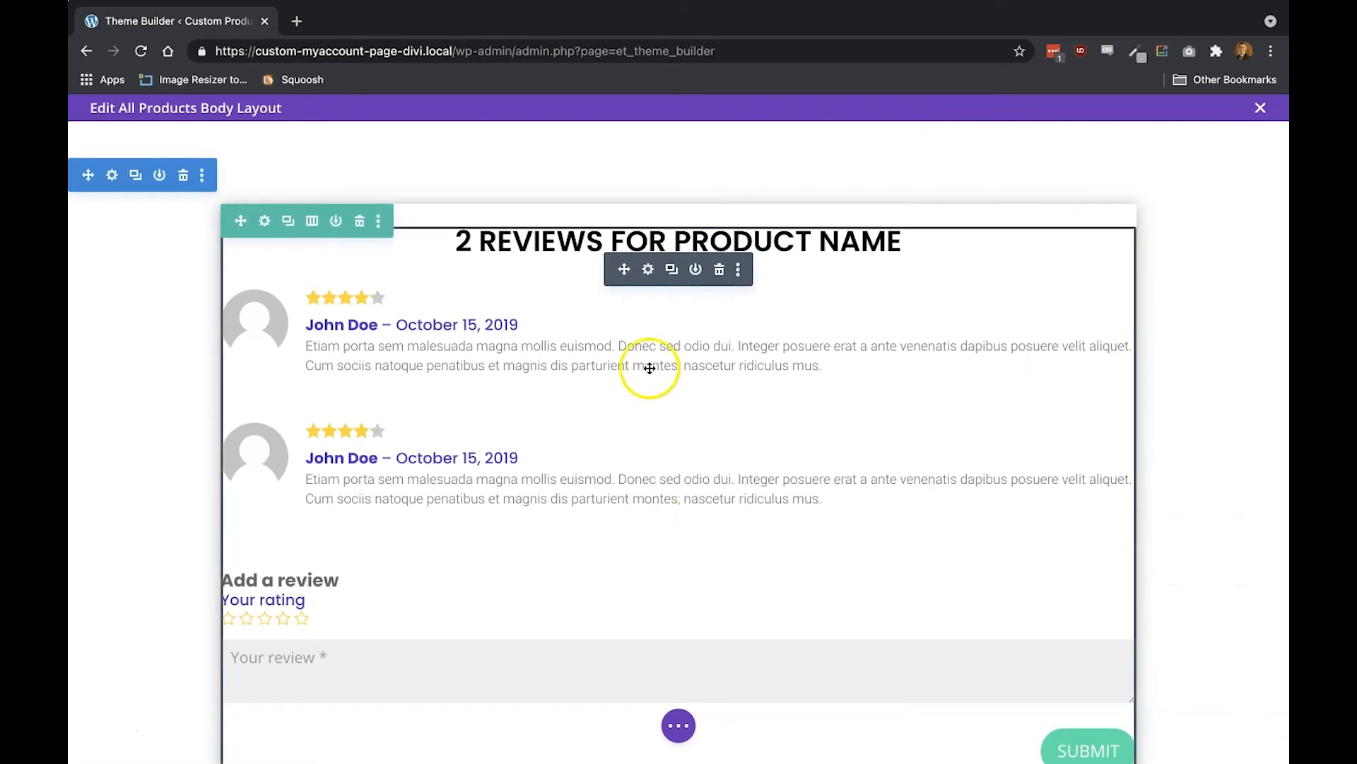
Set the Woo Reviews module's top, left and right padding to 5% and save the module
click(645, 270)
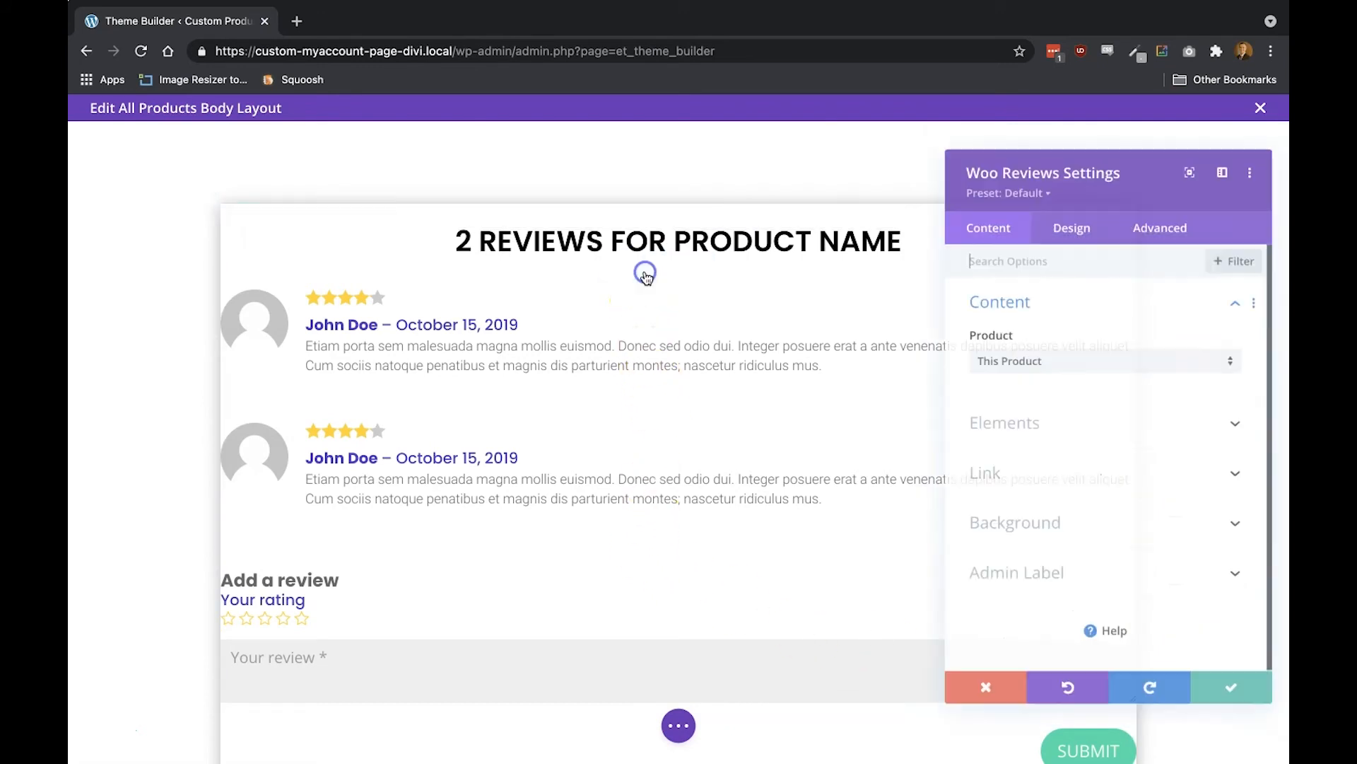
click(1060, 222)
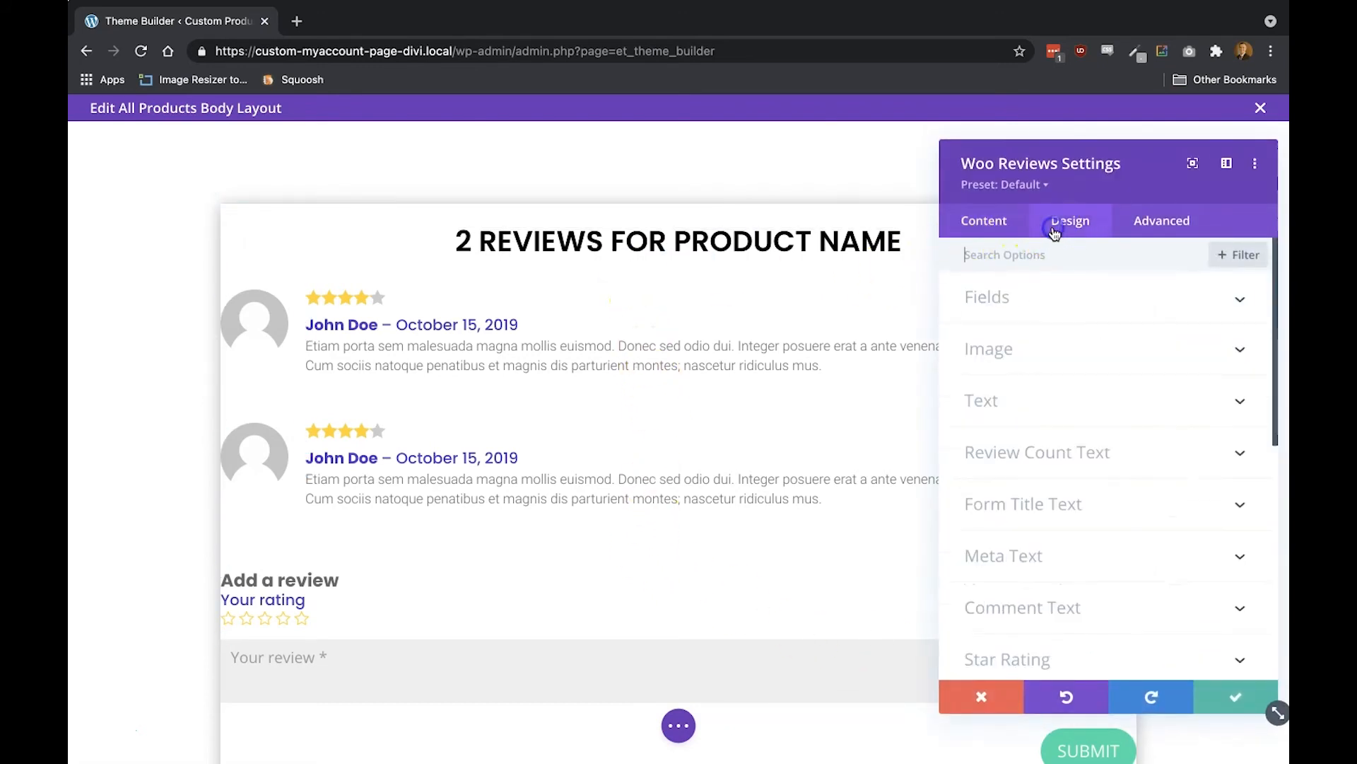
scroll(1027, 558, down, 4)
click(1022, 521)
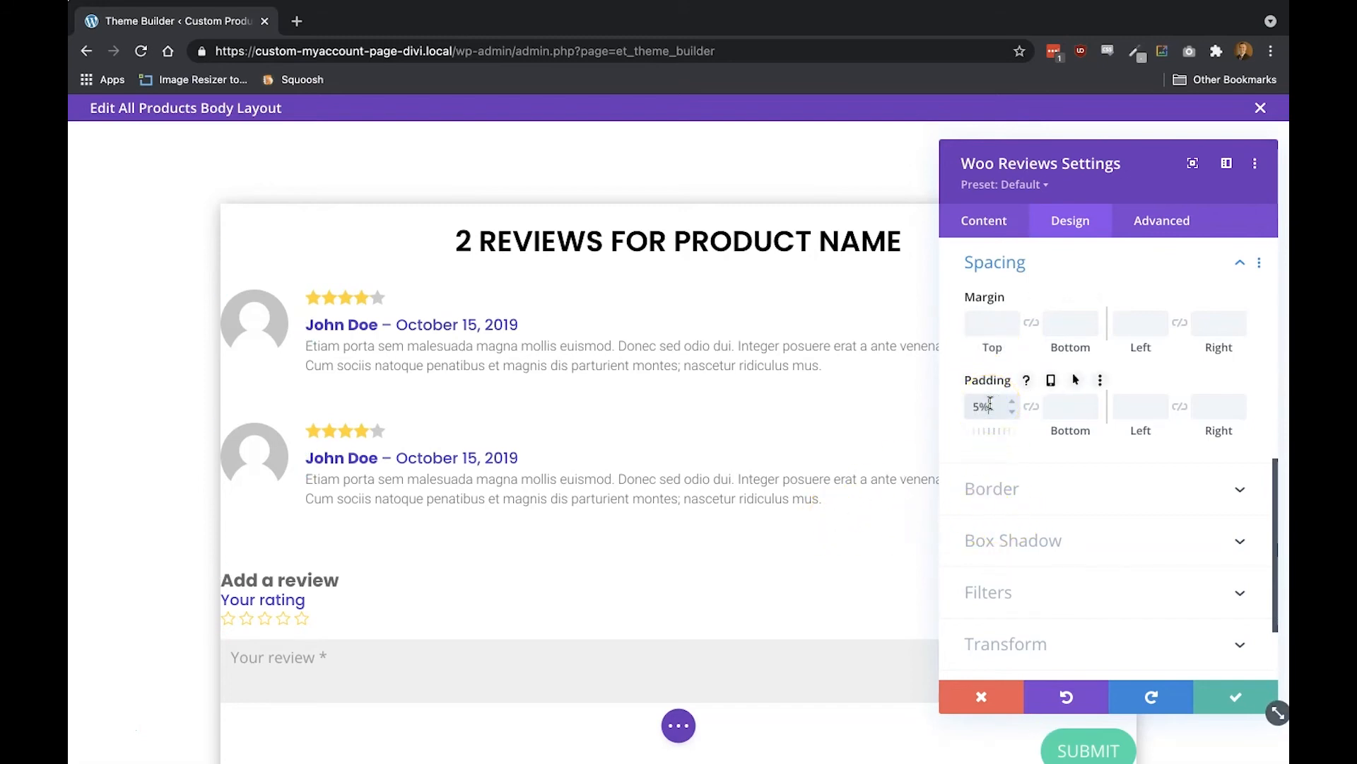
click(1134, 403)
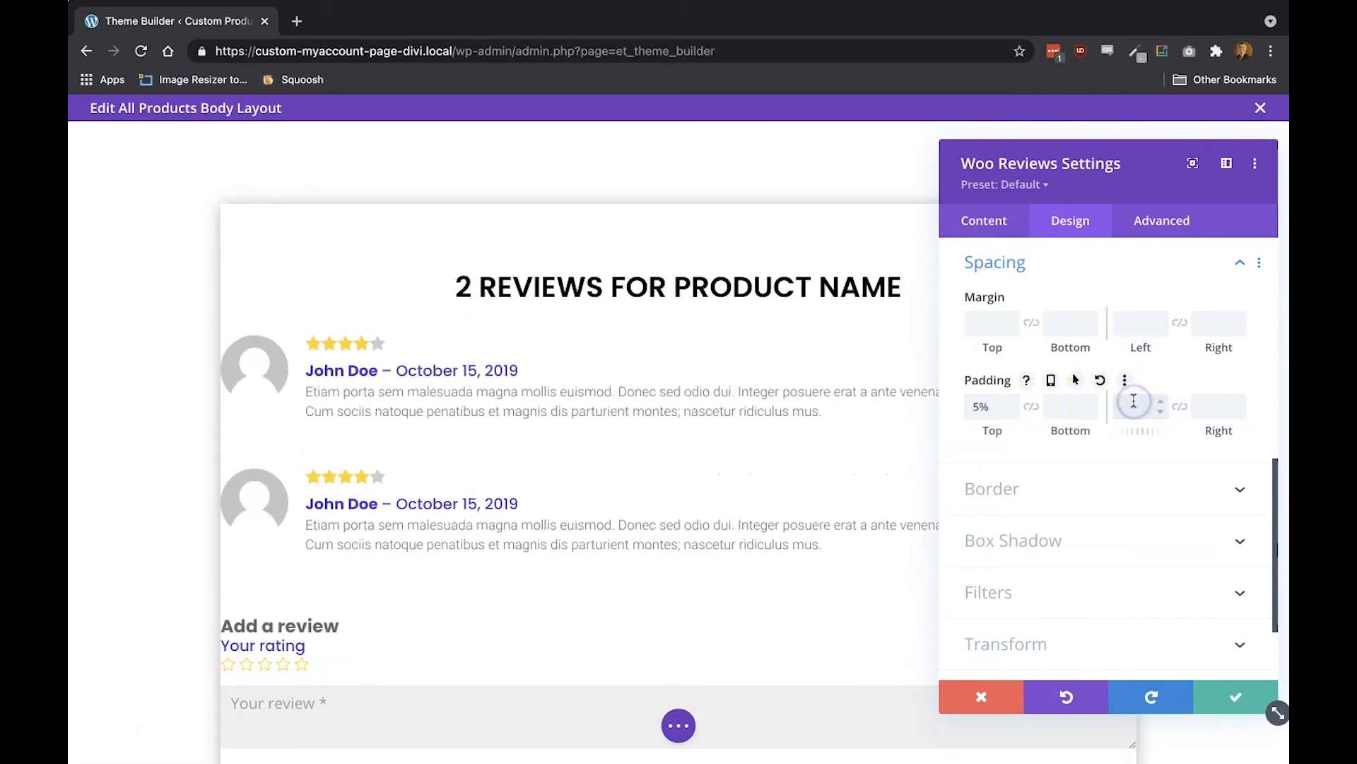
text(5%)
click(1181, 405)
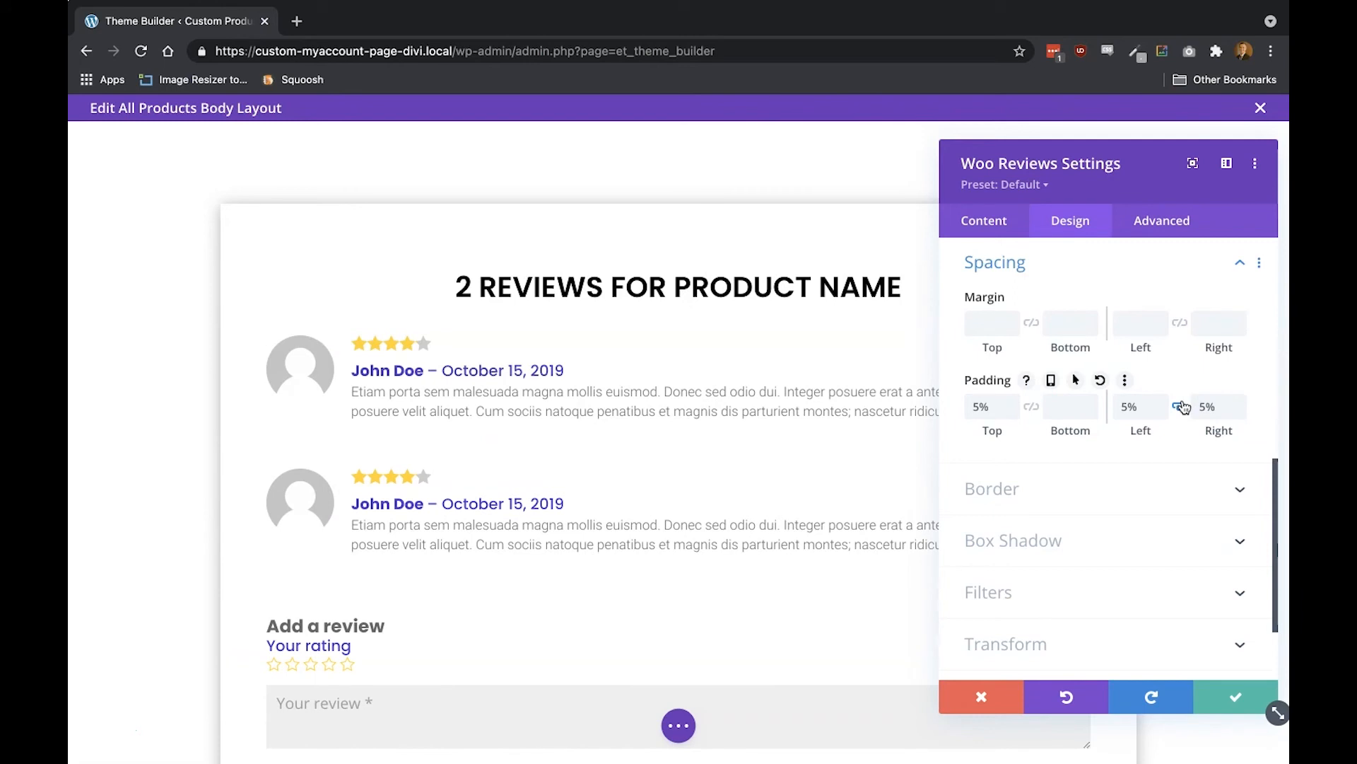
scroll(990, 541, down, 1)
click(1208, 688)
scroll(1031, 570, down, 4)
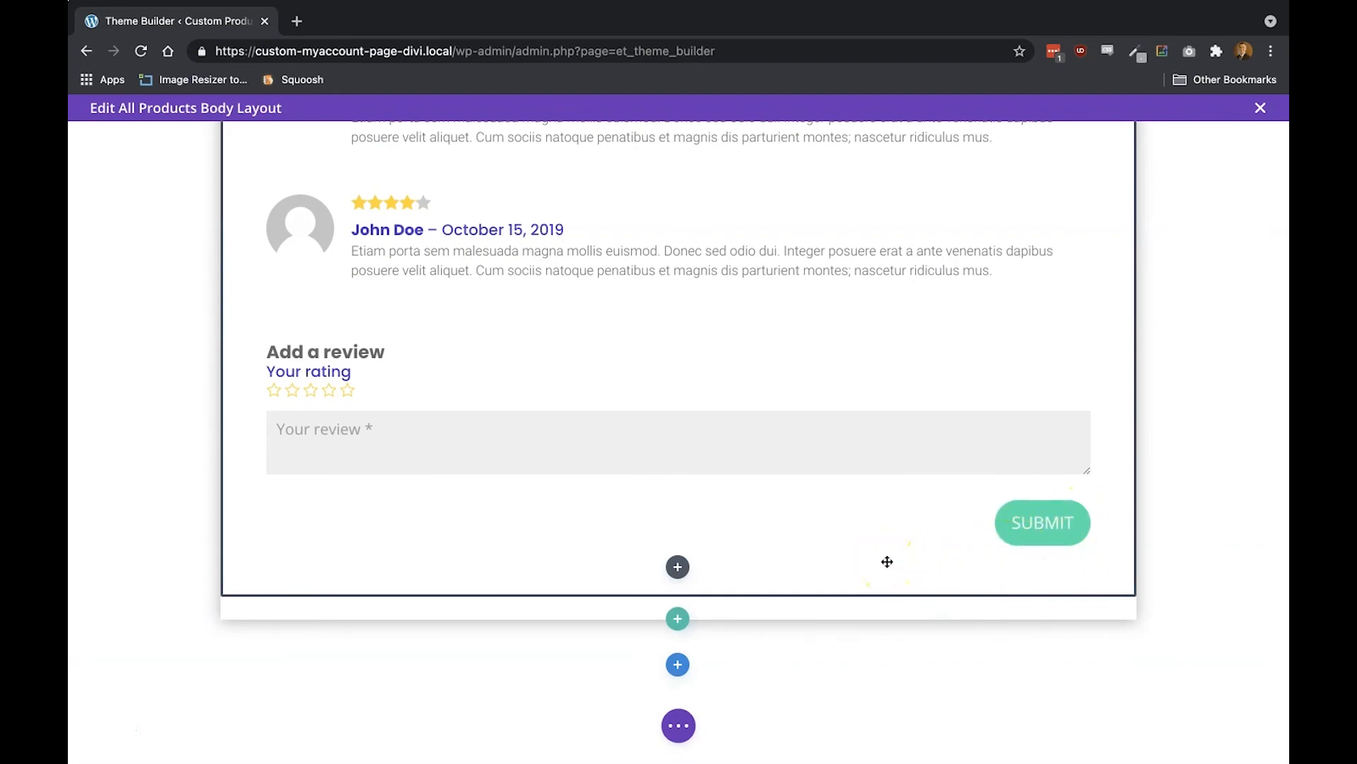
Set the background color of the section holding the reviews to #f9f9f9
scroll(887, 561, up, 6)
click(161, 400)
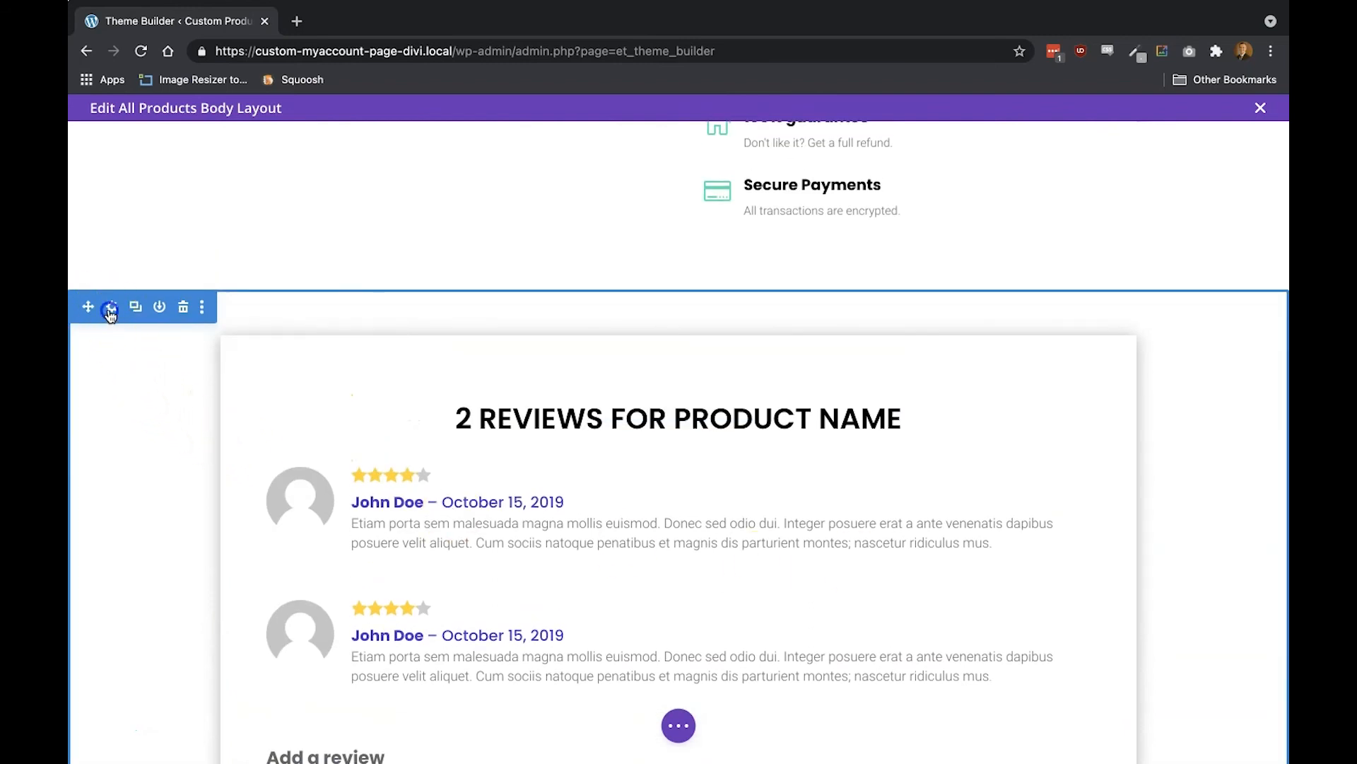
click(111, 309)
click(1058, 345)
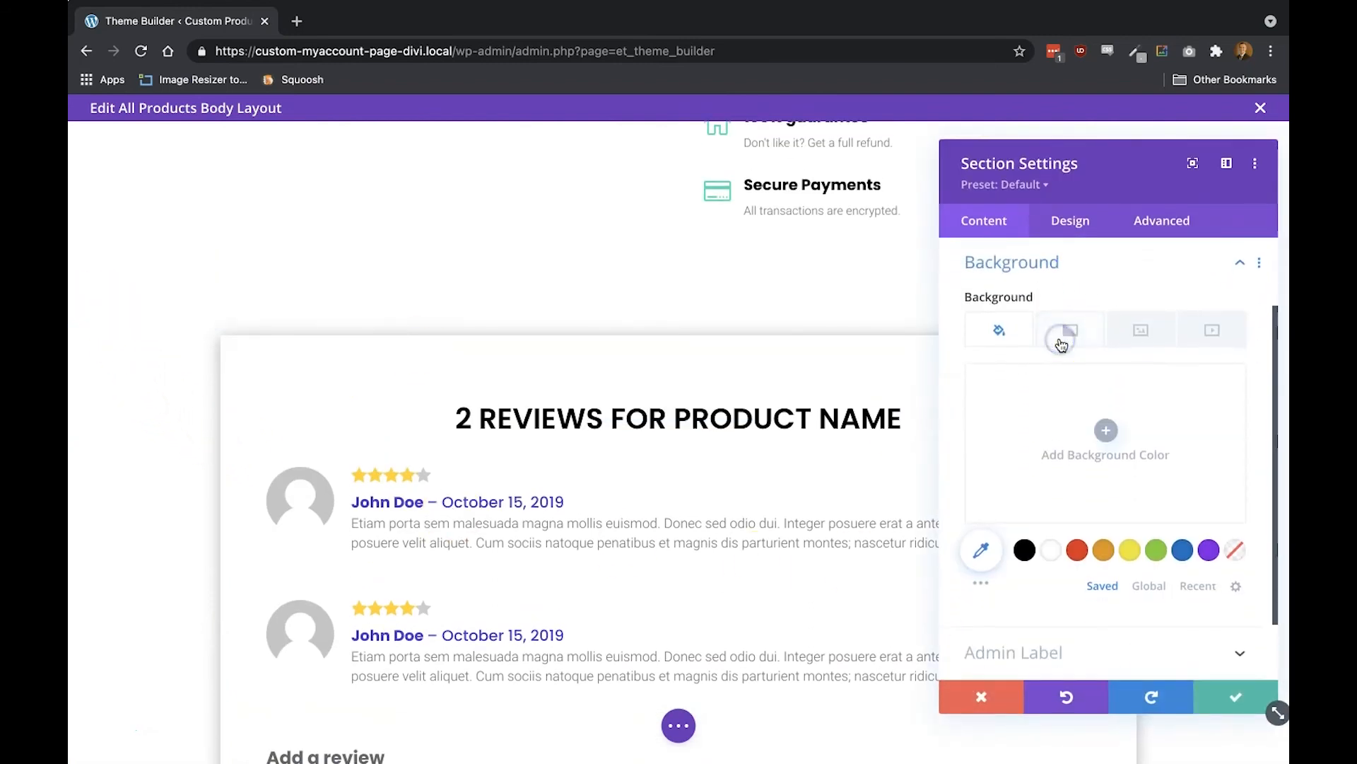
click(1104, 431)
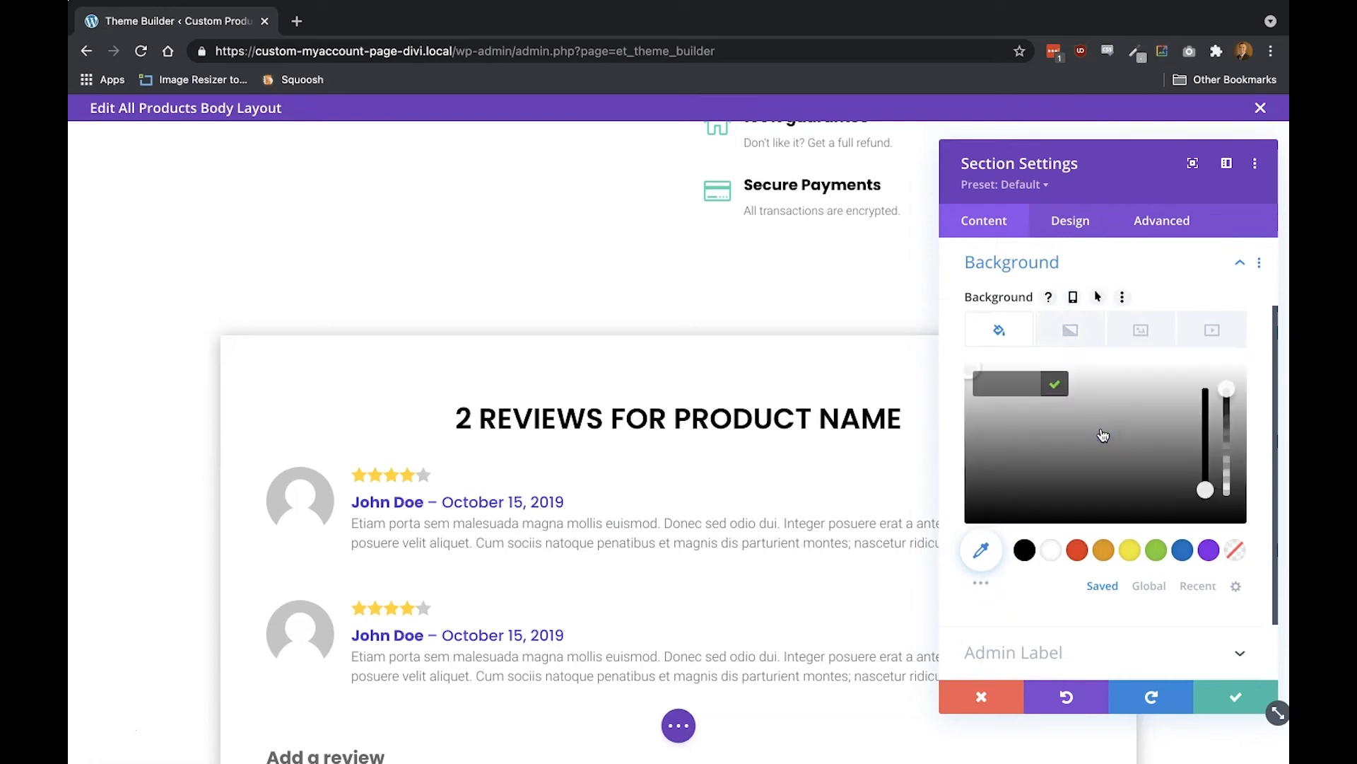
click(1009, 383)
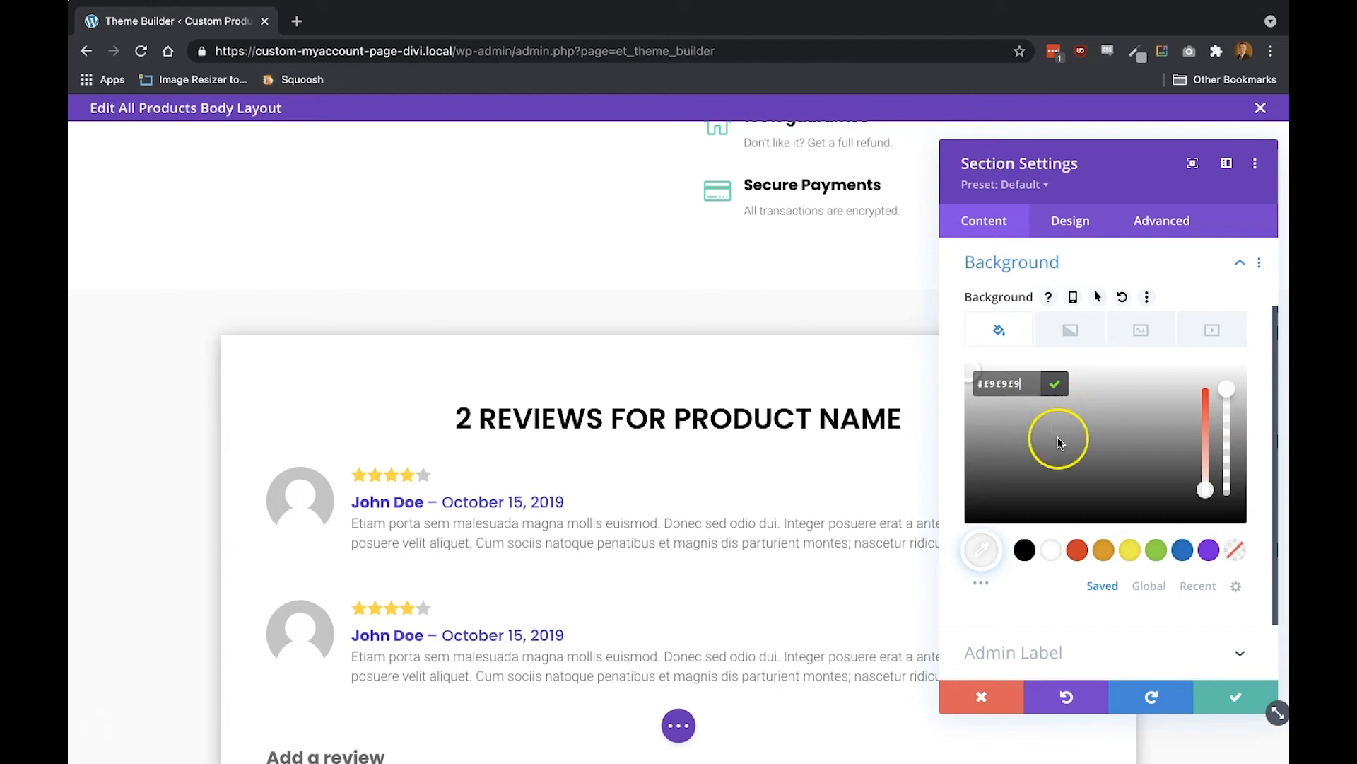
Add background-dots.png from the media library as the reviews section's background image
click(1137, 332)
click(1107, 428)
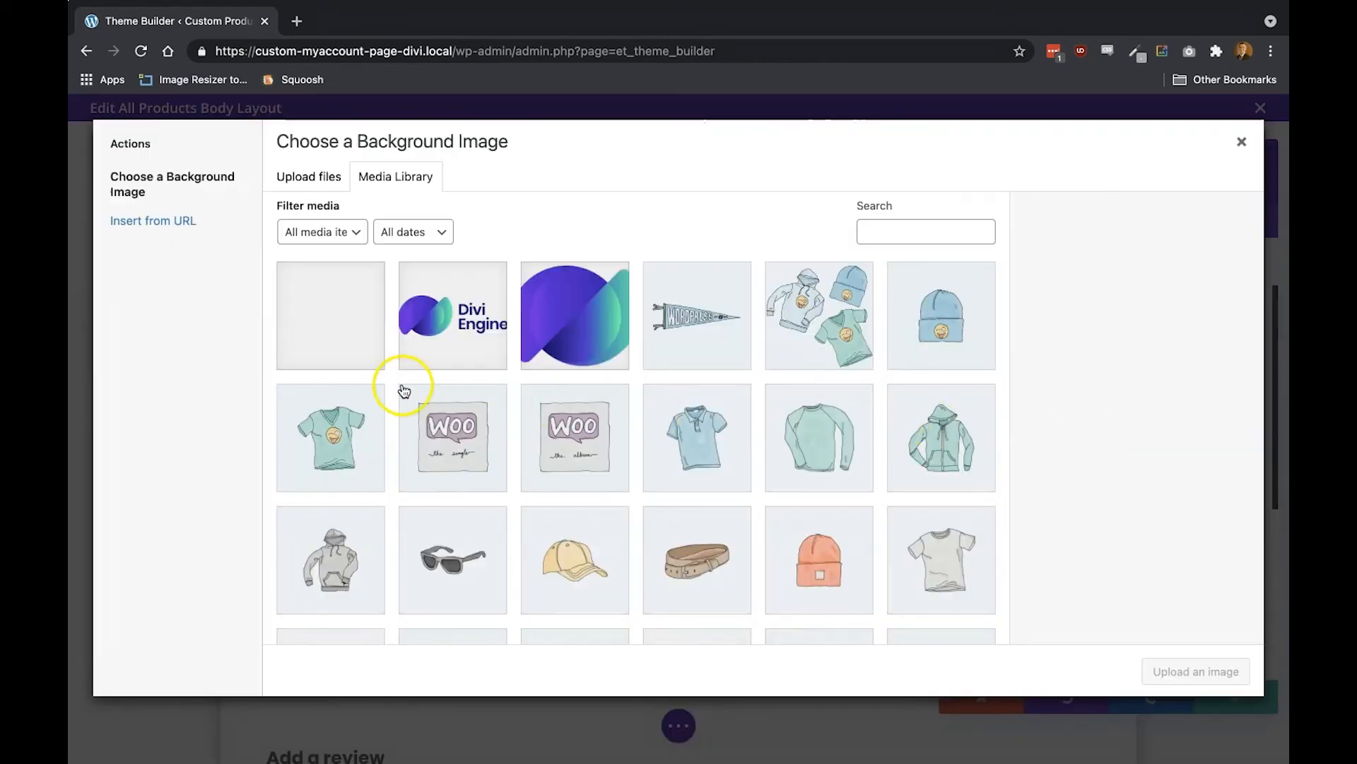
click(300, 297)
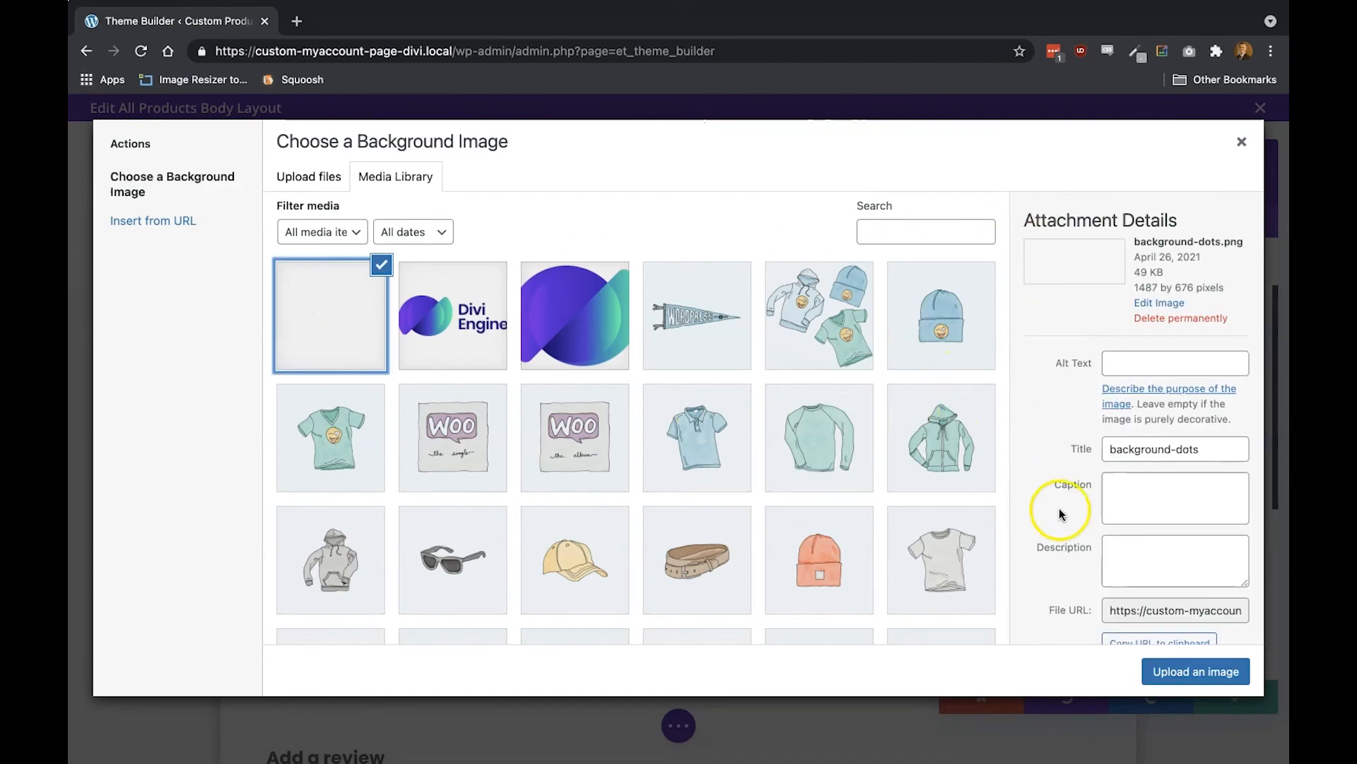
click(1194, 681)
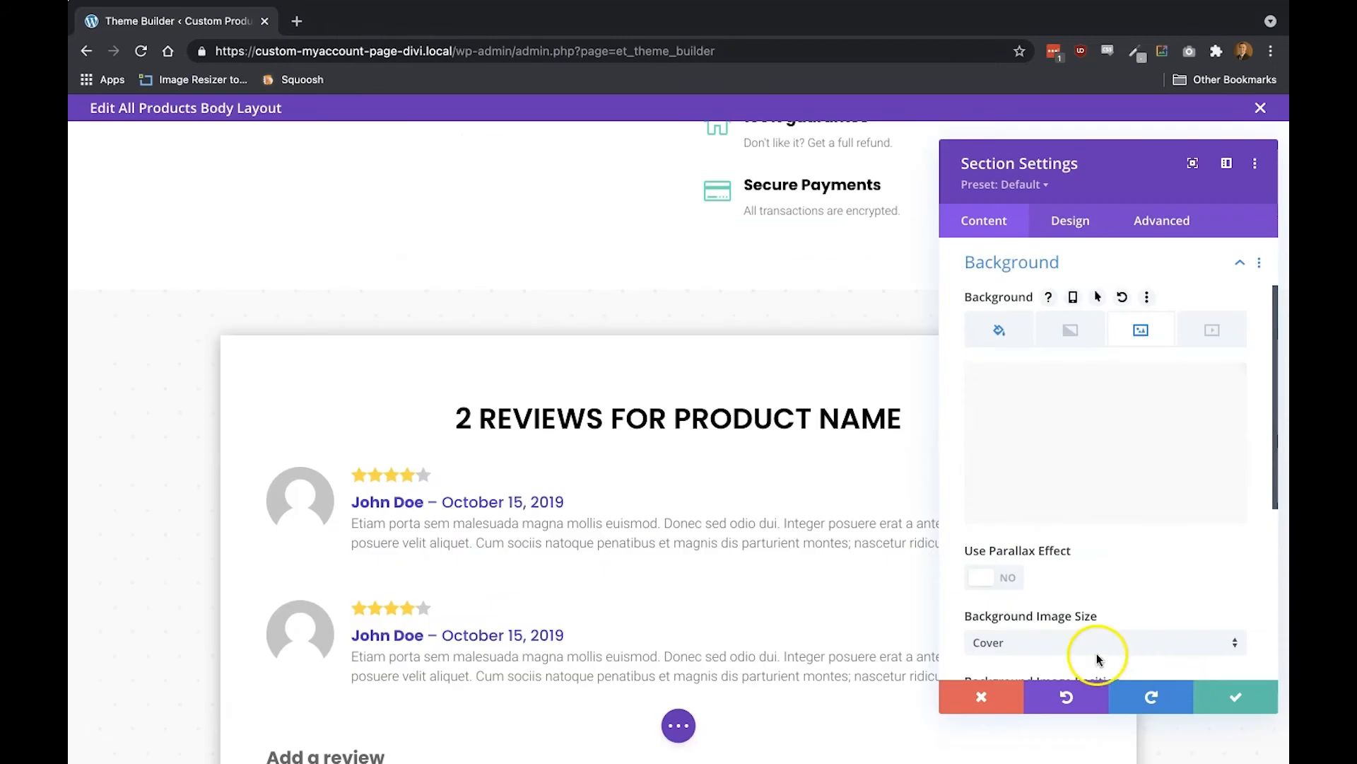
scroll(151, 470, down, 5)
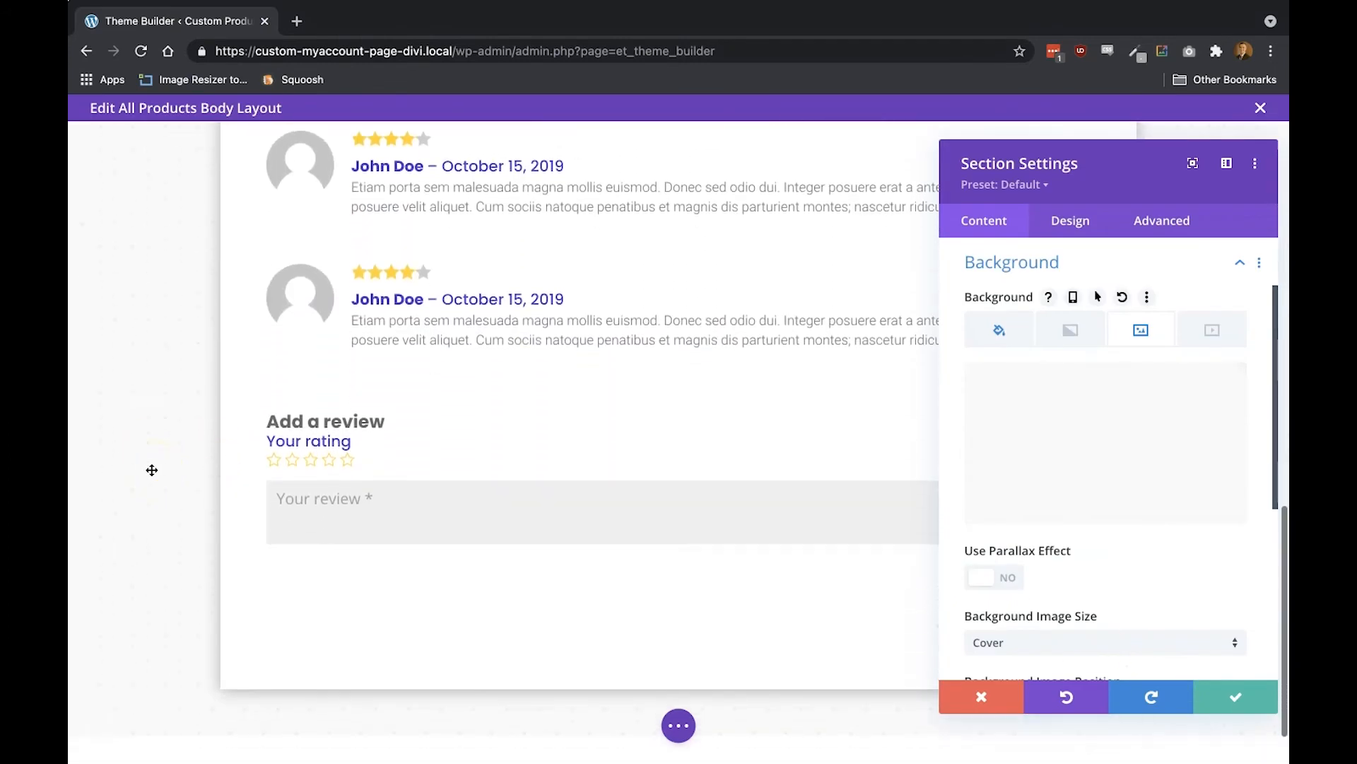
Keep the reviews section's background image at Cover size, centered with No Repeat, and save the section settings
scroll(1067, 527, down, 1)
scroll(1067, 526, down, 2)
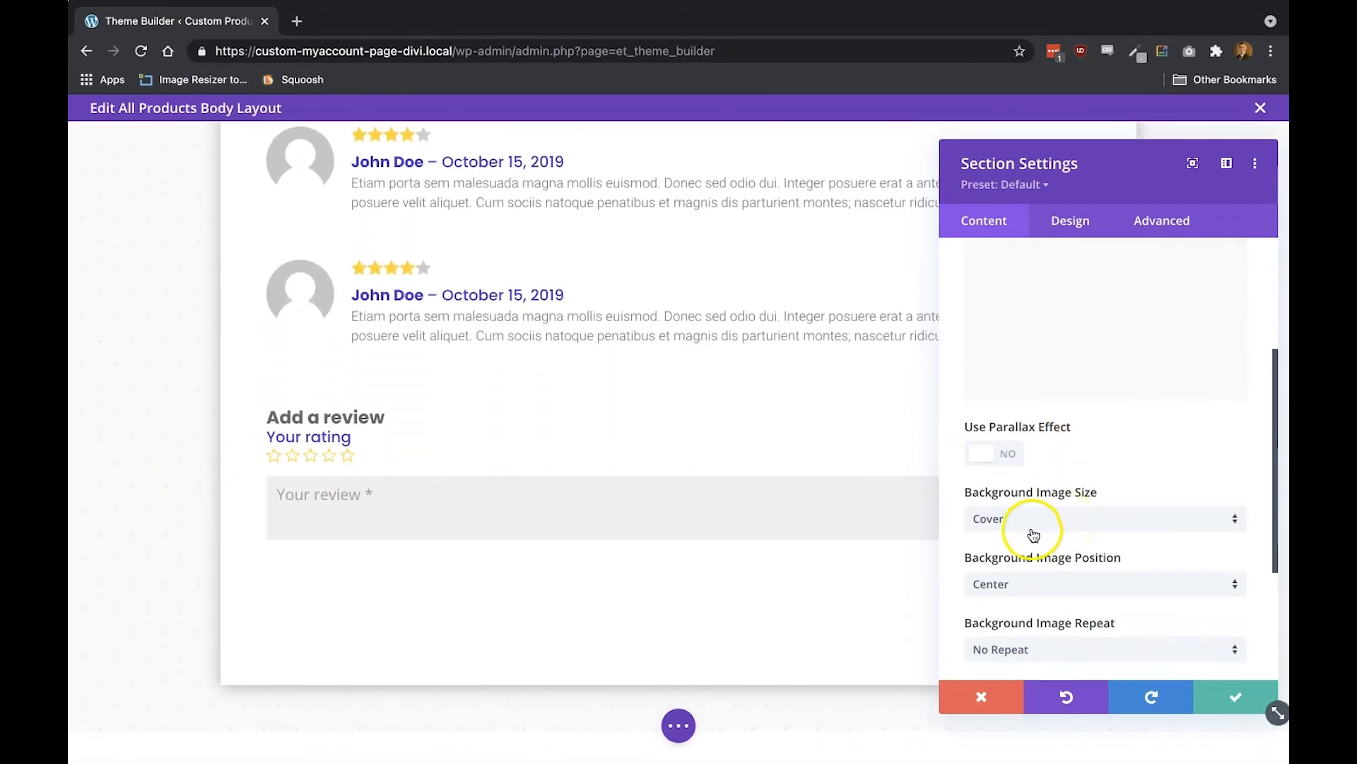
scroll(1033, 622, down, 2)
scroll(1033, 622, down, 1)
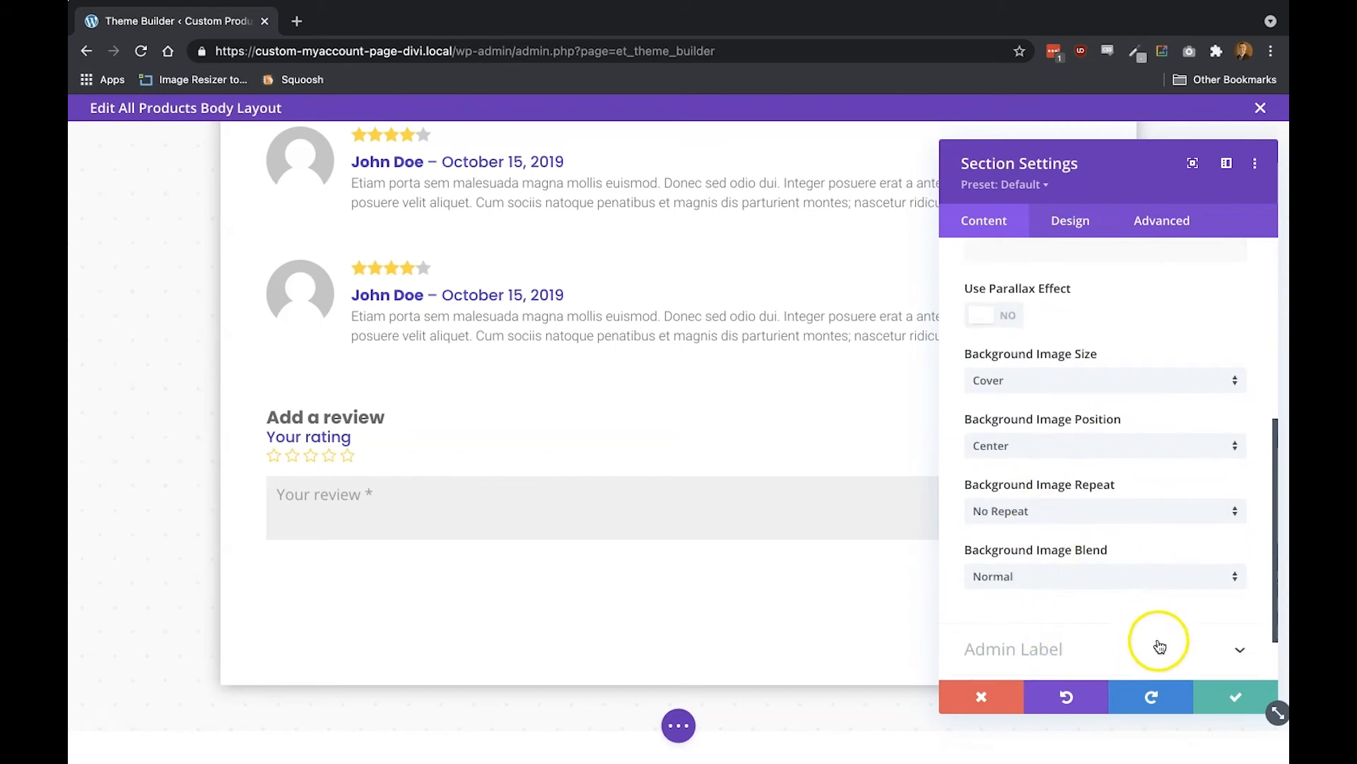
click(1217, 686)
scroll(1083, 640, down, 1)
scroll(1078, 640, up, 5)
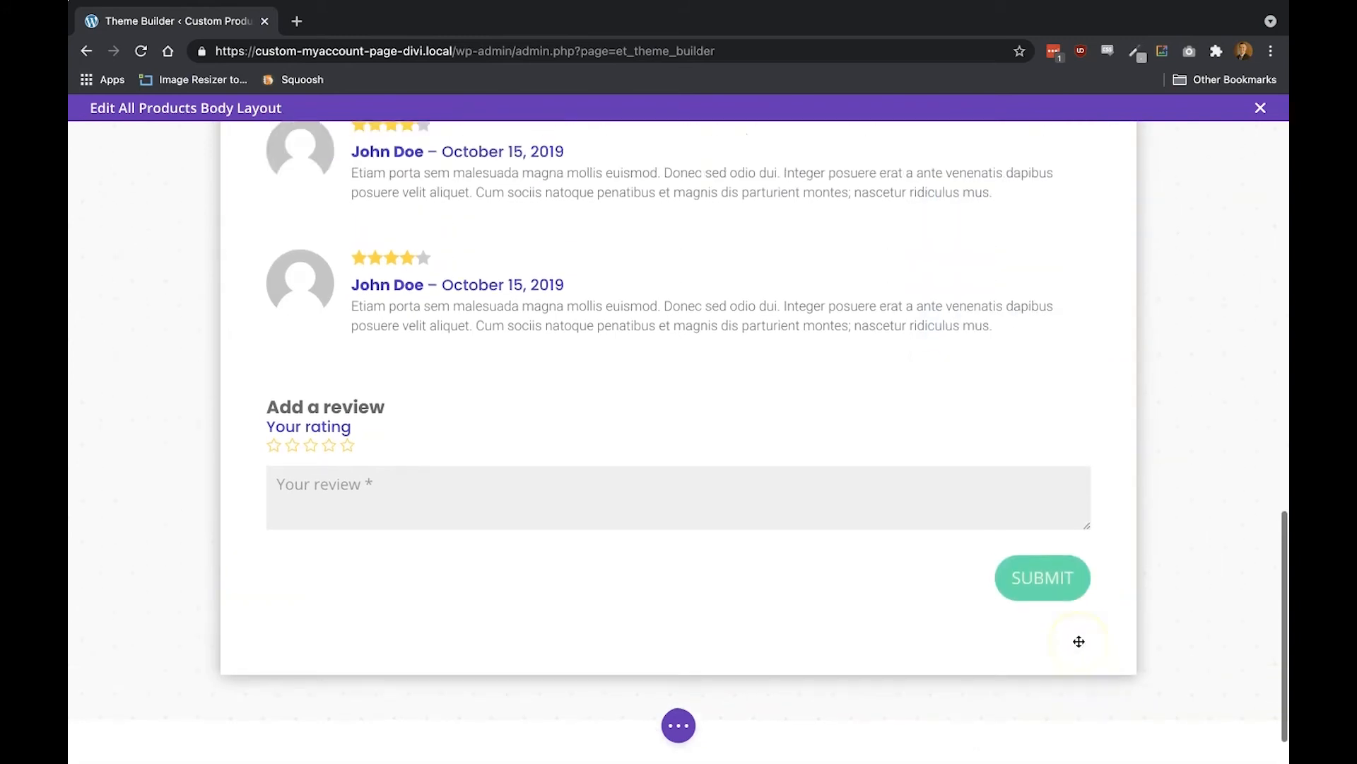
scroll(1079, 641, up, 1)
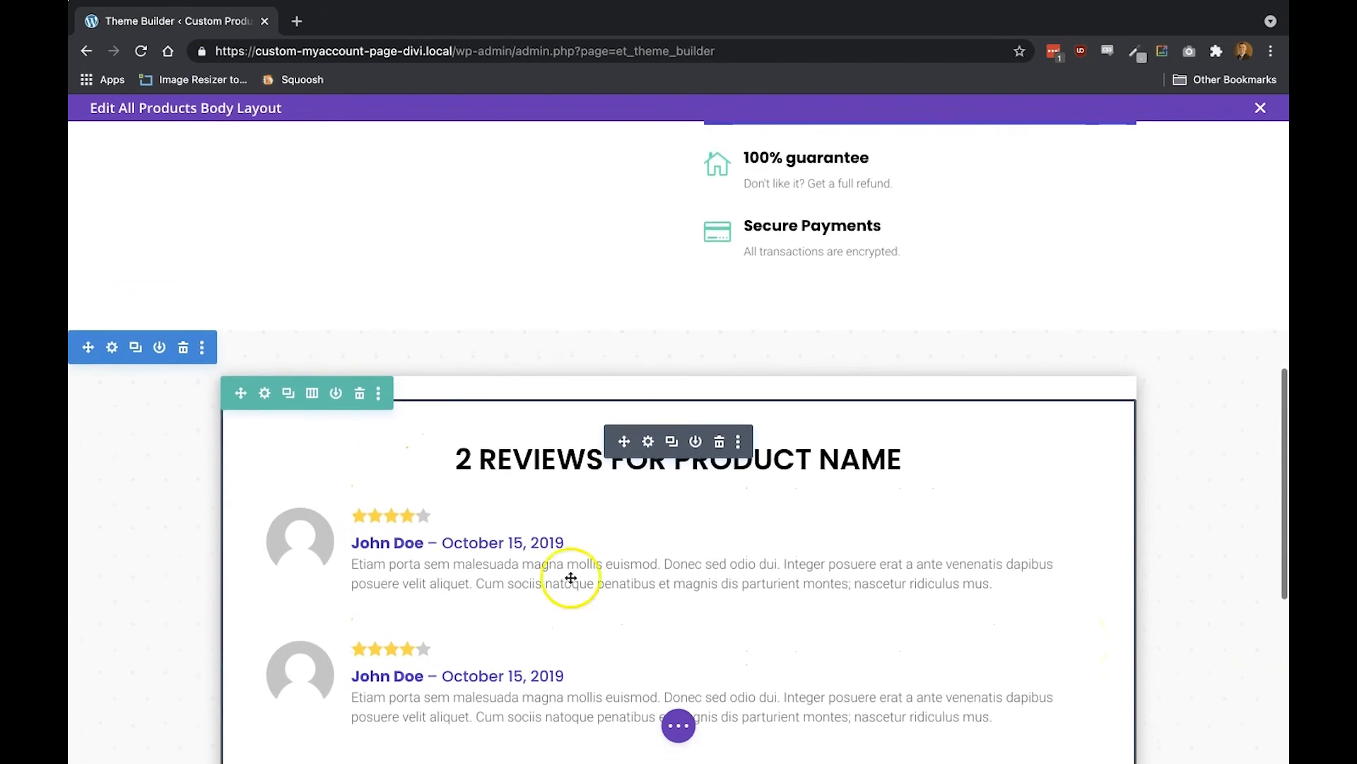
Insert an Image module directly below the Woo Reviews module and load Divi-Engine-icon.png from the media library
scroll(140, 466, down, 5)
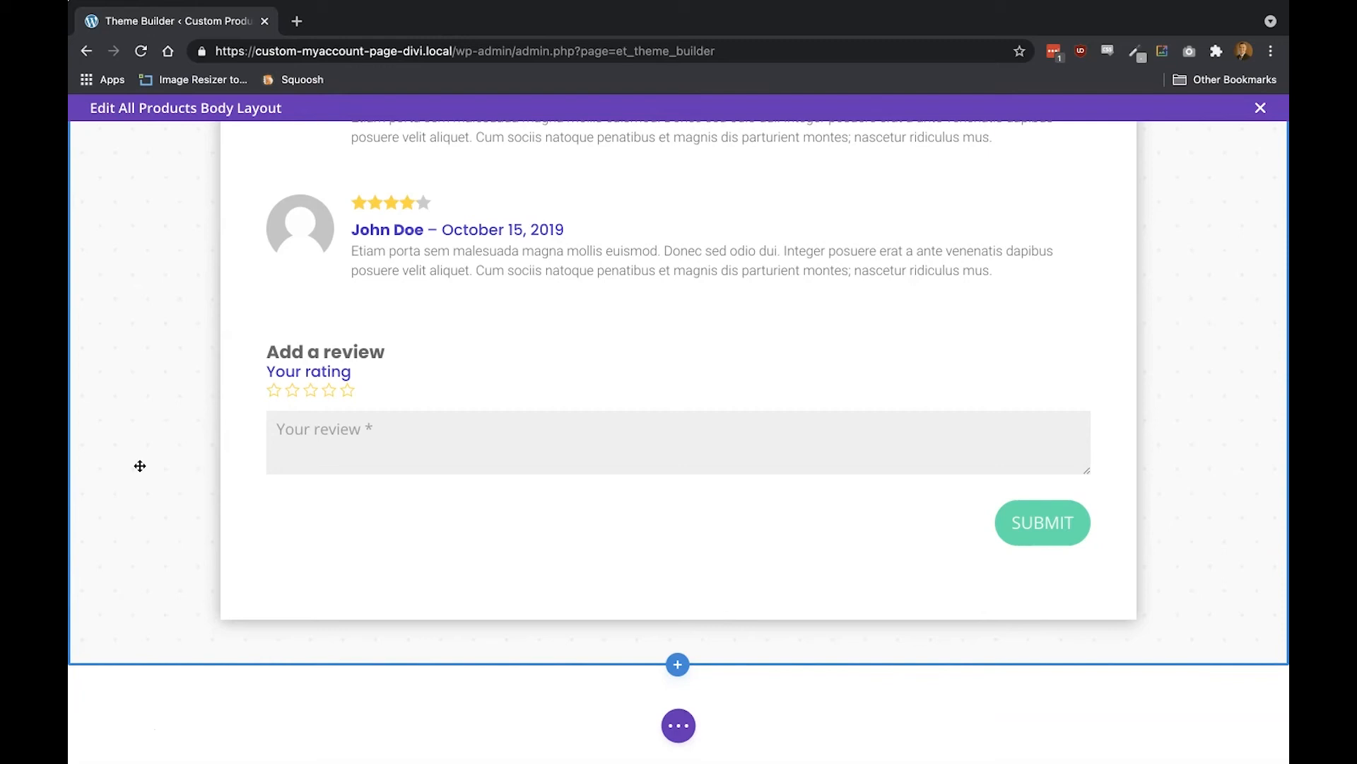
scroll(140, 466, up, 3)
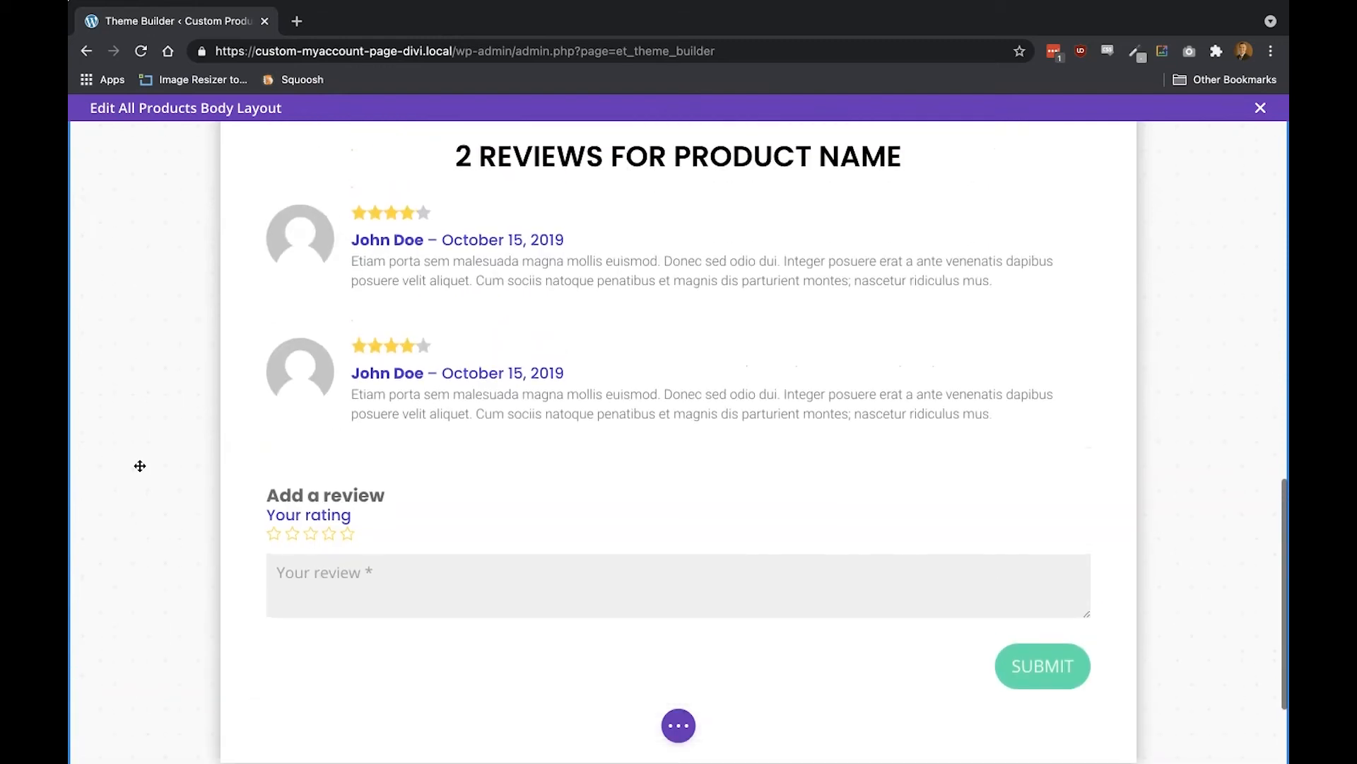
scroll(140, 466, down, 3)
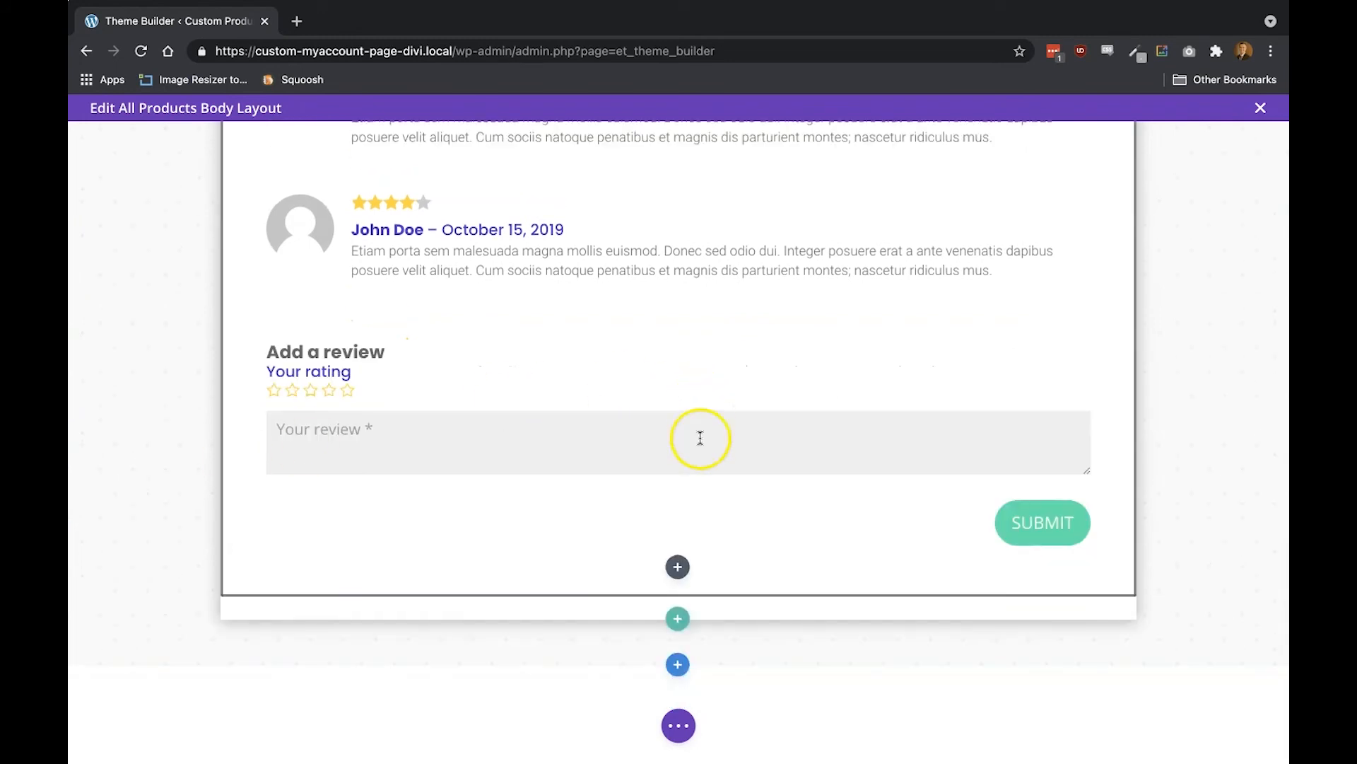
click(679, 567)
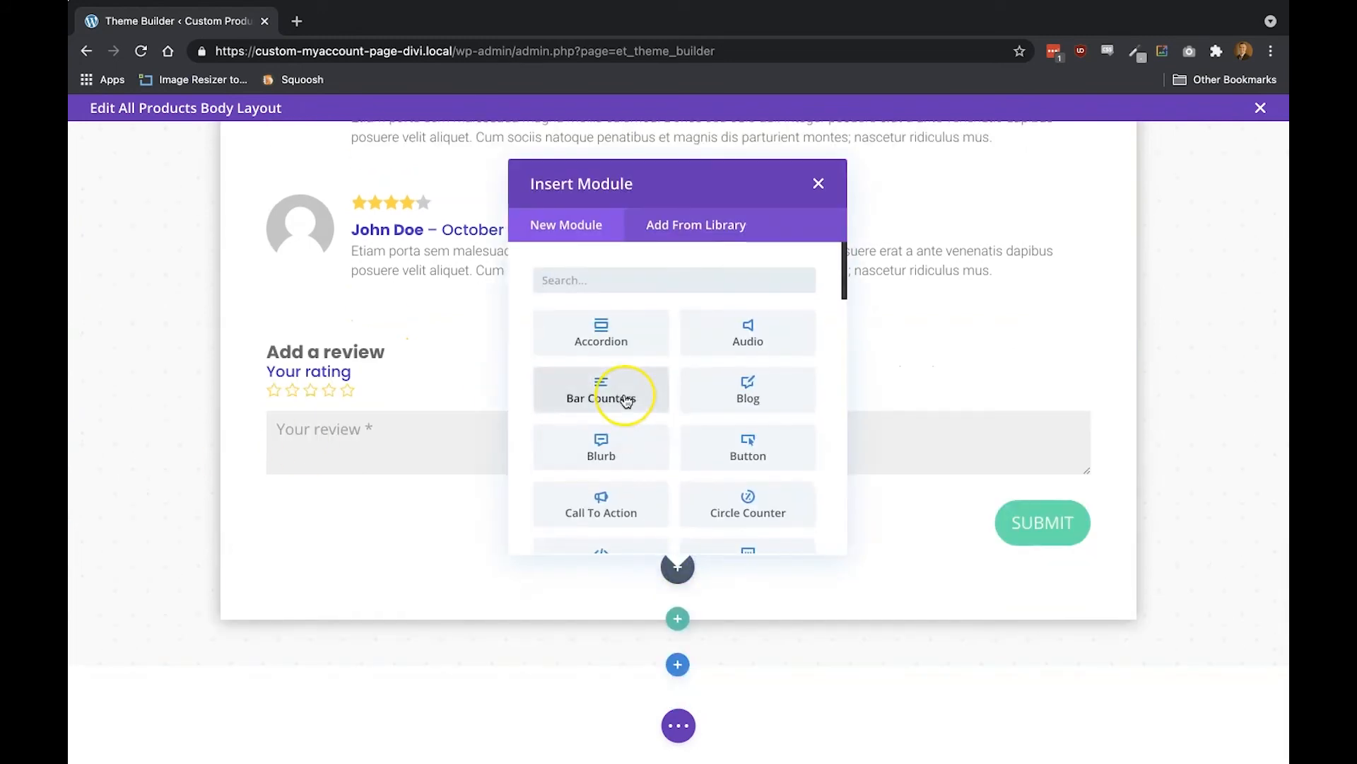
text(image)
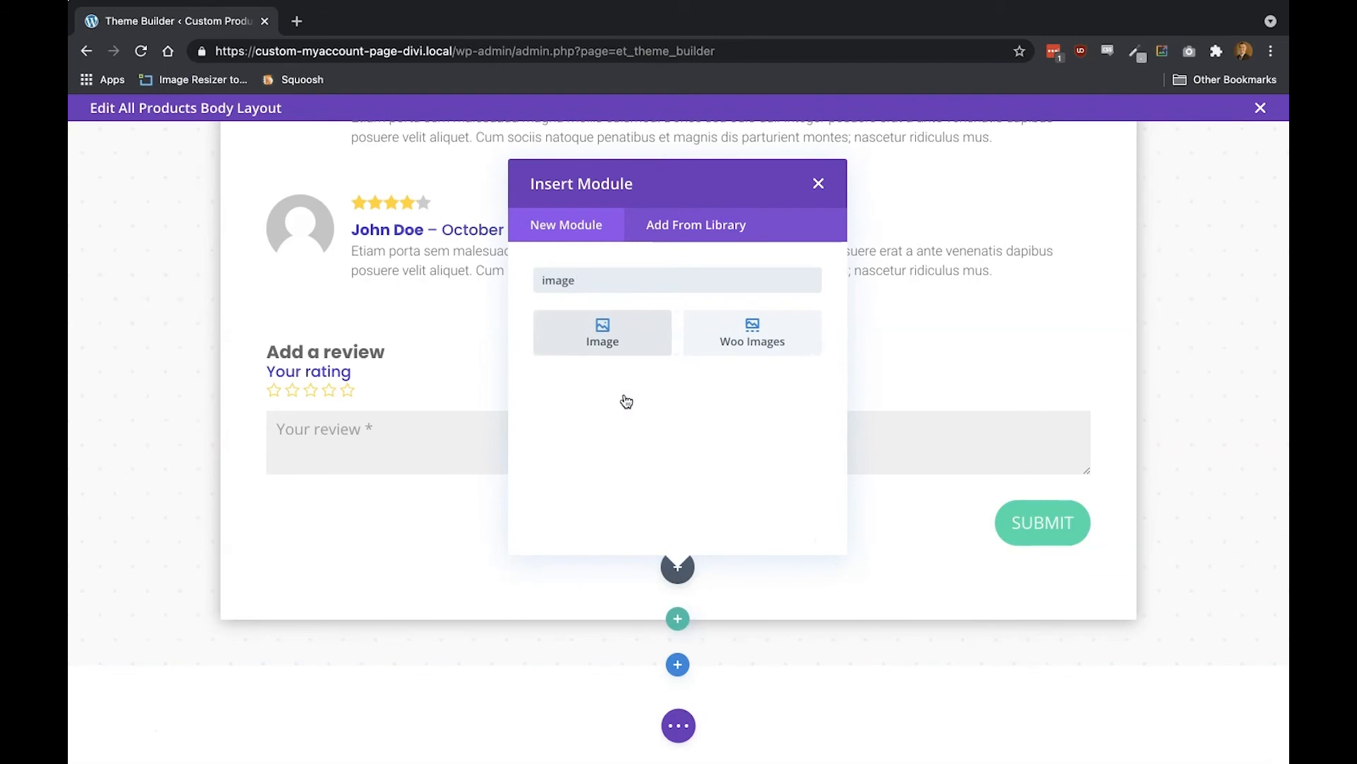
click(654, 346)
click(1097, 392)
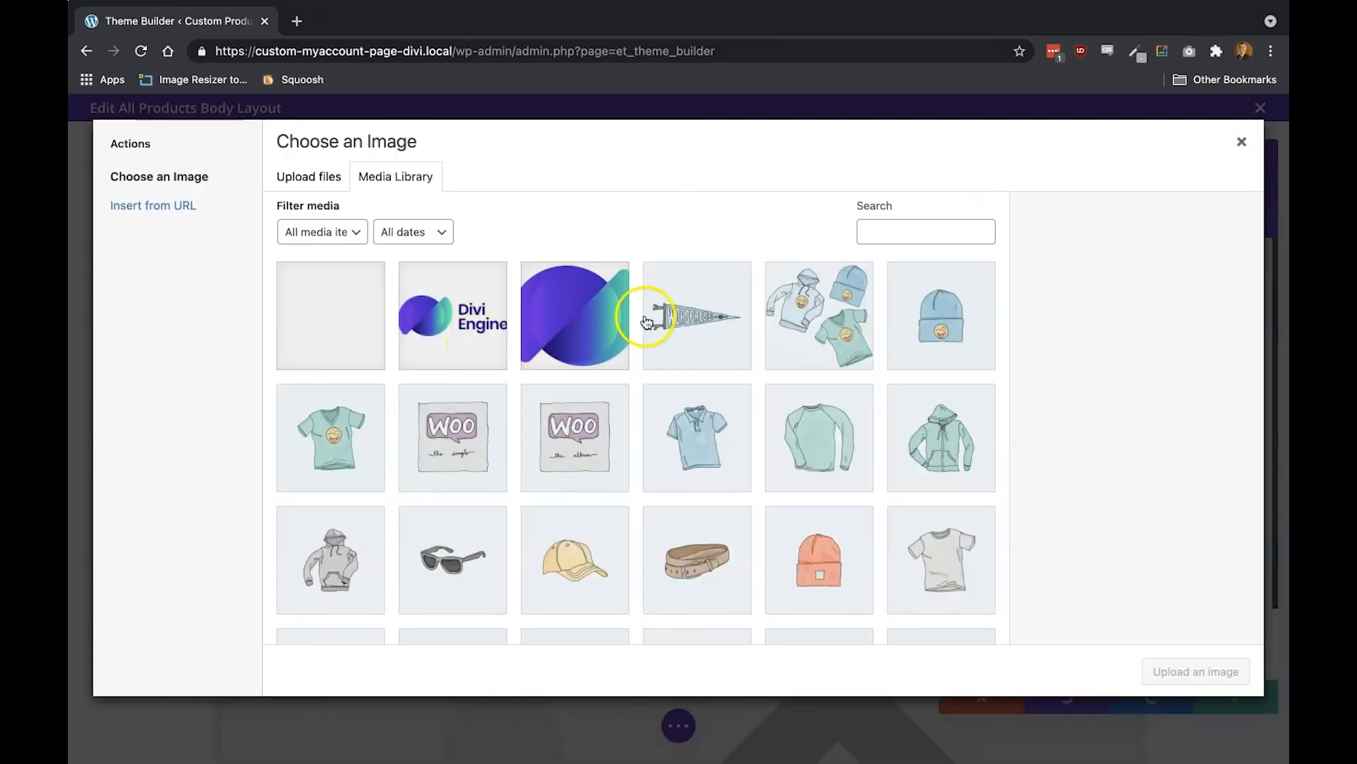
click(568, 323)
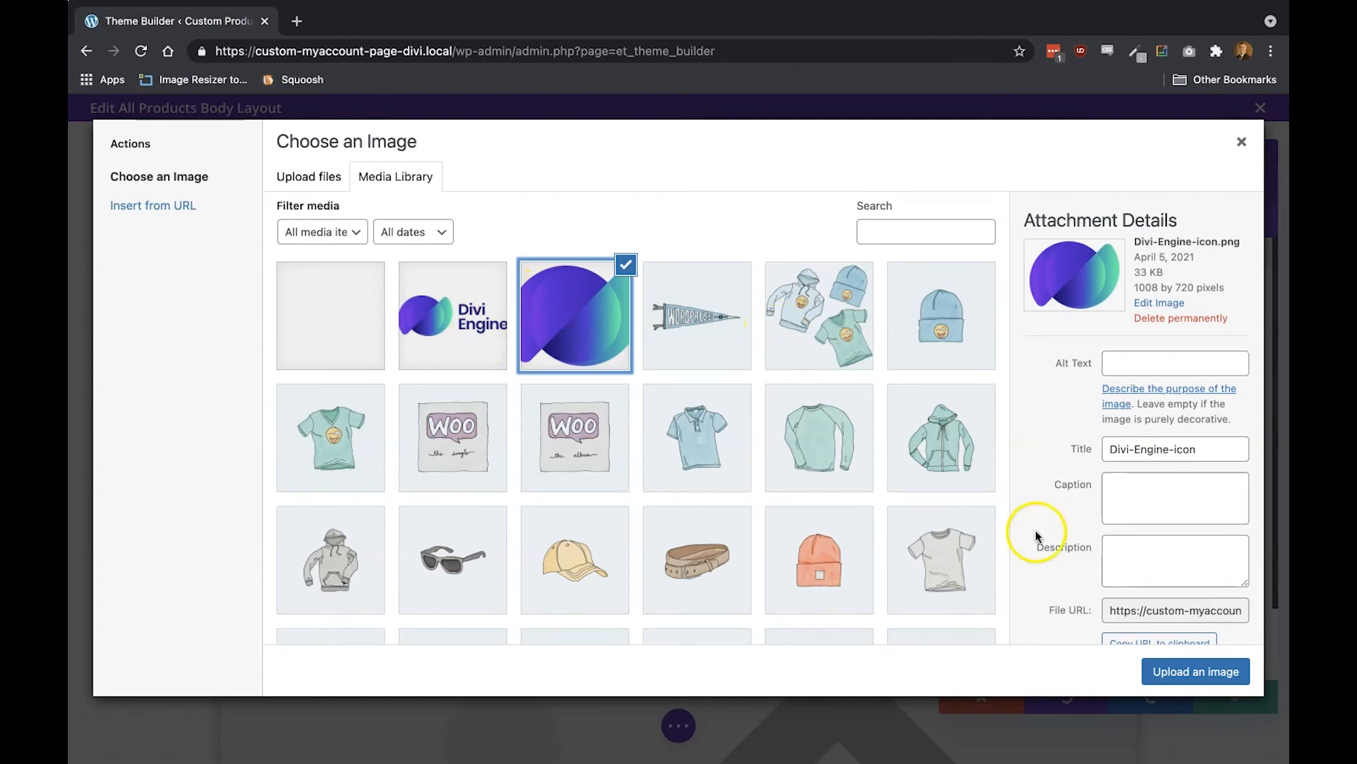
click(1160, 668)
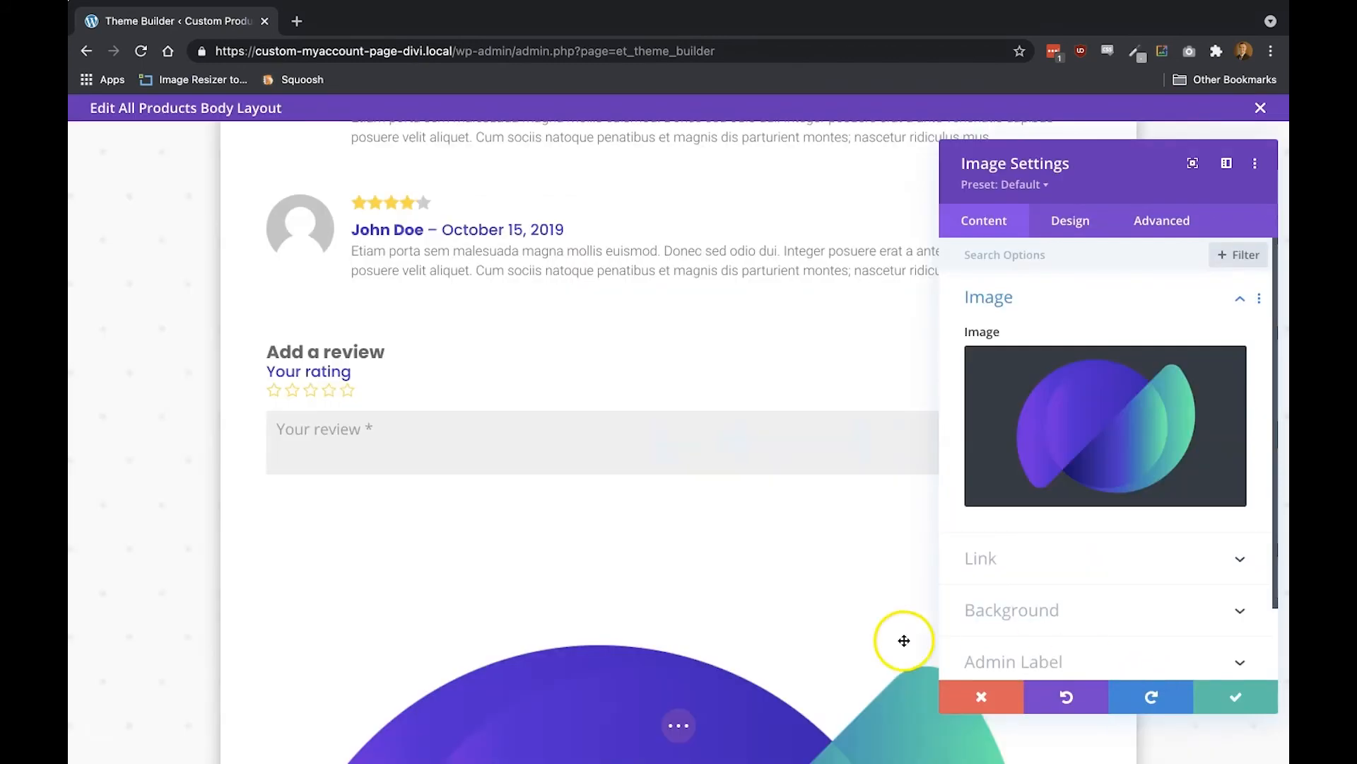
Set the max width of the new Image module to 150px
scroll(794, 535, down, 3)
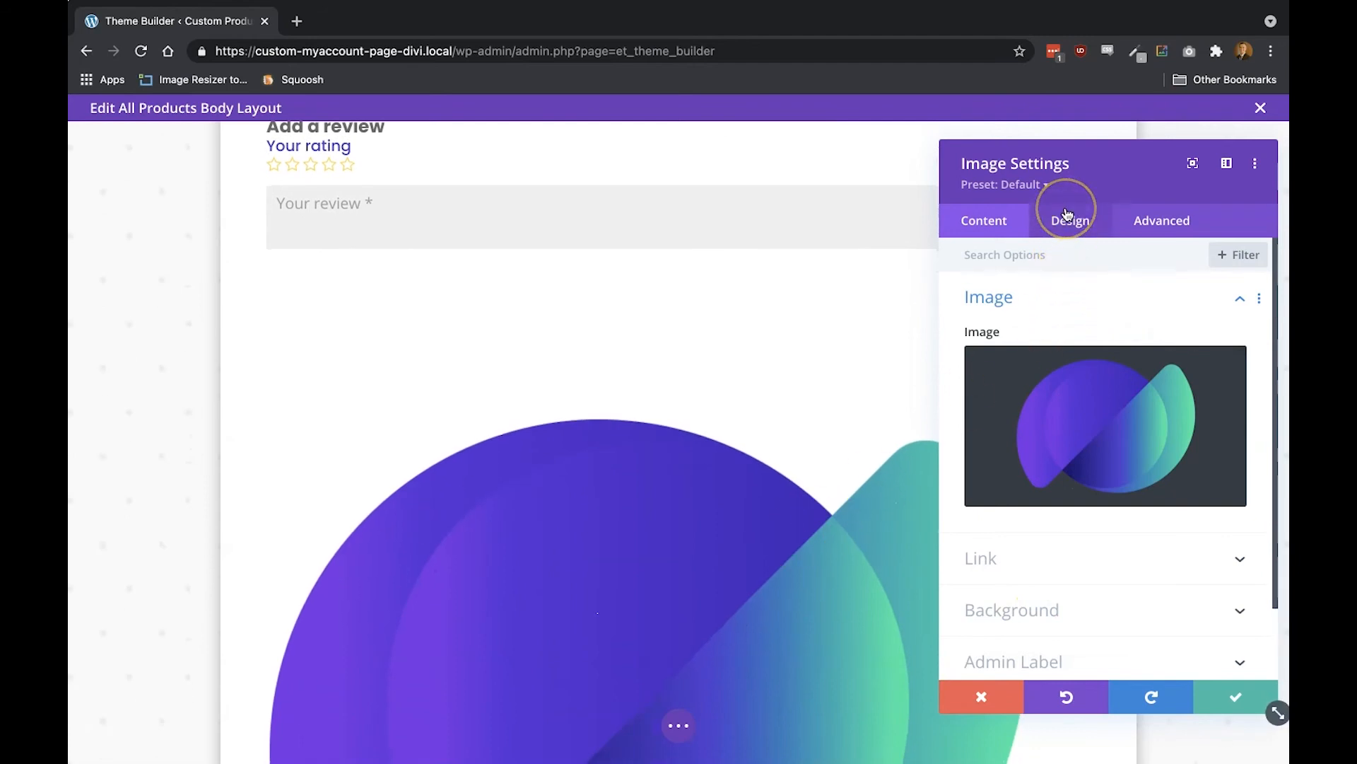
click(1068, 213)
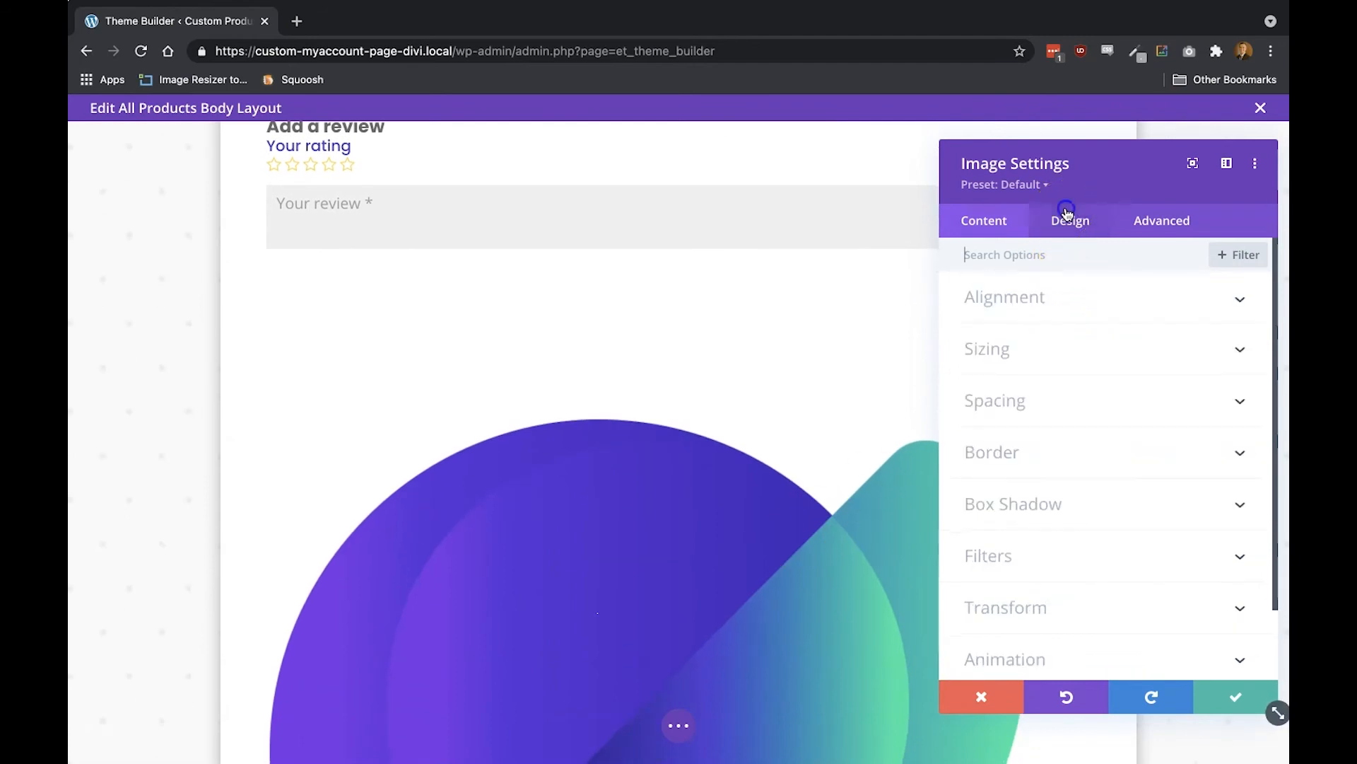
click(1021, 348)
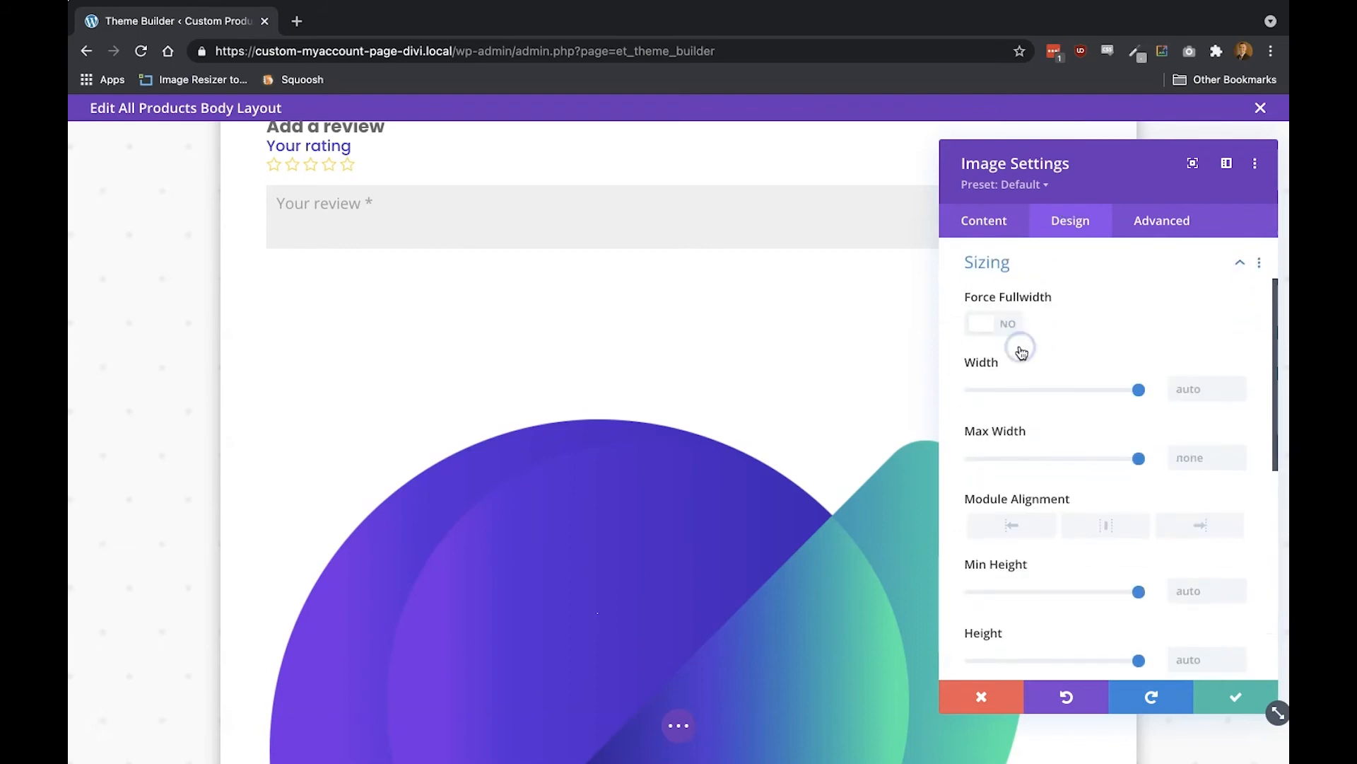
click(1186, 454)
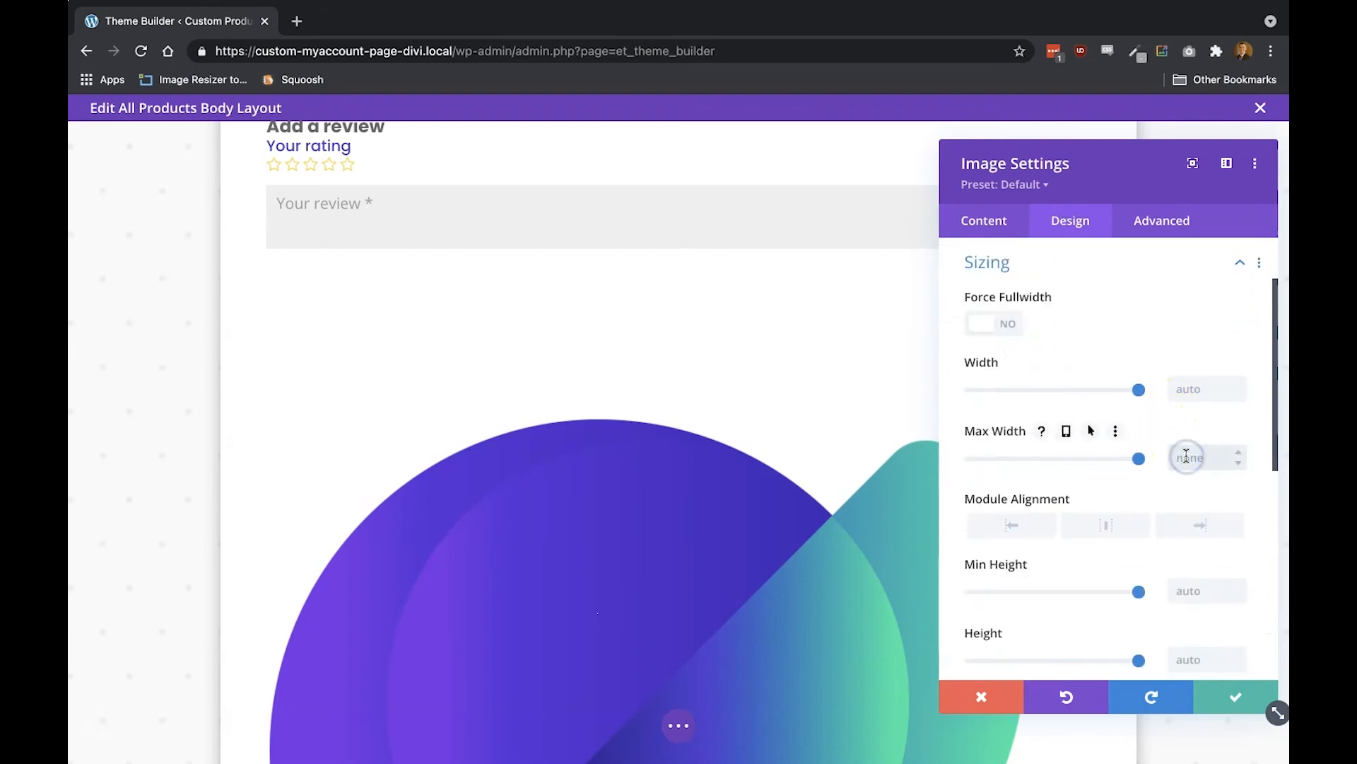
text(px)
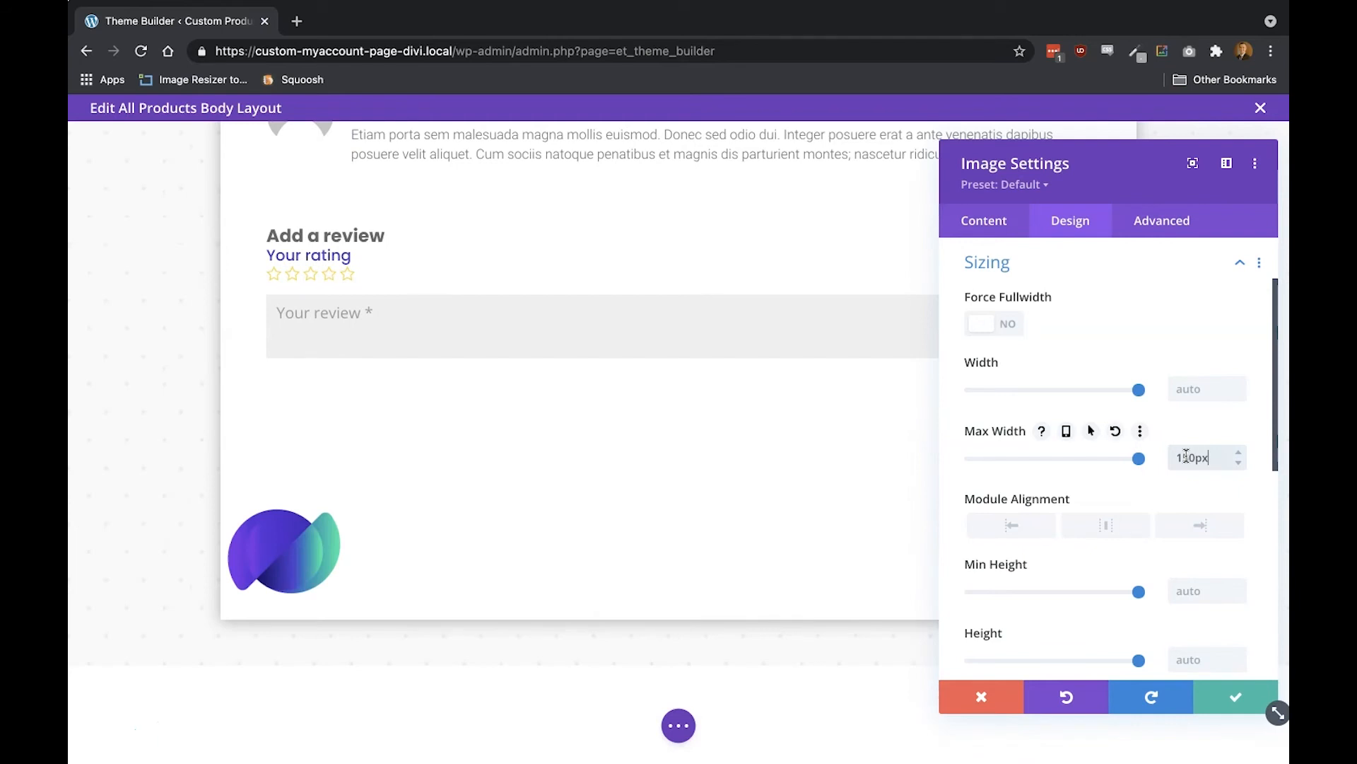
Give the Image module an Absolute position with its location at the upper-left corner of the reviews card
click(1170, 220)
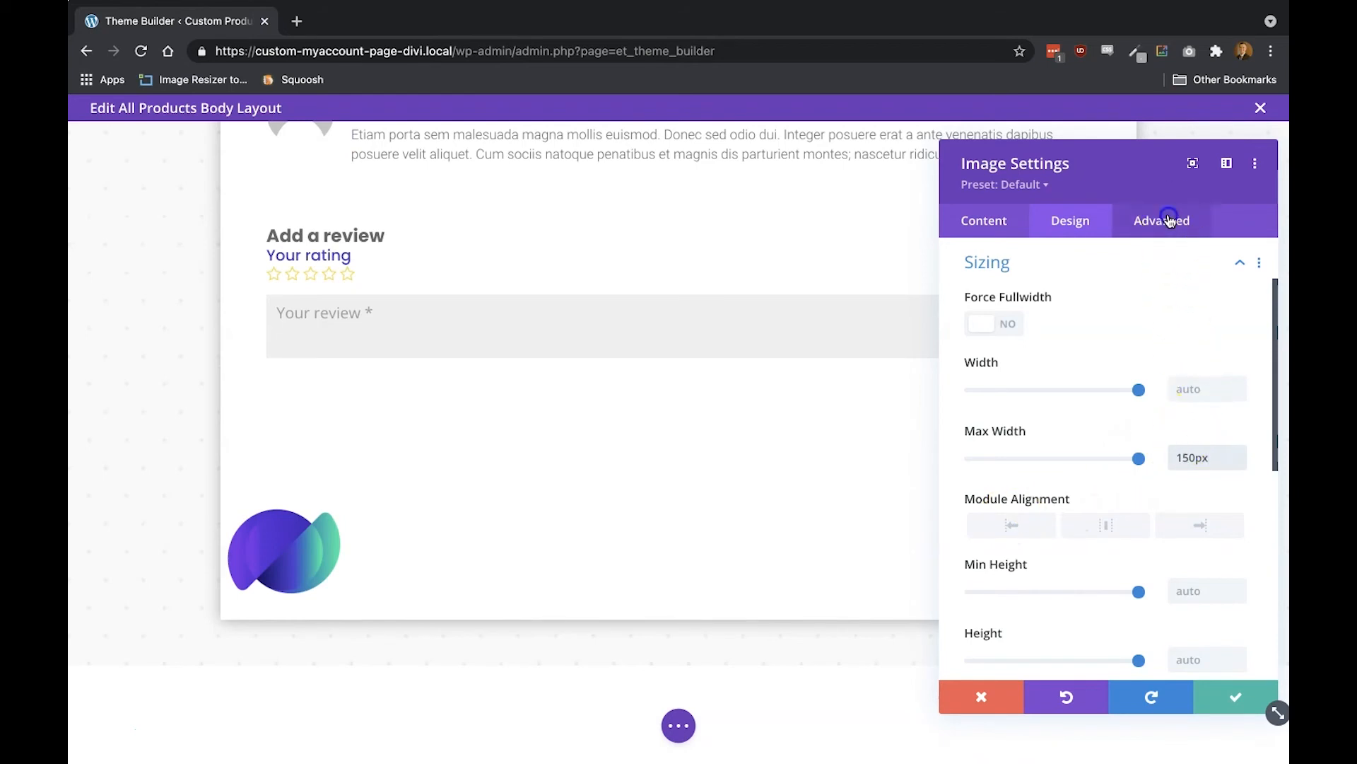
click(1026, 552)
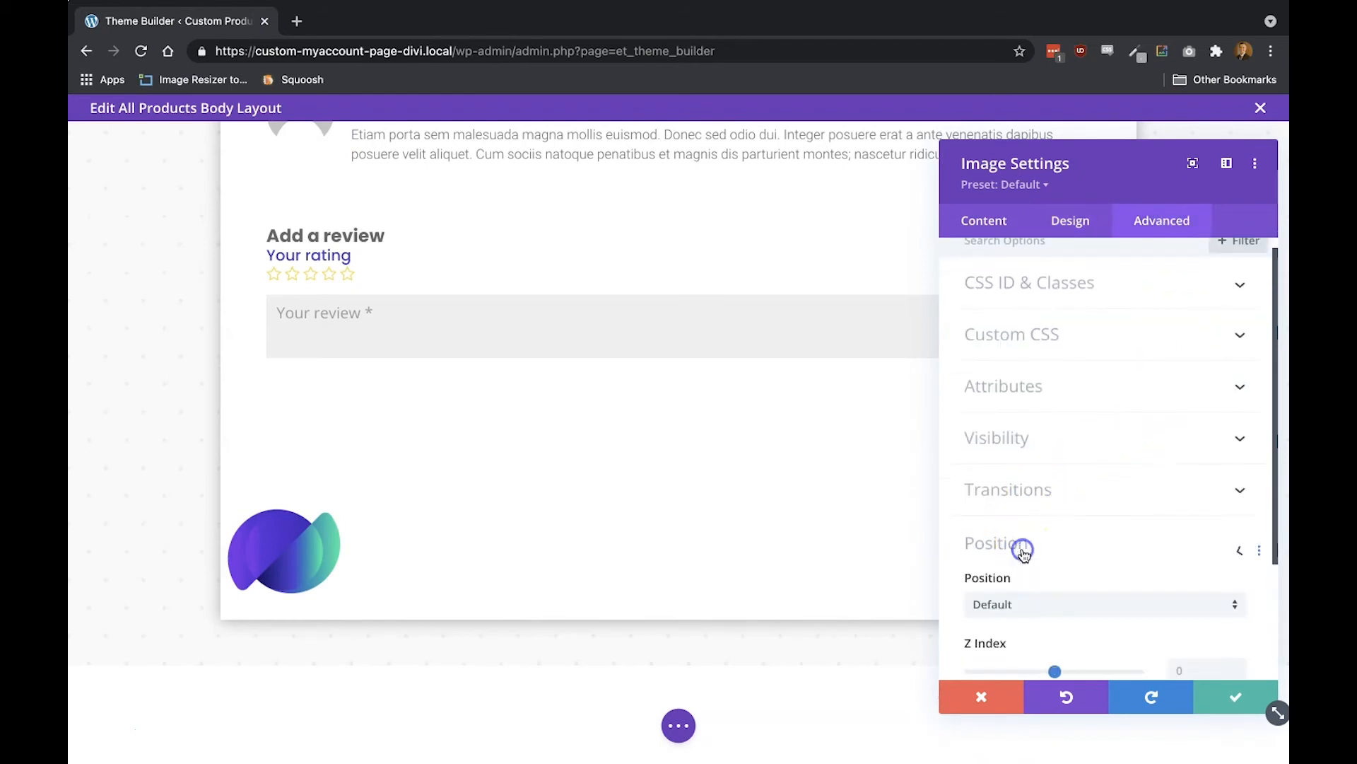
click(1027, 439)
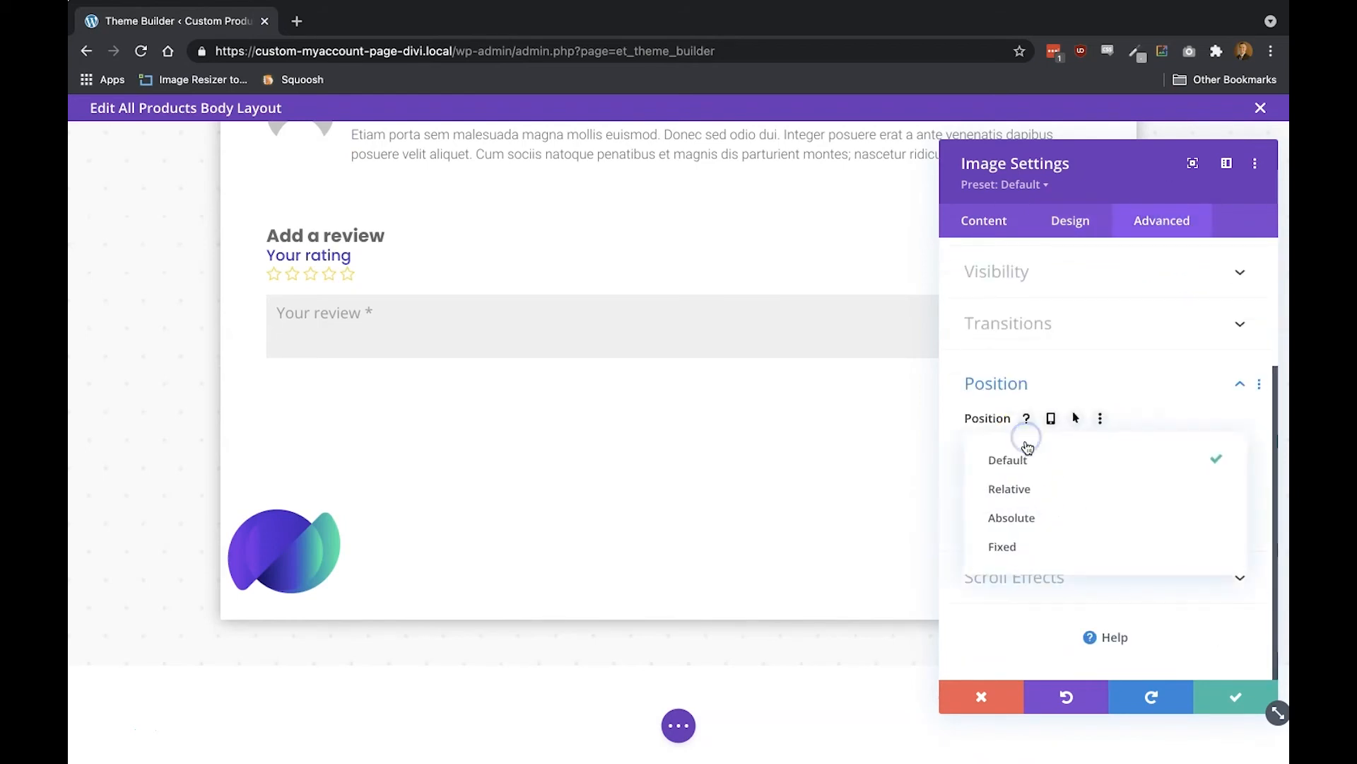
click(1023, 515)
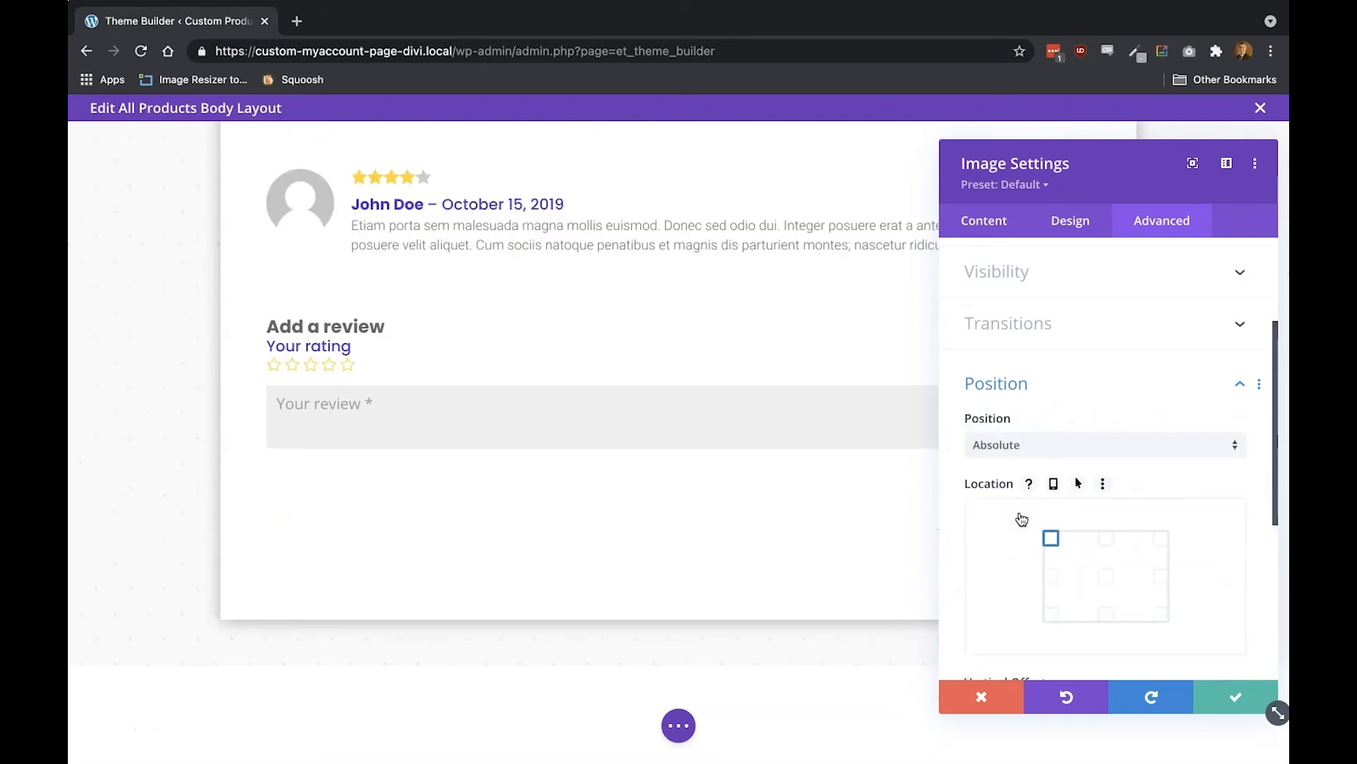
scroll(855, 394, up, 5)
scroll(855, 394, down, 1)
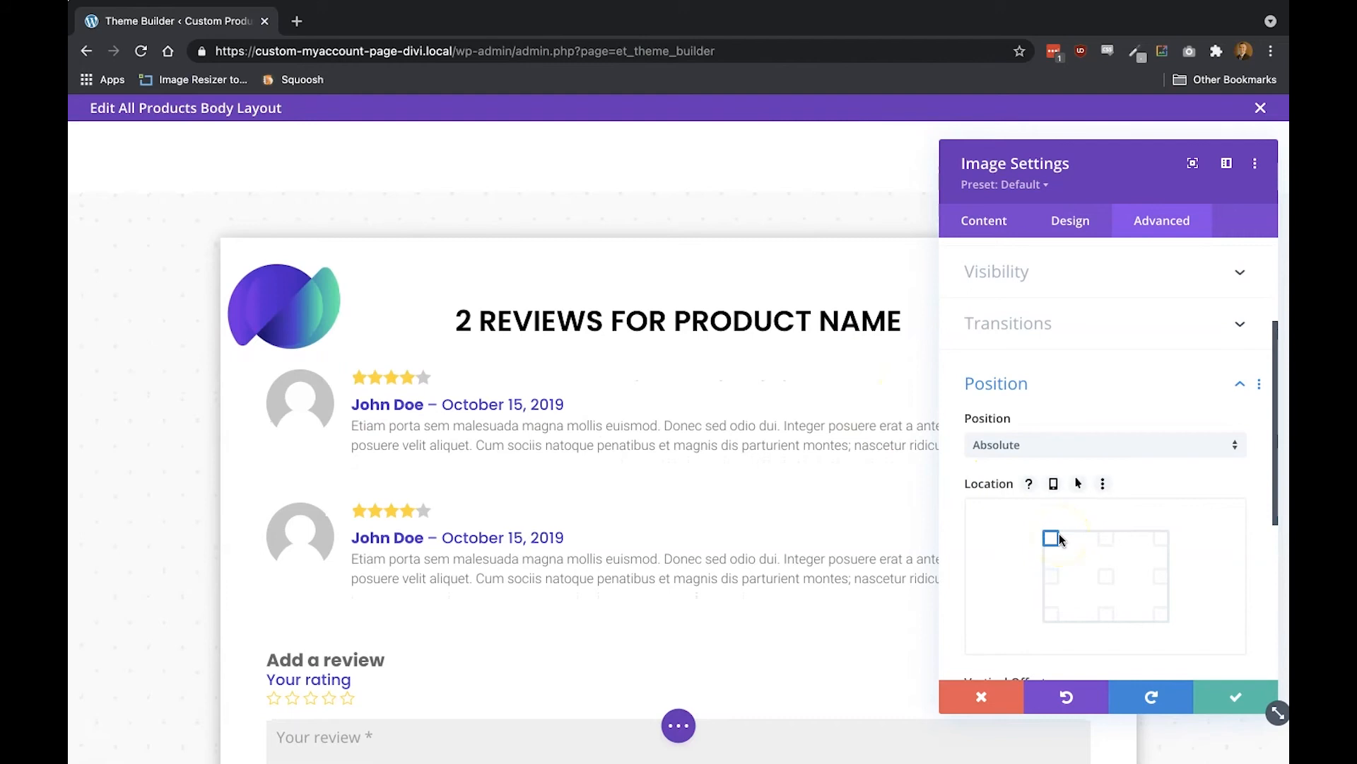
Set the image's vertical offset and horizontal offset to -75px each
scroll(1059, 537, down, 3)
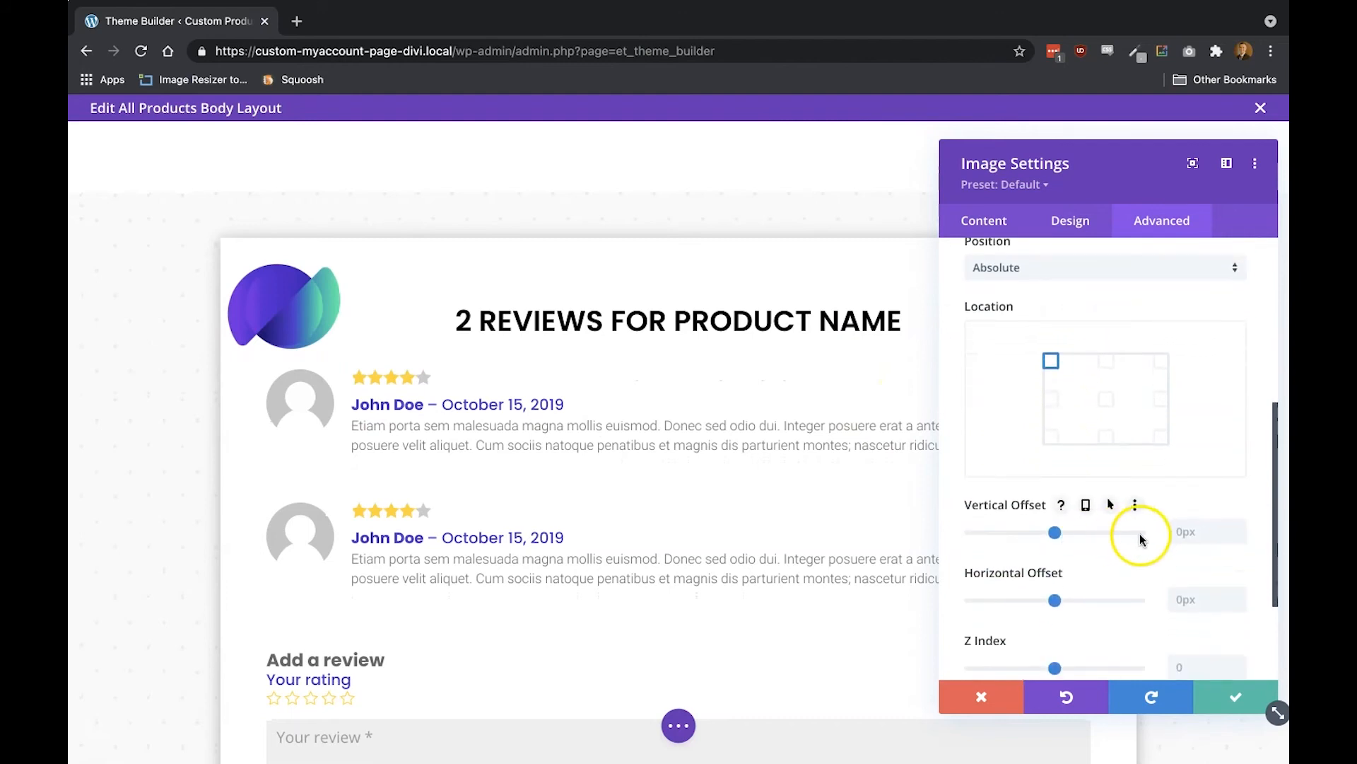
mouse_move(1053, 535)
mouse_down()
mouse_move(1042, 535)
mouse_move(1066, 535)
mouse_move(1050, 534)
mouse_up()
click(1177, 532)
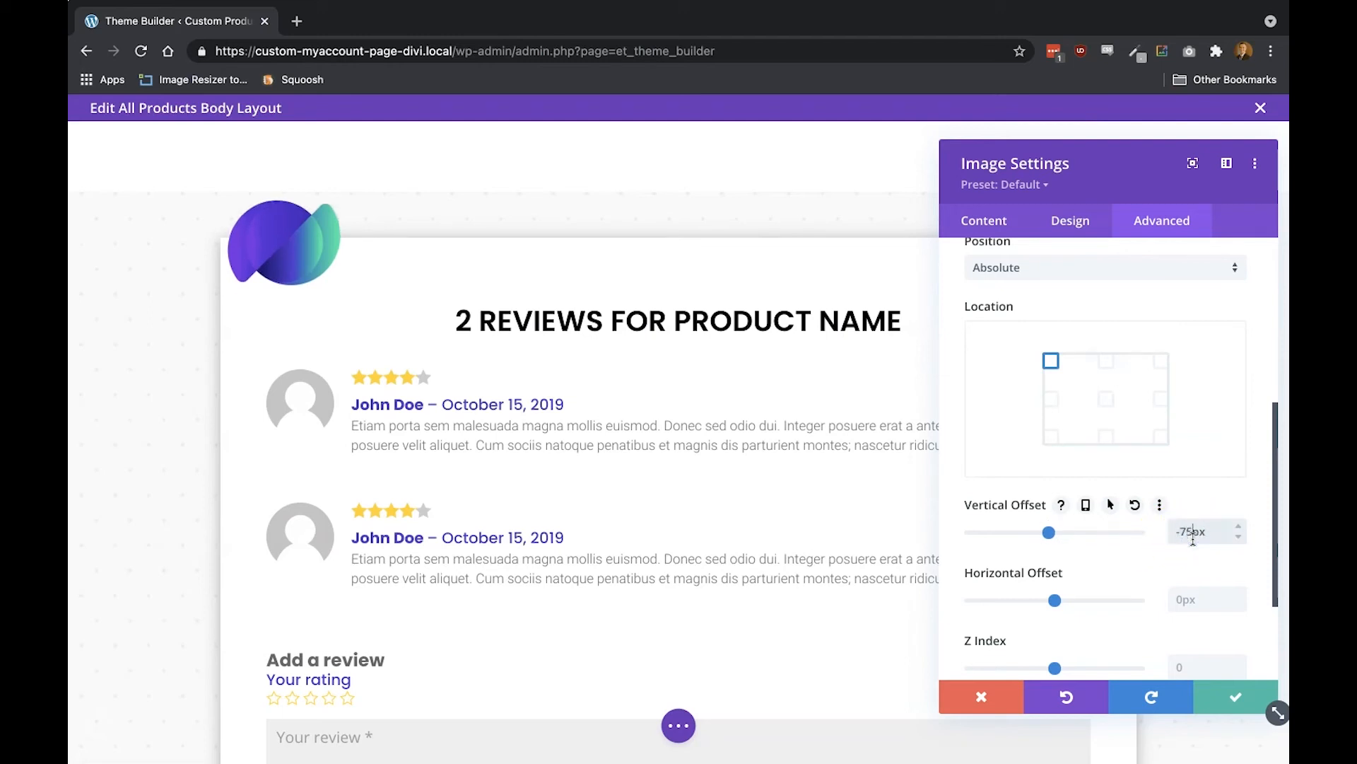
click(1194, 598)
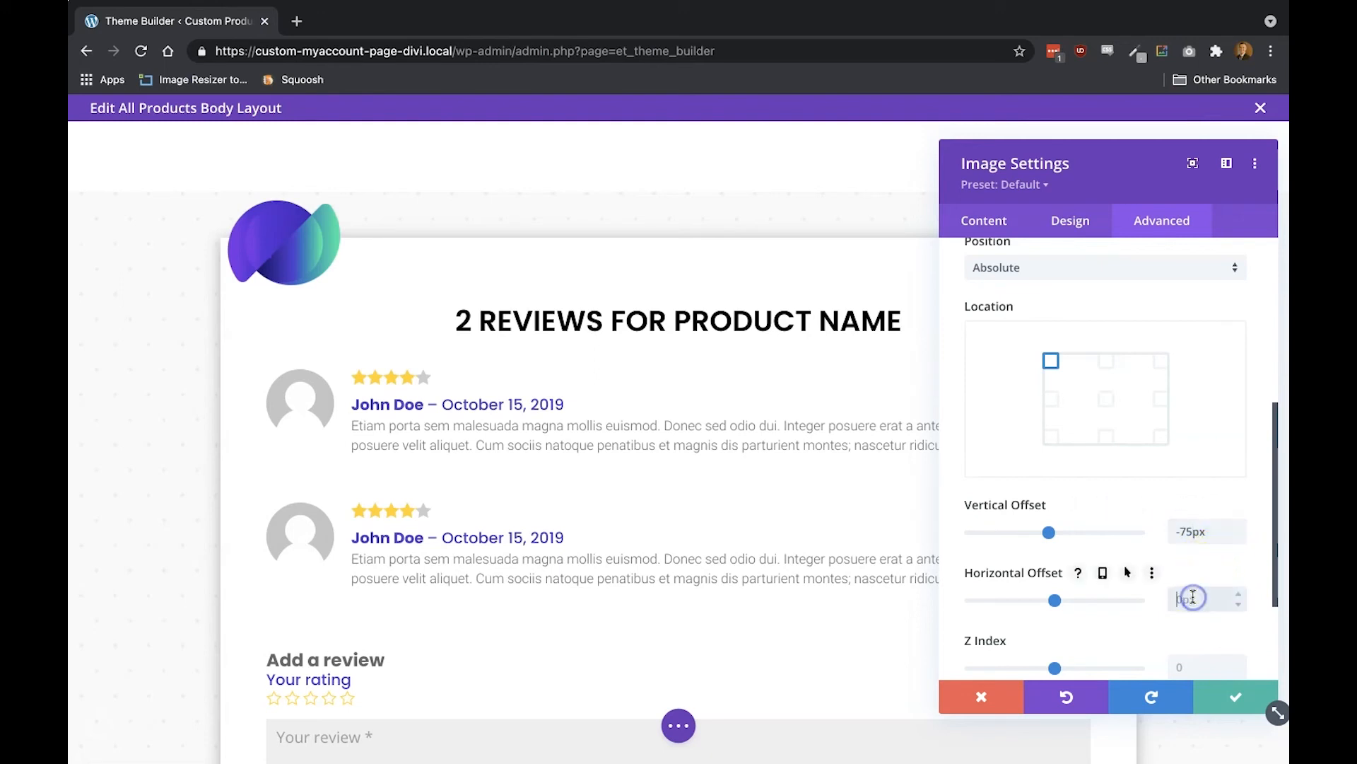
text(-75px)
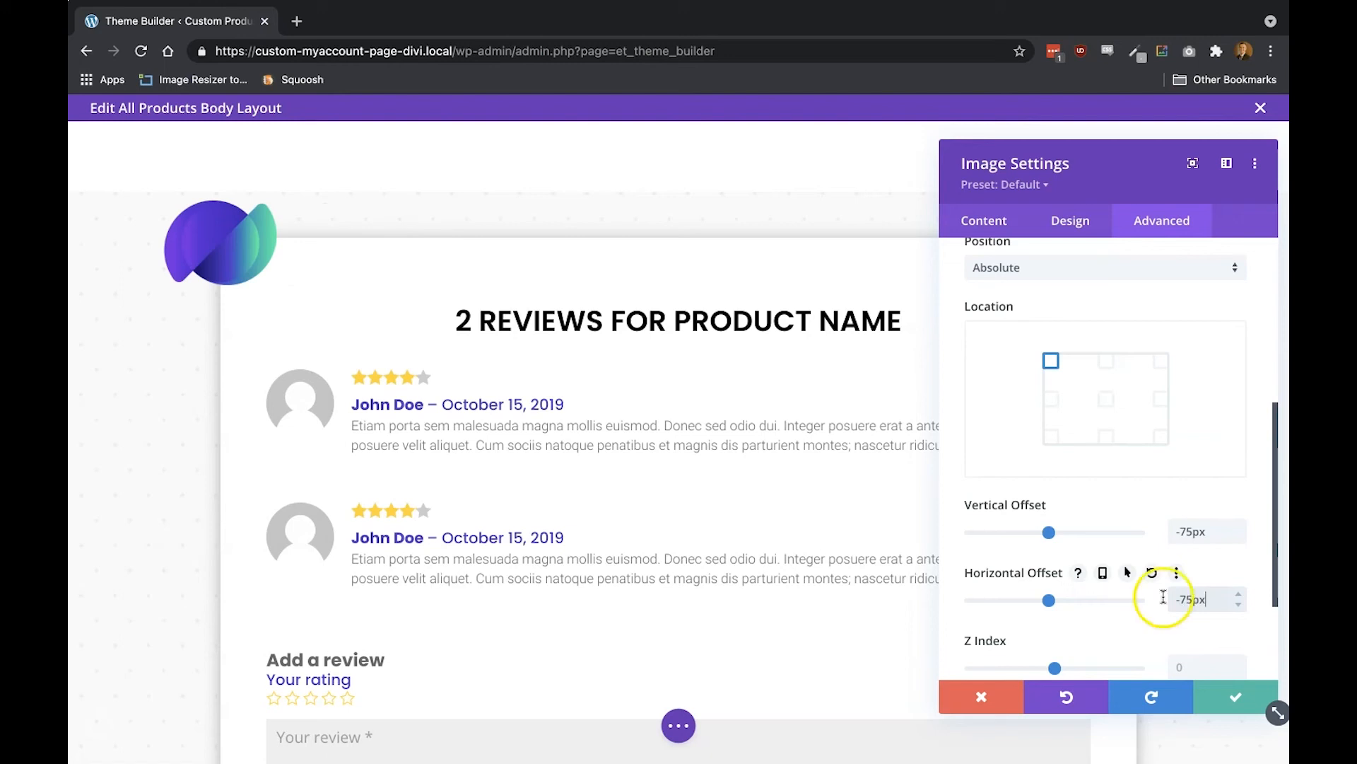
Try a horizontal offset of -33px for the image and set it back to -75px
click(1049, 600)
mouse_move(1049, 599)
mouse_down()
mouse_move(1093, 599)
mouse_move(1052, 599)
mouse_up()
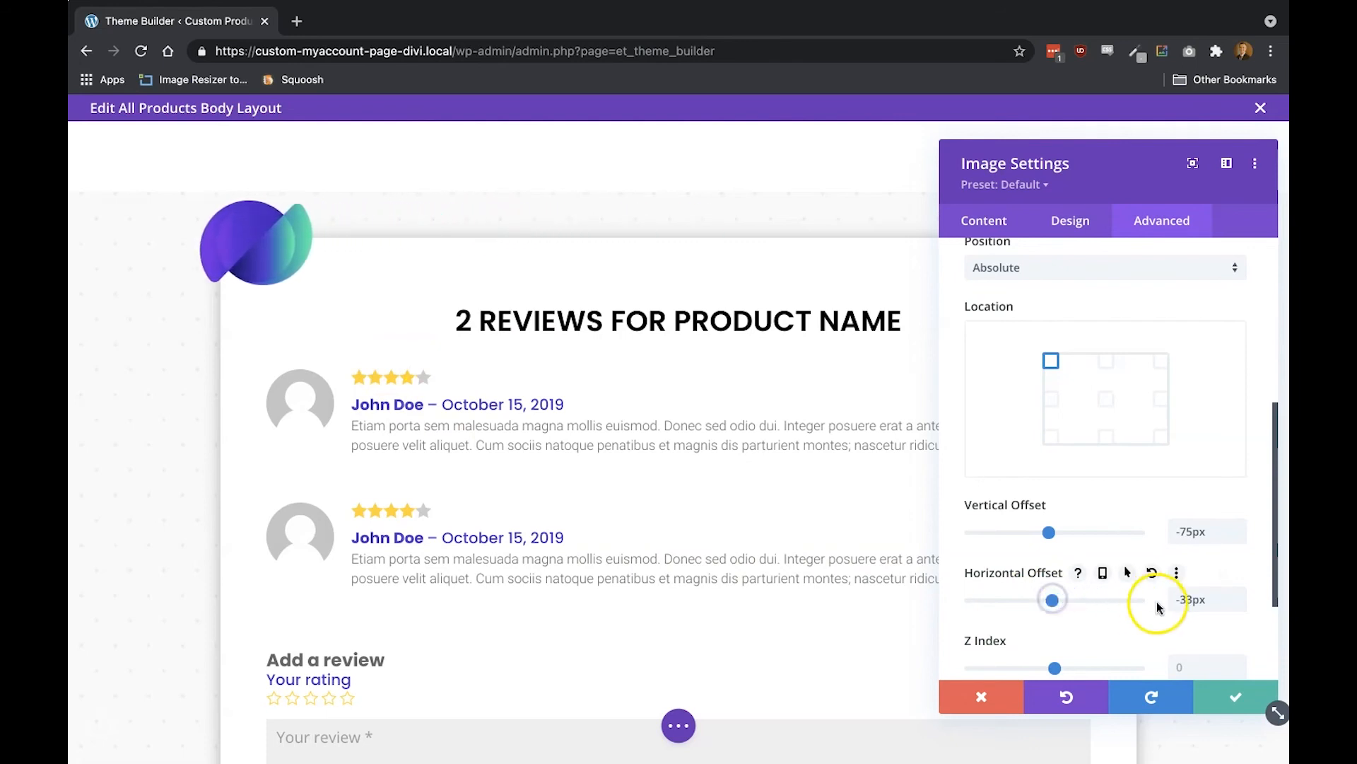
click(1193, 599)
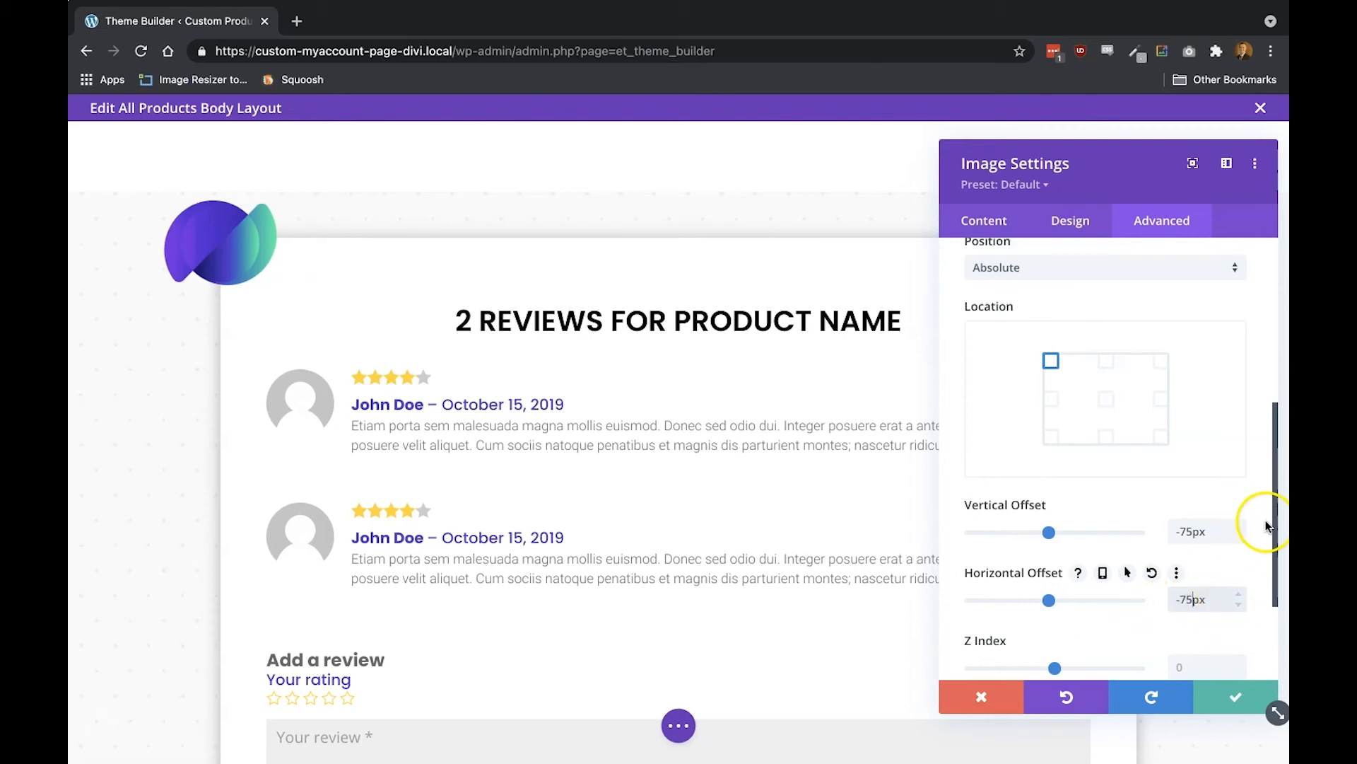
Apply the Roll animation style to the image and save the Image module
click(1070, 222)
scroll(1084, 400, down, 2)
click(1013, 570)
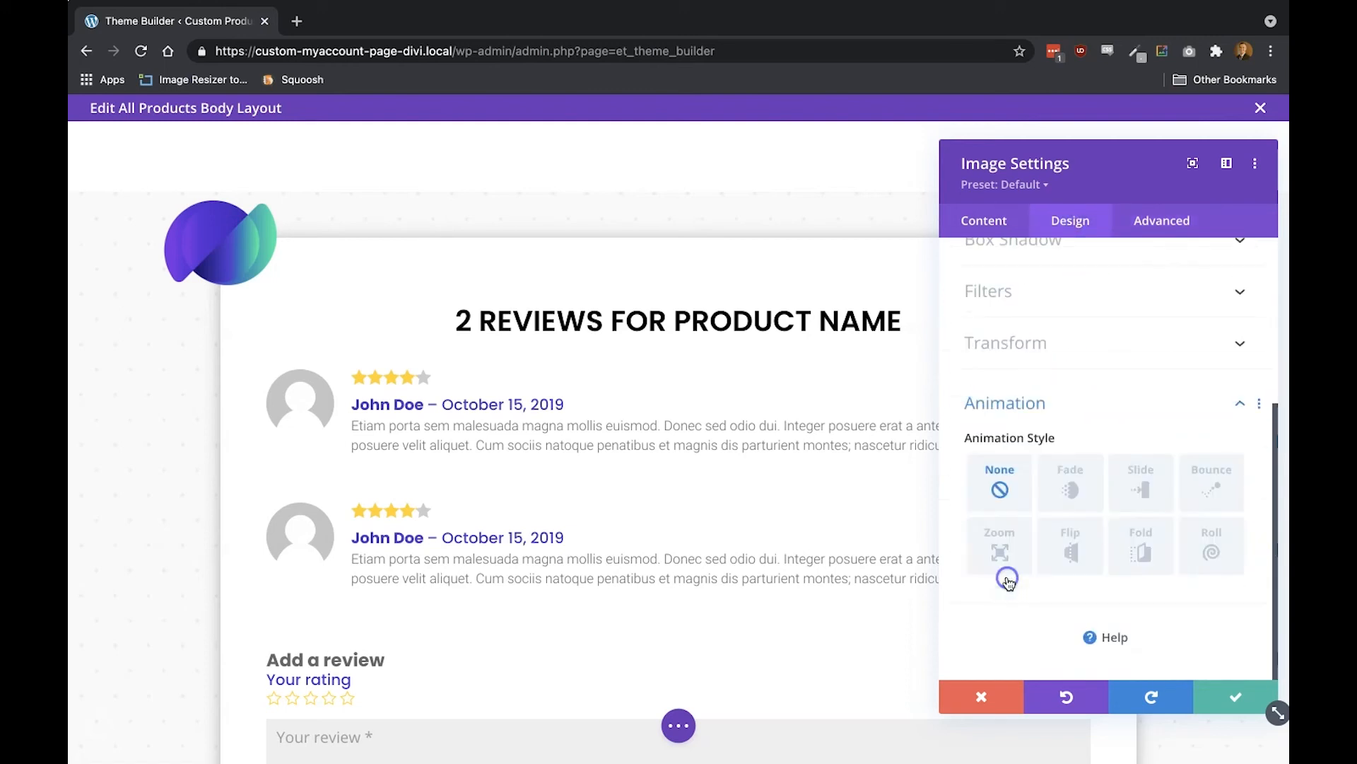
click(1212, 546)
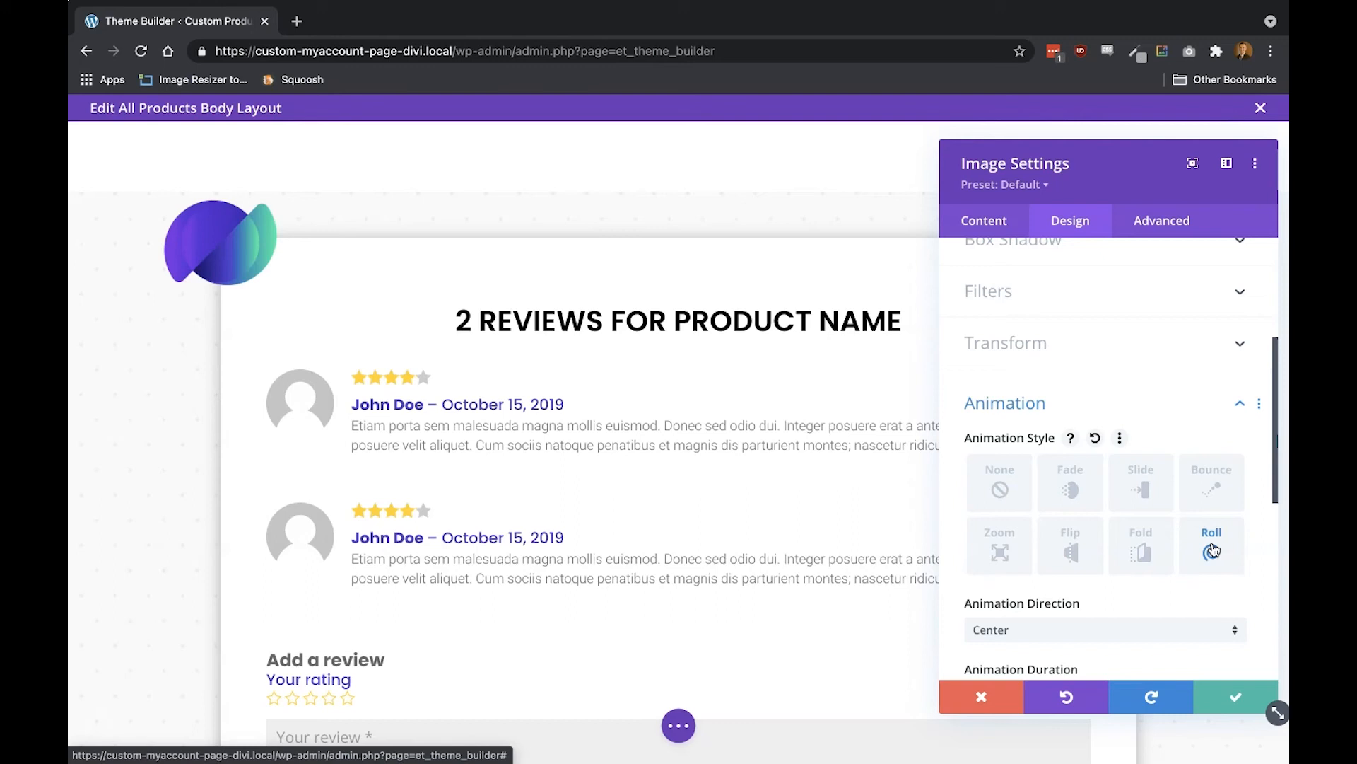
click(1218, 695)
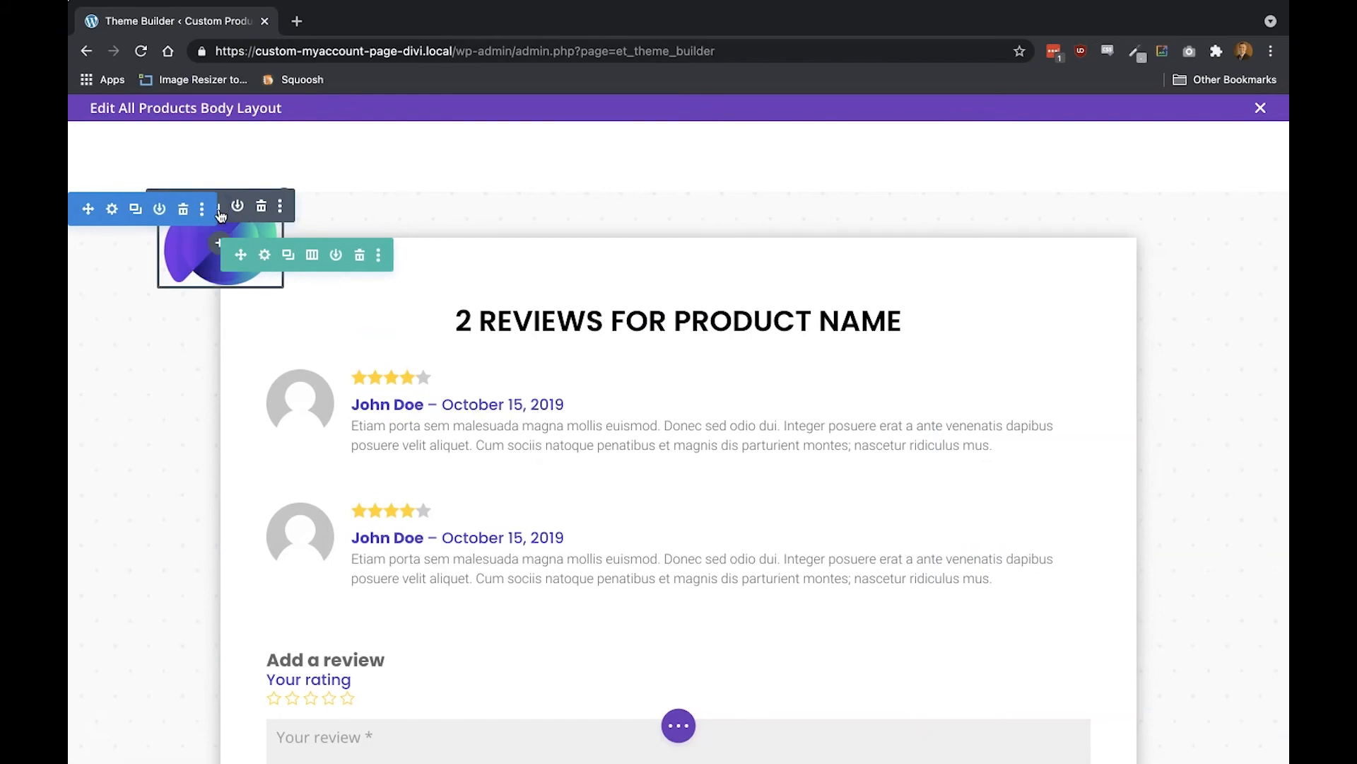
Copy the logo Image module at the reviews card's upper-left corner and paste it after the Woo Reviews module
scroll(360, 423, down, 4)
scroll(360, 422, up, 4)
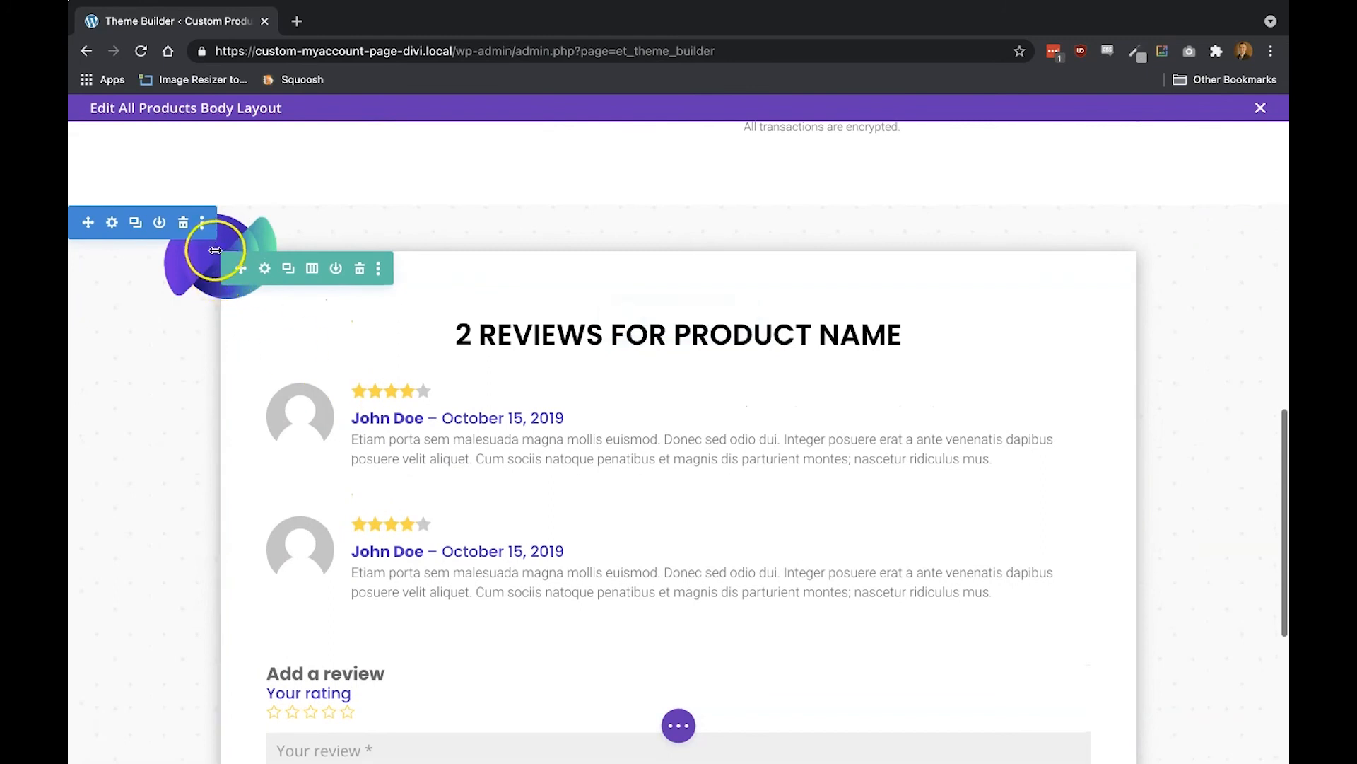
mouse_move(209, 260)
right_click(225, 224)
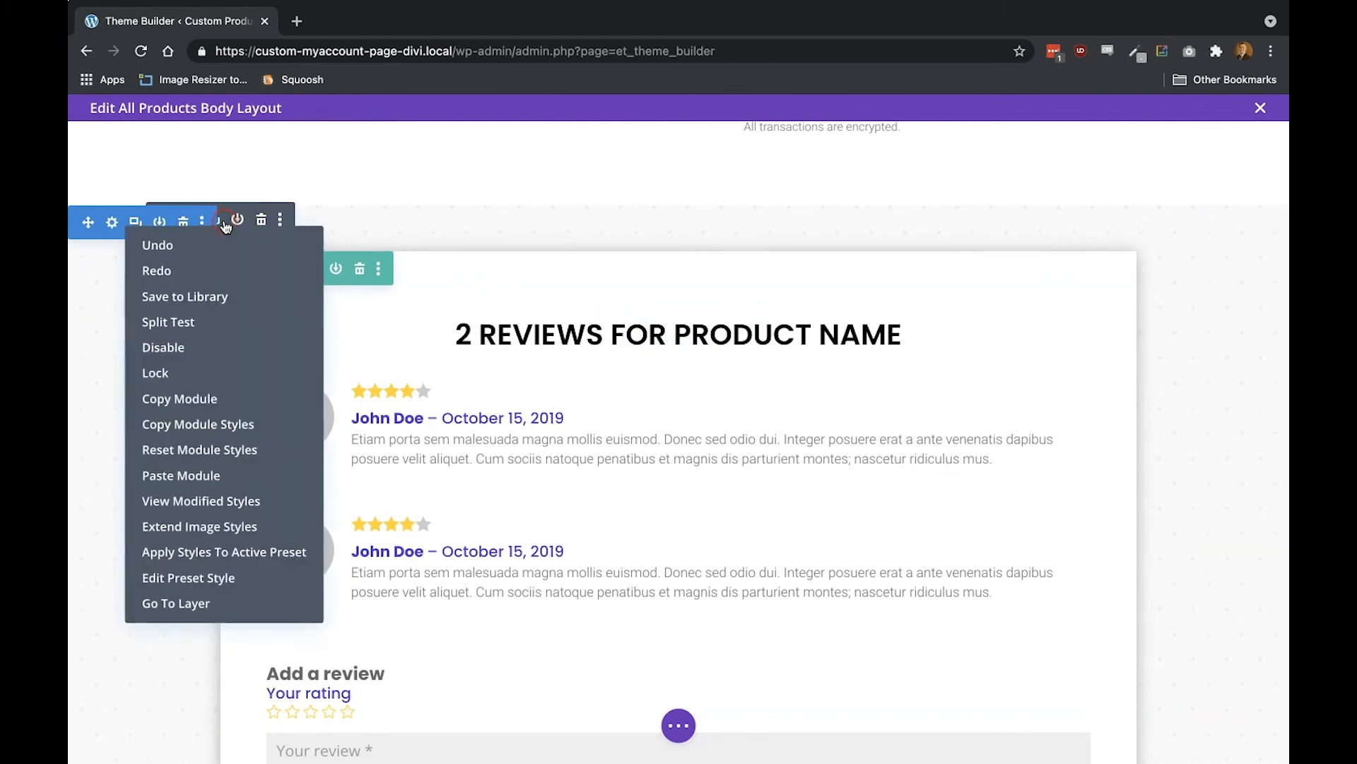
click(197, 393)
scroll(515, 393, down, 5)
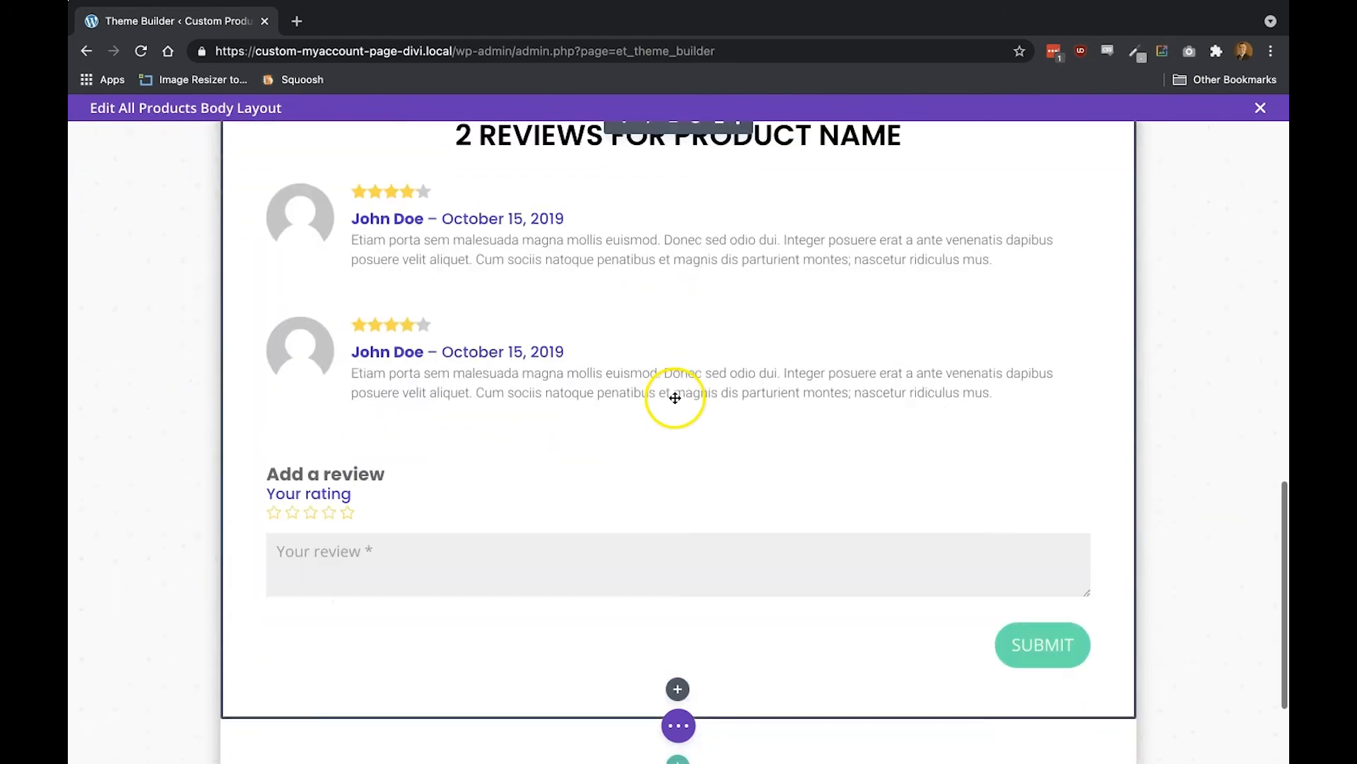
right_click(678, 542)
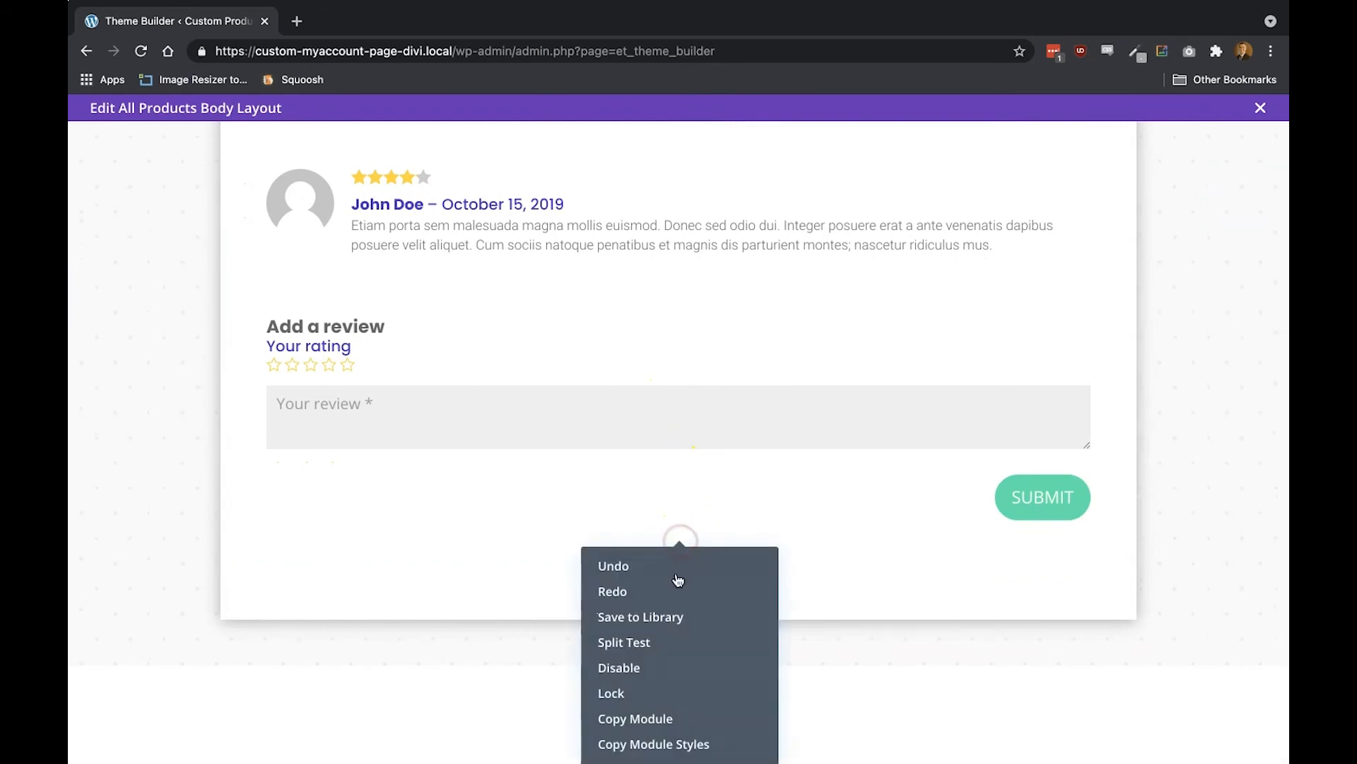
scroll(648, 698, down, 2)
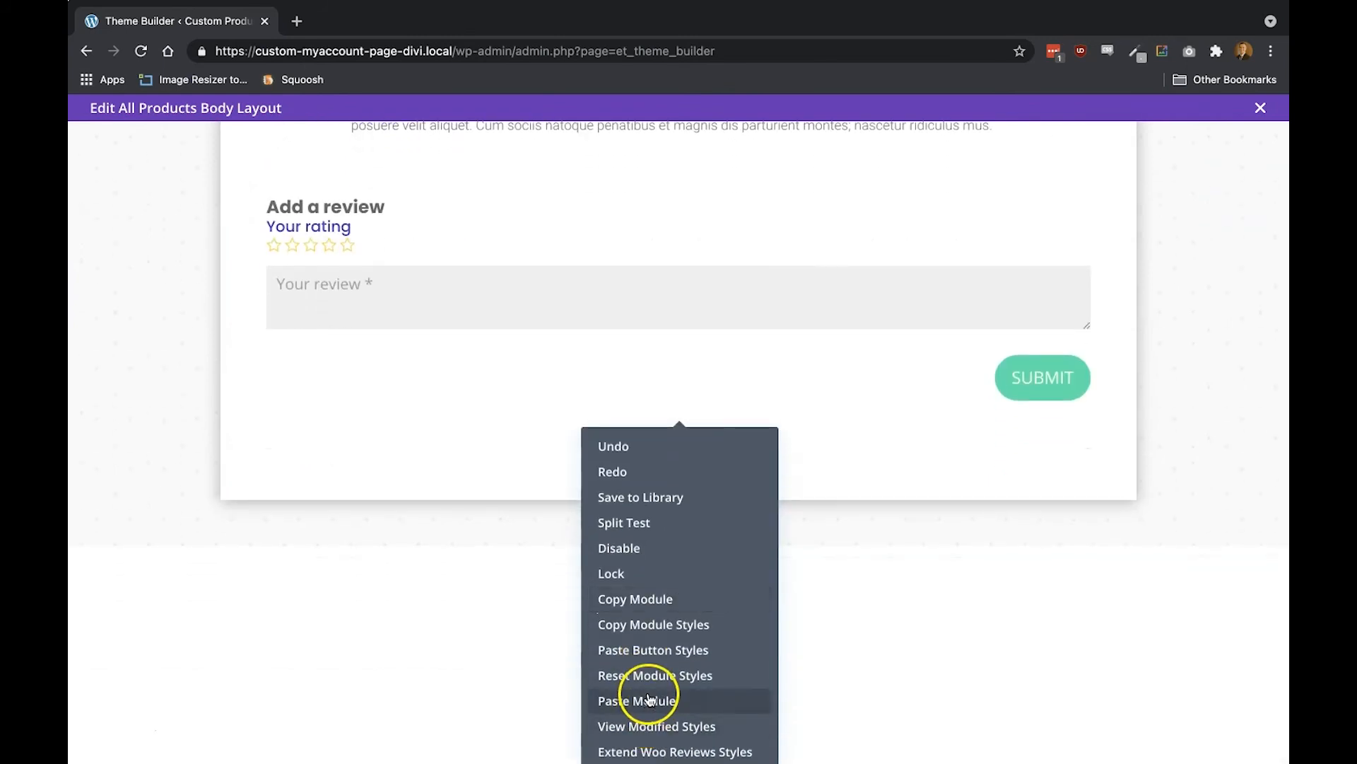
click(647, 698)
scroll(645, 391, up, 6)
scroll(652, 368, up, 1)
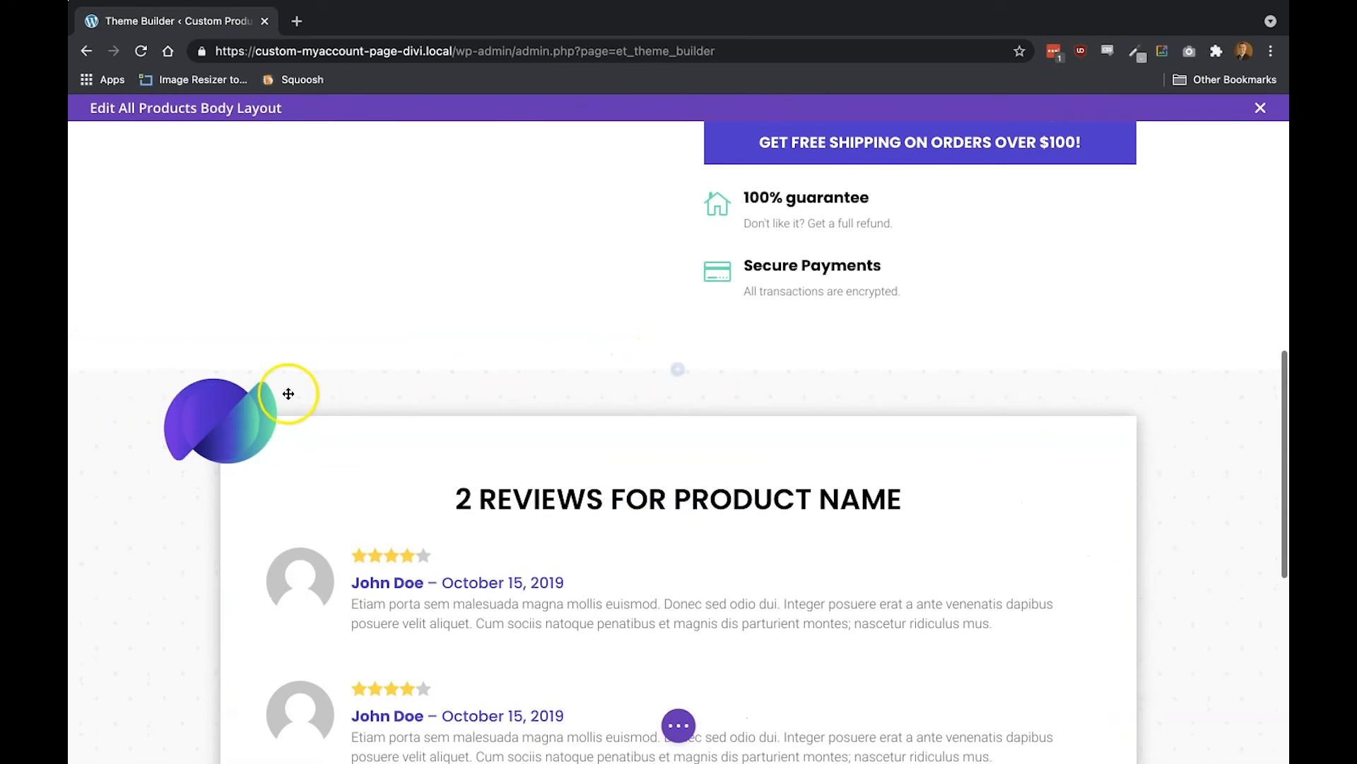
Change one logo image's absolute location to the reviews card's lower-right corner and save the module
click(191, 431)
click(1164, 236)
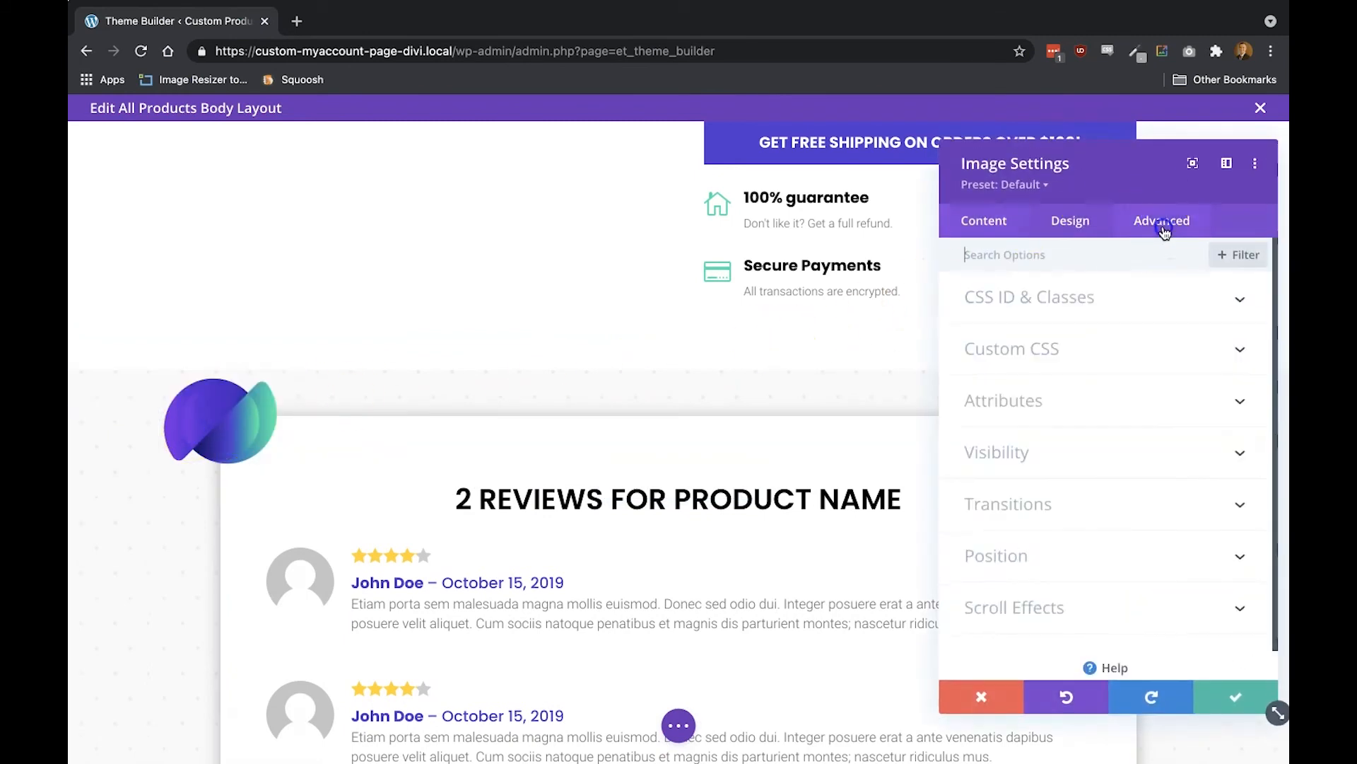
click(1028, 547)
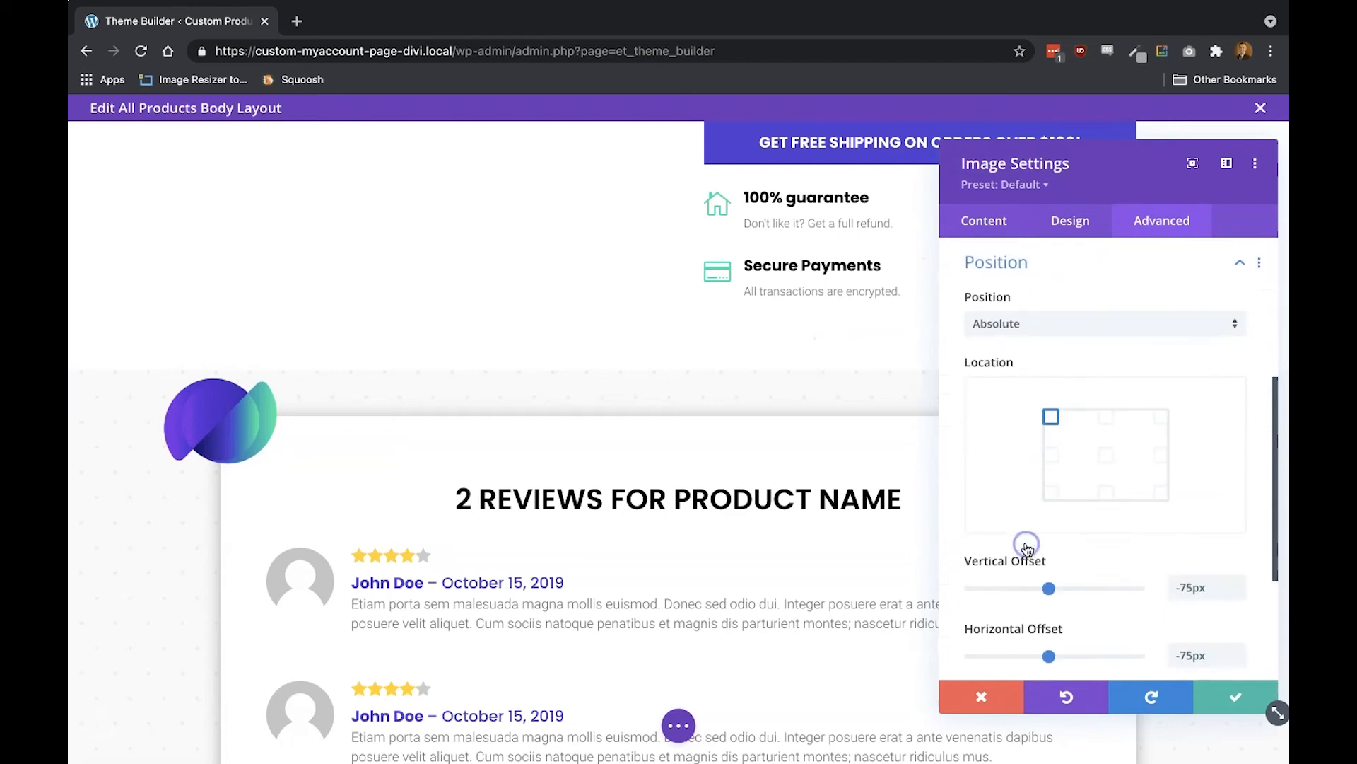
click(1159, 495)
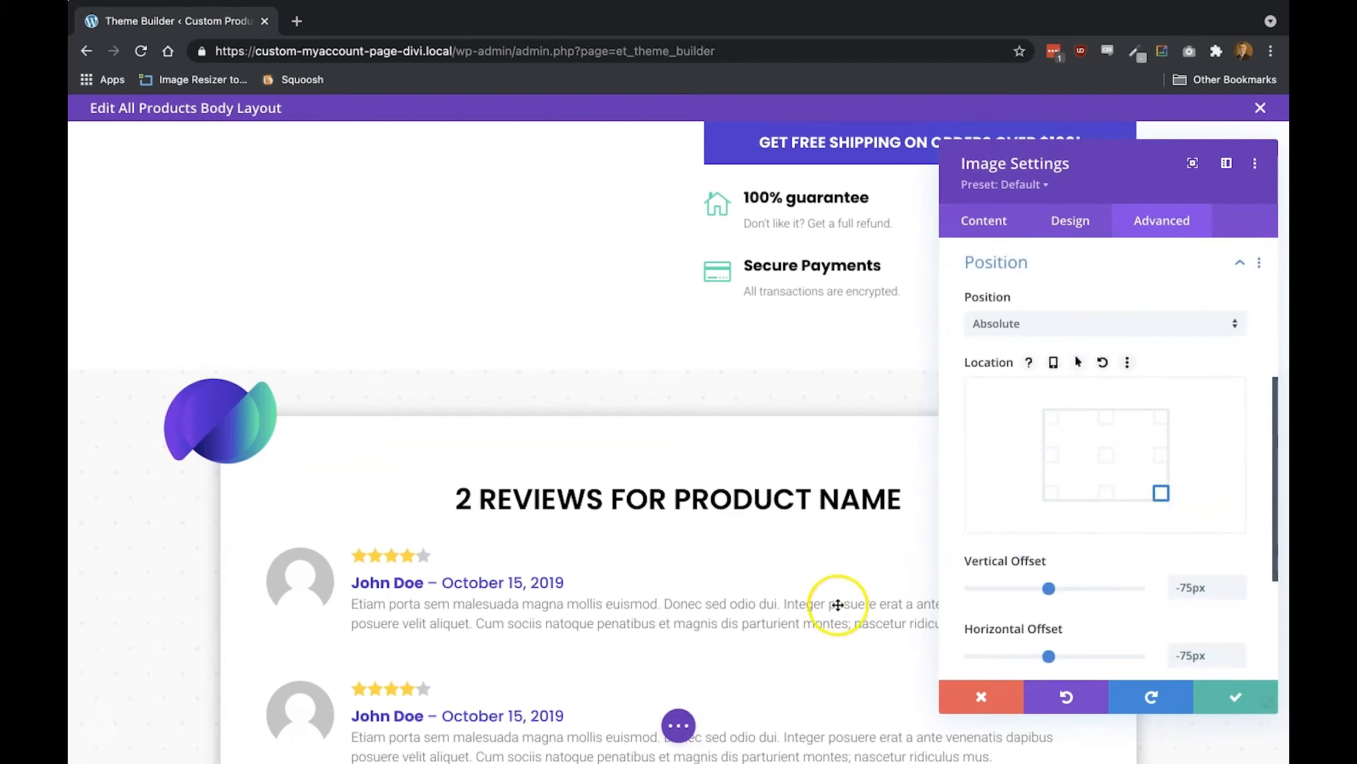
scroll(840, 603, down, 5)
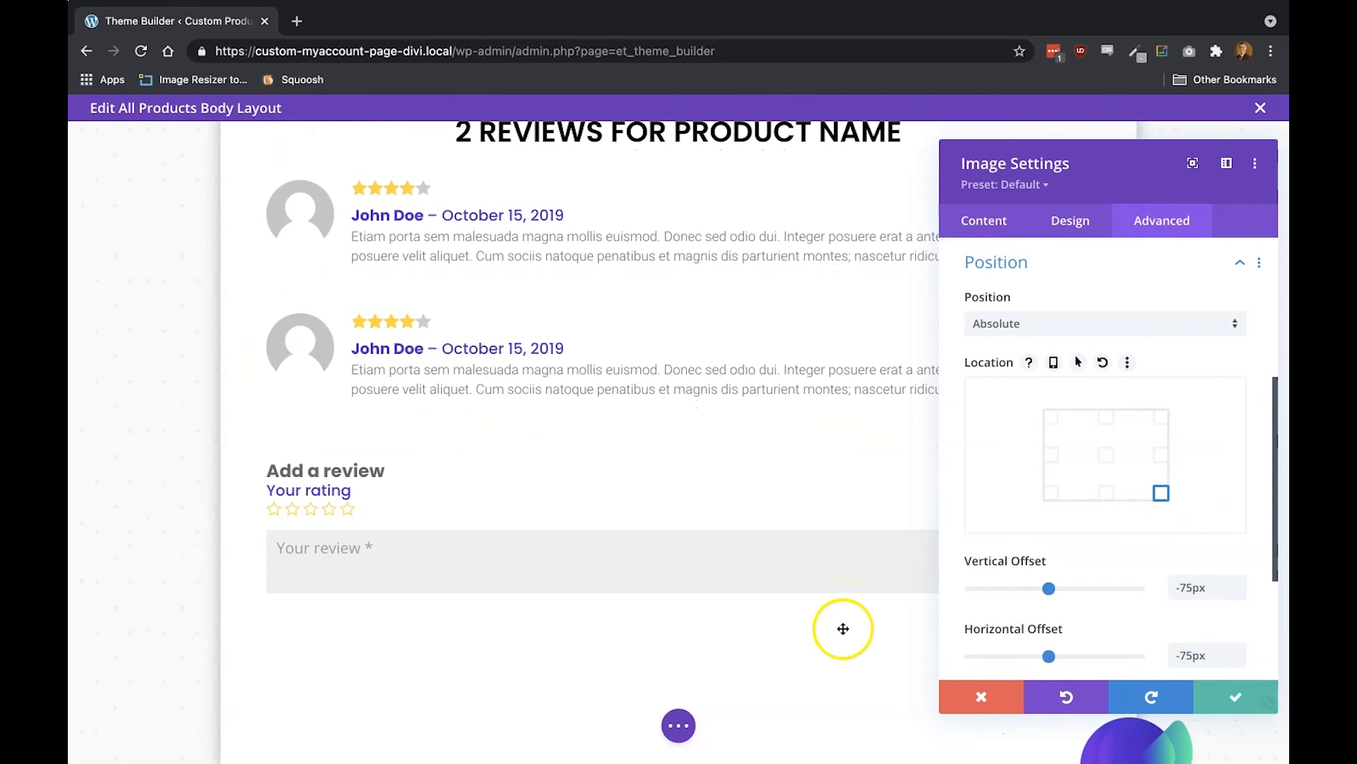
scroll(842, 628, down, 2)
drag(1081, 169, 568, 209)
scroll(630, 629, down, 2)
mouse_move(534, 563)
mouse_down()
mouse_move(549, 562)
mouse_move(514, 576)
mouse_move(570, 563)
mouse_move(536, 567)
mouse_up()
click(675, 559)
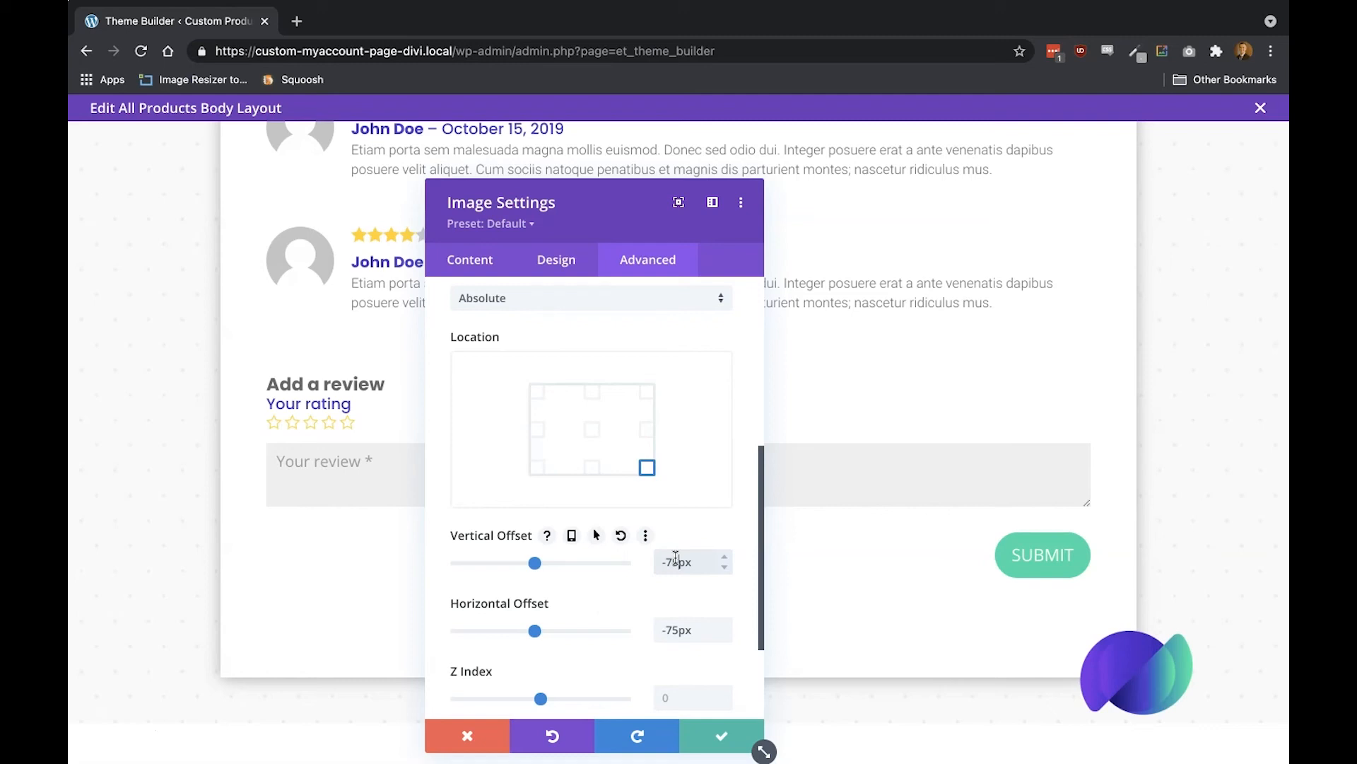
click(717, 737)
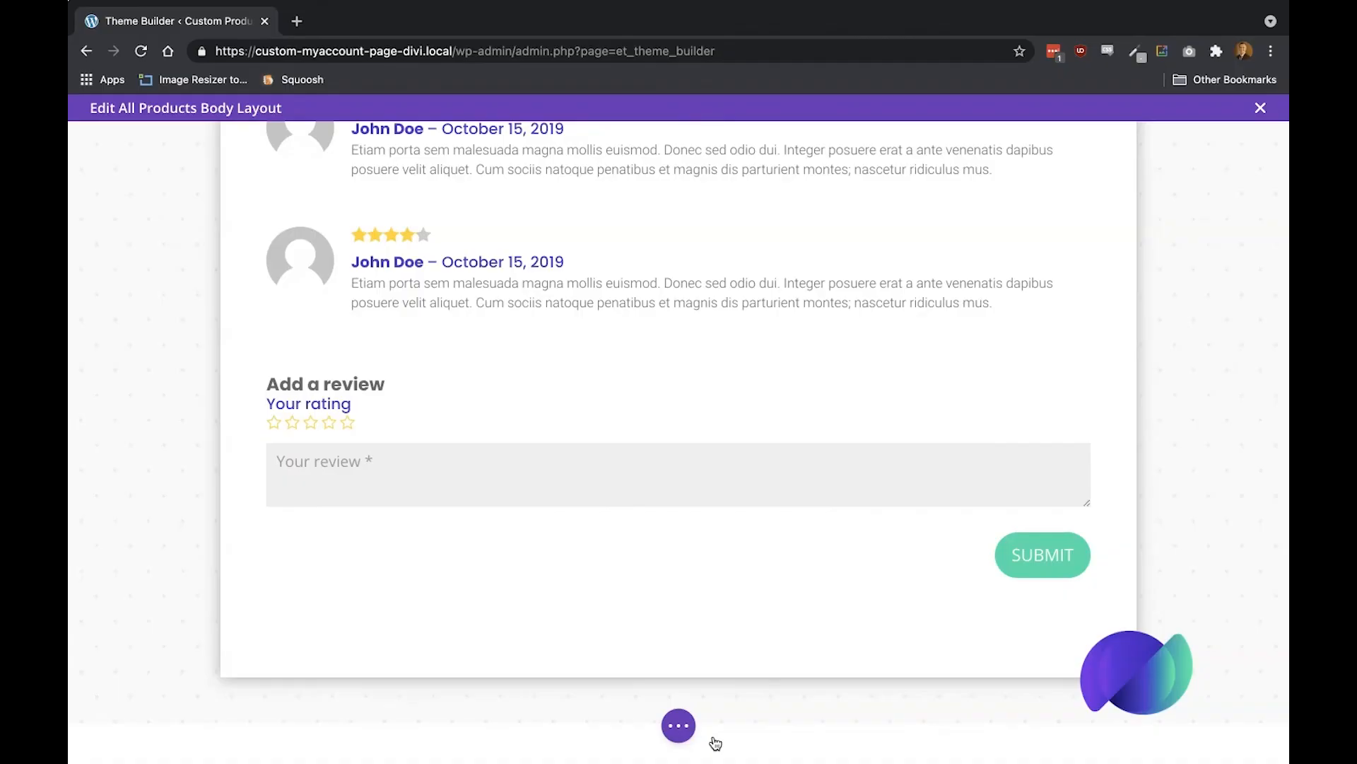
Add a regular section with a one-column row below the reviews section and insert a Woo Related Product module
scroll(715, 742, down, 2)
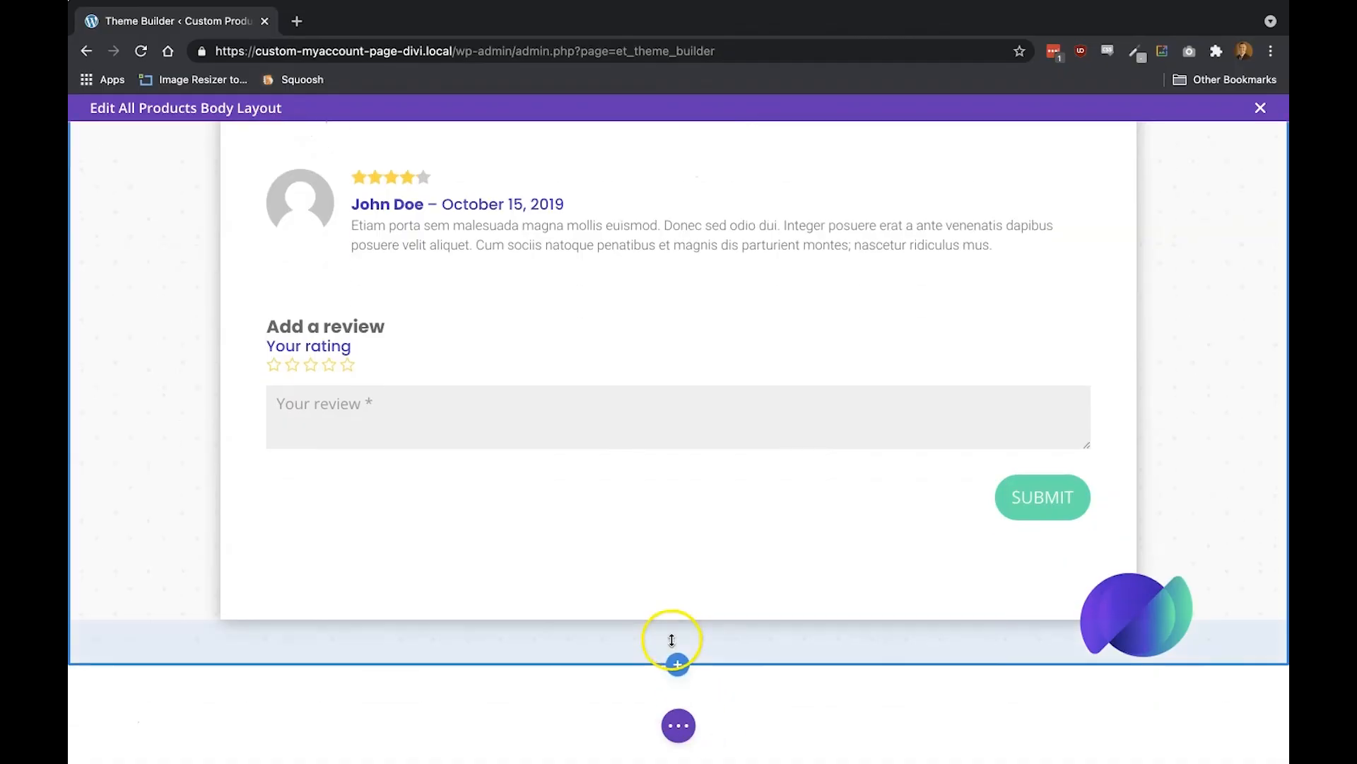
click(677, 663)
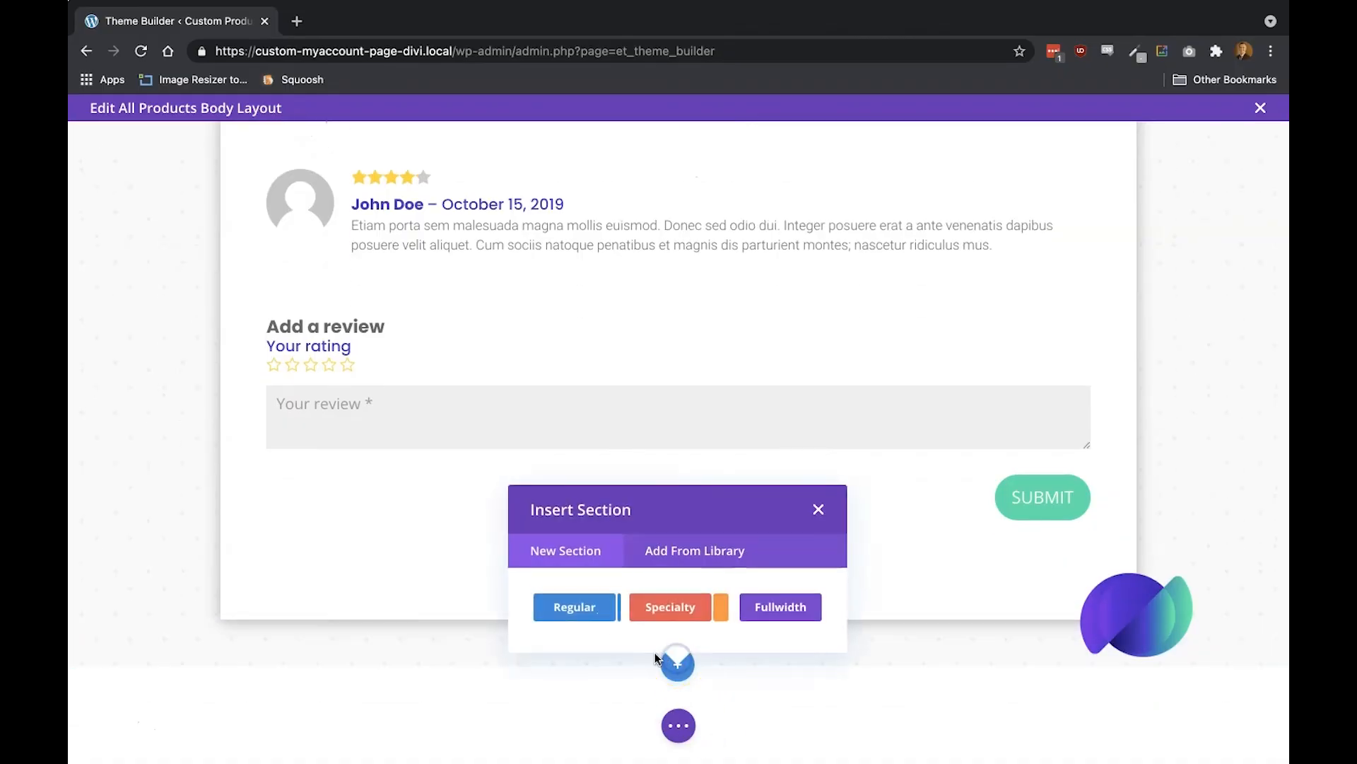
click(600, 620)
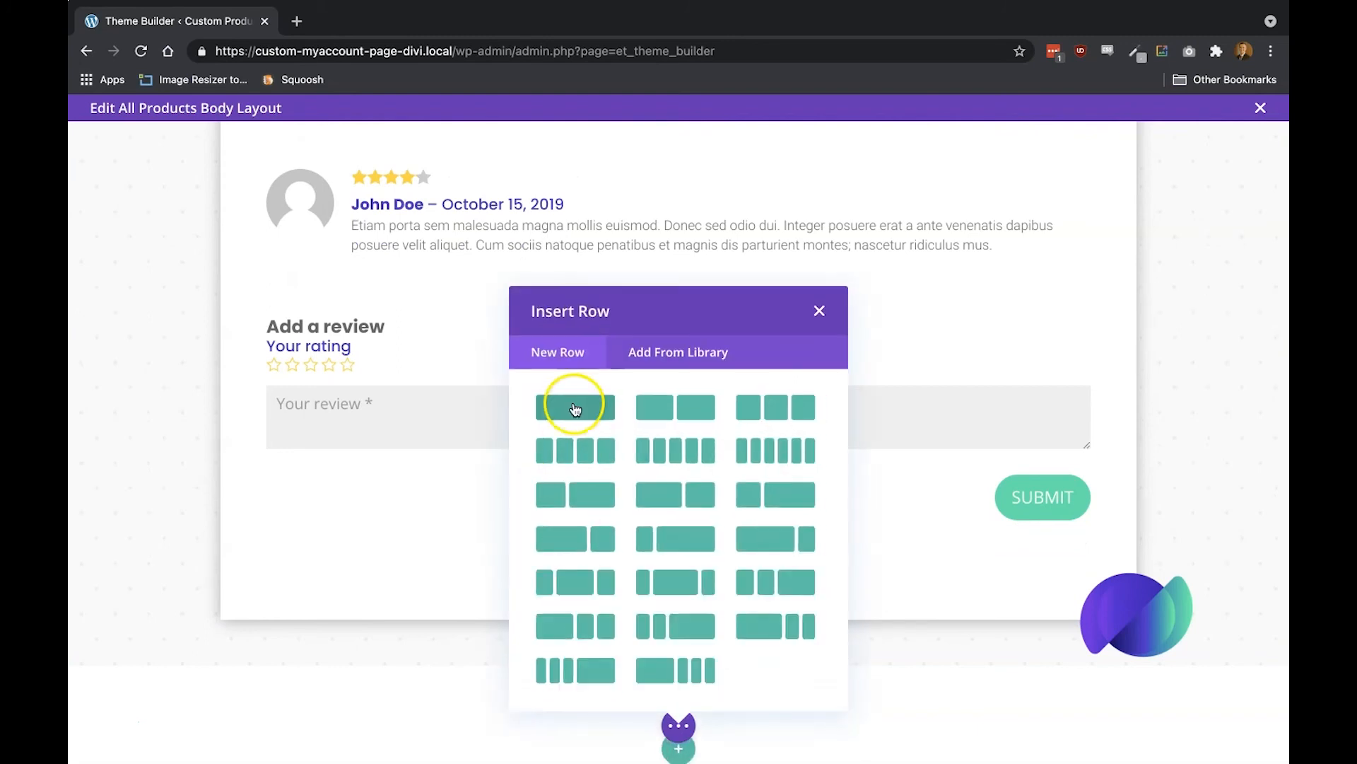
click(575, 407)
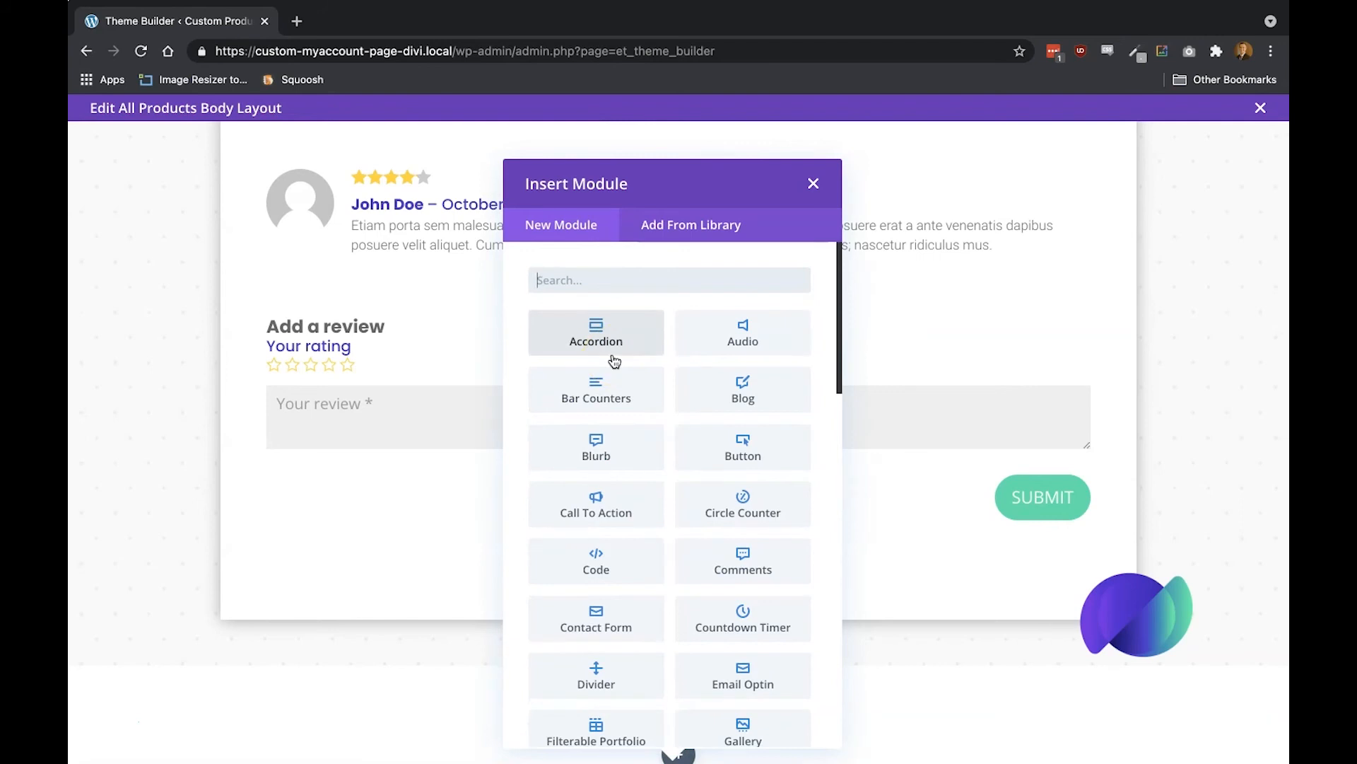
text(rel)
click(605, 331)
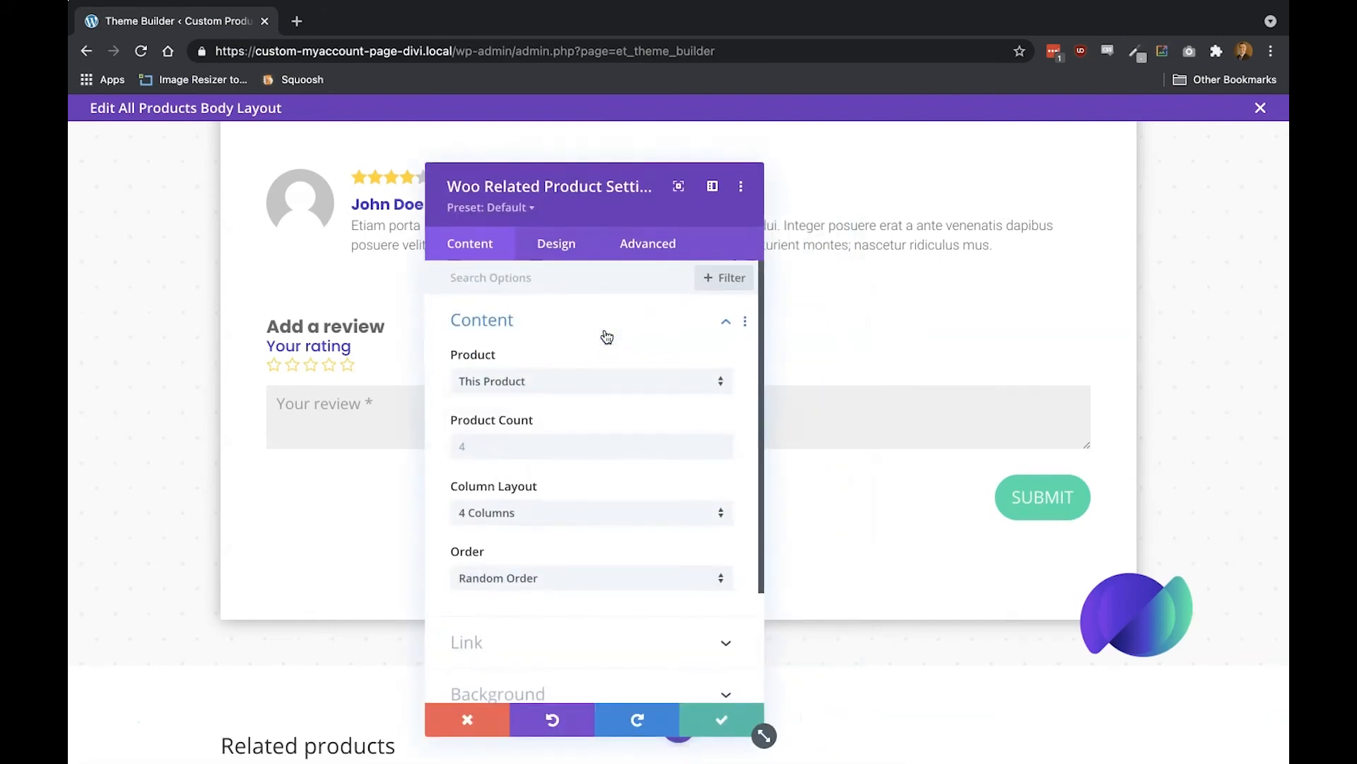
Set the Related Product module's overlay icon color to the recently used indigo
scroll(370, 500, down, 6)
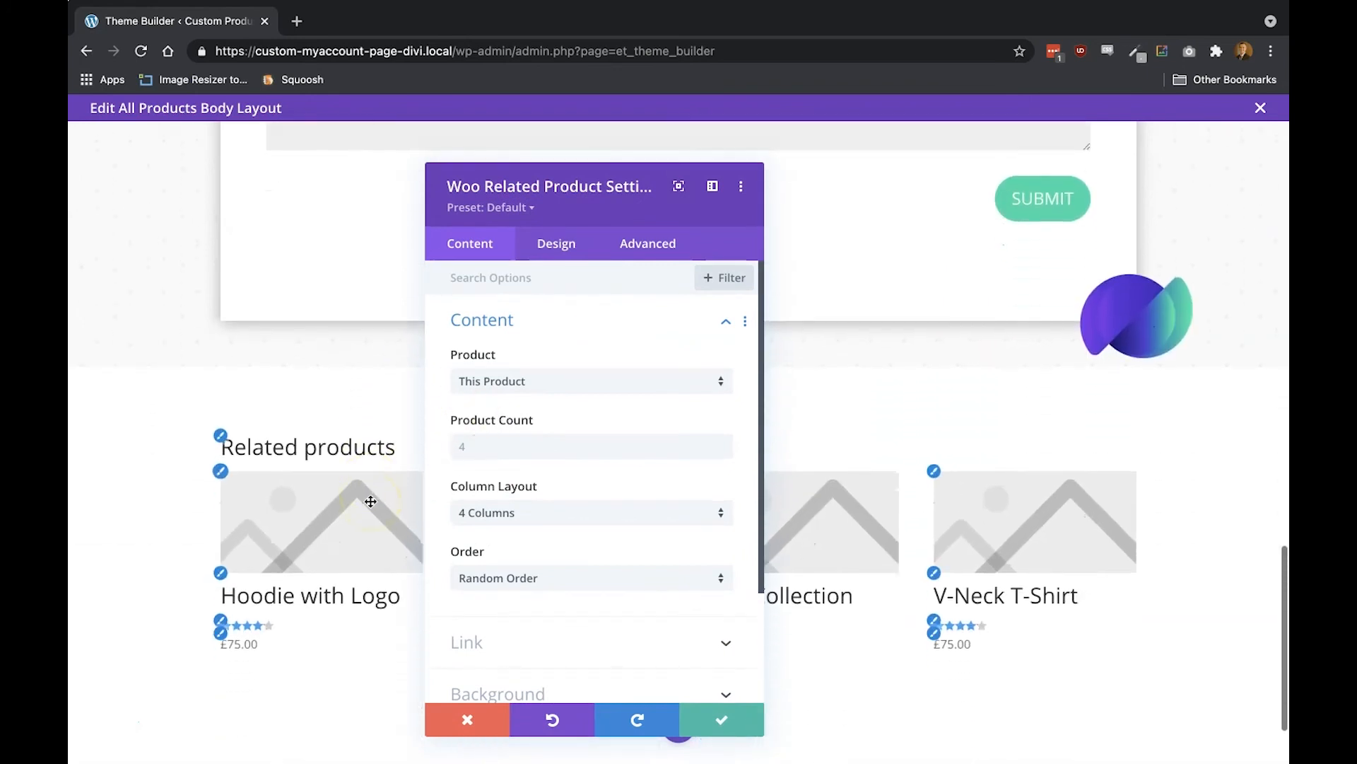
drag(550, 192, 684, 188)
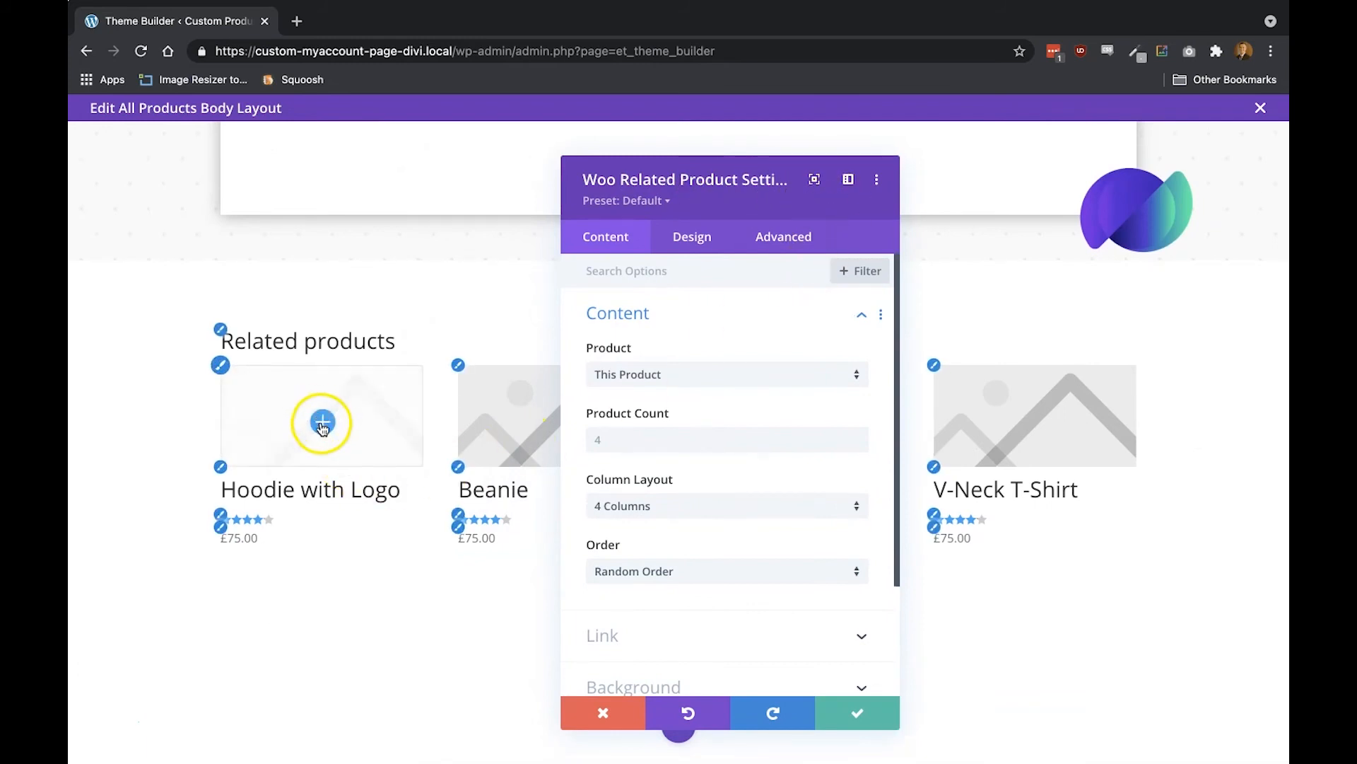
scroll(700, 488, down, 3)
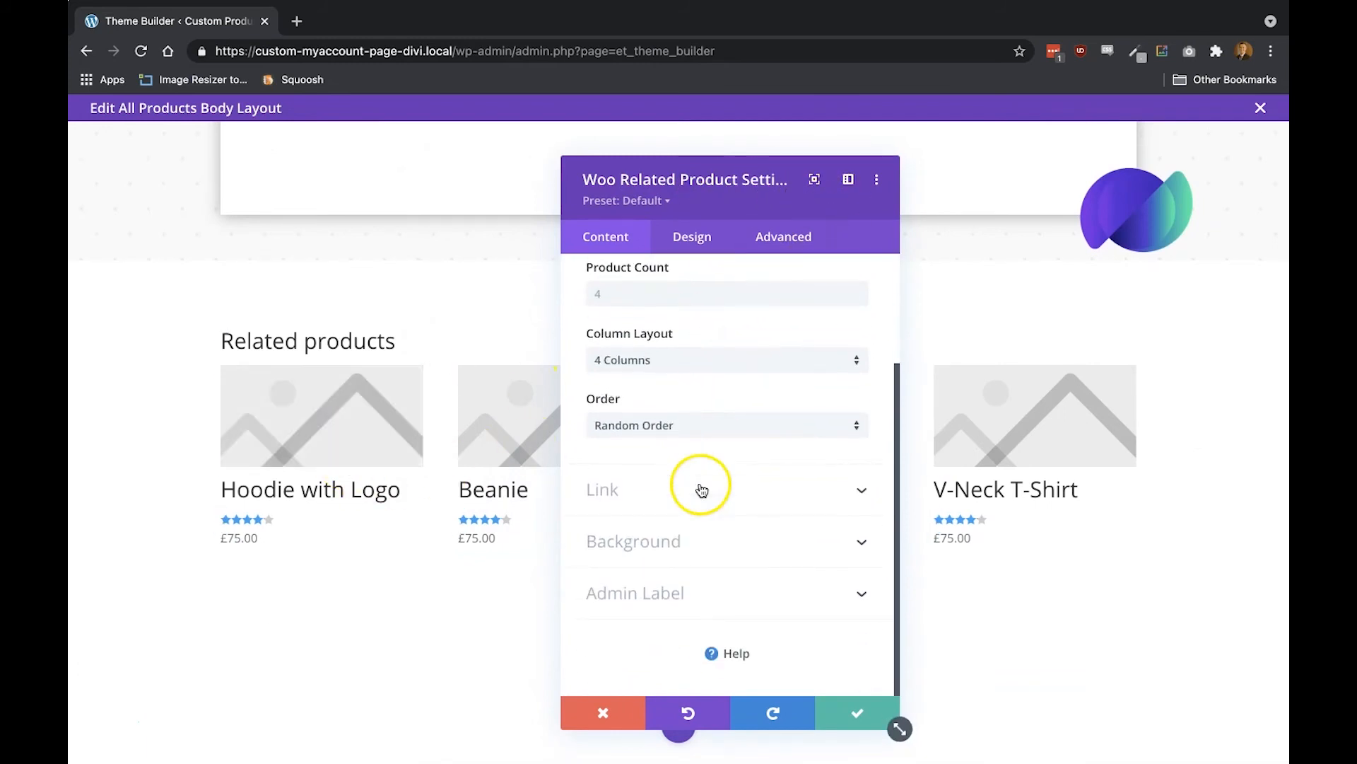
scroll(718, 307, up, 4)
click(691, 244)
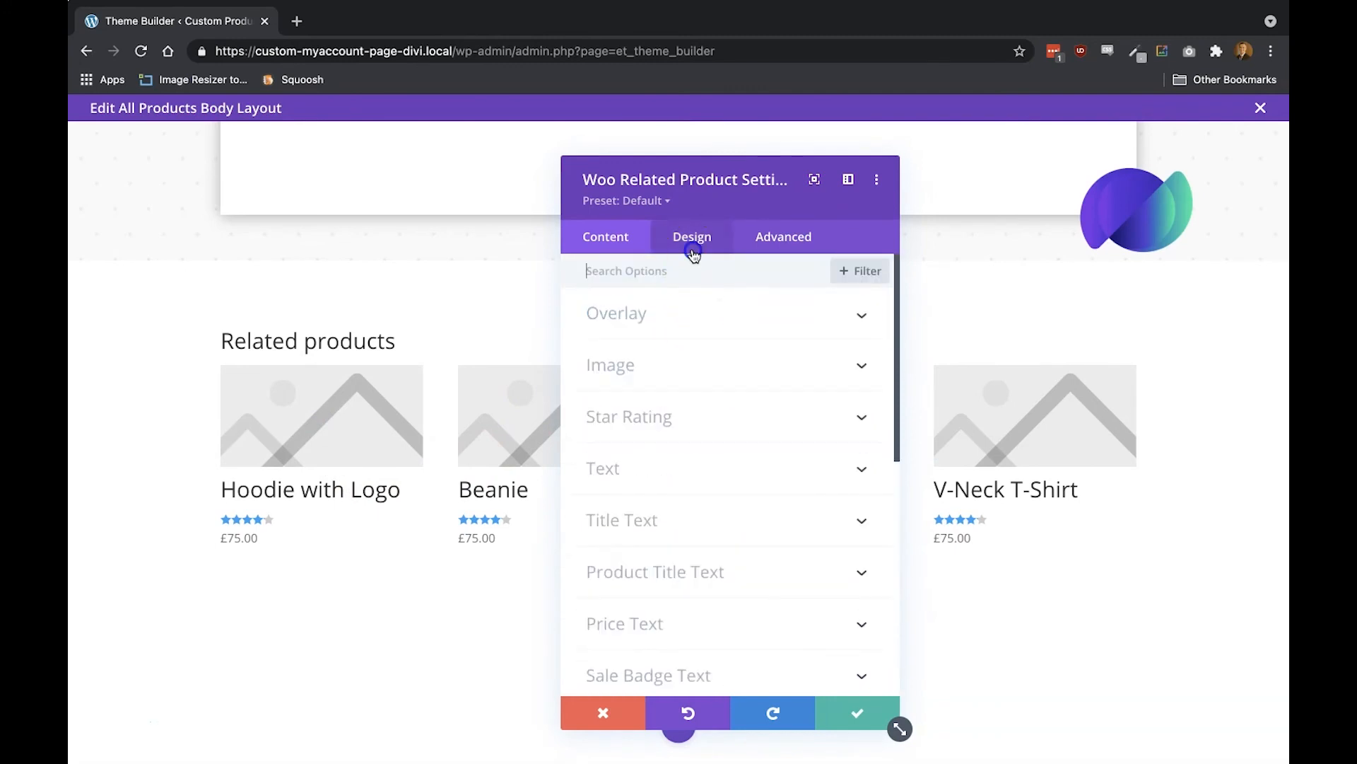
click(656, 312)
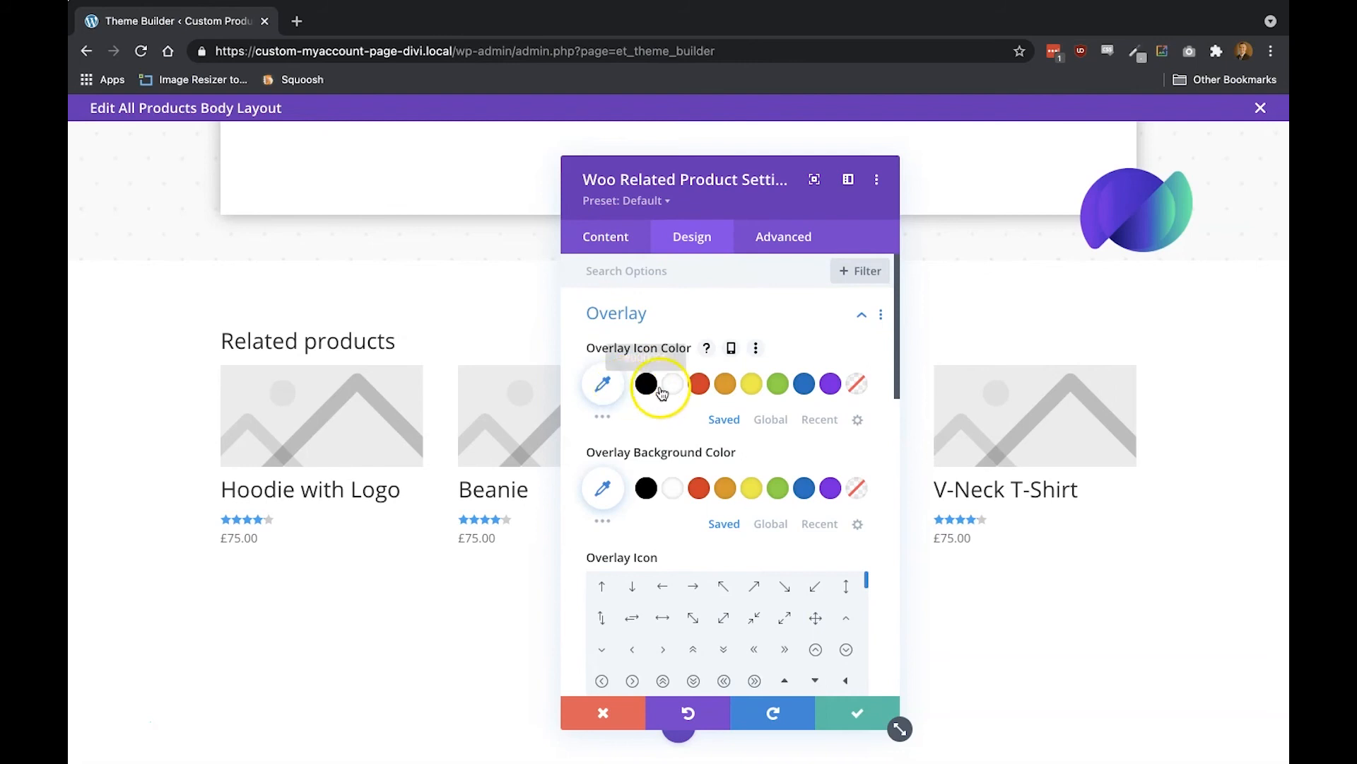
click(820, 421)
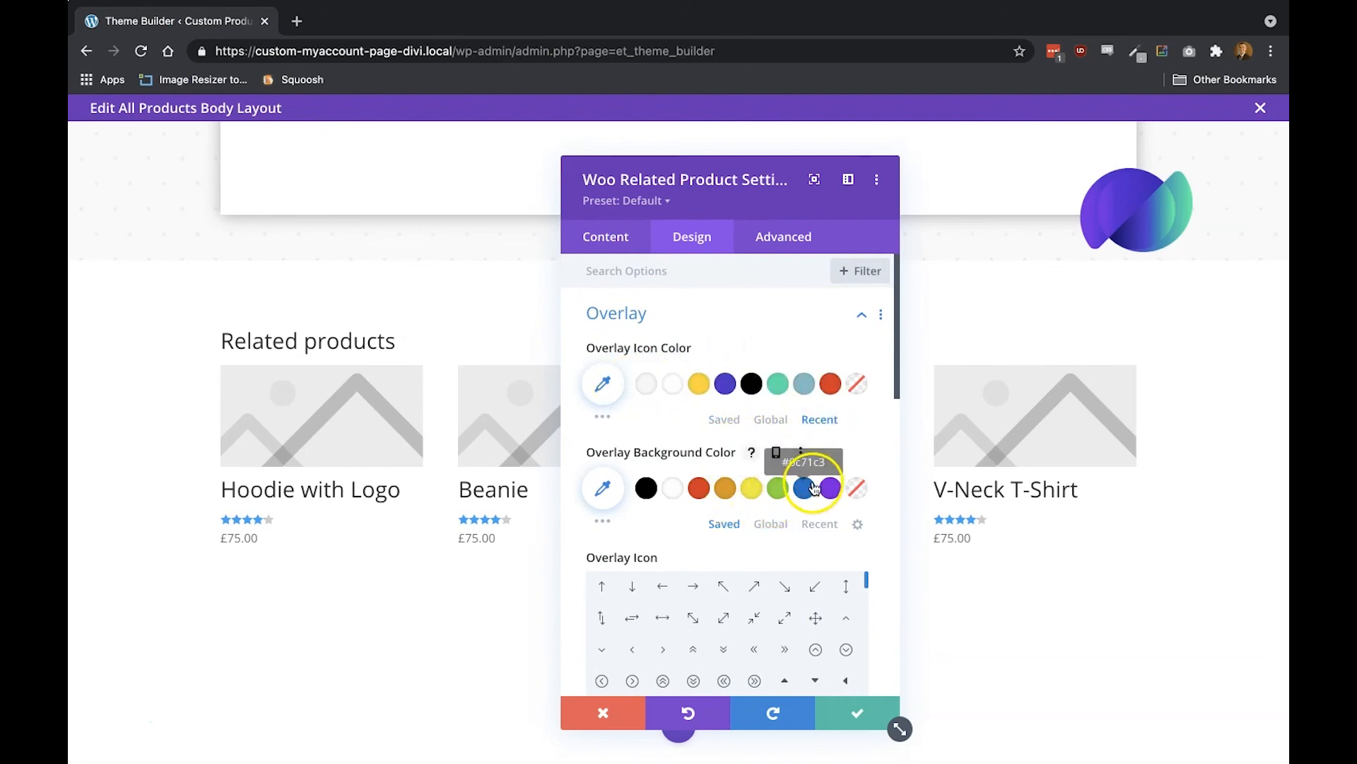
click(724, 386)
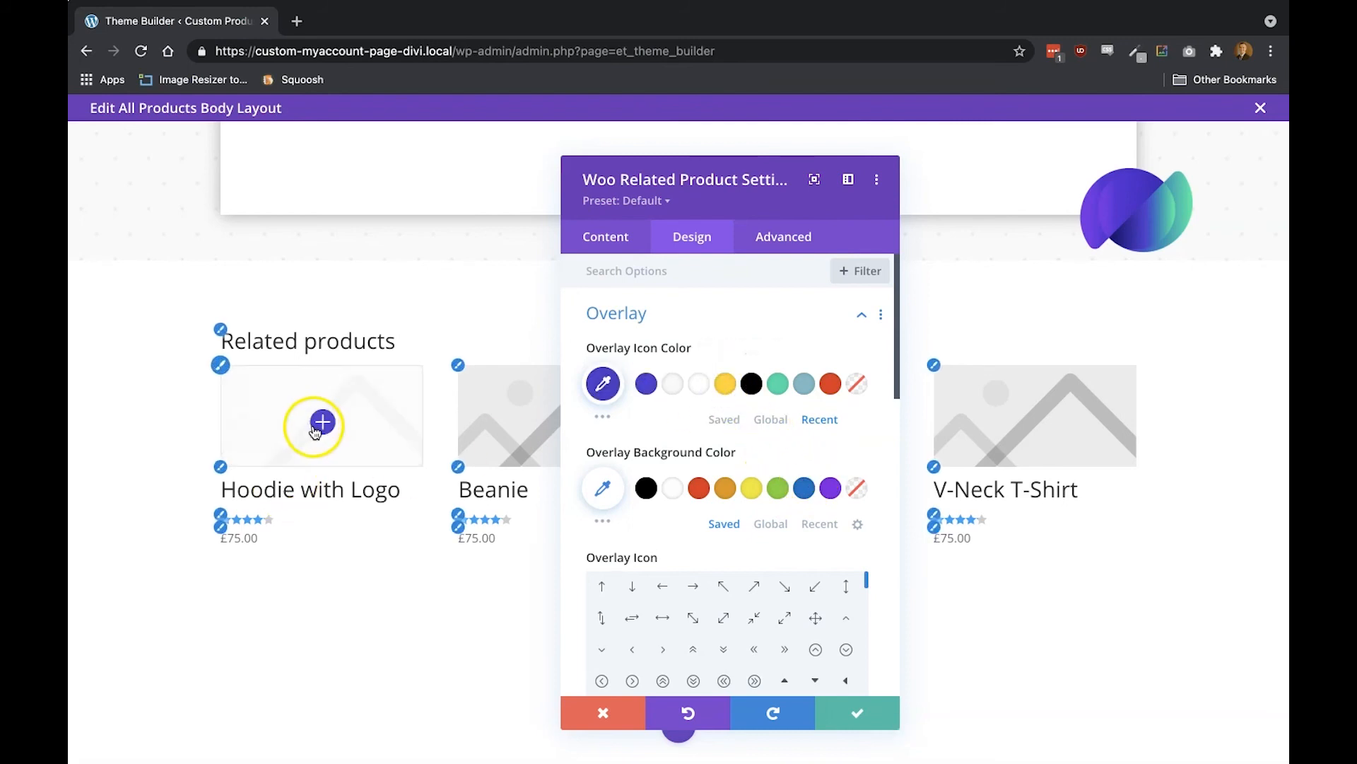
Choose the plain magnifying glass as the overlay icon and save the Related Product module
scroll(685, 477, down, 2)
scroll(684, 477, down, 3)
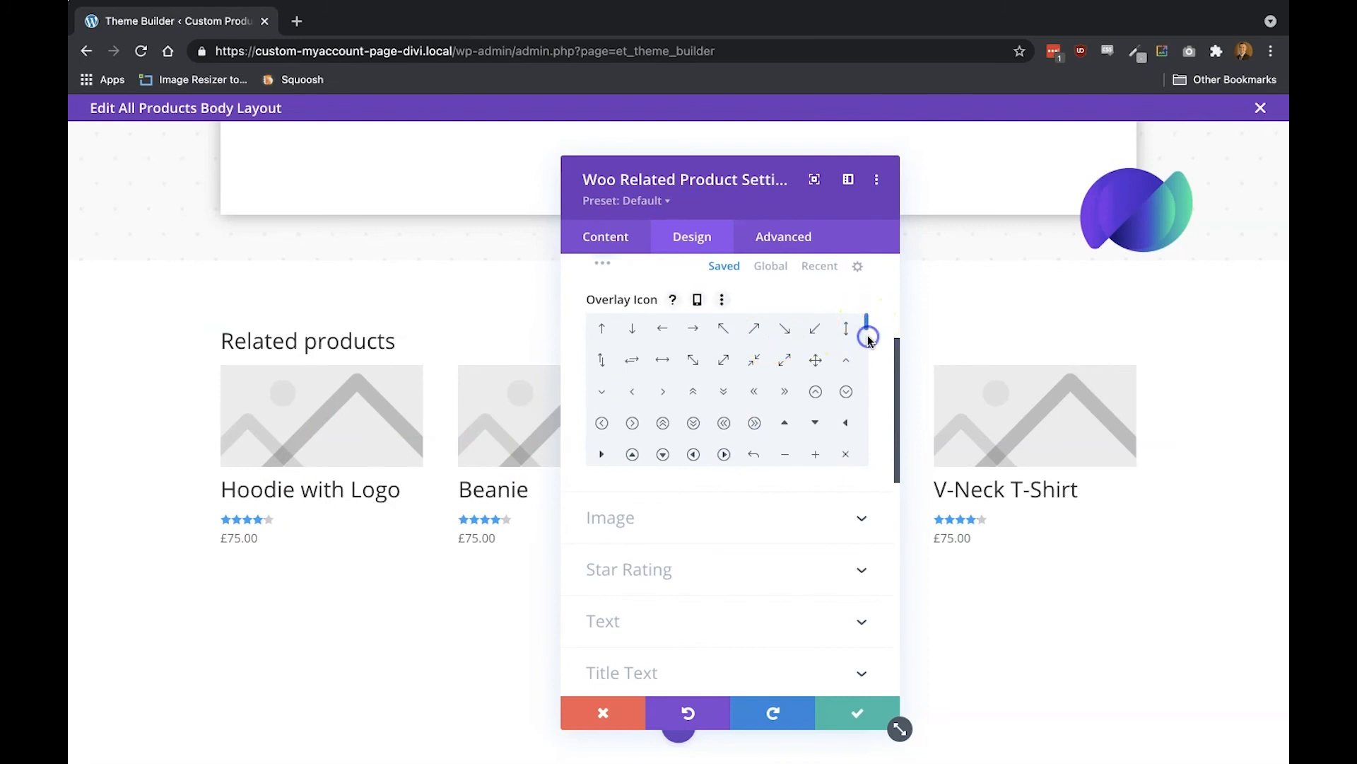
mouse_move(863, 323)
mouse_down()
mouse_move(864, 379)
mouse_move(862, 332)
mouse_up()
click(808, 423)
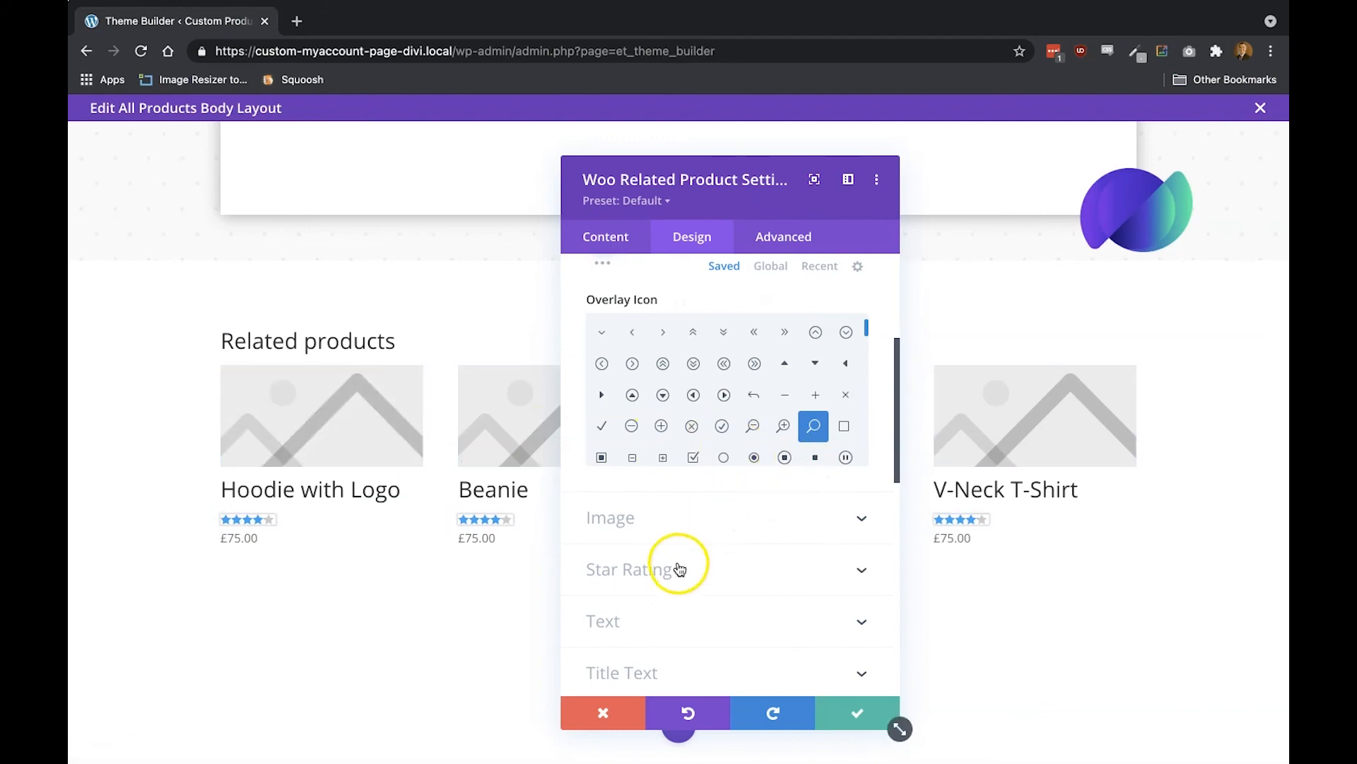
click(833, 700)
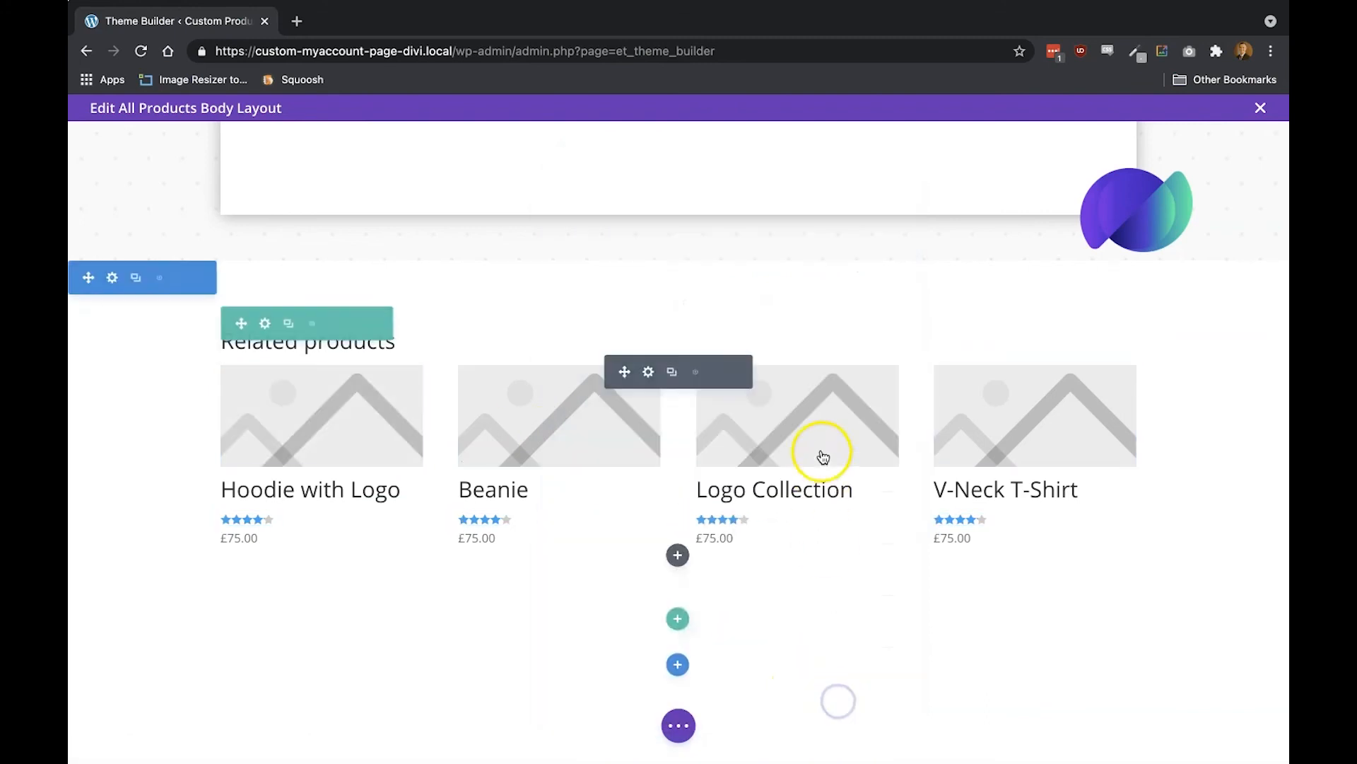
Copy the Star Rating styles from the Woo Reviews module and close its settings
scroll(822, 456, up, 5)
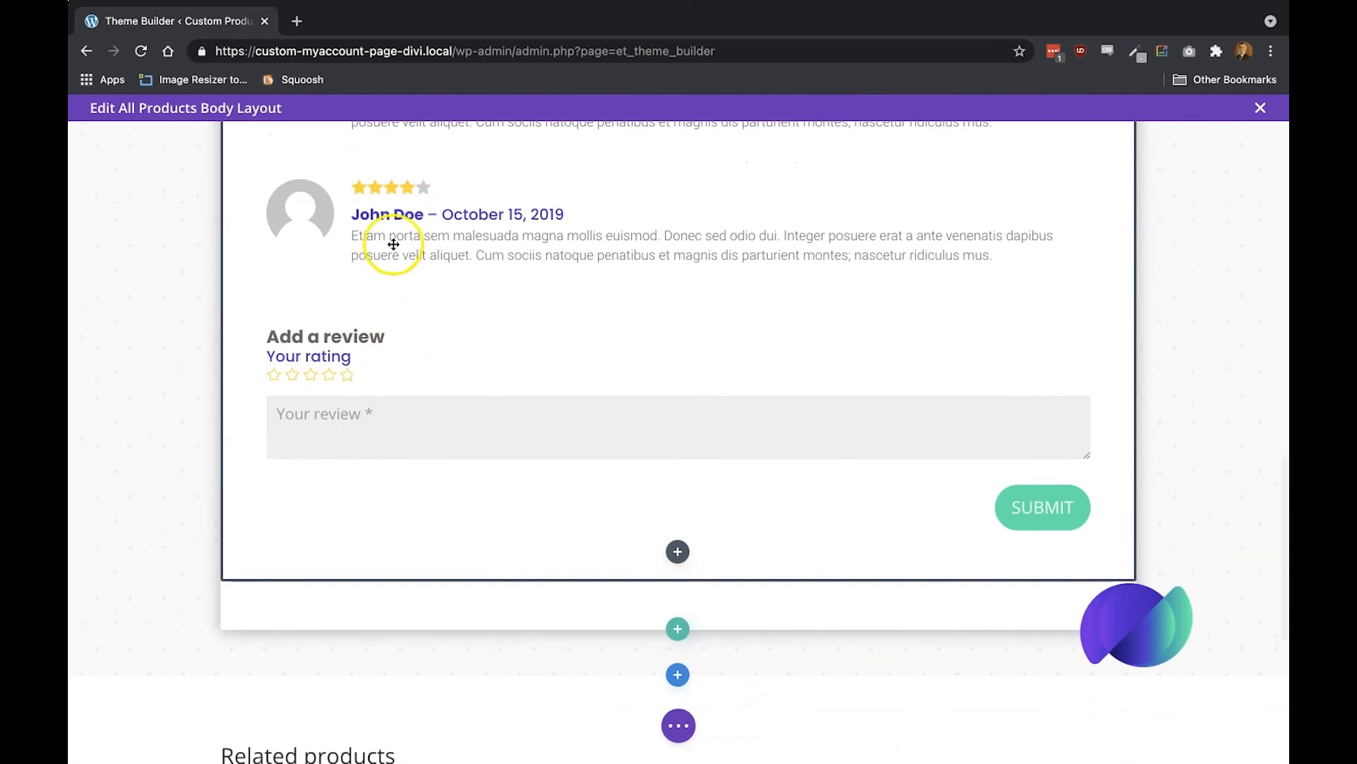
scroll(394, 244, up, 5)
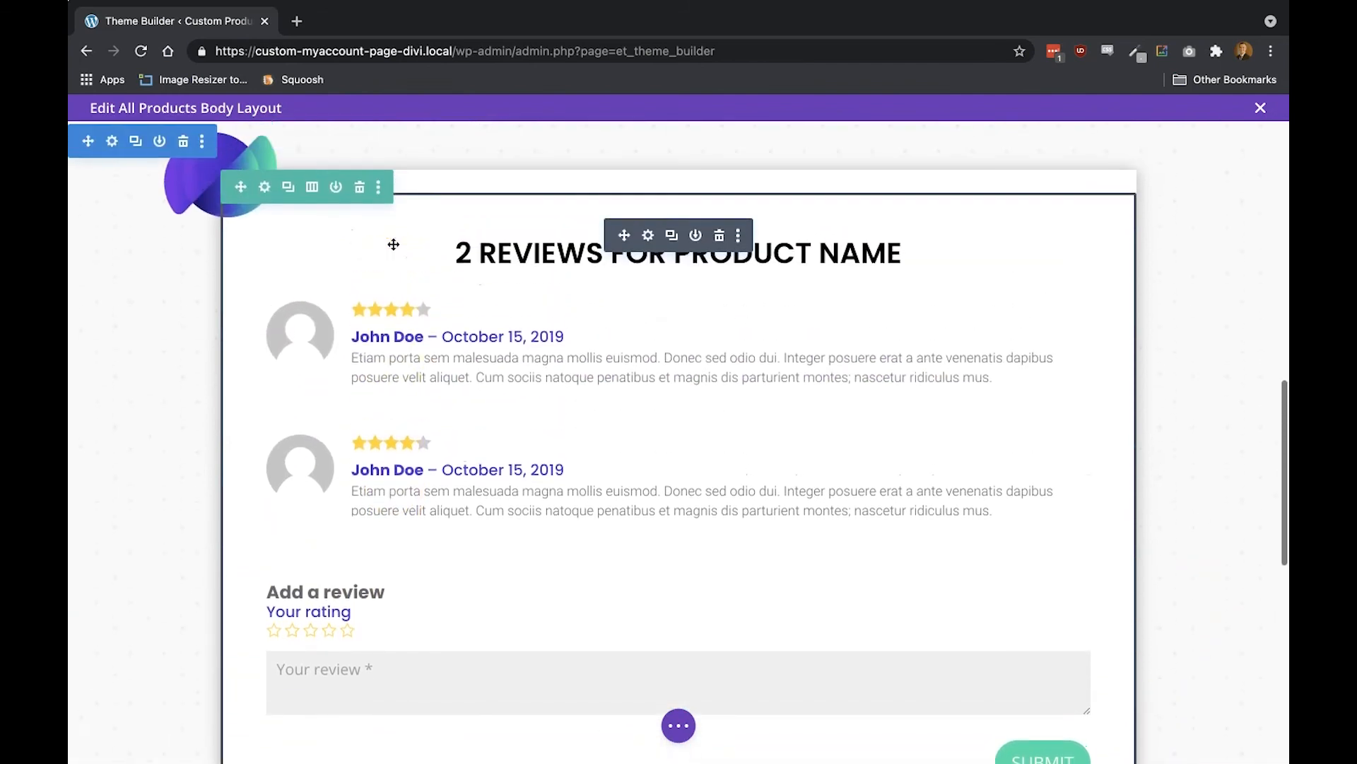
click(649, 234)
click(689, 232)
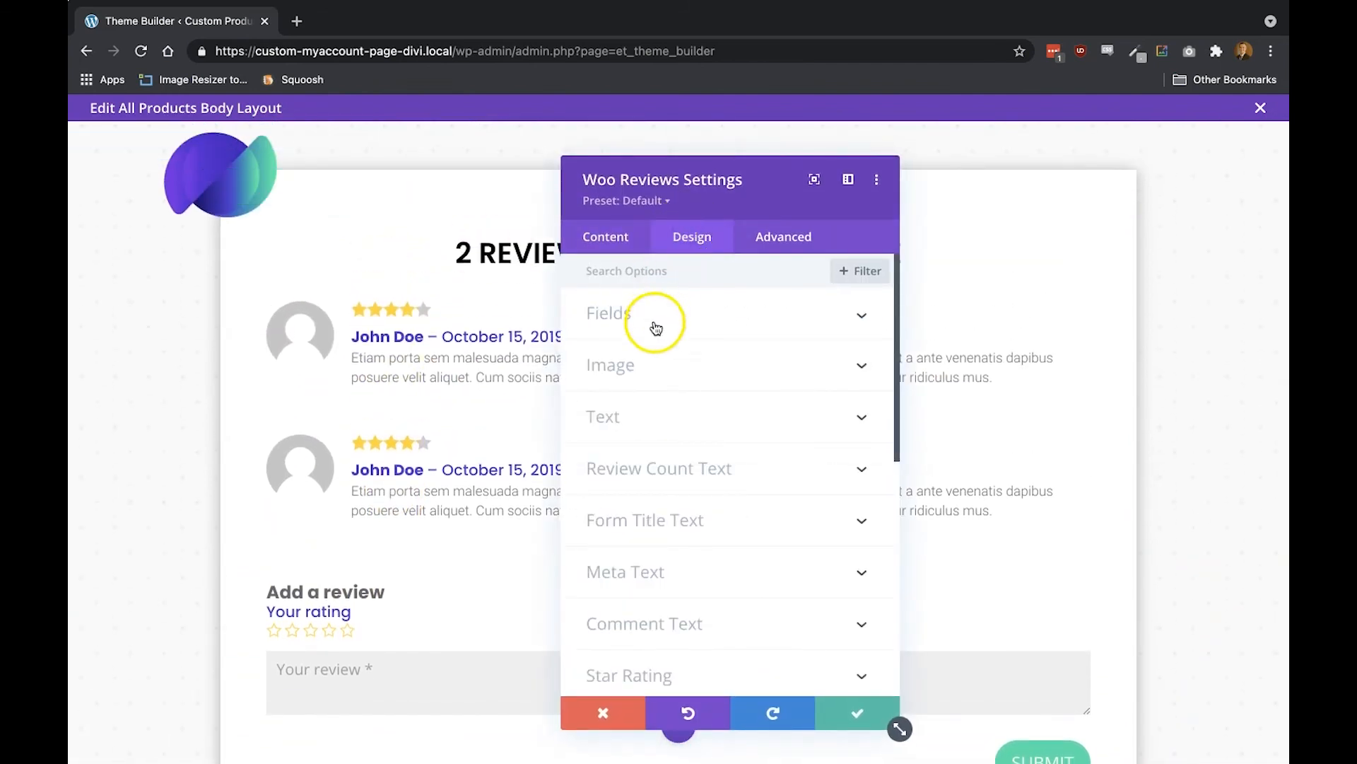
scroll(631, 470, down, 1)
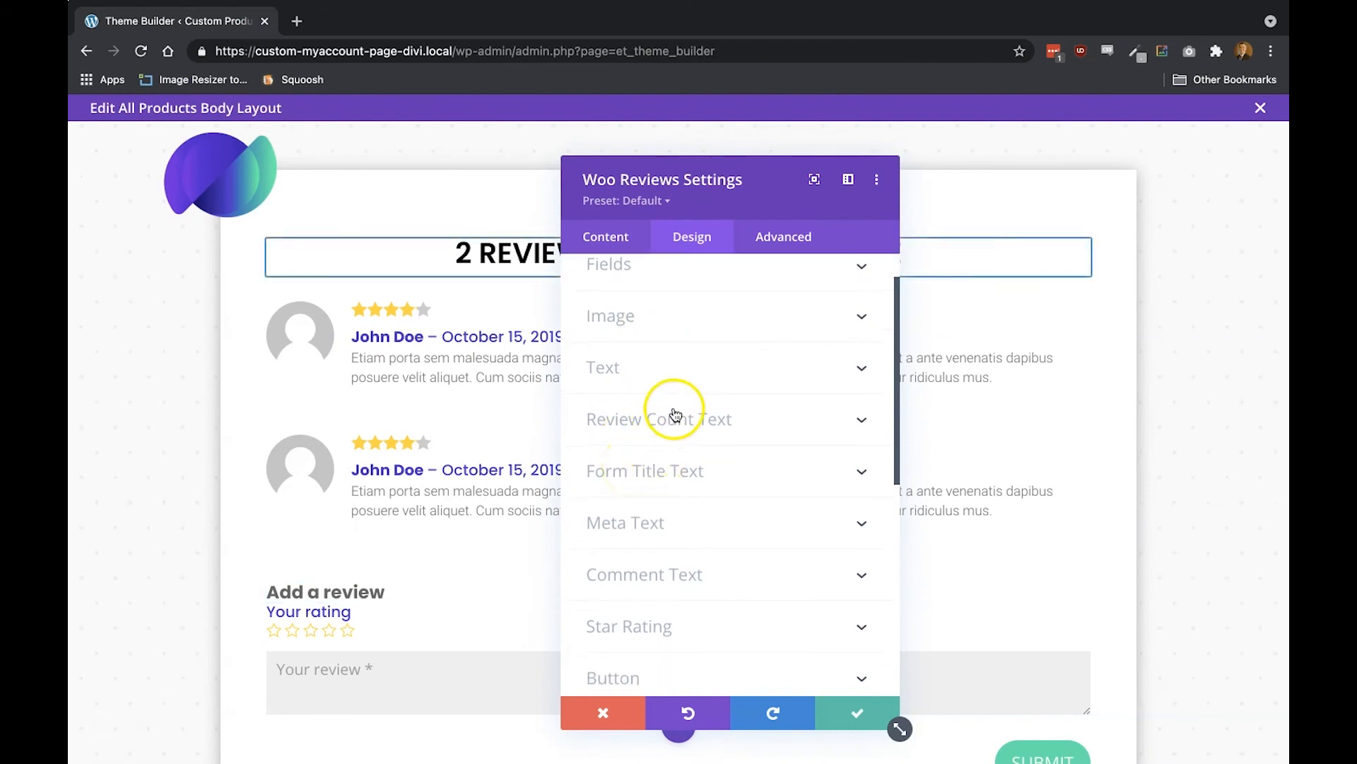
scroll(658, 488, up, 2)
scroll(658, 493, down, 4)
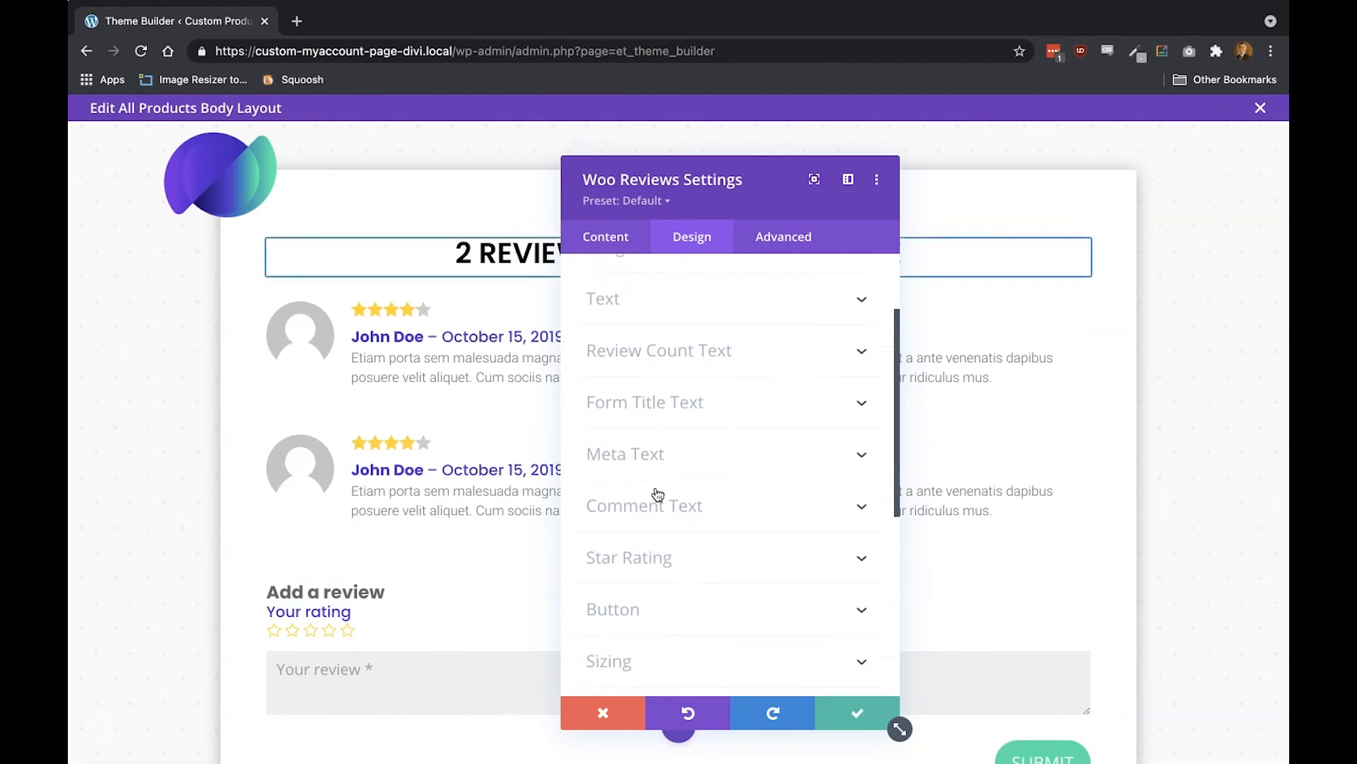
right_click(658, 493)
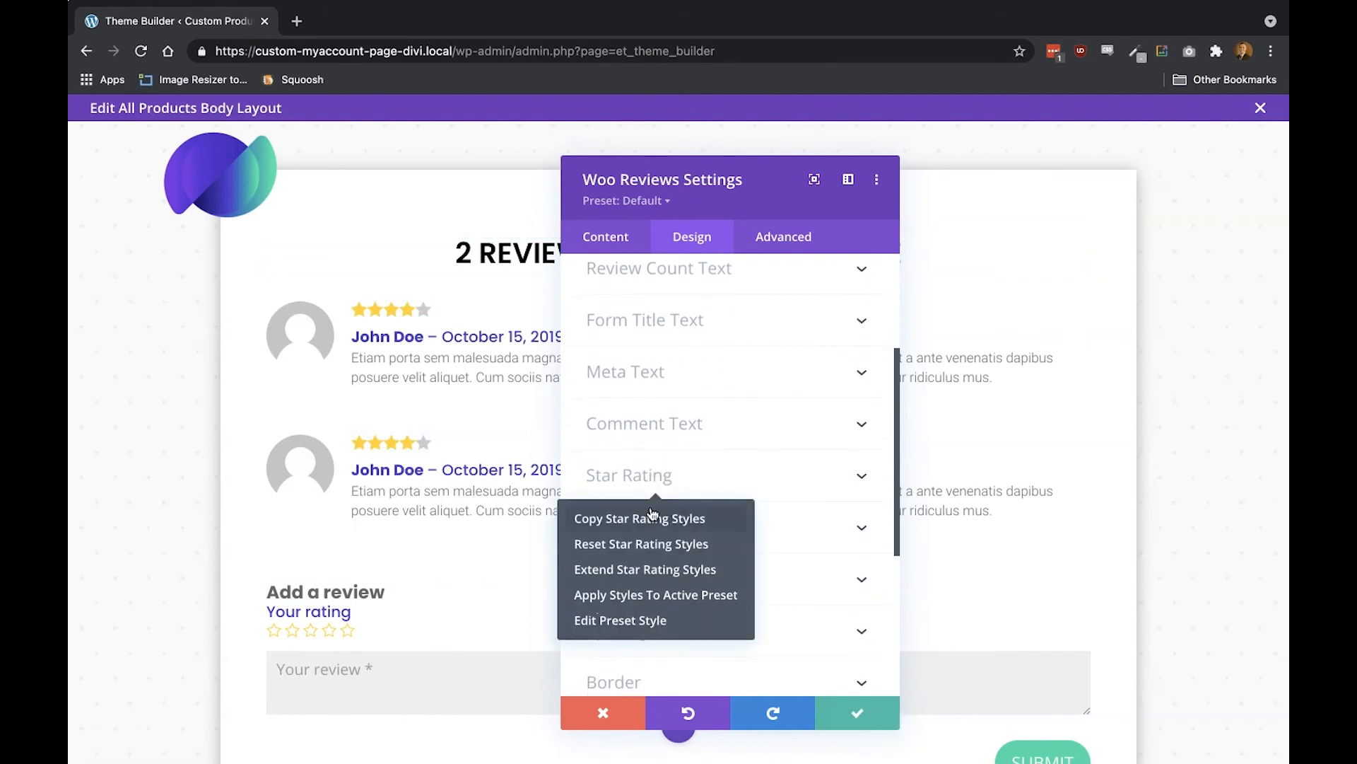
click(651, 519)
click(855, 710)
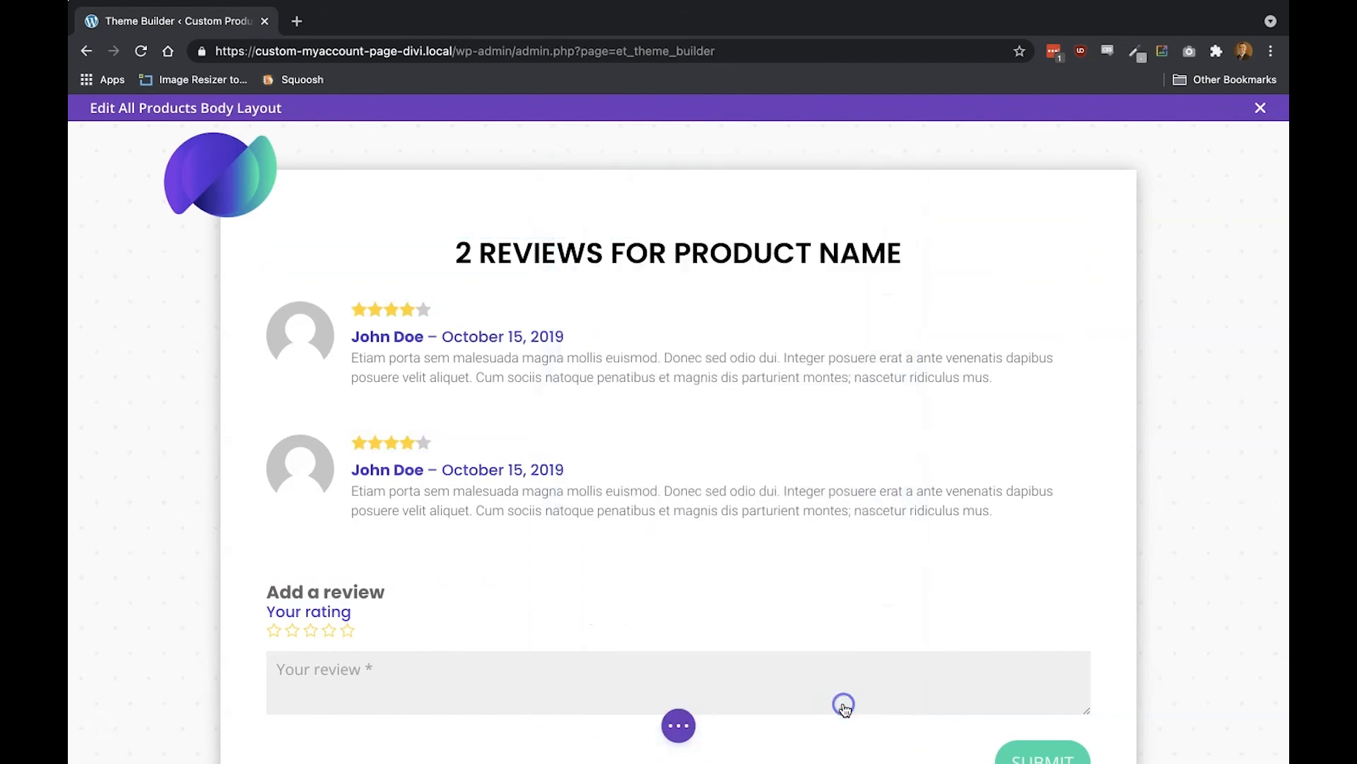
Paste the copied Star Rating styles into the Woo Related Product module's design settings
scroll(845, 710, down, 5)
scroll(845, 710, down, 3)
mouse_move(615, 470)
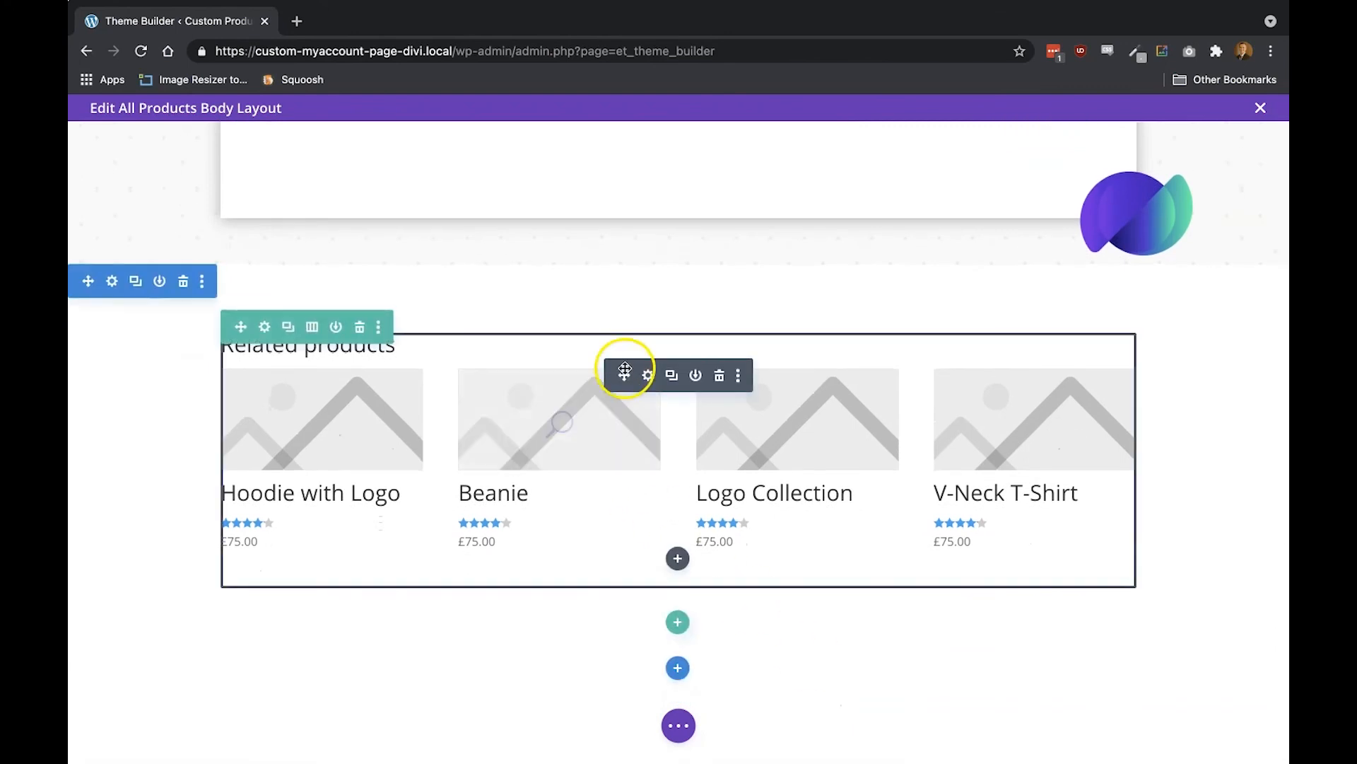
right_click(652, 378)
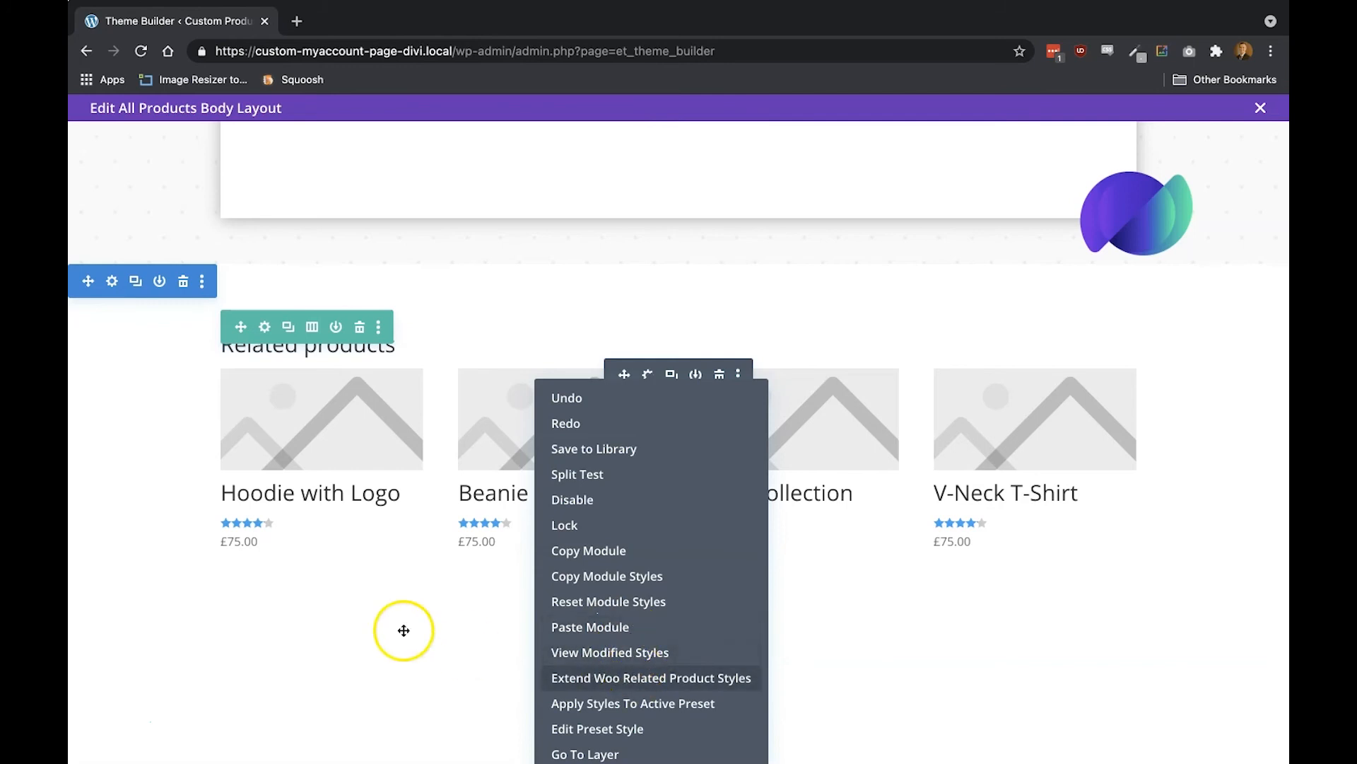
click(378, 626)
click(647, 381)
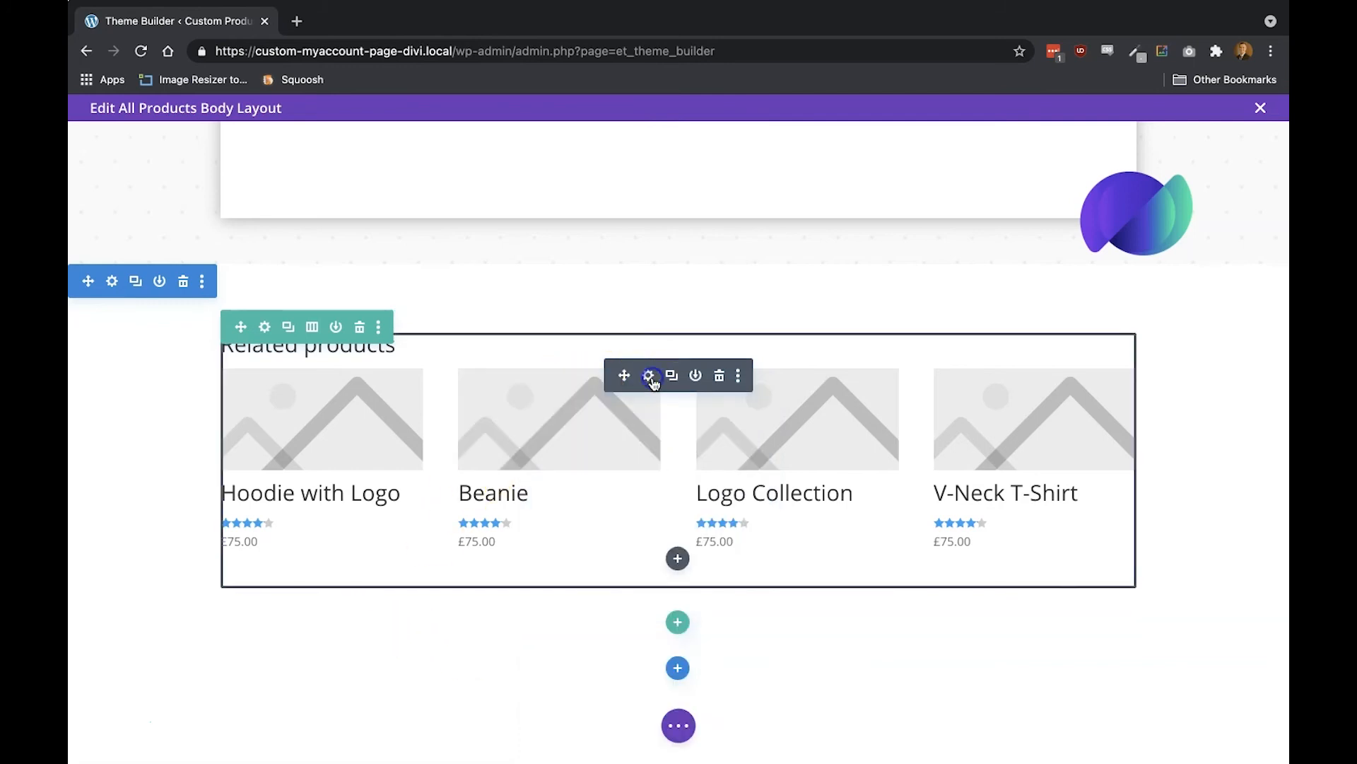
click(693, 237)
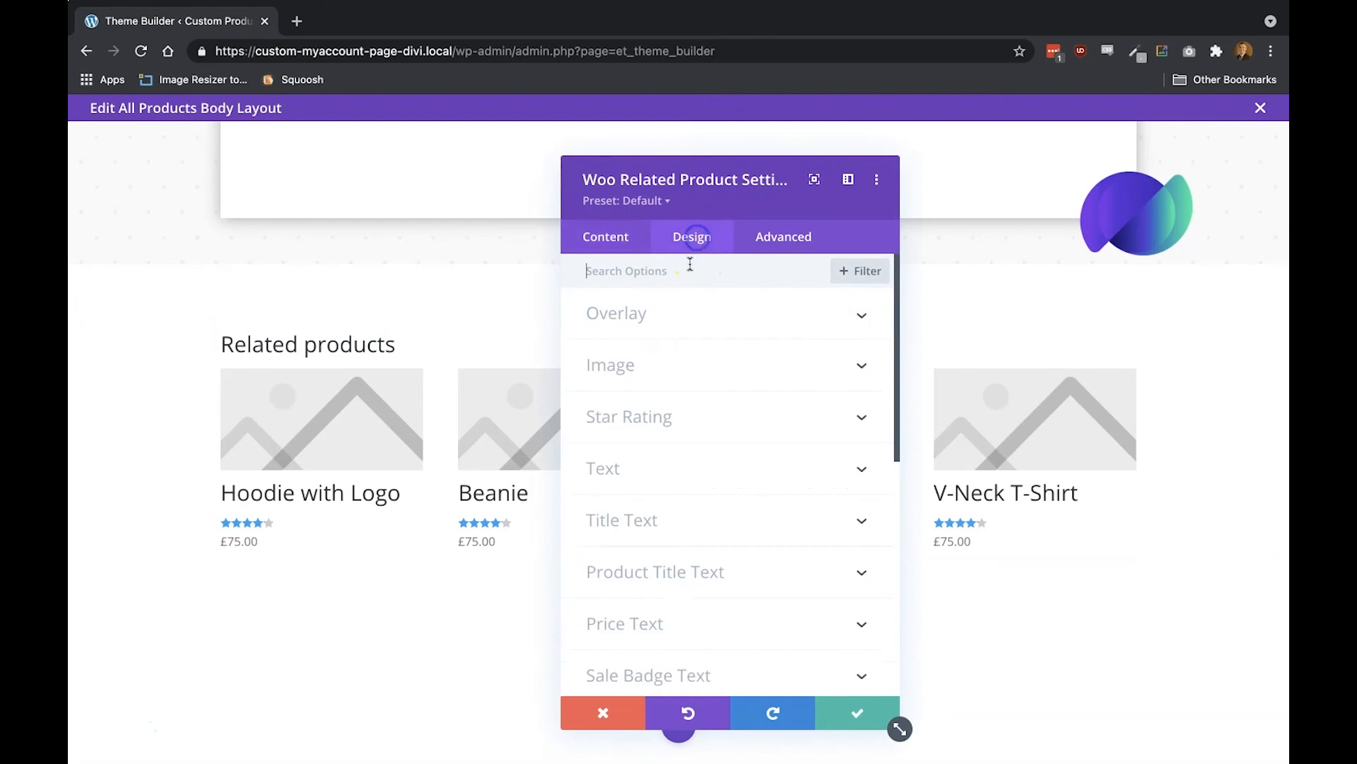
right_click(630, 424)
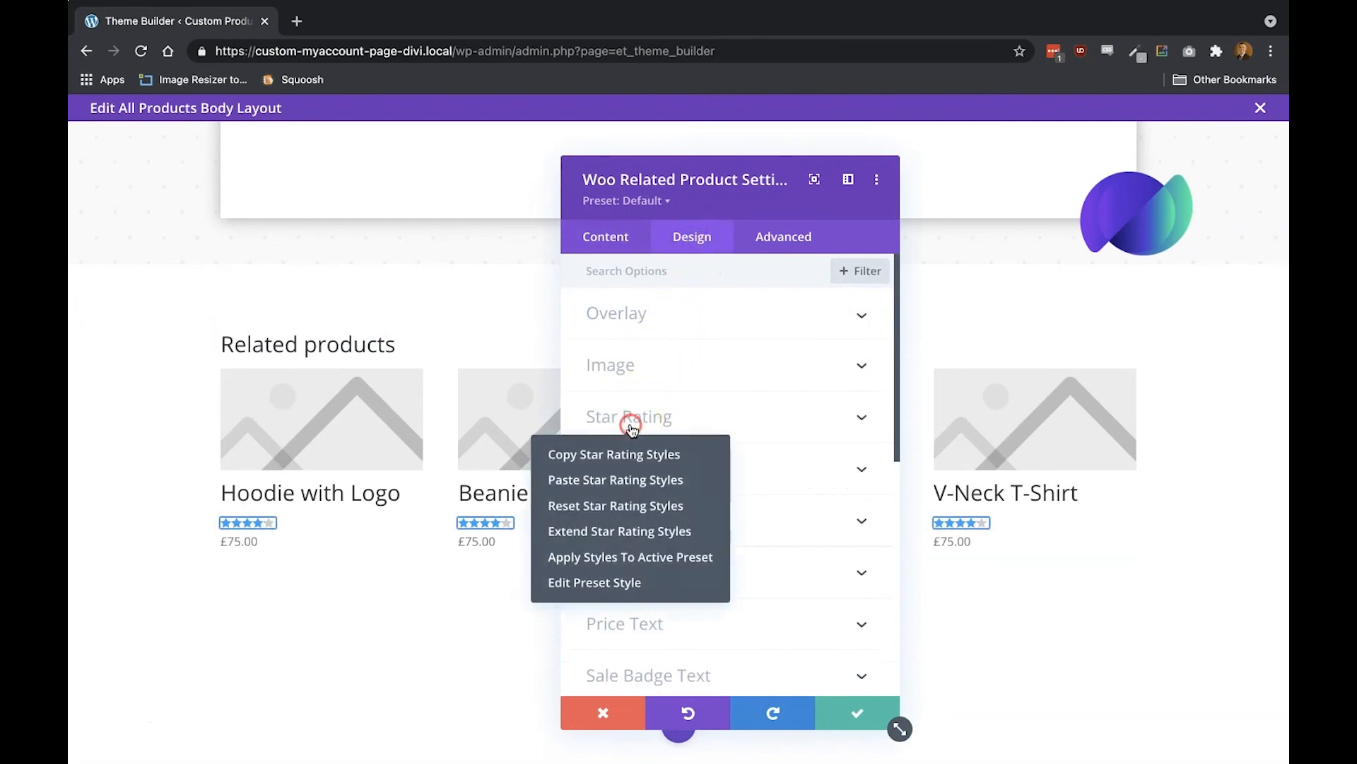
click(625, 482)
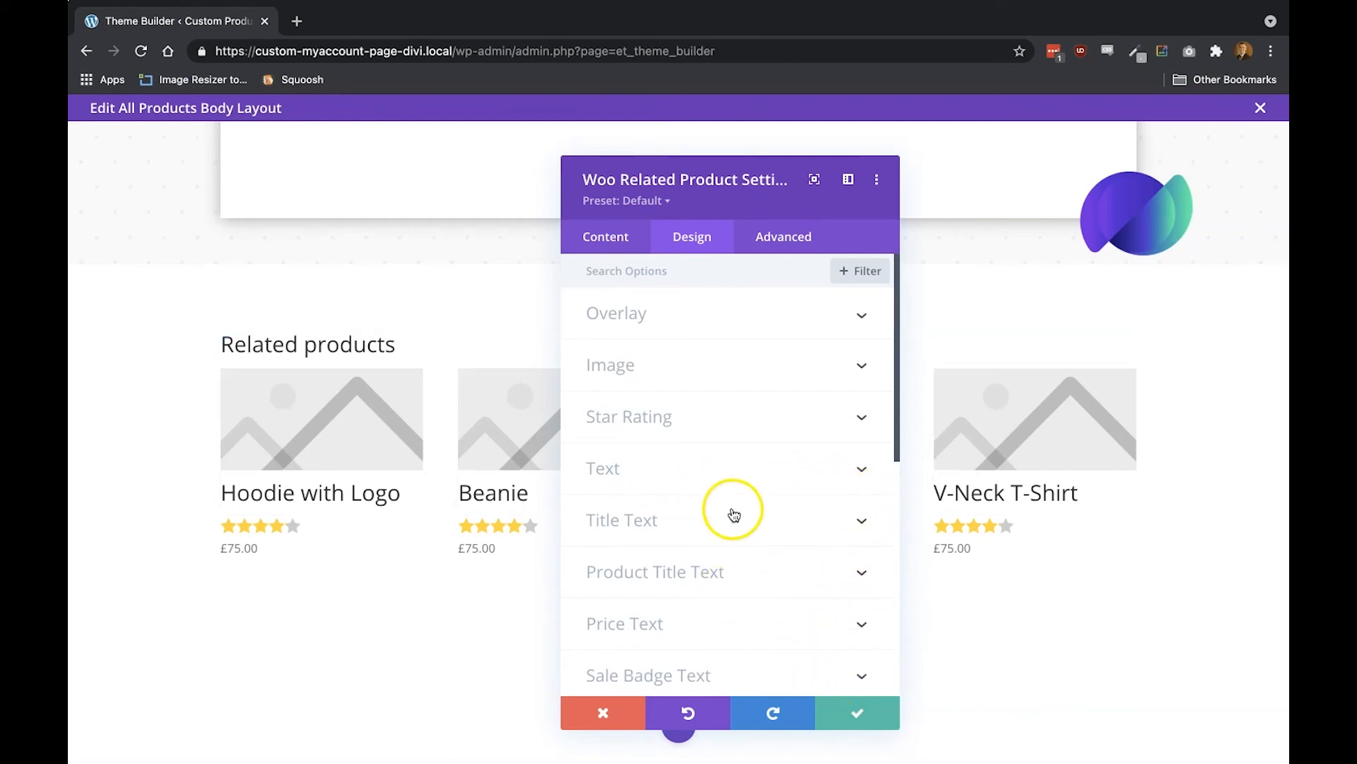
Set the related products heading's title font to Poppins with a Semi Bold weight
click(727, 521)
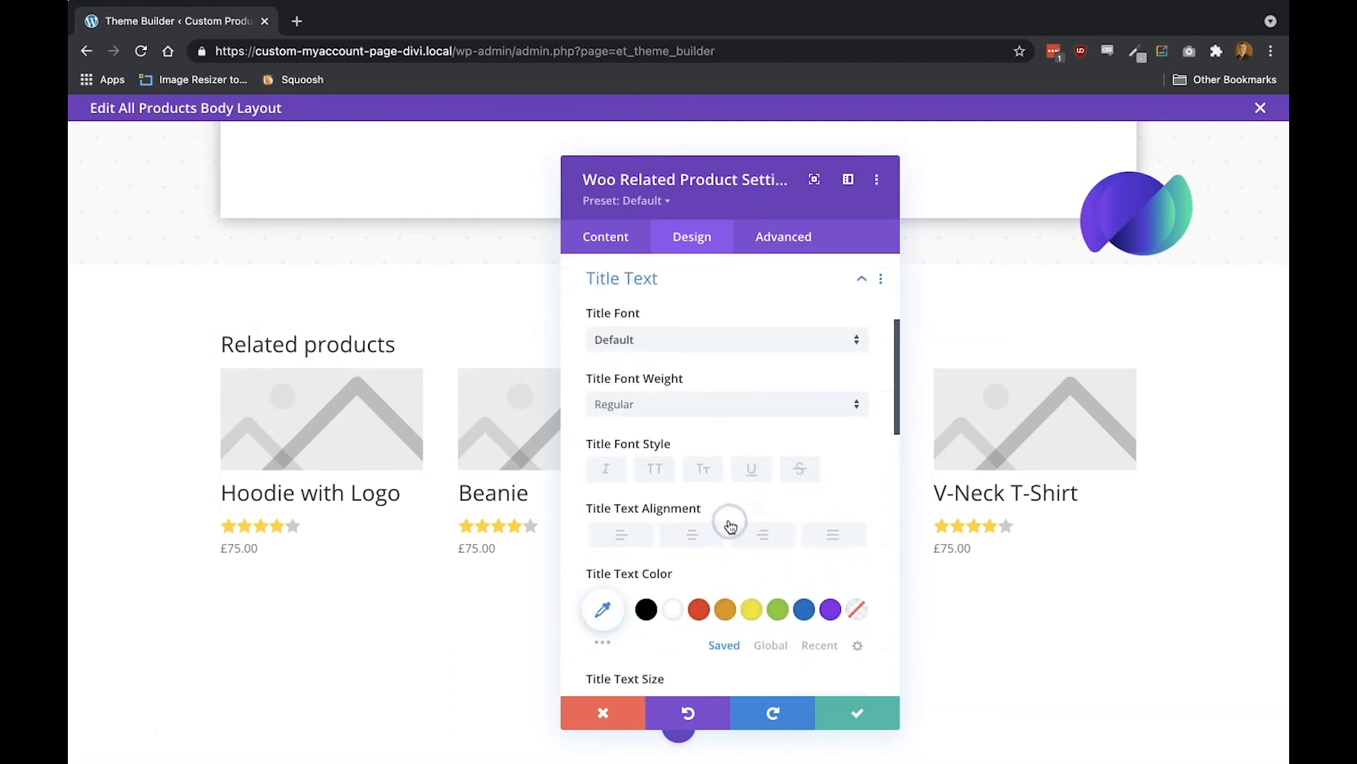
click(612, 342)
click(659, 294)
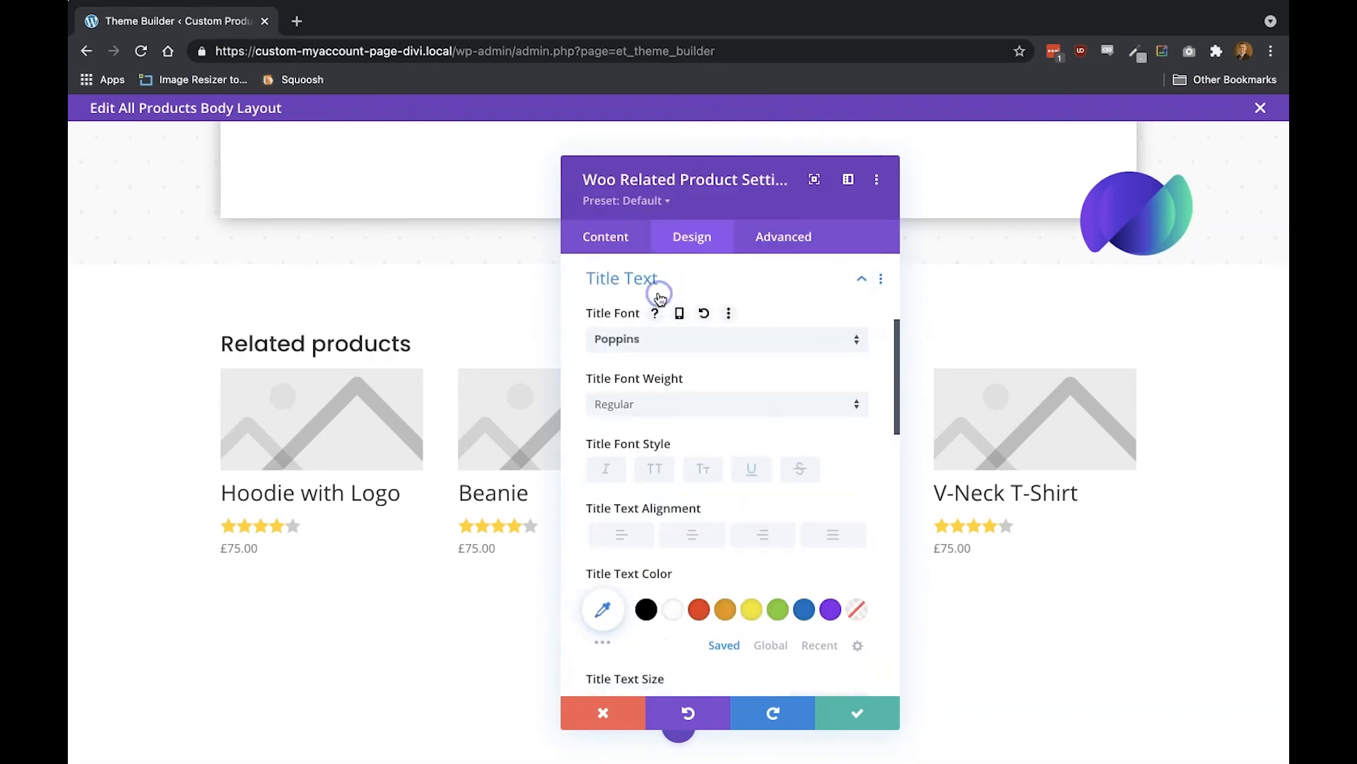
click(645, 412)
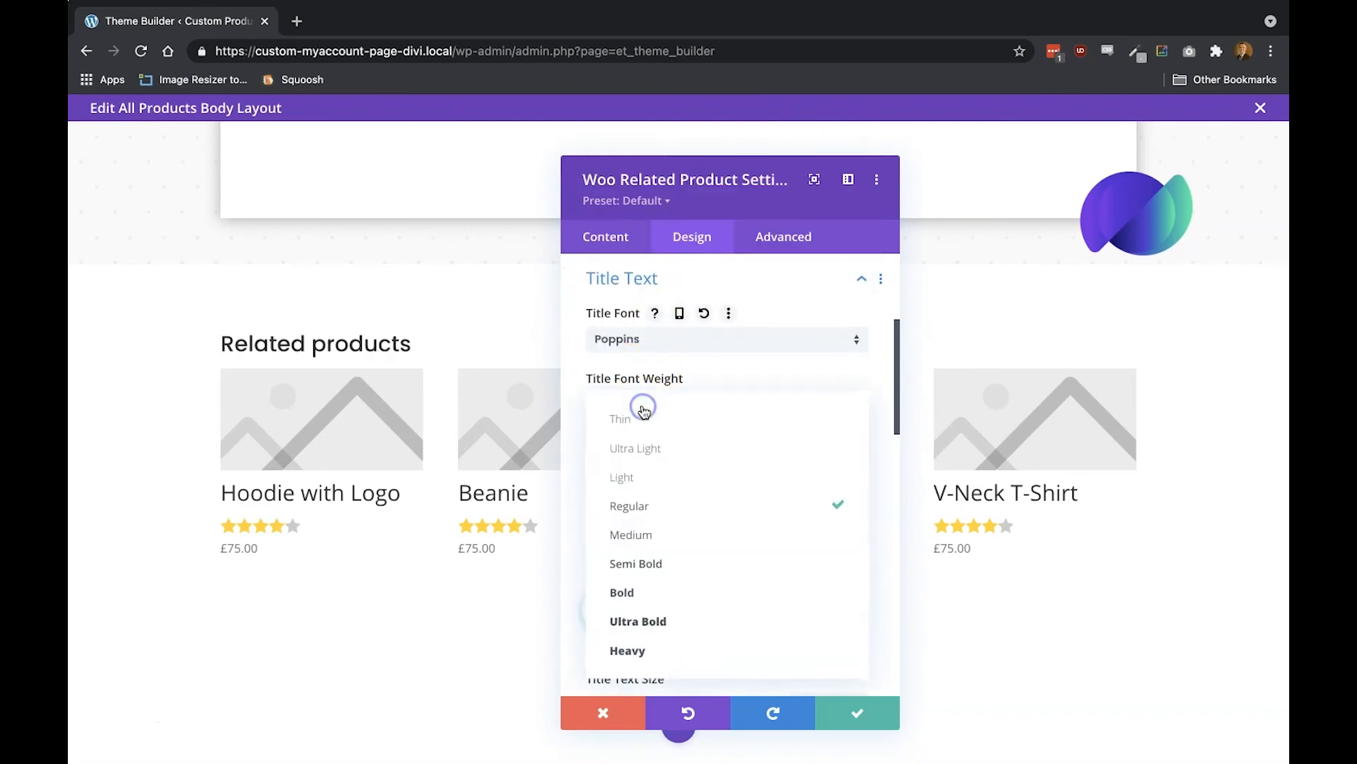
click(648, 566)
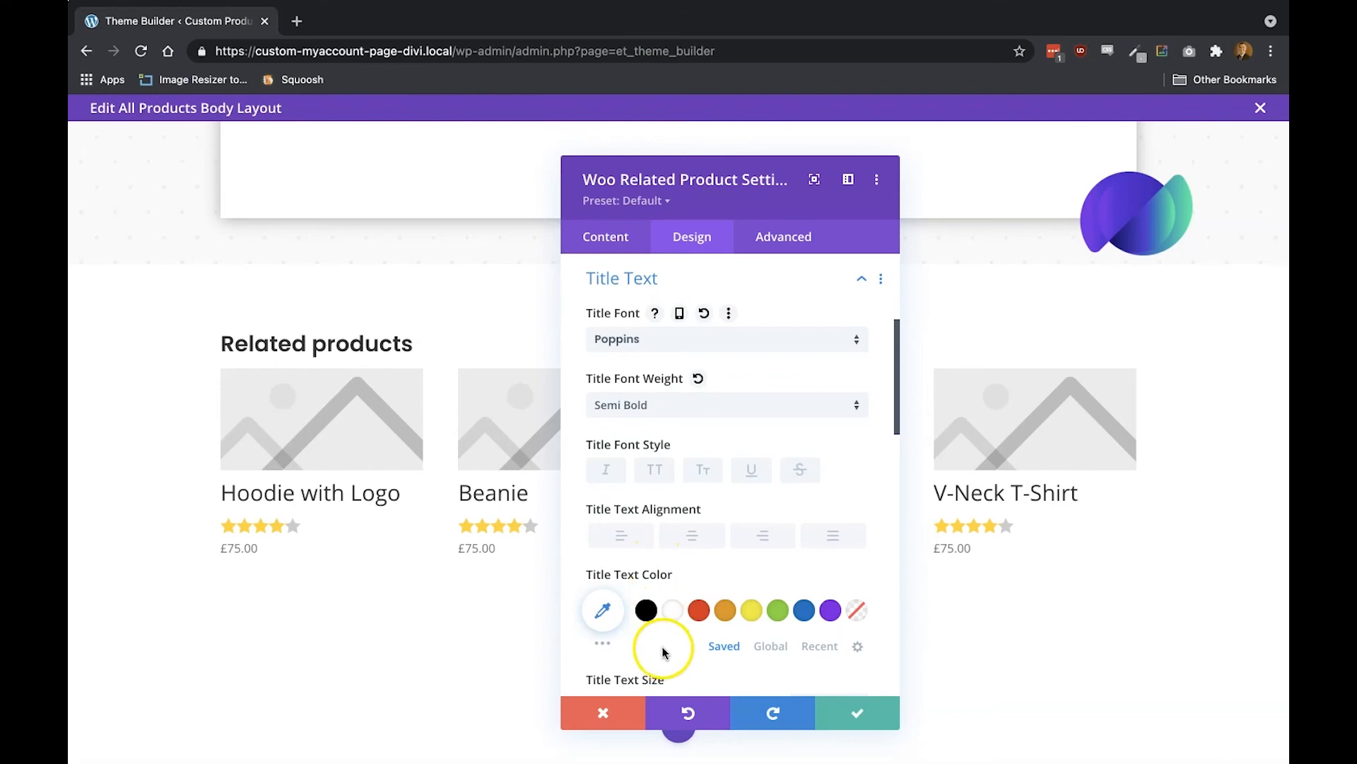
Format the related products heading as centered, uppercase, black text at 34px
scroll(665, 652, down, 2)
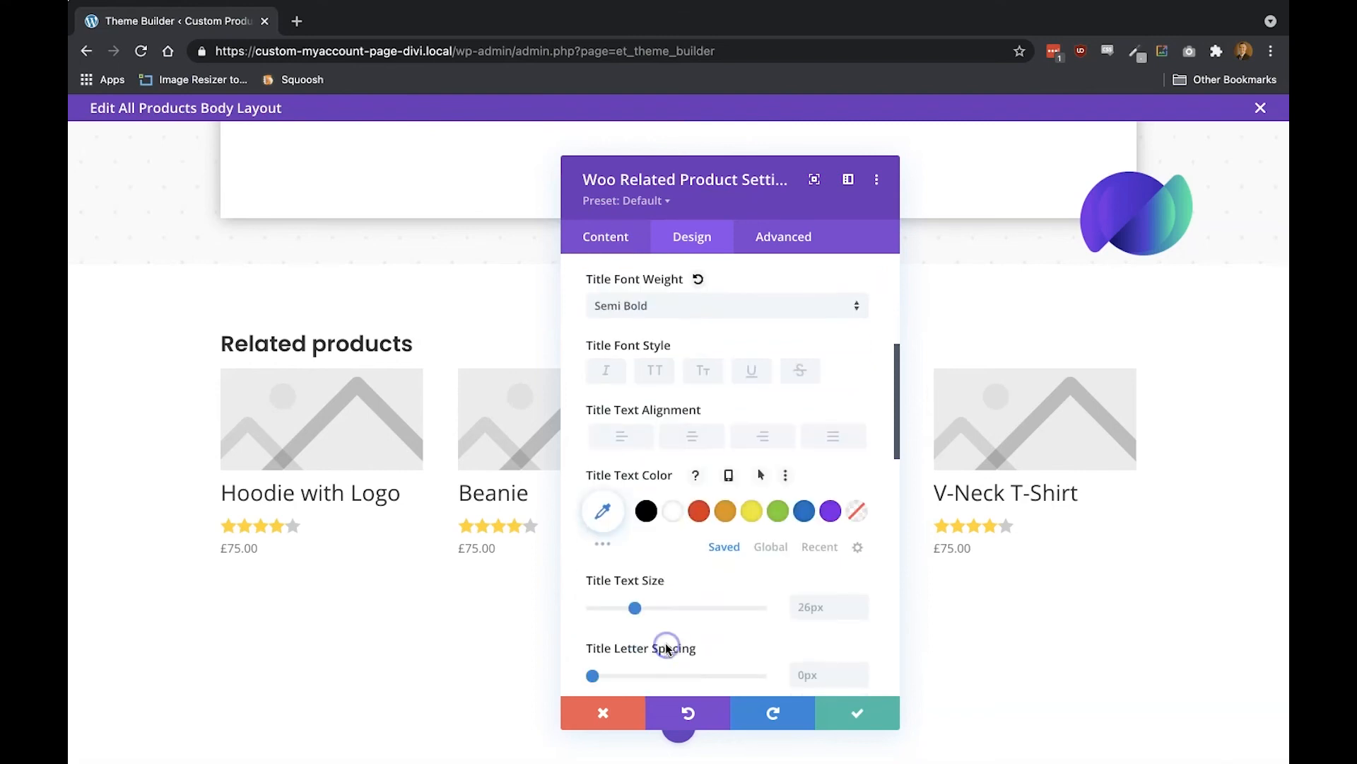
click(692, 428)
click(655, 360)
drag(721, 187, 1056, 180)
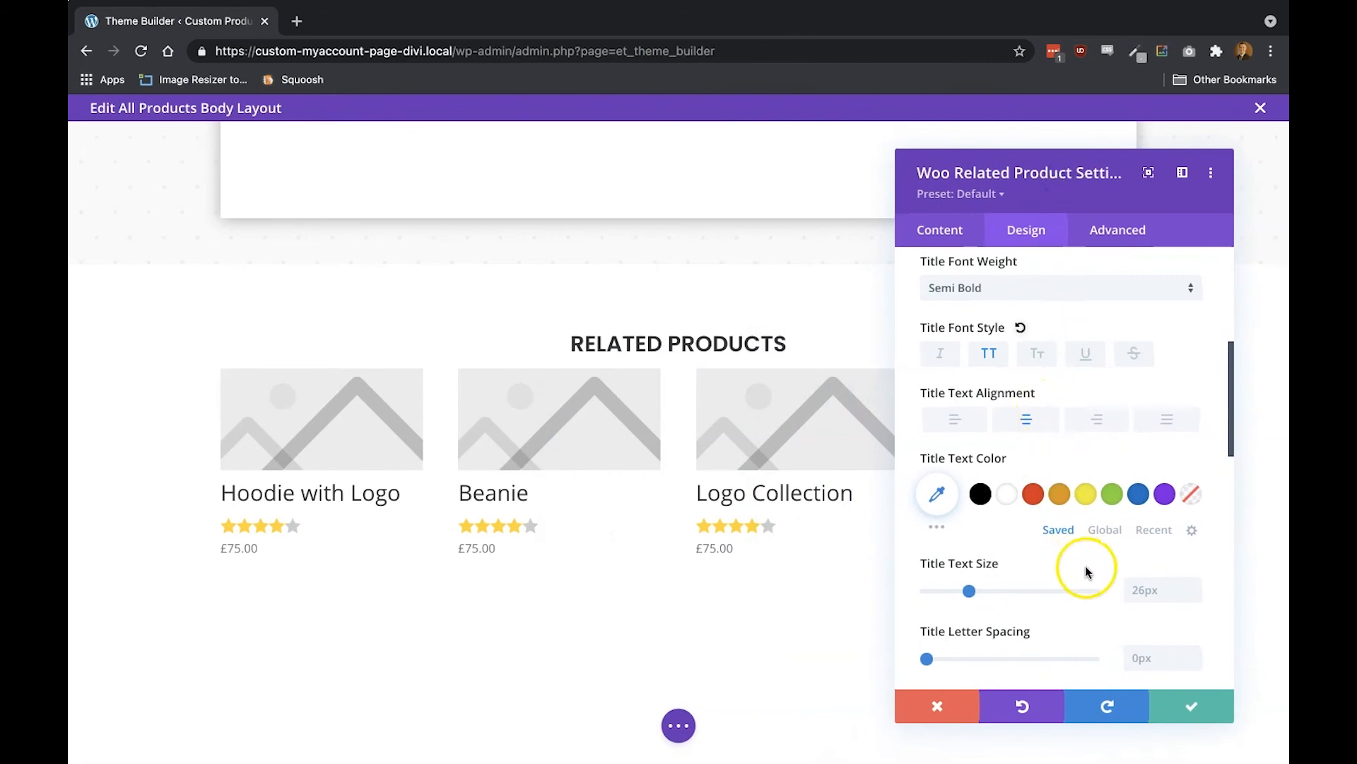
click(980, 494)
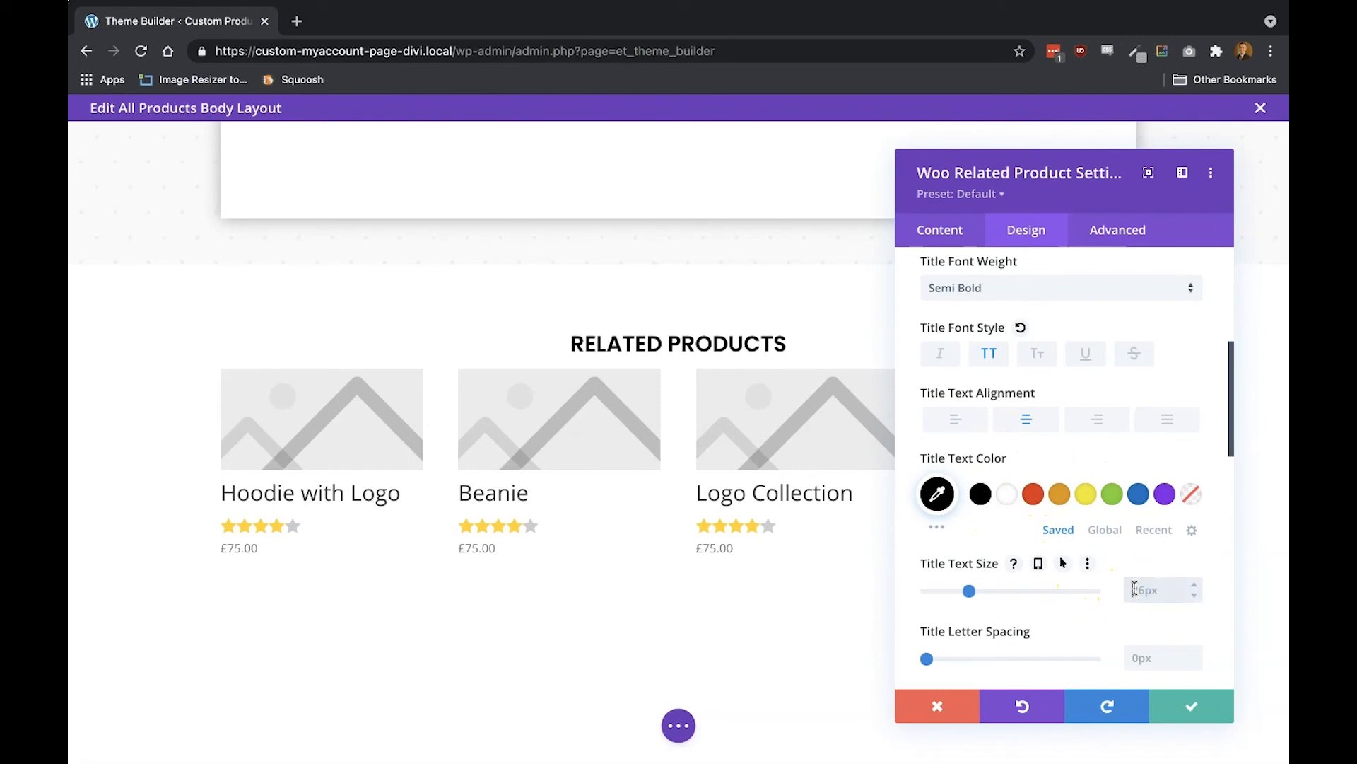
text(px)
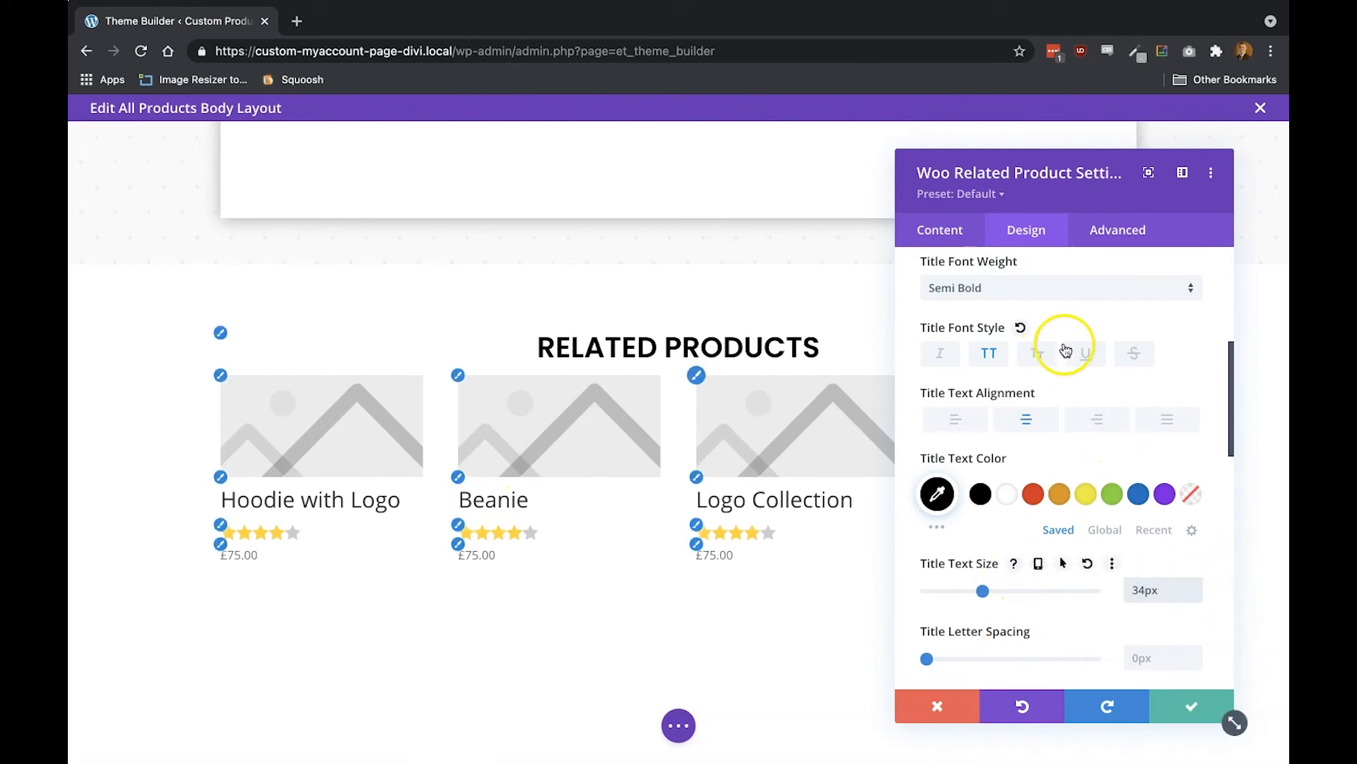
scroll(1137, 311, up, 3)
click(1153, 297)
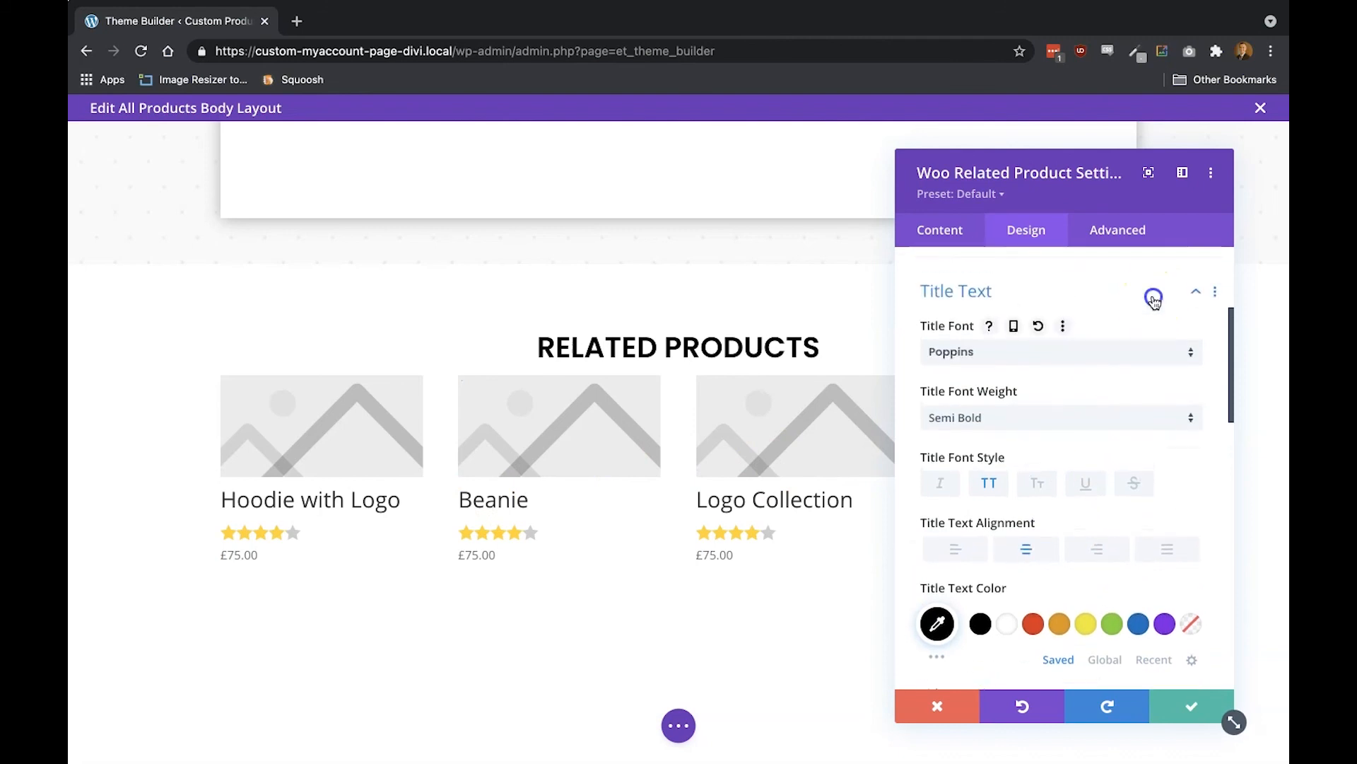
Set the product title text to Poppins, center-aligned and black (#000000)
click(1059, 339)
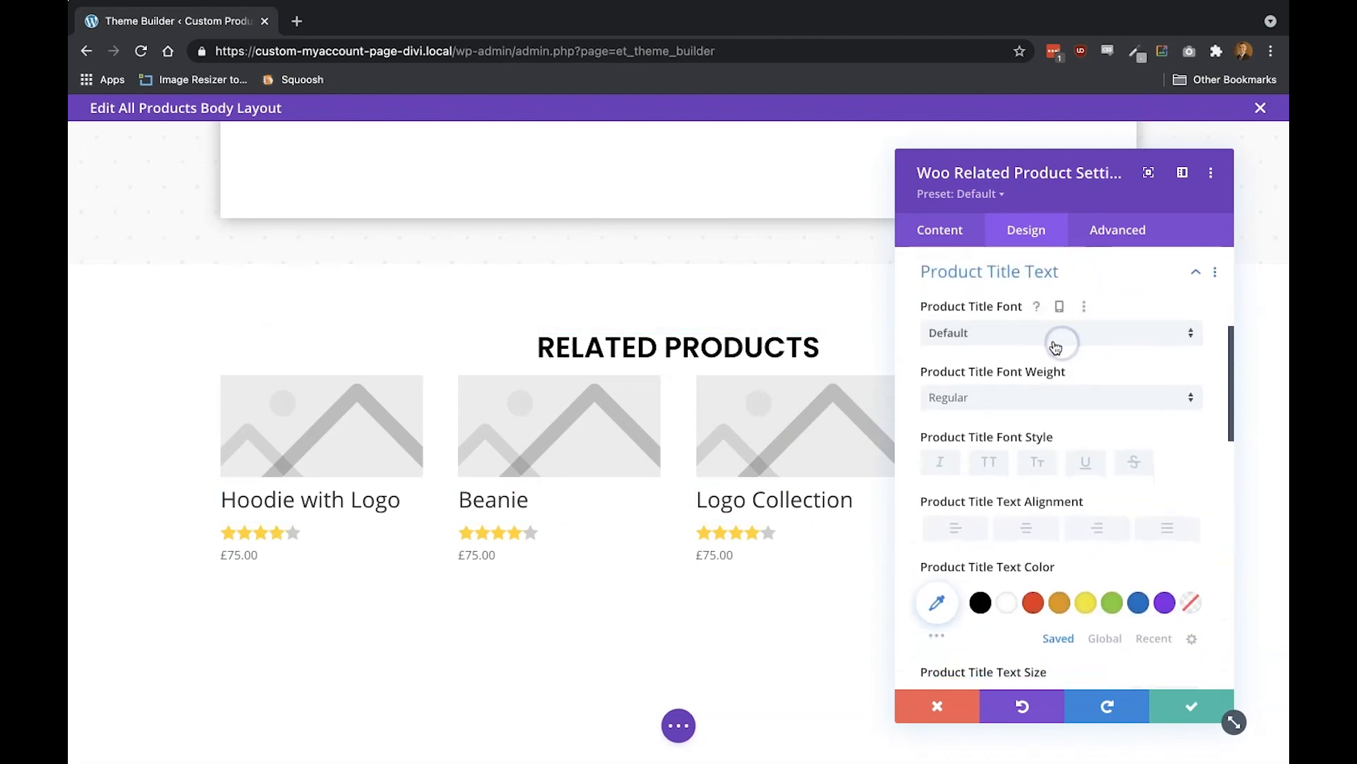
click(1024, 342)
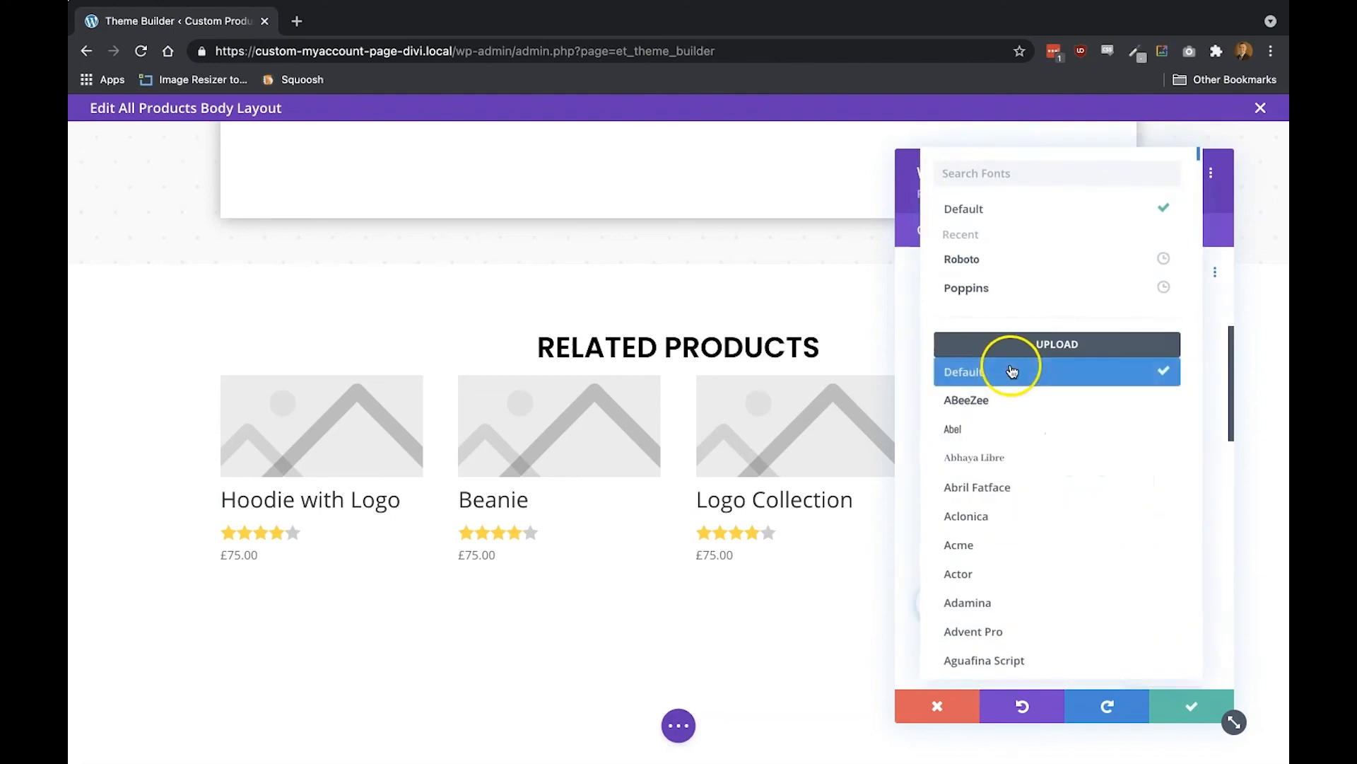
click(1021, 287)
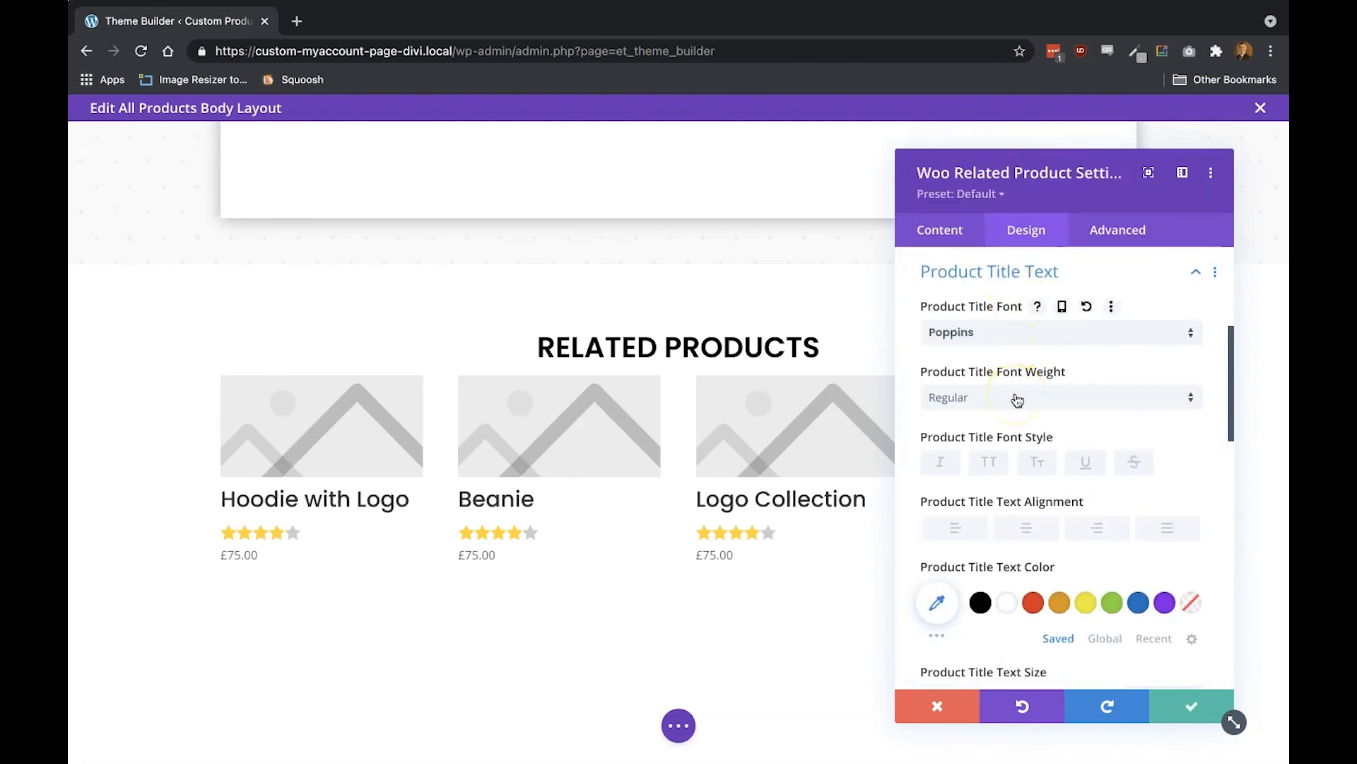
click(1017, 528)
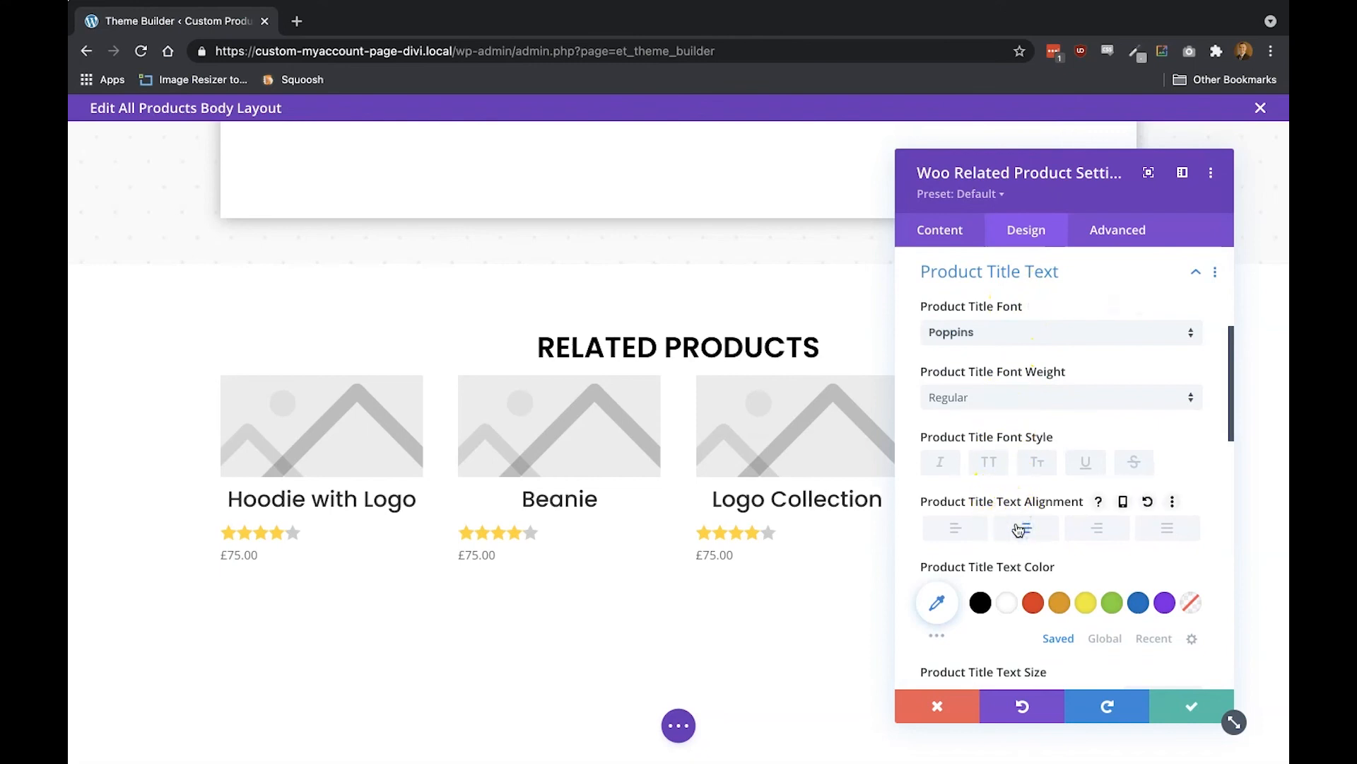
scroll(1018, 529, down, 4)
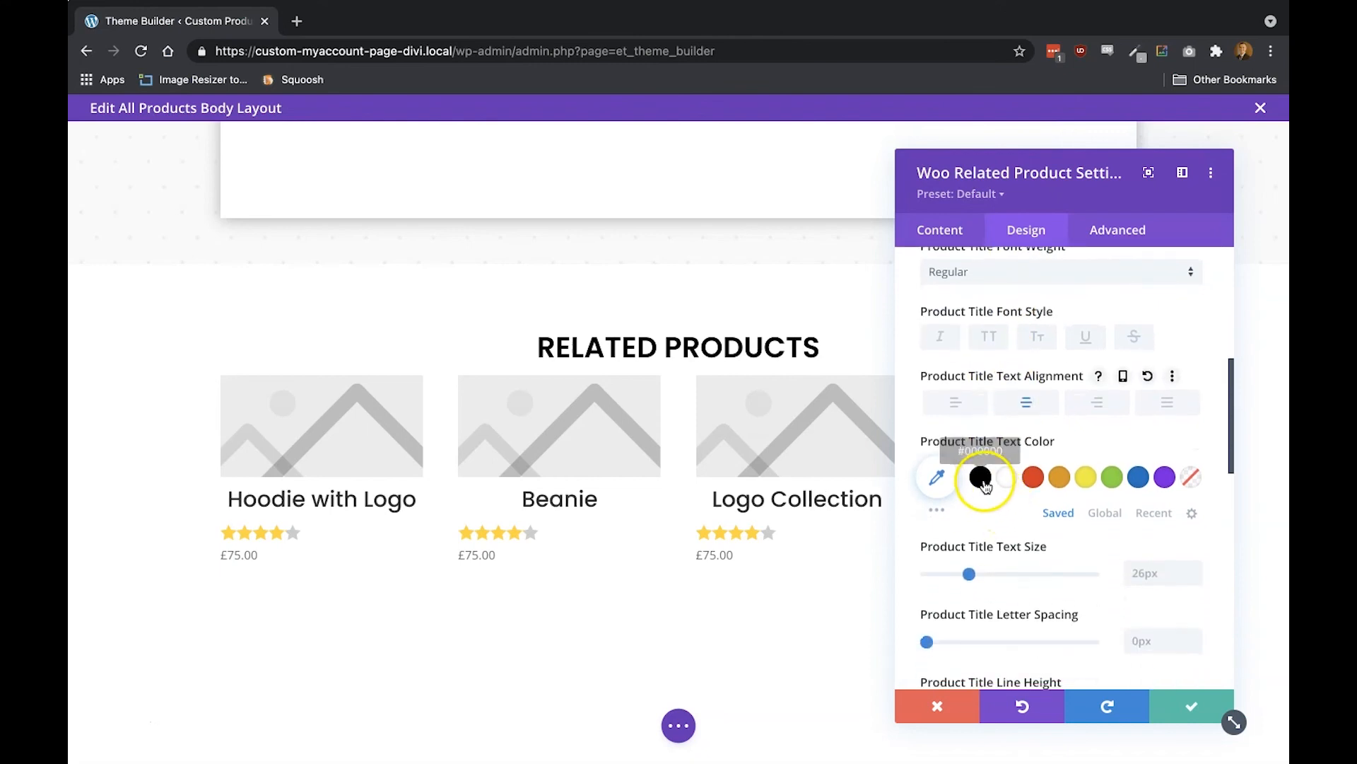
click(982, 478)
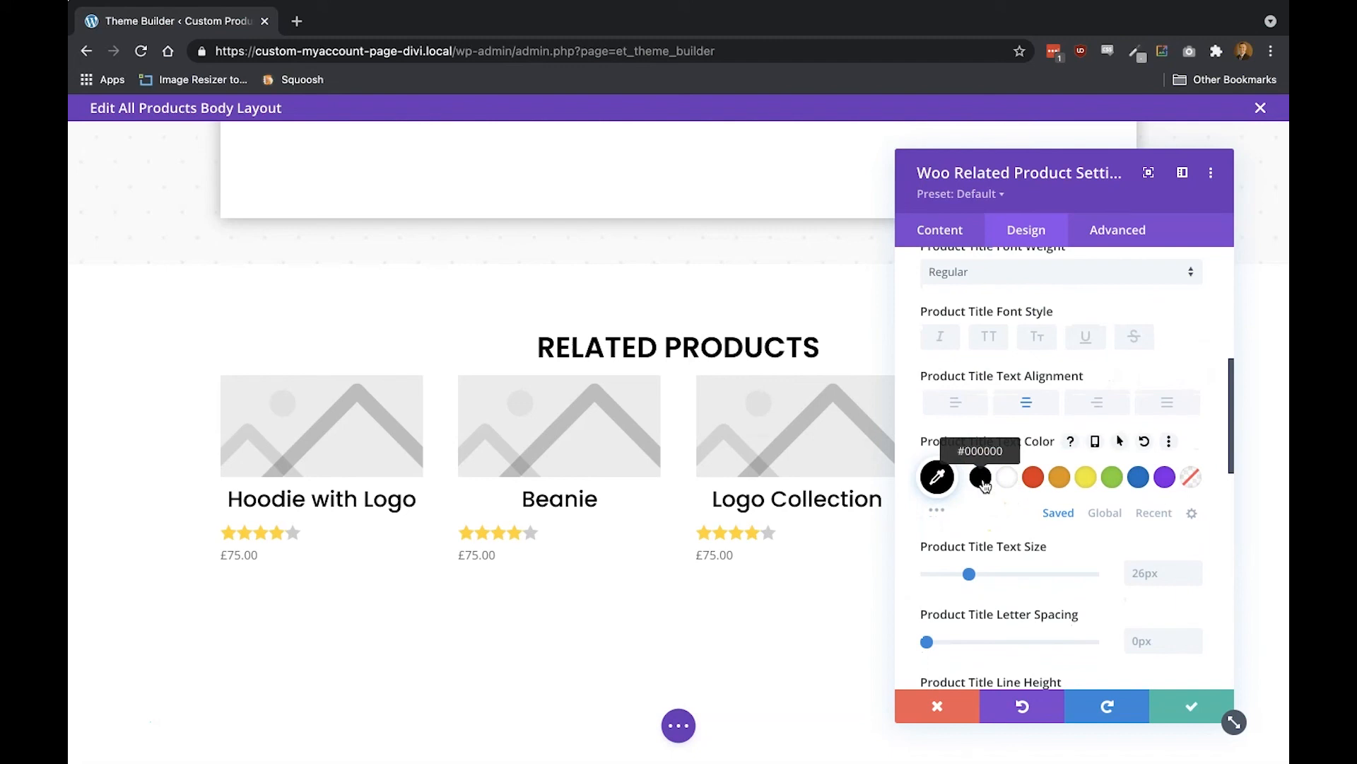
Set the price text to Roboto with a Heavy weight and center alignment
scroll(985, 483, down, 3)
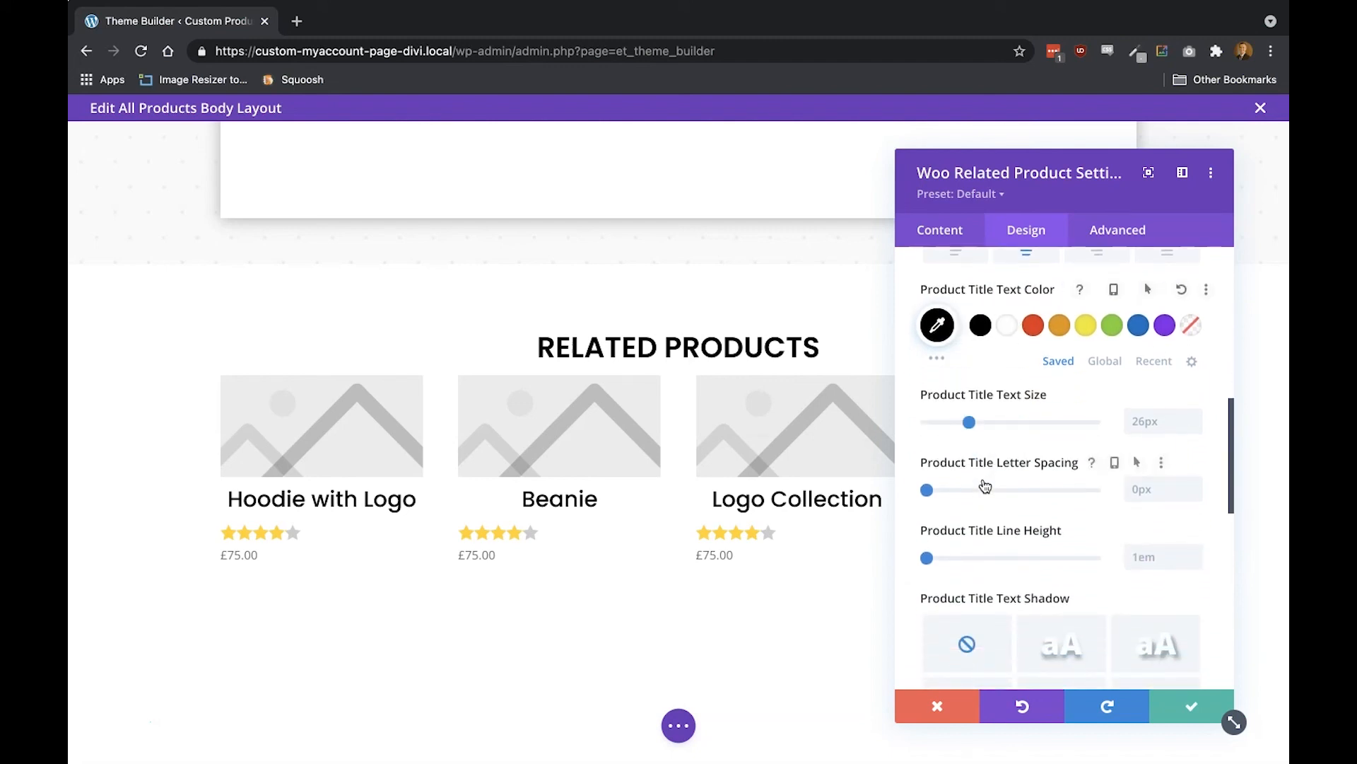
scroll(984, 485, down, 7)
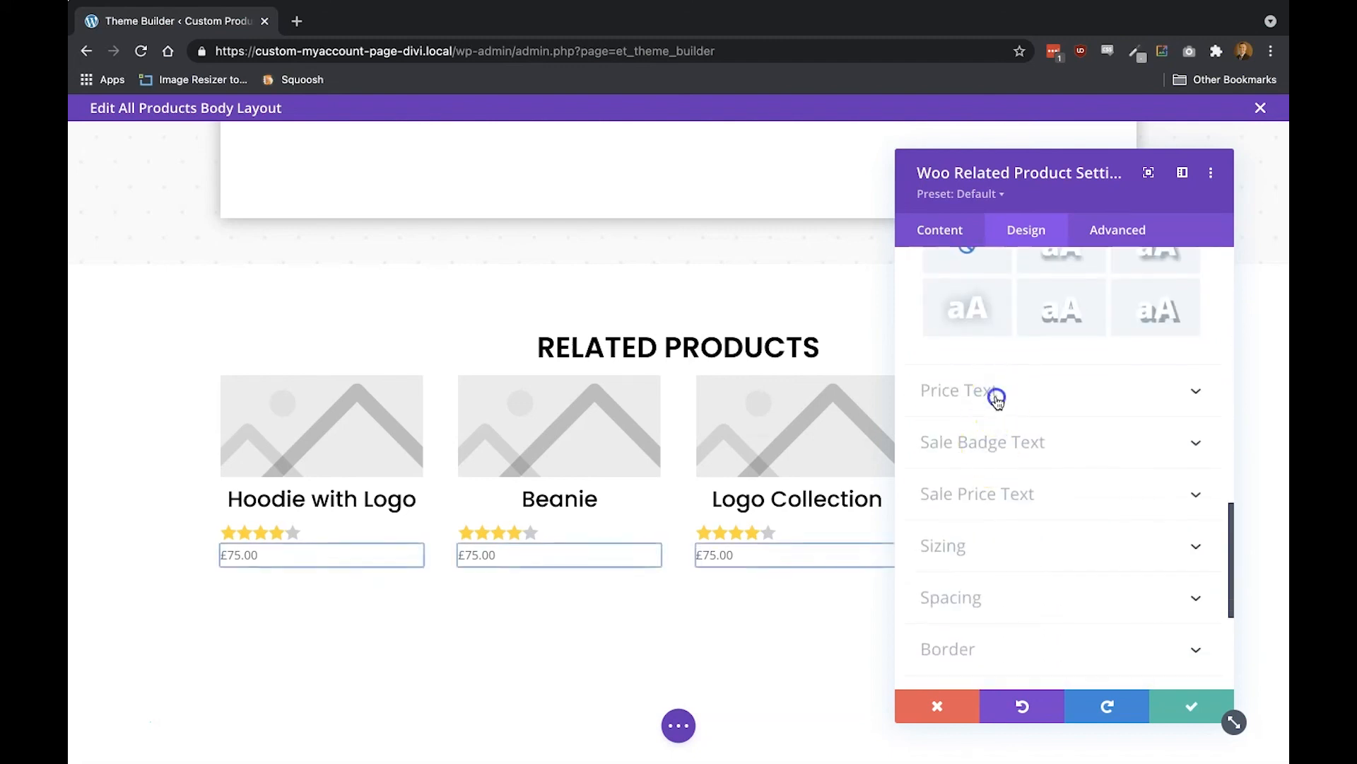
click(996, 394)
click(1004, 334)
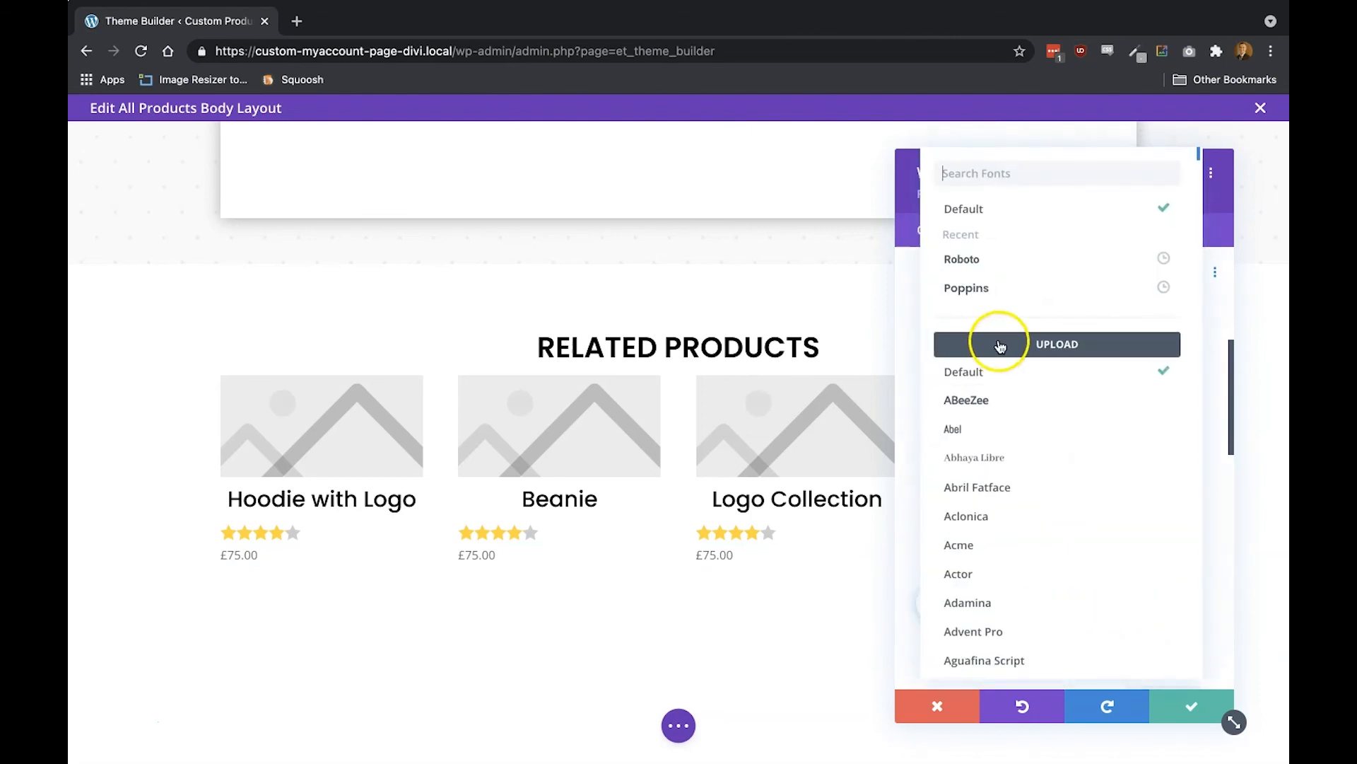
click(997, 260)
click(984, 397)
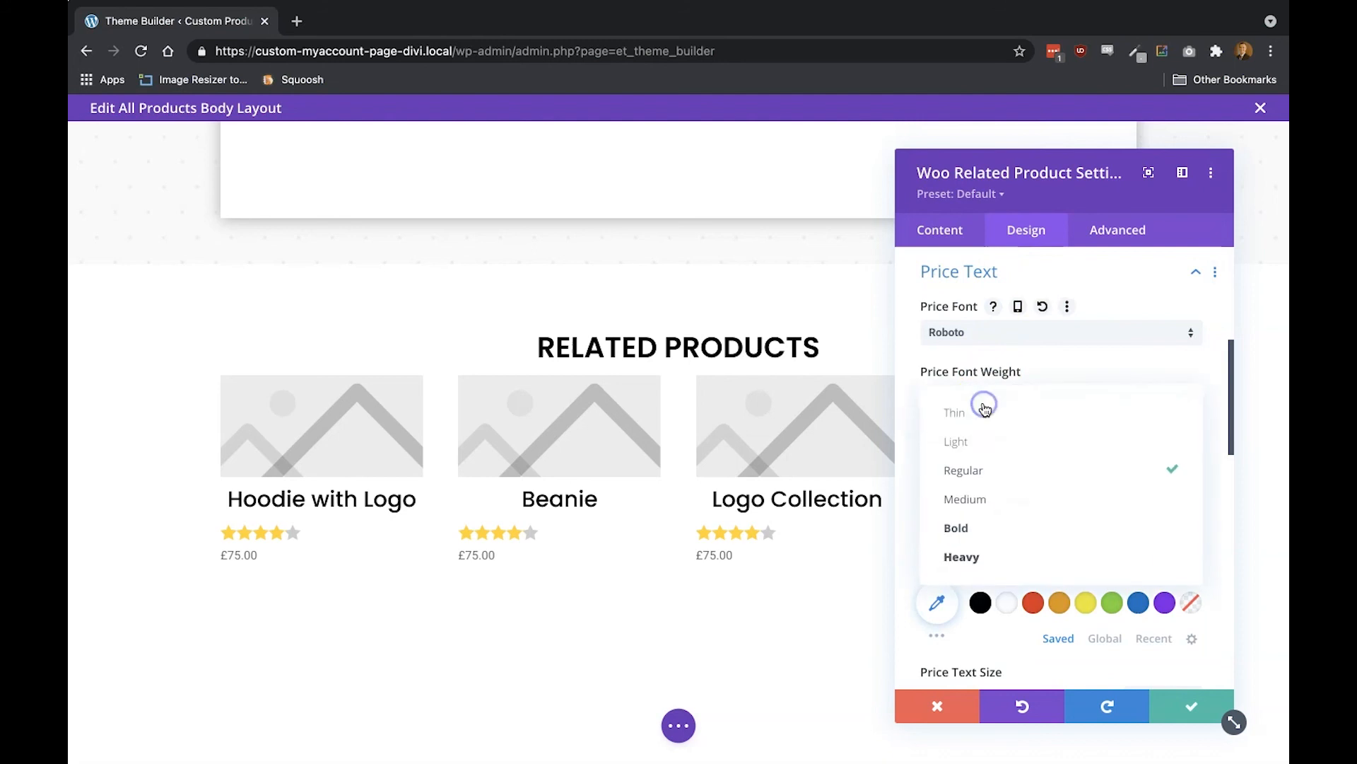
click(970, 555)
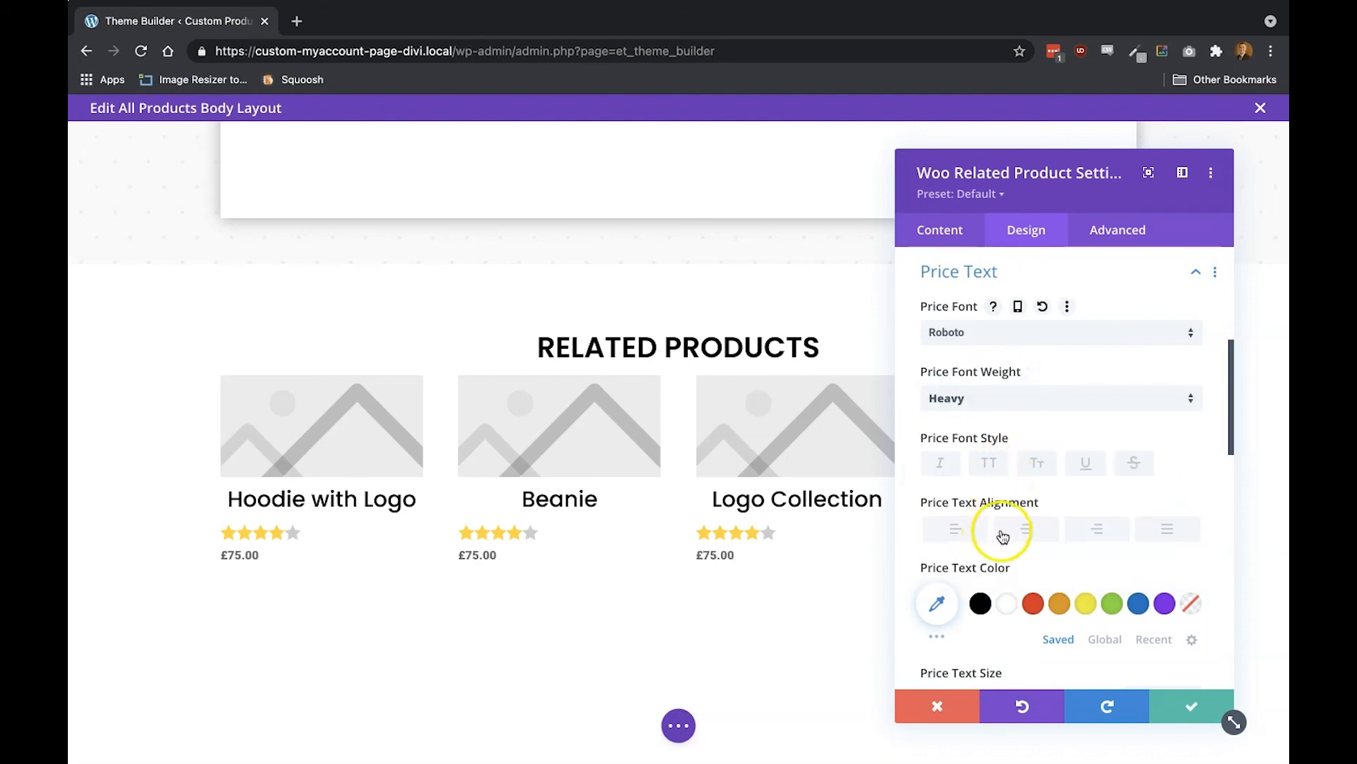
click(1003, 536)
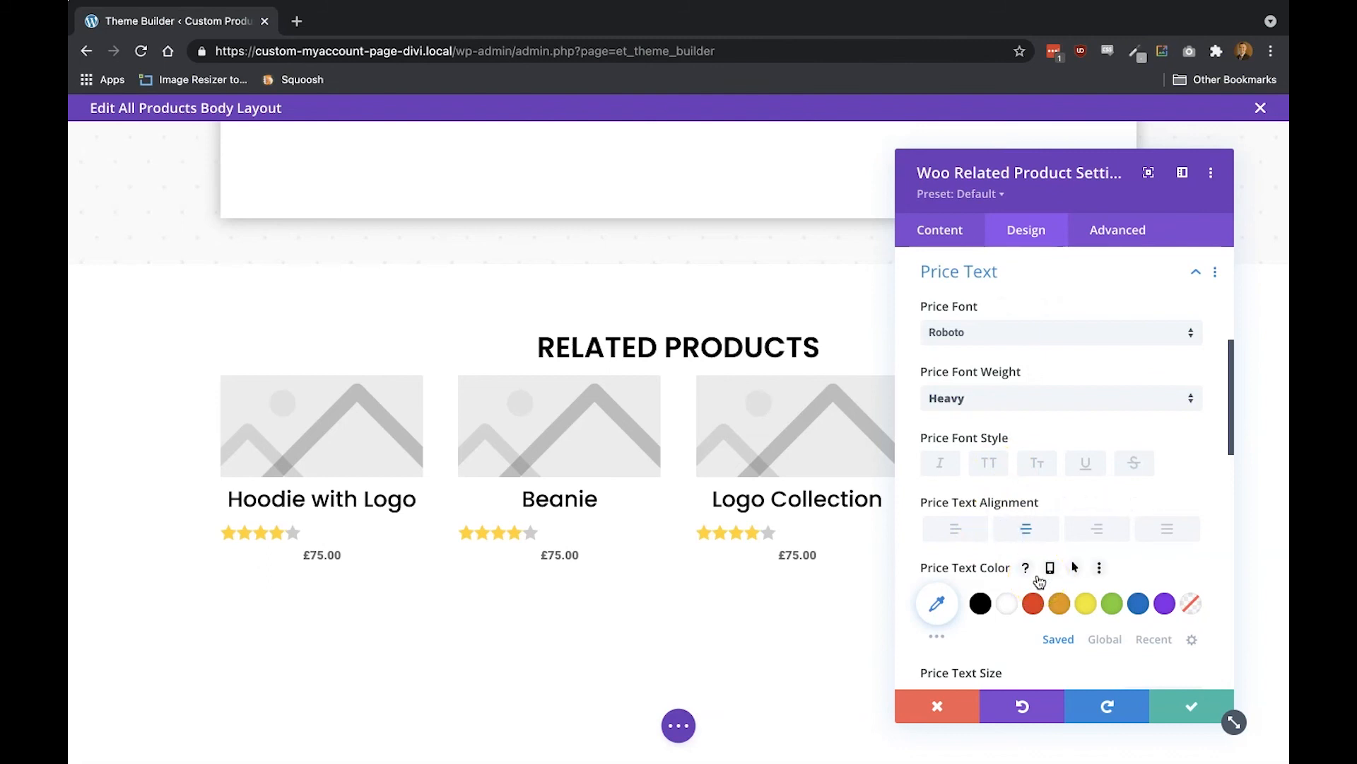
Color the price text with the recently used teal green and set its size to 21px
click(1150, 642)
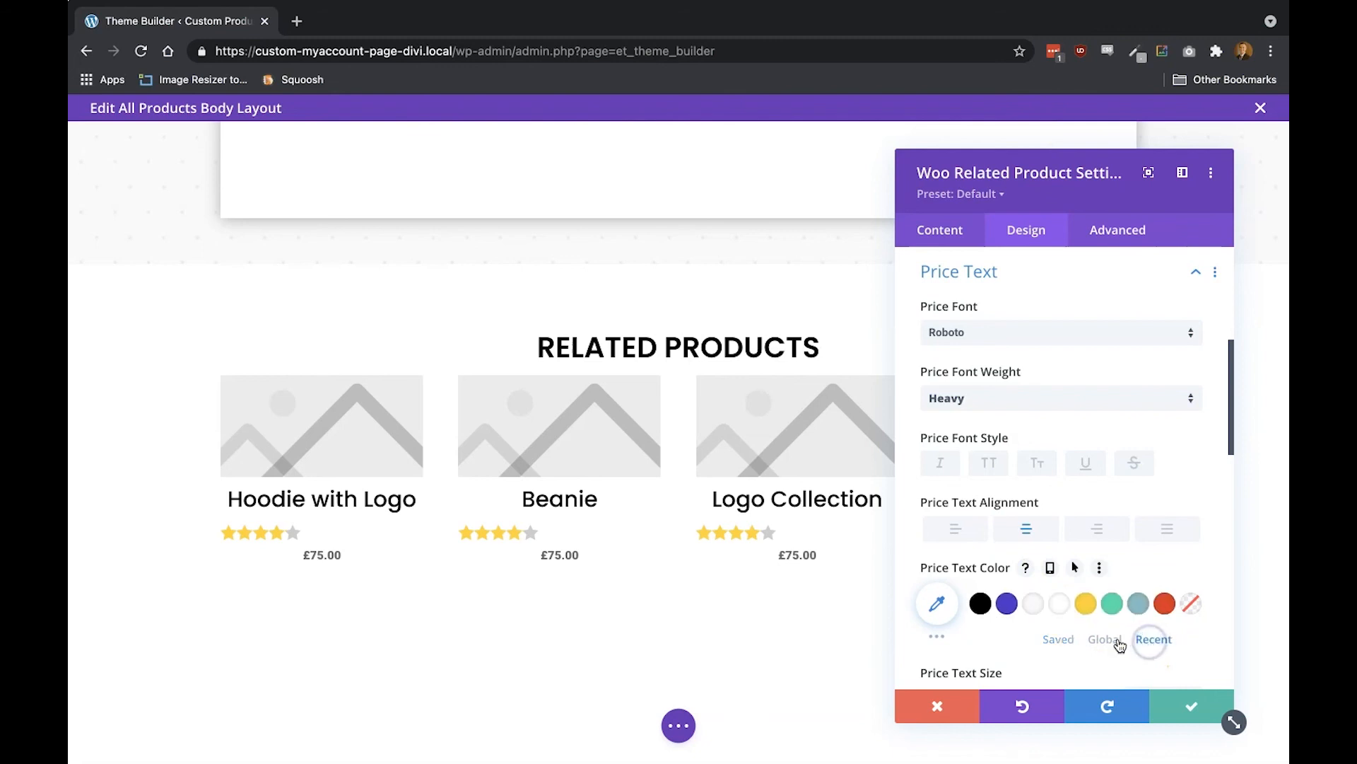
click(1107, 605)
scroll(1107, 606, down, 2)
click(1134, 585)
click(1137, 585)
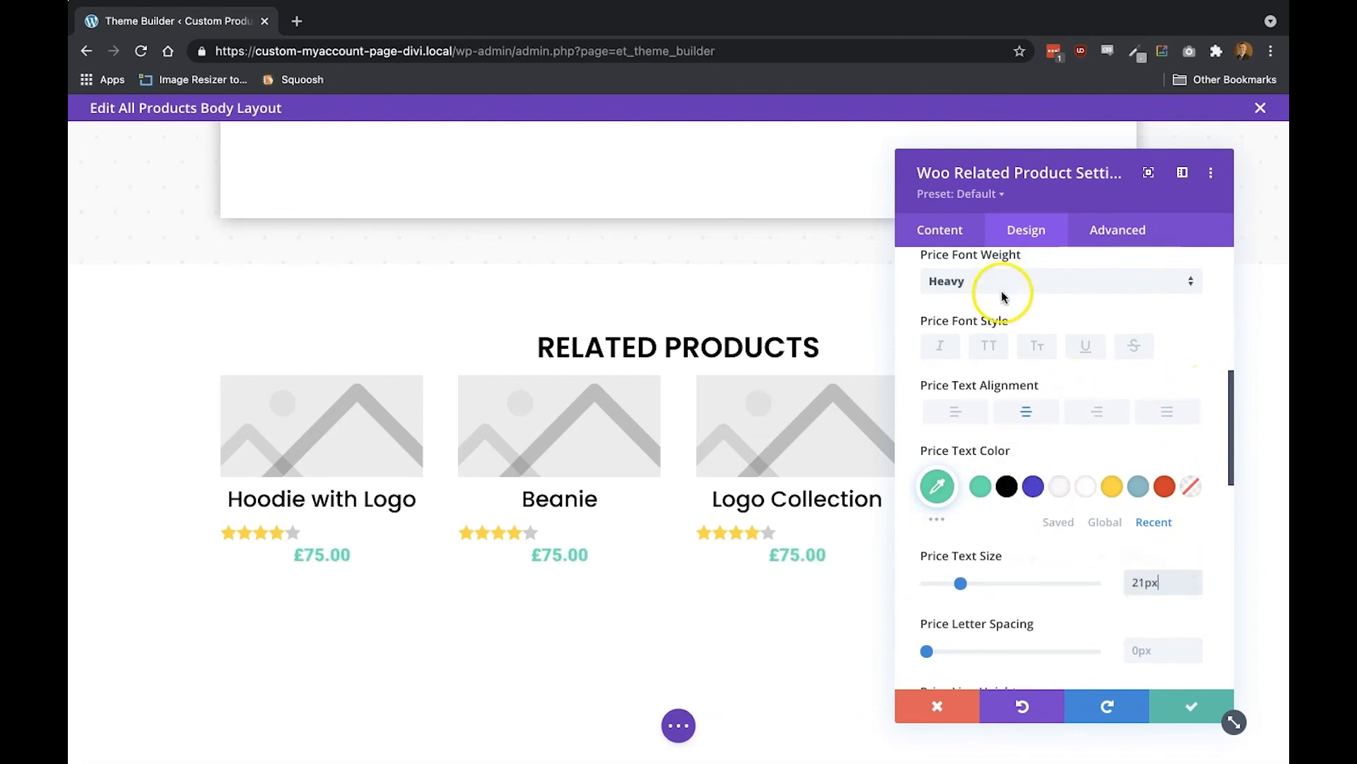
Center the star ratings and save the Woo Related Product module
scroll(1015, 440, up, 5)
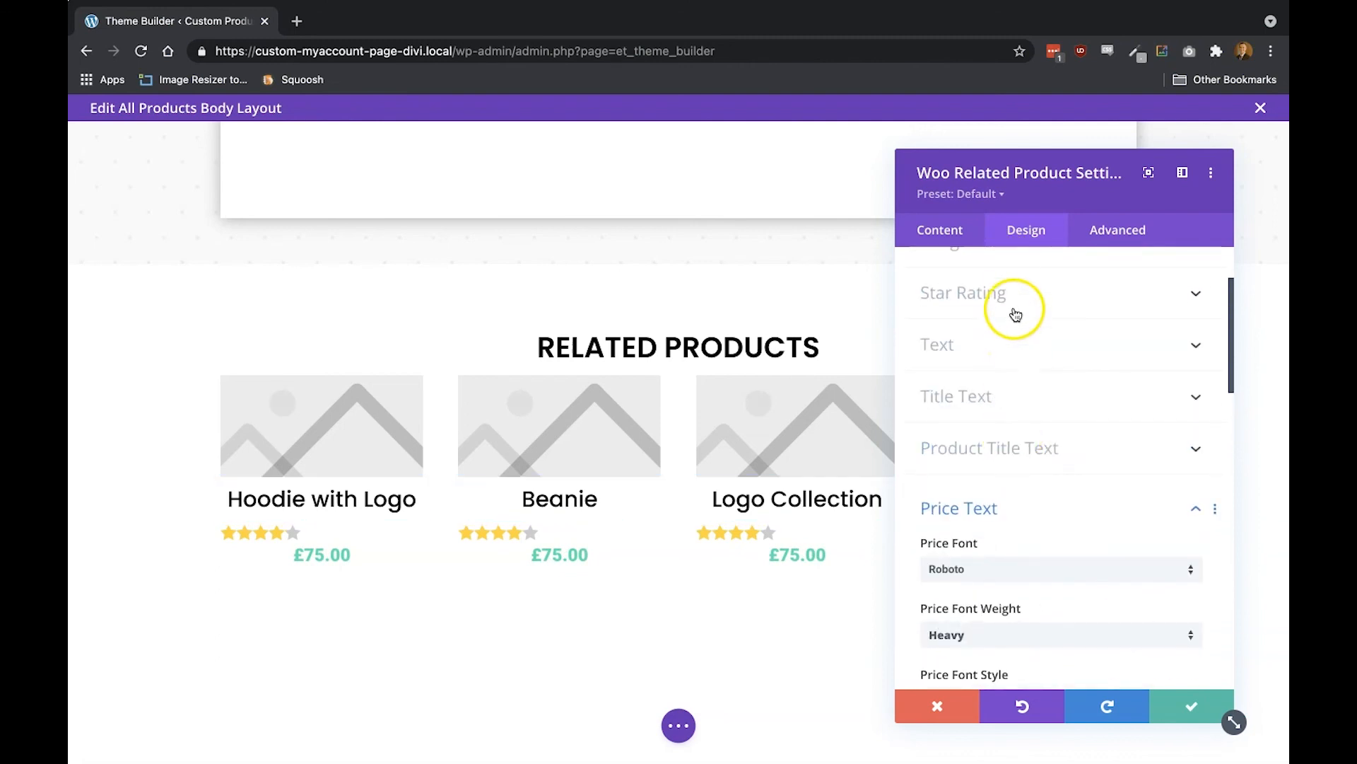
click(1017, 293)
click(1023, 338)
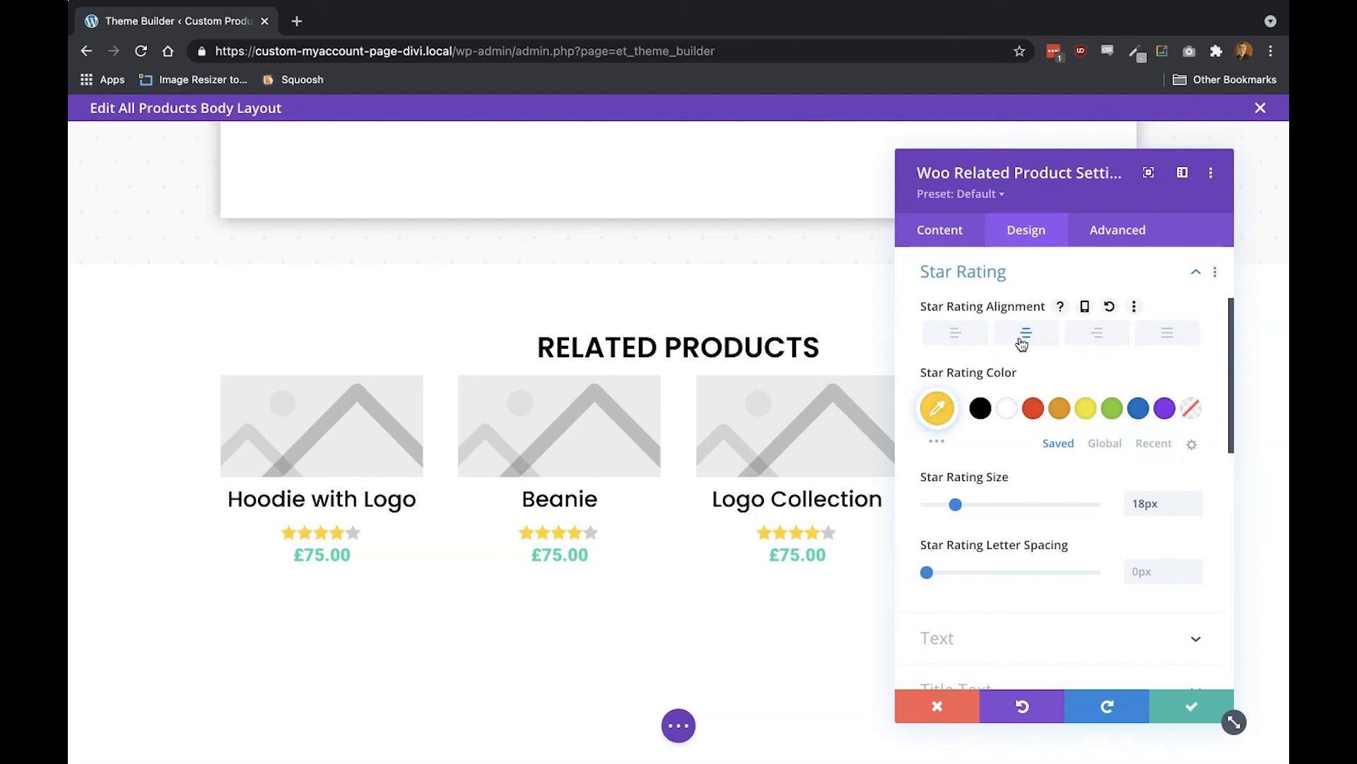
click(1185, 704)
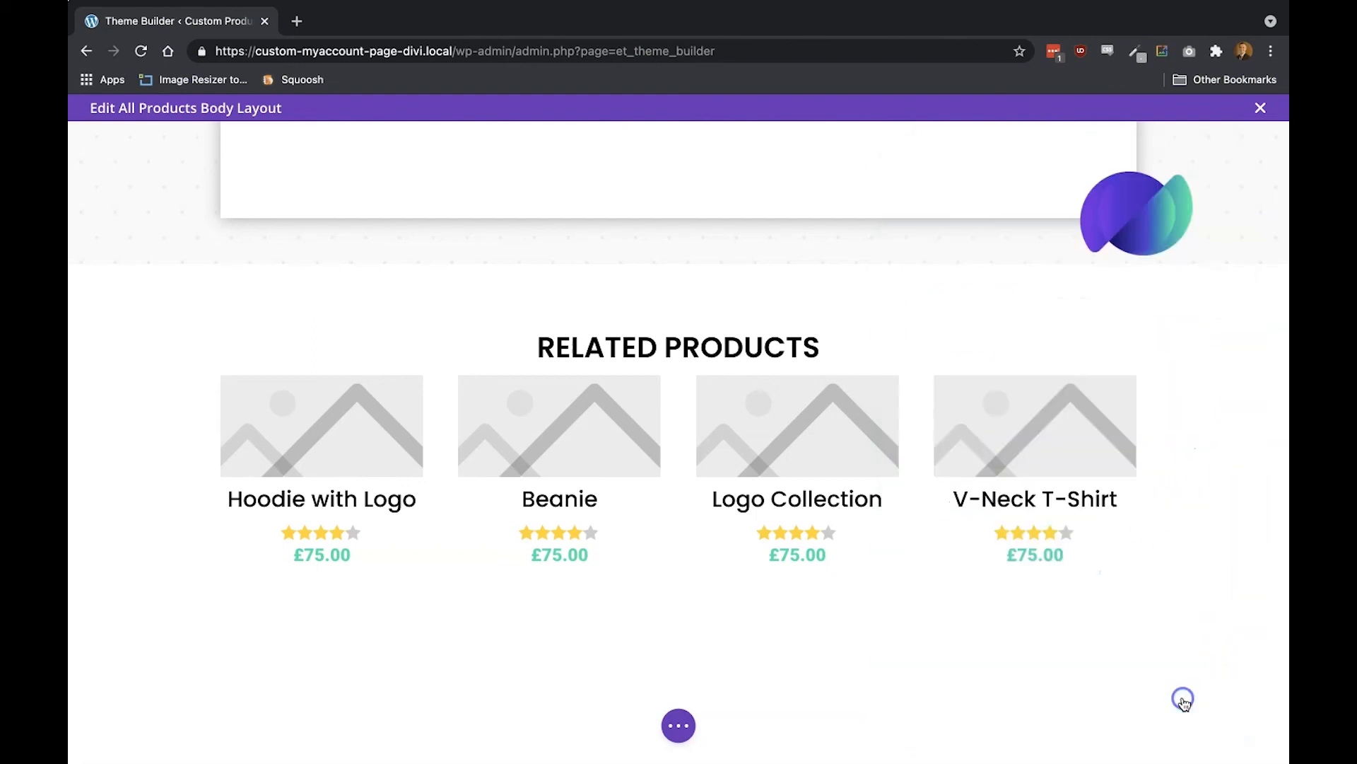
Insert a Button module beneath the related products and save it with its default text
scroll(664, 463, down, 1)
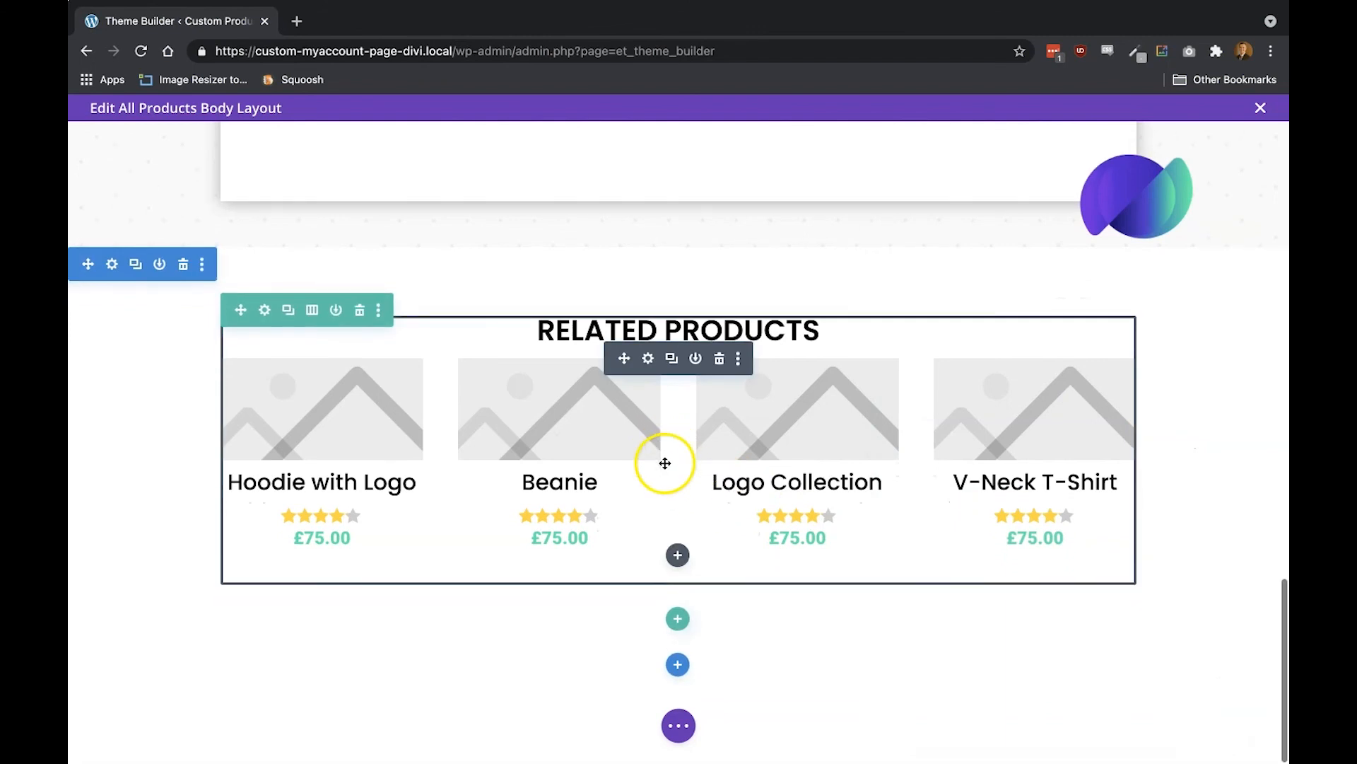
click(678, 553)
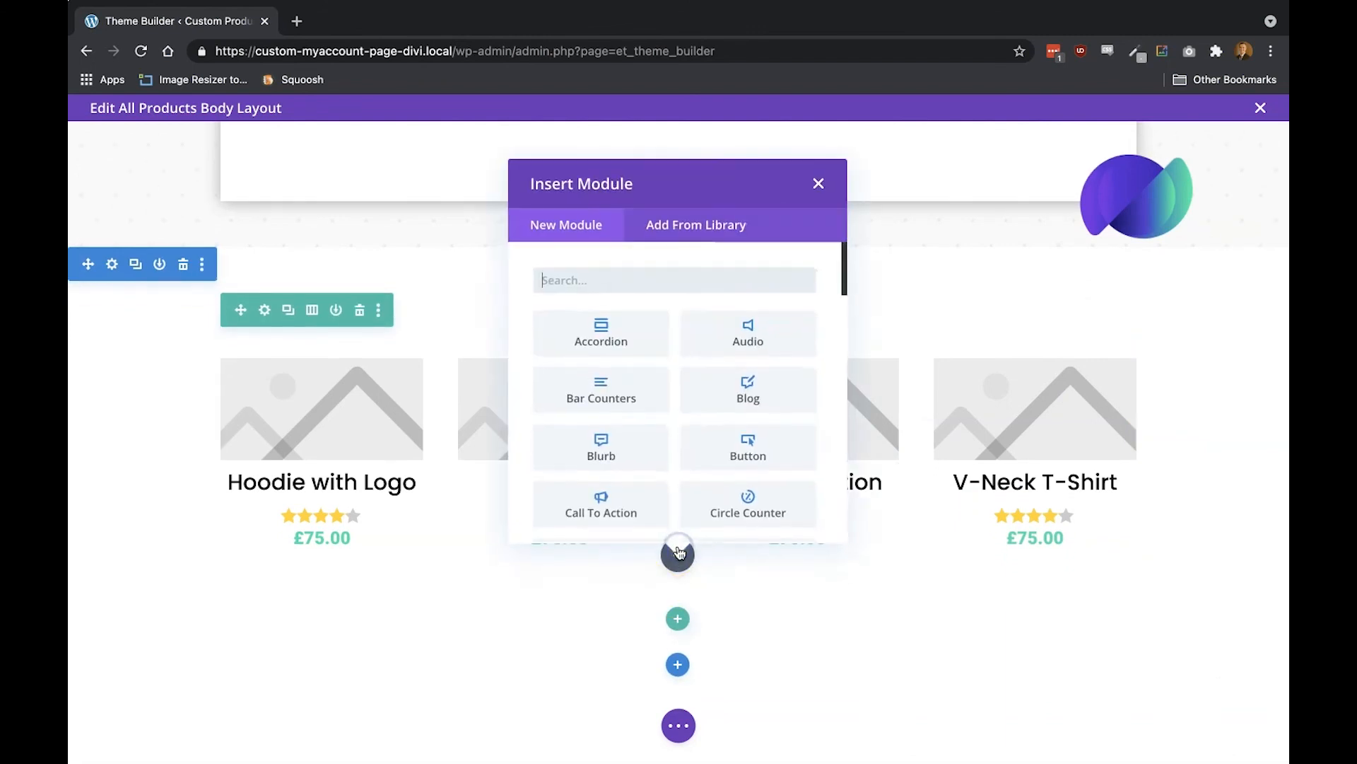
text(but)
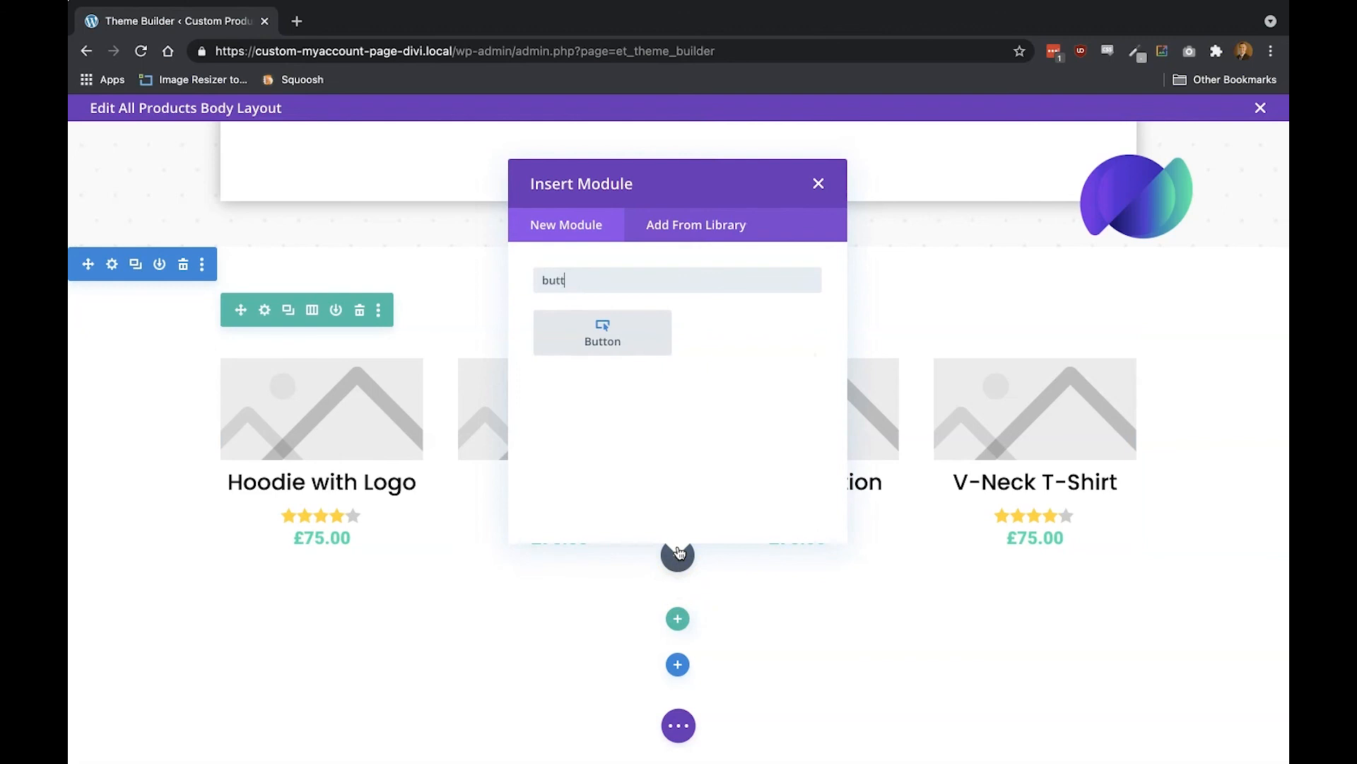
text(t)
click(590, 350)
click(1079, 548)
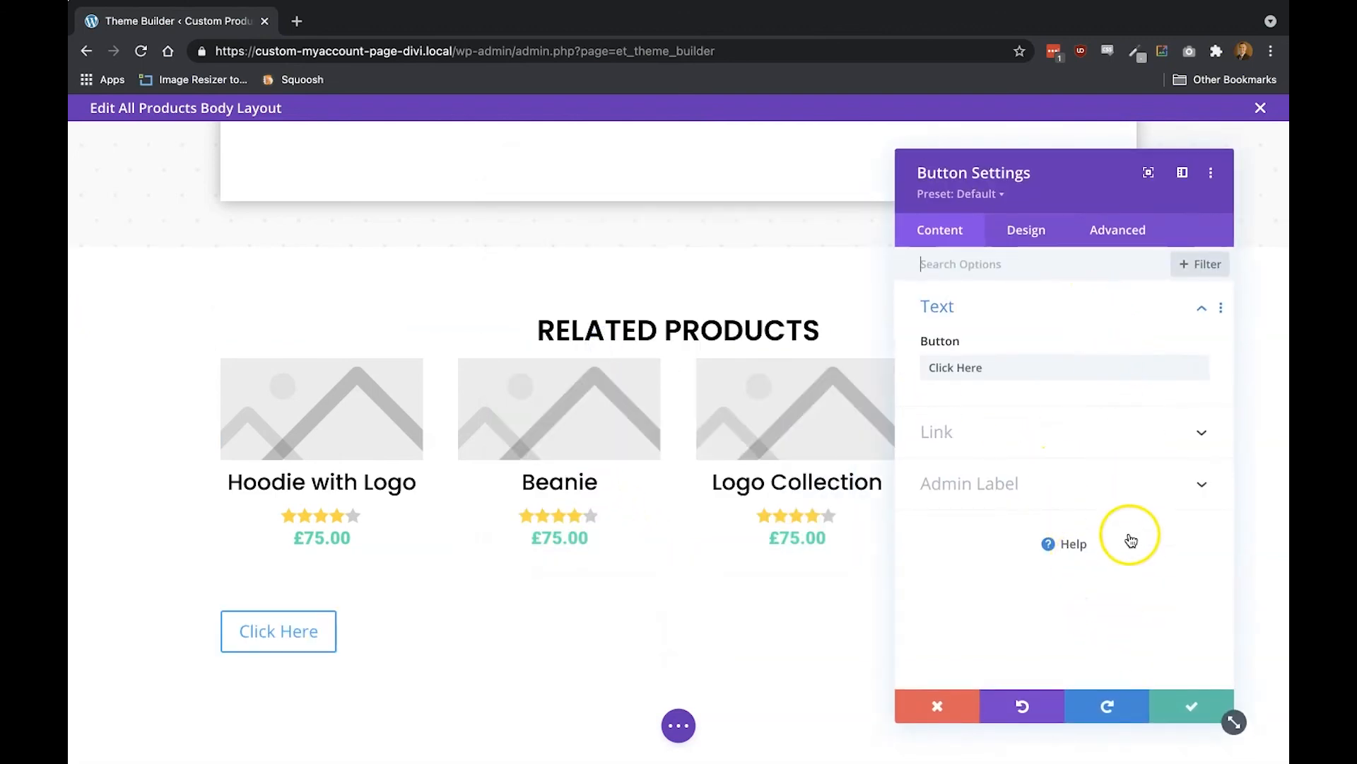
click(1176, 707)
Copy the Button styles from the Woo Reviews module's design settings and close the module
scroll(636, 515, up, 8)
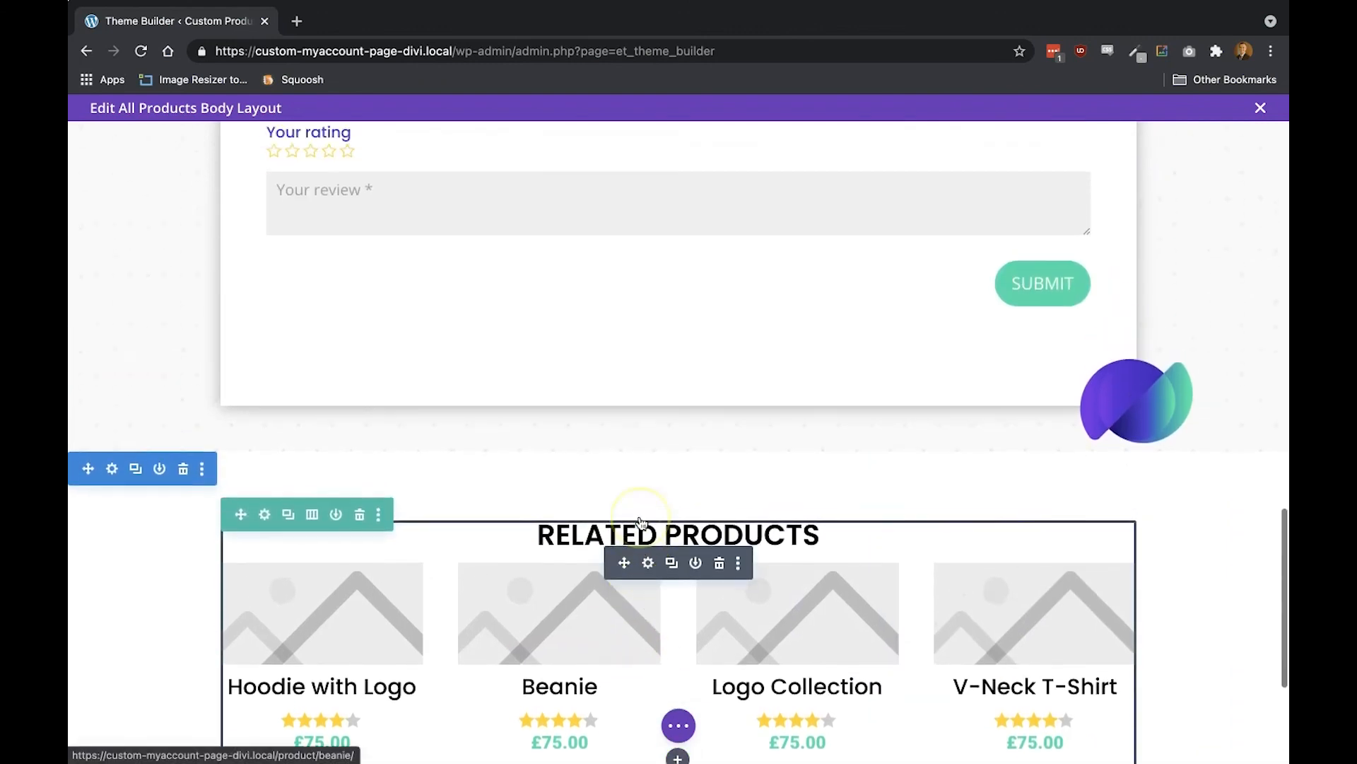
scroll(641, 523, up, 5)
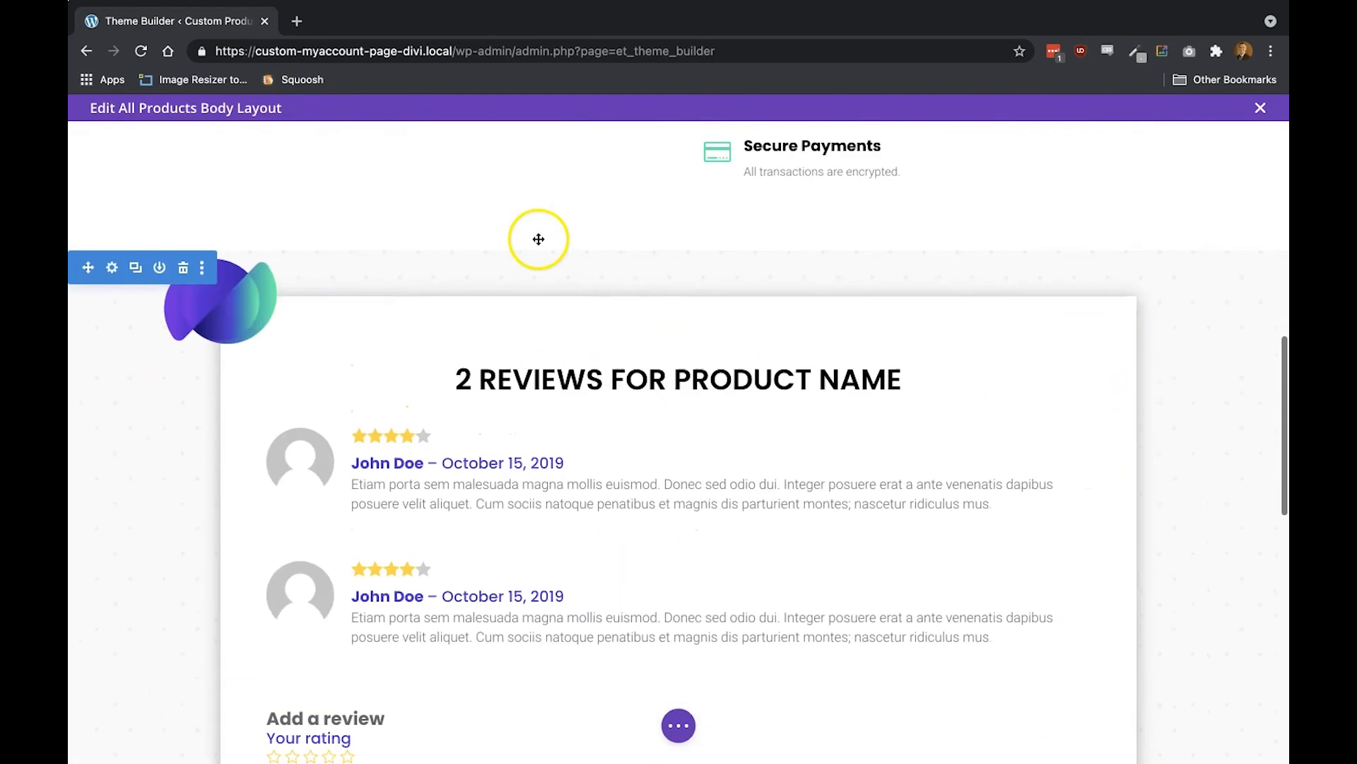
click(648, 361)
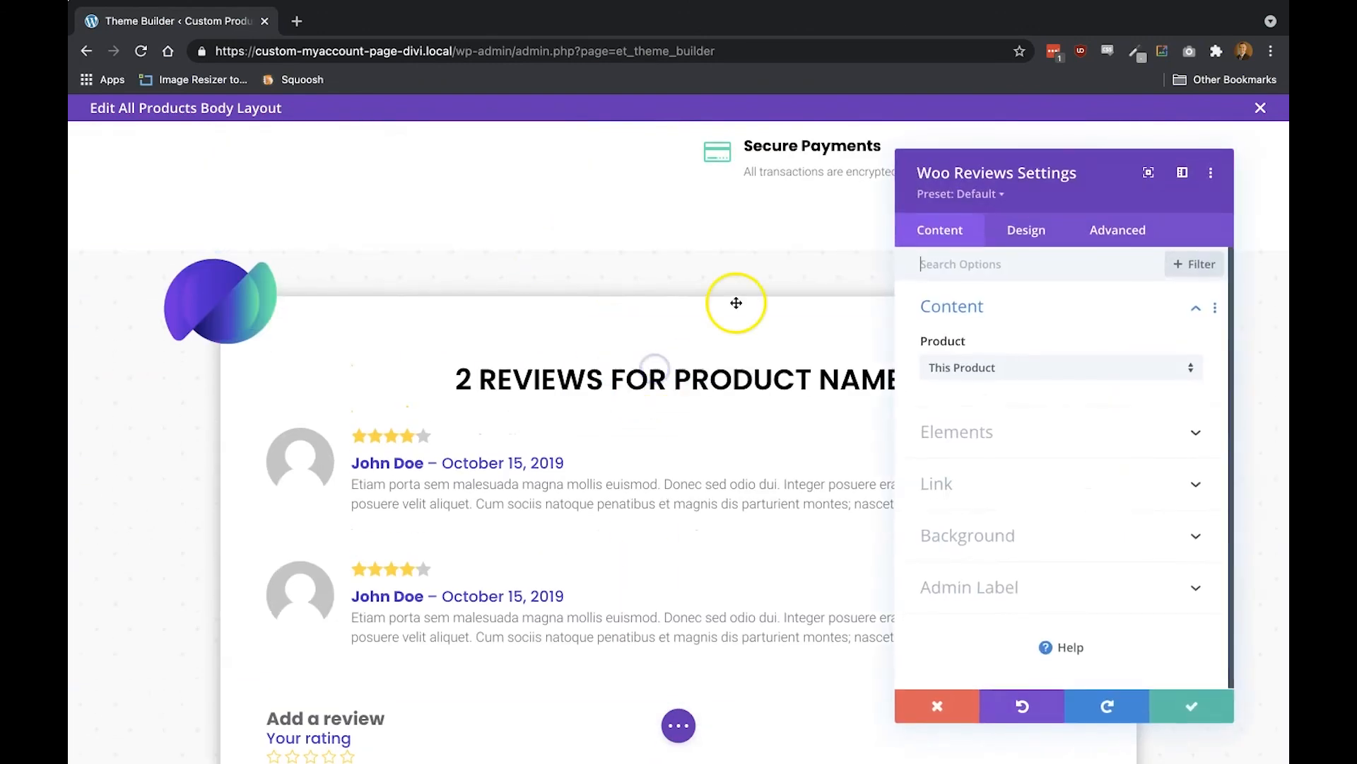
click(1018, 248)
scroll(985, 513, down, 2)
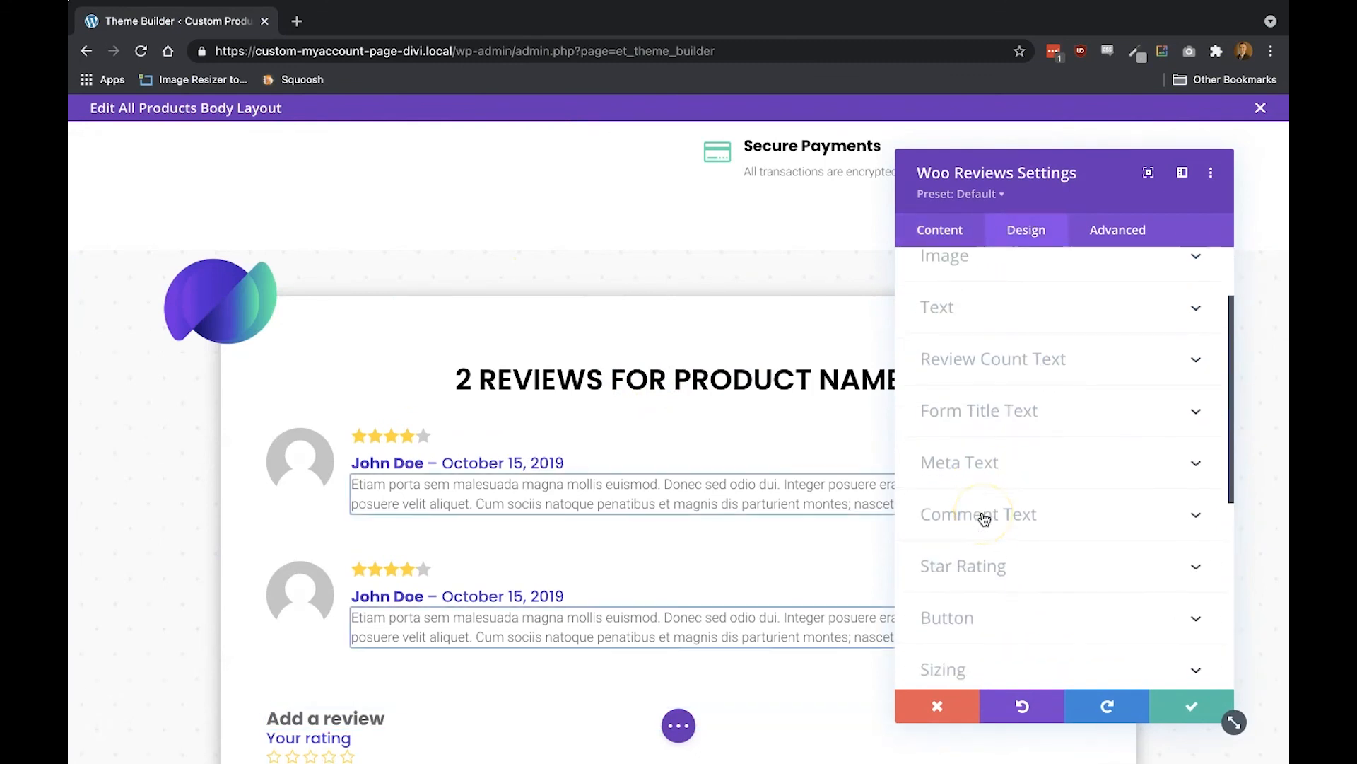
right_click(954, 612)
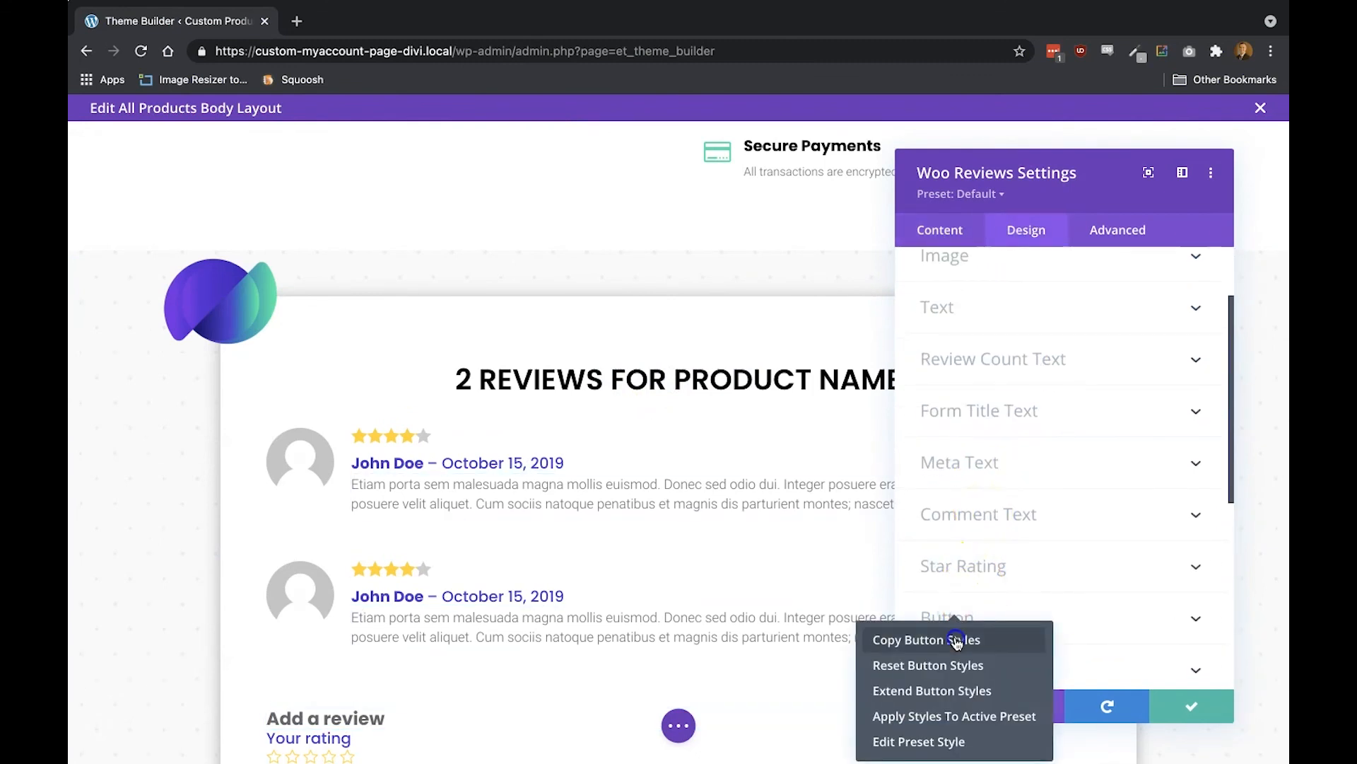
click(956, 637)
click(1185, 704)
Paste the copied button styles onto the Click Here button below the related products
scroll(1001, 669, down, 10)
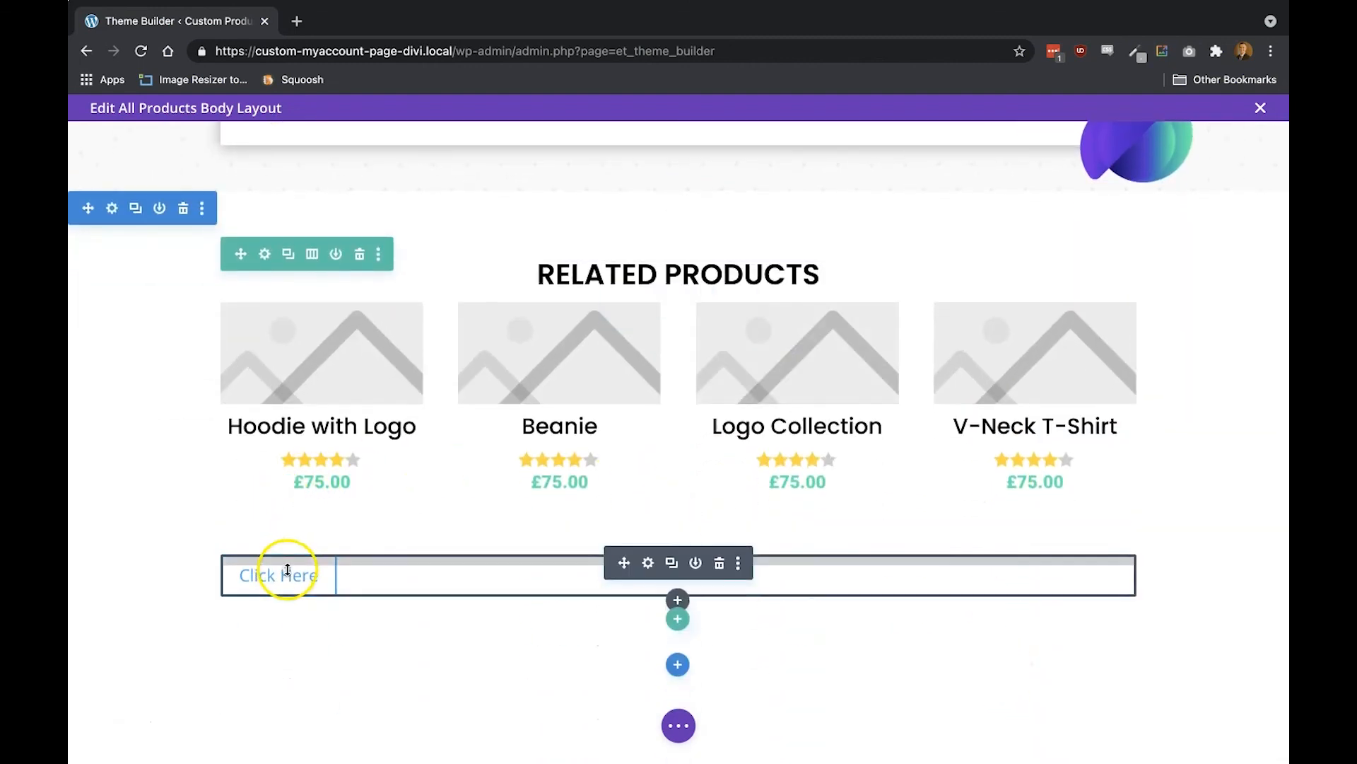
right_click(652, 571)
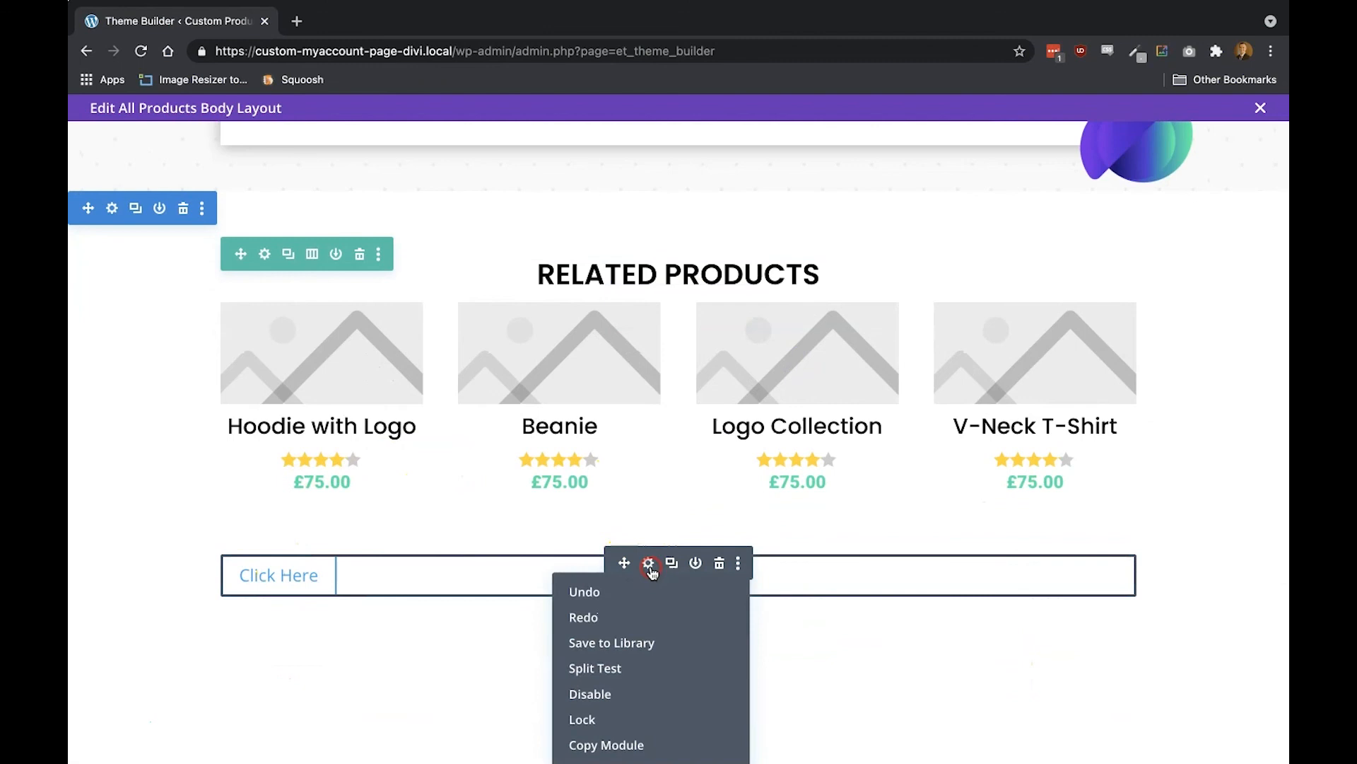
scroll(645, 645, down, 3)
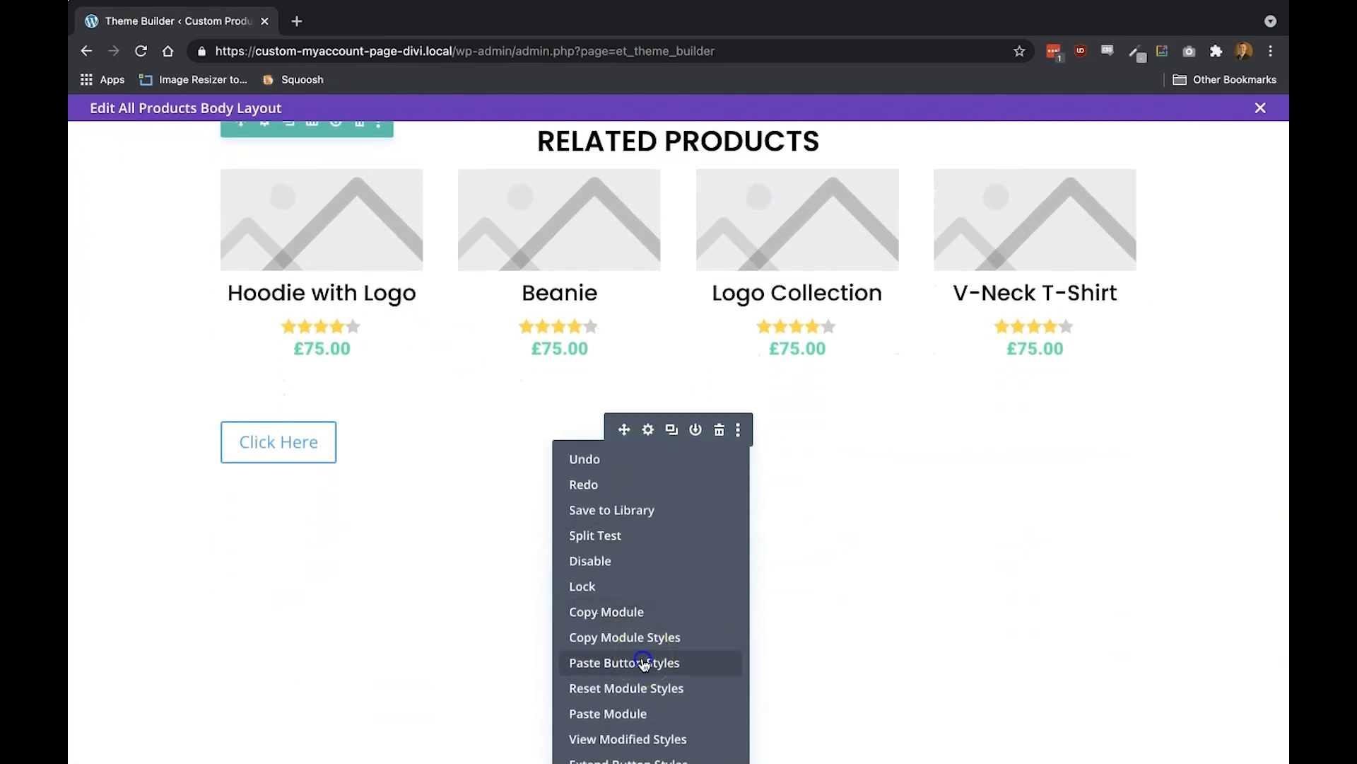
click(643, 662)
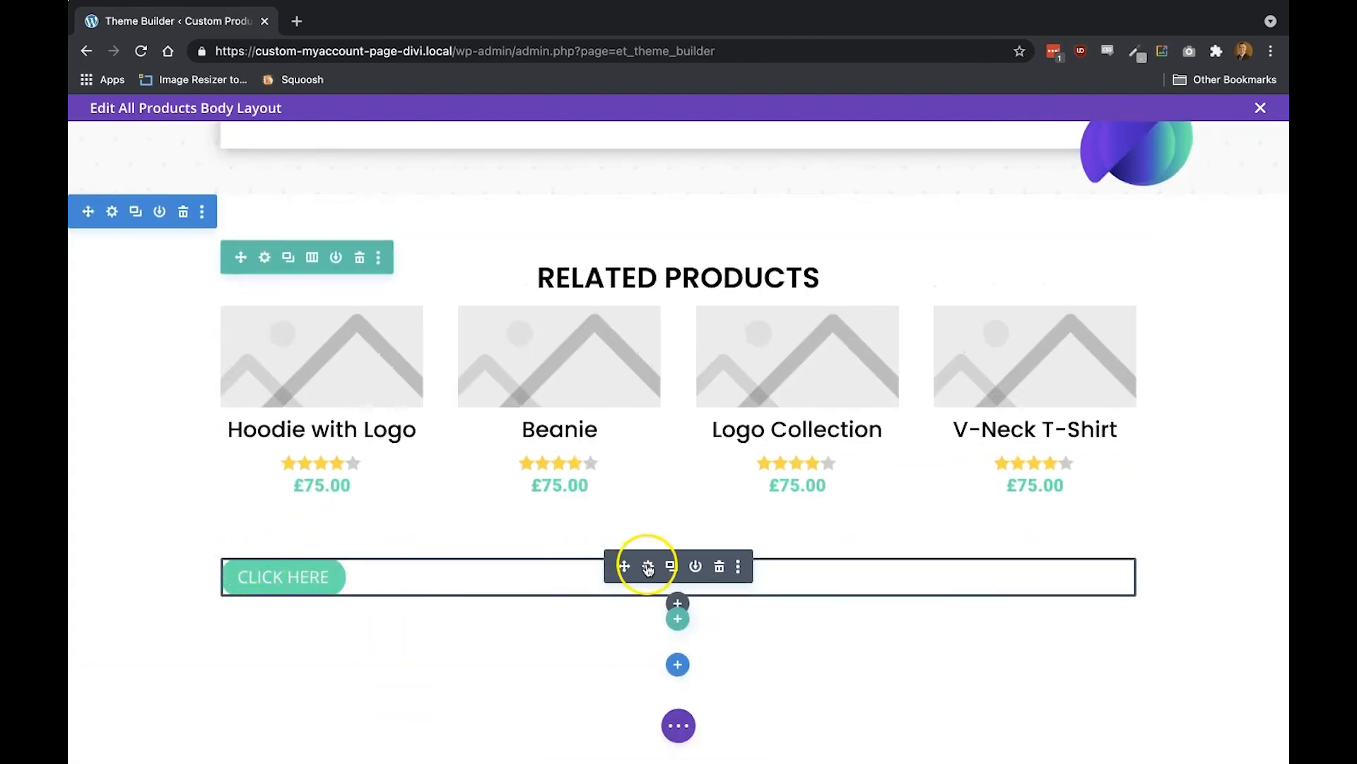
Set the Click Here button's alignment to center in its design settings
click(647, 566)
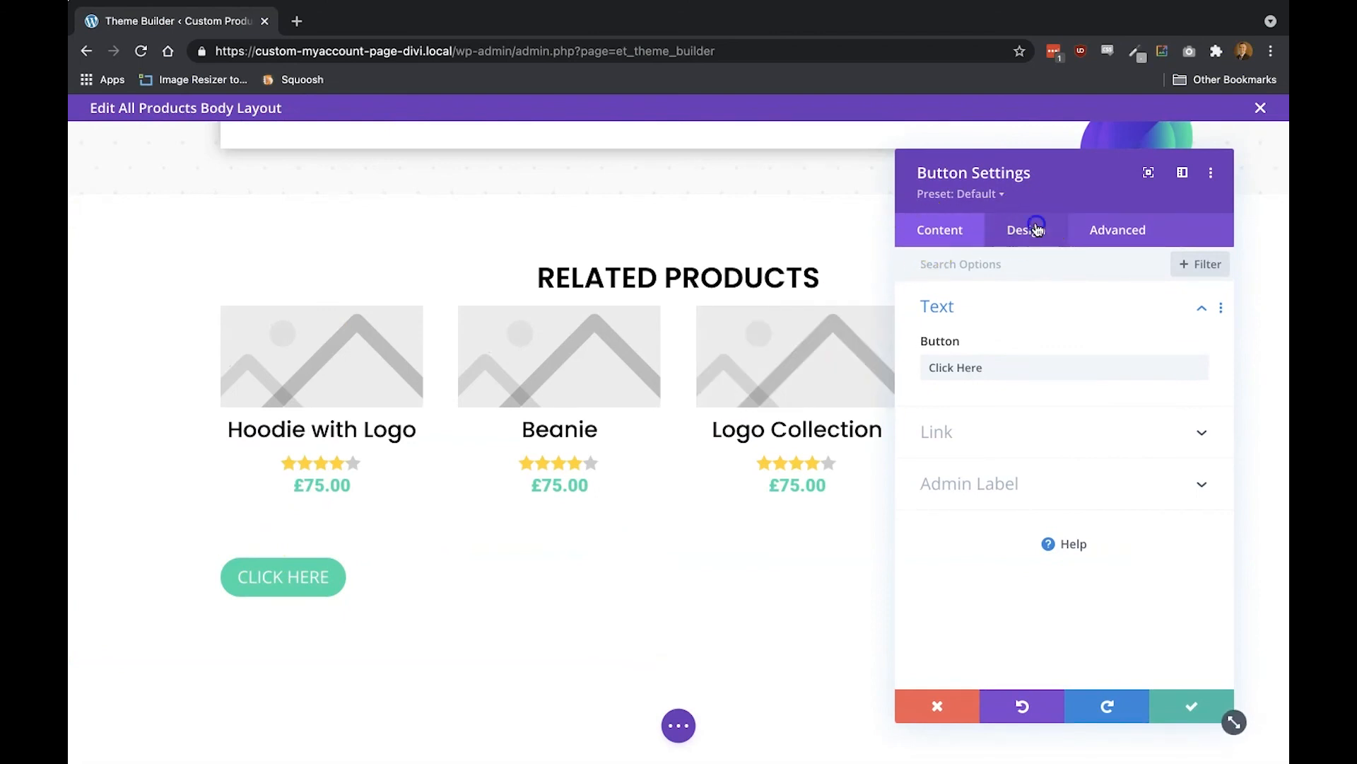
click(1036, 229)
click(997, 306)
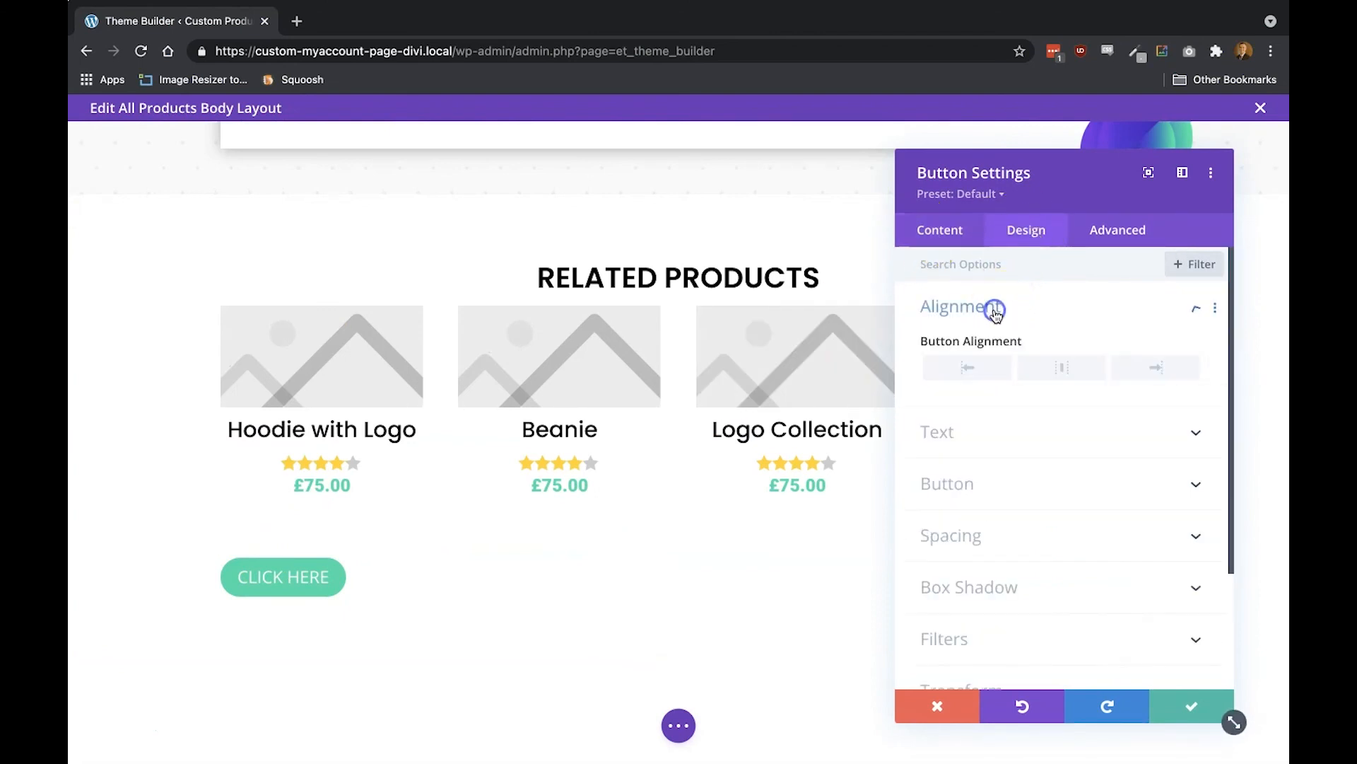
click(1052, 368)
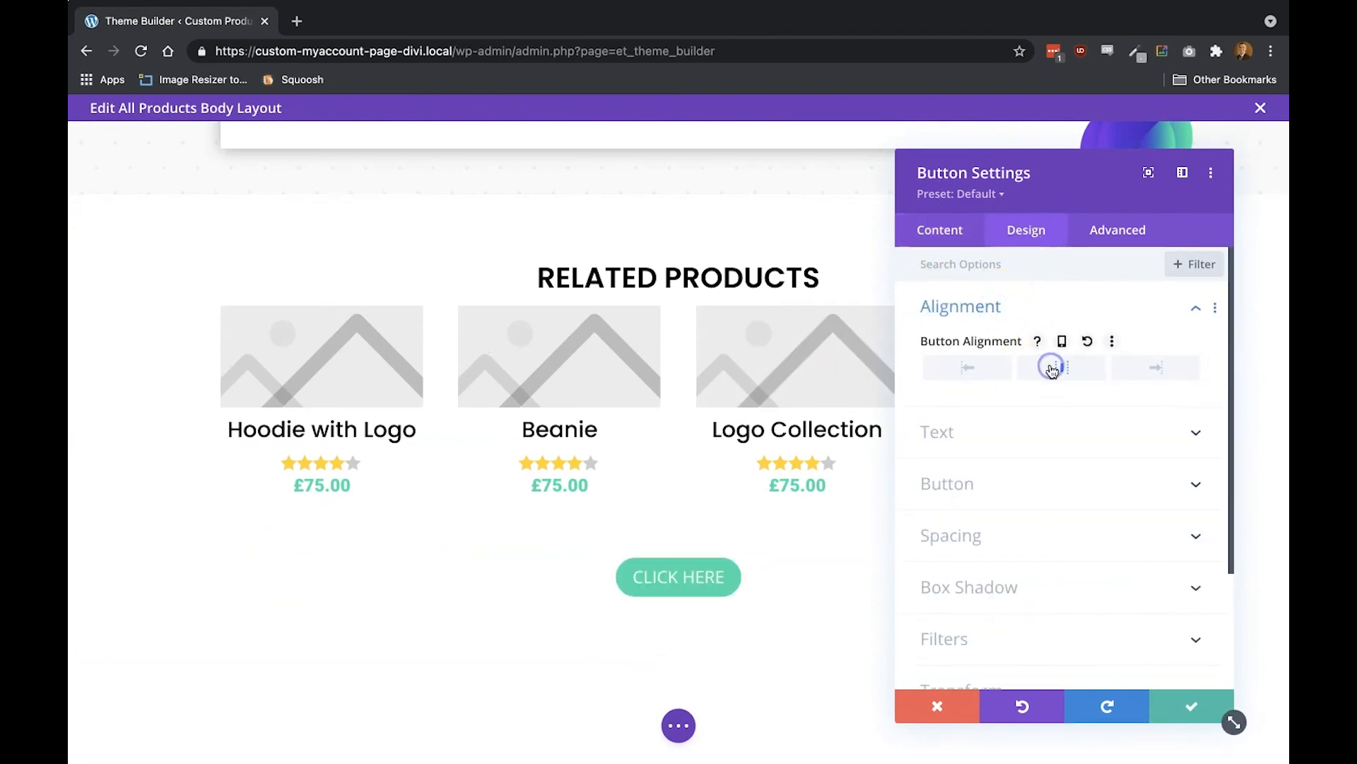
Change the button's background to the recently used purple (#5430ce)
click(953, 488)
scroll(961, 537, down, 3)
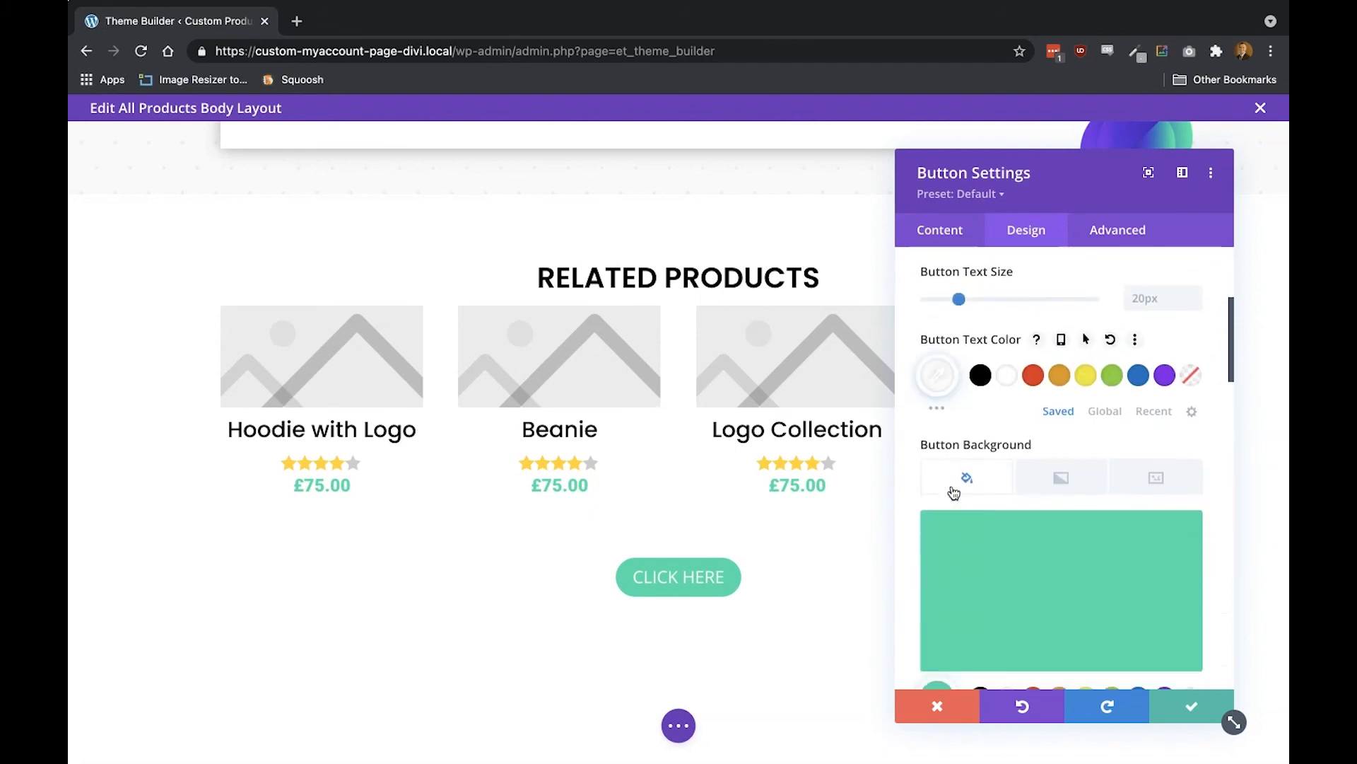
click(970, 575)
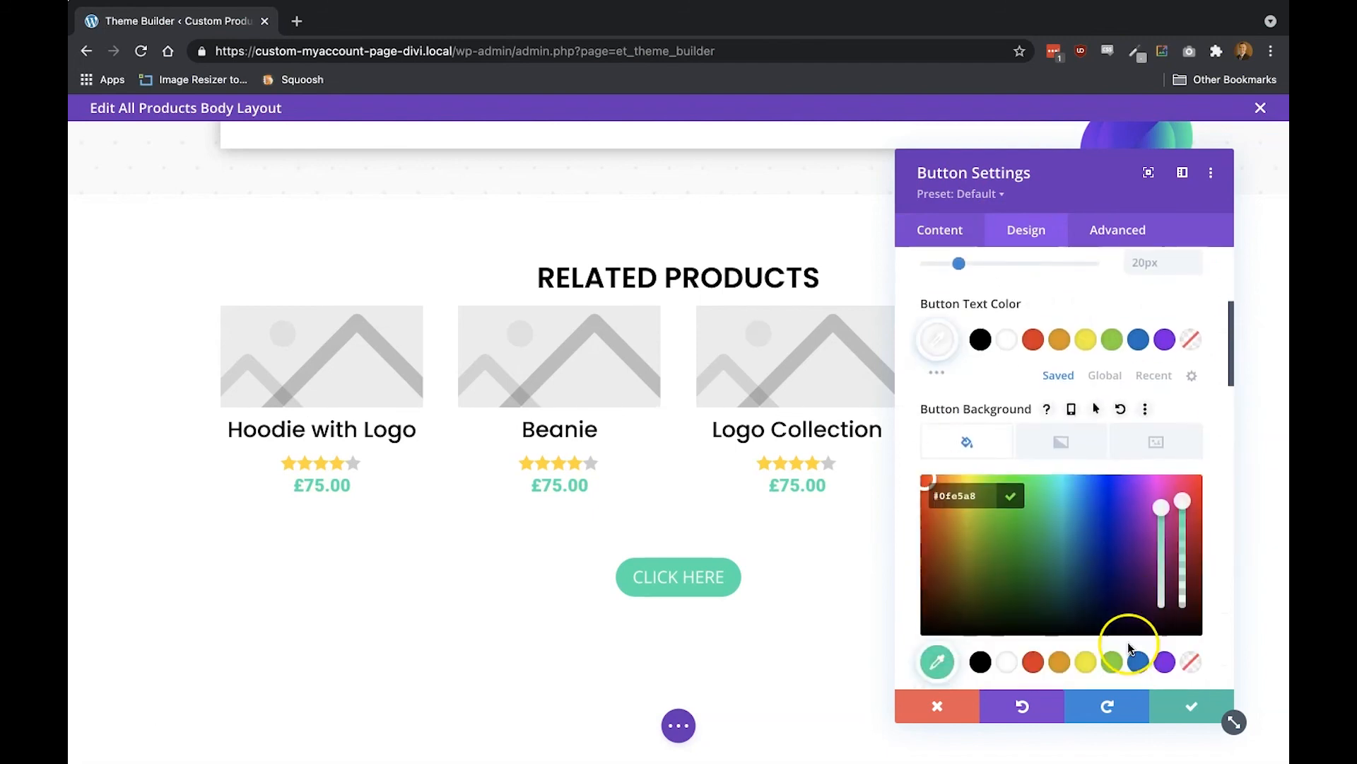
scroll(1127, 642, down, 2)
click(1154, 652)
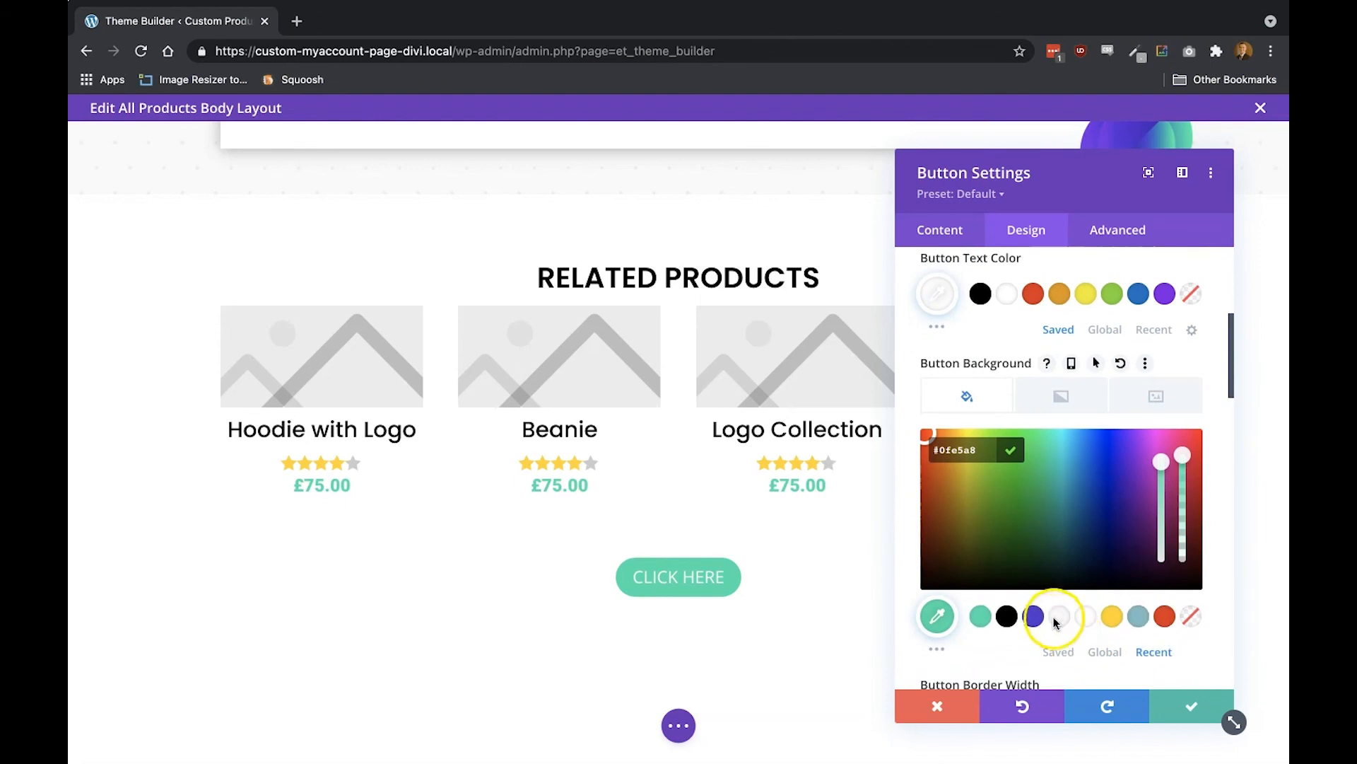
click(1033, 616)
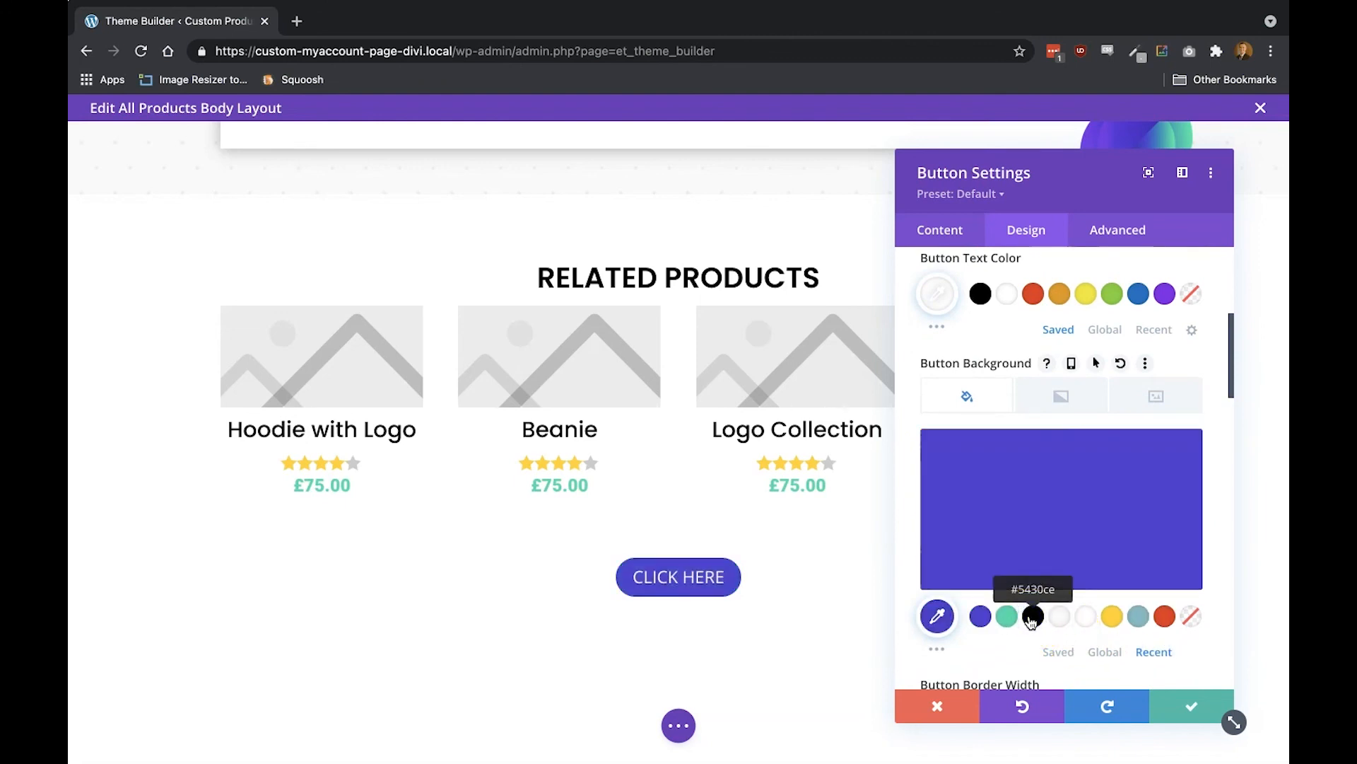
Apply the box shadow preset that falls directly below the button and save the Button module
scroll(1018, 520, down, 5)
scroll(1019, 523, down, 10)
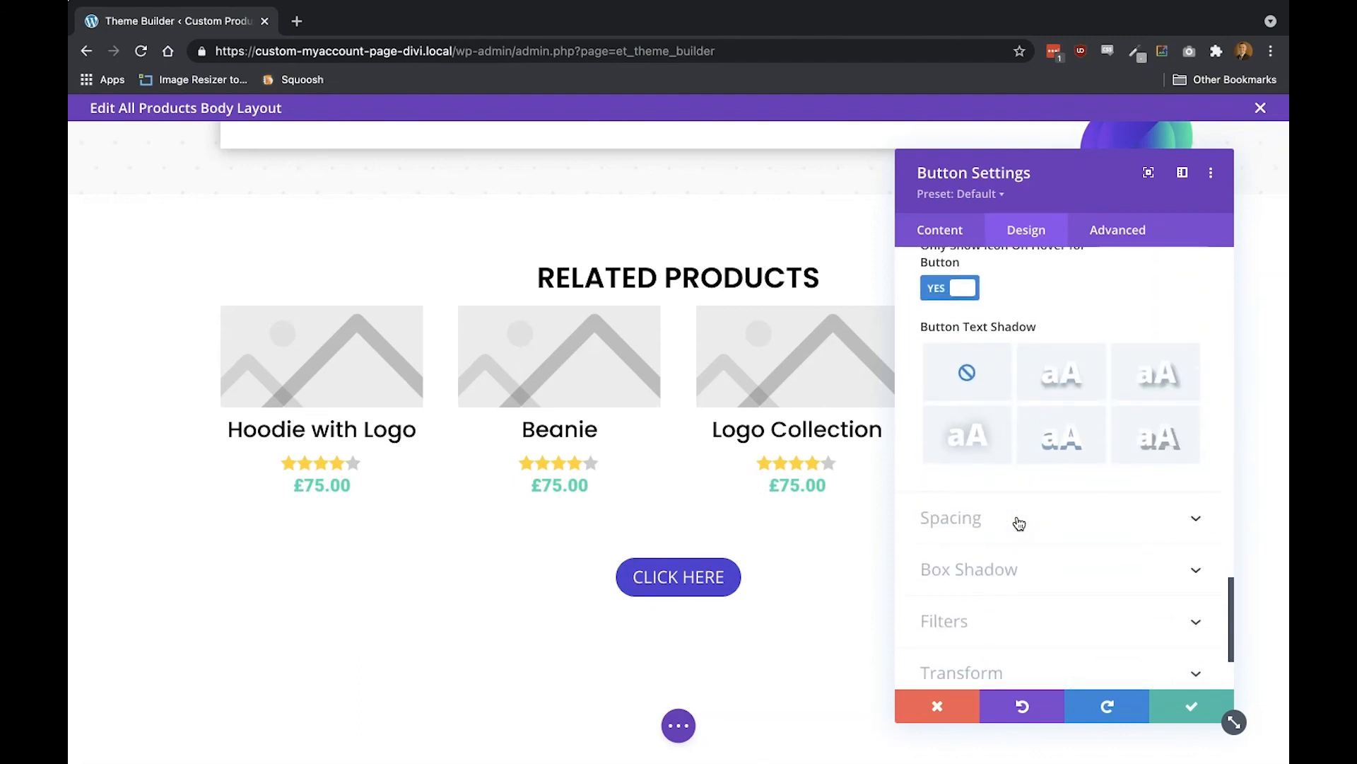
click(1005, 574)
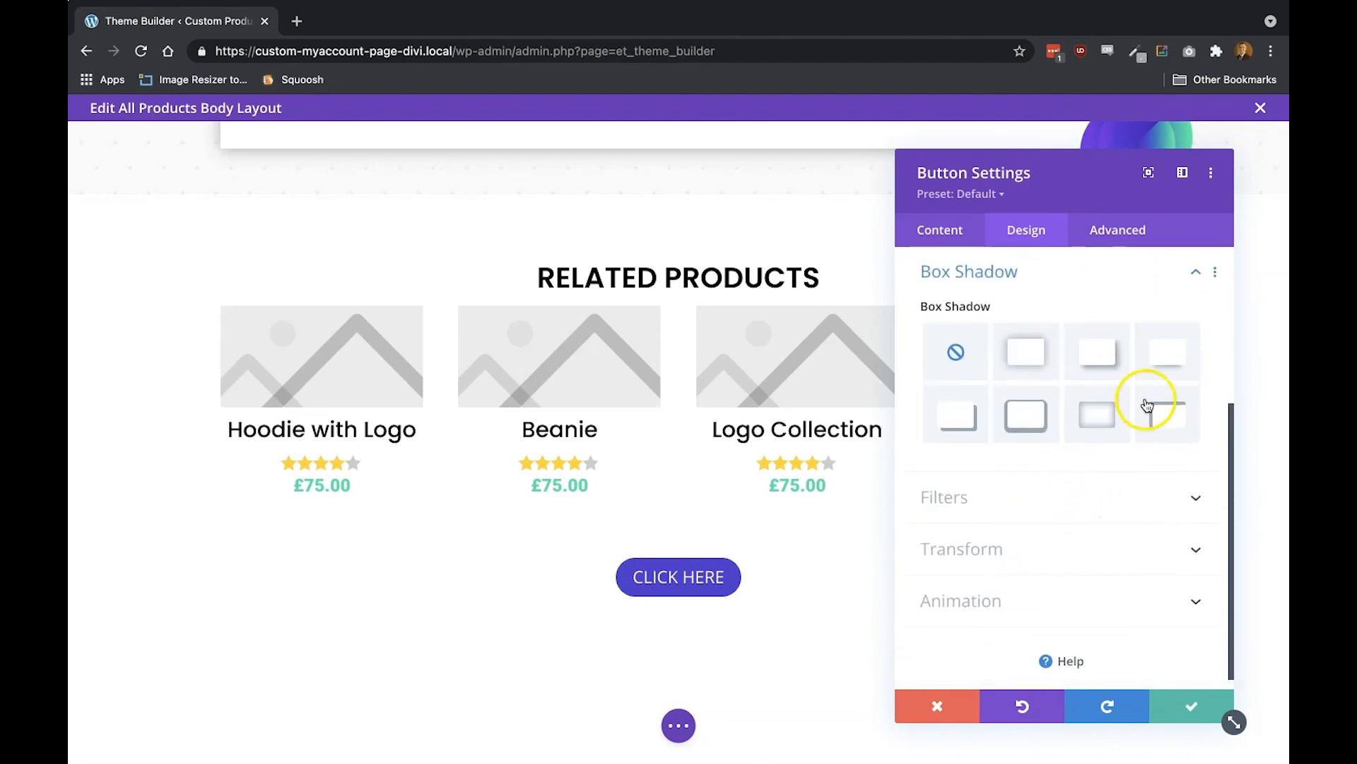
click(1170, 364)
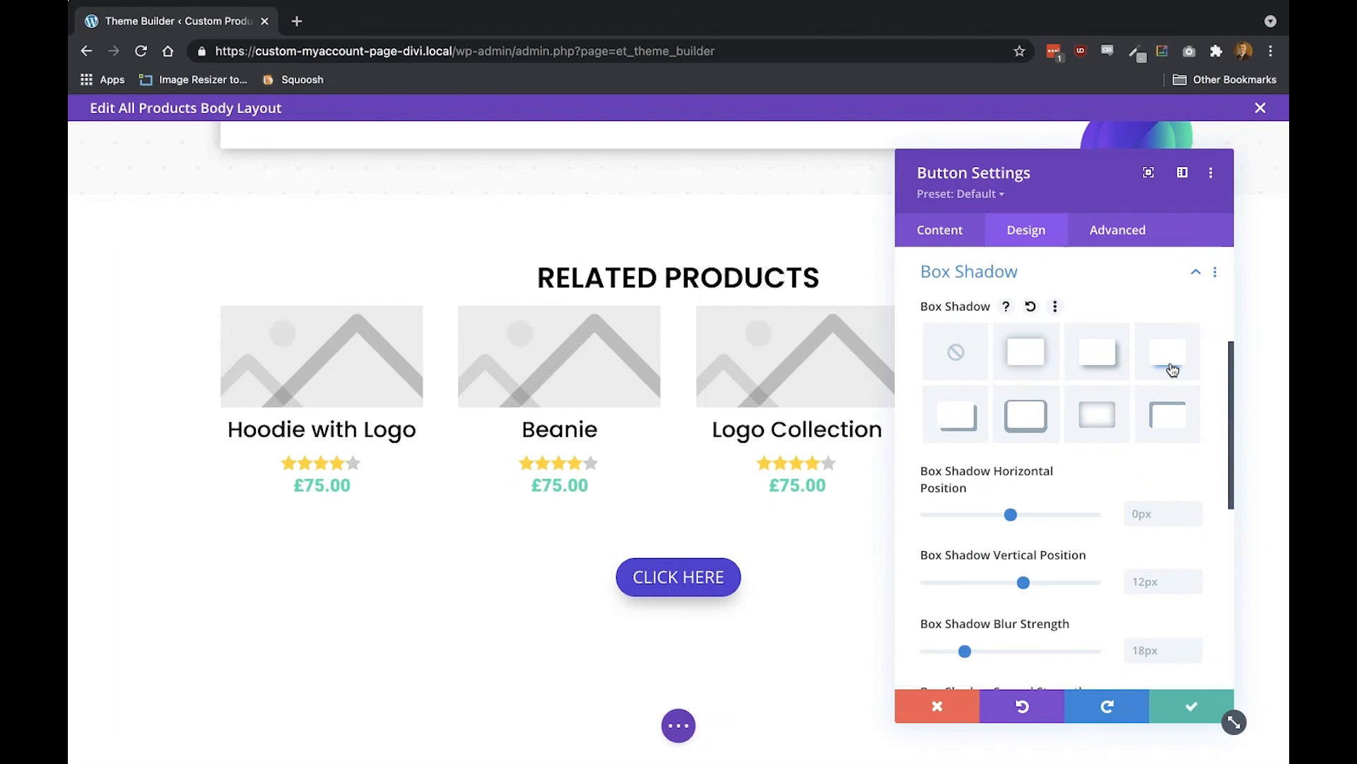
click(1188, 704)
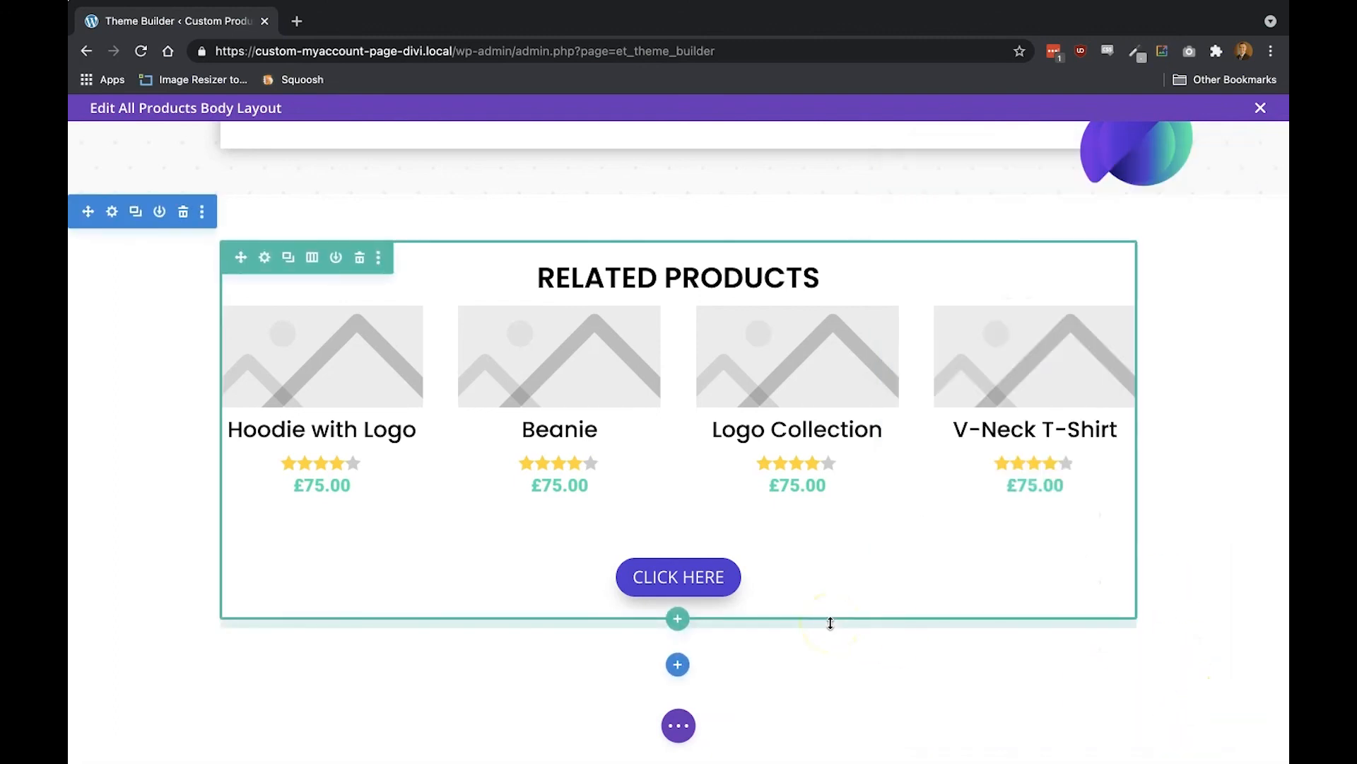
Save the All Products body layout, exit its editor and save the Theme Builder changes
click(679, 725)
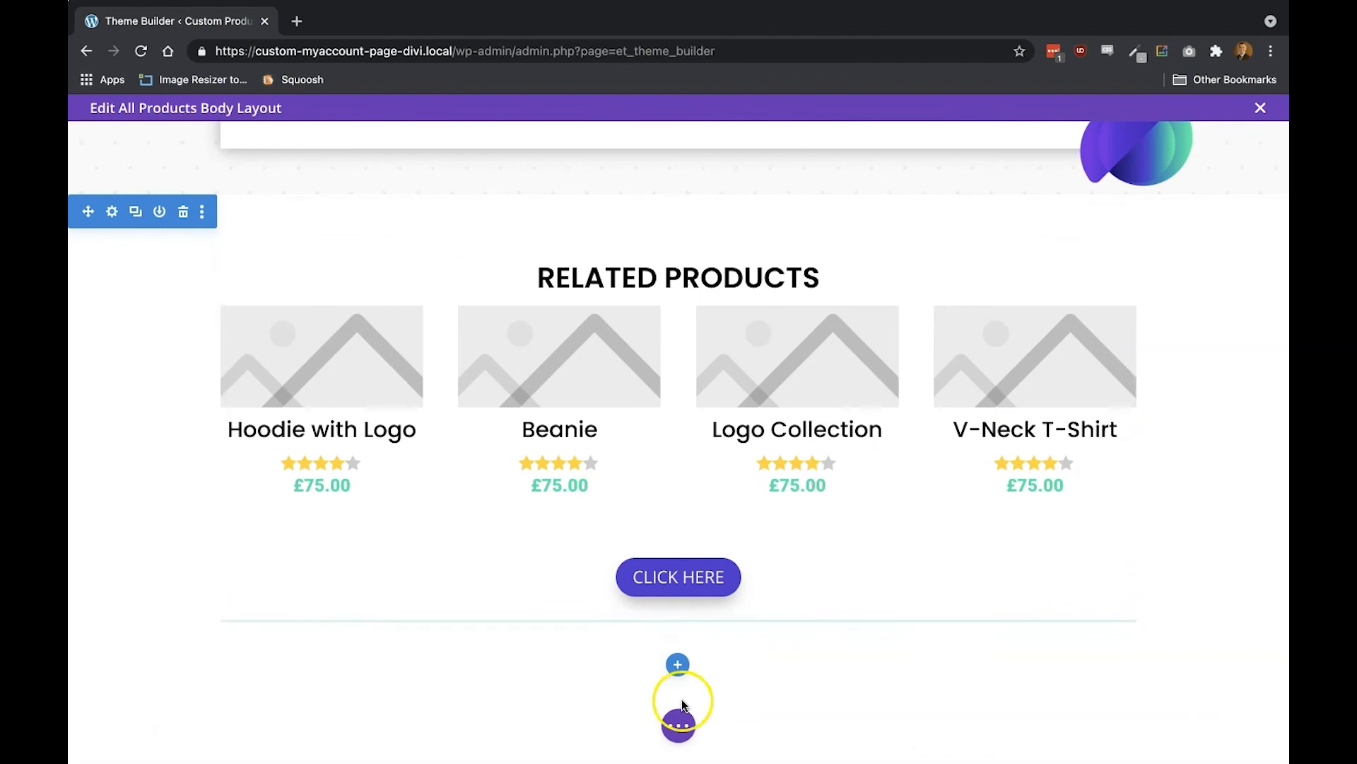
click(1166, 726)
click(1234, 726)
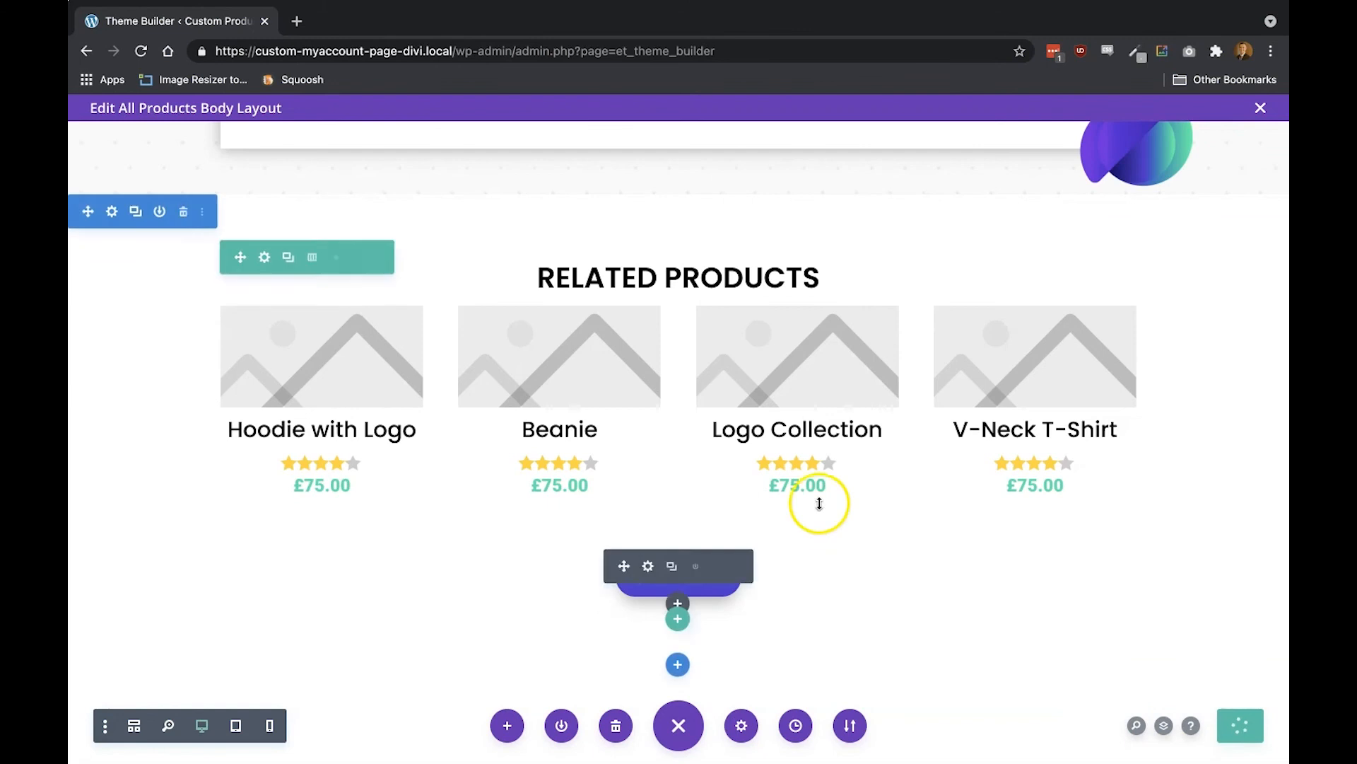
click(1262, 110)
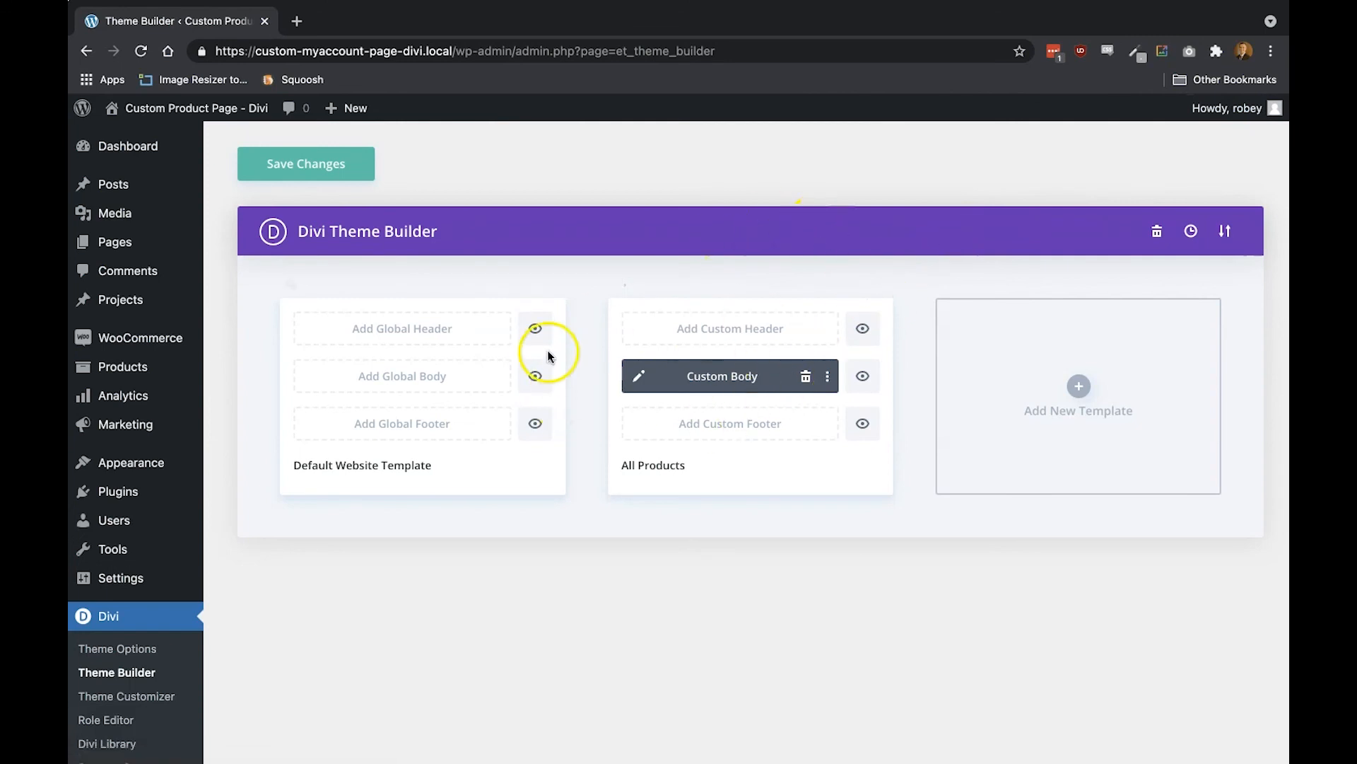
click(347, 177)
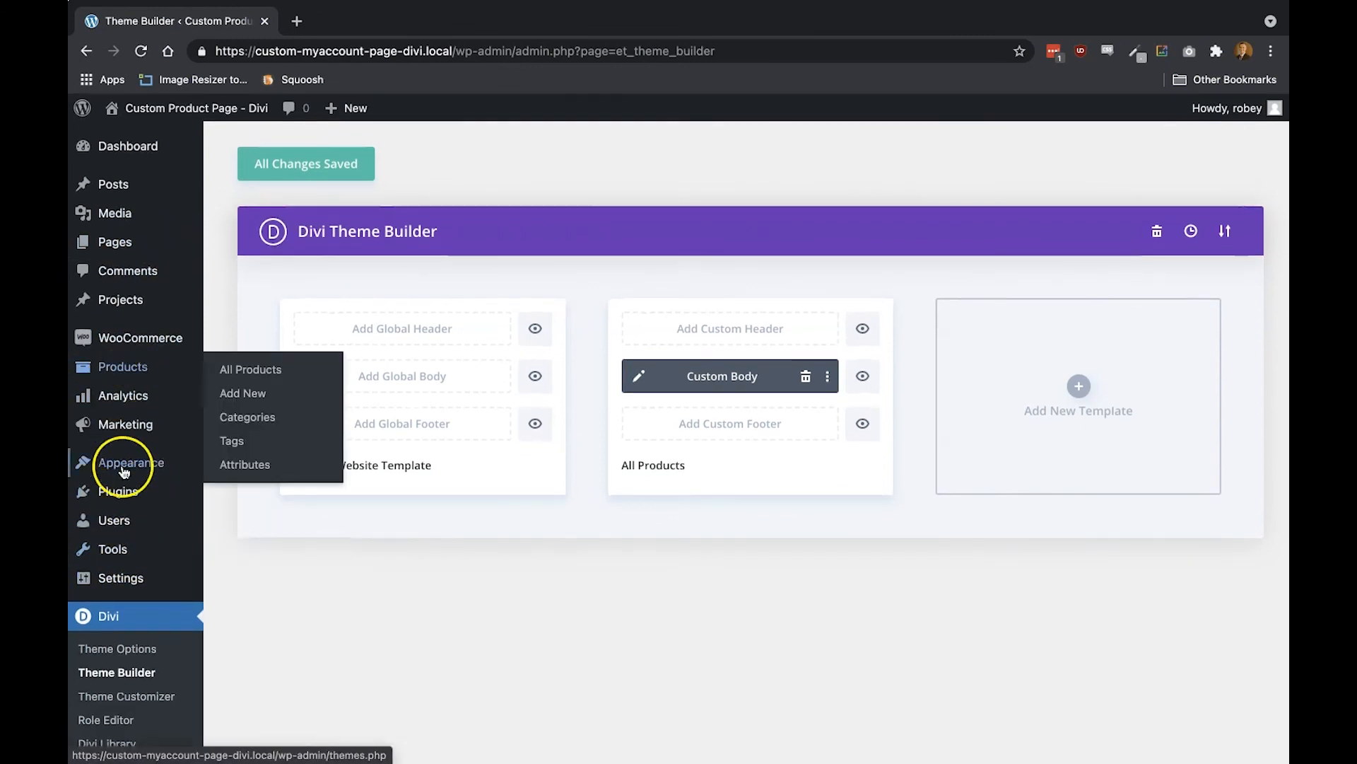
View the V-Neck T-Shirt from the products list and examine its live page down through the reviews card
scroll(124, 463, down, 1)
click(134, 306)
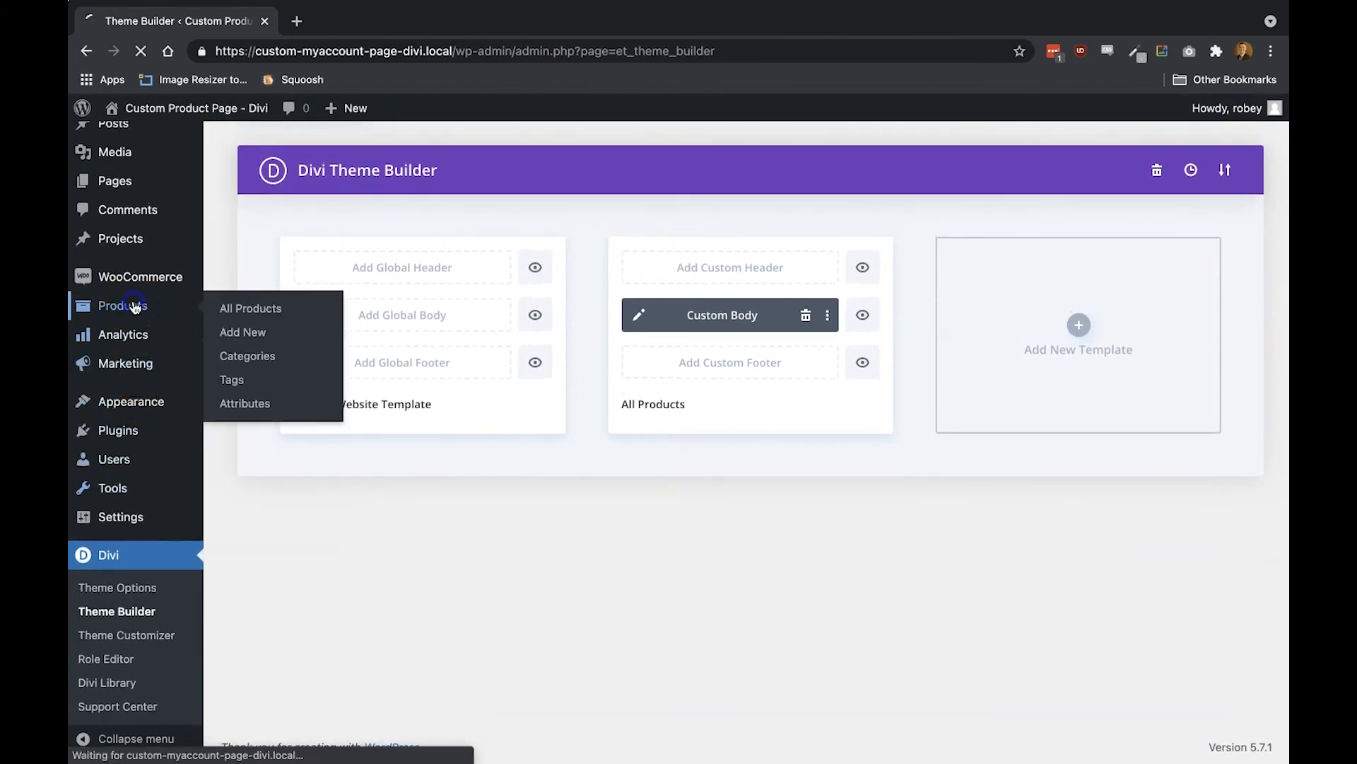
scroll(471, 431, down, 7)
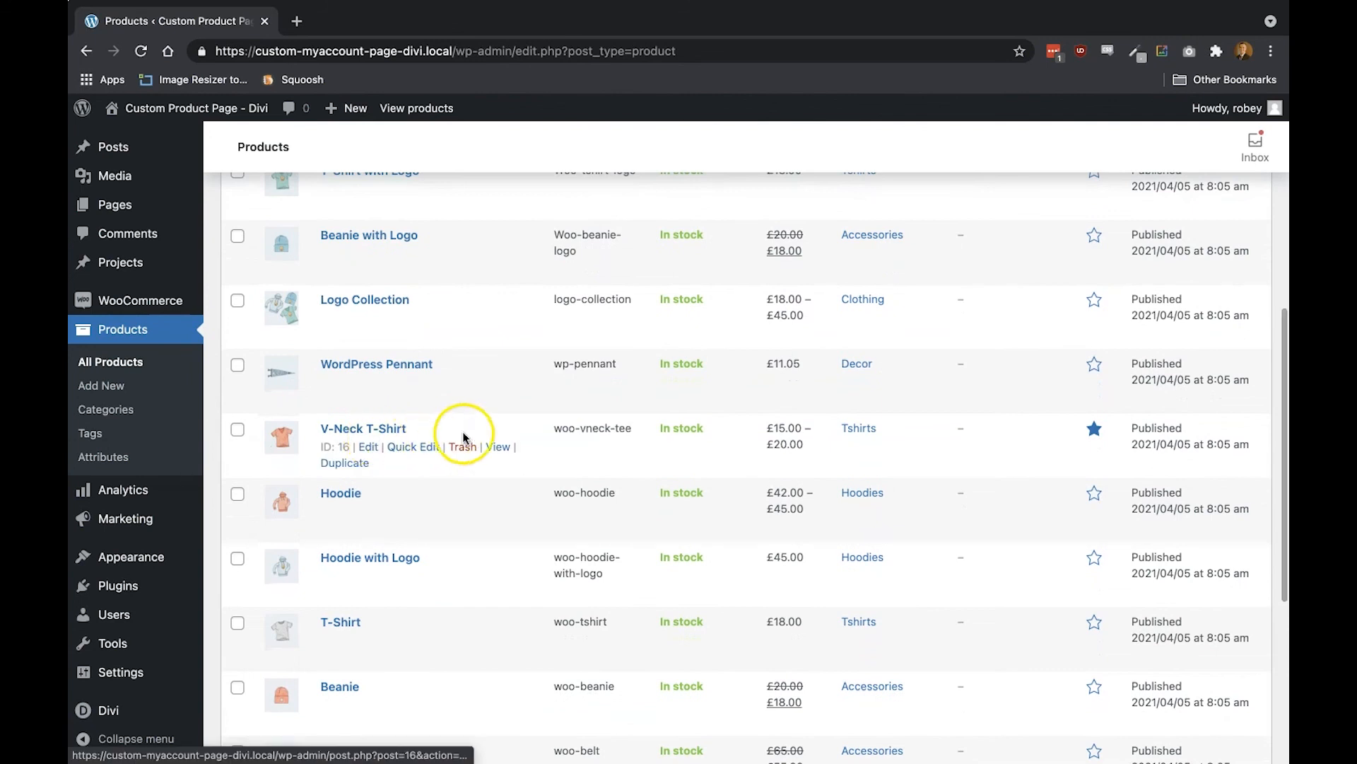
click(499, 448)
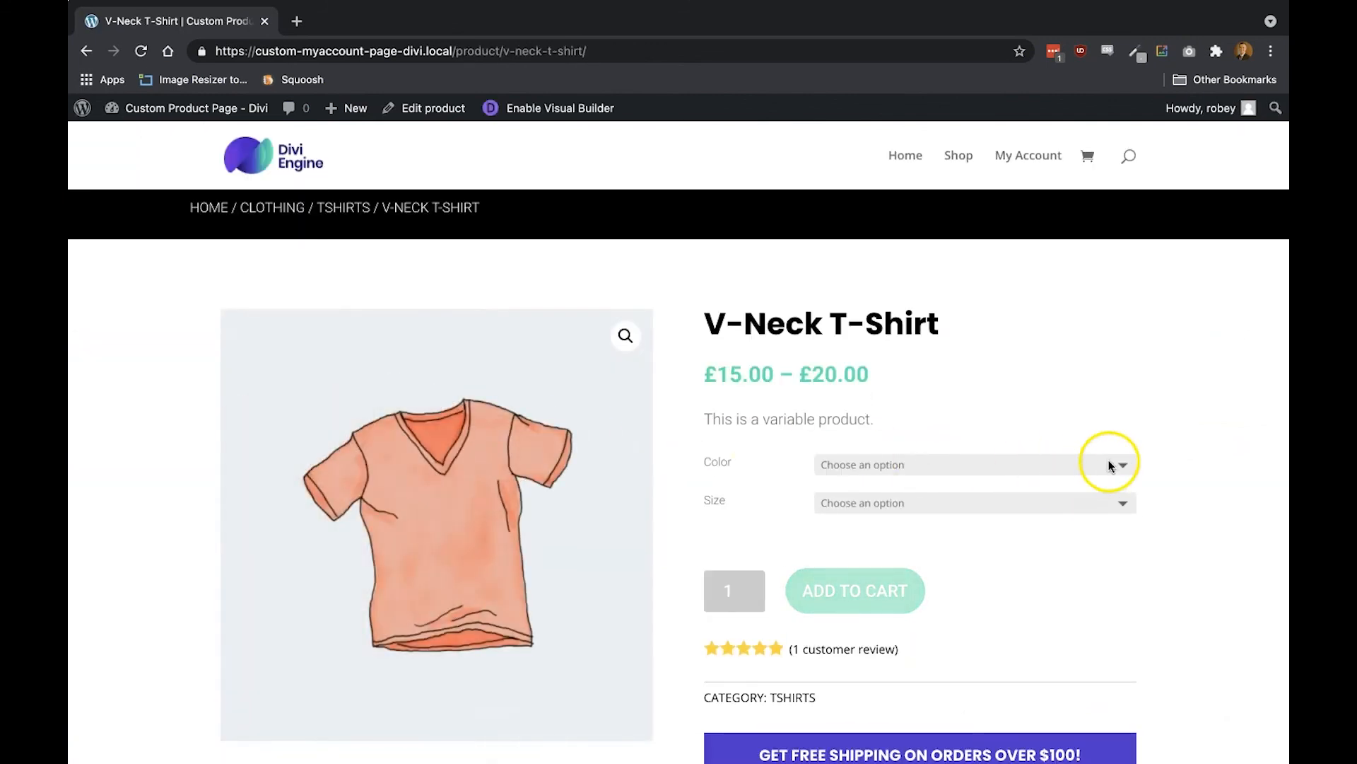
scroll(1168, 537, down, 6)
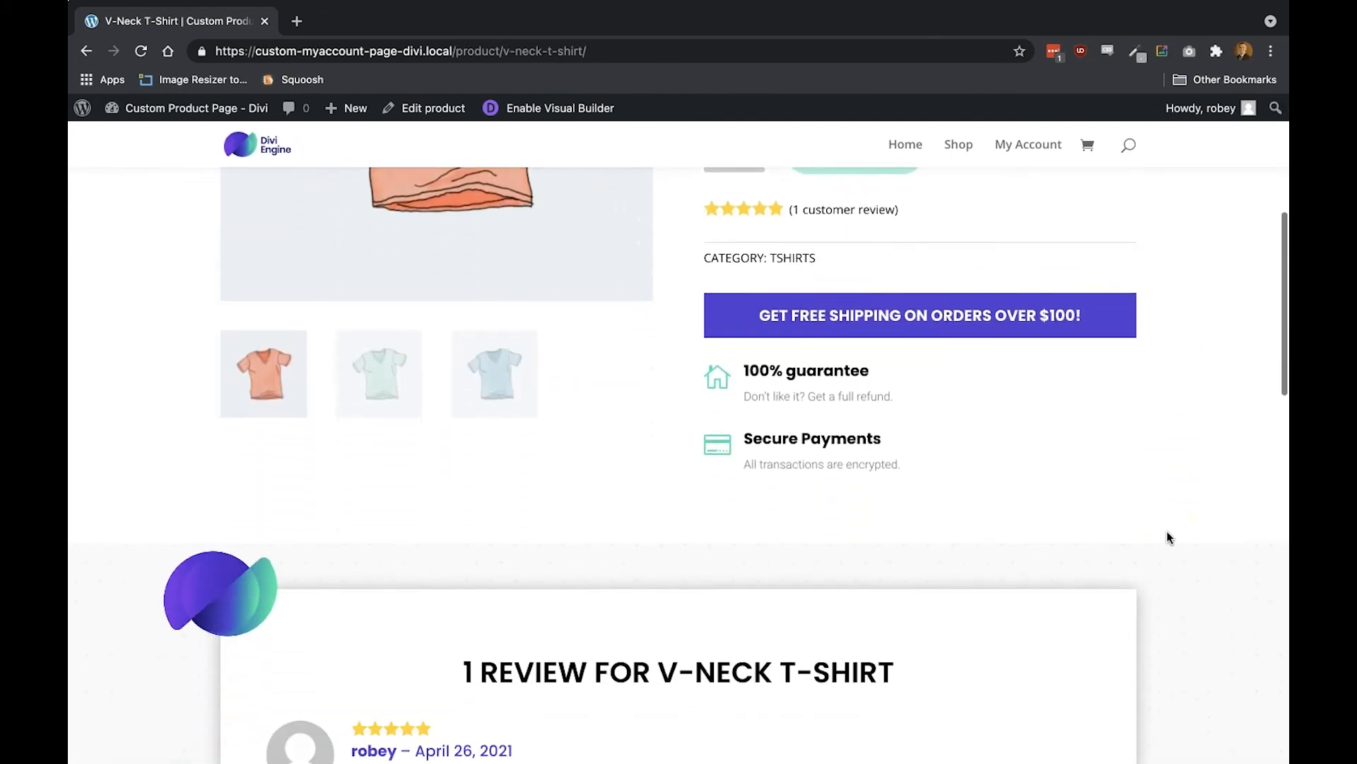
scroll(1168, 537, down, 6)
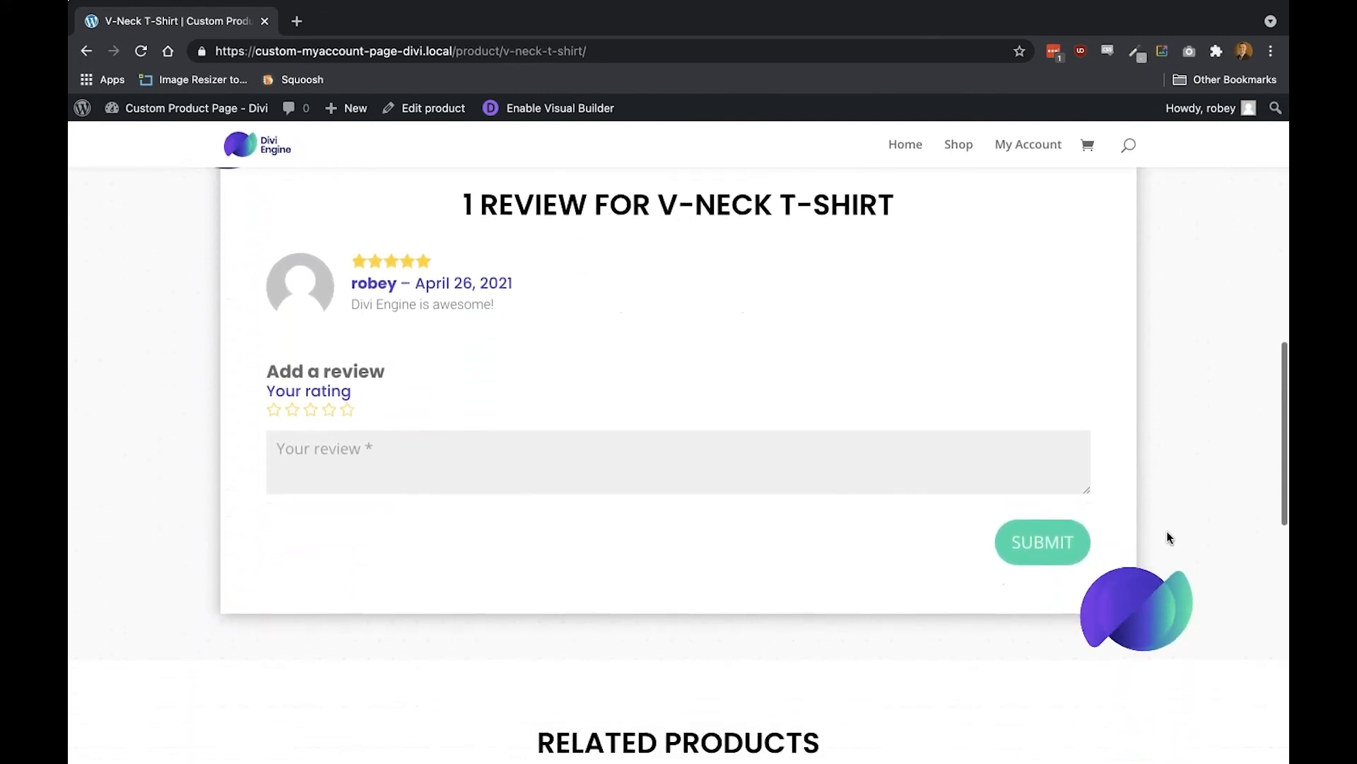
scroll(1168, 537, down, 1)
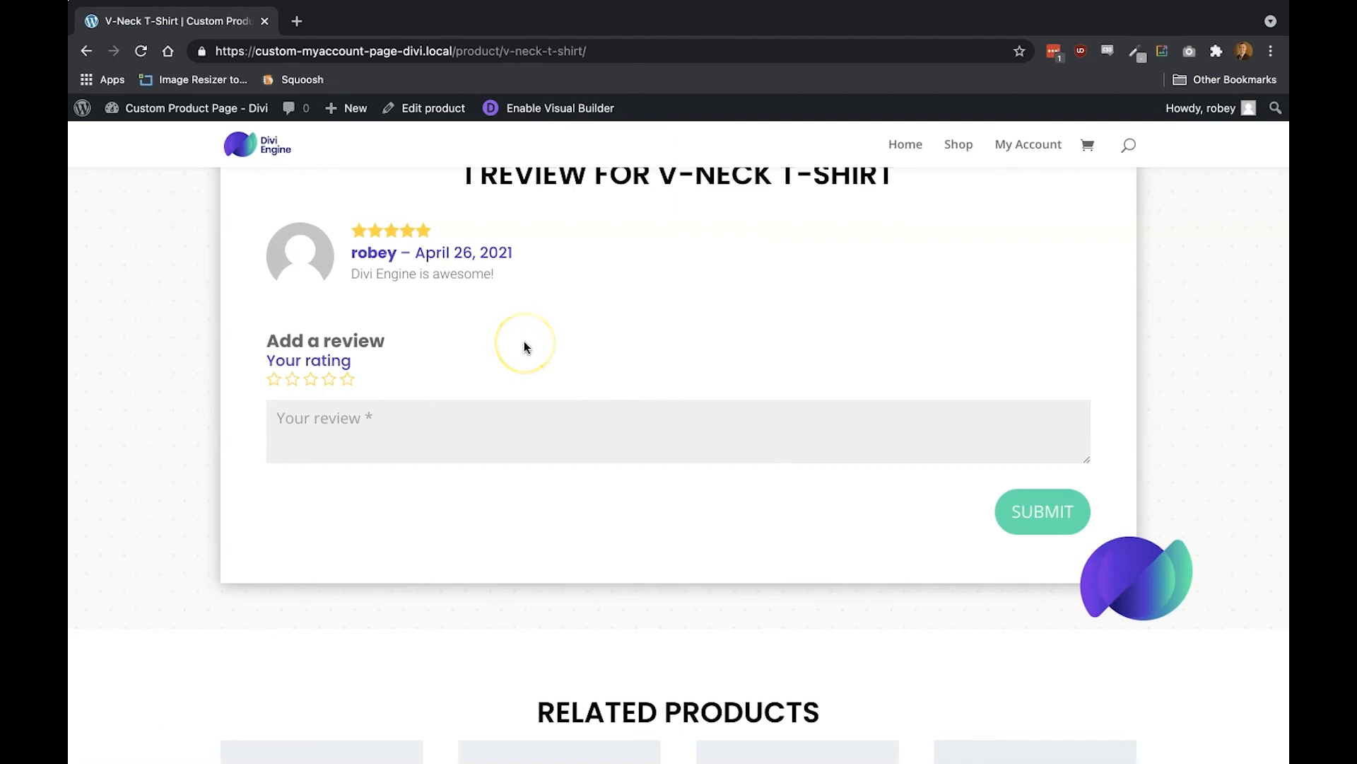
scroll(524, 341, up, 1)
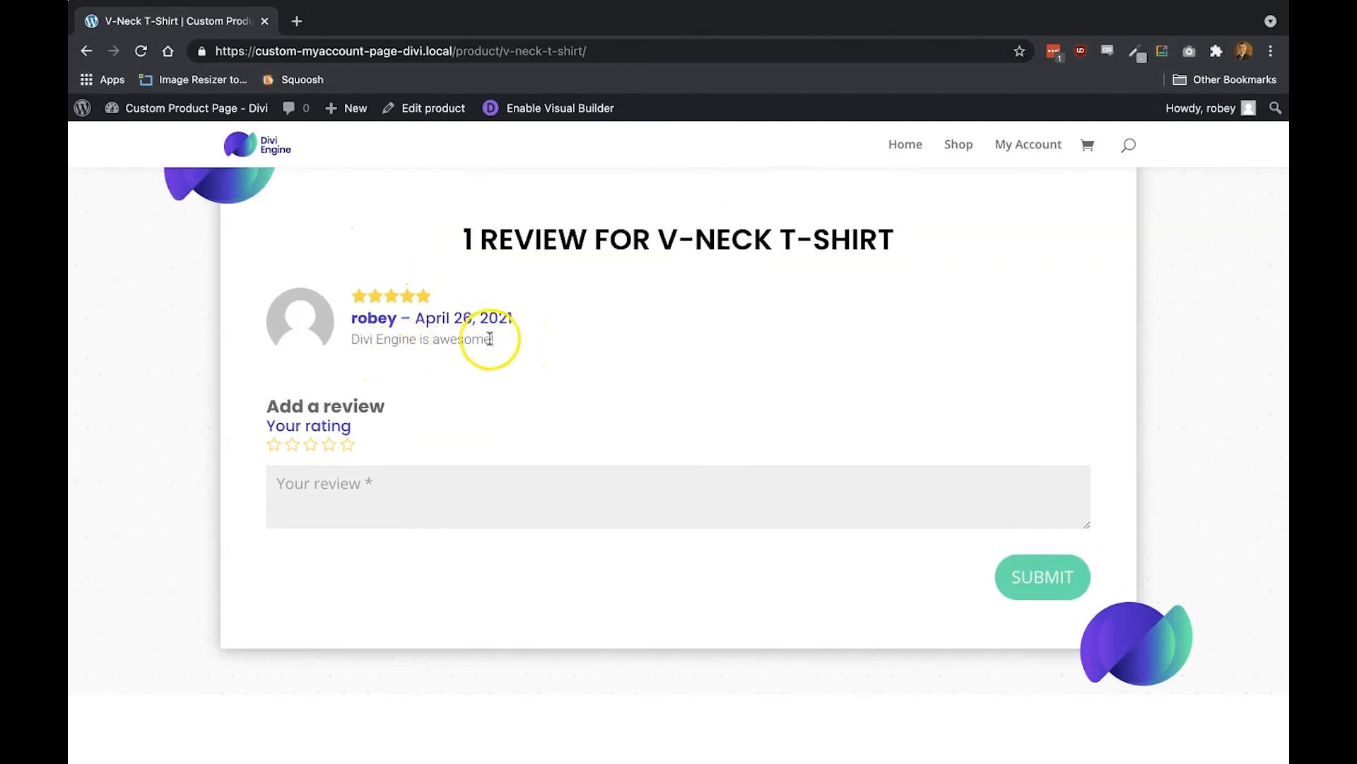
Examine the Related Products section of the live V-Neck T-Shirt page and return to the product summary
scroll(663, 388, down, 6)
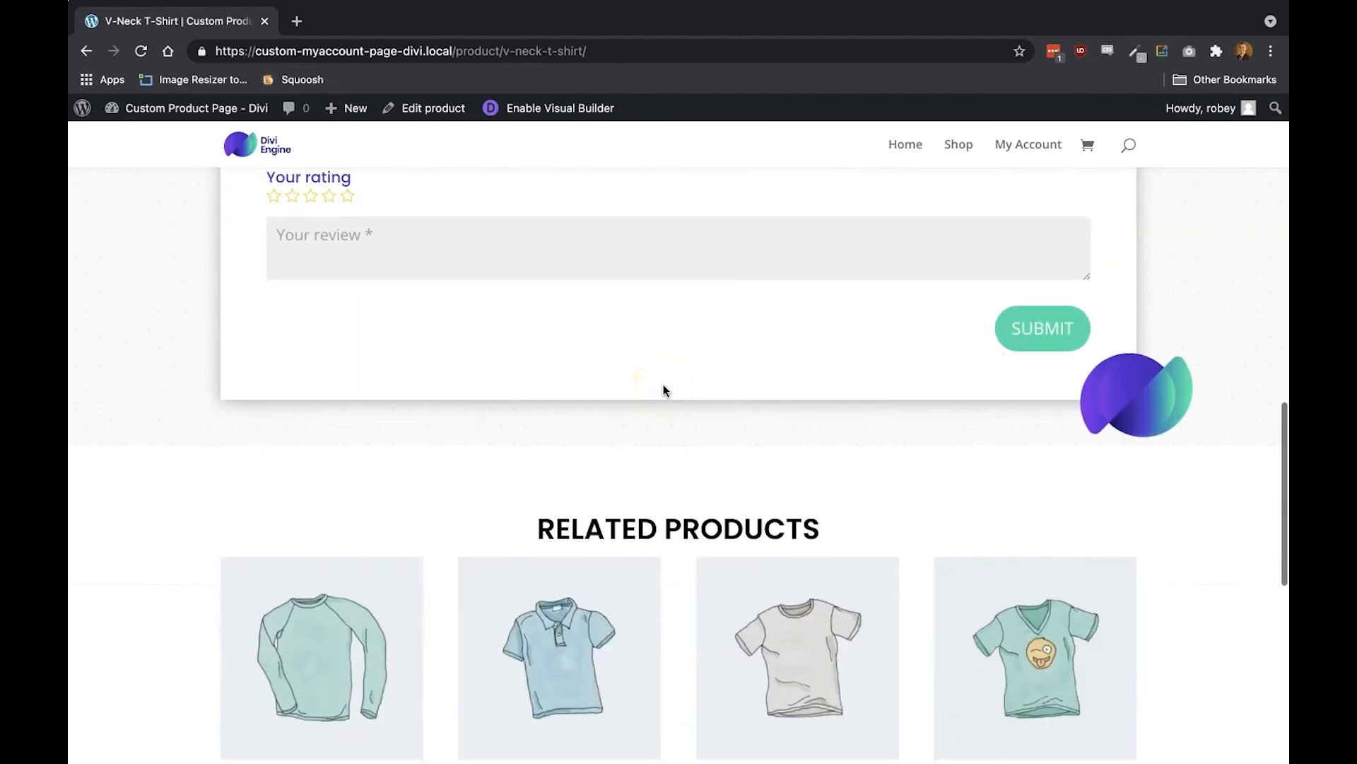
scroll(663, 390, down, 1)
scroll(664, 391, up, 8)
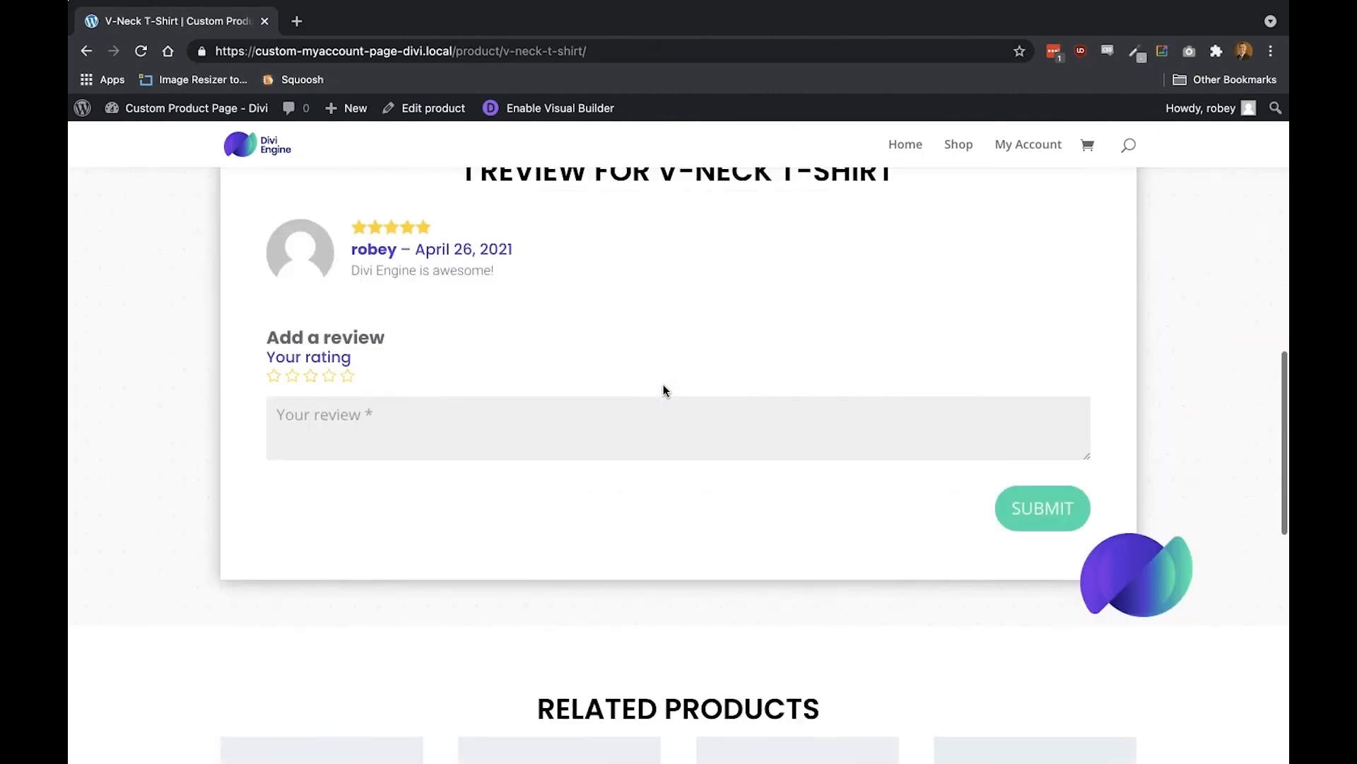
scroll(663, 387, up, 10)
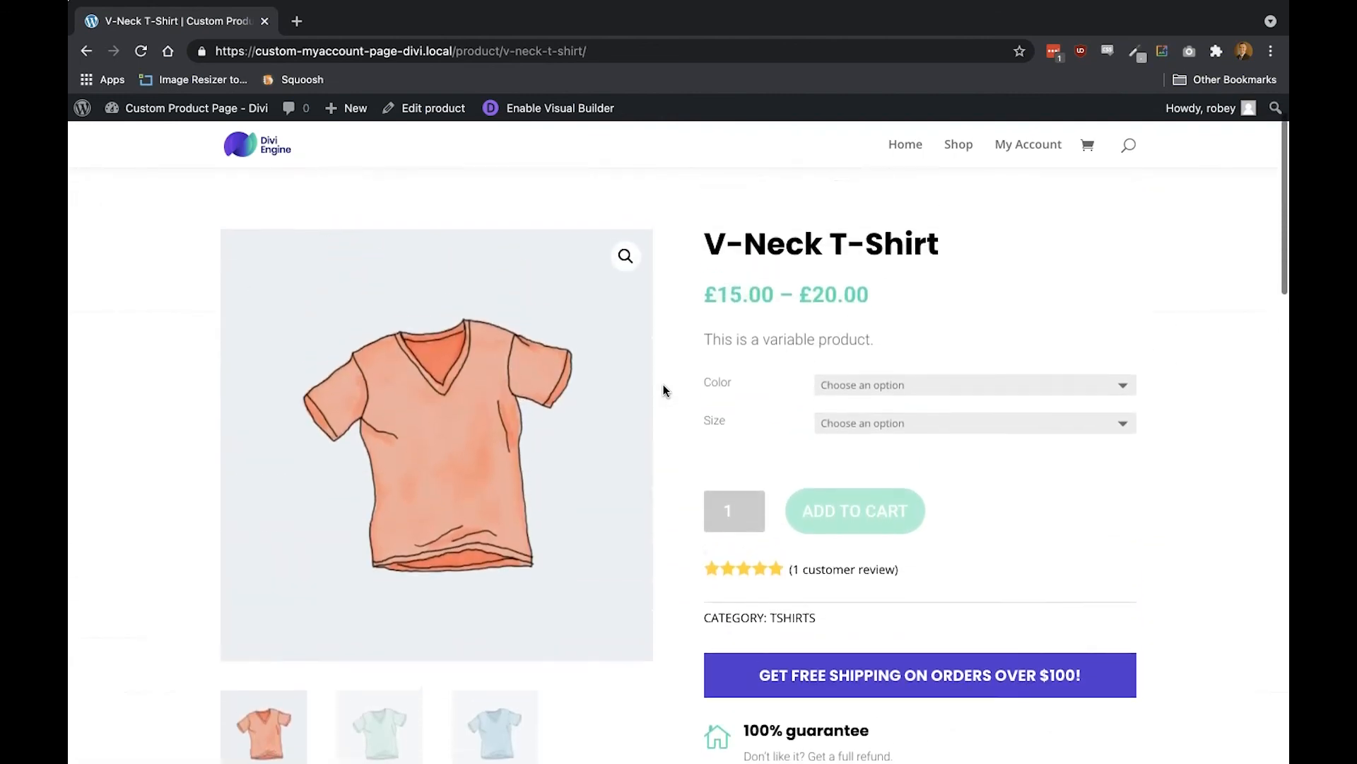
scroll(663, 388, up, 1)
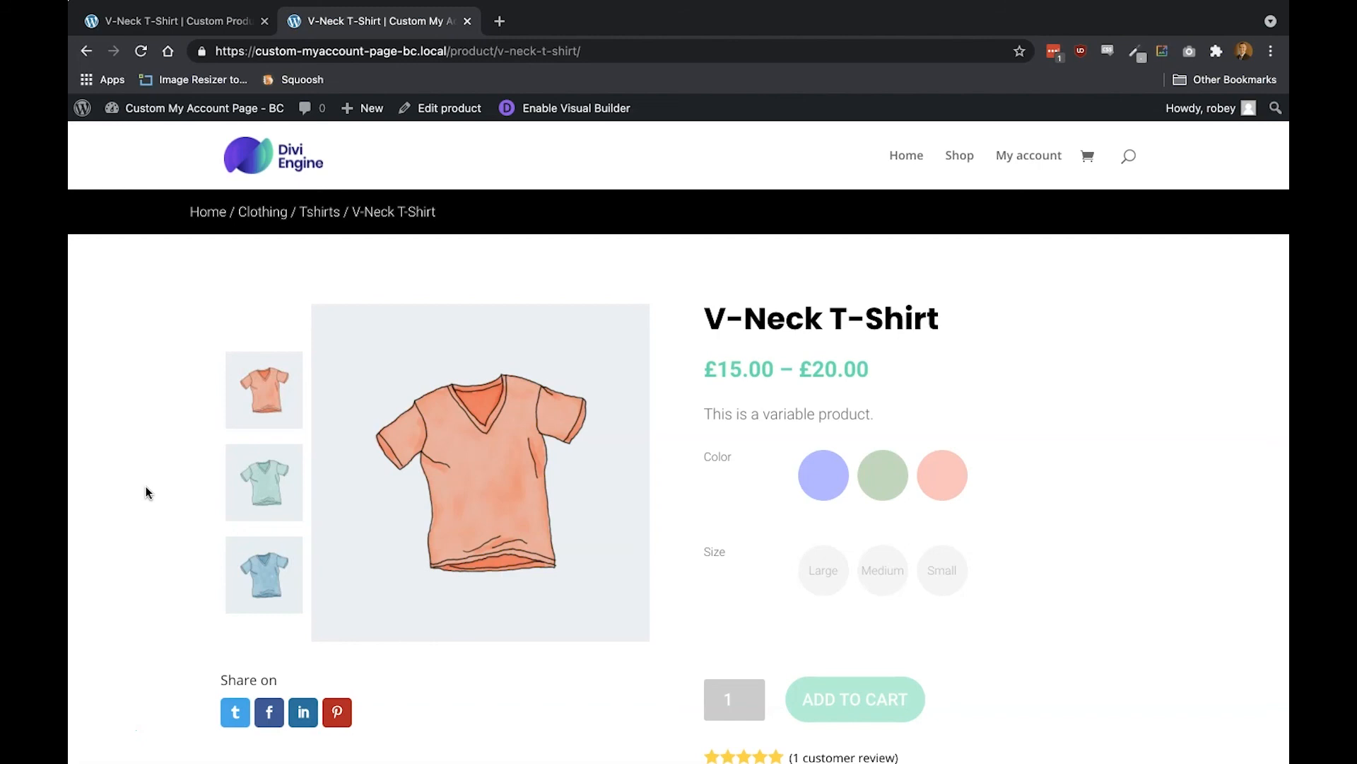
On the custom-myaccount-page-bc.local version of the V-Neck T-Shirt page, try the vertical gallery thumbnails, ending on the orange shirt
scroll(146, 485, down, 2)
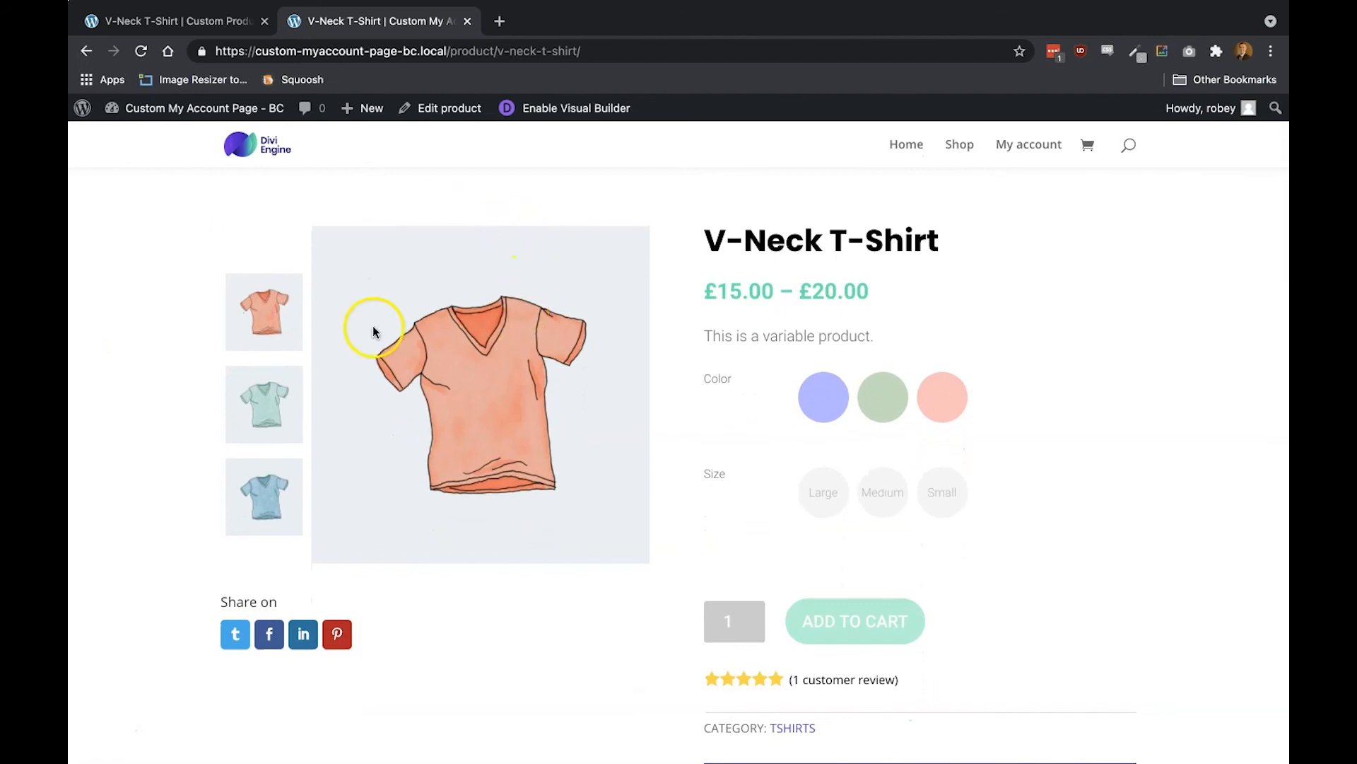
click(277, 318)
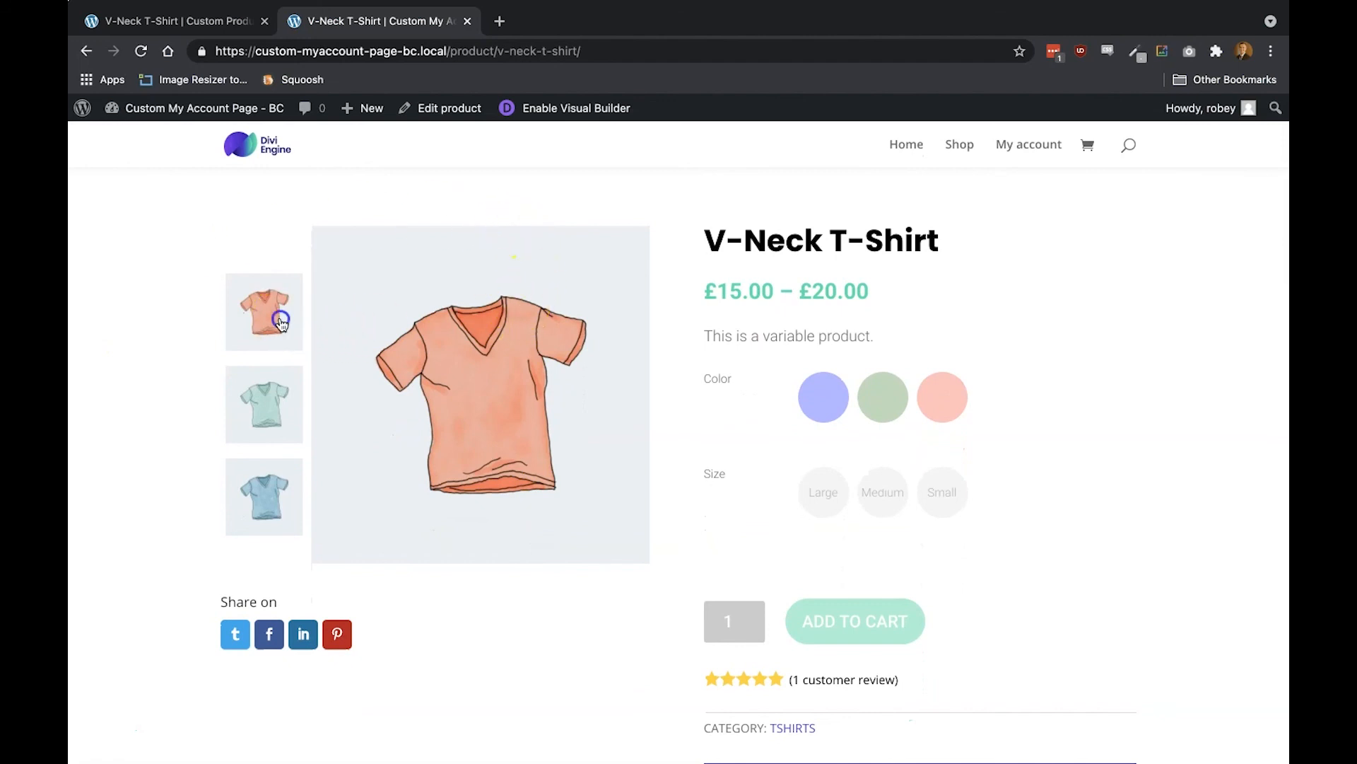
click(276, 384)
click(274, 511)
click(272, 428)
click(274, 301)
Try the blue, green and red color swatches of the V-Neck T-Shirt, ending on green
click(822, 390)
click(872, 405)
click(945, 402)
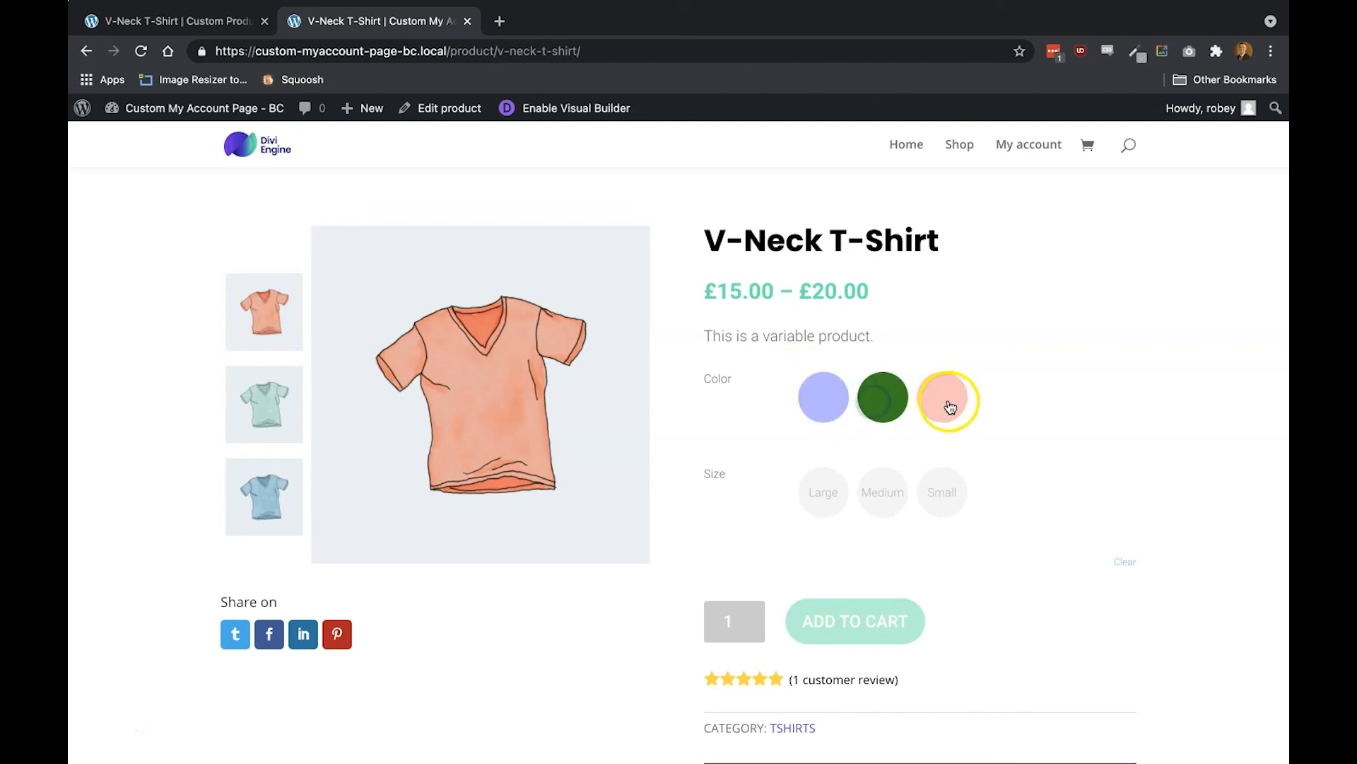
click(900, 410)
click(827, 398)
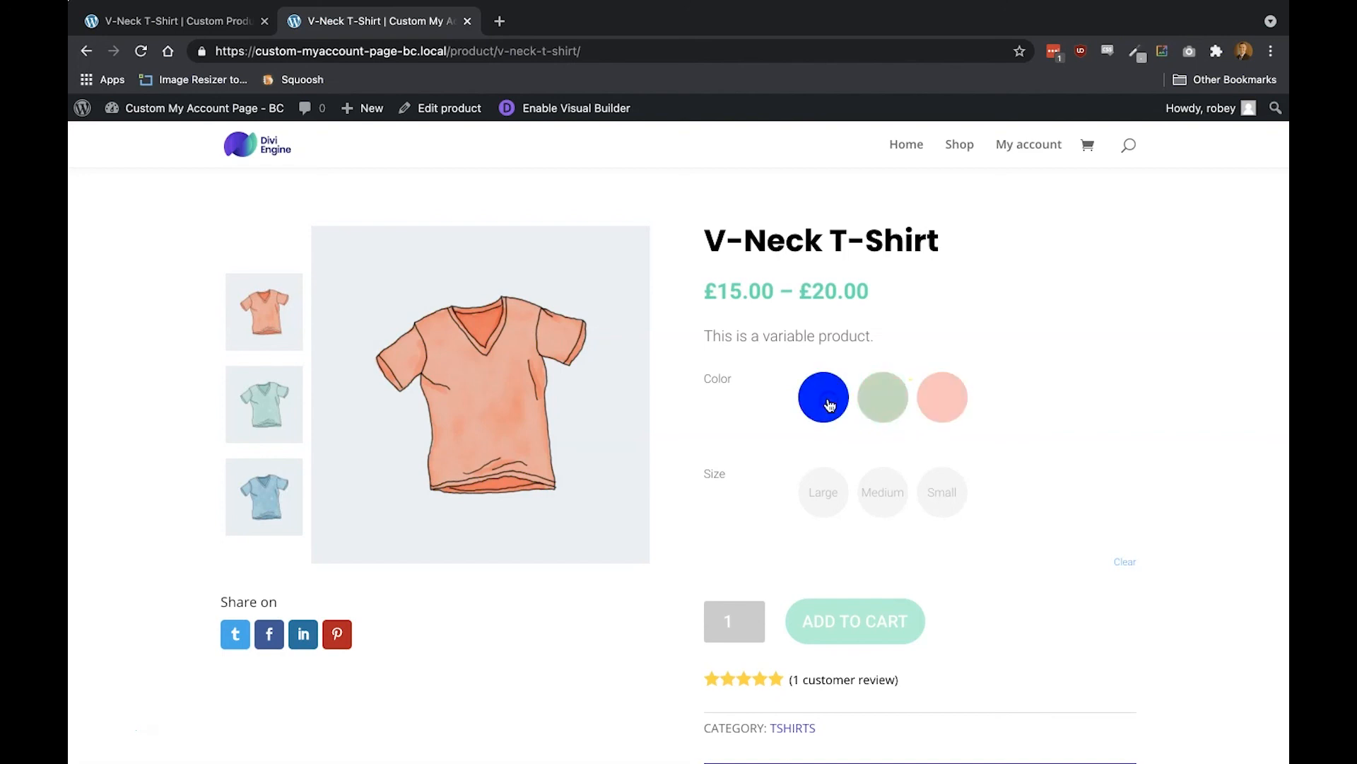
click(884, 402)
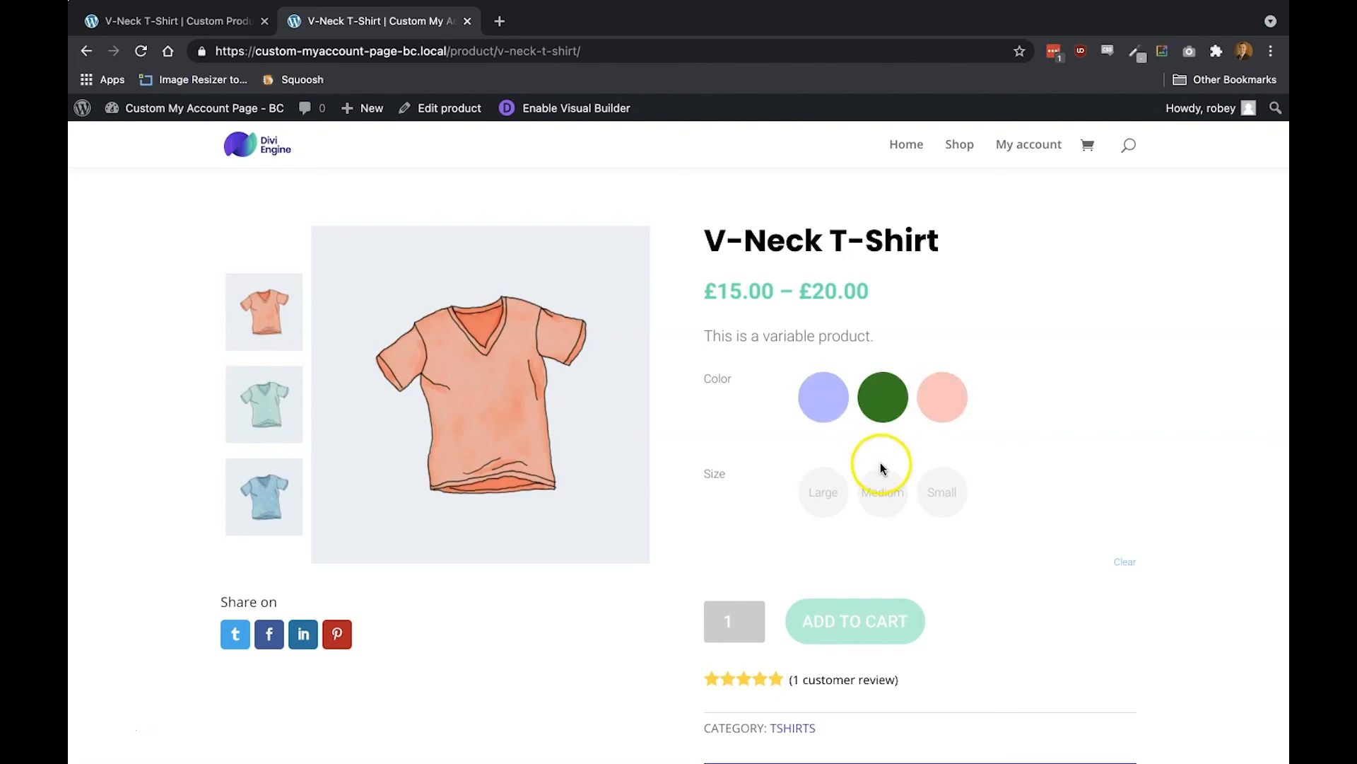
Try the Large, Medium and Small size swatches, settle on Large, and switch the color to blue and finally red
click(820, 500)
click(881, 498)
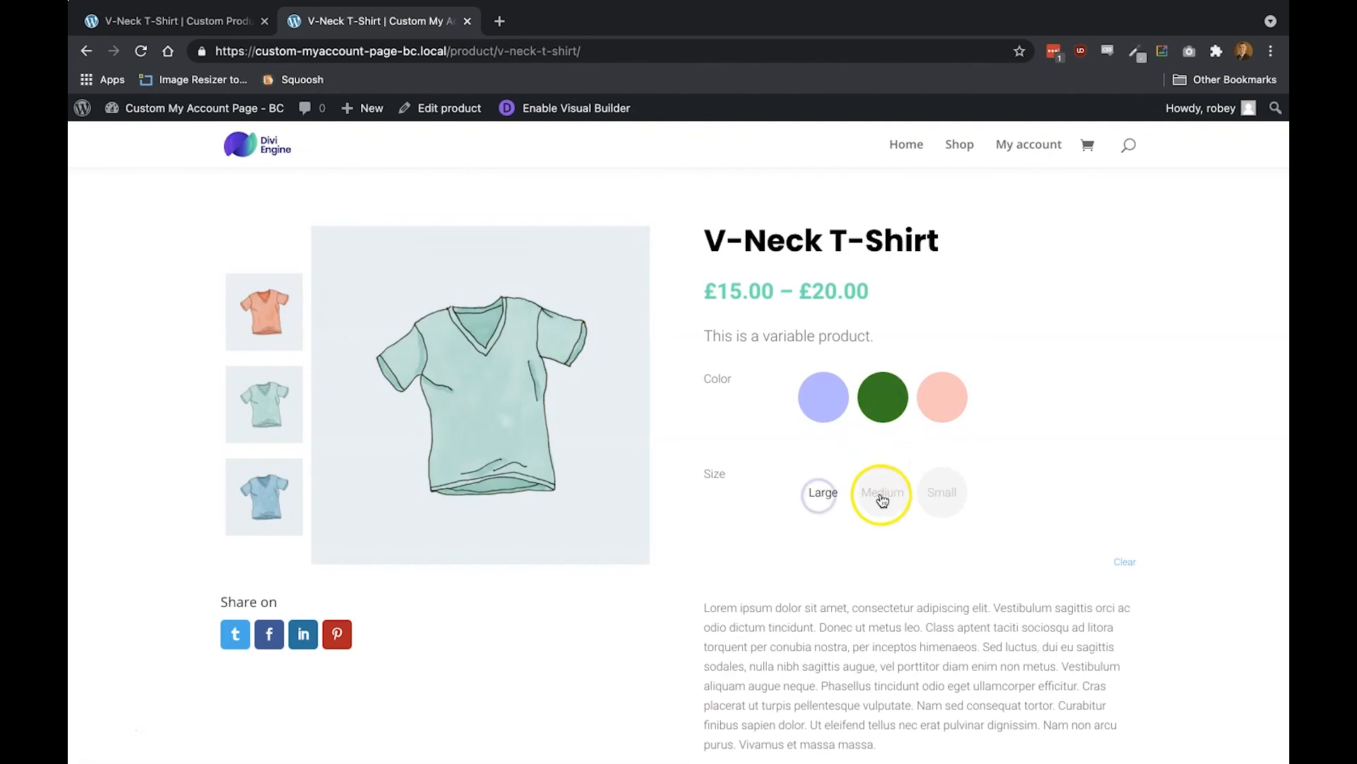
click(938, 494)
click(895, 492)
click(817, 493)
click(820, 400)
click(940, 398)
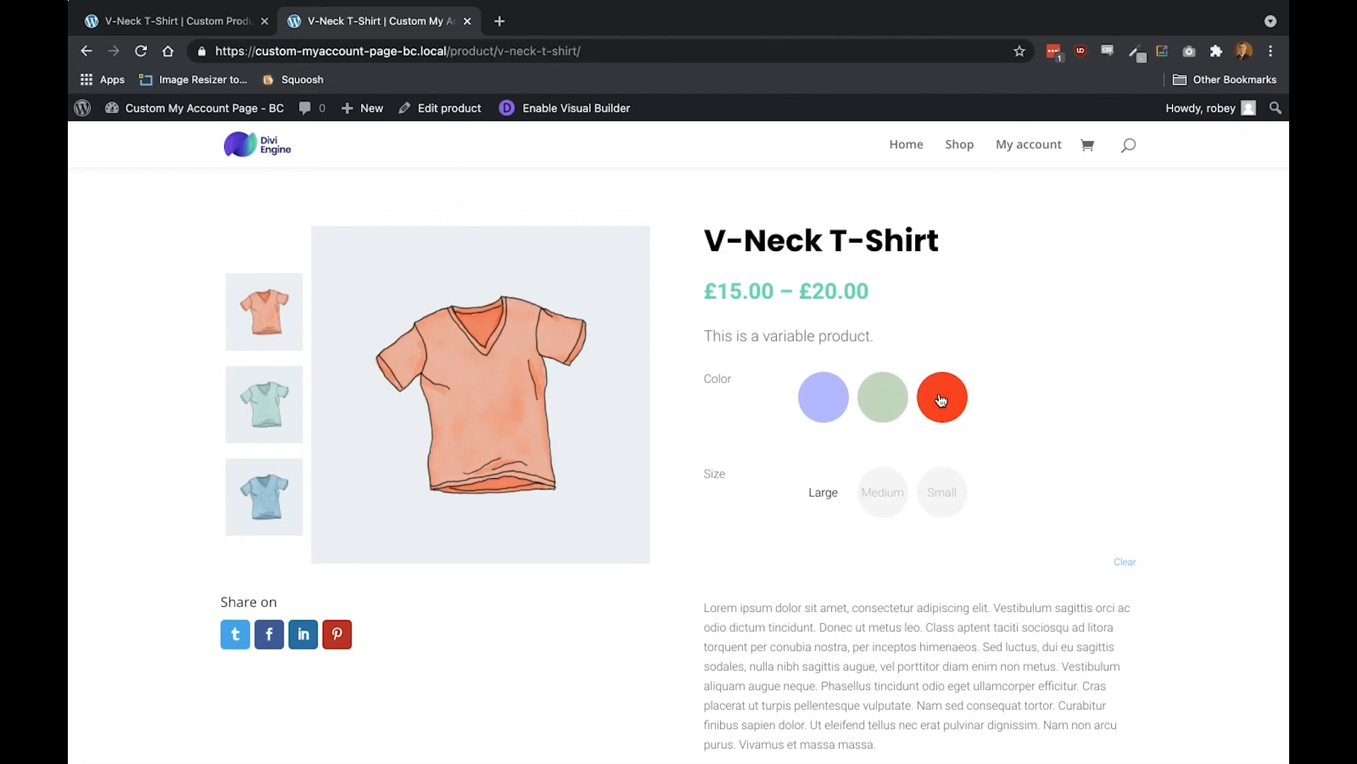
Examine the selected variation's description and price, the purchase details below, and the social share icons under the gallery
scroll(941, 400, down, 6)
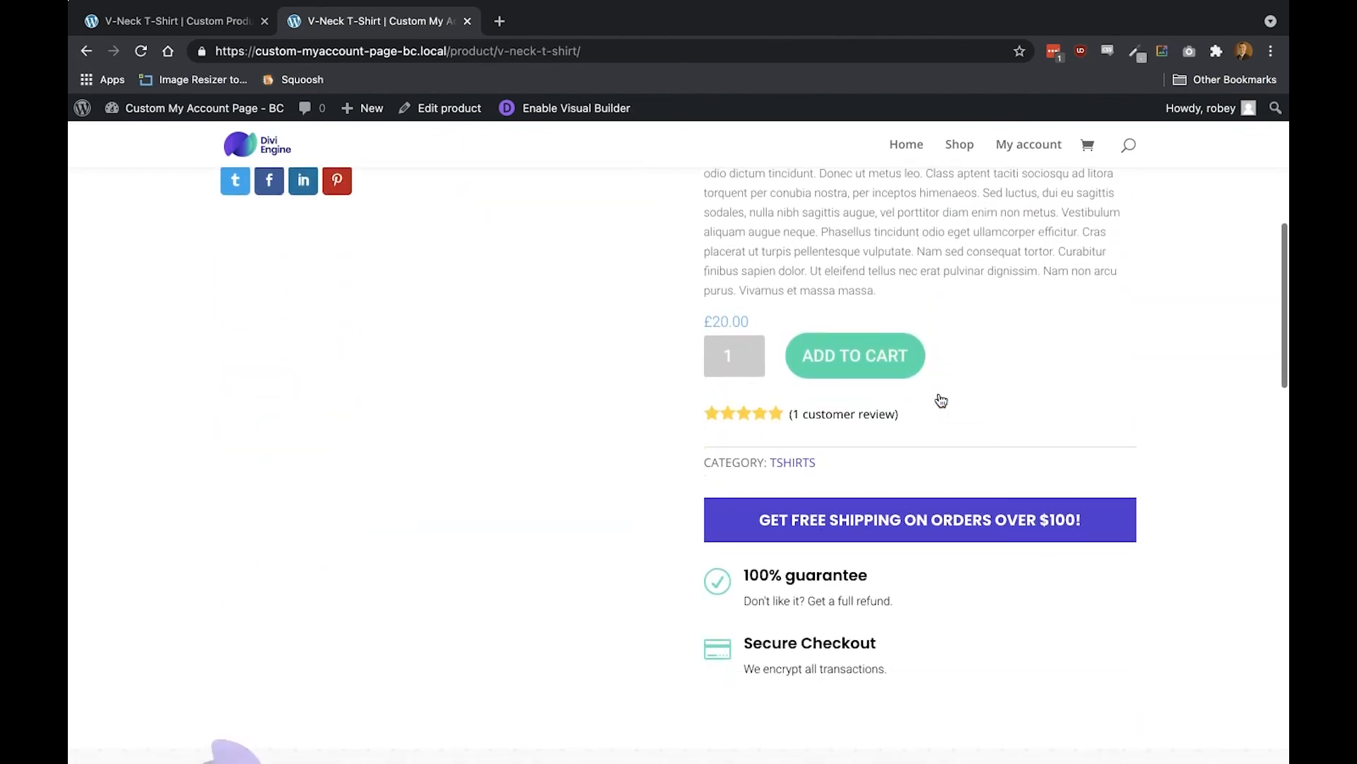
scroll(941, 400, up, 2)
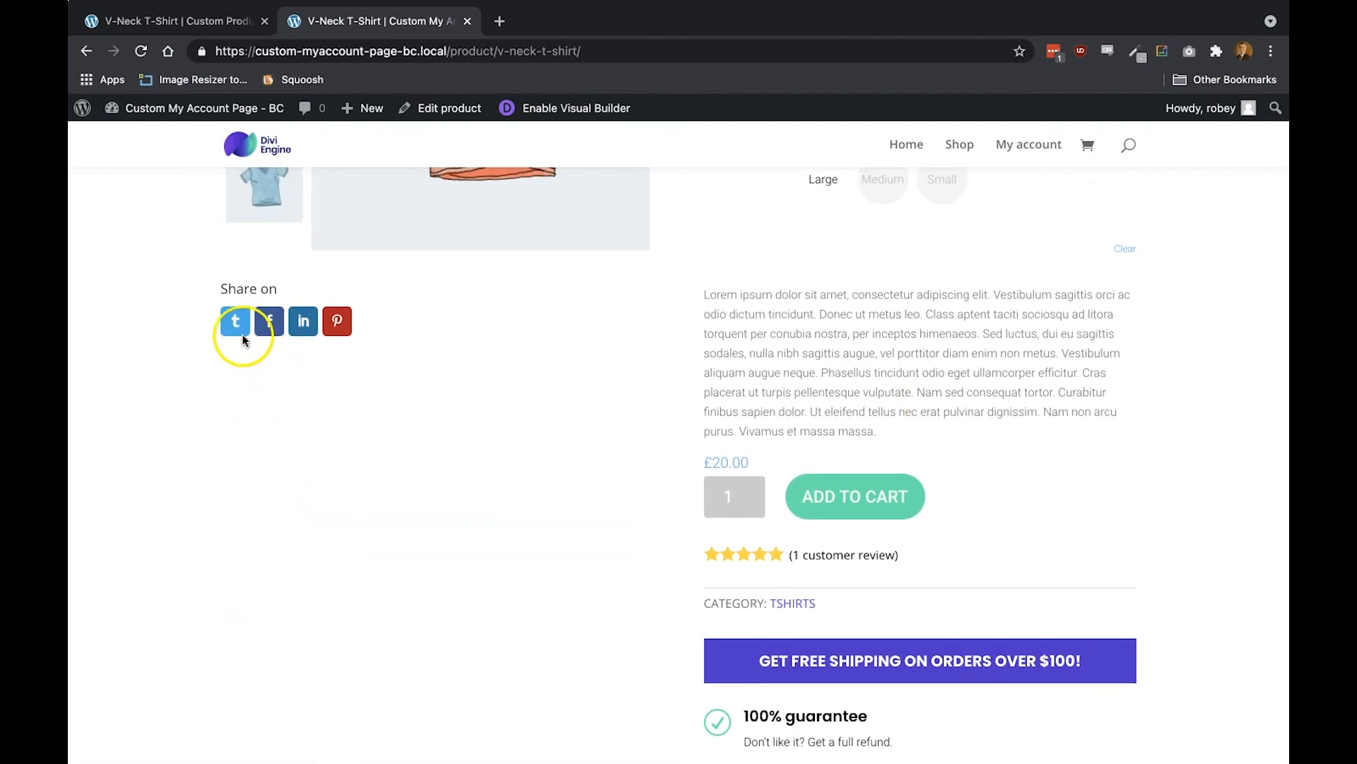
scroll(358, 328, up, 3)
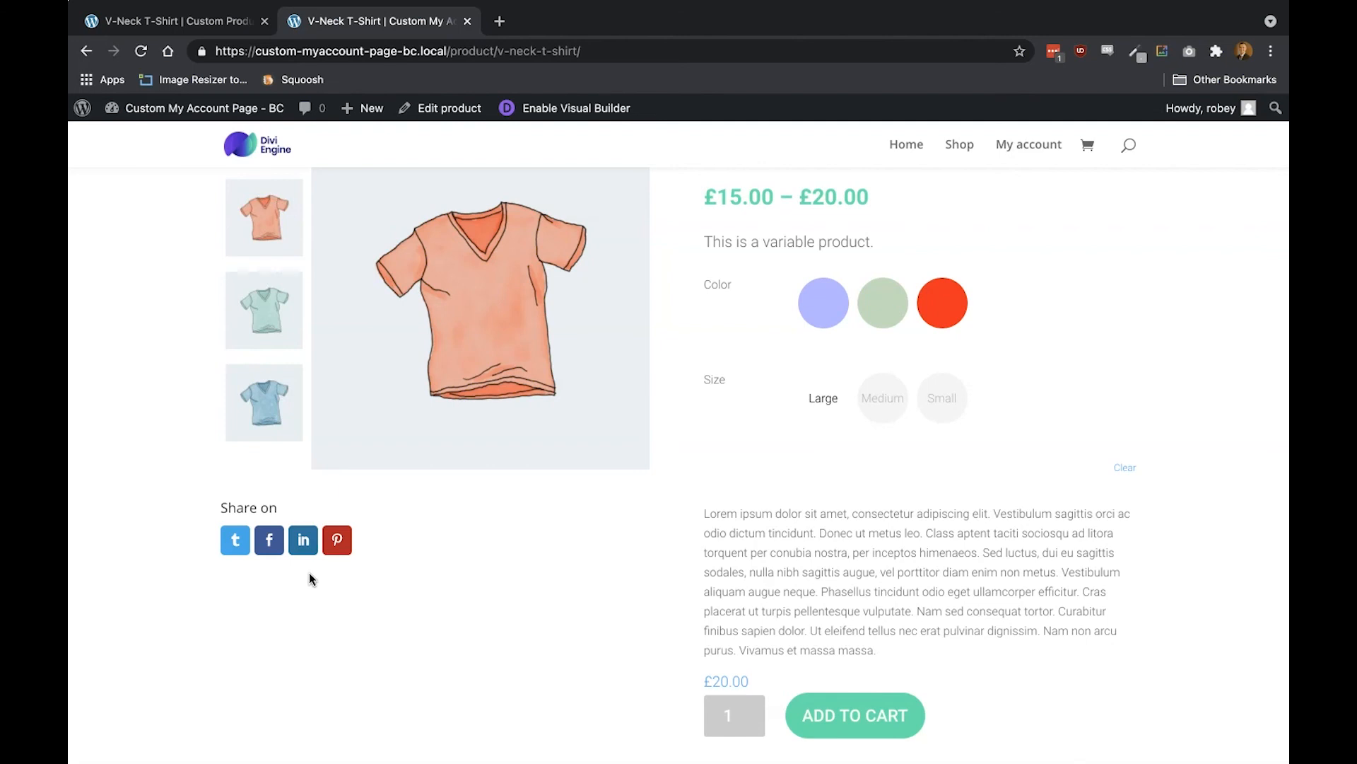
scroll(311, 578, up, 2)
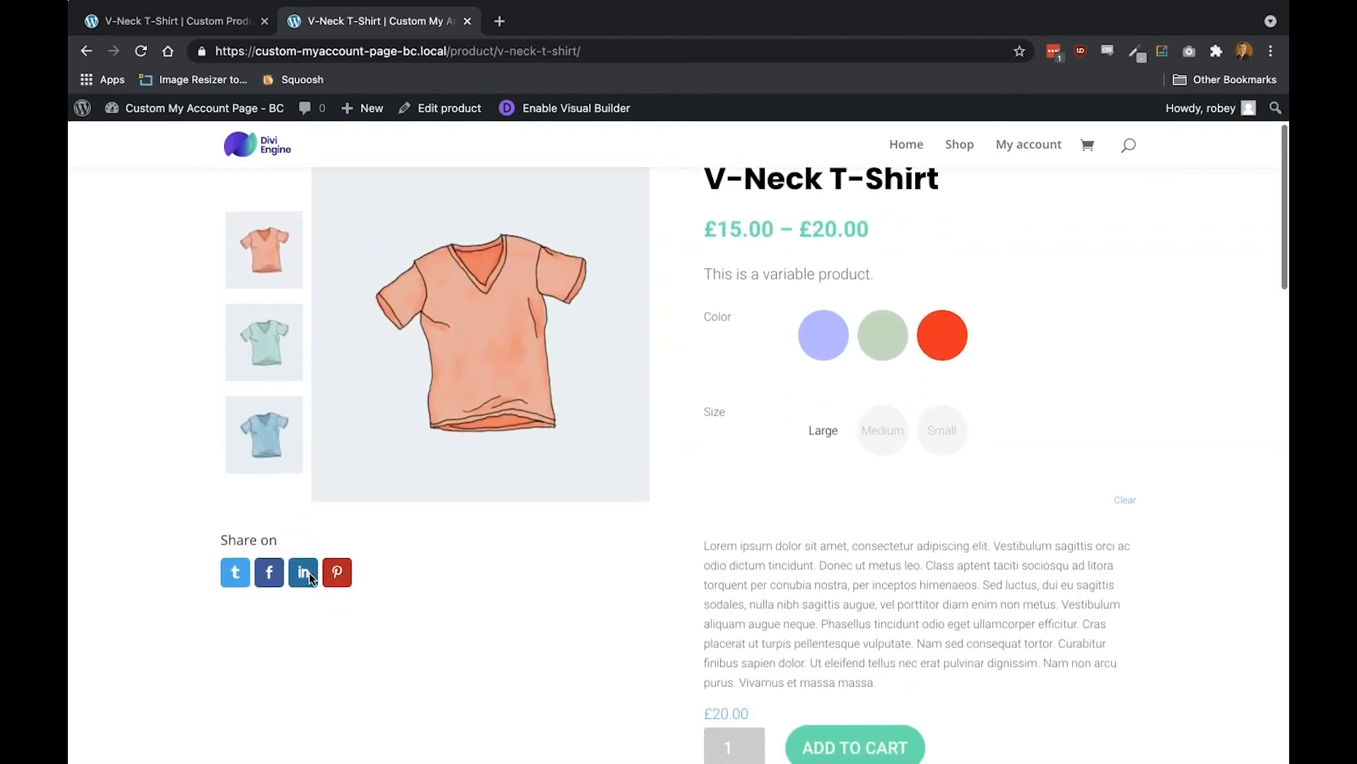
View the reviews card and browse the Other Awesome Products carousel forward to the Beanie
scroll(308, 571, down, 15)
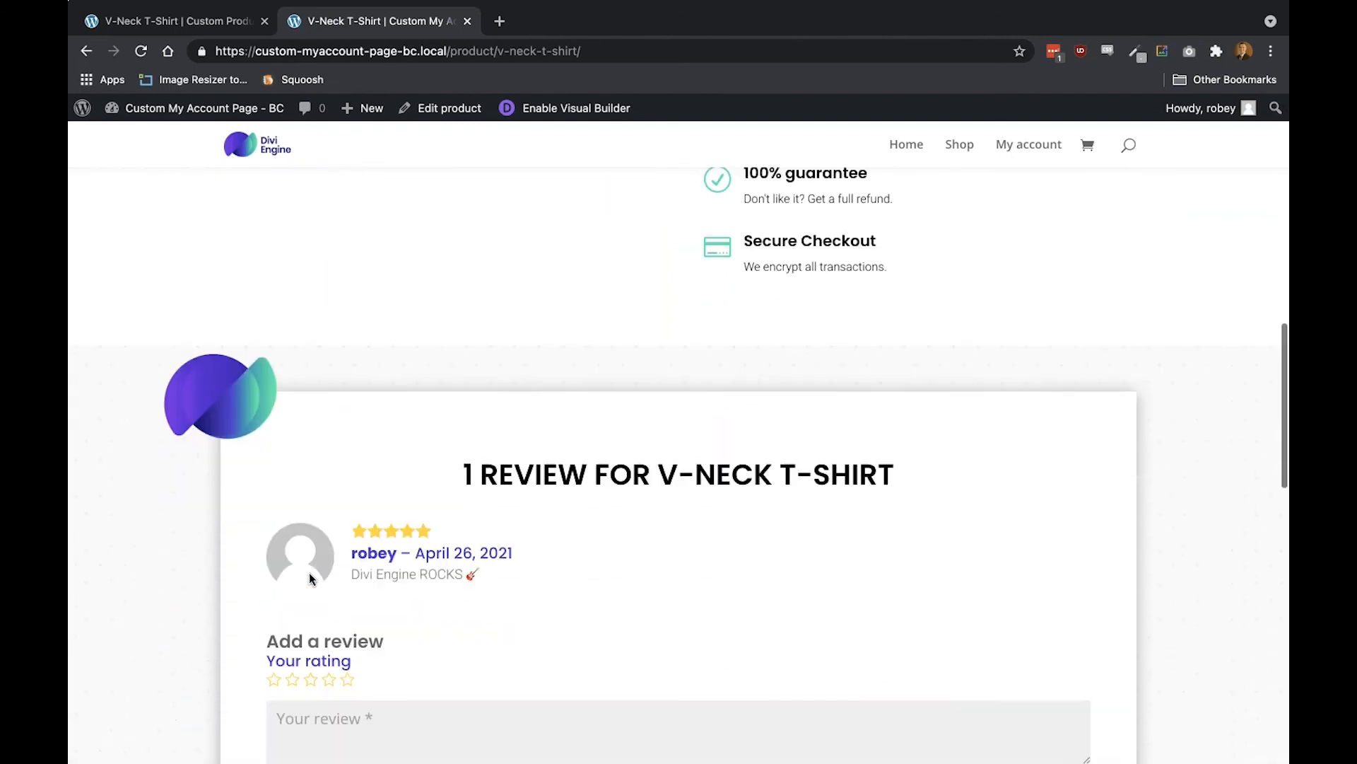
scroll(309, 578, down, 10)
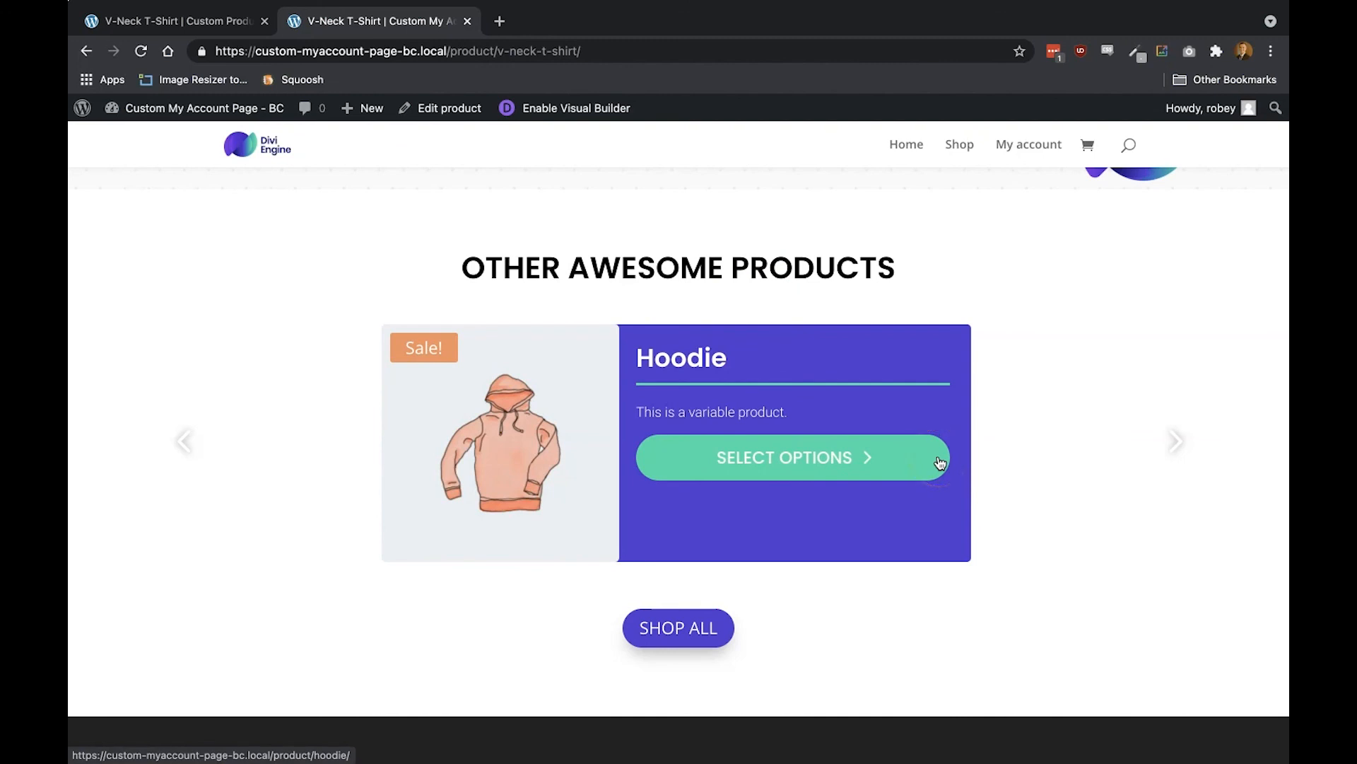
click(1179, 446)
click(1179, 445)
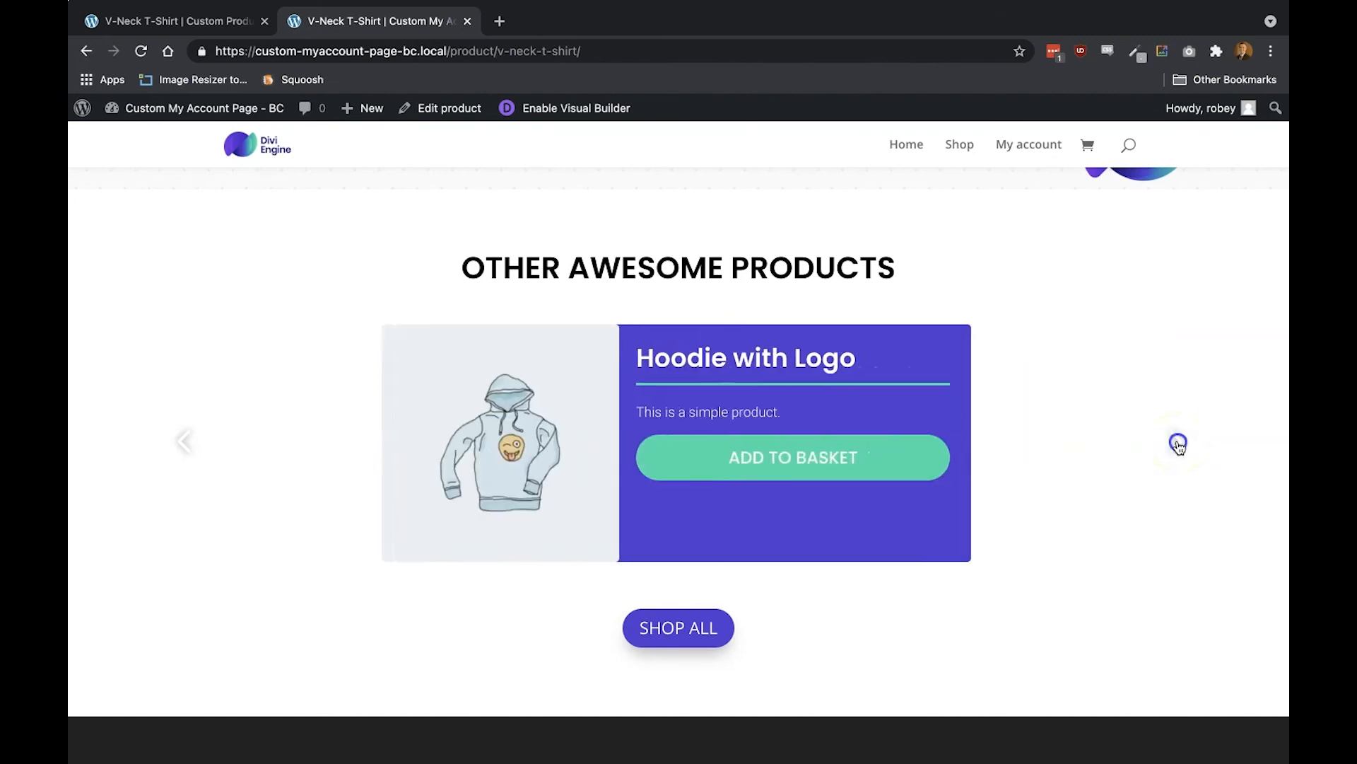
click(1179, 444)
click(1180, 444)
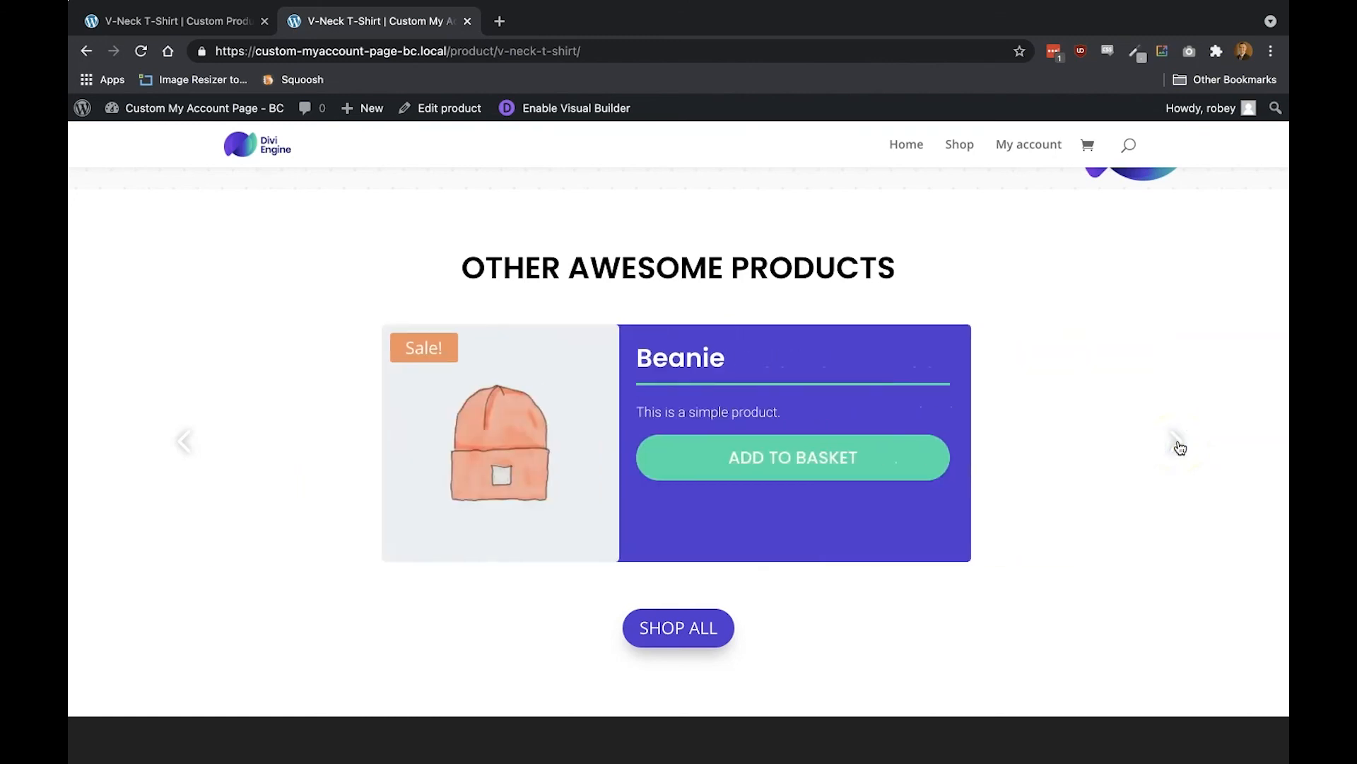